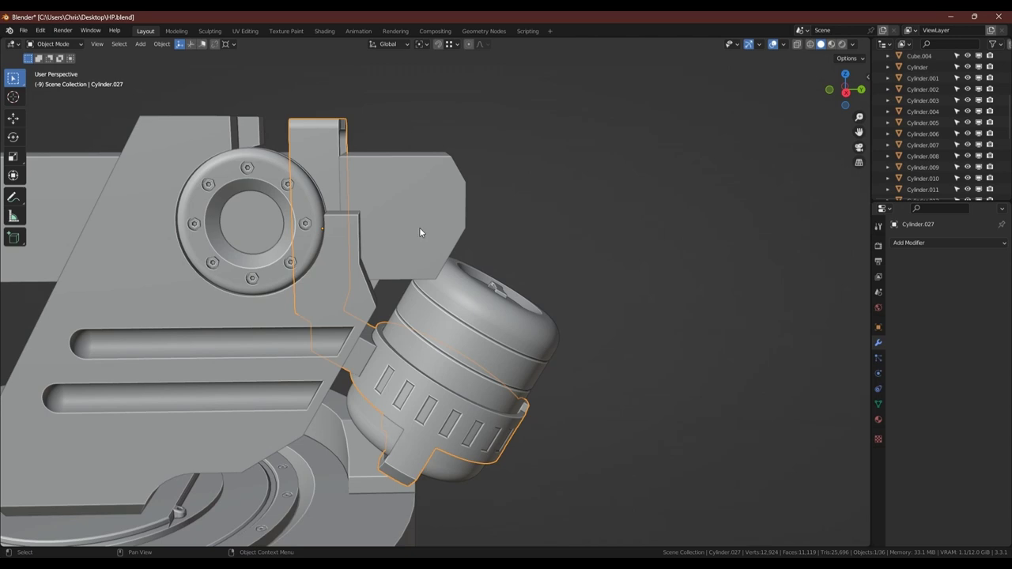
# Step: Isolate the horizontal beam that runs behind the side plate and open its mesh for edge editing
pyautogui.click(419, 227)
pyautogui.press('KP_Divide')
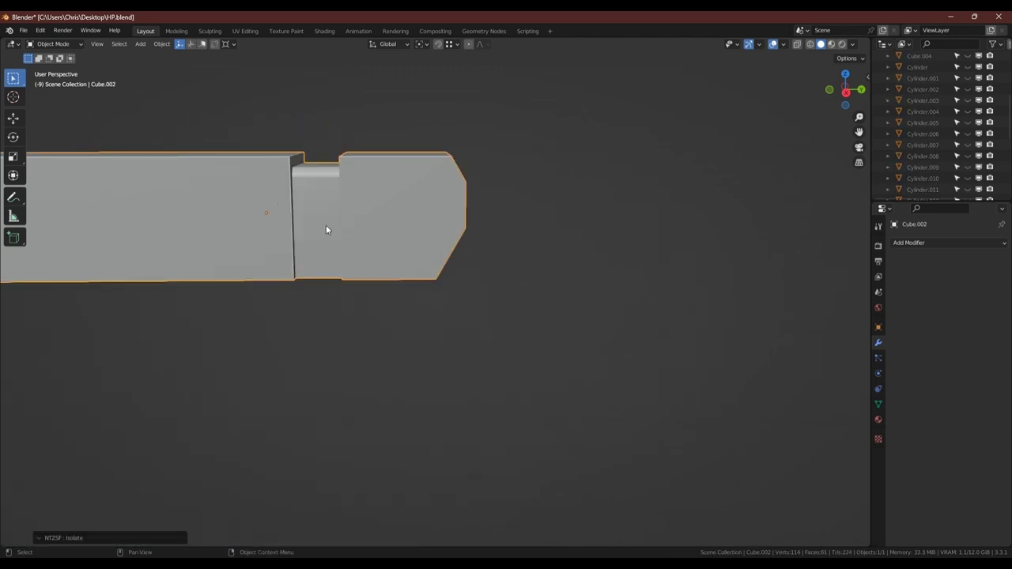
pyautogui.press('Tab')
pyautogui.press('2')
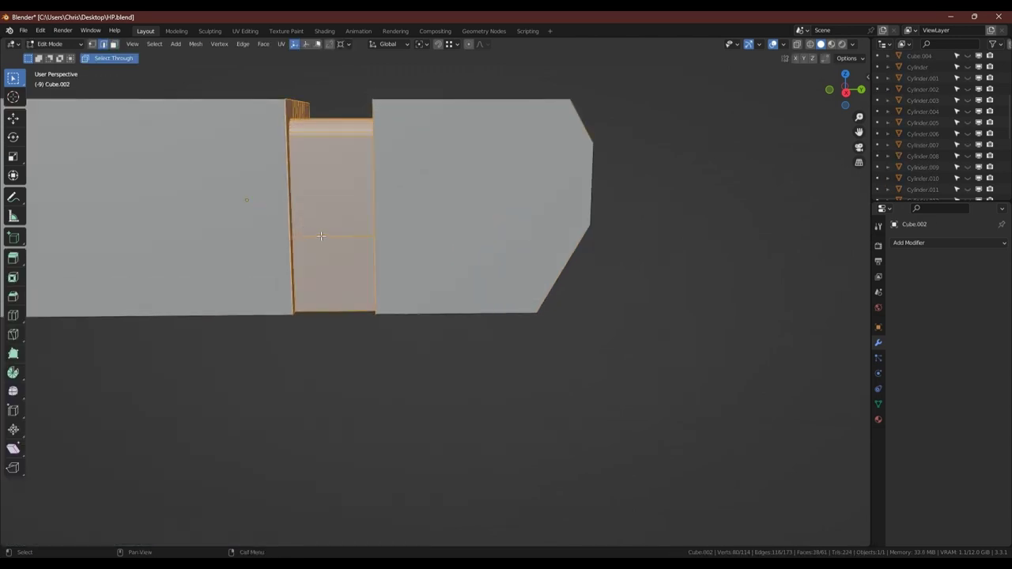
# Step: Clean up the beam mesh by dissolving the redundant edges and vertices around the notch
pyautogui.hotkey('alt', 'a')
pyautogui.moveTo(326, 232); pyautogui.dragTo(251, 183, button='middle')
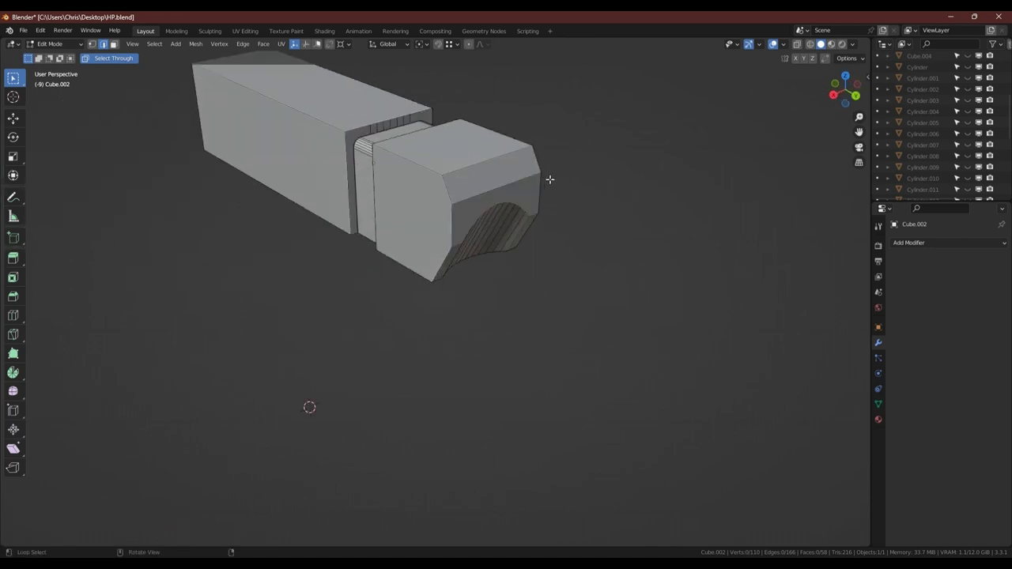
pyautogui.moveTo(549, 180); pyautogui.dragTo(371, 163, button='middle')
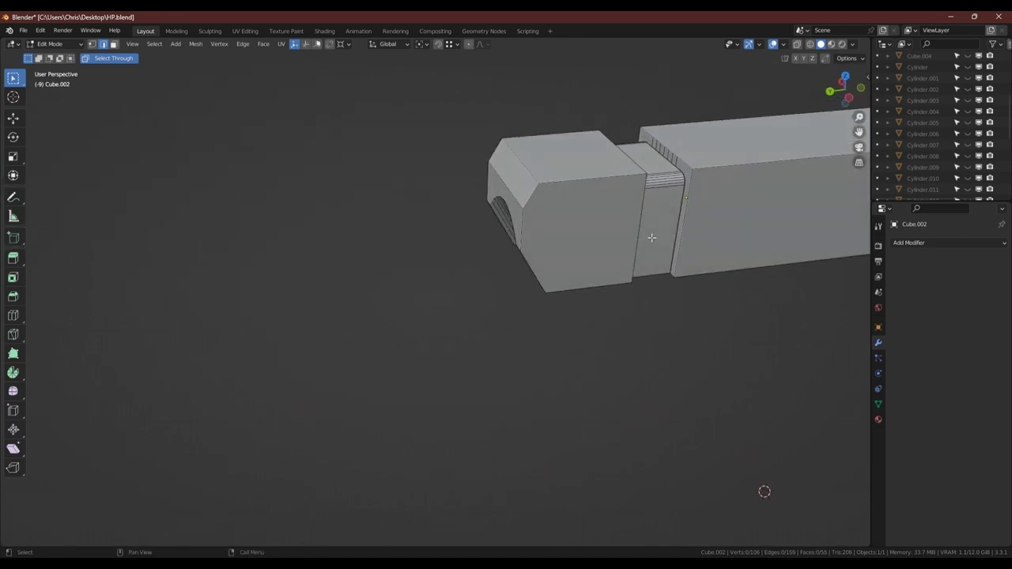
pyautogui.moveTo(628, 196); pyautogui.dragTo(683, 219, button='middle')
pyautogui.scroll(3, 682, 222)
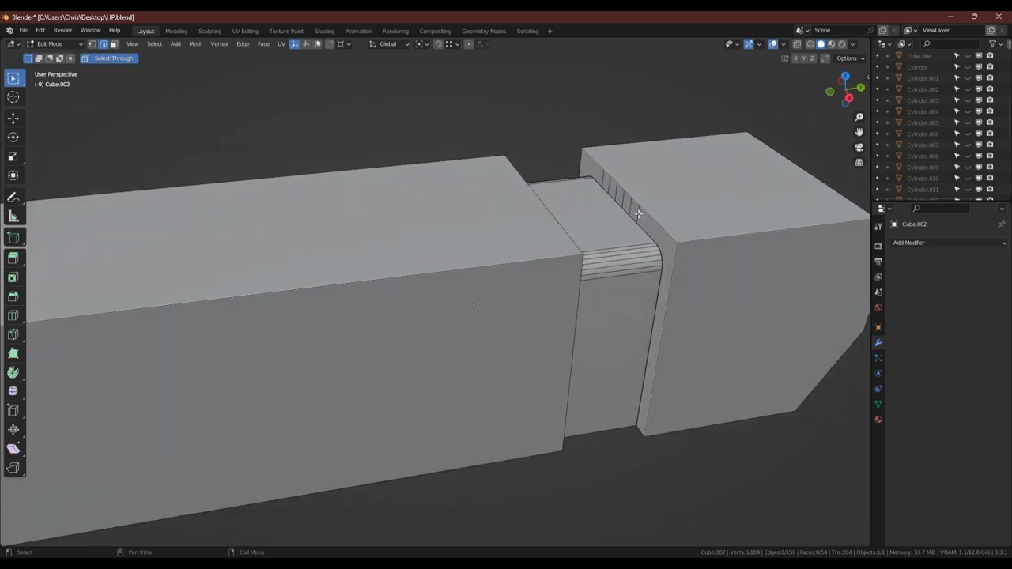
pyautogui.hotkey('ctrl', 'z')
pyautogui.moveTo(612, 190); pyautogui.dragTo(547, 158, button='middle')
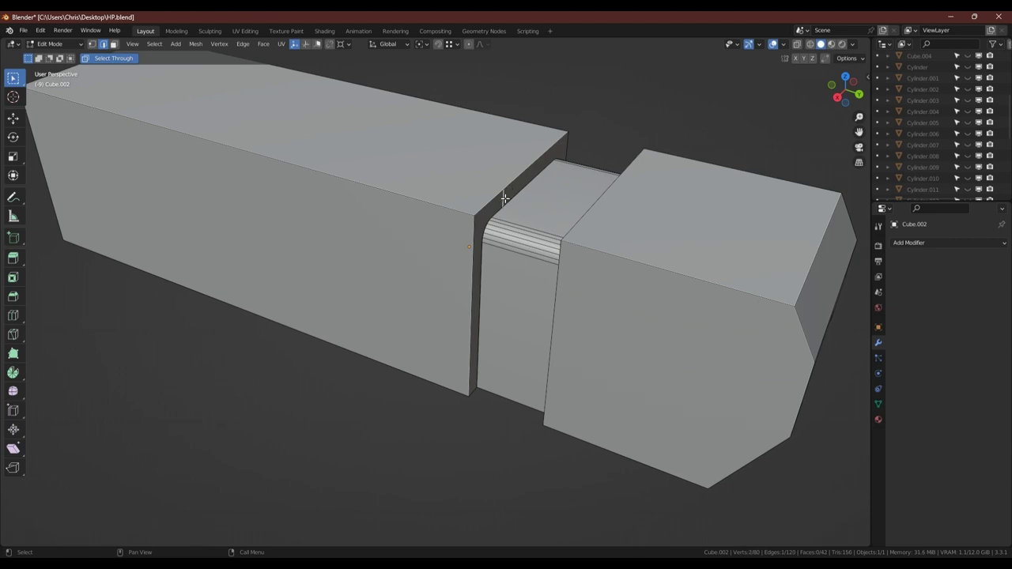
pyautogui.press('1')
pyautogui.moveTo(560, 198); pyautogui.dragTo(565, 124, button='middle')
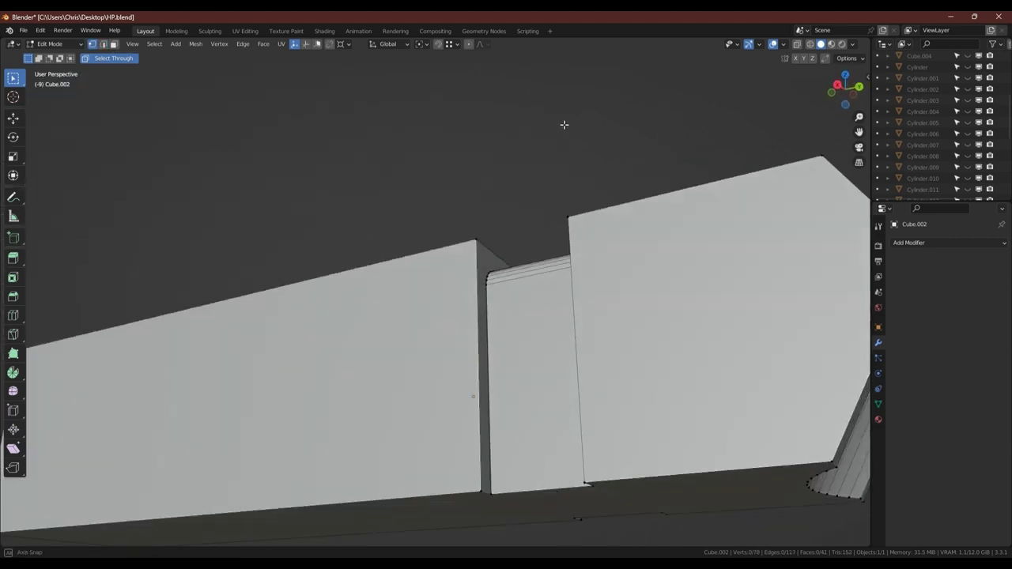
pyautogui.keyDown('shift'); pyautogui.moveTo(572, 297); pyautogui.dragTo(501, 291, button='middle'); pyautogui.keyUp('shift')
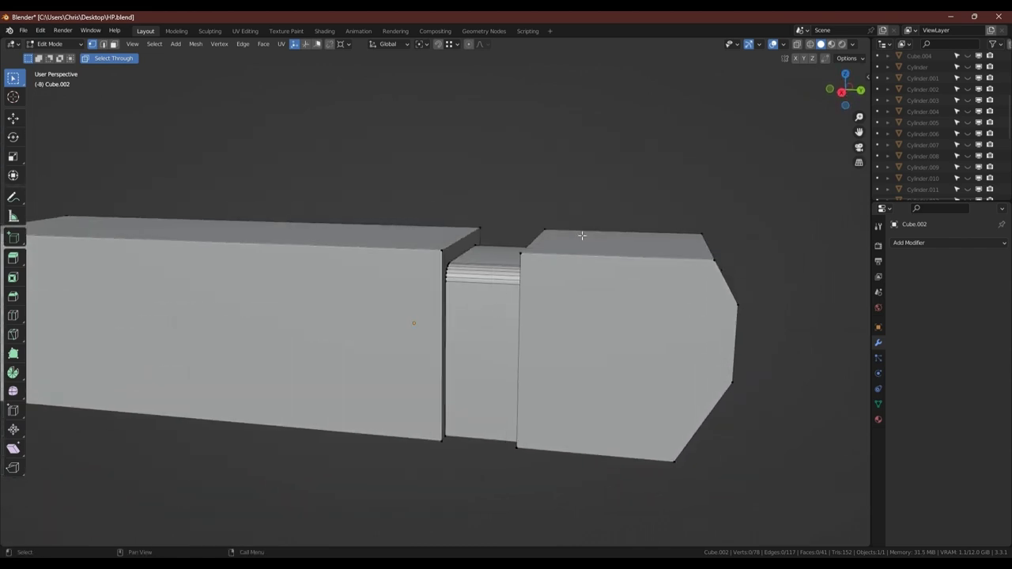
# Step: Bring the other parts back into view and add two evenly spaced lengthwise loop cuts around the beam's long section
pyautogui.press('Tab')
pyautogui.press('KP_Divide')
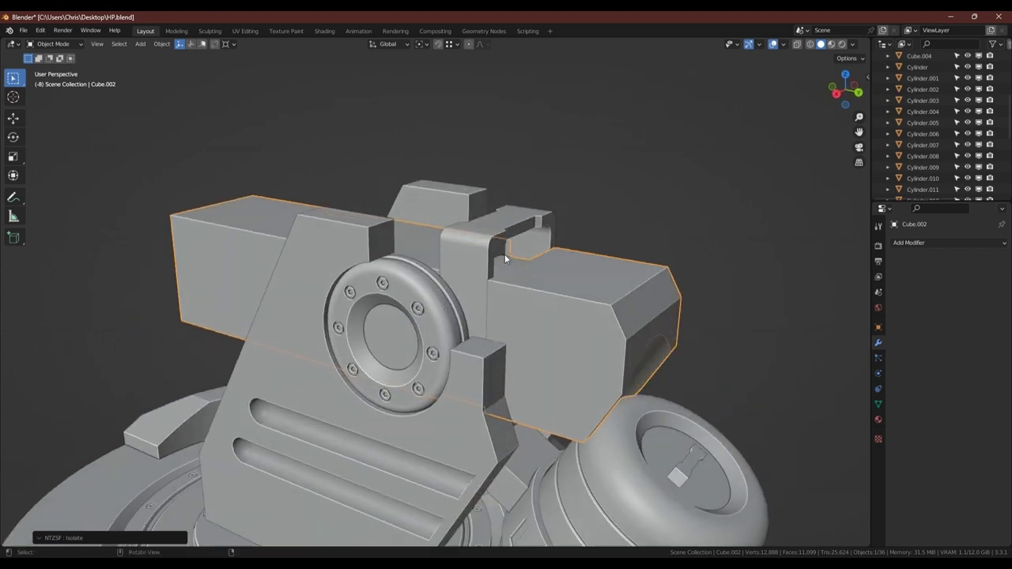
pyautogui.moveTo(504, 253); pyautogui.dragTo(522, 271, button='middle')
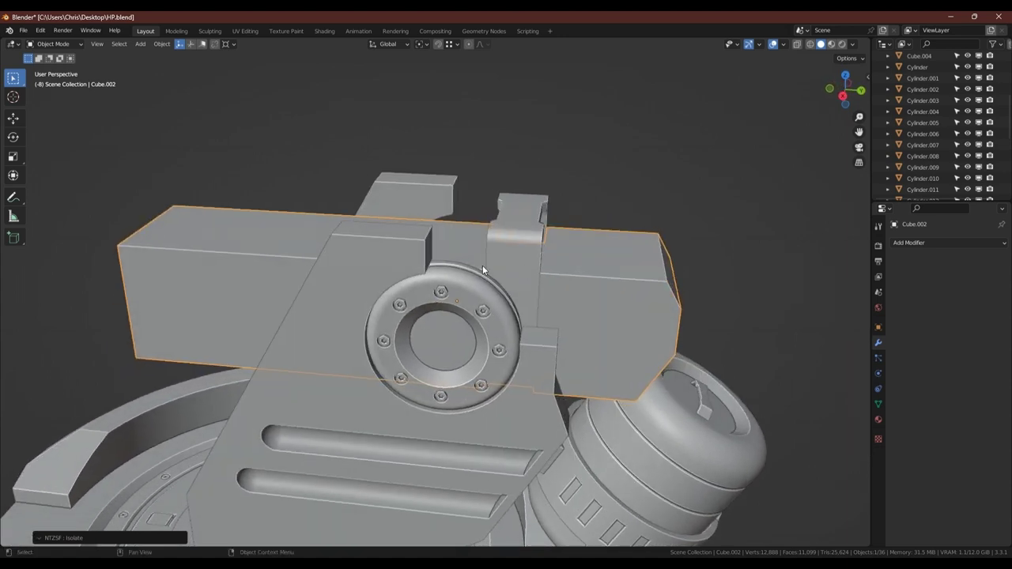
pyautogui.press('Tab')
pyautogui.hotkey('ctrl', 'r')
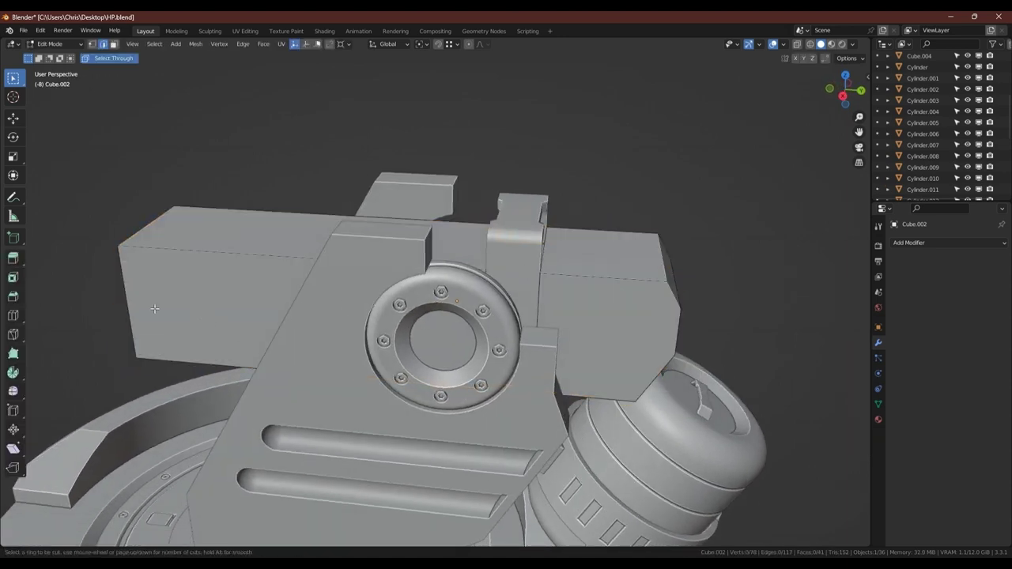
pyautogui.scroll(1, 137, 311)
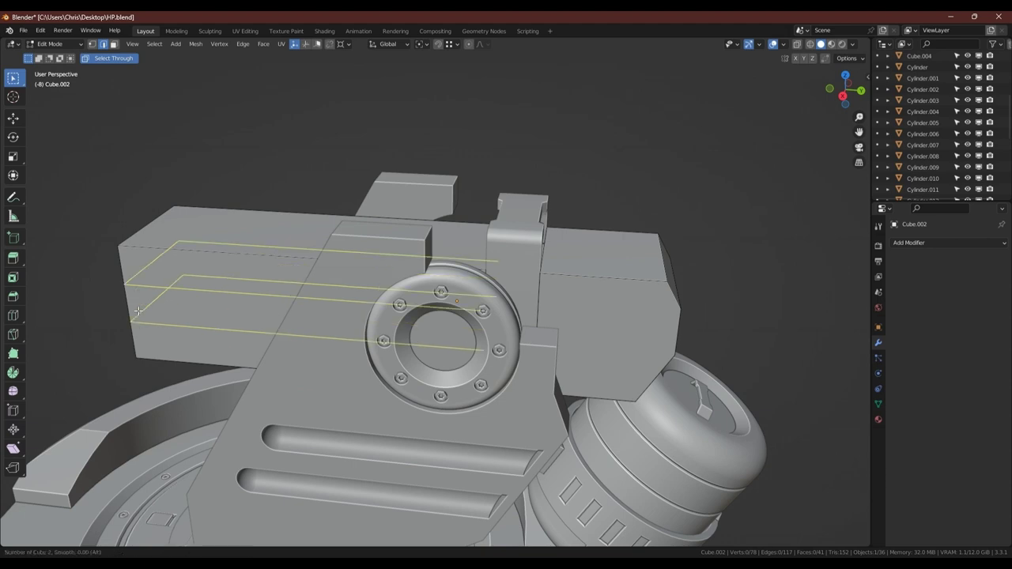
pyautogui.click(137, 310)
pyautogui.rightClick(138, 310)
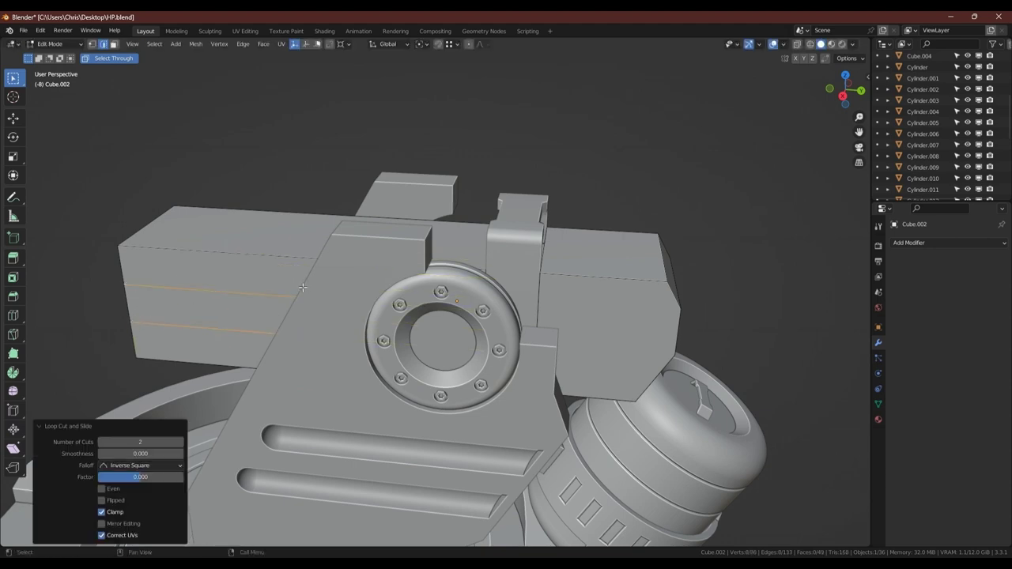
# Step: Isolate the beam and delete the narrow wall faces on the long-section side of the notch
pyautogui.press('KP_Divide')
pyautogui.moveTo(348, 312); pyautogui.dragTo(424, 253, button='middle')
pyautogui.scroll(5, 423, 253)
pyautogui.press('3')
pyautogui.click(424, 232)
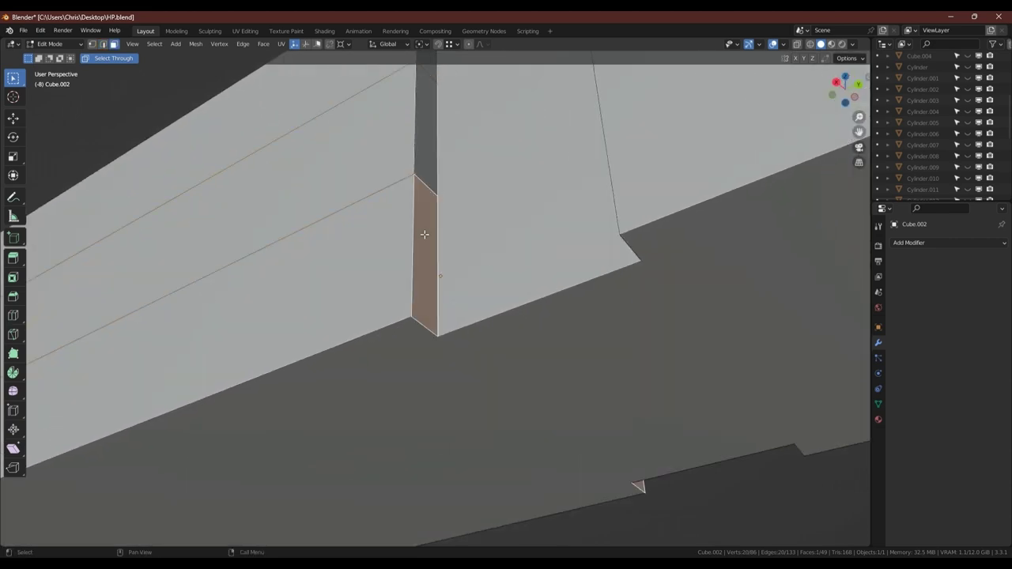
pyautogui.moveTo(440, 219); pyautogui.dragTo(441, 297, button='middle')
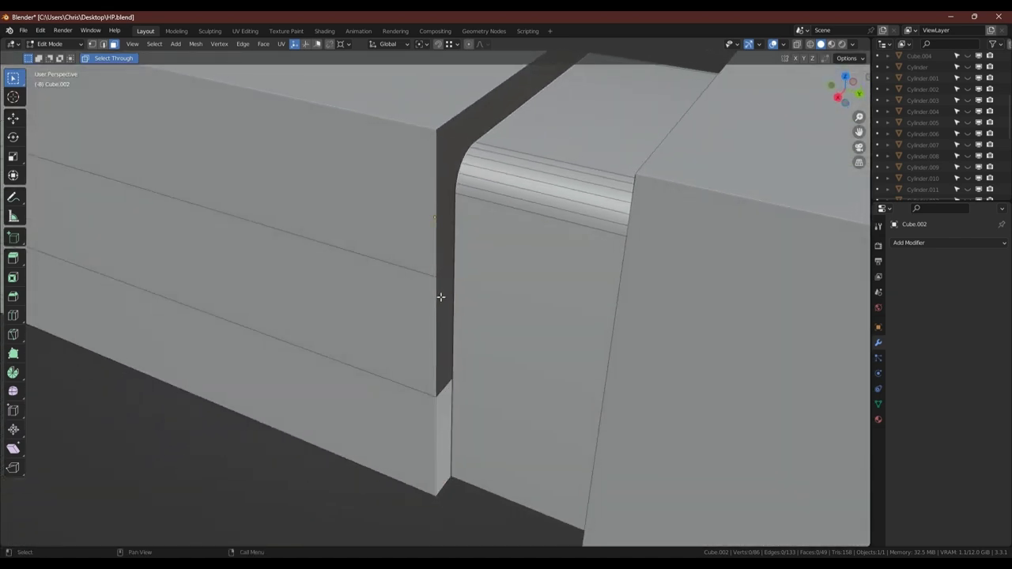
pyautogui.click(441, 297)
pyautogui.press('x')
pyautogui.press('f')
pyautogui.click(441, 235)
pyautogui.press('x')
pyautogui.press('f')
pyautogui.scroll(-3, 435, 239)
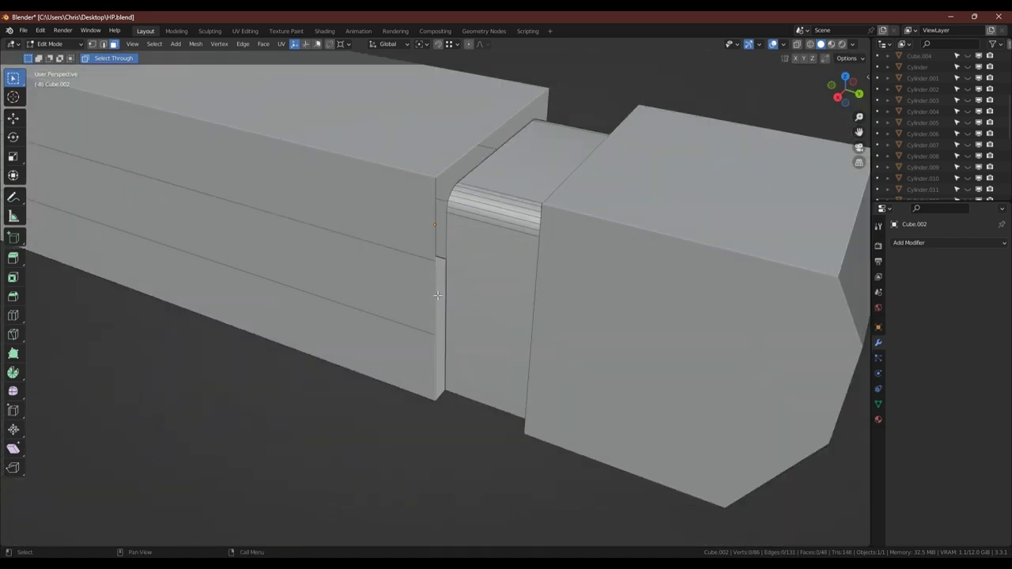
# Step: Separate the recessed notch faces between the beam's two blocks into their own object, working from the right orthographic view
pyautogui.scroll(-2, 446, 316)
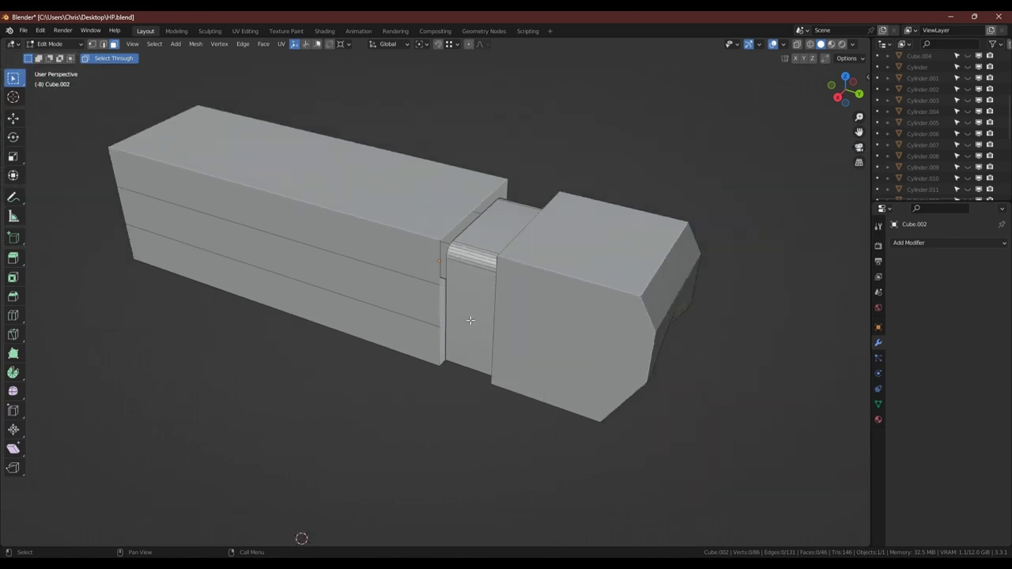
pyautogui.moveTo(469, 320); pyautogui.dragTo(460, 207, button='middle')
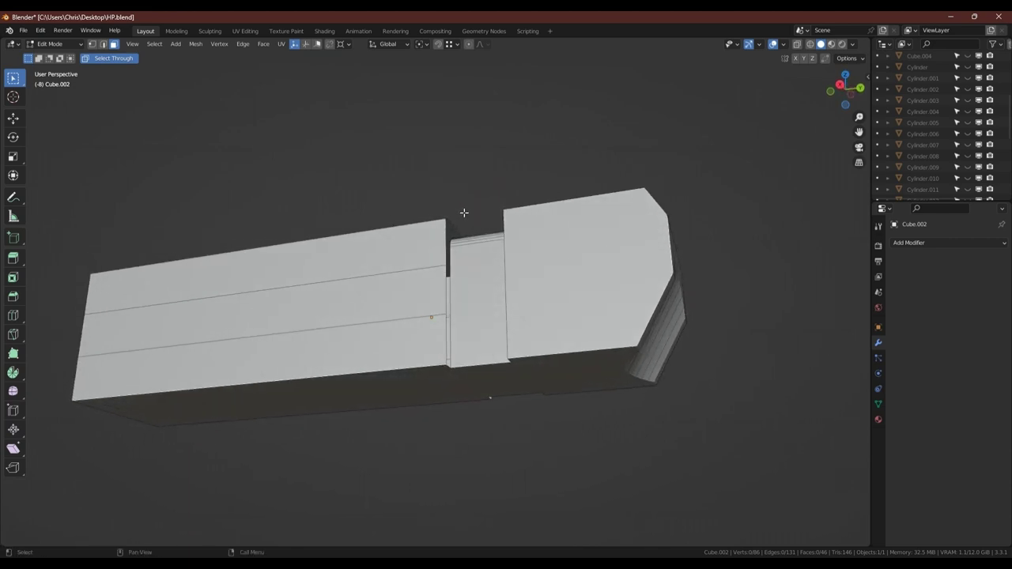
pyautogui.moveTo(465, 292); pyautogui.dragTo(548, 407, button='middle')
pyautogui.click(841, 91)
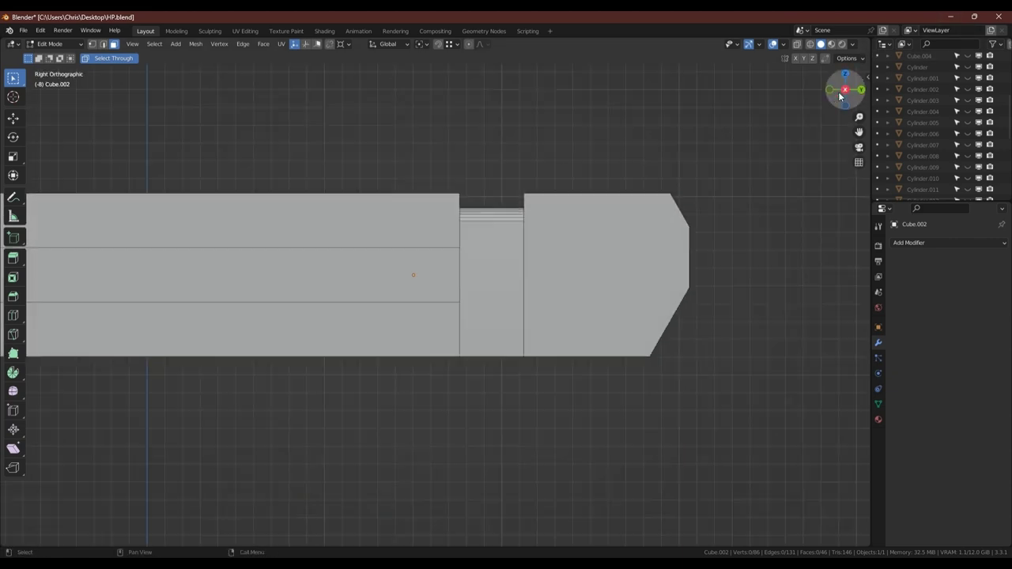
pyautogui.moveTo(479, 185); pyautogui.dragTo(521, 409)
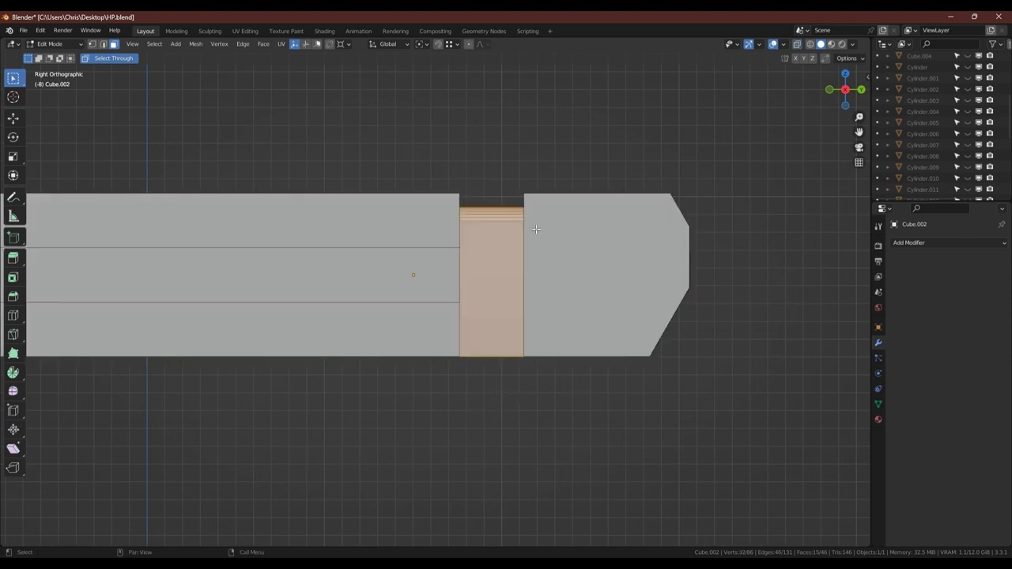
pyautogui.press('p')
pyautogui.click(506, 229)
pyautogui.press('Tab')
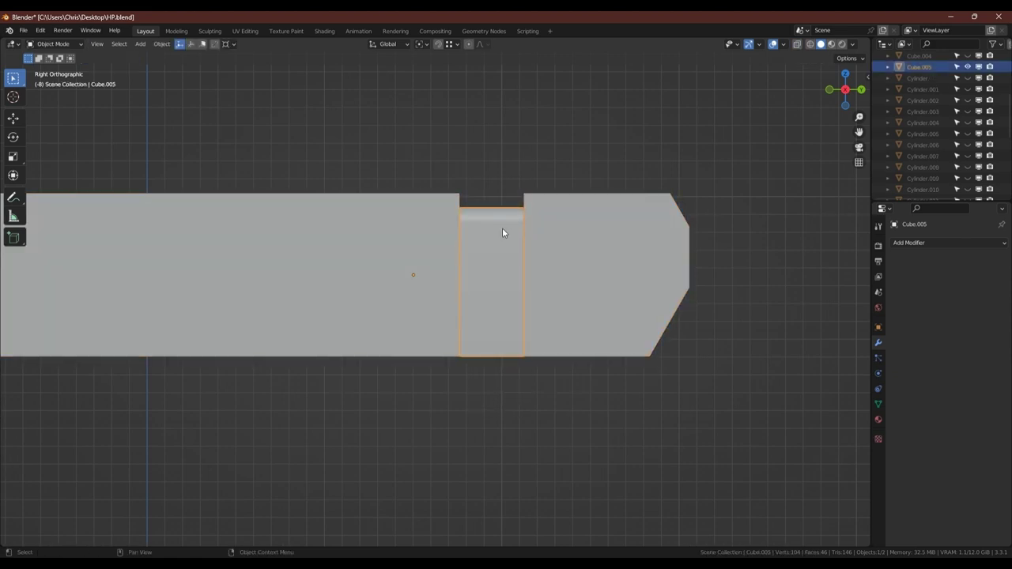
# Step: Hide the separated notch piece and delete the leftover face bridging the gap underneath the two beam blocks
pyautogui.click(502, 228)
pyautogui.press('h')
pyautogui.click(406, 233)
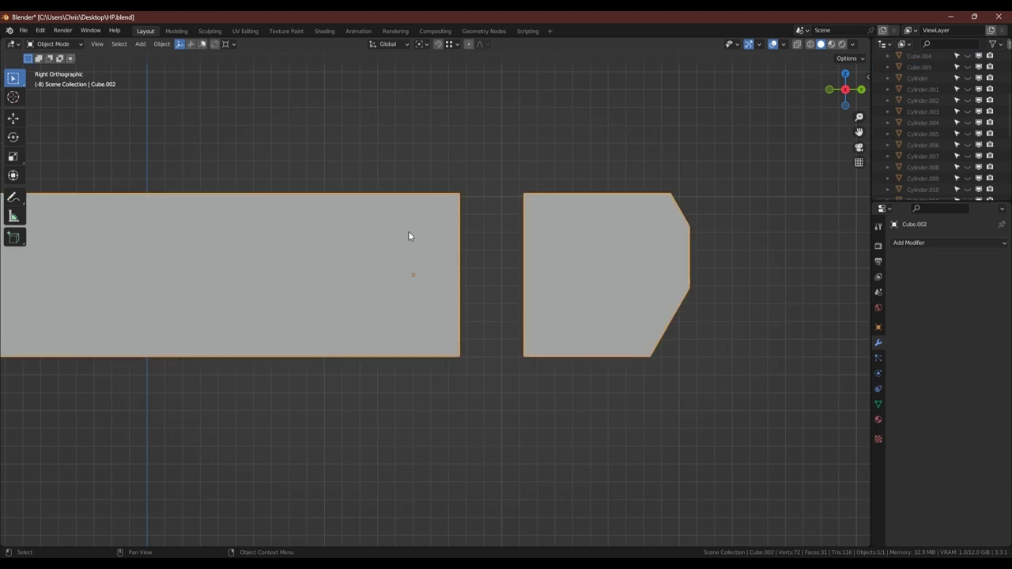
pyautogui.press('Tab')
pyautogui.moveTo(408, 231); pyautogui.dragTo(526, 310, button='middle')
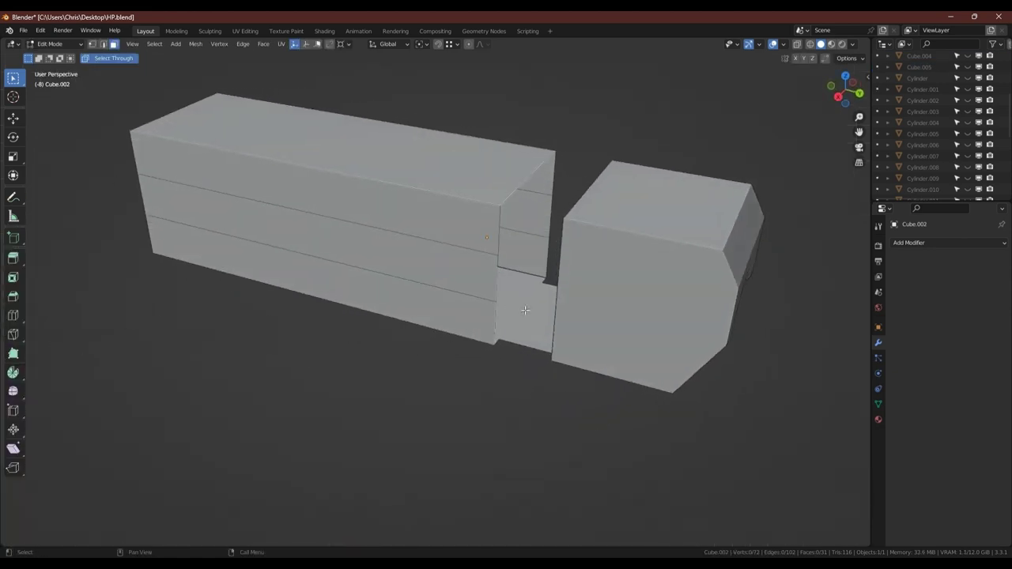
pyautogui.click(526, 310)
pyautogui.press('x')
pyautogui.click(524, 307)
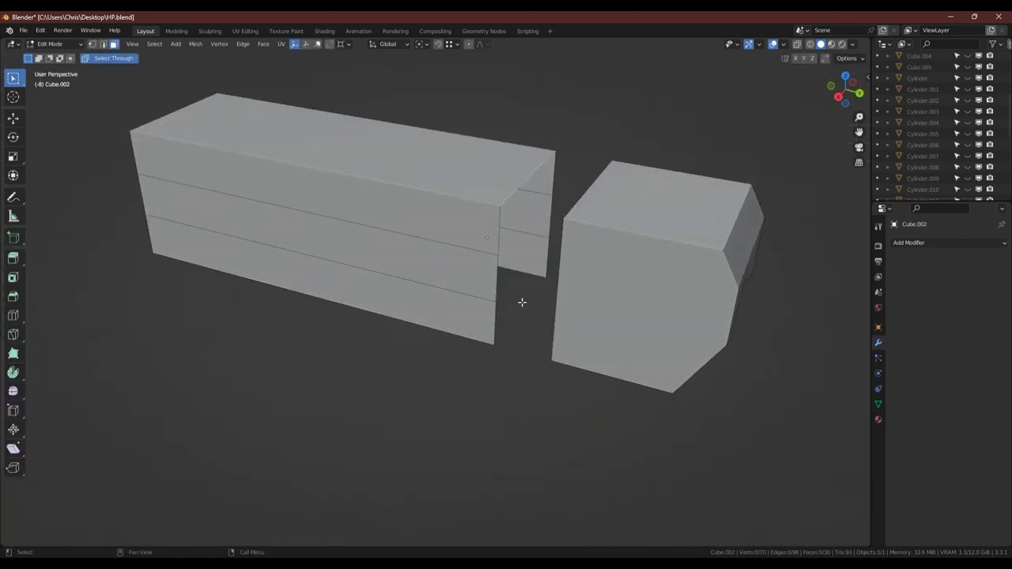
# Step: Fill the long block's underside with a face and close its open end with Grid Fill
pyautogui.press('2')
pyautogui.click(515, 271)
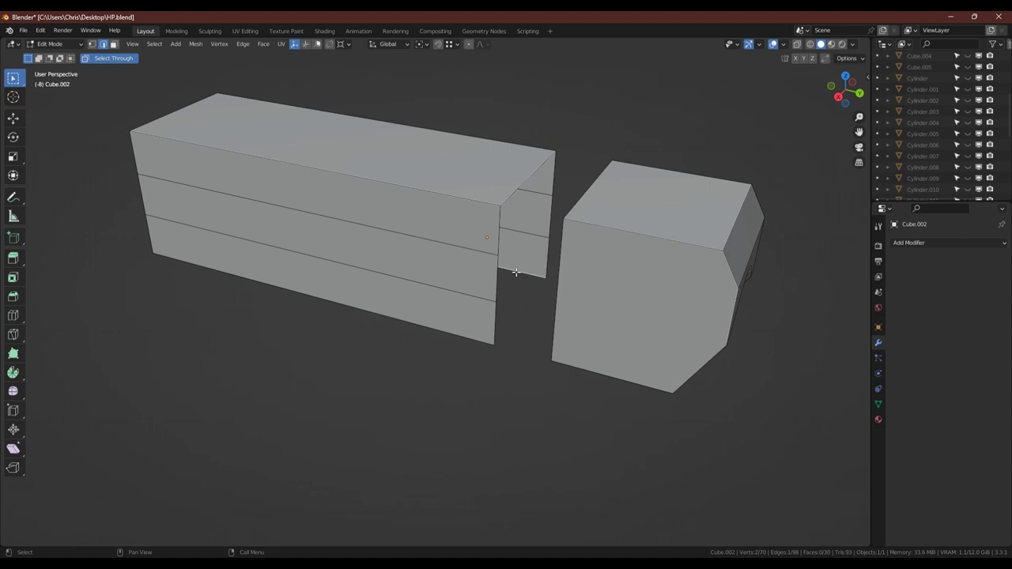
pyautogui.keyDown('shift'); pyautogui.click(457, 340); pyautogui.keyUp('shift')
pyautogui.press('f')
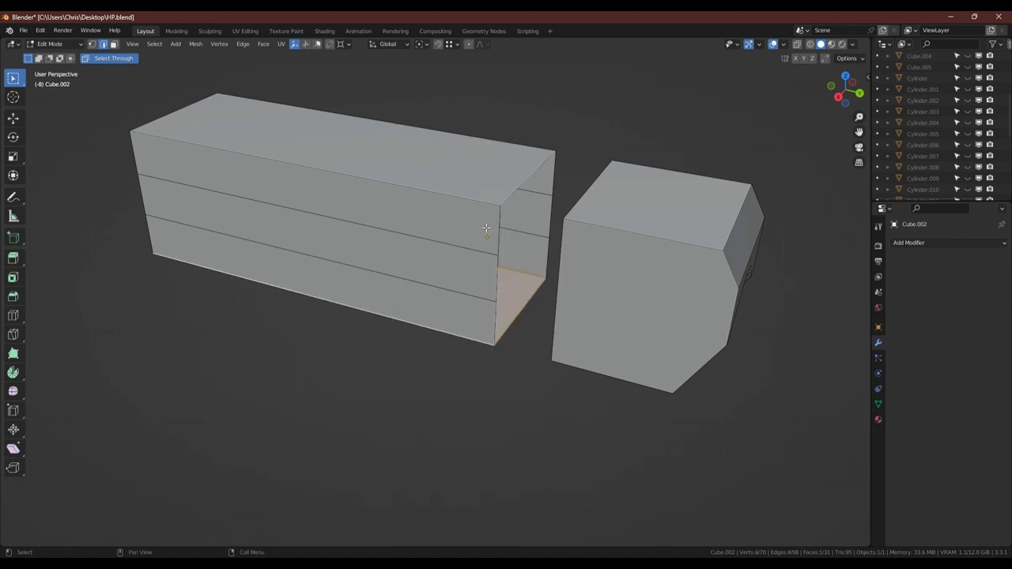
pyautogui.doubleClick(529, 301)
pyautogui.hotkey('ctrl', 'f')
pyautogui.scroll(-1, 525, 298)
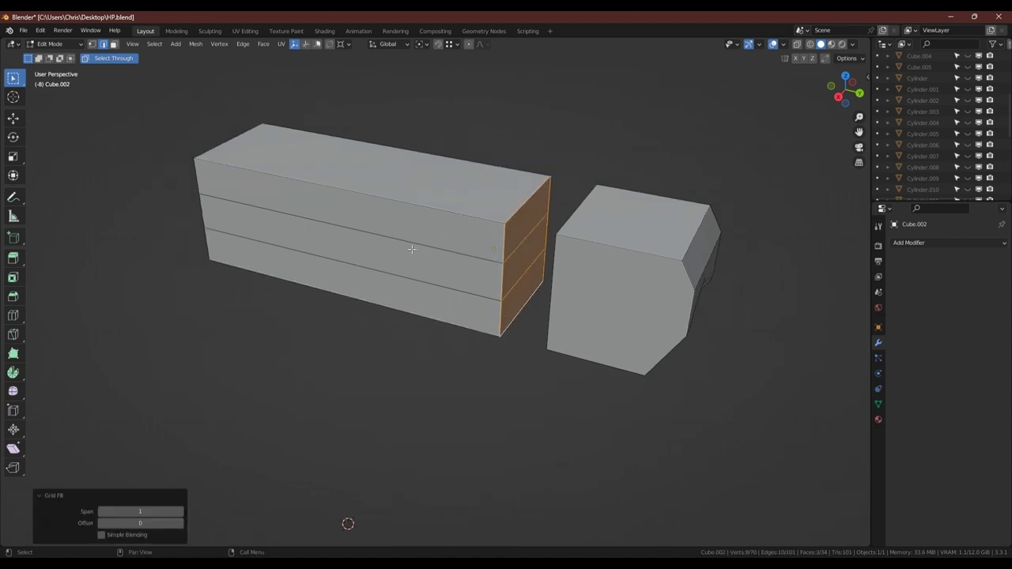
# Step: Delete the thin frame-shaped face on the short block's end that faces the gap
pyautogui.keyDown('shift'); pyautogui.moveTo(413, 250); pyautogui.dragTo(539, 279, button='middle'); pyautogui.keyUp('shift')
pyautogui.moveTo(483, 264); pyautogui.dragTo(506, 269, button='middle')
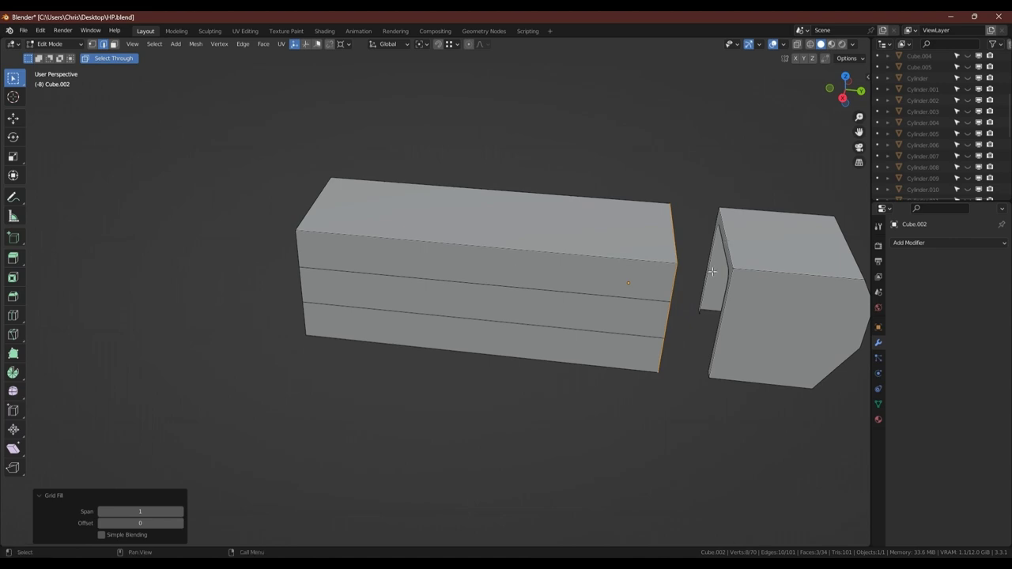
pyautogui.scroll(3, 711, 271)
pyautogui.scroll(1, 711, 271)
pyautogui.press('3')
pyautogui.click(748, 249)
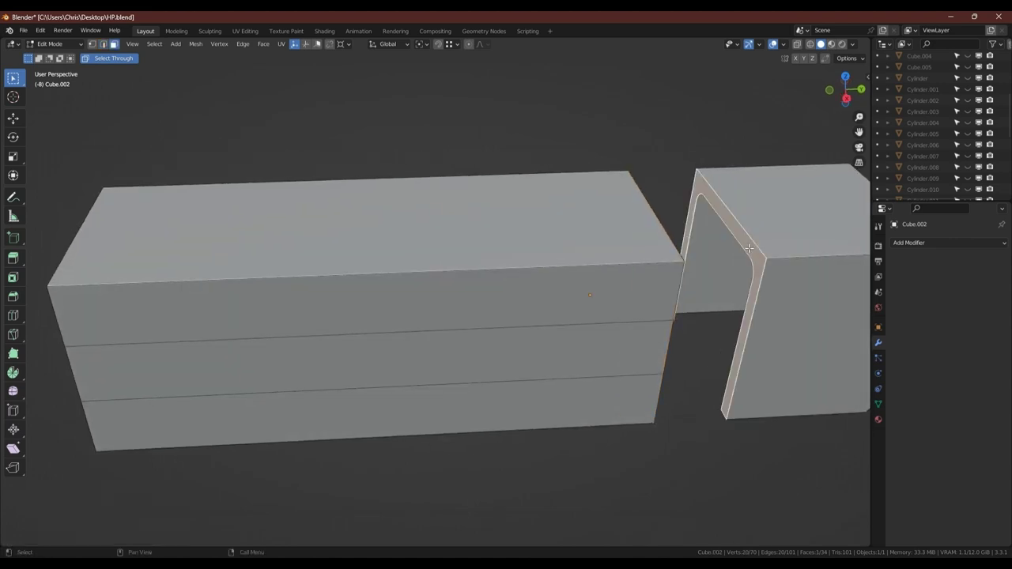
pyautogui.press('x')
pyautogui.press('f')
# Step: Fill the short block's open end and its underside with new faces
pyautogui.press('2')
pyautogui.click(736, 372)
pyautogui.keyDown('shift'); pyautogui.click(686, 219); pyautogui.keyUp('shift')
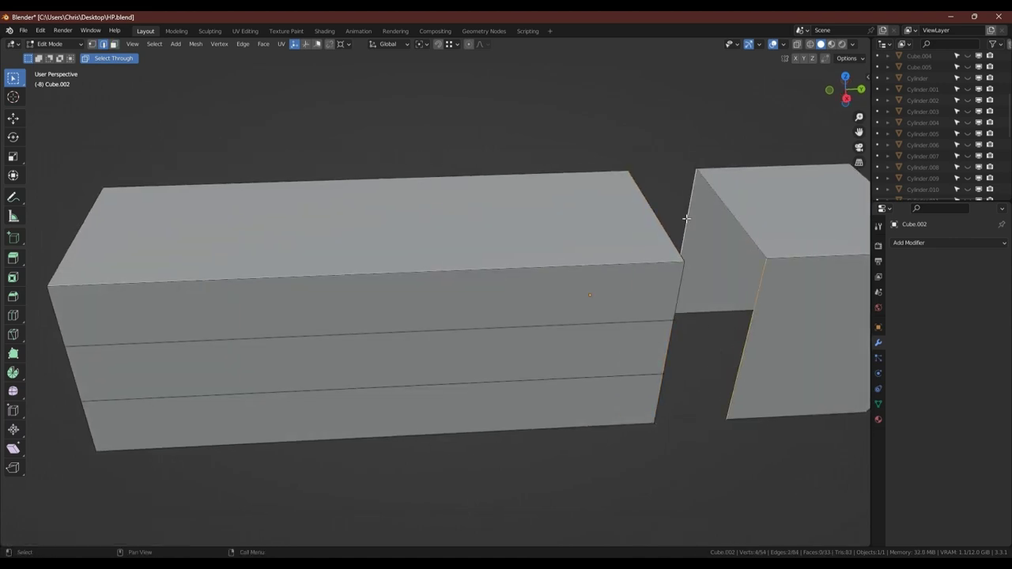
pyautogui.rightClick(686, 217)
pyautogui.click(684, 212)
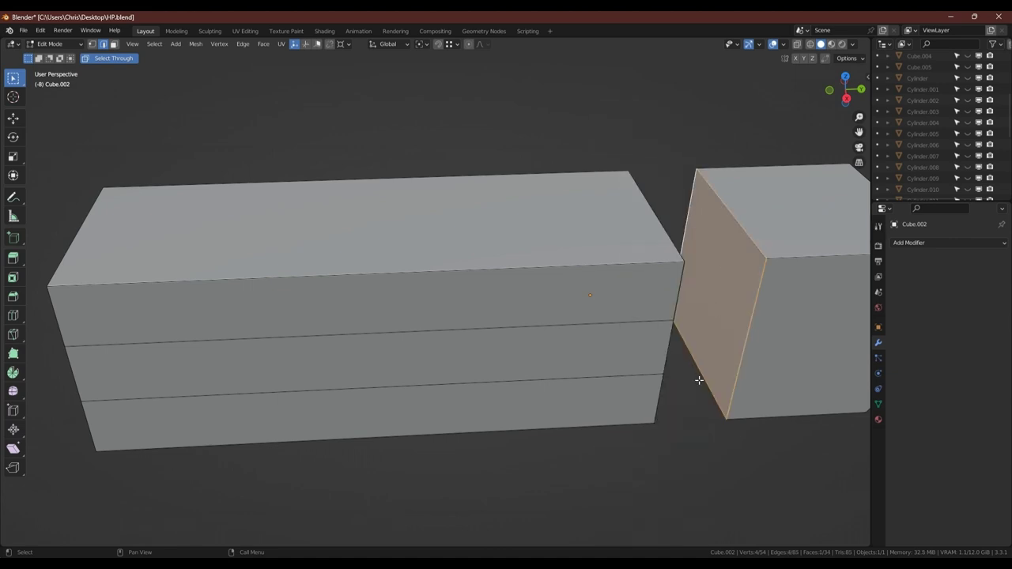
pyautogui.click(699, 378)
pyautogui.keyDown('alt'); pyautogui.click(700, 378); pyautogui.keyUp('alt')
pyautogui.press('f')
# Step: Add two evenly spaced horizontal cuts across the short block's end face
pyautogui.scroll(-3, 700, 375)
pyautogui.moveTo(698, 374); pyautogui.dragTo(696, 316, button='middle')
pyautogui.hotkey('ctrl', 'r')
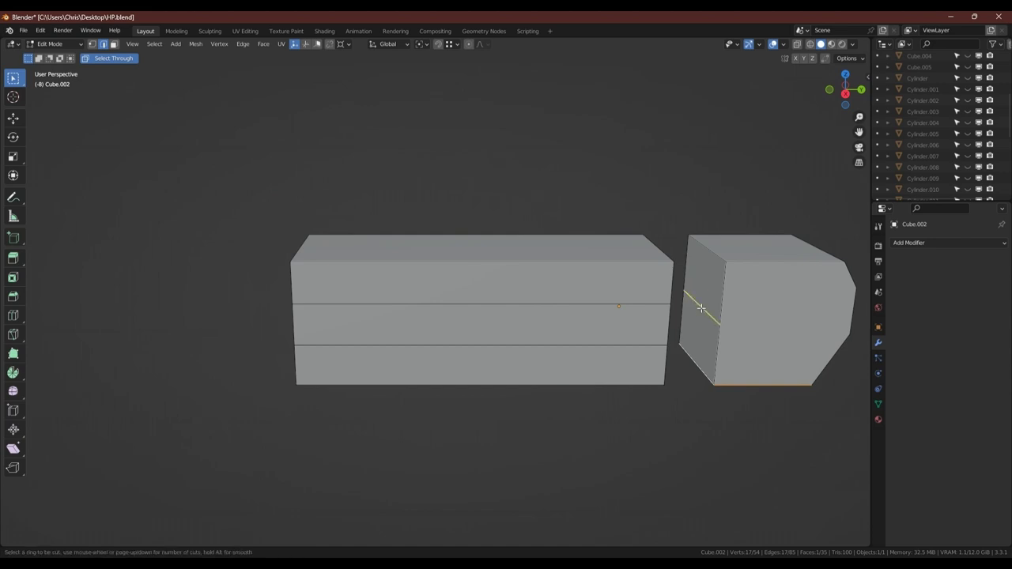
pyautogui.scroll(1, 702, 308)
pyautogui.click(701, 308)
pyautogui.rightClick(704, 308)
# Step: Connect the cut vertices on the short block's end to the nose corner vertices with edges across the side face
pyautogui.press('1')
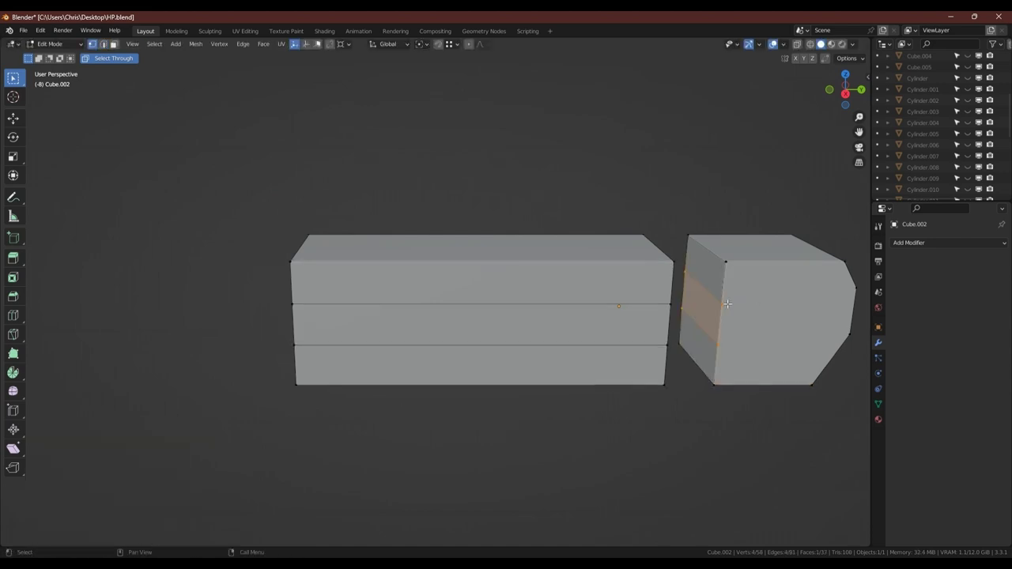
pyautogui.click(725, 304)
pyautogui.keyDown('shift'); pyautogui.click(852, 287); pyautogui.keyUp('shift')
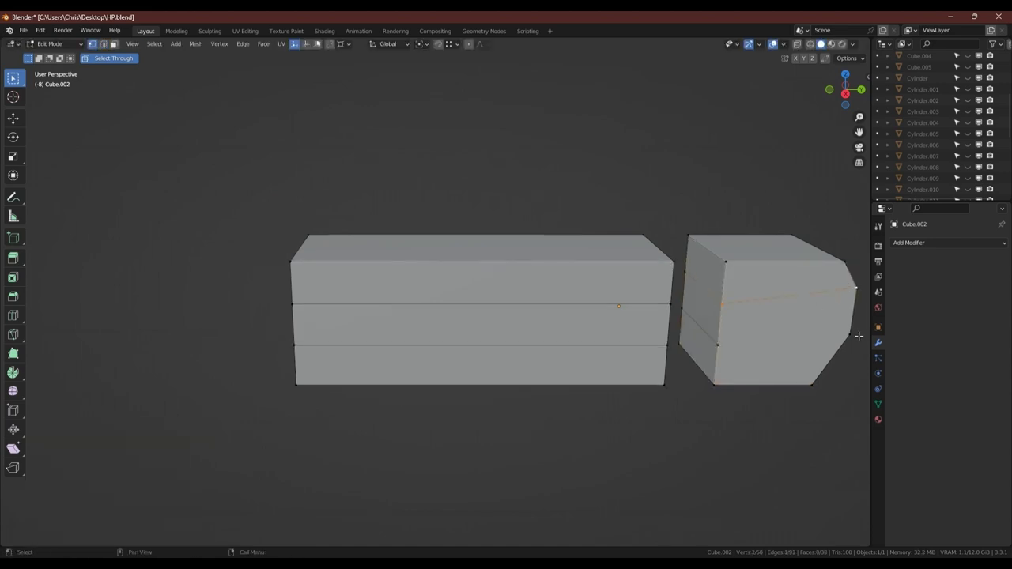
pyautogui.press('j')
pyautogui.scroll(-3, 716, 343)
pyautogui.moveTo(746, 313); pyautogui.dragTo(688, 312, button='middle')
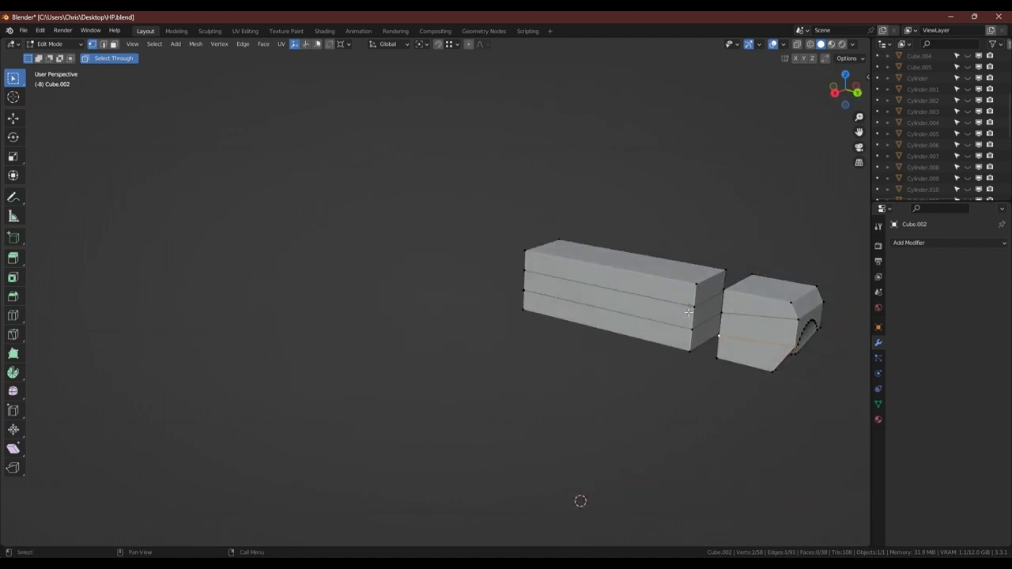
# Step: Add a Mirror modifier to the beam on the X axis with X Bisect enabled, and apply it
pyautogui.press('Tab')
pyautogui.press('q')
pyautogui.click(603, 304)
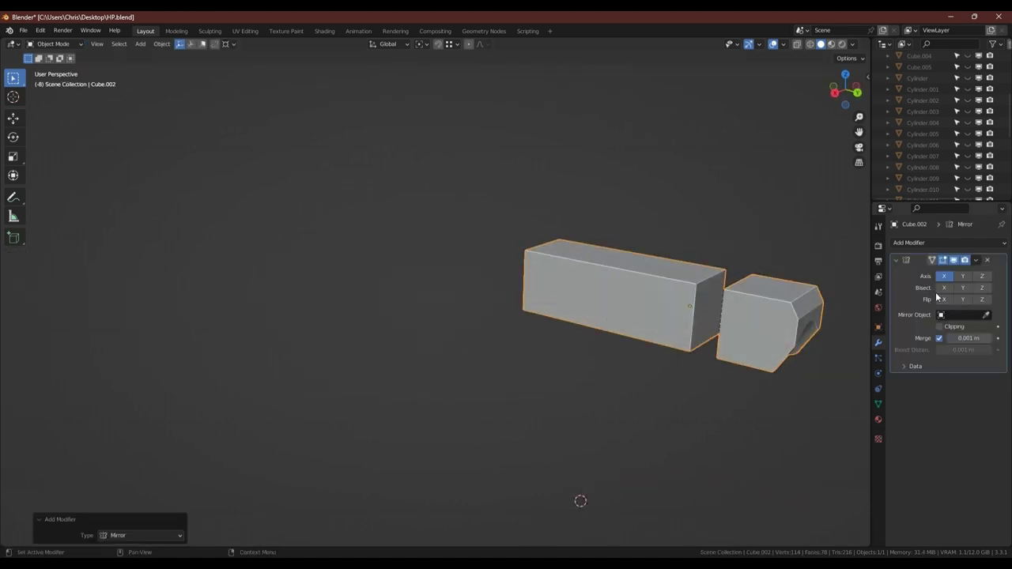
pyautogui.click(941, 288)
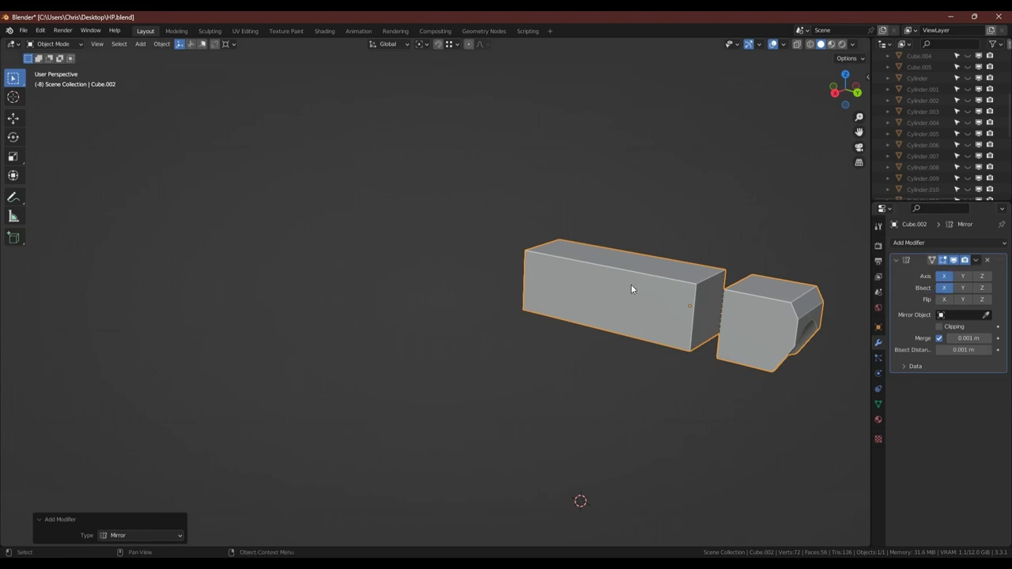
pyautogui.hotkey('ctrl', 'a')
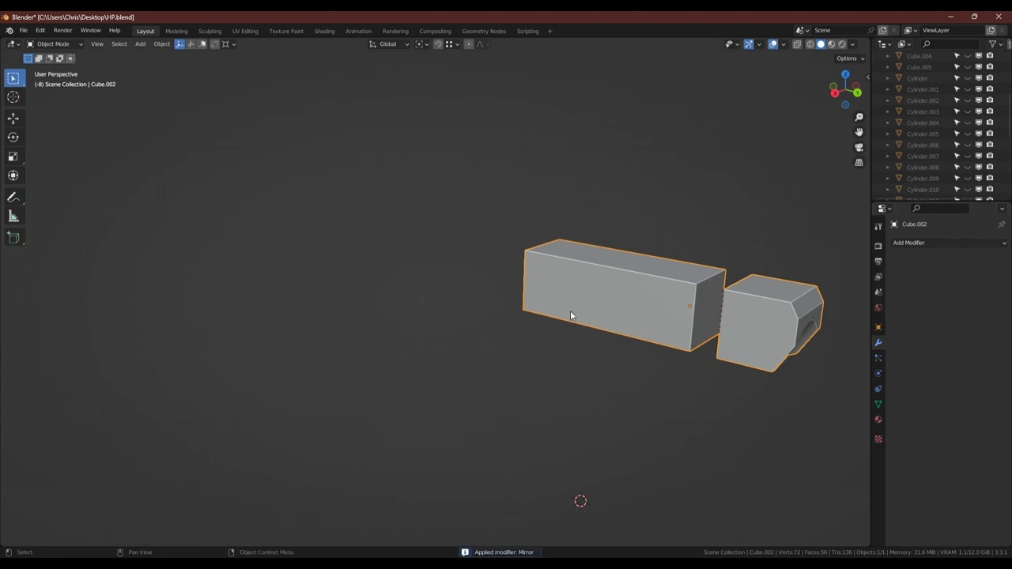
pyautogui.press('Tab')
pyautogui.moveTo(569, 315); pyautogui.dragTo(694, 295, button='middle')
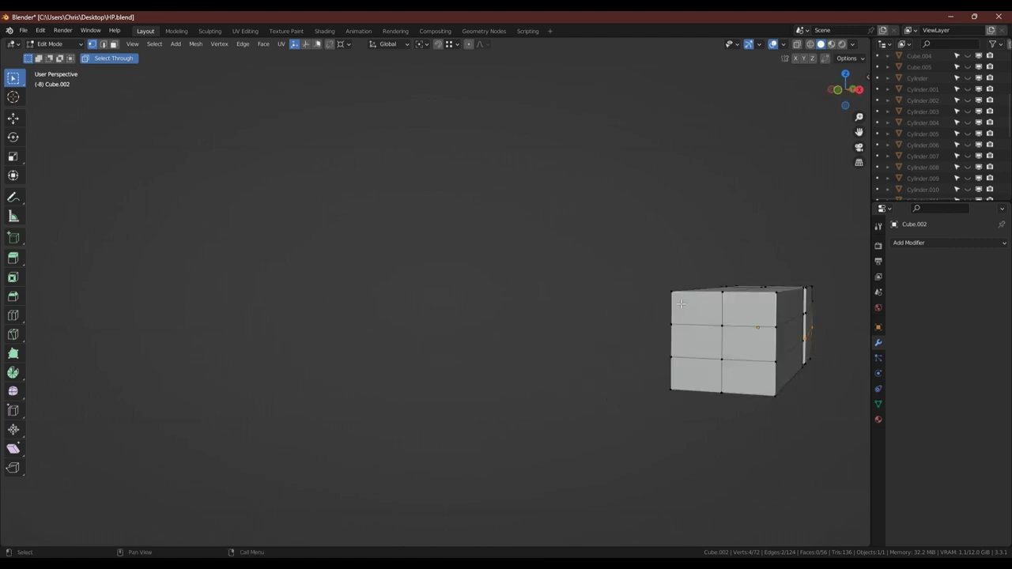
# Step: Leave mesh editing and exit the isolated view to bring back the full turret around the beam
pyautogui.press('Tab')
pyautogui.press('/')
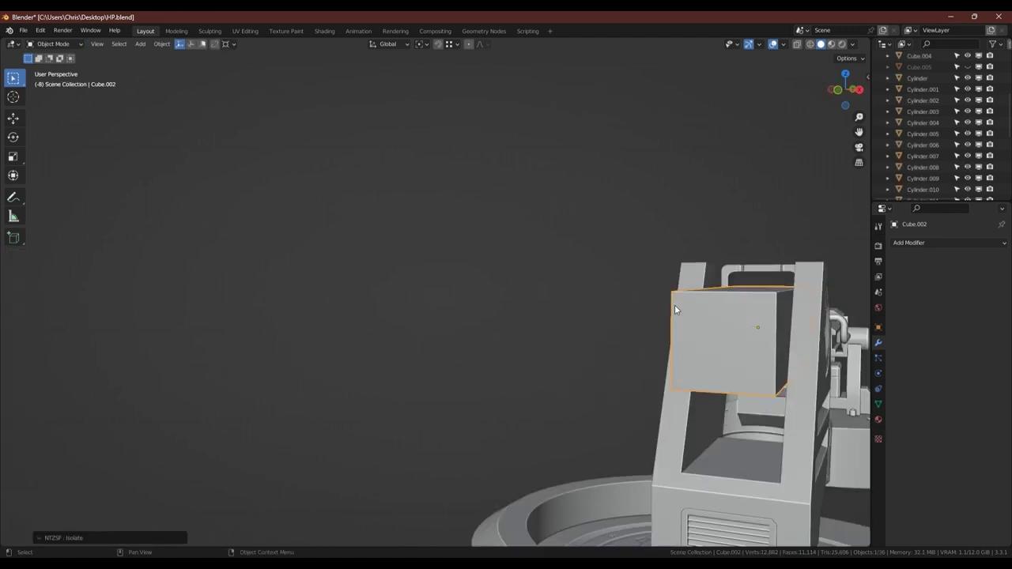
pyautogui.keyDown('shift'); pyautogui.moveTo(674, 308); pyautogui.dragTo(531, 302, button='middle'); pyautogui.keyUp('shift')
pyautogui.moveTo(611, 317); pyautogui.dragTo(585, 344, button='middle')
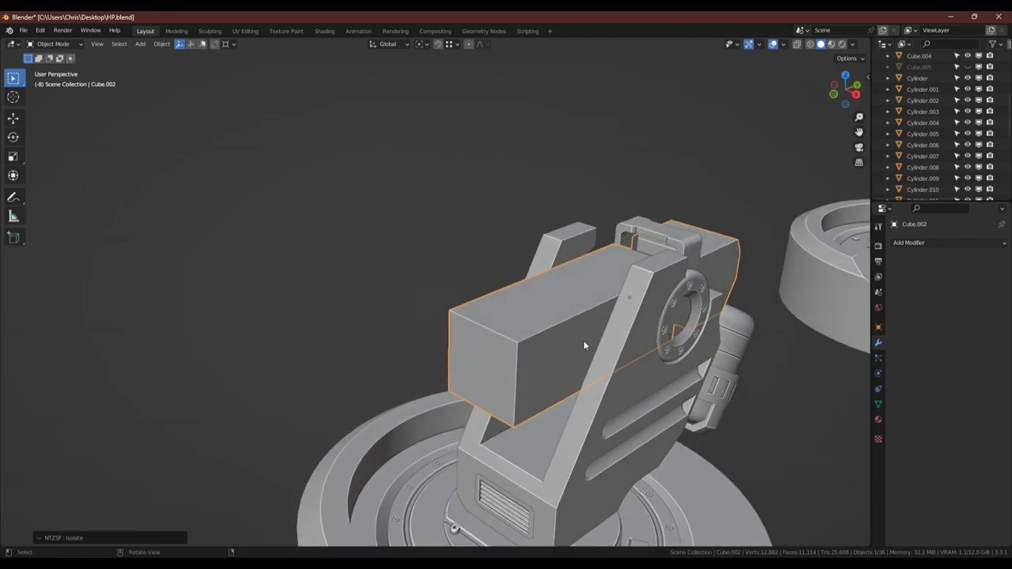
pyautogui.press('KP_Divide')
pyautogui.press('h')
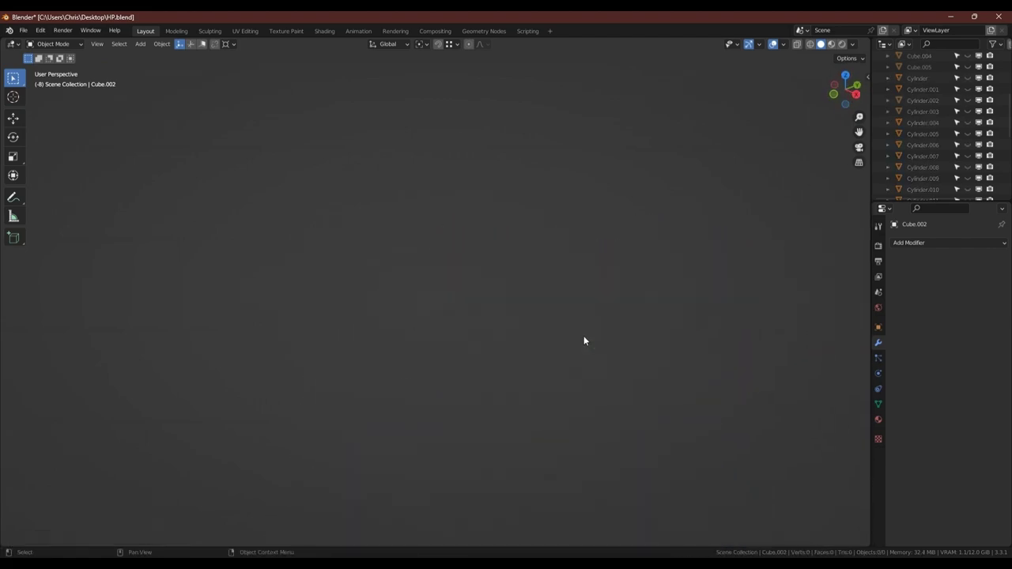
pyautogui.hotkey('ctrl', 'z')
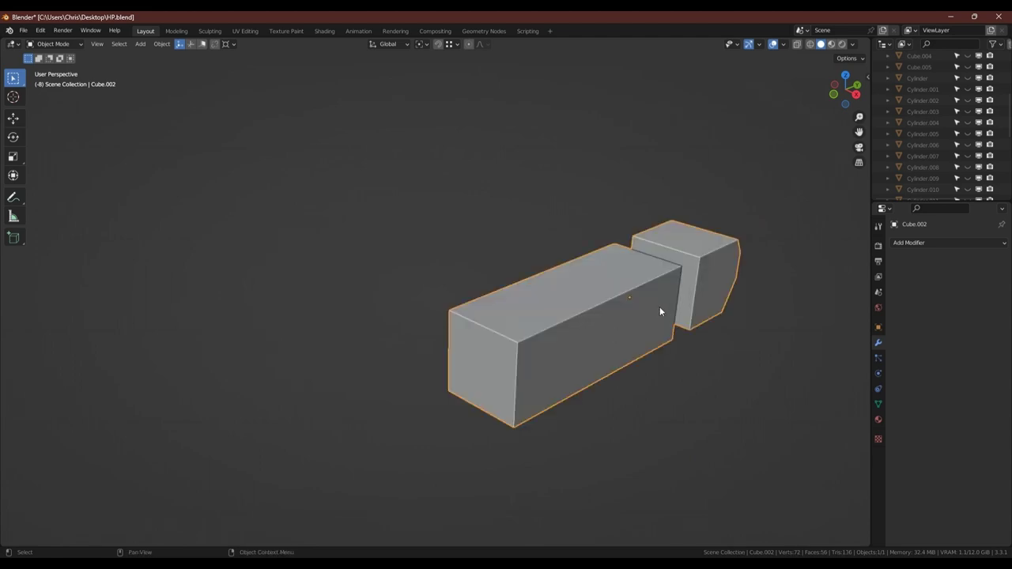
# Step: Unhide all mesh elements of the beam and all hidden objects in the scene
pyautogui.press('Tab')
pyautogui.hotkey('alt', 'h')
pyautogui.press('Tab')
pyautogui.hotkey('alt', 'h')
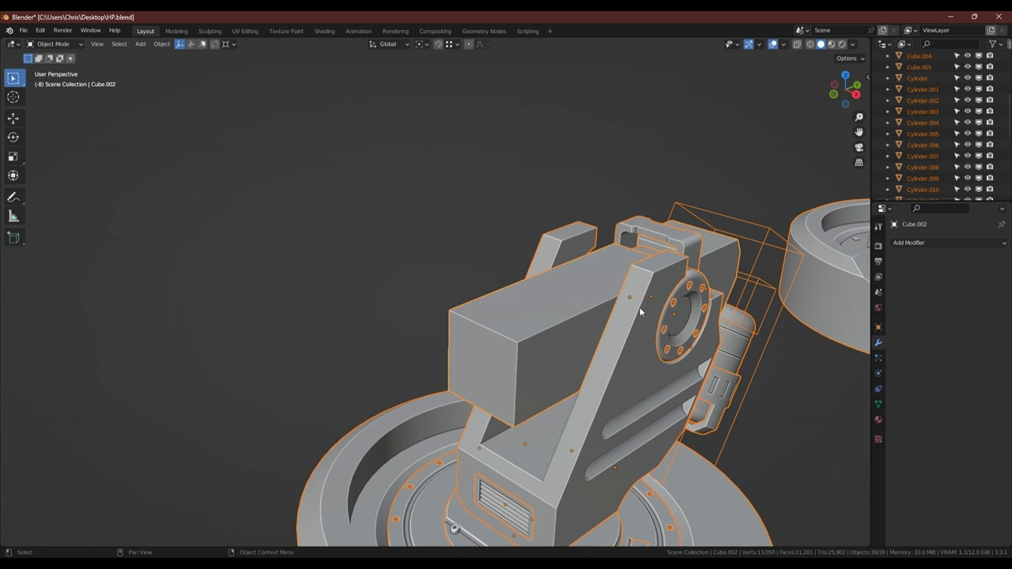
# Step: Select the wireframe cutter objects behind the turret in X-ray view and hide them
pyautogui.moveTo(598, 312); pyautogui.dragTo(599, 288, button='middle')
pyautogui.keyDown('shift'); pyautogui.moveTo(739, 336); pyautogui.dragTo(668, 298, button='middle'); pyautogui.keyUp('shift')
pyautogui.hotkey('alt', 'z')
pyautogui.moveTo(641, 323); pyautogui.dragTo(693, 269)
pyautogui.hotkey('alt', 'z')
pyautogui.press('h')
pyautogui.scroll(-2, 661, 313)
pyautogui.moveTo(459, 280); pyautogui.dragTo(525, 280, button='middle')
pyautogui.scroll(3, 488, 294)
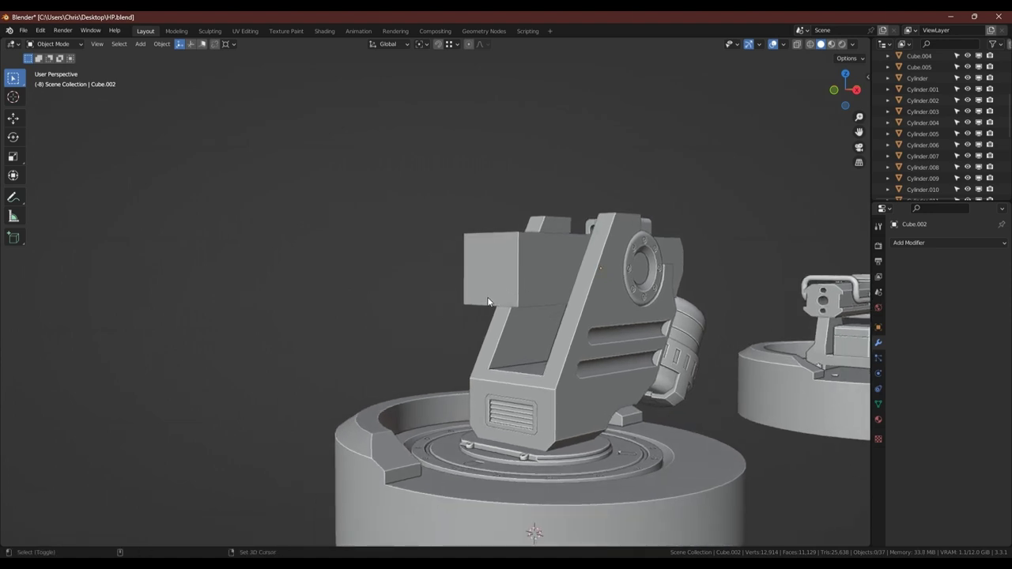
pyautogui.hotkey('shift', 'a')
pyautogui.moveTo(488, 298)
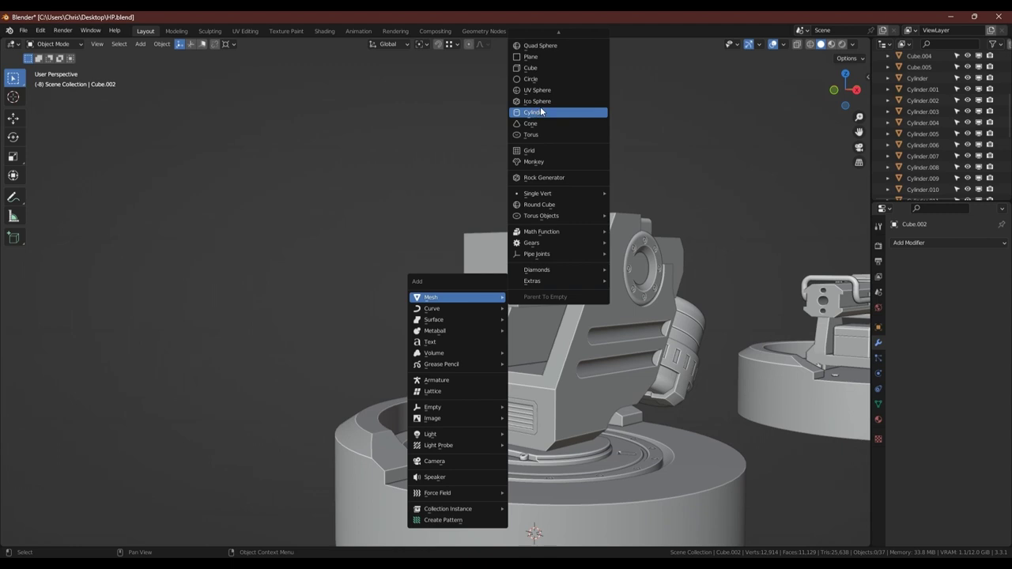
pyautogui.click(536, 58)
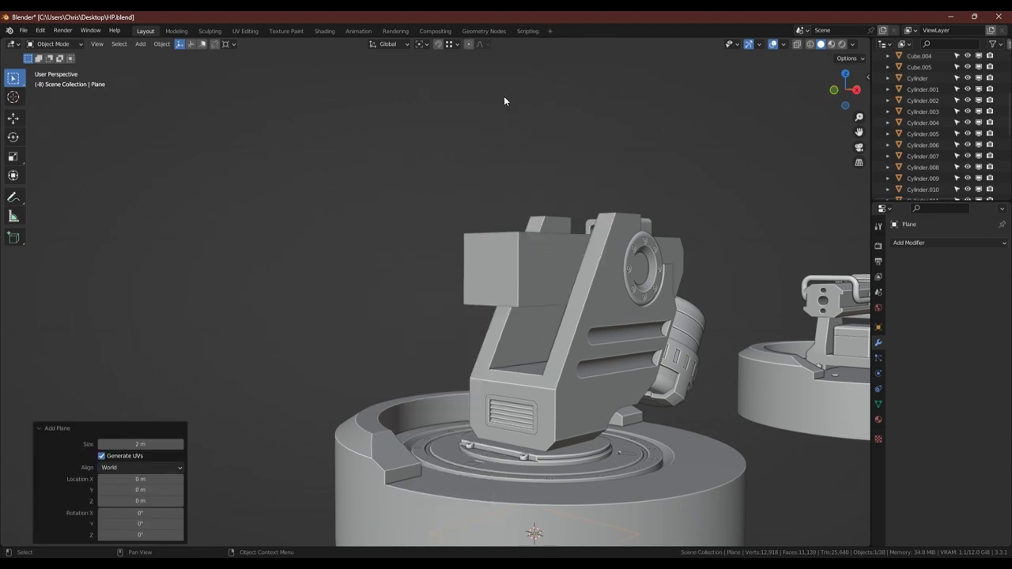
pyautogui.press('Delete')
# Step: Add a cube, show wireframes, and move it about -0.91 m in Y and 3.41 m in Z to the beam's front end
pyautogui.hotkey('shift', 'a')
pyautogui.moveTo(441, 305)
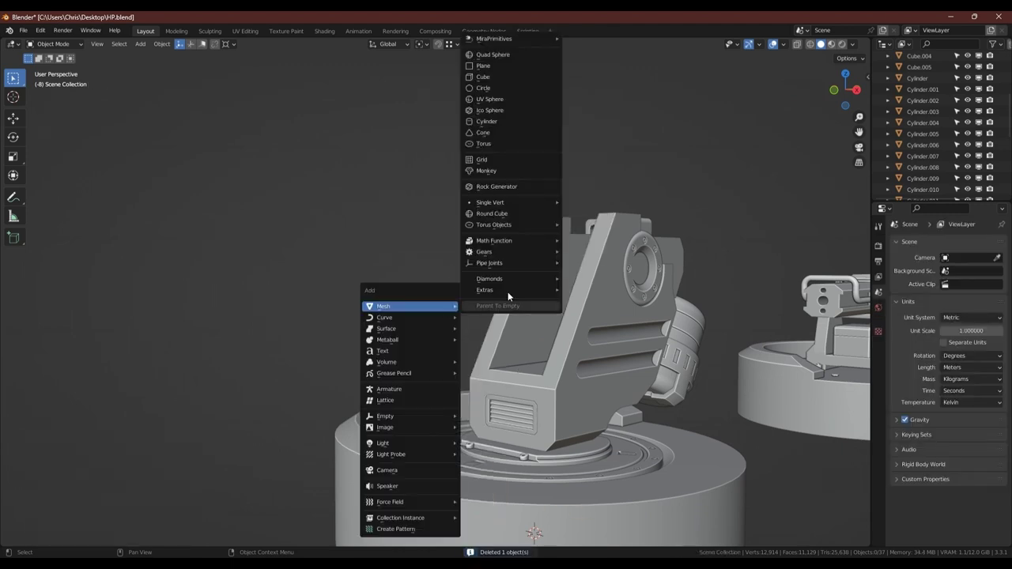
pyautogui.click(526, 80)
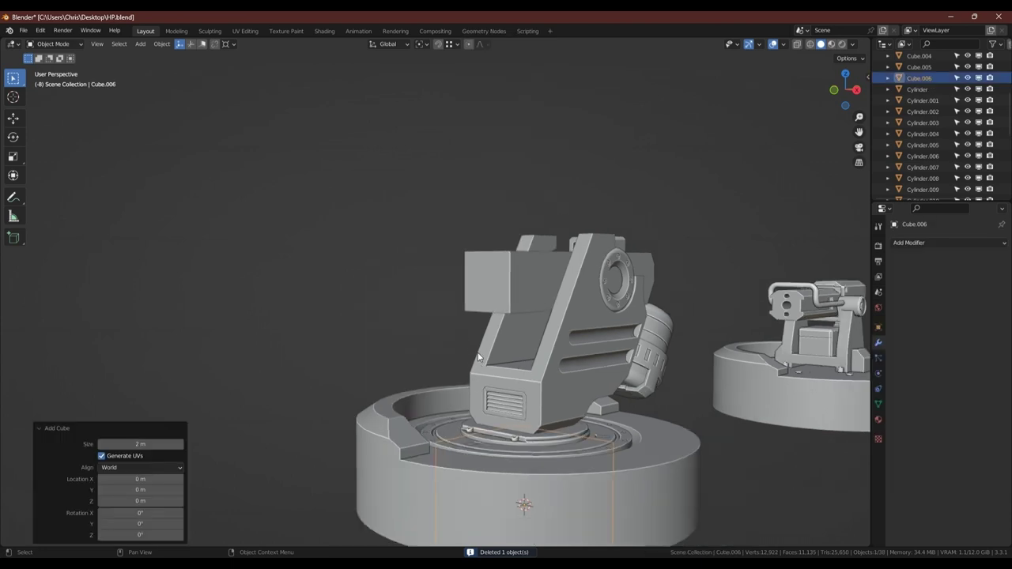
pyautogui.hotkey('shift', 'w')
pyautogui.press('g')
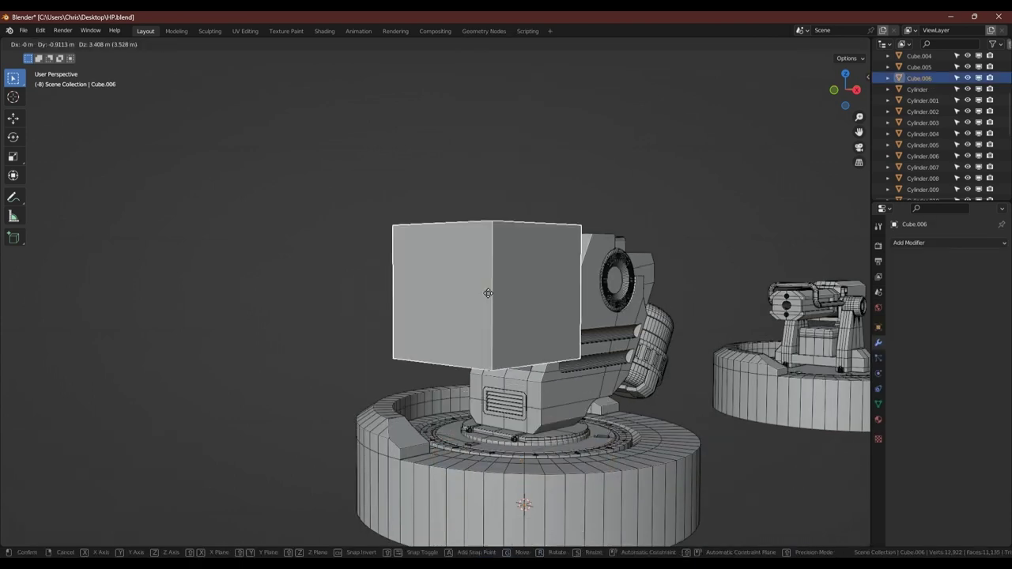
pyautogui.click(487, 293)
# Step: Scale the cube's mesh uniformly to 0.342 in Edit Mode
pyautogui.press('Tab')
pyautogui.press('s')
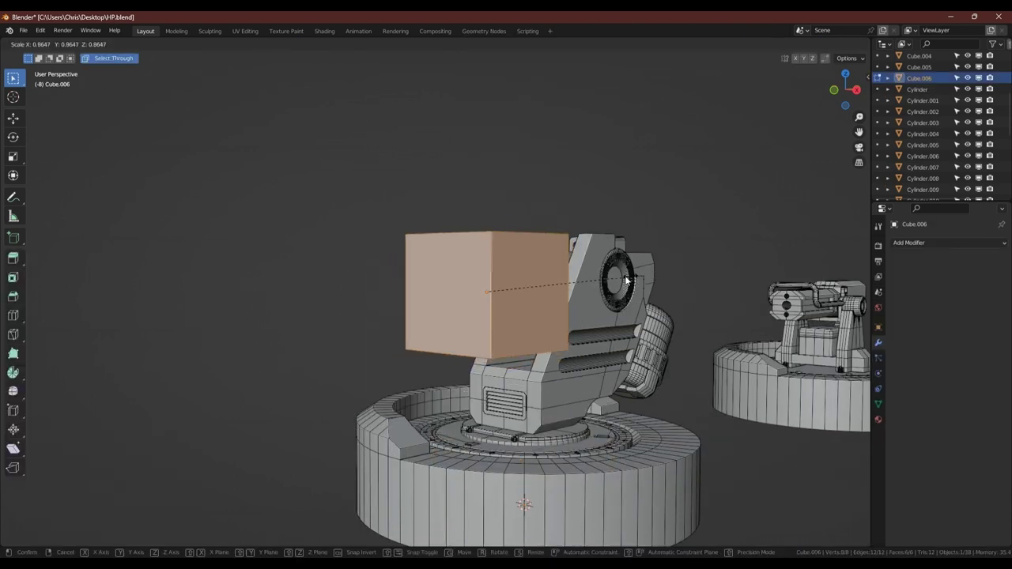
pyautogui.click(544, 278)
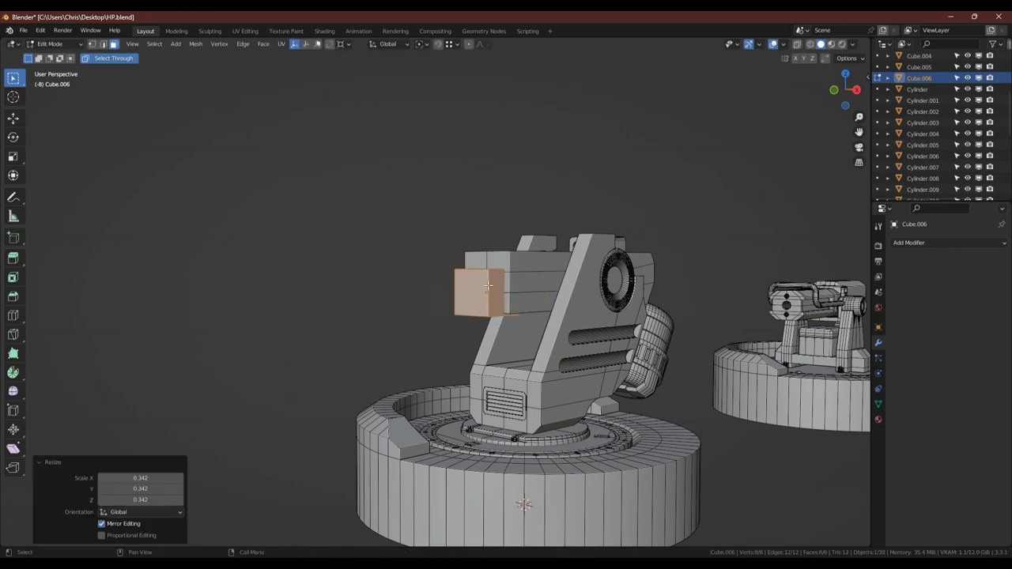
pyautogui.moveTo(543, 279); pyautogui.dragTo(479, 285, button='middle')
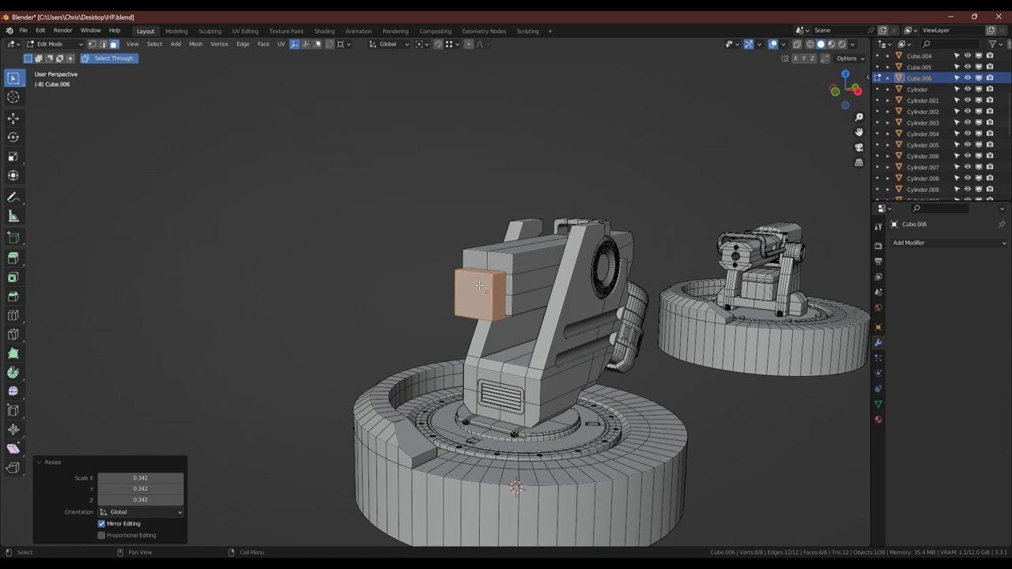
pyautogui.scroll(3, 491, 285)
# Step: Bevel the beam's lower front edge into a single-segment chamfer reaching up to the lower horizontal cut
pyautogui.press('Tab')
pyautogui.click(525, 329)
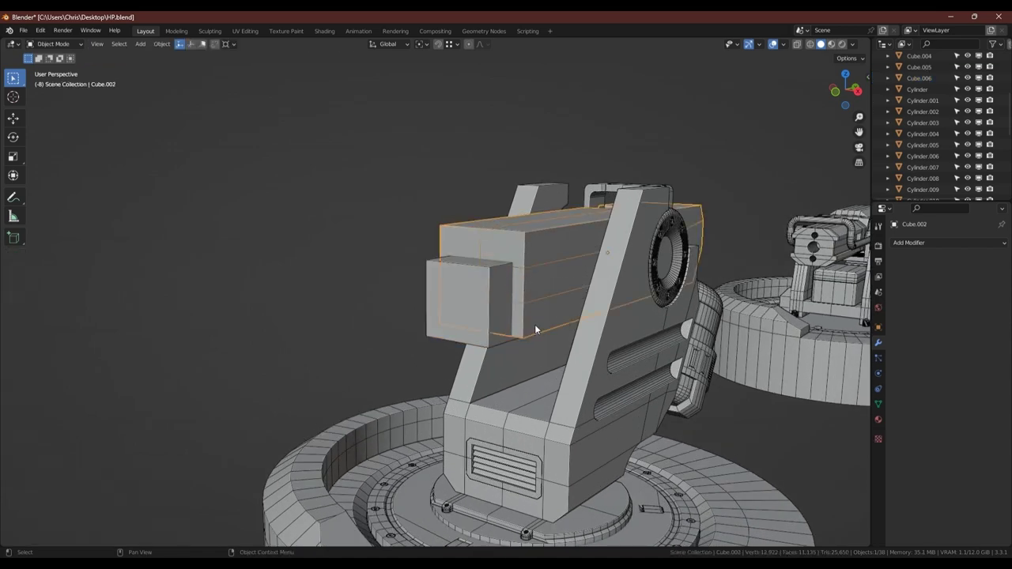
pyautogui.press('Tab')
pyautogui.press('2')
pyautogui.keyDown('alt'); pyautogui.click(514, 331); pyautogui.keyUp('alt')
pyautogui.scroll(2, 506, 328)
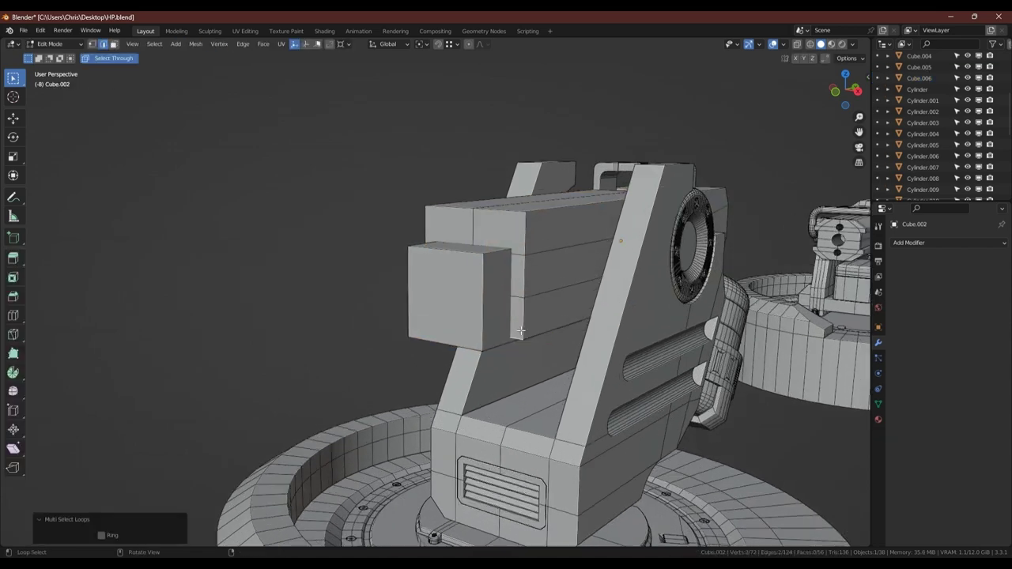
pyautogui.hotkey('ctrl', 'b')
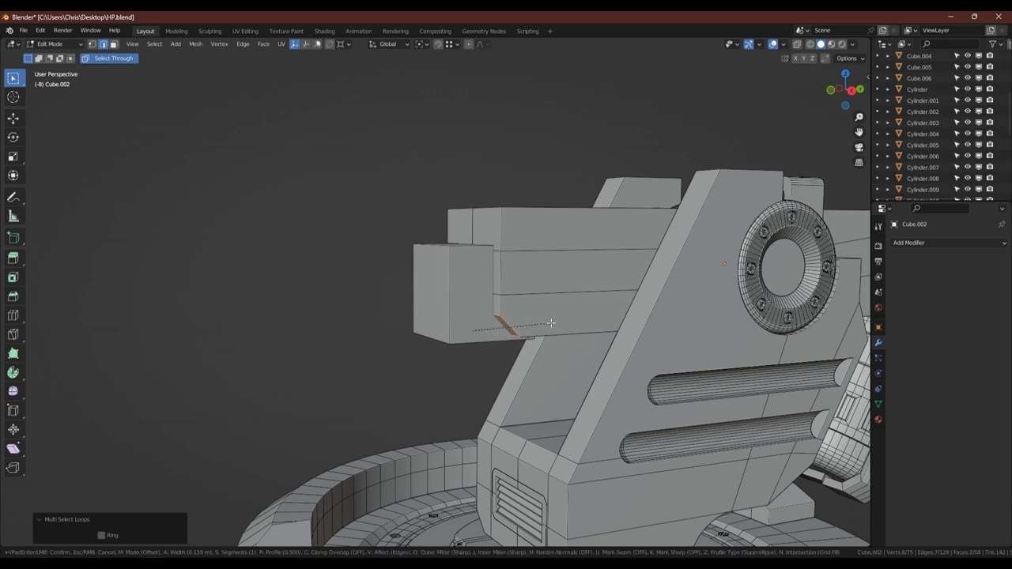
pyautogui.click(605, 314)
# Step: Select all the linked beam geometry and merge its vertices by distance at 0.0001 m
pyautogui.press('1')
pyautogui.hotkey('ctrl', 'l')
pyautogui.press('m')
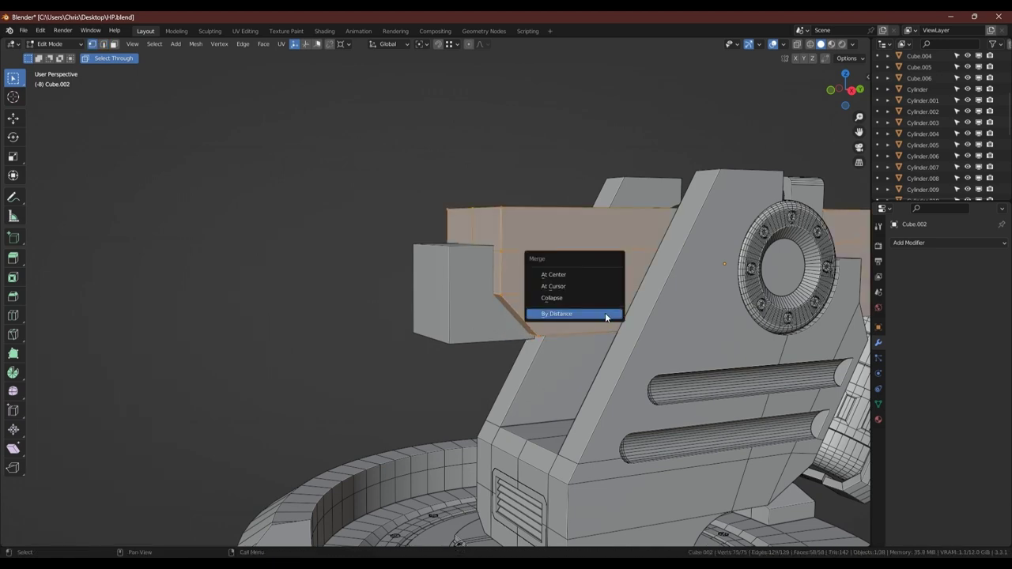
pyautogui.click(604, 315)
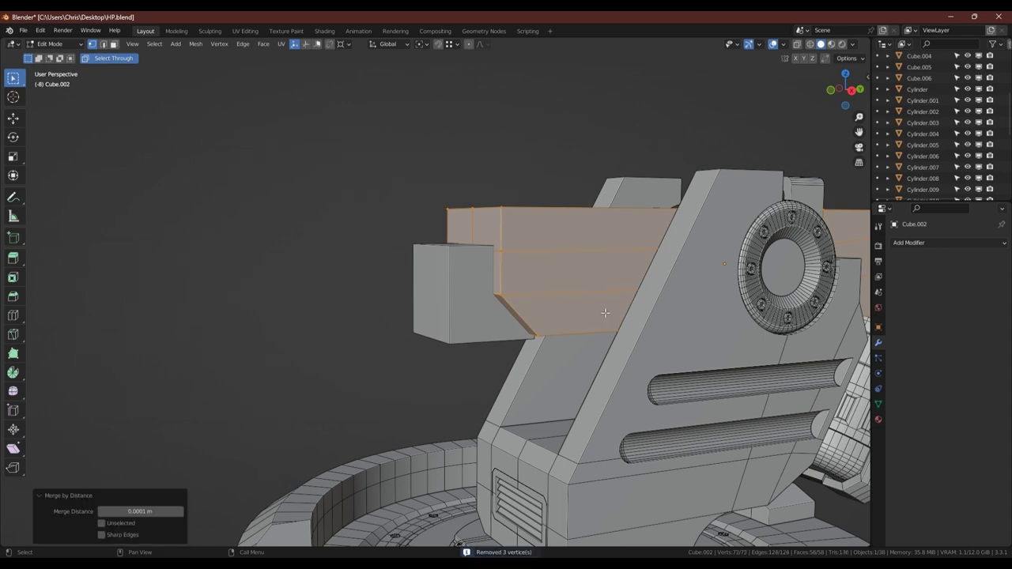
# Step: In the right orthographic view, move the small cube's front face about 0.11 m along Y toward the beam
pyautogui.press('Tab')
pyautogui.click(472, 313)
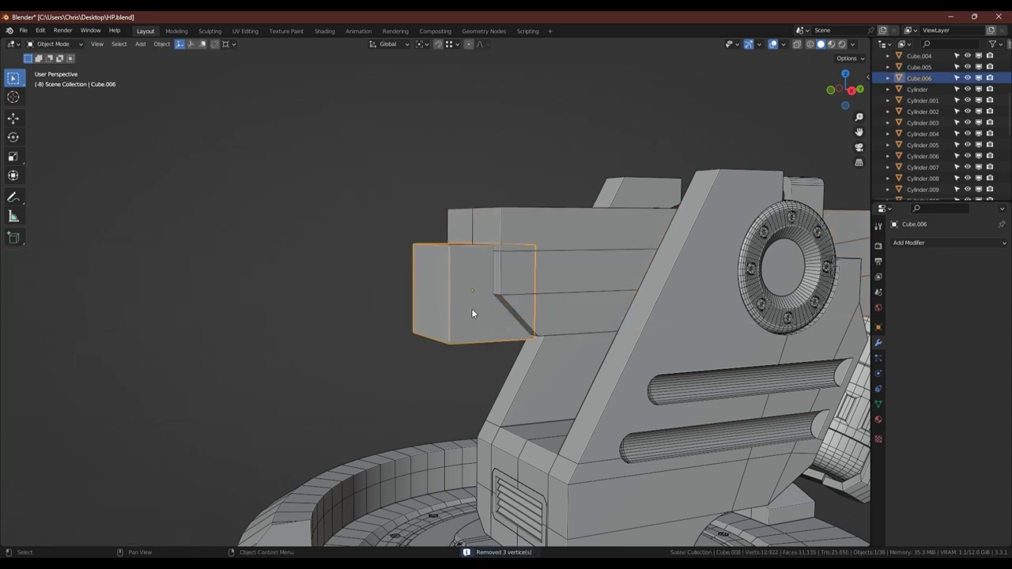
pyautogui.click(850, 90)
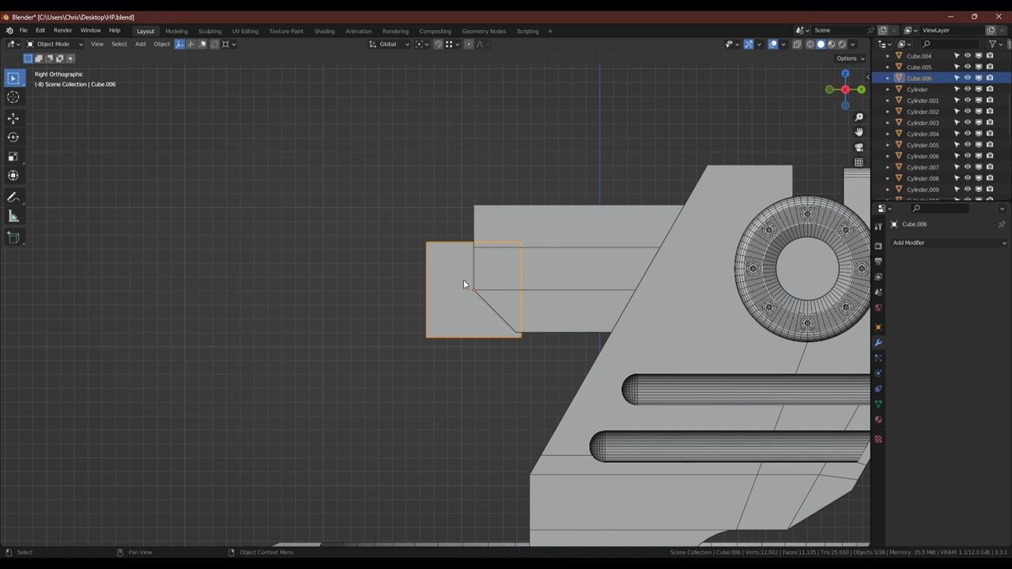
pyautogui.scroll(2, 467, 279)
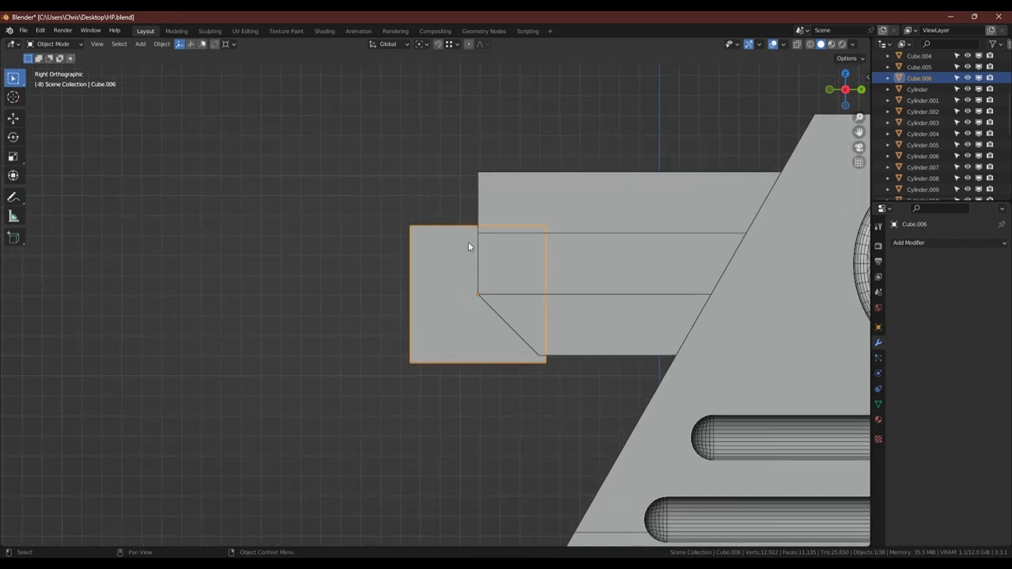
pyautogui.press('Tab')
pyautogui.moveTo(363, 276); pyautogui.dragTo(435, 311)
pyautogui.press('g')
pyautogui.press('y')
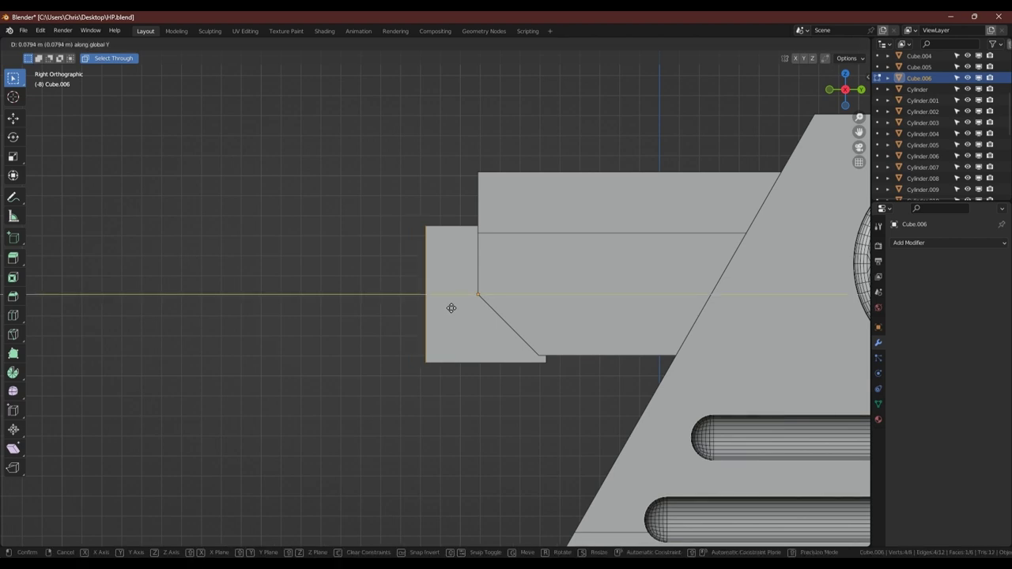
pyautogui.click(457, 304)
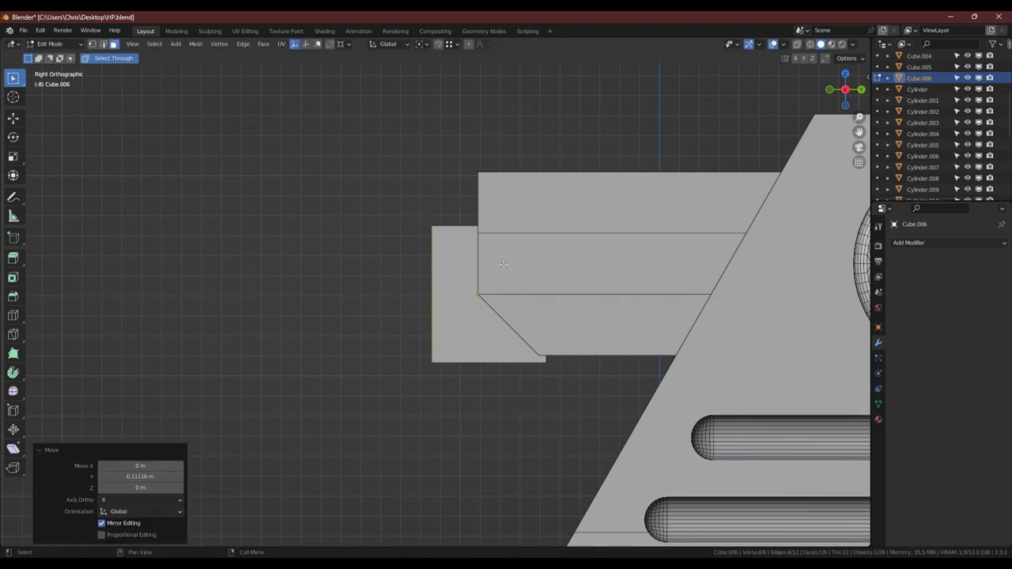
# Step: Move the small cube's rear face about 0.64 m along Y to lengthen the block beneath the beam
pyautogui.moveTo(499, 262); pyautogui.dragTo(563, 306)
pyautogui.press('g')
pyautogui.press('y')
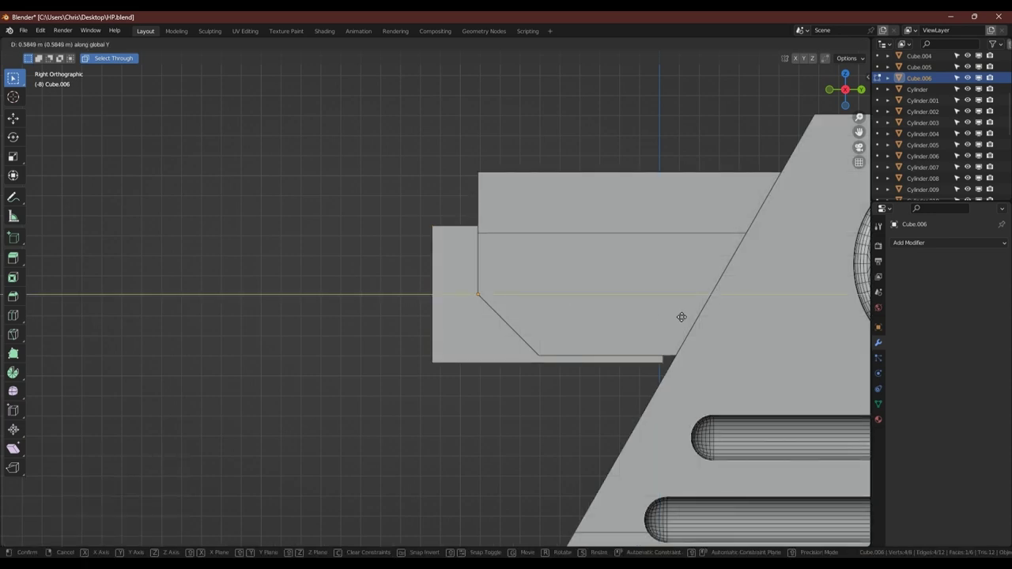
pyautogui.click(691, 313)
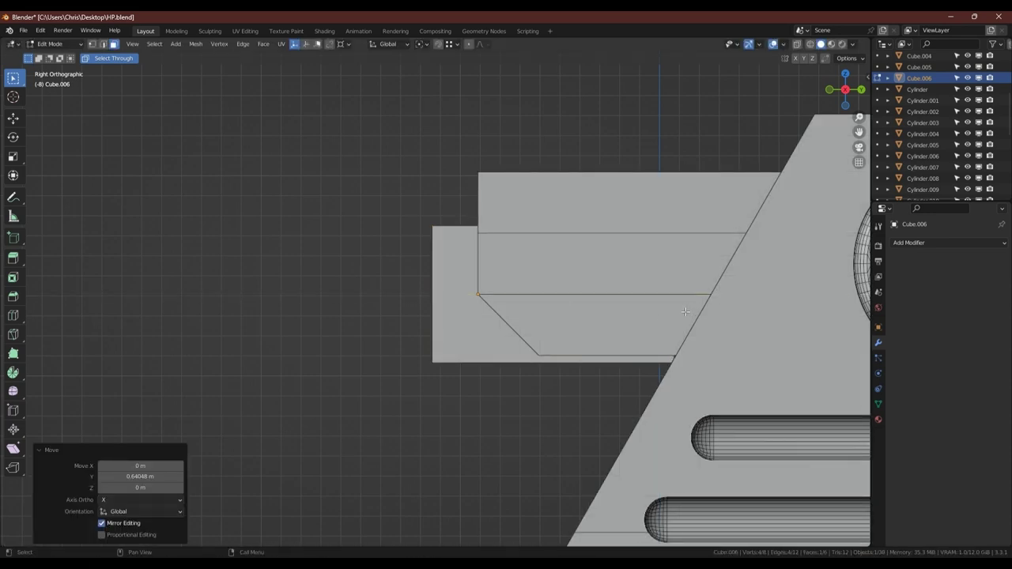
# Step: Select the whole block and narrow it along X to a scale of 0.879
pyautogui.moveTo(688, 312); pyautogui.dragTo(618, 298, button='middle')
pyautogui.press('a')
pyautogui.moveTo(699, 281); pyautogui.dragTo(735, 298, button='middle')
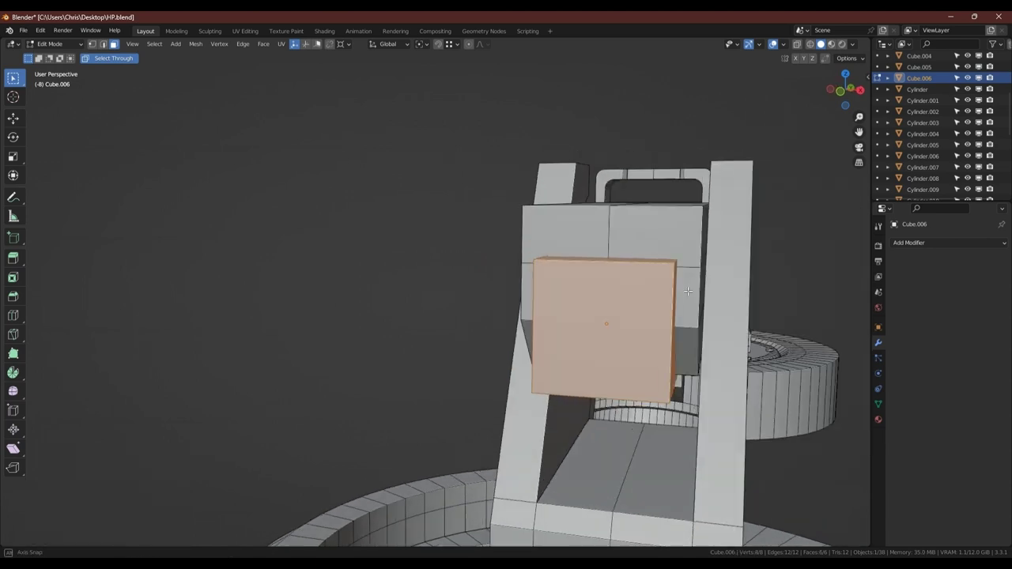
pyautogui.press('s')
pyautogui.press('x')
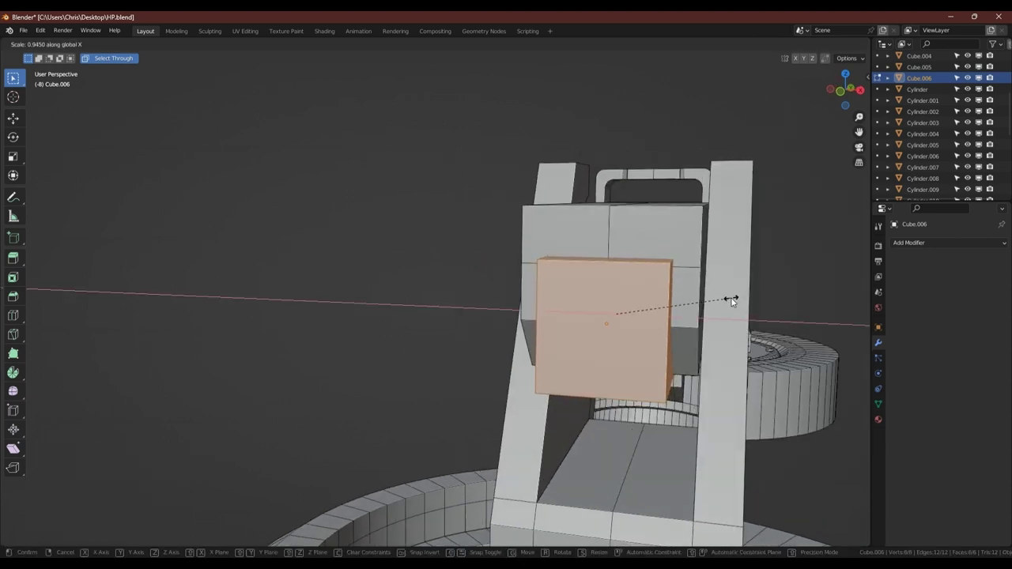
pyautogui.click(723, 299)
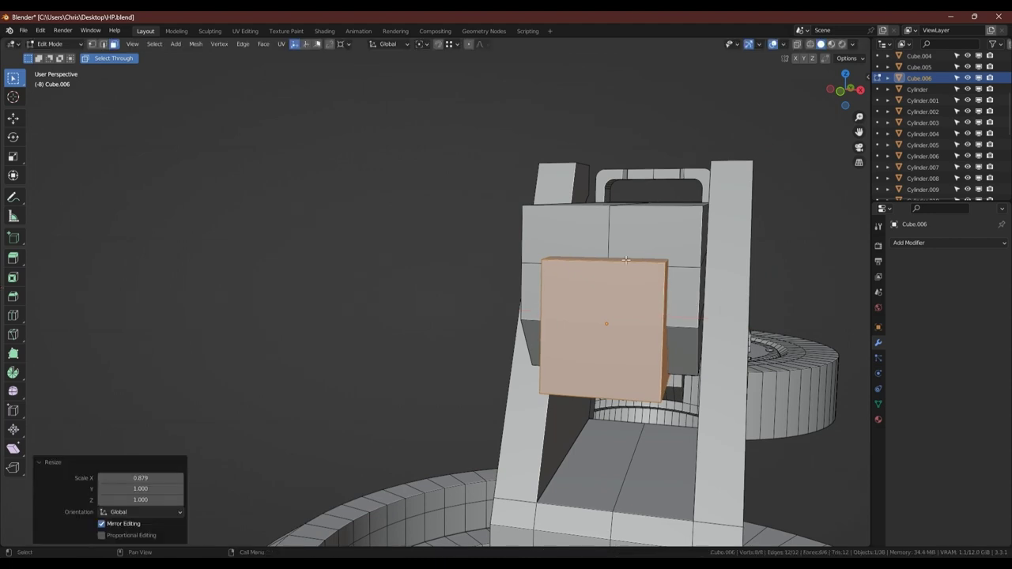
# Step: Scale the selected front block along Z by 1.357 to make it taller
pyautogui.moveTo(627, 267); pyautogui.dragTo(682, 267, button='middle')
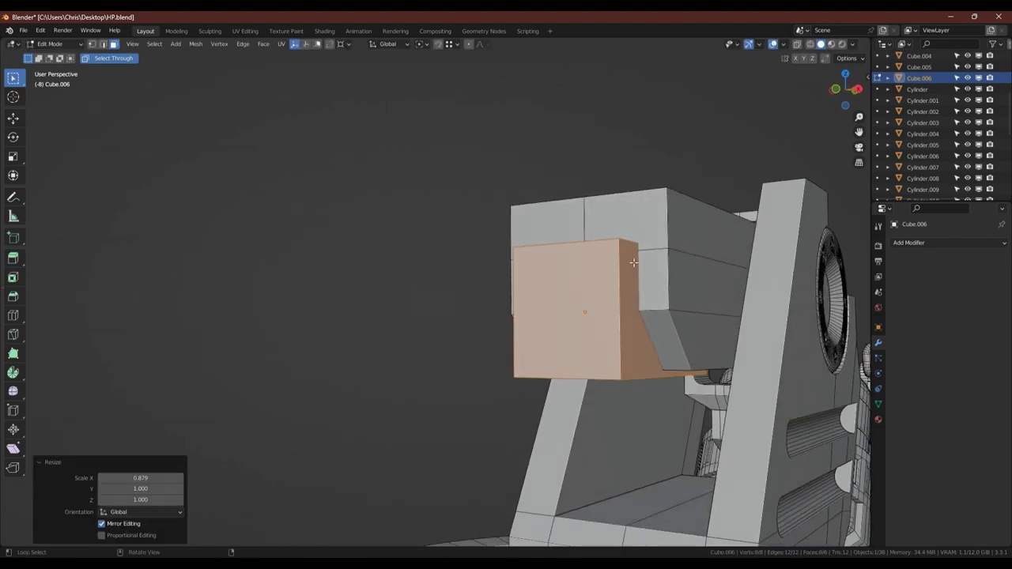
pyautogui.press('s')
pyautogui.press('z')
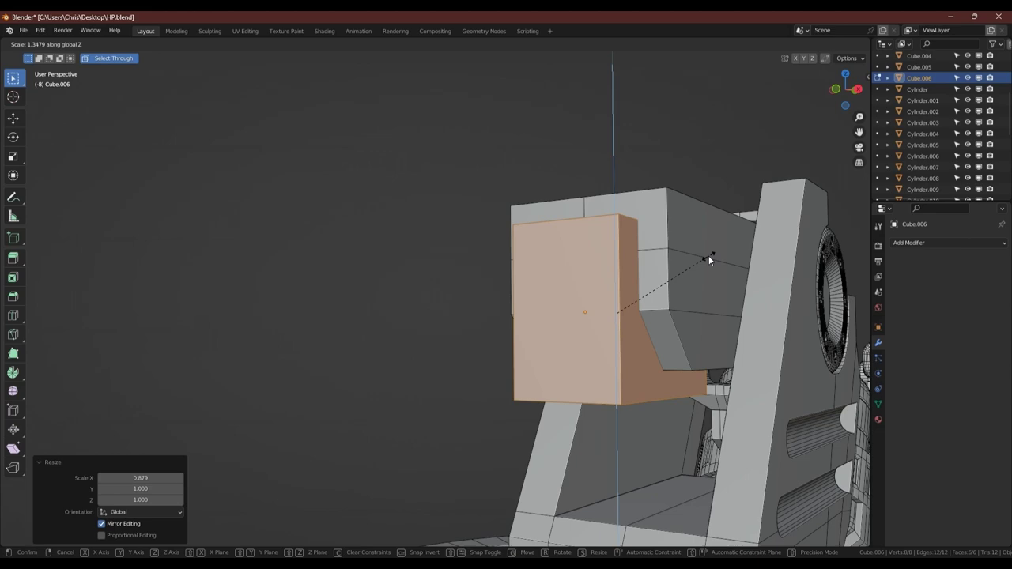
pyautogui.click(708, 254)
# Step: Narrow the block to a scale of 0.937 along X and stretch it by about 1.03 along Z
pyautogui.moveTo(709, 254); pyautogui.dragTo(733, 290, button='middle')
pyautogui.press('s')
pyautogui.press('x')
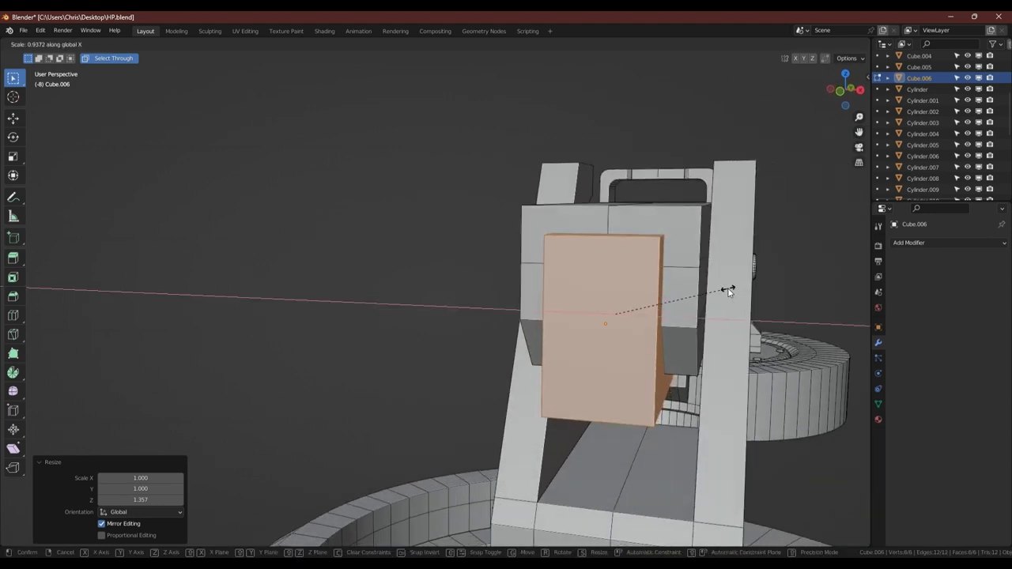
pyautogui.click(728, 289)
pyautogui.press('s')
pyautogui.press('z')
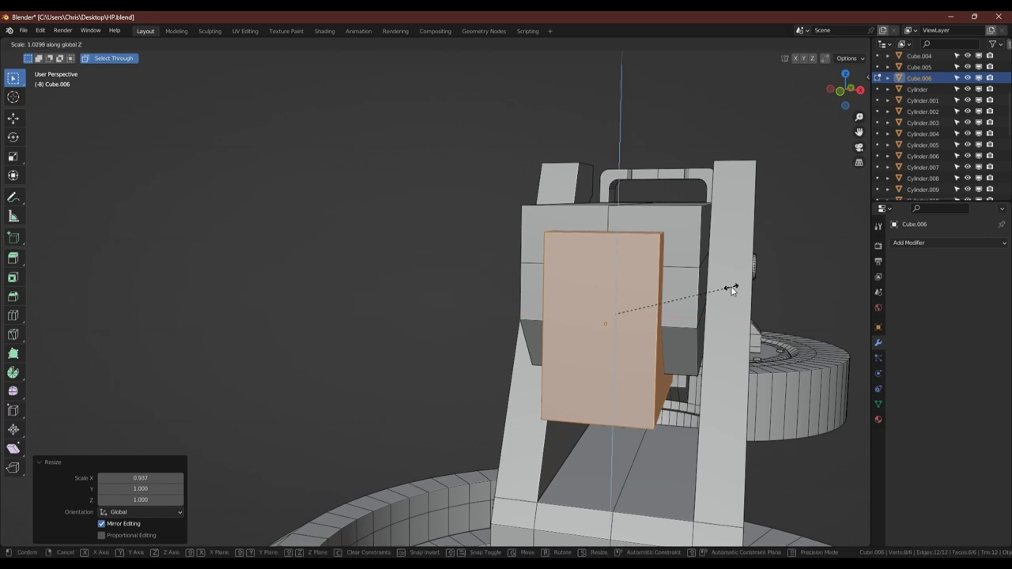
pyautogui.click(731, 287)
# Step: Bevel the ring of four lengthwise corner edges of the block about 0.135 m wide with 10 segments
pyautogui.moveTo(731, 287); pyautogui.dragTo(620, 299, button='middle')
pyautogui.click(616, 286)
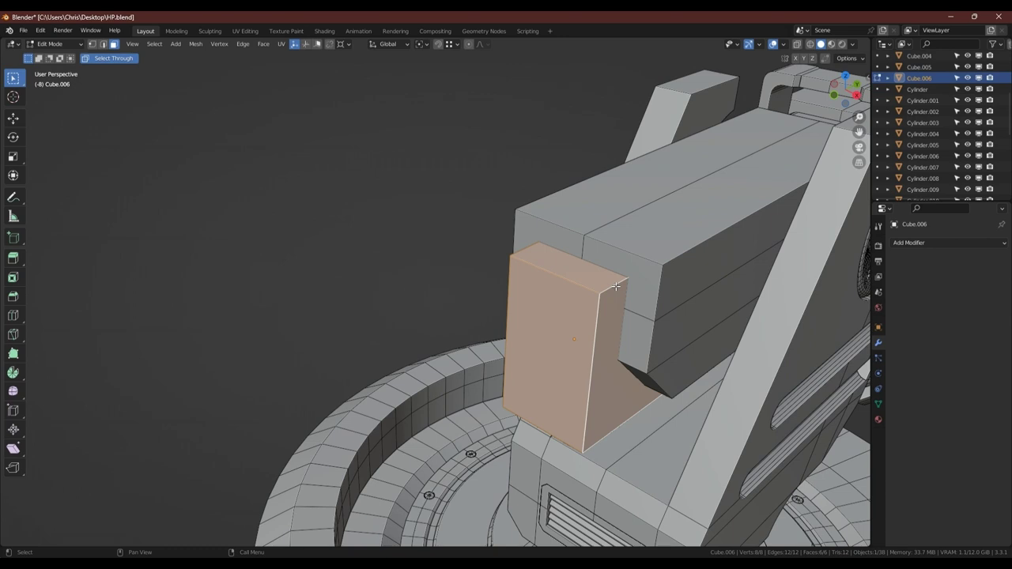
pyautogui.press('2')
pyautogui.doubleClick(615, 286)
pyautogui.click(103, 537)
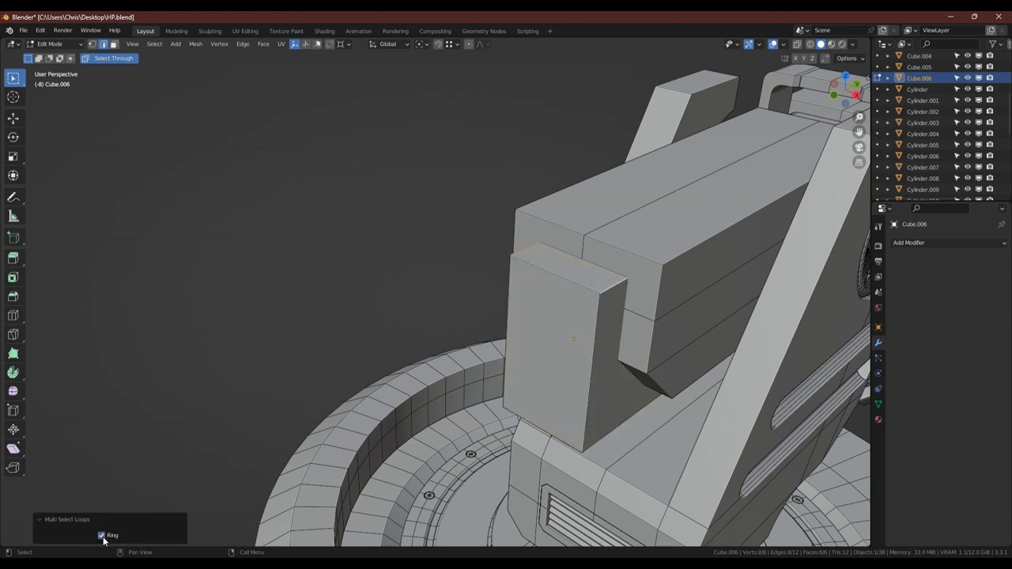
pyautogui.keyDown('alt'); pyautogui.moveTo(595, 286); pyautogui.dragTo(551, 280, button='middle'); pyautogui.keyUp('alt')
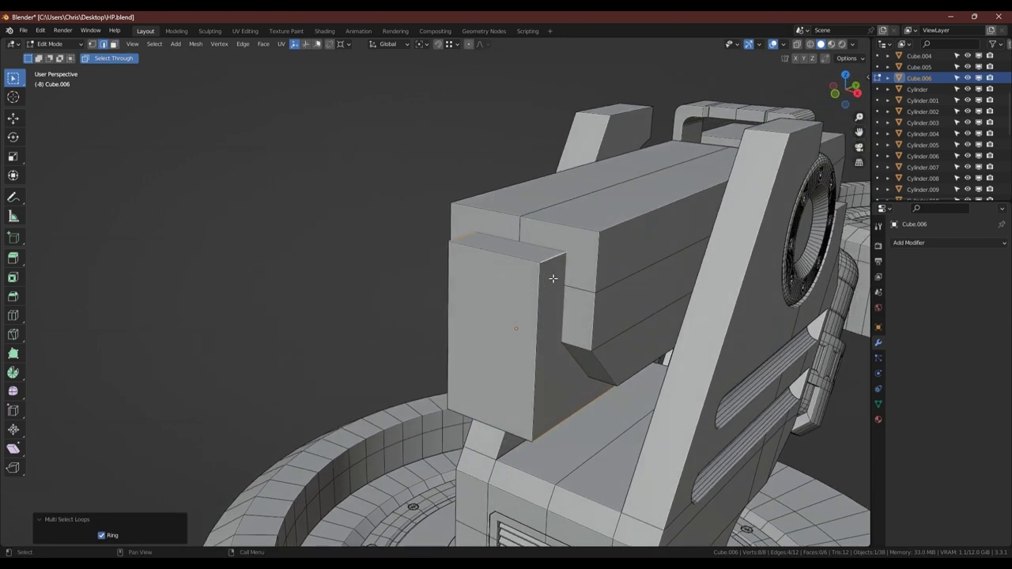
pyautogui.hotkey('ctrl', 'b')
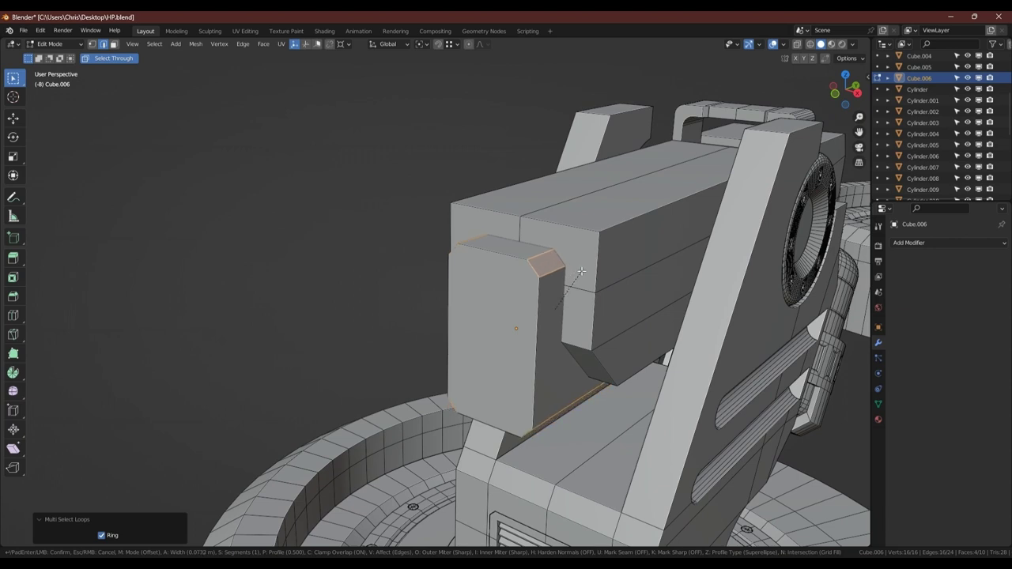
pyautogui.scroll(3, 589, 268)
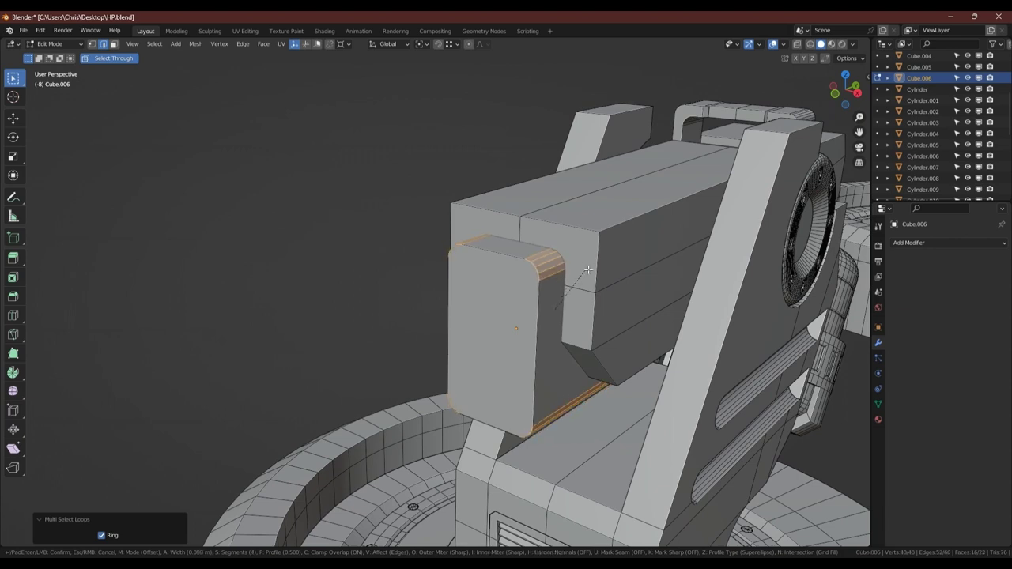
pyautogui.scroll(4, 592, 268)
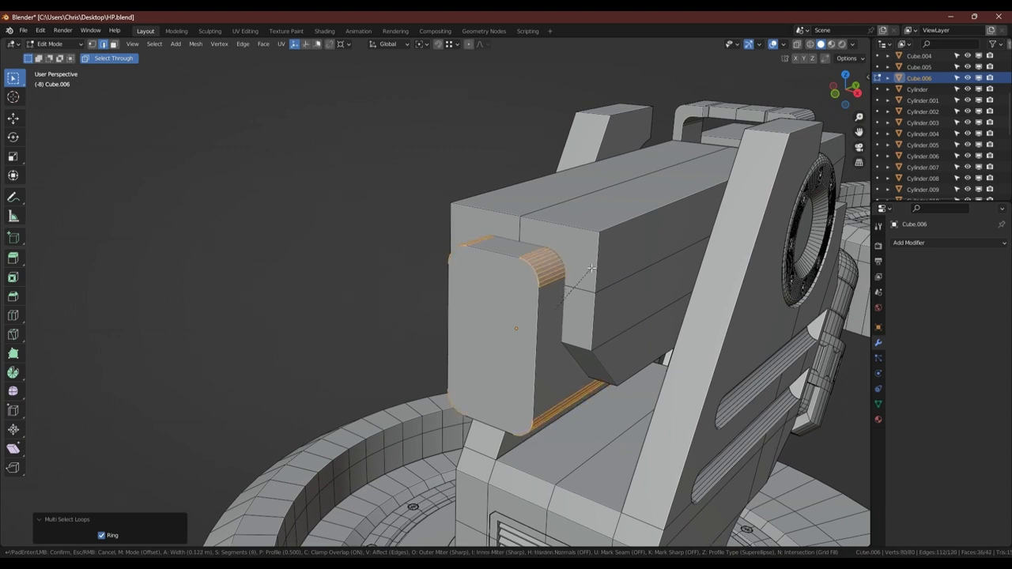
pyautogui.scroll(2, 591, 268)
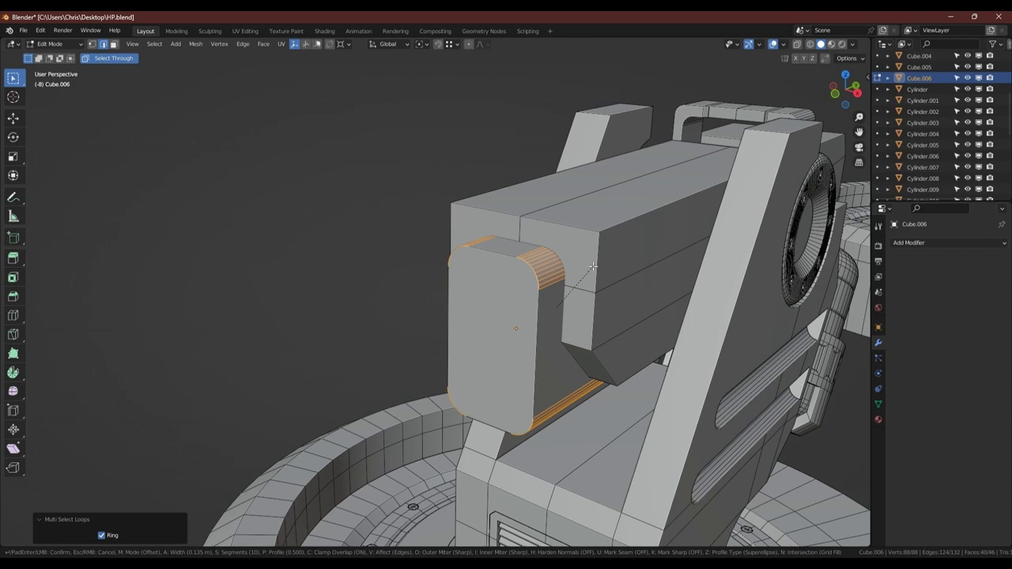
pyautogui.click(593, 266)
# Step: Add a Mirror modifier to the rounded block with X and Z axes and bisect enabled, and apply it
pyautogui.moveTo(548, 289); pyautogui.dragTo(543, 317, button='middle')
pyautogui.press('Tab')
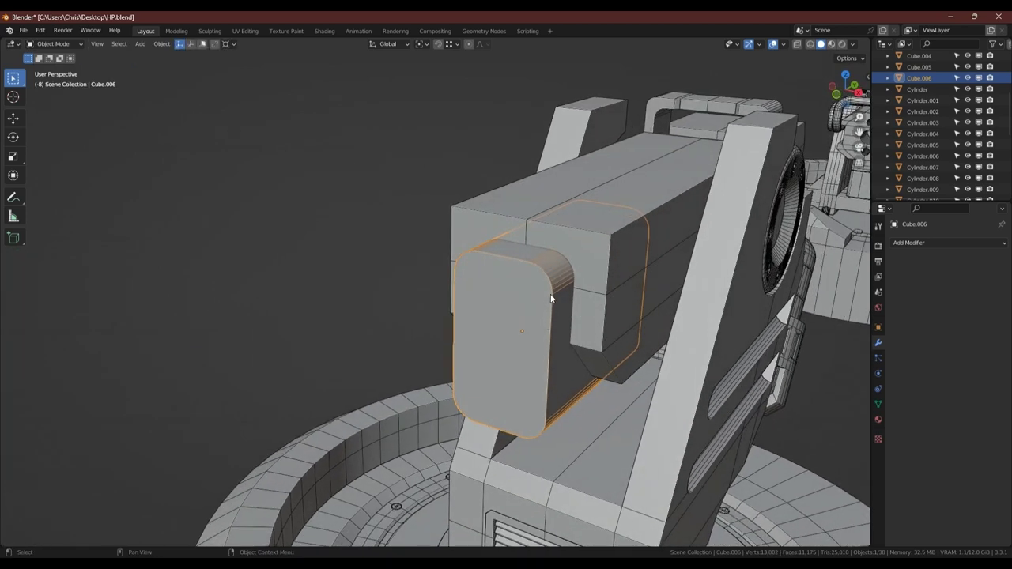
pyautogui.press('q')
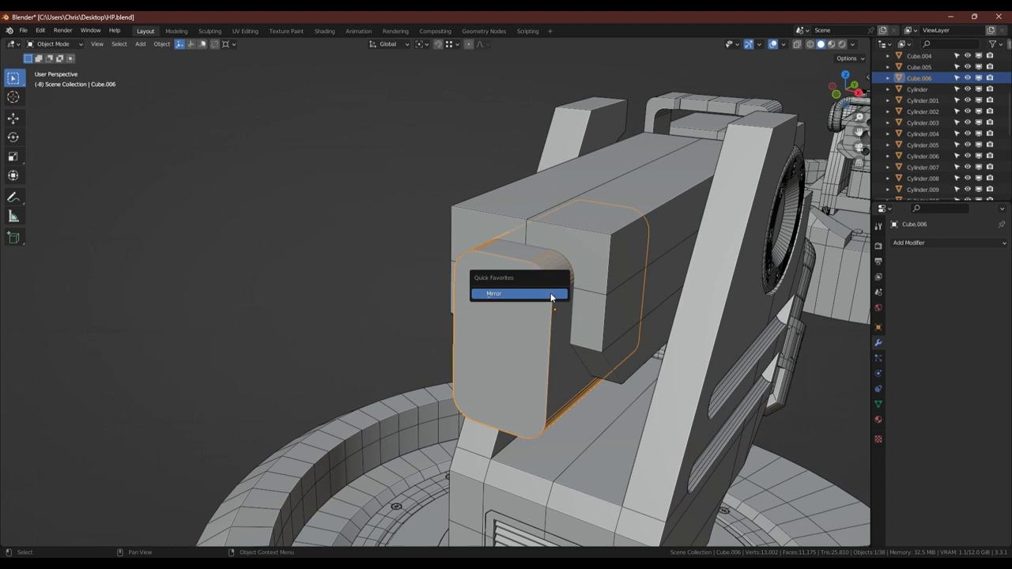
pyautogui.click(551, 294)
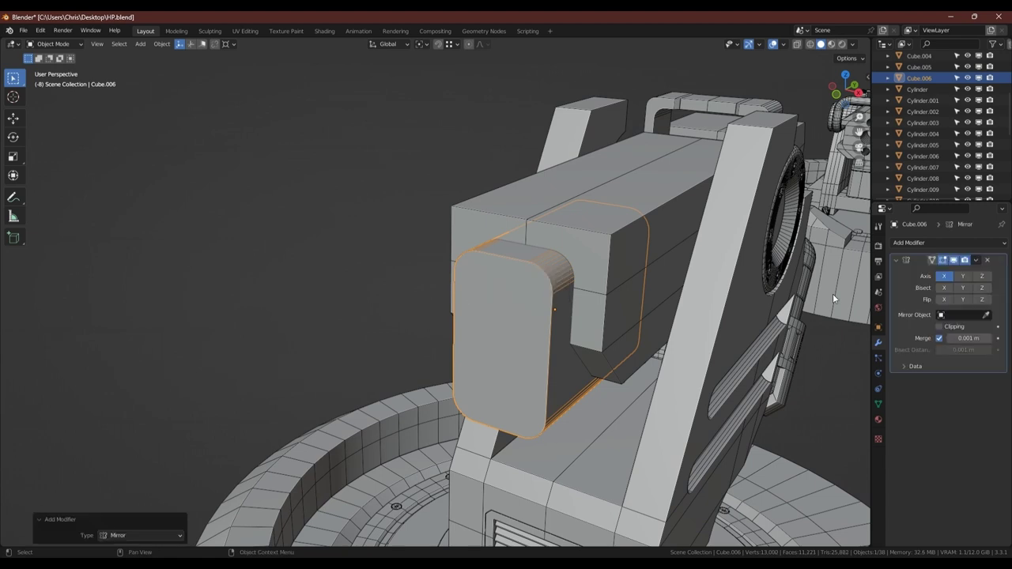
pyautogui.click(962, 277)
pyautogui.click(962, 288)
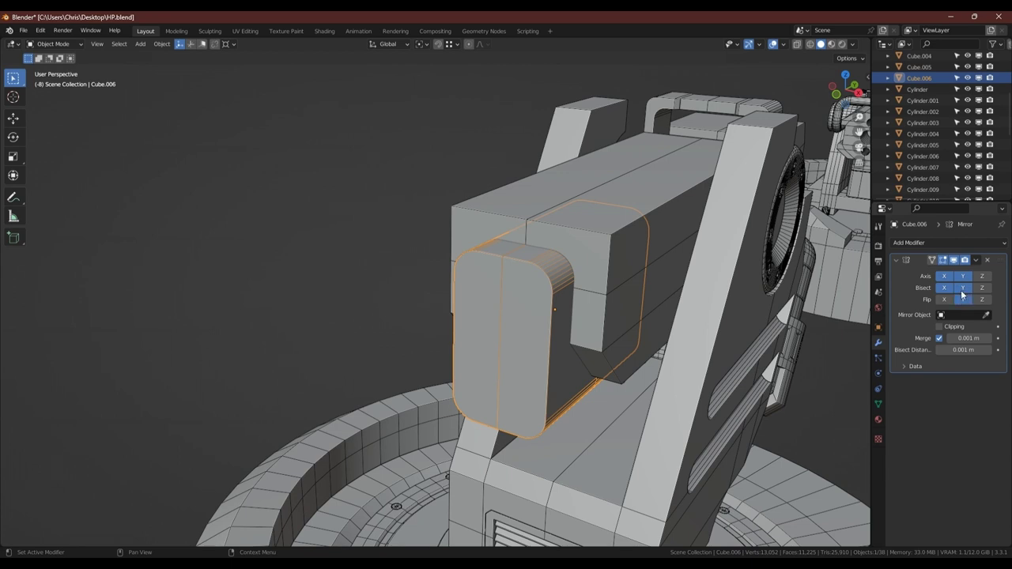
pyautogui.click(965, 276)
pyautogui.click(961, 288)
pyautogui.click(980, 276)
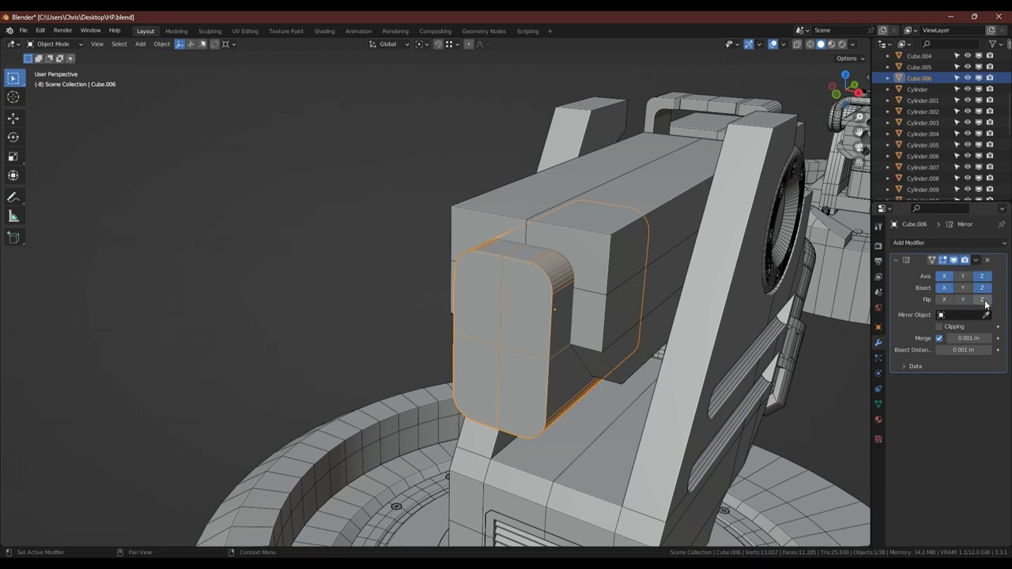
pyautogui.hotkey('ctrl', 'a')
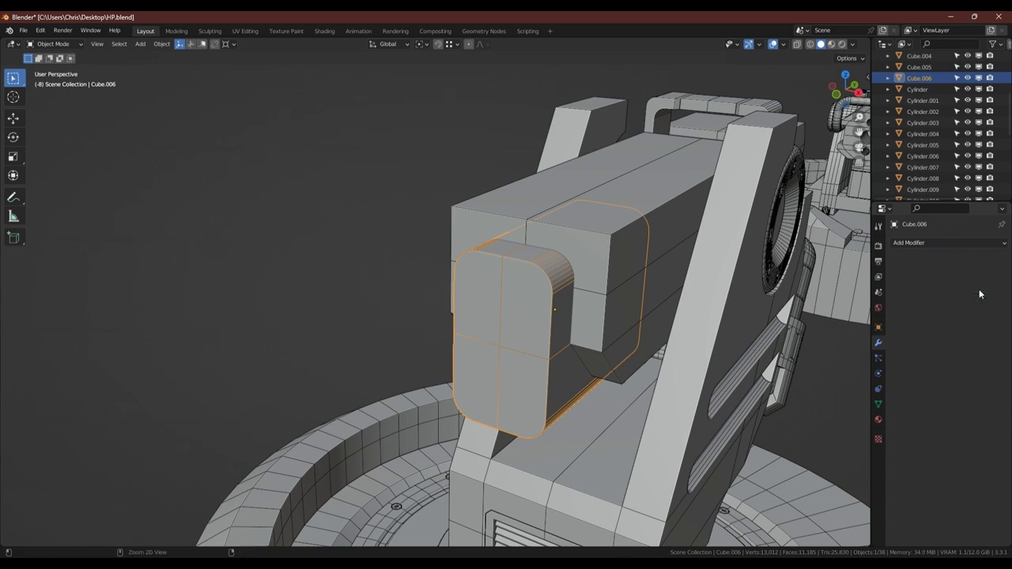
# Step: Connect the end vertices of the lower and upper corner roundings straight across the block's front face
pyautogui.press('Tab')
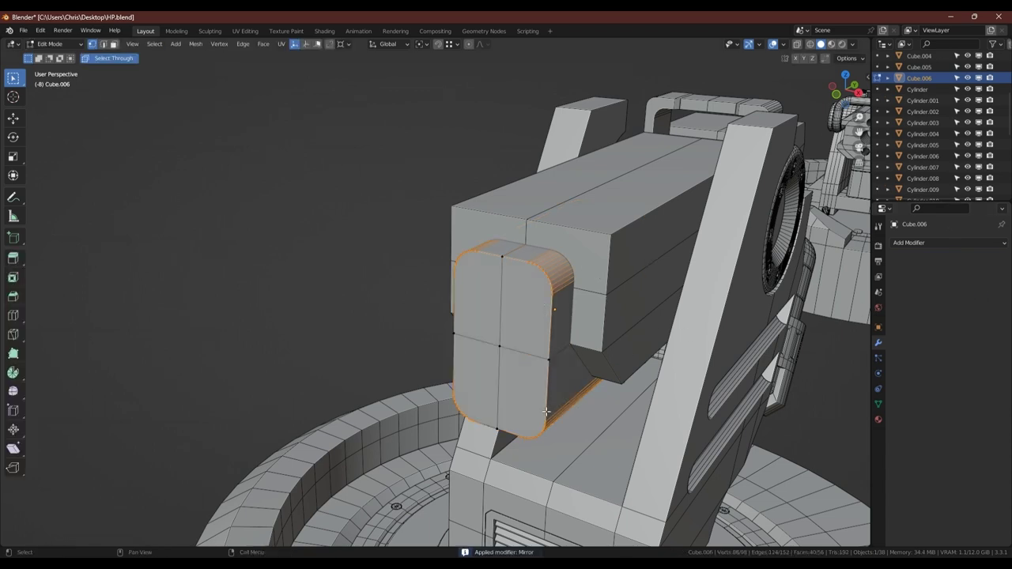
pyautogui.scroll(2, 544, 413)
pyautogui.keyDown('shift'); pyautogui.click(423, 378); pyautogui.keyUp('shift')
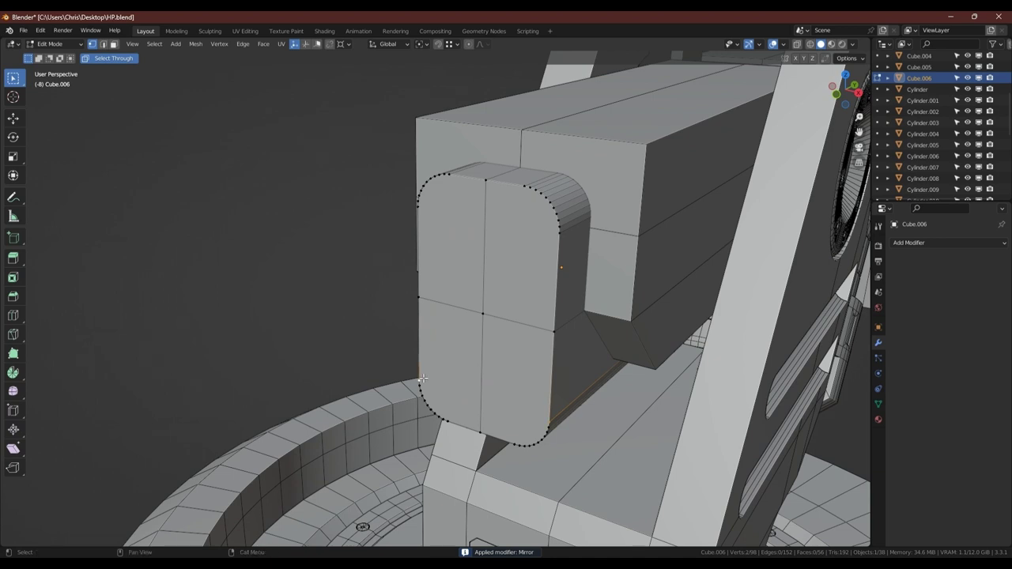
pyautogui.press('j')
pyautogui.click(557, 234)
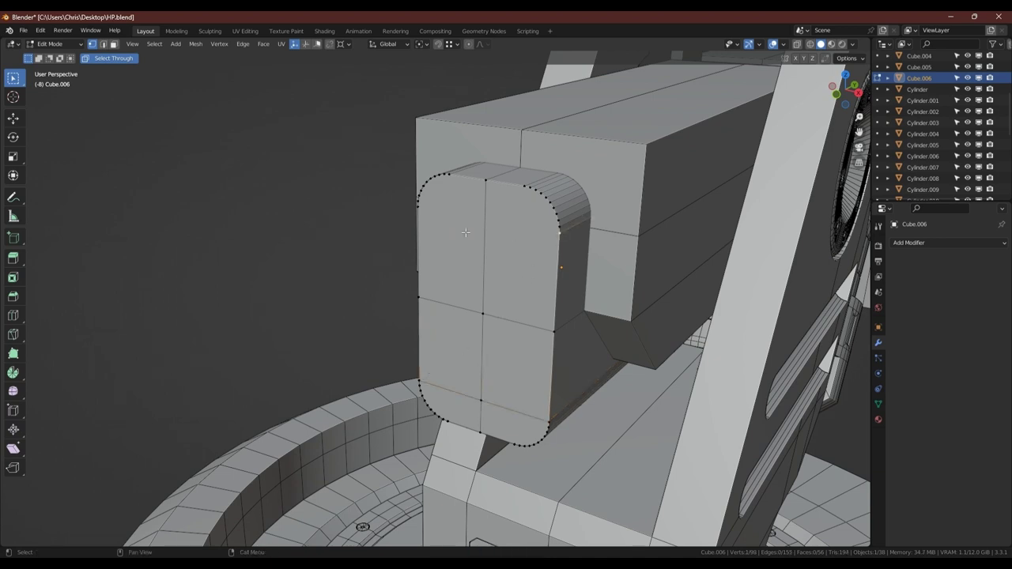
pyautogui.keyDown('shift'); pyautogui.click(421, 210); pyautogui.keyUp('shift')
pyautogui.press('j')
# Step: Mirror the block along Y only with bisect enabled, apply the modifier and inspect the block in isolation
pyautogui.press('Tab')
pyautogui.press('q')
pyautogui.click(458, 237)
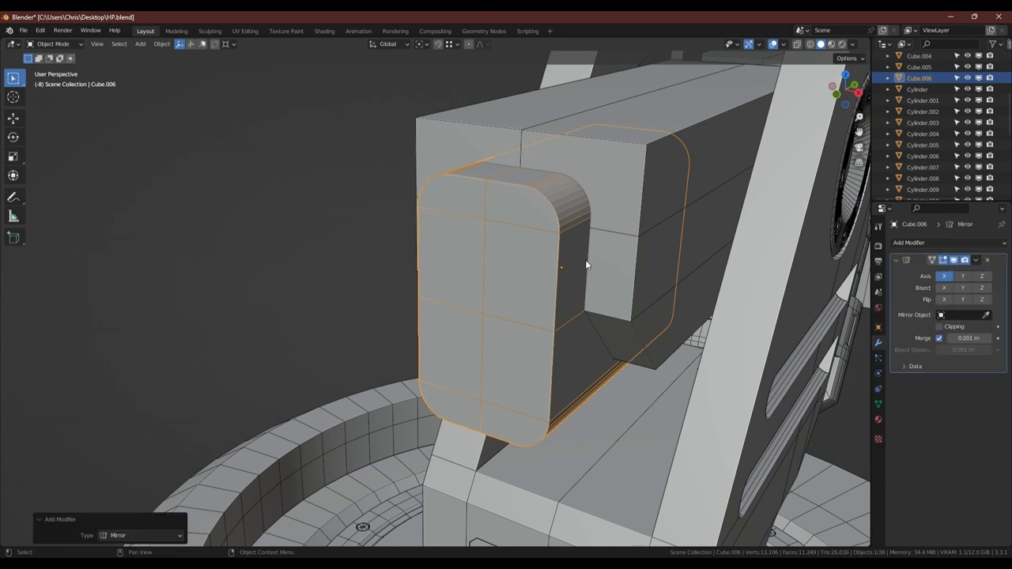
pyautogui.click(944, 275)
pyautogui.click(962, 276)
pyautogui.click(961, 288)
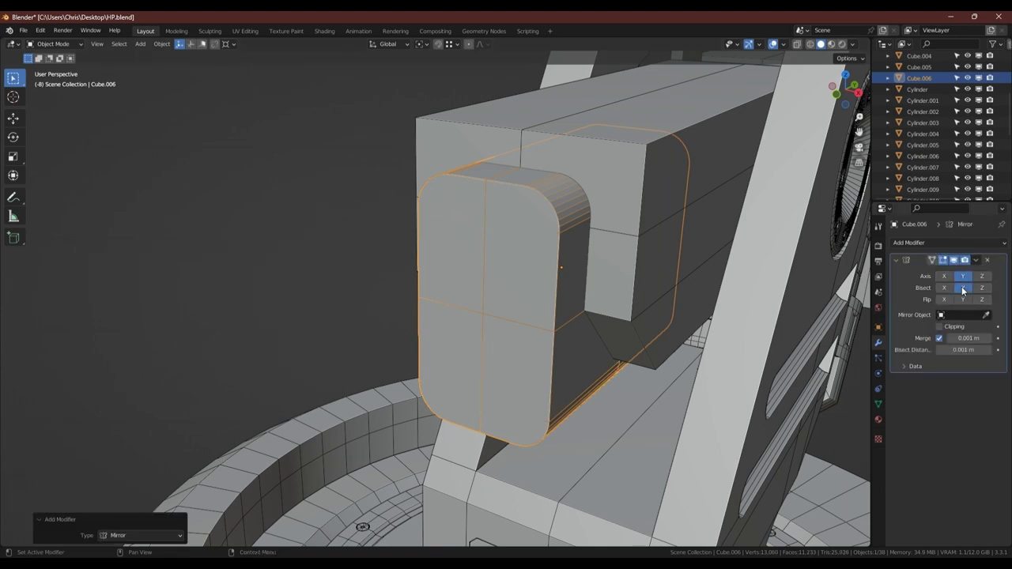
pyautogui.hotkey('ctrl', 'a')
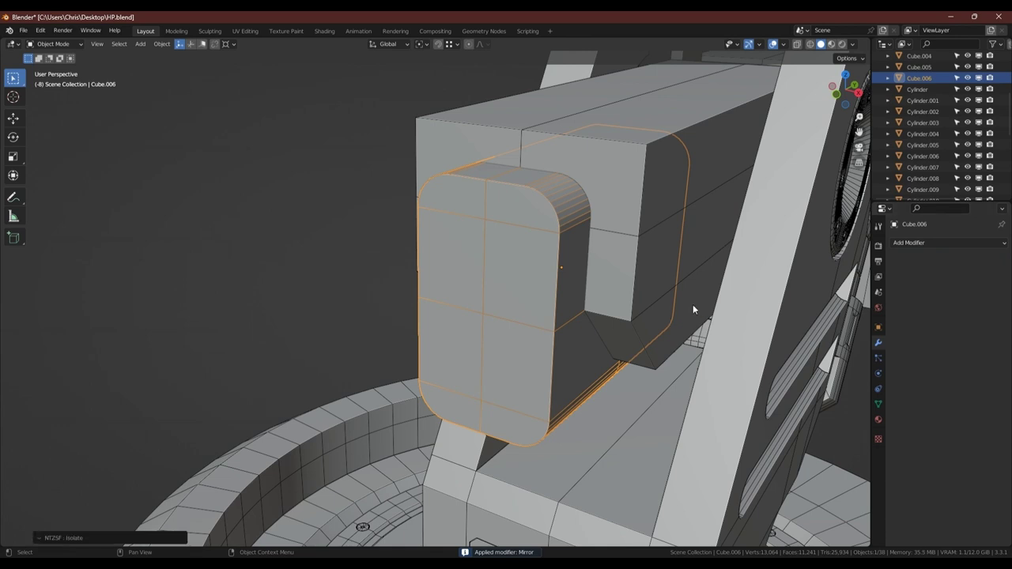
pyautogui.press('/')
pyautogui.moveTo(611, 296); pyautogui.dragTo(665, 295, button='middle')
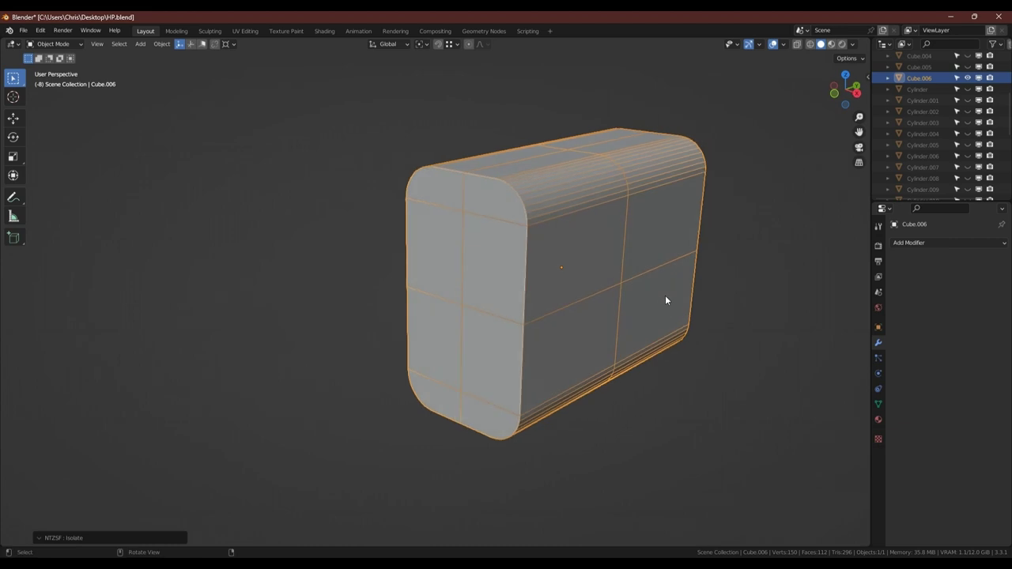
pyautogui.press('/')
# Step: Add one centred horizontal loop cut around the block's lower middle section and another around its upper middle section
pyautogui.moveTo(501, 268); pyautogui.dragTo(567, 261, button='middle')
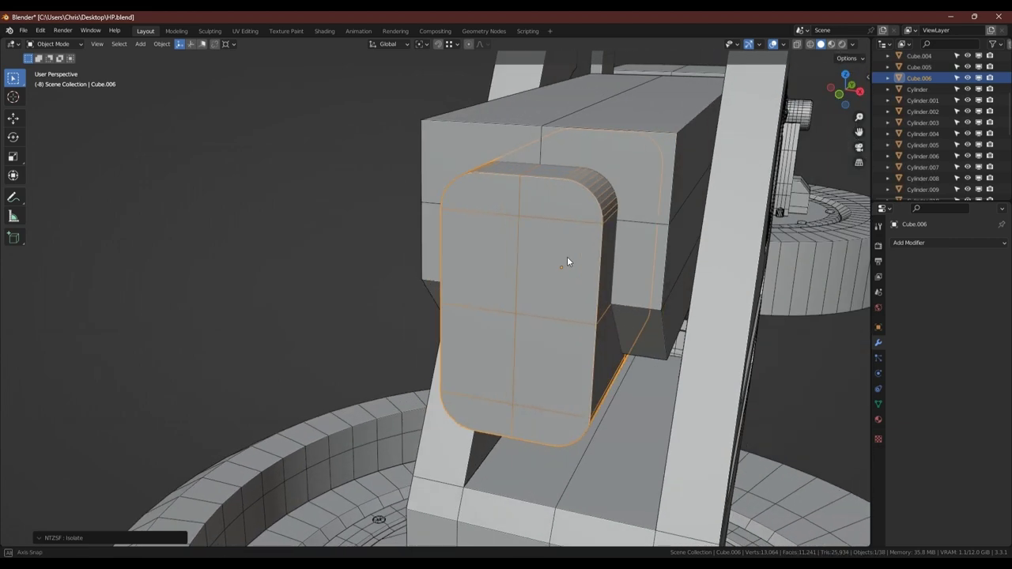
pyautogui.press('Tab')
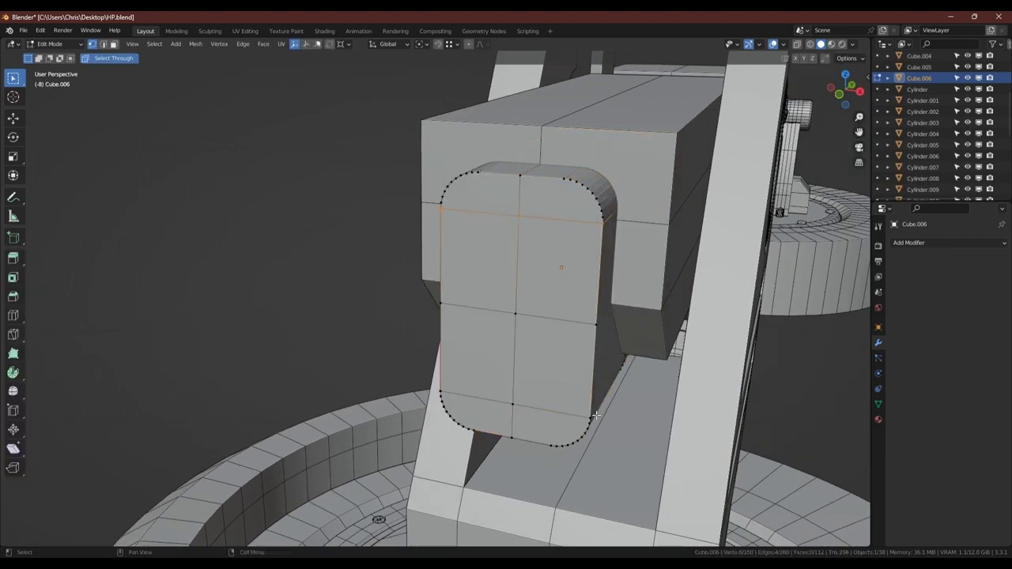
pyautogui.moveTo(596, 415); pyautogui.dragTo(571, 347, button='middle')
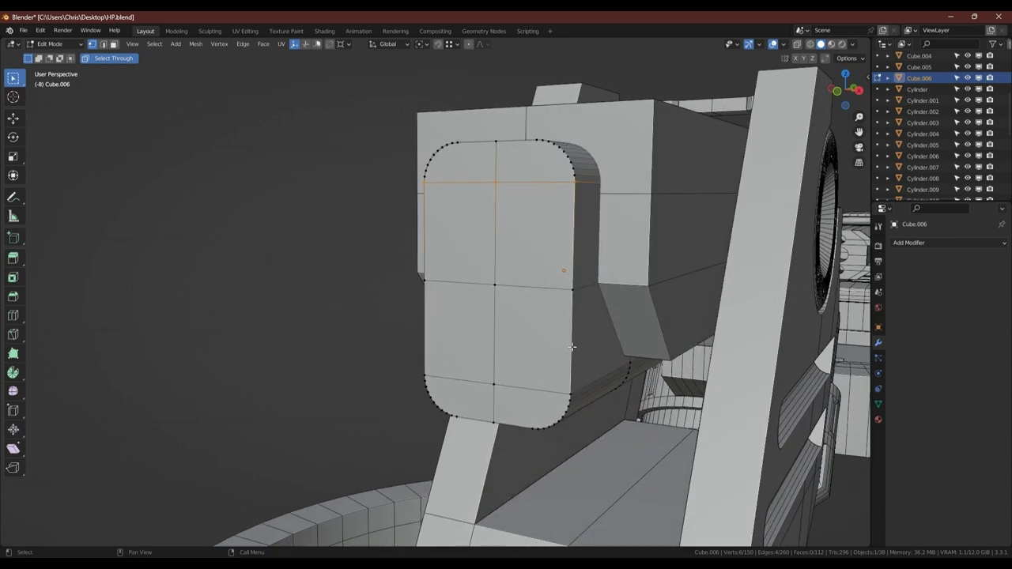
pyautogui.press('2')
pyautogui.hotkey('ctrl', 'r')
pyautogui.click(568, 341)
pyautogui.rightClick(567, 342)
pyautogui.hotkey('ctrl', 'r')
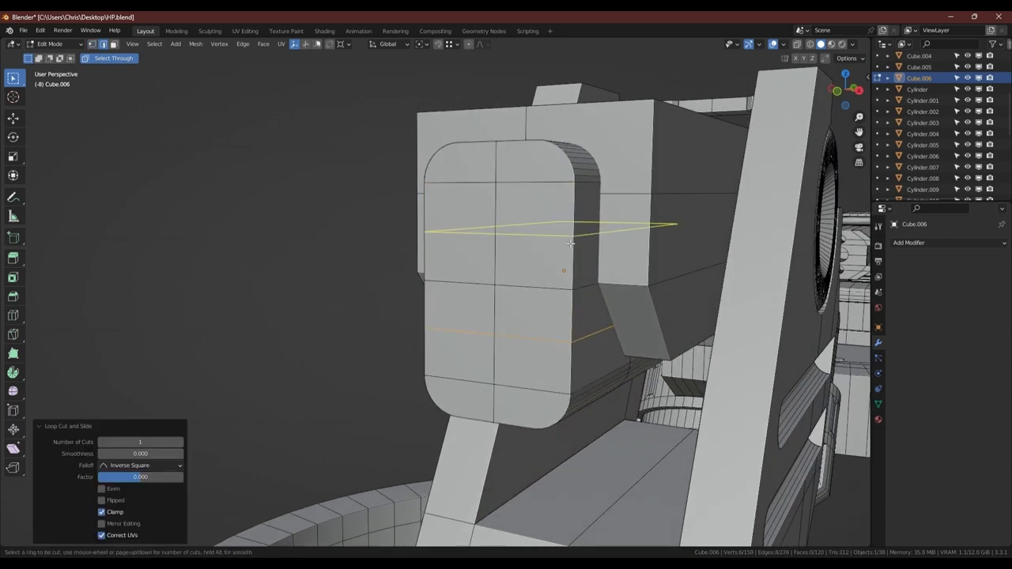
pyautogui.click(569, 243)
pyautogui.rightClick(570, 243)
pyautogui.press('Tab')
# Step: Hide the wireframe overlay and shade the rounded block smooth with Auto Smooth at 30°
pyautogui.moveTo(559, 251); pyautogui.dragTo(612, 245, button='middle')
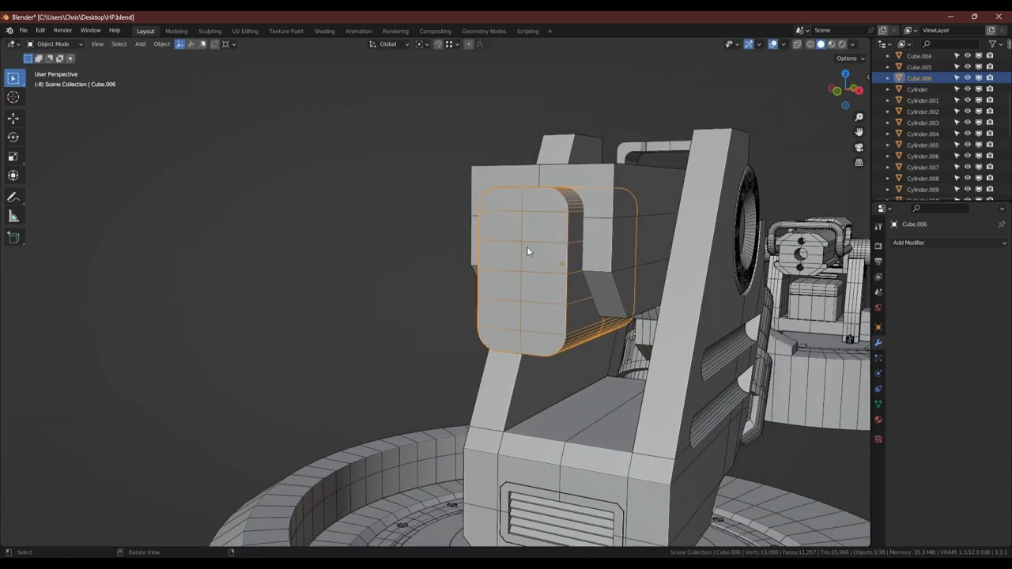
pyautogui.moveTo(527, 251); pyautogui.dragTo(524, 297, button='middle')
pyautogui.moveTo(450, 292); pyautogui.dragTo(521, 279, button='middle')
pyautogui.hotkey('shift', 'w')
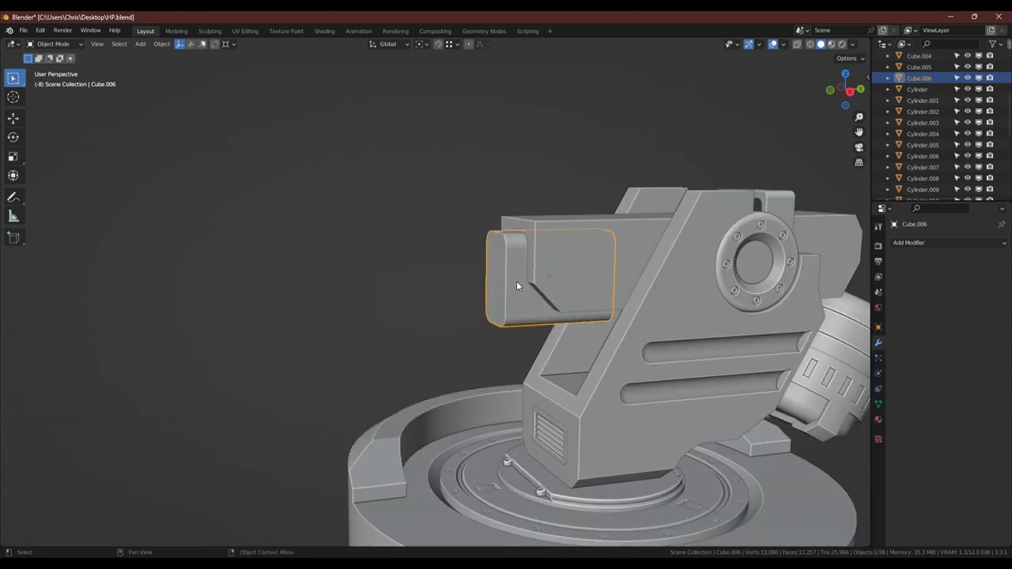
pyautogui.rightClick(502, 255)
pyautogui.click(501, 255)
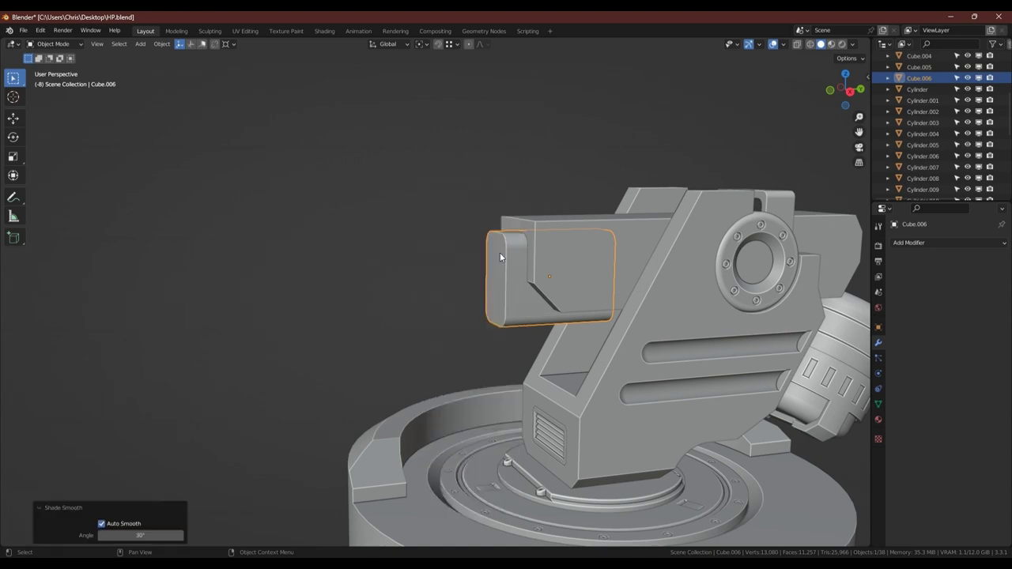
# Step: Add a 2 m cube and raise it along Z to just below the rounded block
pyautogui.moveTo(533, 280)
pyautogui.mouseDown(button='middle')
pyautogui.moveTo(597, 272)
pyautogui.moveTo(525, 278)
pyautogui.mouseUp(button='middle')
pyautogui.hotkey('shift', 'a')
pyautogui.moveTo(288, 322)
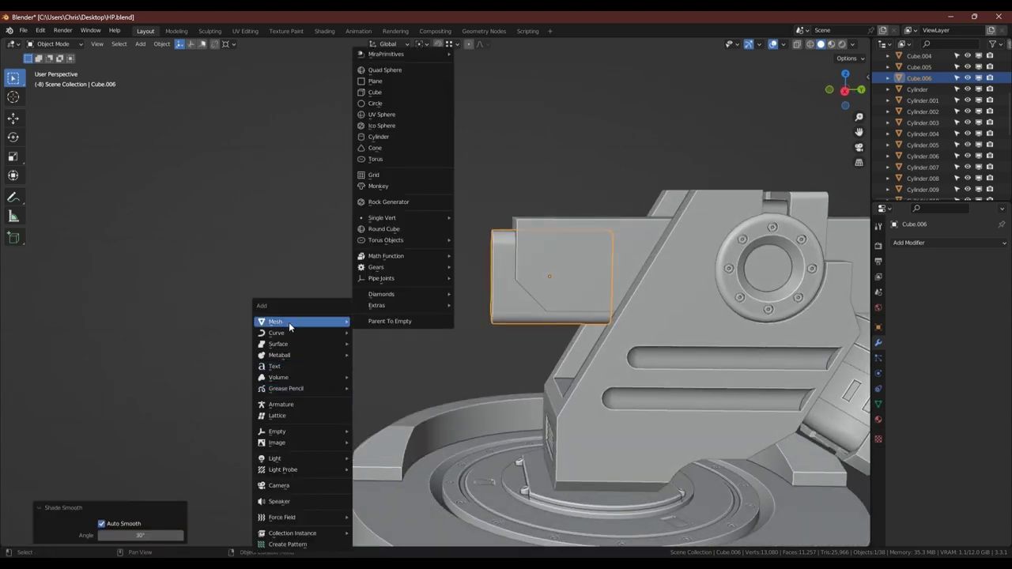
pyautogui.click(383, 95)
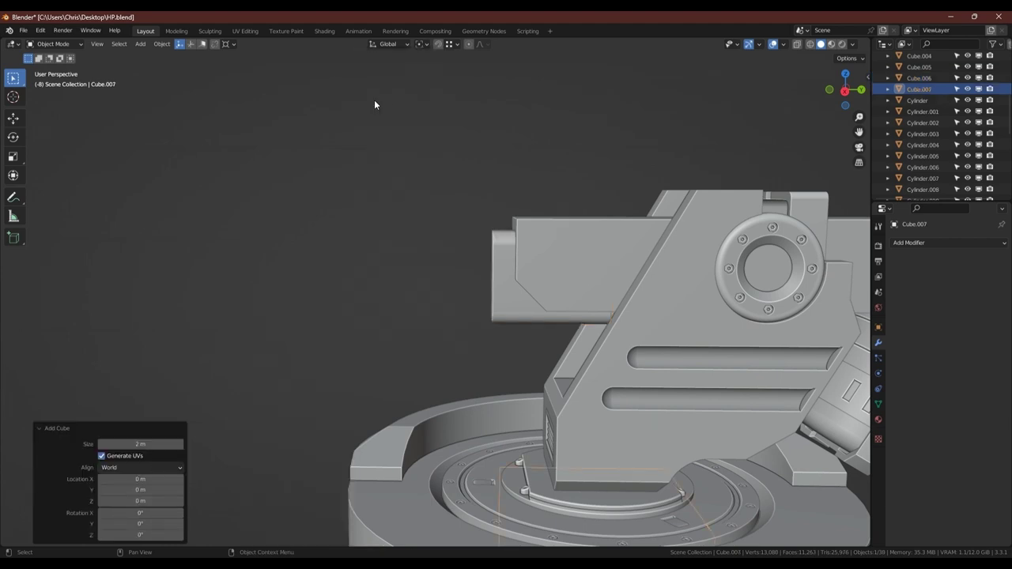
pyautogui.press('g')
pyautogui.press('z')
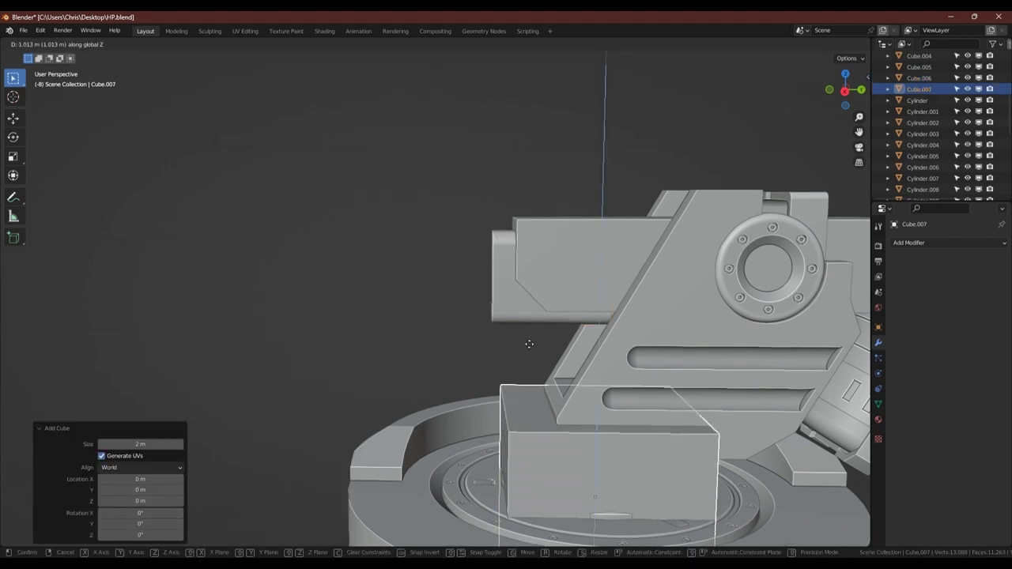
pyautogui.click(510, 316)
# Step: Cut the rounded block with the new cube using a Brush Boolean Difference
pyautogui.keyDown('shift'); pyautogui.click(508, 313); pyautogui.keyUp('shift')
pyautogui.hotkey('ctrl', 'shift', 'b')
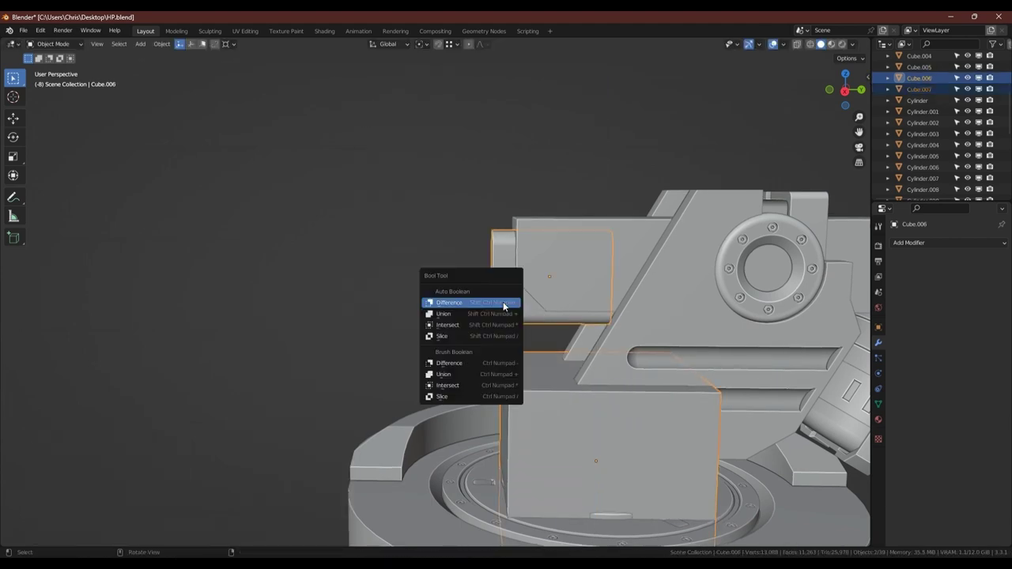
pyautogui.click(453, 364)
# Step: Rotate the cutter cube -30° about global X and raise it about 0.46 m along Z into the rounded block
pyautogui.click(510, 355)
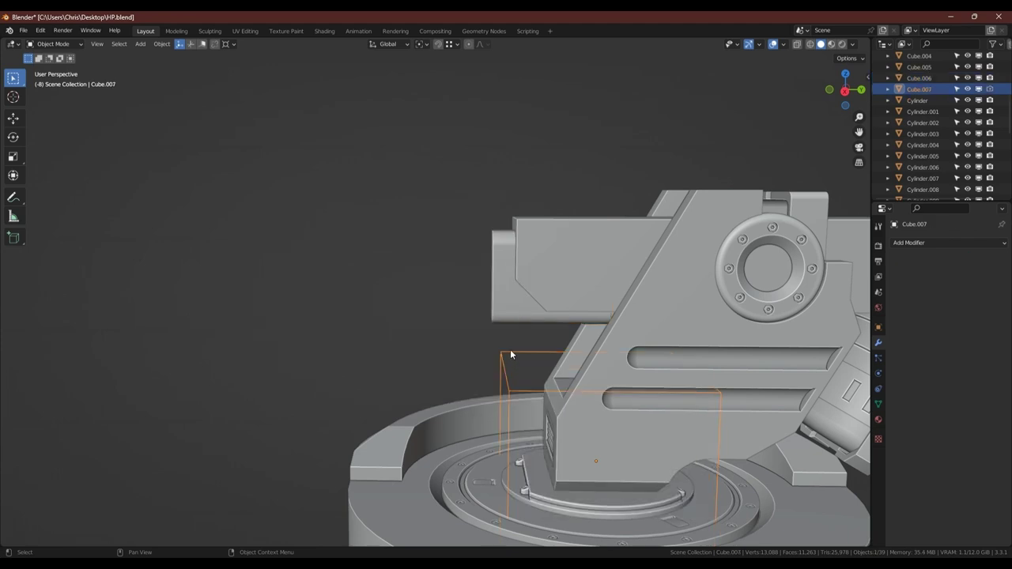
pyautogui.press('r')
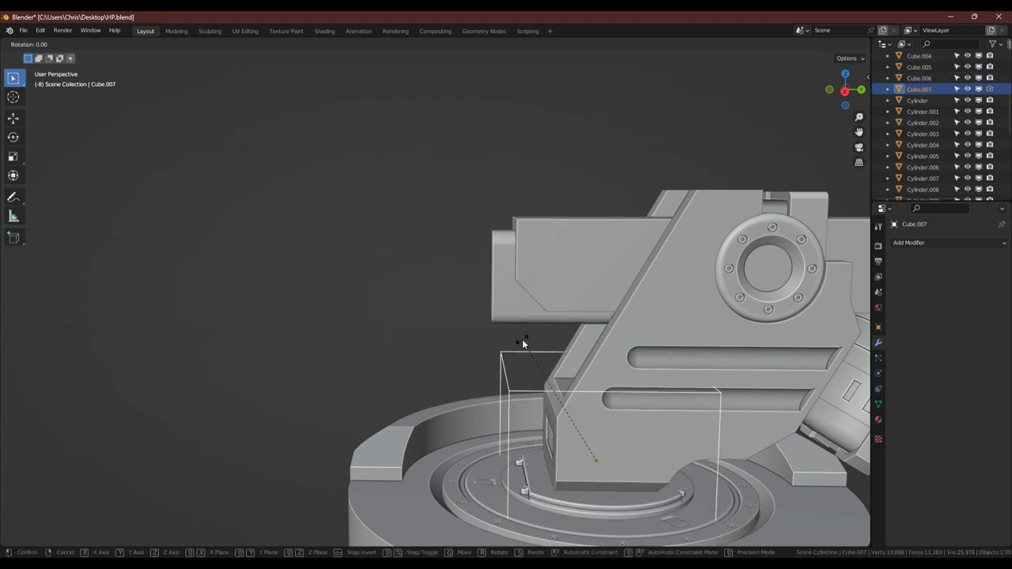
pyautogui.press('x')
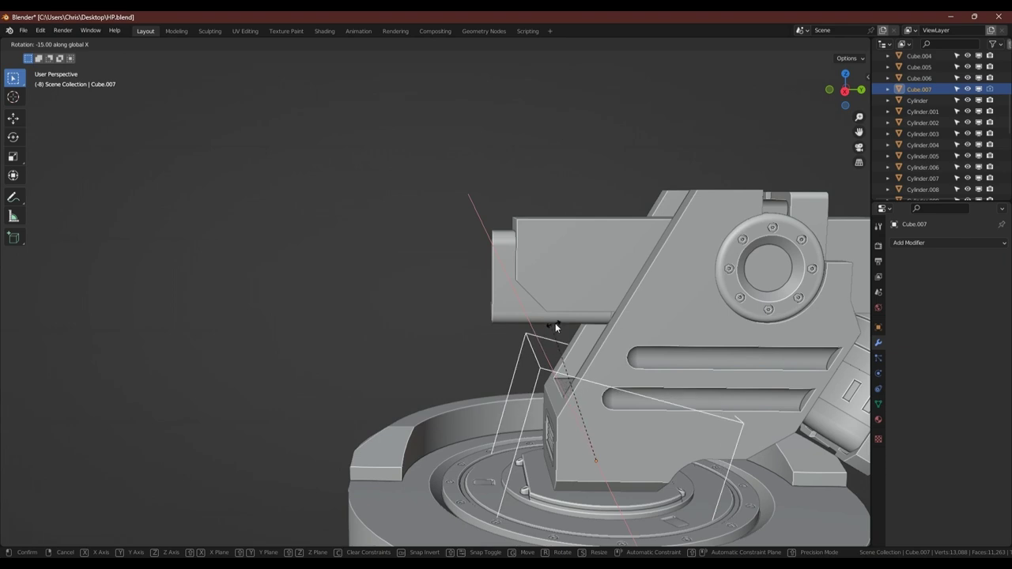
pyautogui.click(588, 310)
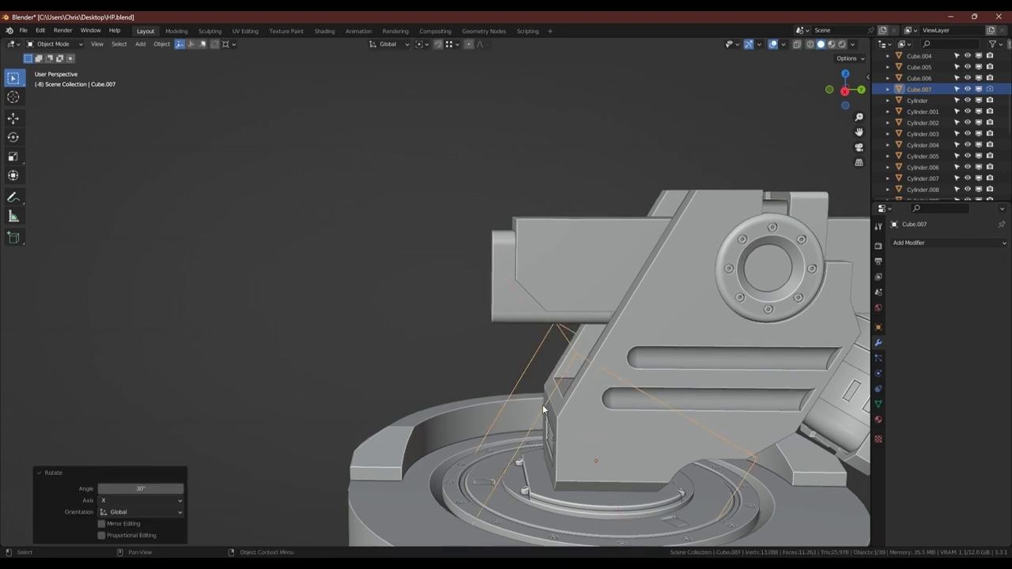
pyautogui.press('g')
pyautogui.press('z')
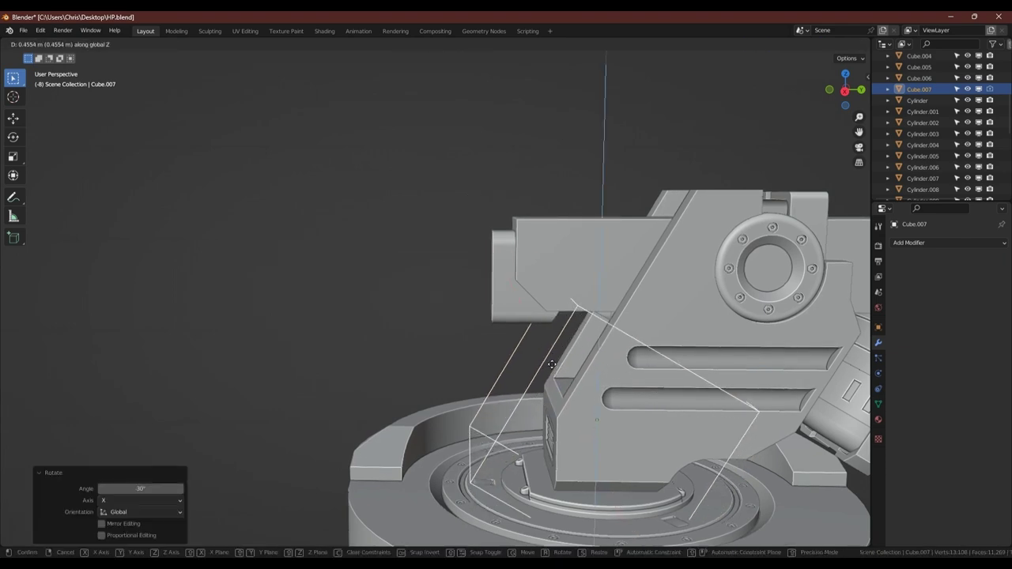
pyautogui.click(552, 365)
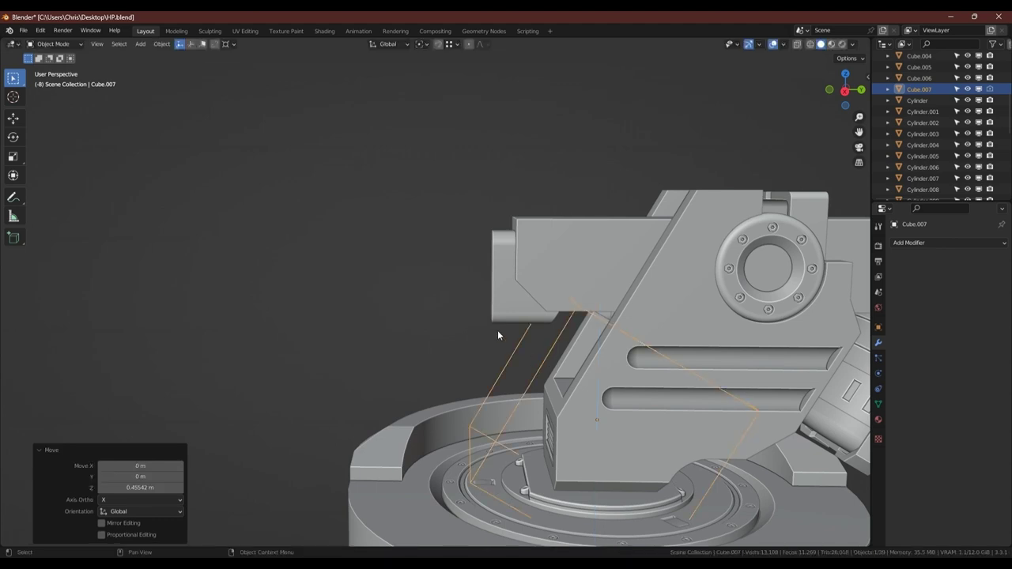
# Step: Isolate the rounded block with its cutter and turn on the wireframe overlay
pyautogui.keyDown('shift'); pyautogui.click(499, 301); pyautogui.keyUp('shift')
pyautogui.hotkey('ctrl', 'shift', 'f')
pyautogui.moveTo(576, 318); pyautogui.dragTo(569, 320, button='middle')
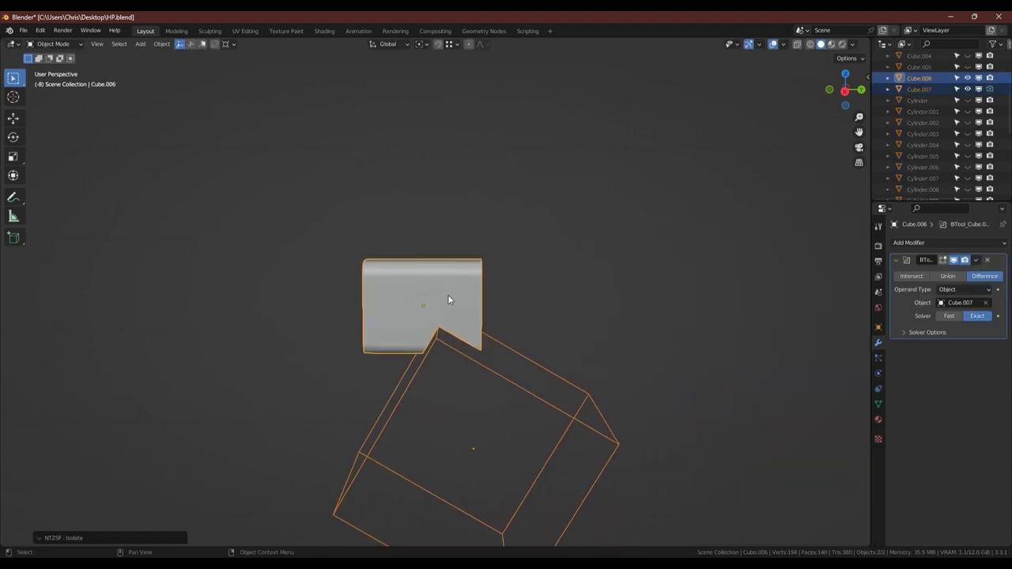
pyautogui.click(463, 308)
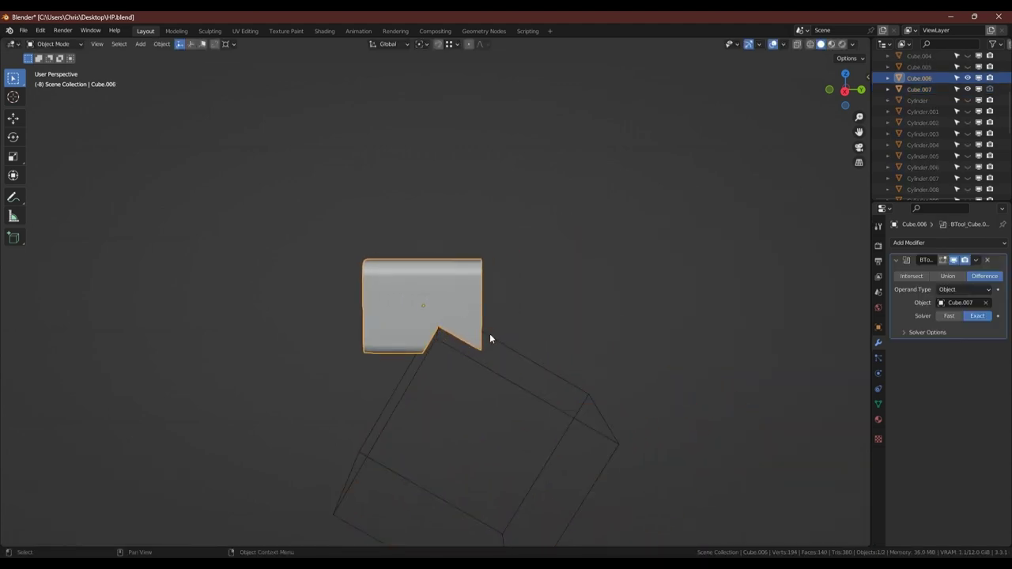
pyautogui.hotkey('shift', 'z')
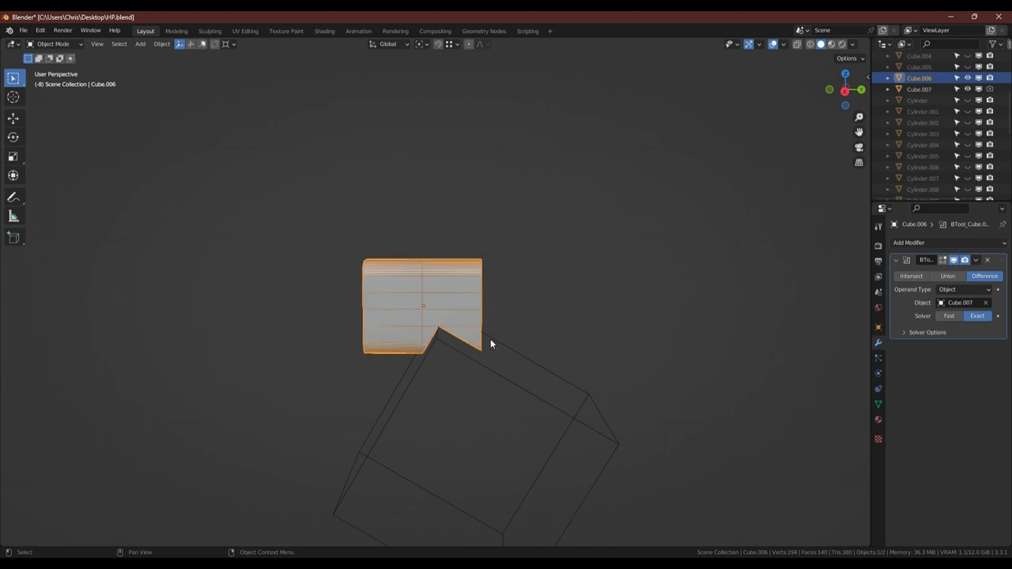
# Step: In Edit Mode, move the cutter's mesh about 0.44 m along Y and 0.17 m along Z so it slants off the block's lower rear corner
pyautogui.keyDown('shift'); pyautogui.click(497, 340); pyautogui.keyUp('shift')
pyautogui.keyDown('shift'); pyautogui.moveTo(496, 340); pyautogui.dragTo(387, 326, button='middle'); pyautogui.keyUp('shift')
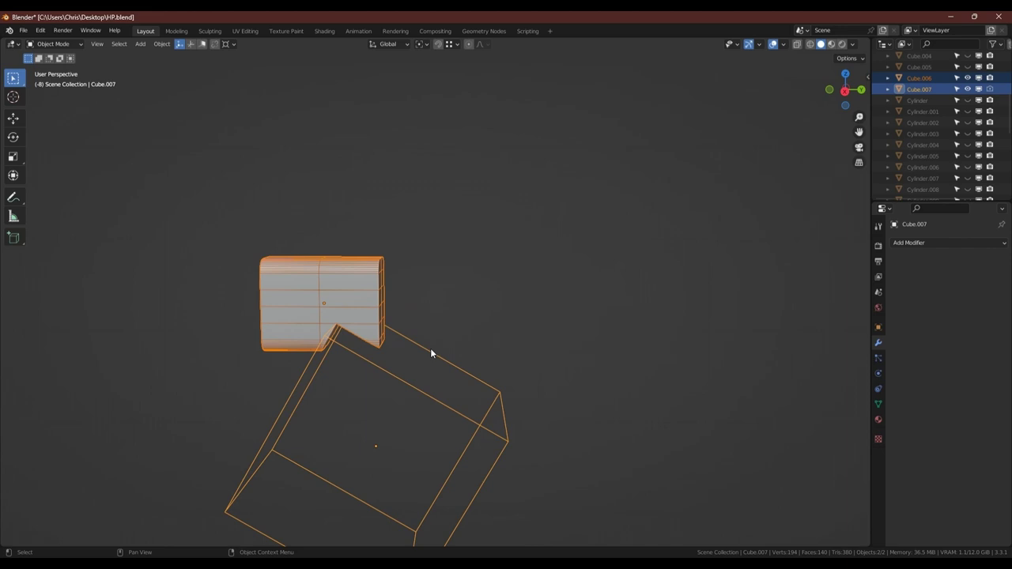
pyautogui.press('Tab')
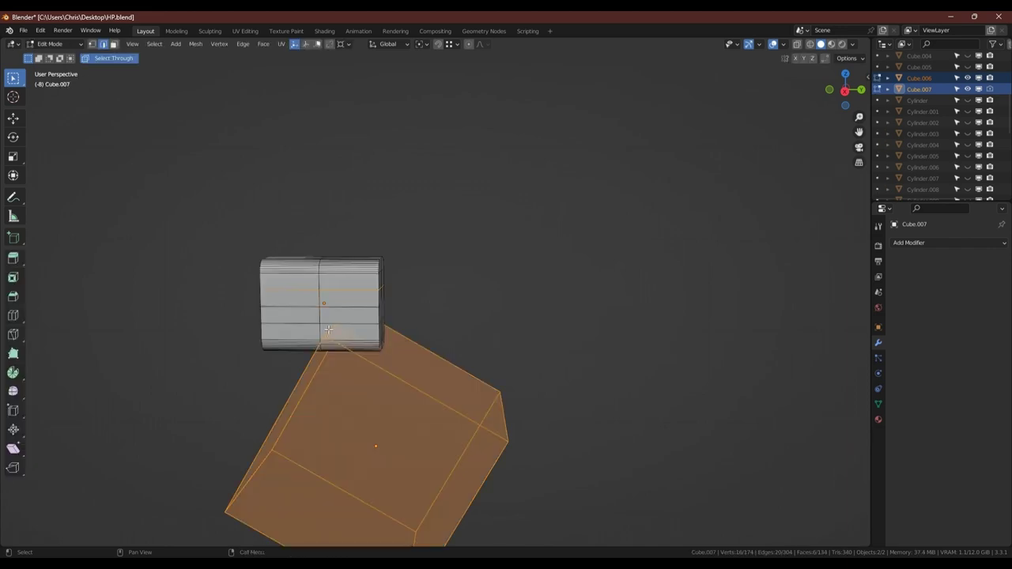
pyautogui.click(461, 372)
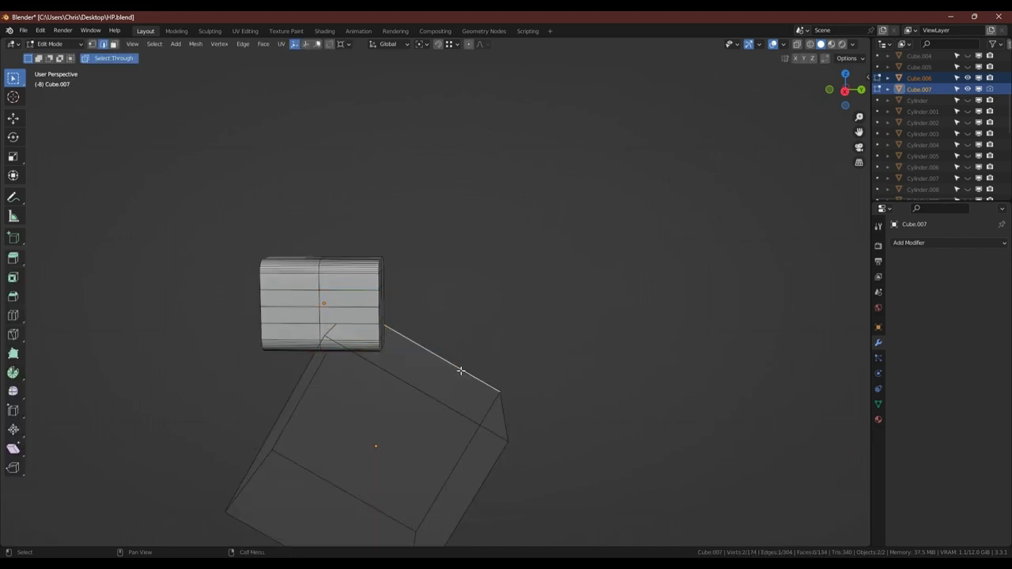
pyautogui.press('l')
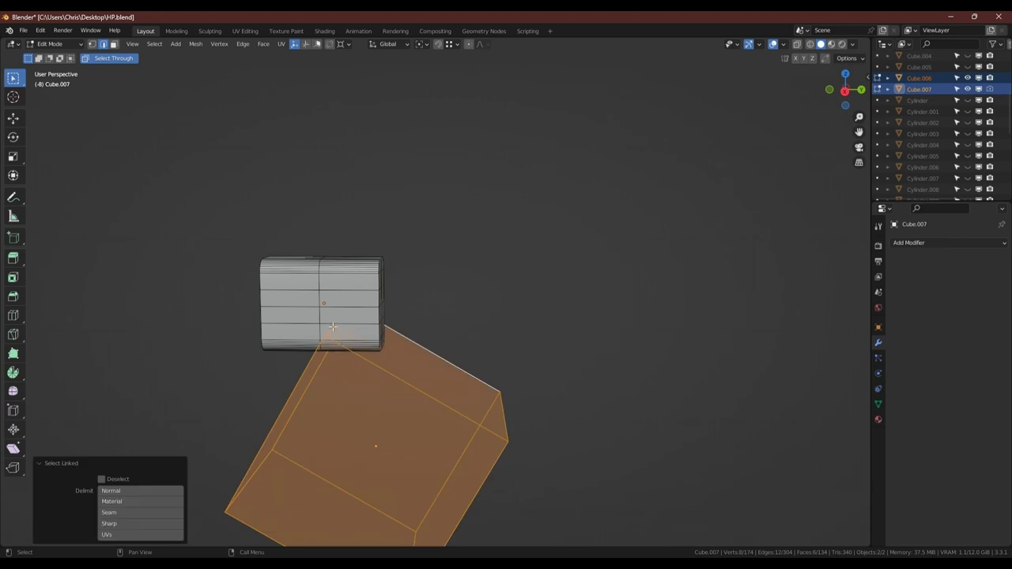
pyautogui.keyDown('shift'); pyautogui.click(334, 328); pyautogui.keyUp('shift')
pyautogui.keyDown('shift'); pyautogui.click(333, 328); pyautogui.keyUp('shift')
pyautogui.scroll(1, 350, 321)
pyautogui.scroll(1, 350, 321)
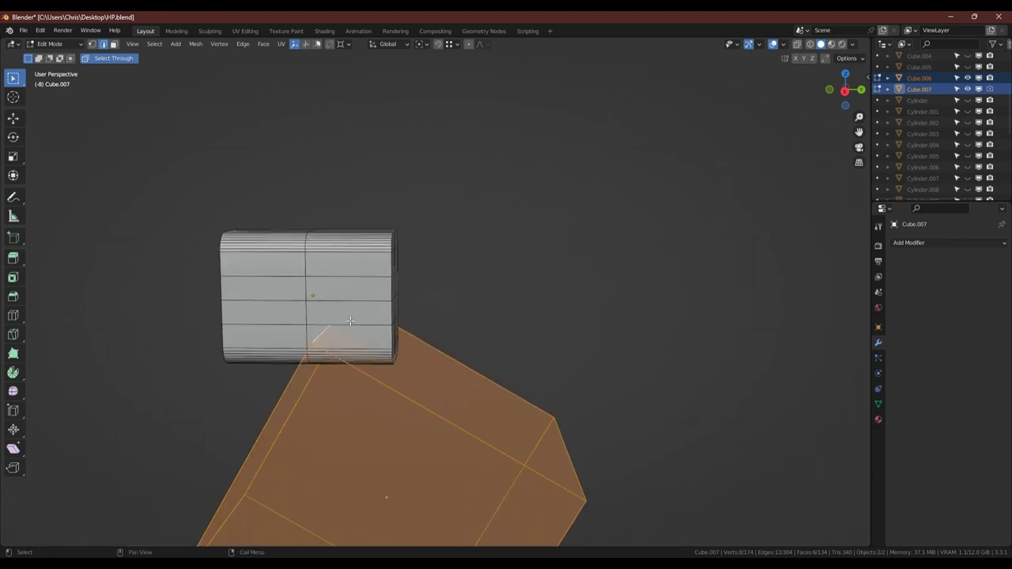
pyautogui.press('g')
pyautogui.hotkey('shift', 'x')
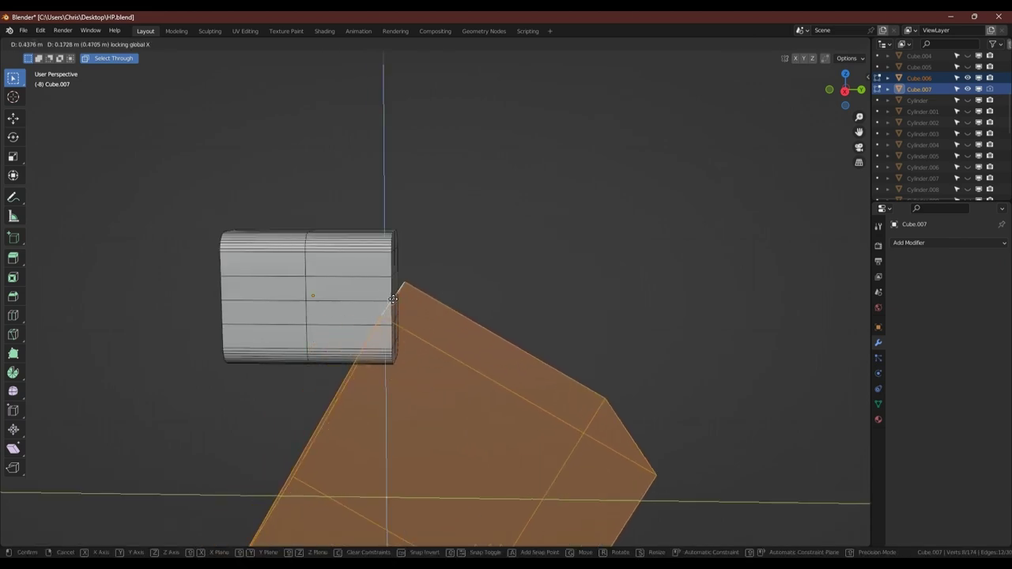
pyautogui.click(393, 299)
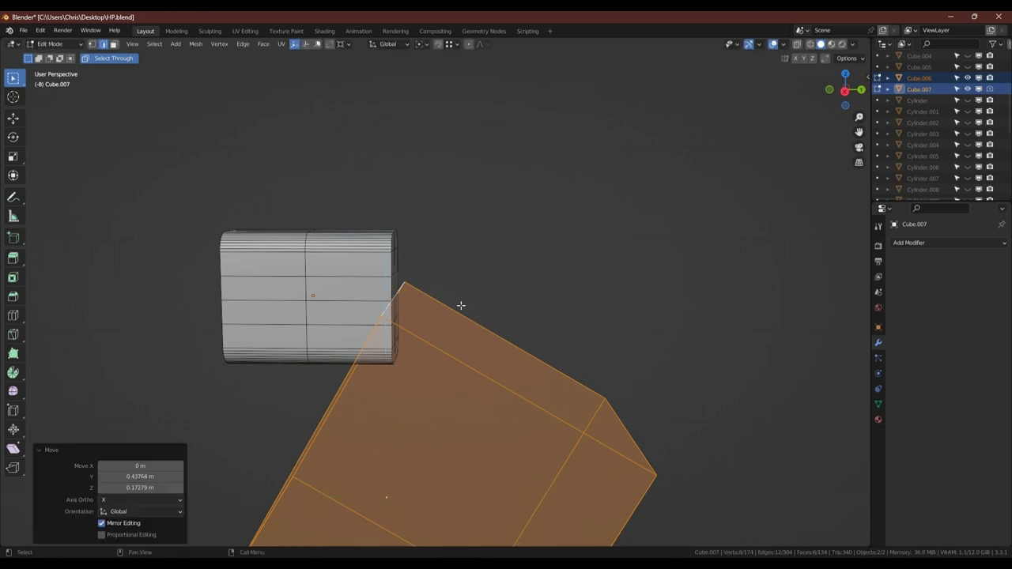
pyautogui.press('Tab')
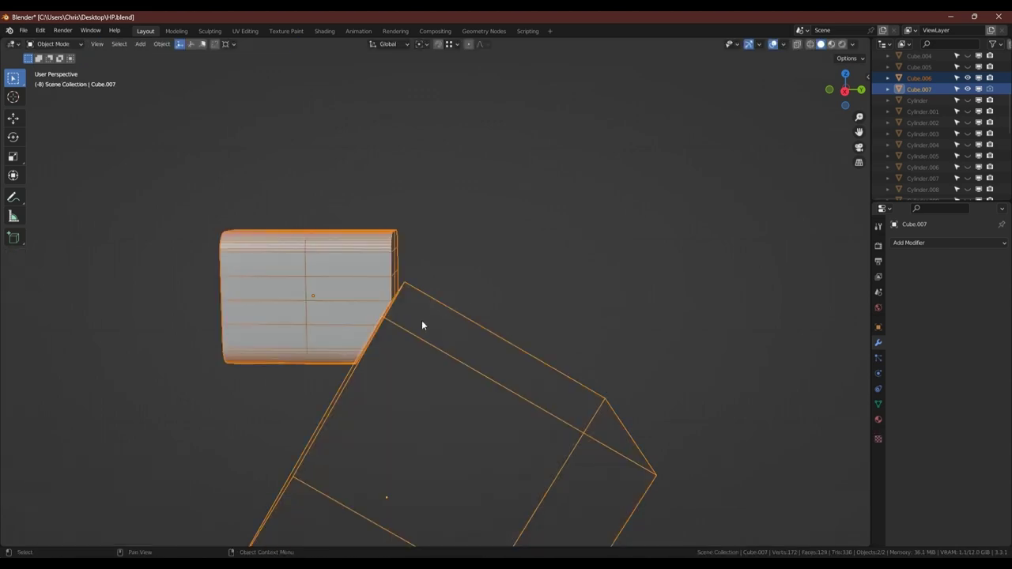
# Step: Bring back the full turret and, in right view, shift the cutter and the block's rear vertices about 0.16 m along Y toward the side plate
pyautogui.press('/')
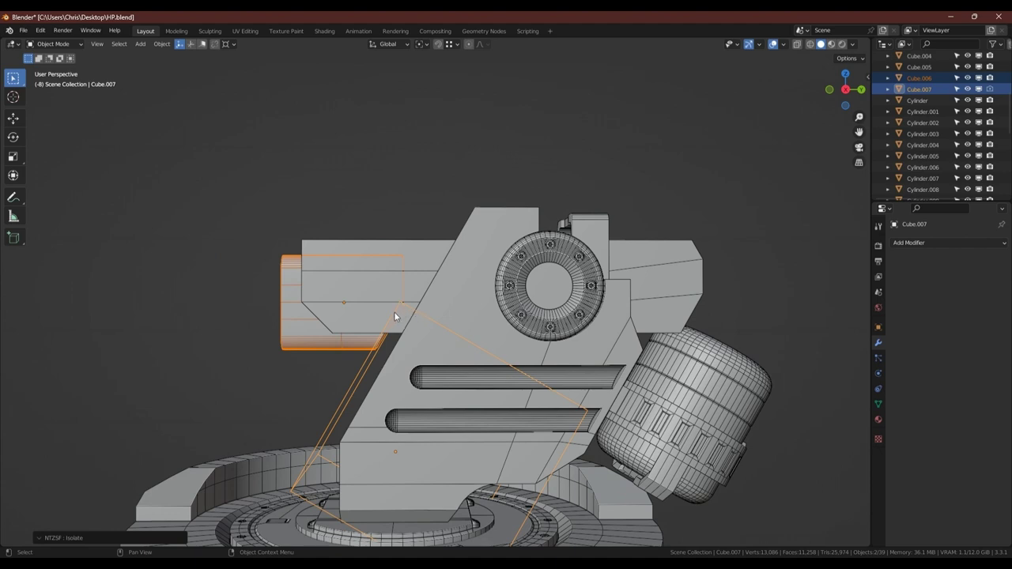
pyautogui.click(845, 90)
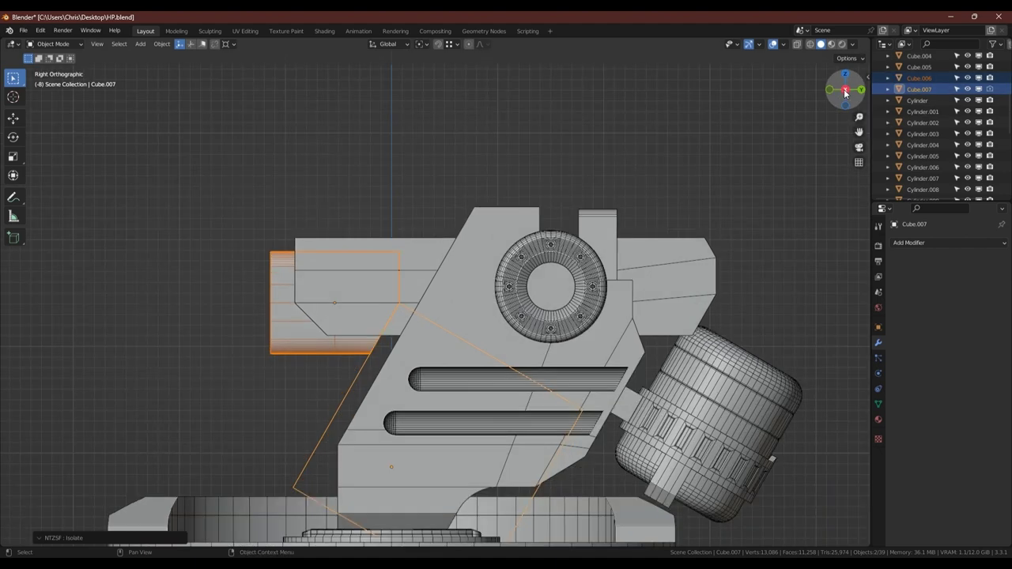
pyautogui.press('Tab')
pyautogui.scroll(2, 399, 324)
pyautogui.keyDown('shift'); pyautogui.moveTo(399, 325); pyautogui.dragTo(371, 374, button='middle'); pyautogui.keyUp('shift')
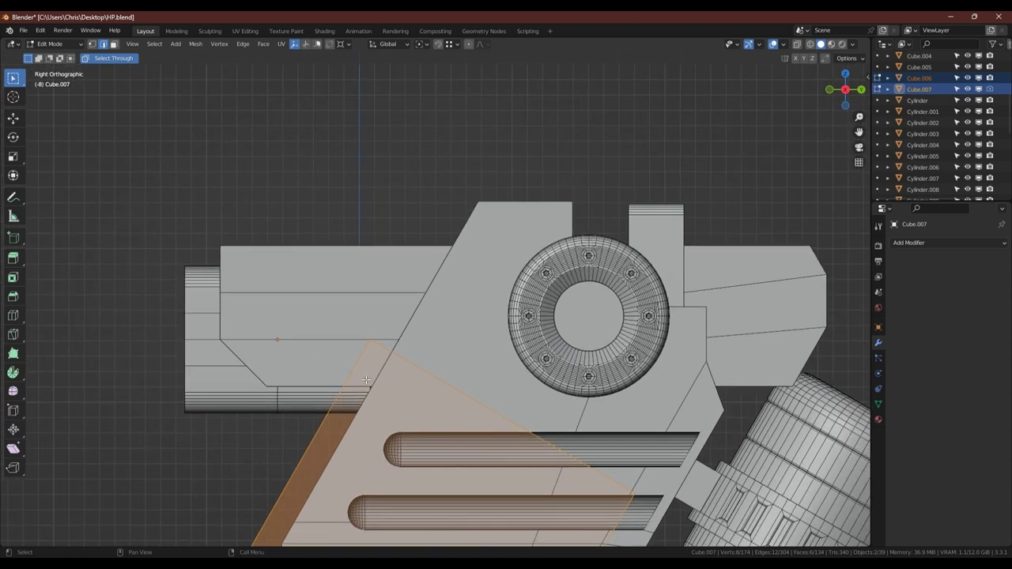
pyautogui.hotkey('alt', 'z')
pyautogui.moveTo(358, 196); pyautogui.dragTo(393, 440)
pyautogui.hotkey('alt', 'z')
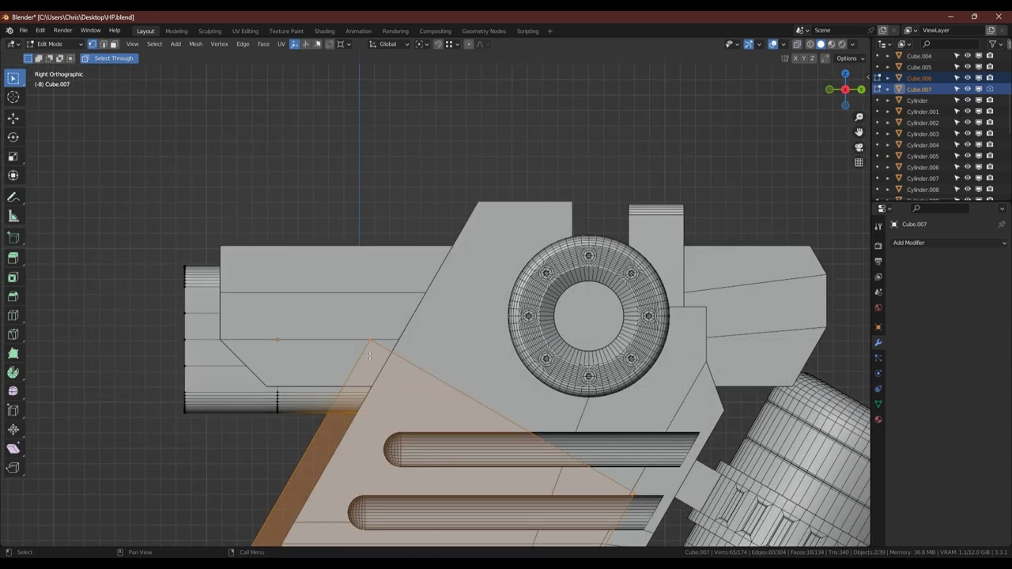
pyautogui.press('g')
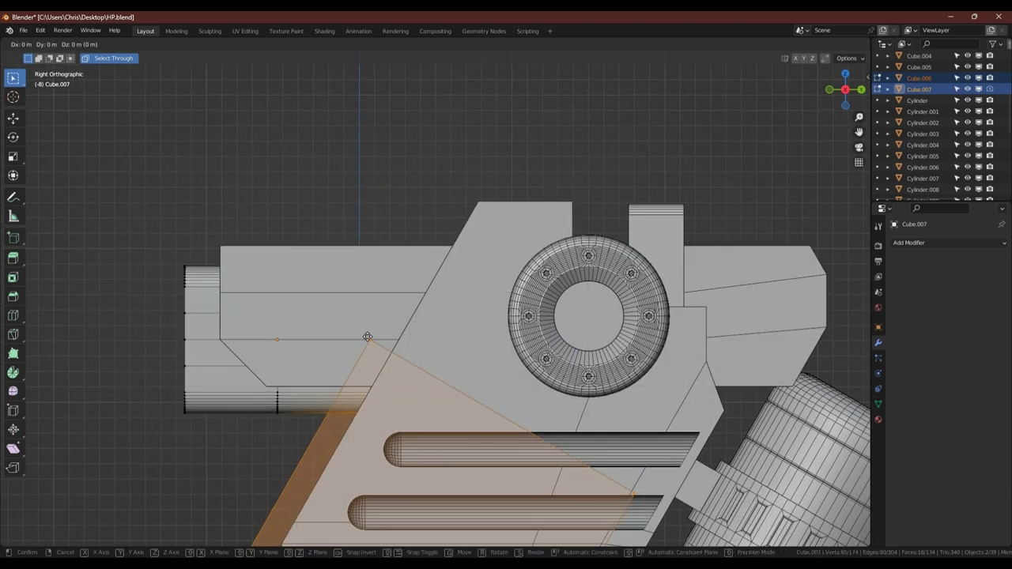
pyautogui.press('y')
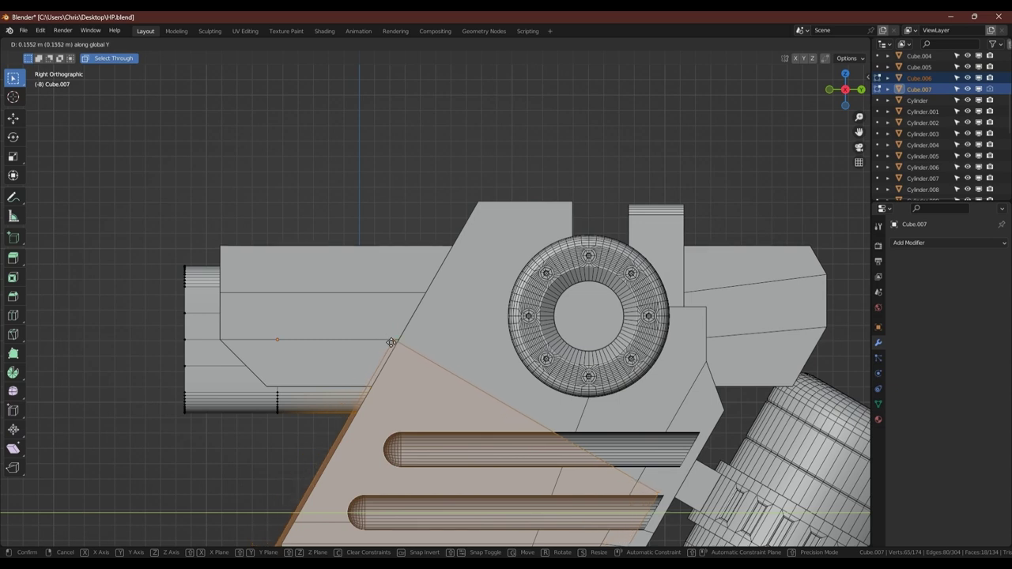
pyautogui.click(390, 342)
pyautogui.press('Tab')
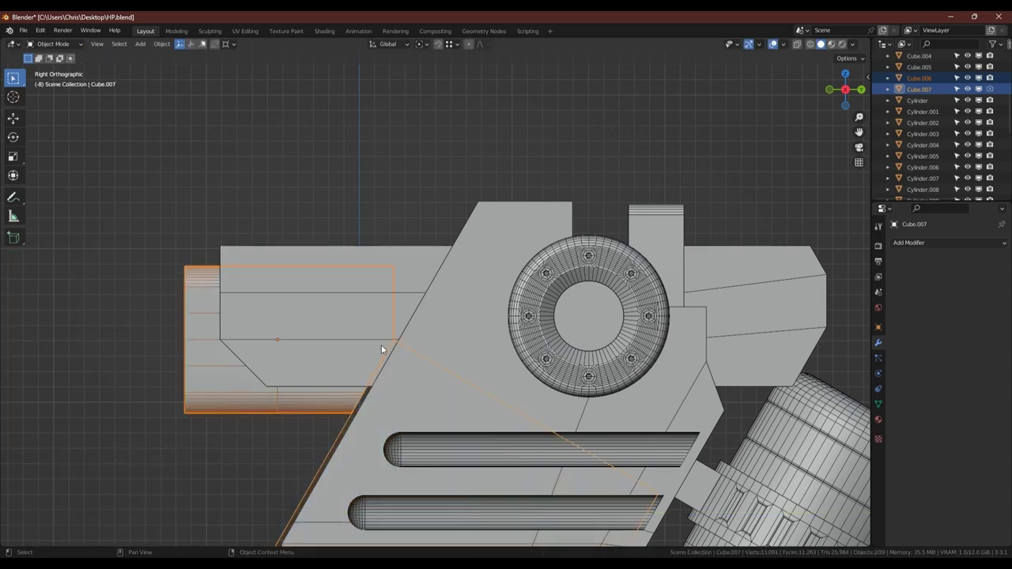
# Step: Move only the cutter about 0.18 m along its local Z axis, following the side plate's slanted edge
pyautogui.scroll(-3, 372, 351)
pyautogui.moveTo(397, 348); pyautogui.dragTo(380, 418, button='middle')
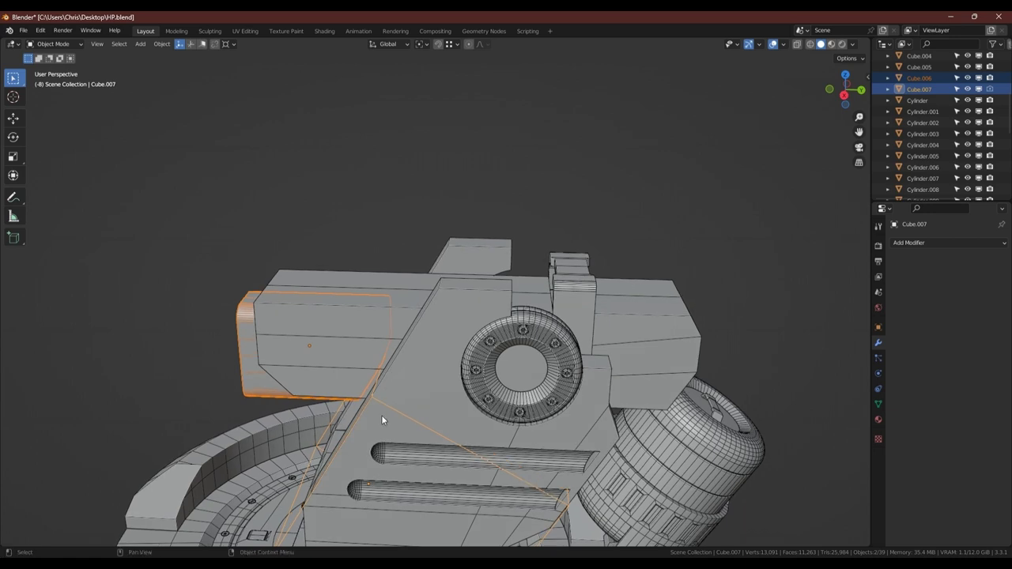
pyautogui.click(373, 397)
pyautogui.press('g')
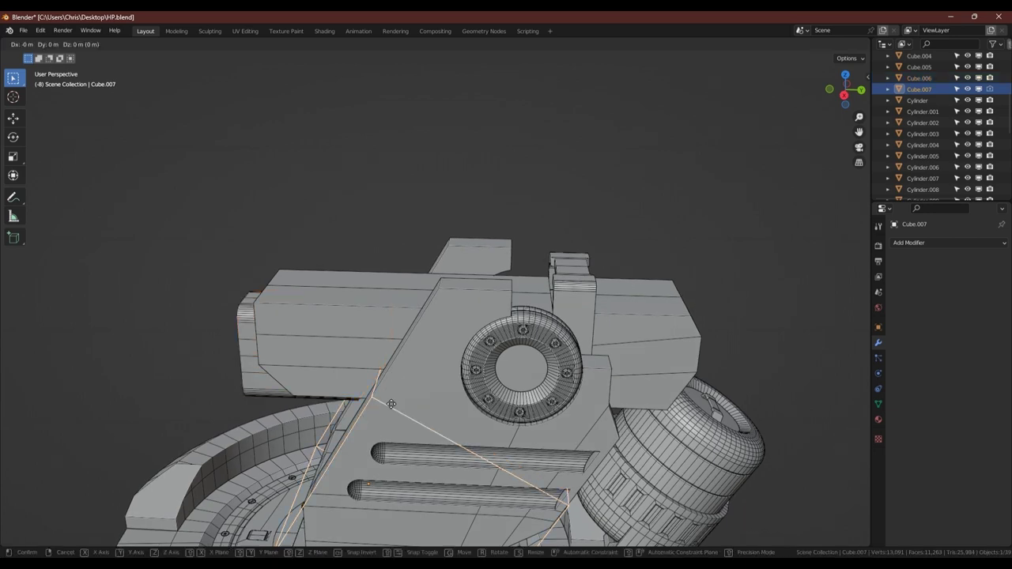
pyautogui.press('z')
pyautogui.press('z')
pyautogui.click(403, 396)
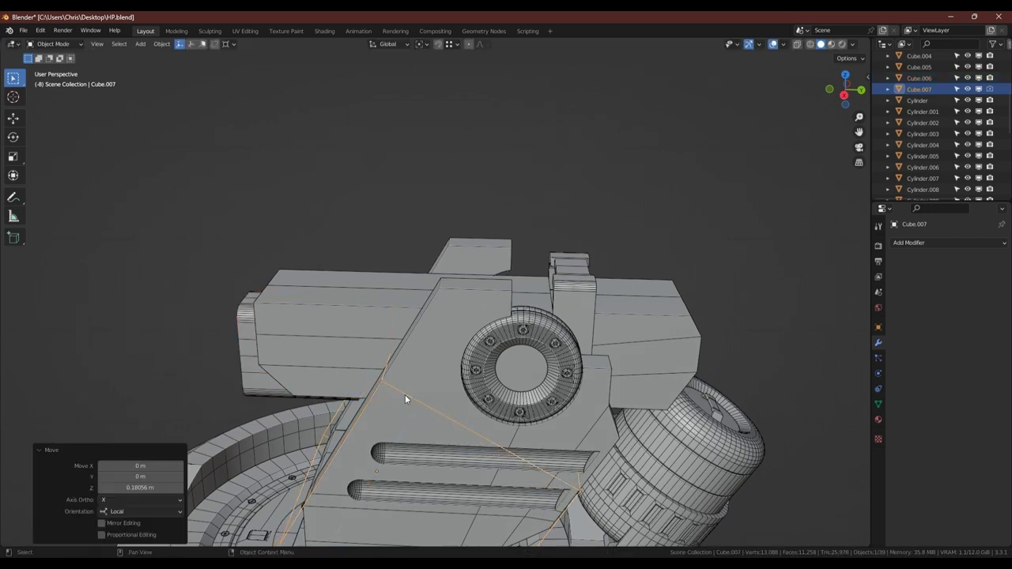
# Step: Apply all Booleans on the rounded block, removing the cutter, and hide the wireframe overlay
pyautogui.press('Tab')
pyautogui.scroll(-4, 355, 387)
pyautogui.press('Tab')
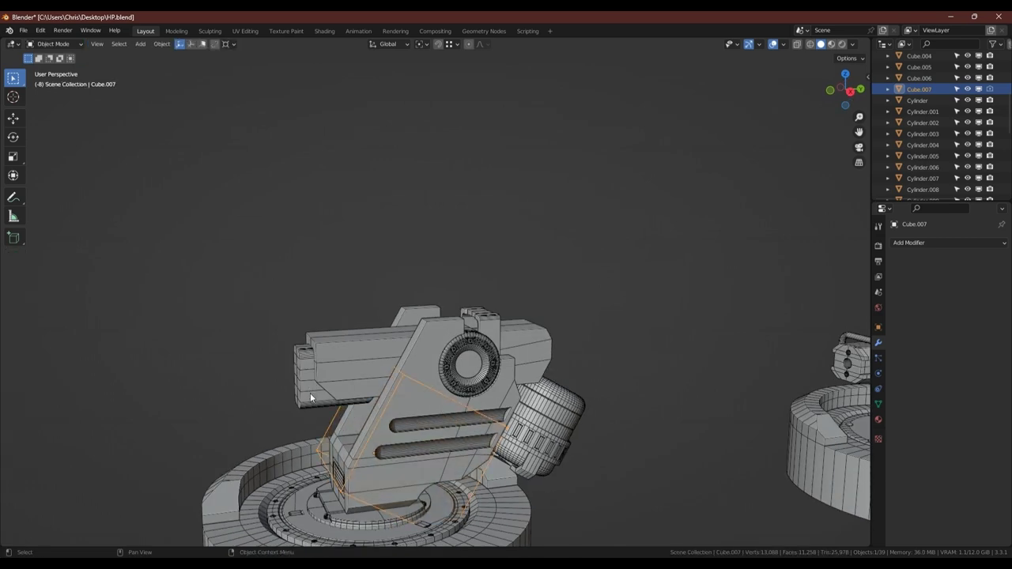
pyautogui.keyDown('shift'); pyautogui.click(310, 393); pyautogui.keyUp('shift')
pyautogui.press('ctrl+KP_Subtract')
pyautogui.hotkey('shift', 'ctrl', 'b')
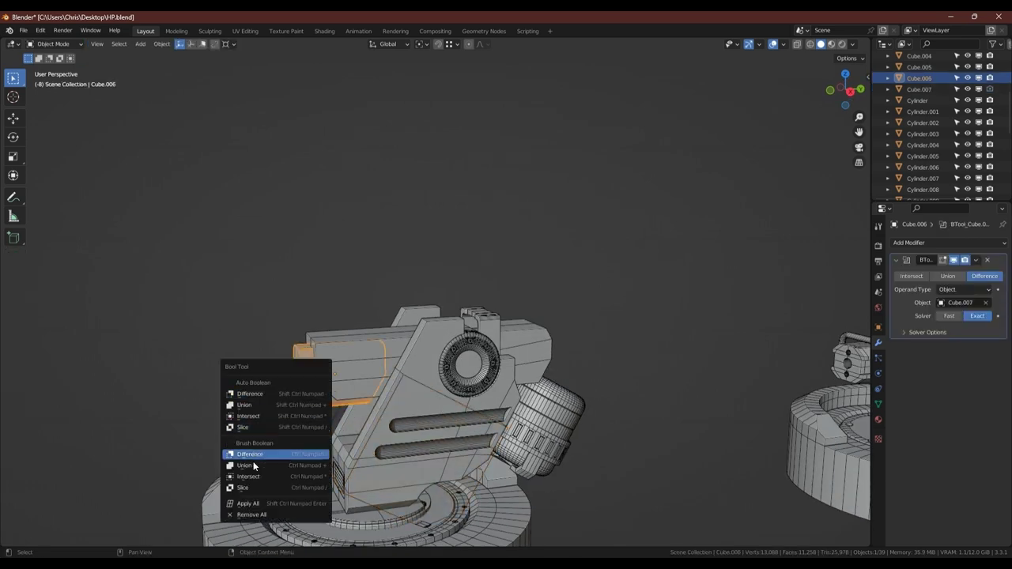
pyautogui.click(252, 503)
pyautogui.click(306, 396)
pyautogui.hotkey('shift', 'z')
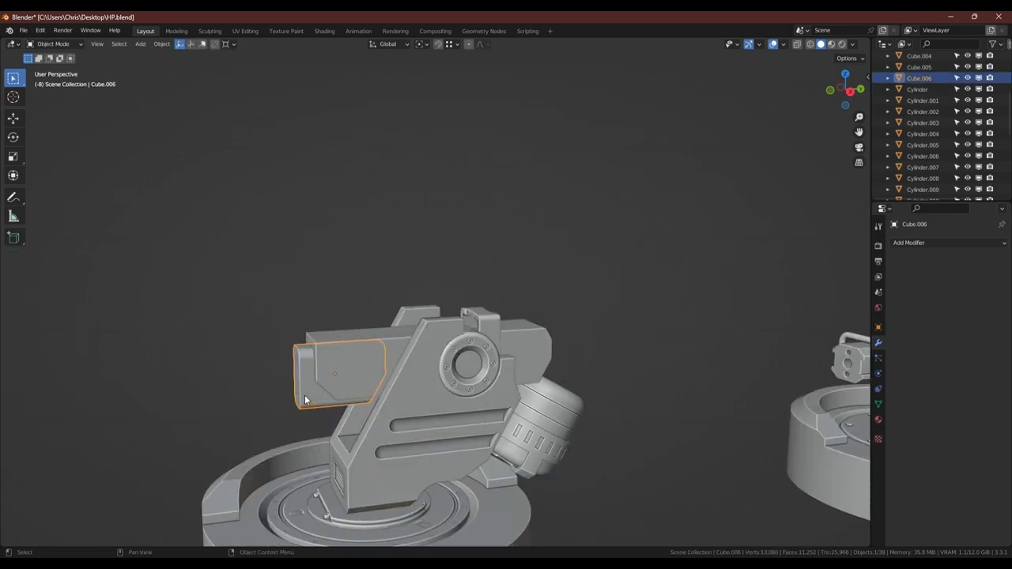
# Step: Select all coplanar faces on the rounded block's front end and reduce the selection to their outer boundary edges
pyautogui.scroll(3, 308, 363)
pyautogui.moveTo(309, 363); pyautogui.dragTo(369, 384, button='middle')
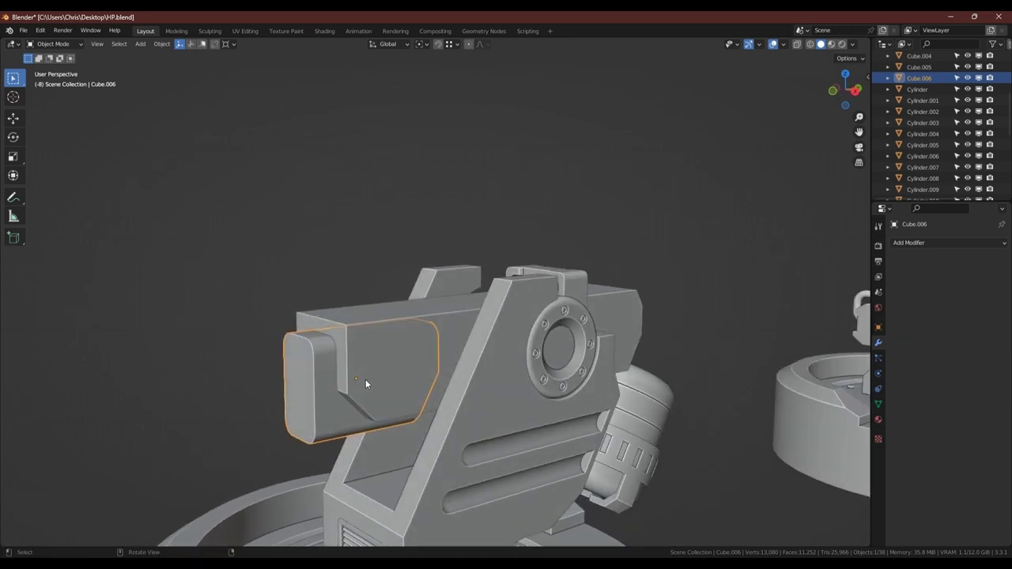
pyautogui.press('Tab')
pyautogui.scroll(2, 317, 368)
pyautogui.press('3')
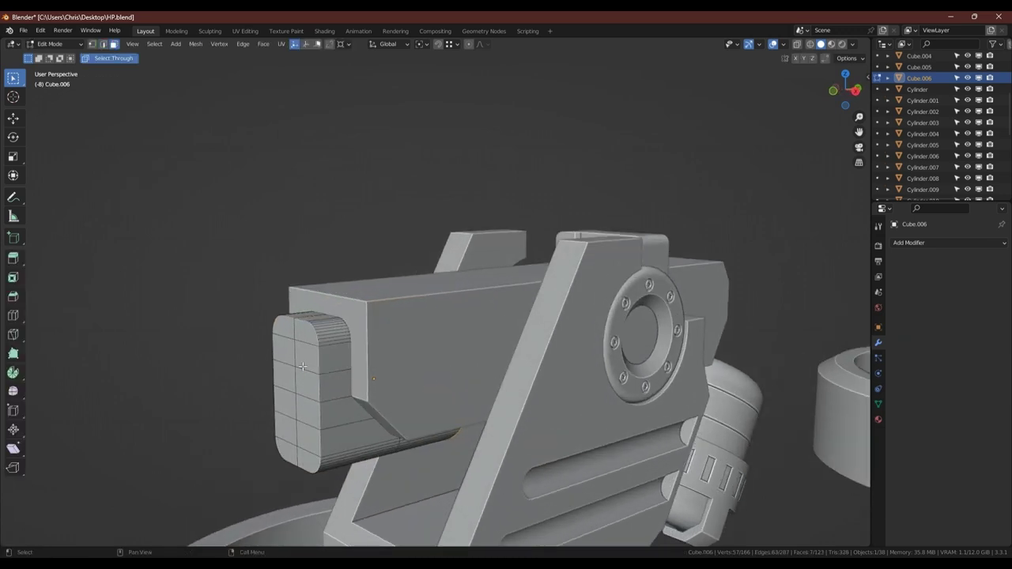
pyautogui.click(302, 366)
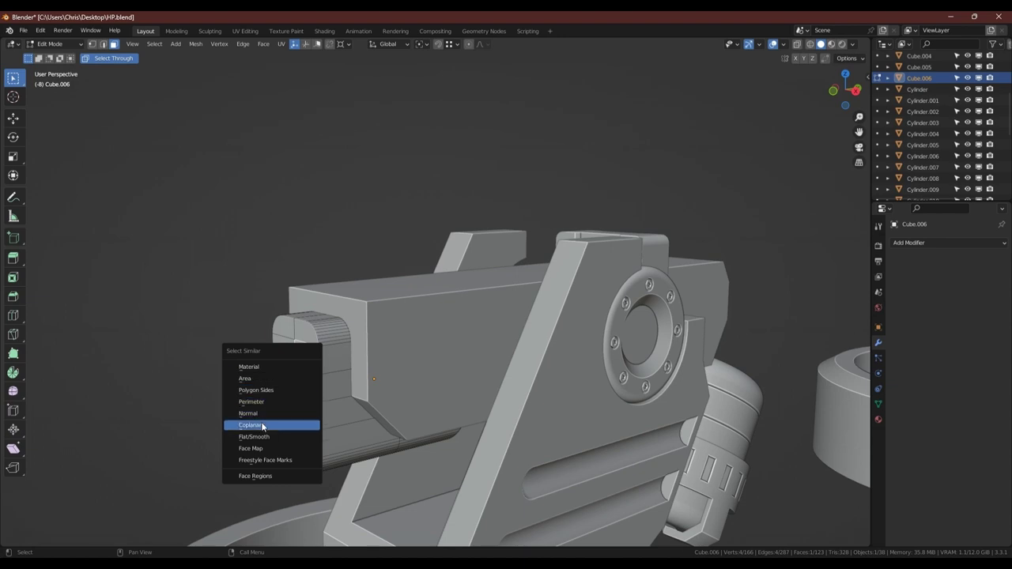
pyautogui.click(261, 424)
pyautogui.press('q')
pyautogui.click(303, 399)
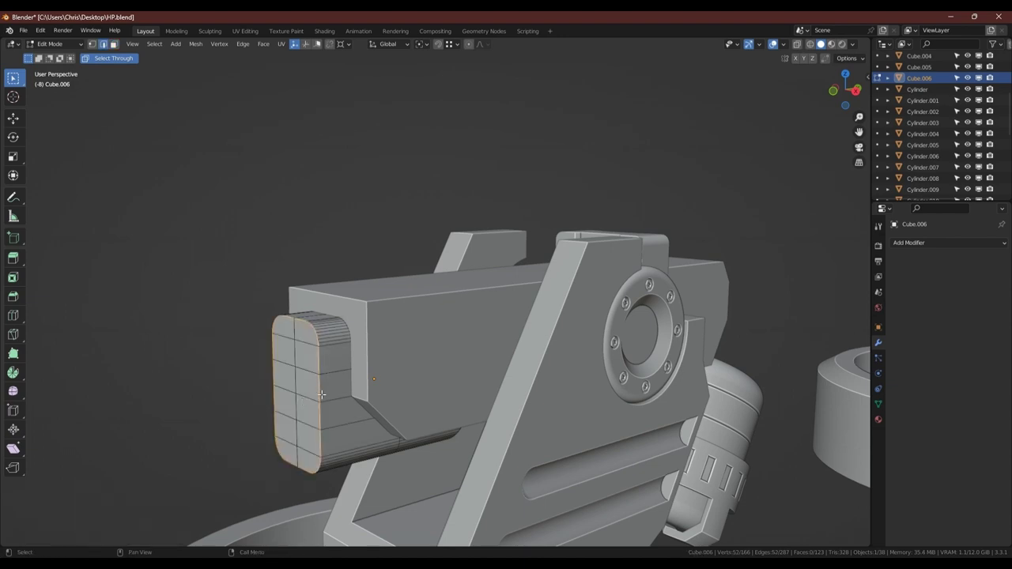
# Step: Bevel the outer boundary edges of the rounded block's front face by about 0.03 m with one segment and leave Edit Mode
pyautogui.keyDown('shift'); pyautogui.moveTo(301, 401); pyautogui.dragTo(436, 353, button='middle'); pyautogui.keyUp('shift')
pyautogui.scroll(2, 447, 354)
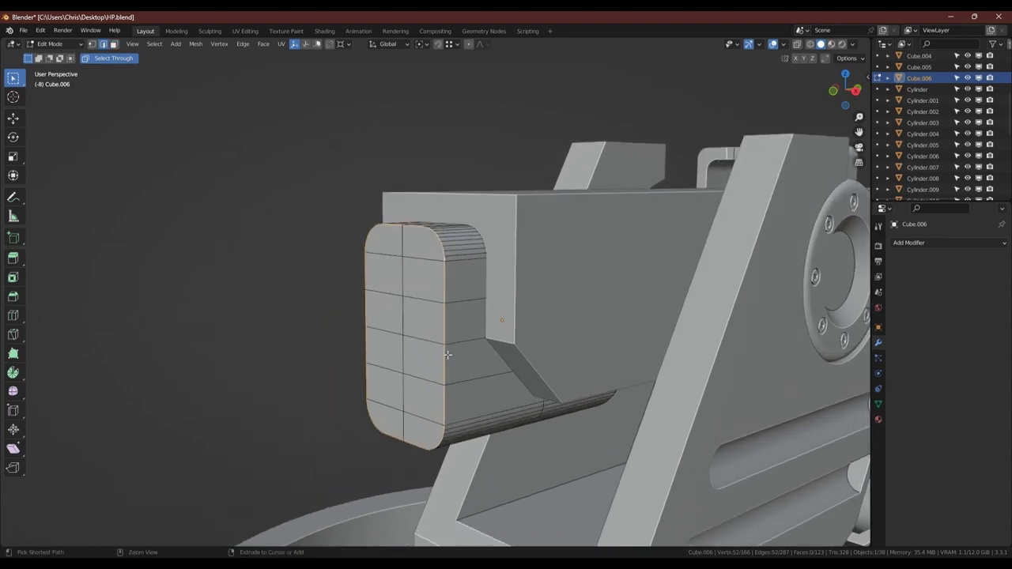
pyautogui.hotkey('ctrl', 'b')
pyautogui.scroll(-6, 455, 355)
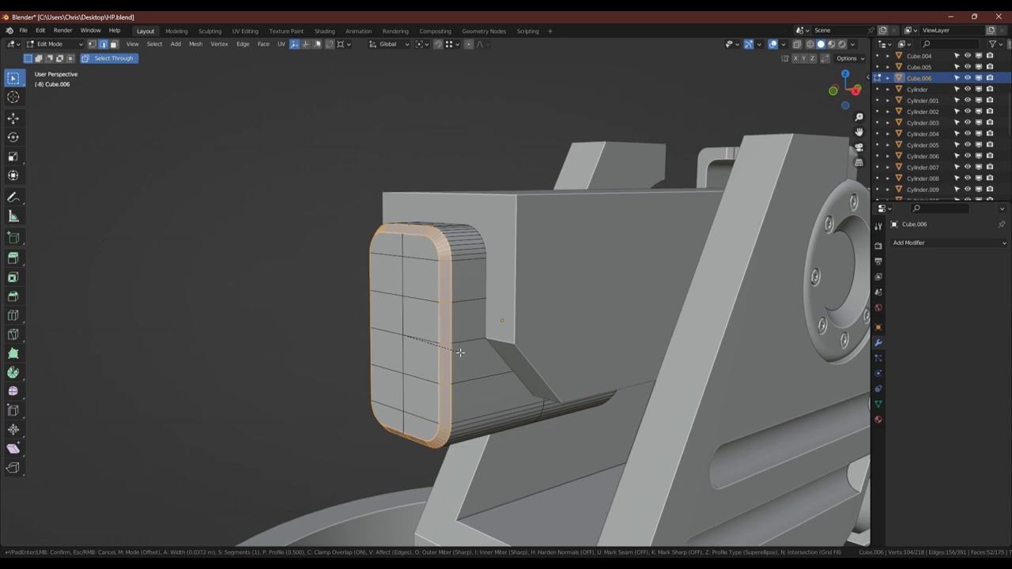
pyautogui.click(460, 352)
pyautogui.moveTo(489, 335); pyautogui.dragTo(363, 321, button='middle')
pyautogui.press('Tab')
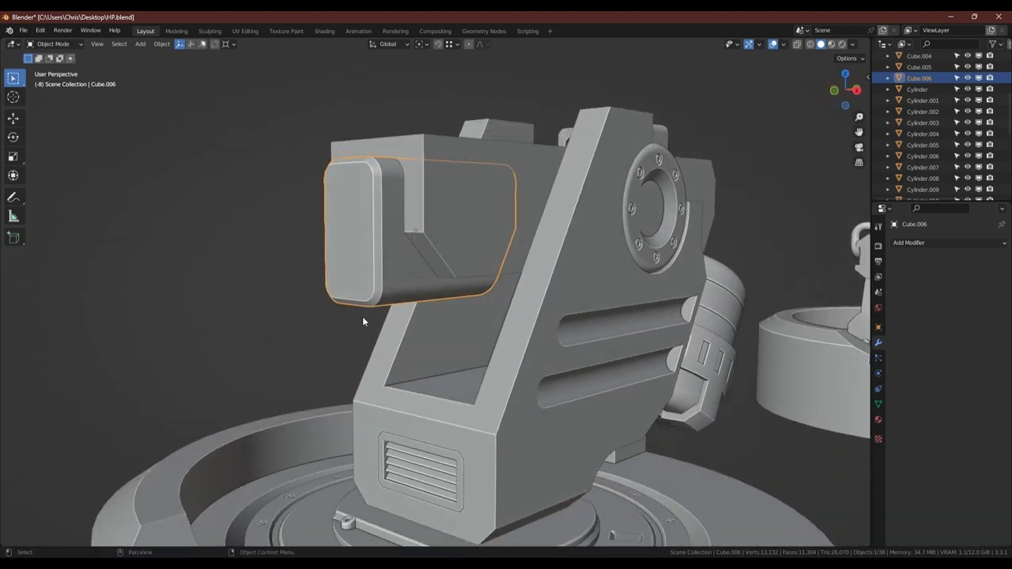
# Step: Add a 32-vertex cylinder with 1 m radius and 2 m depth, and shade it smooth with Auto Smooth at 30°
pyautogui.hotkey('shift', 'a')
pyautogui.moveTo(378, 310)
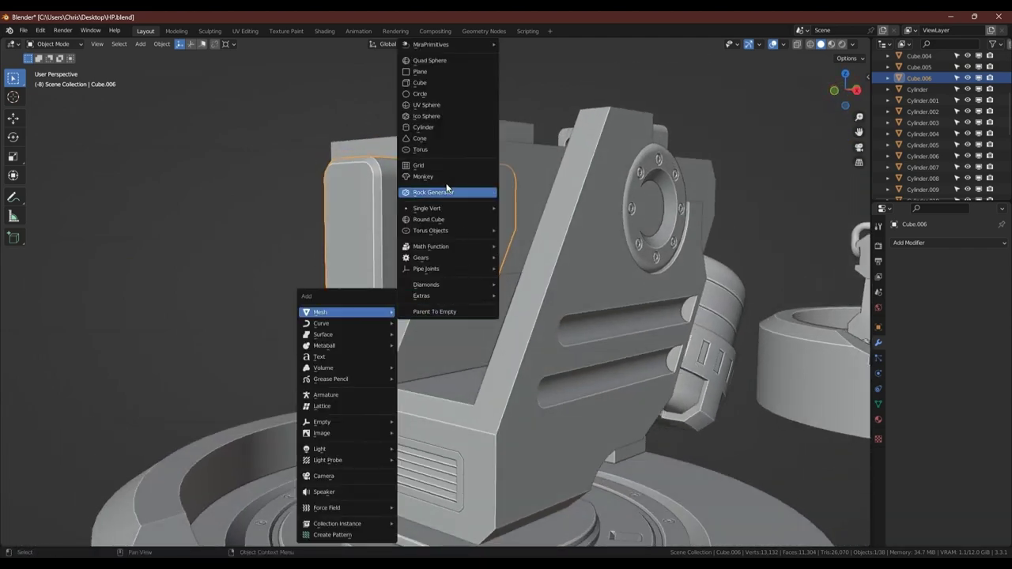
pyautogui.click(425, 126)
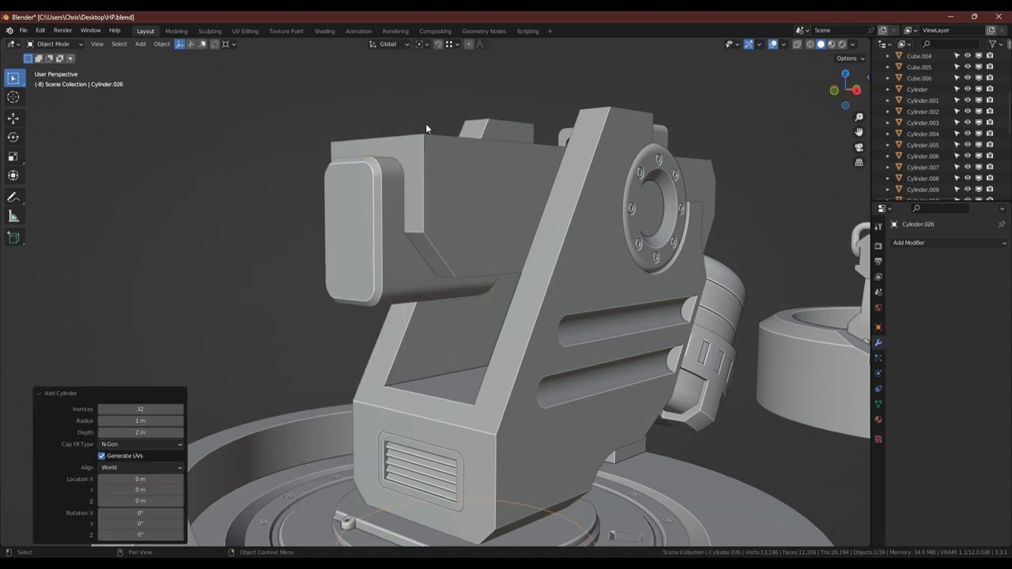
pyautogui.rightClick(381, 300)
pyautogui.click(365, 288)
pyautogui.moveTo(361, 286); pyautogui.dragTo(357, 294, button='middle')
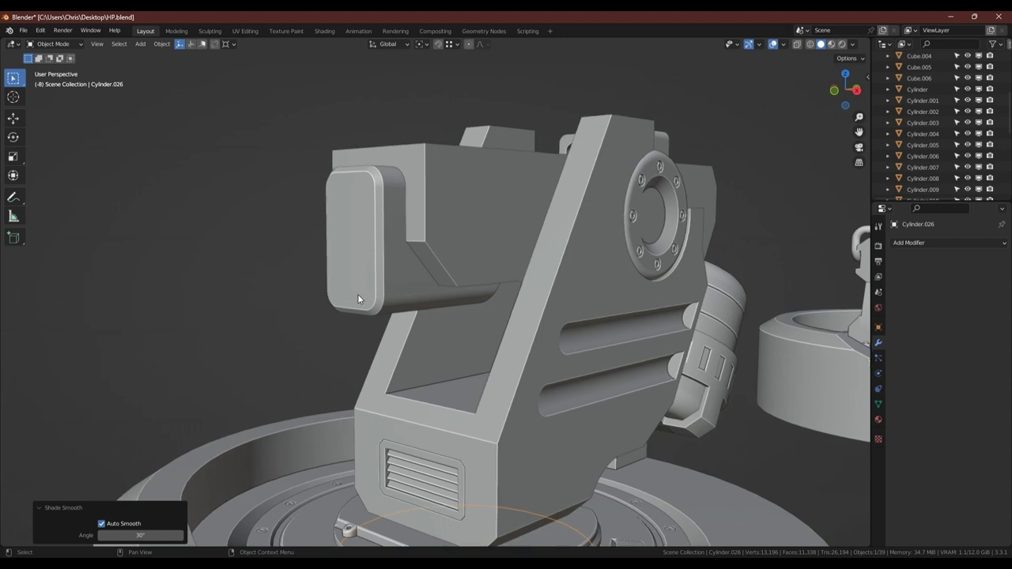
# Step: Show the wireframe overlay, snap the cylinder onto the upper centre of the rounded block's front face and rotate it 90° about X
pyautogui.hotkey('shift', 'w')
pyautogui.press('g')
pyautogui.keyDown('ctrl'); pyautogui.click(351, 213); pyautogui.keyUp('ctrl')
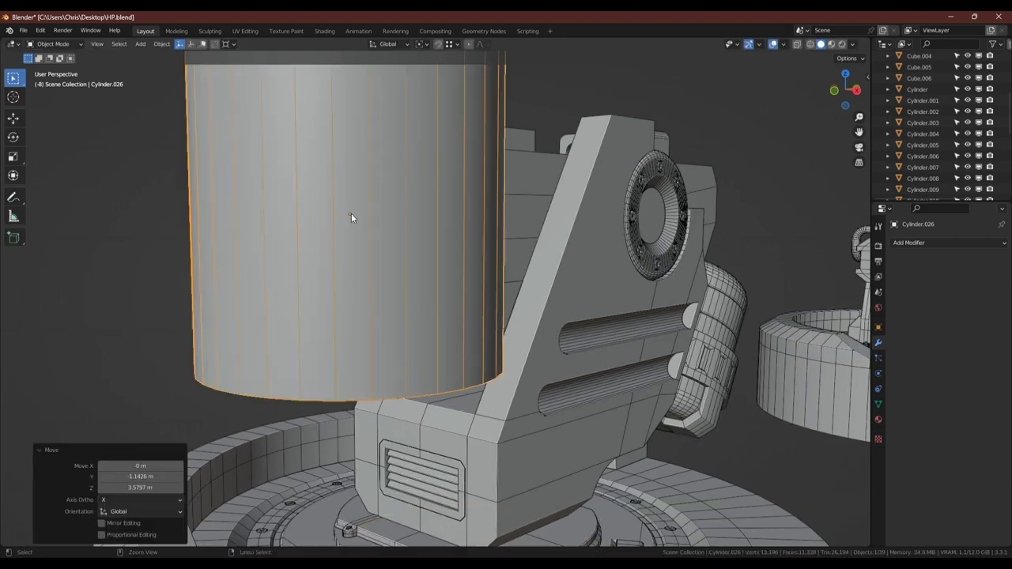
pyautogui.write('rx')
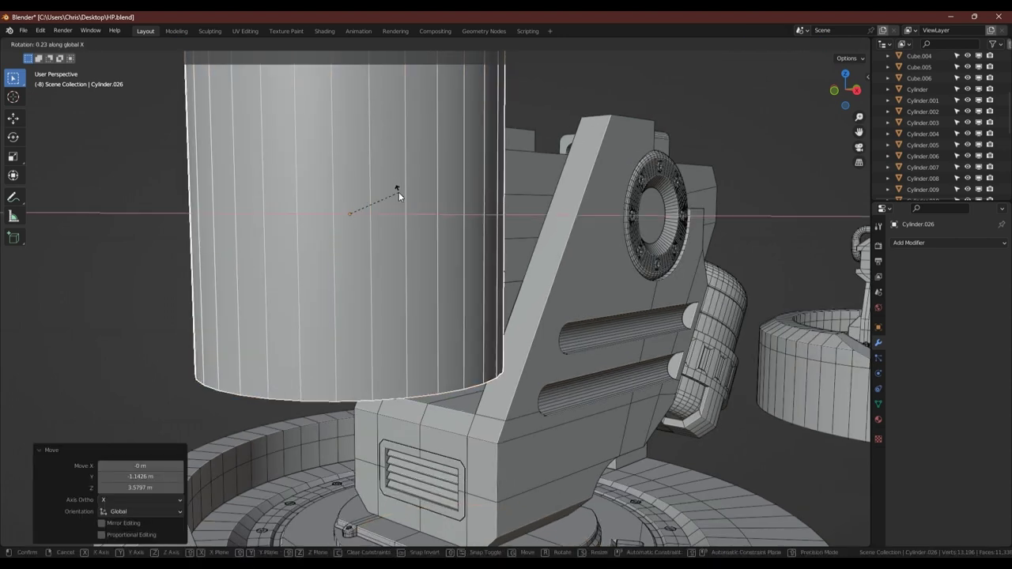
pyautogui.write('90')
pyautogui.press('Return')
# Step: Scale the cylinder's mesh down in Edit Mode to 0.110, then scale it again by 0.900 to suit the block's front
pyautogui.press('Tab')
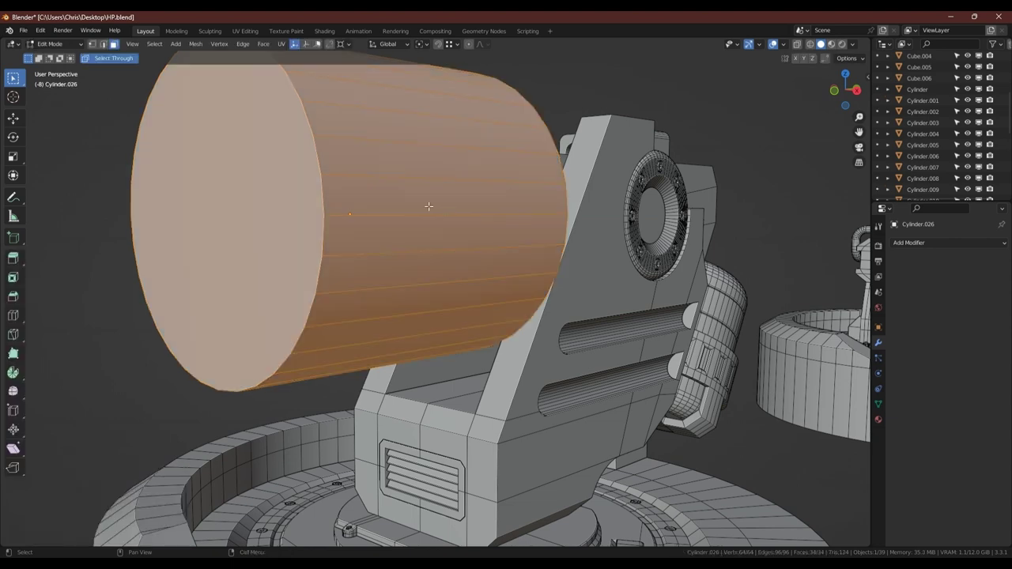
pyautogui.press('s')
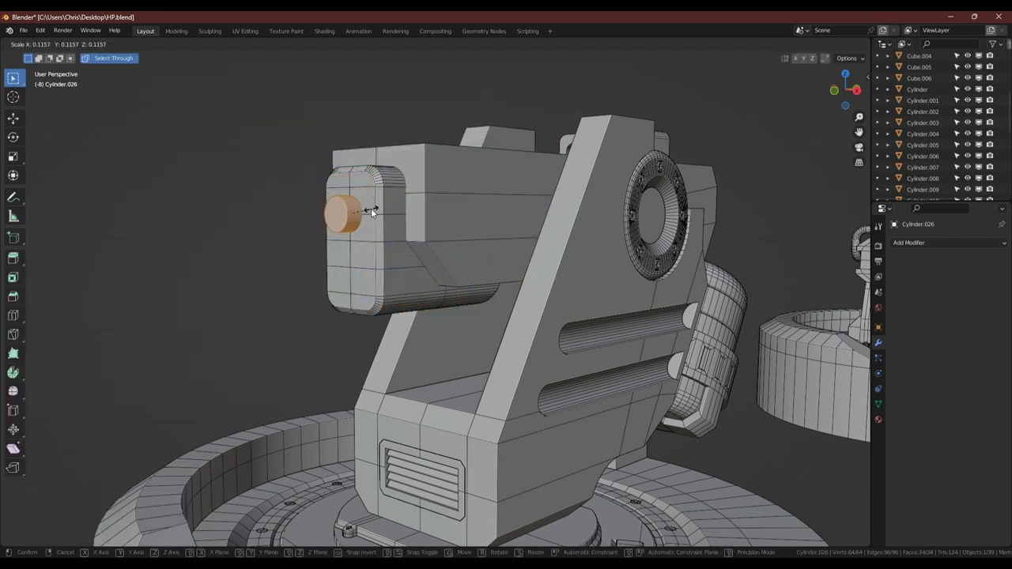
pyautogui.click(371, 212)
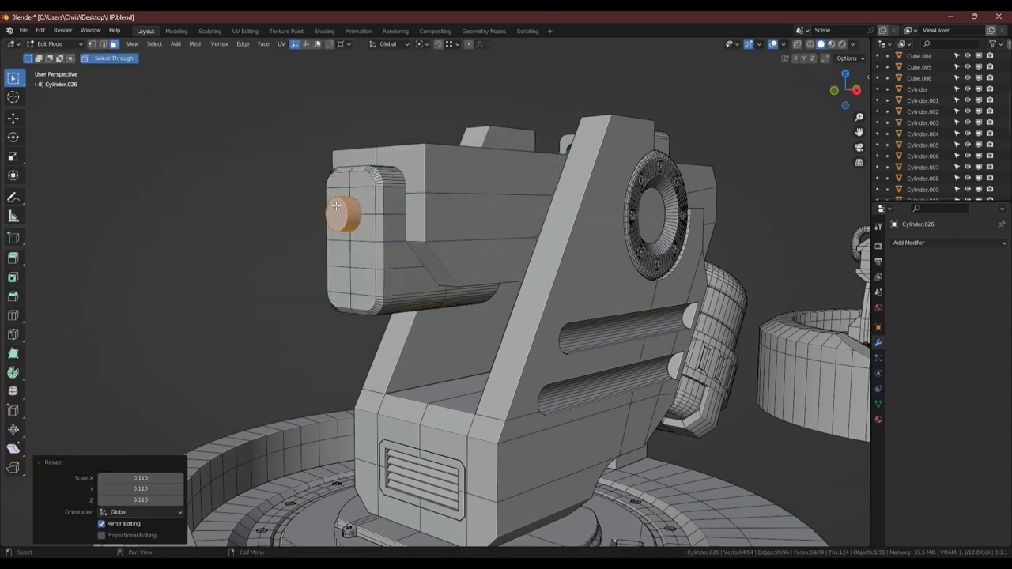
pyautogui.scroll(7, 431, 208)
pyautogui.press('s')
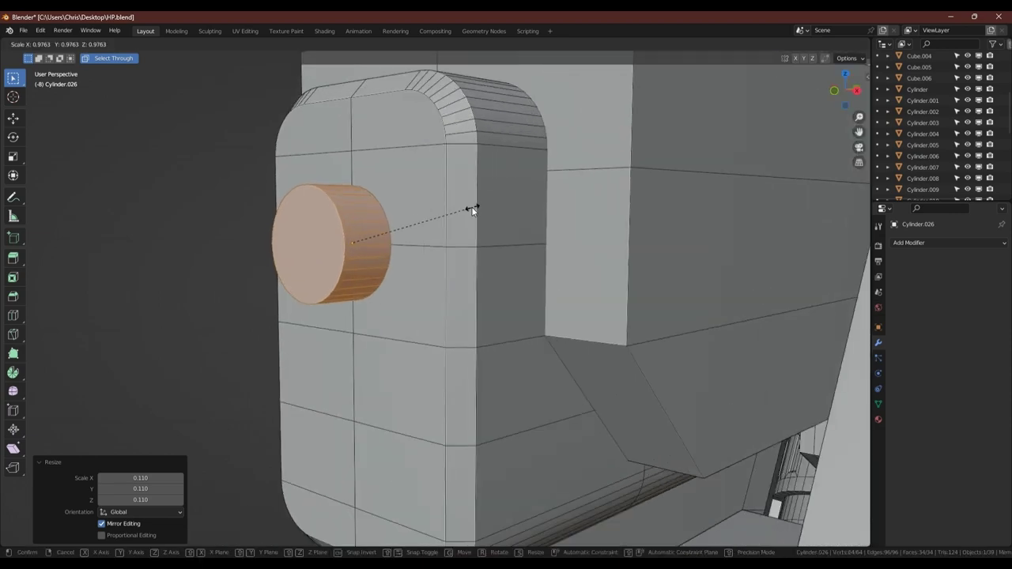
pyautogui.click(462, 208)
pyautogui.moveTo(462, 208); pyautogui.dragTo(372, 244, button='middle')
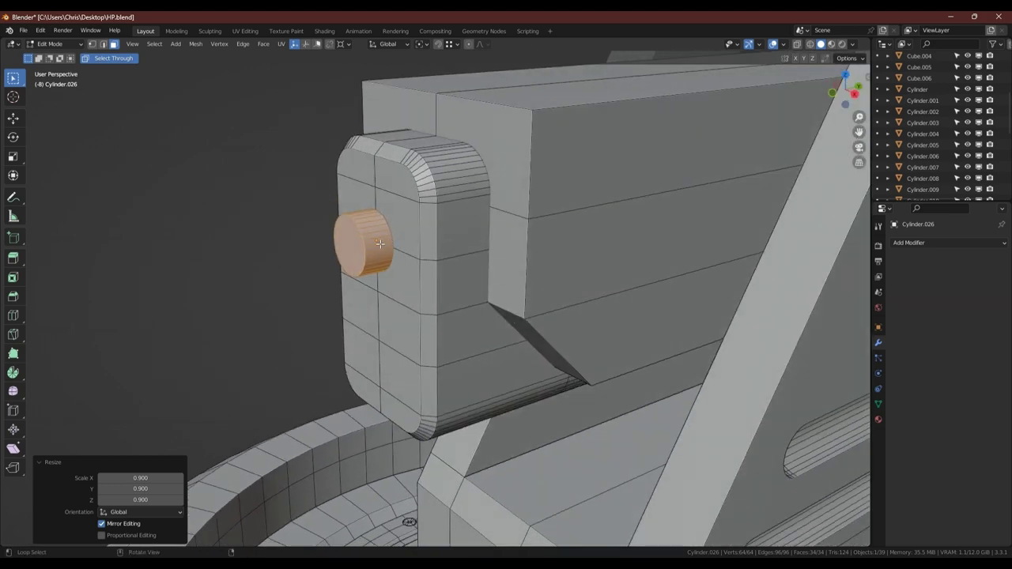
# Step: Select only the cylinder's rear cap and move it about 0.13 m along Y, deeper into the block
pyautogui.click(357, 242)
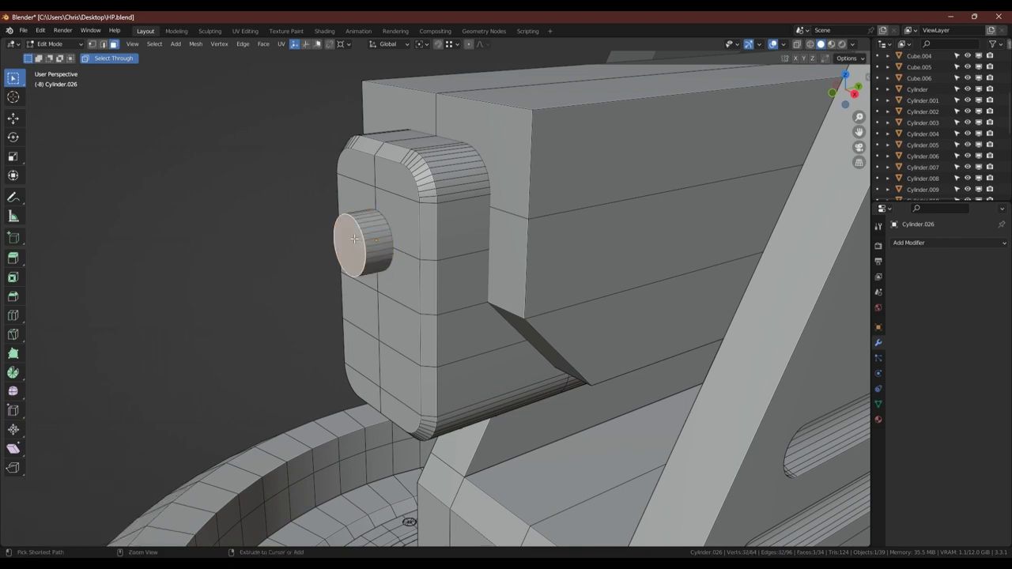
pyautogui.press('ctrl+KP_Add')
pyautogui.hotkey('ctrl', 'i')
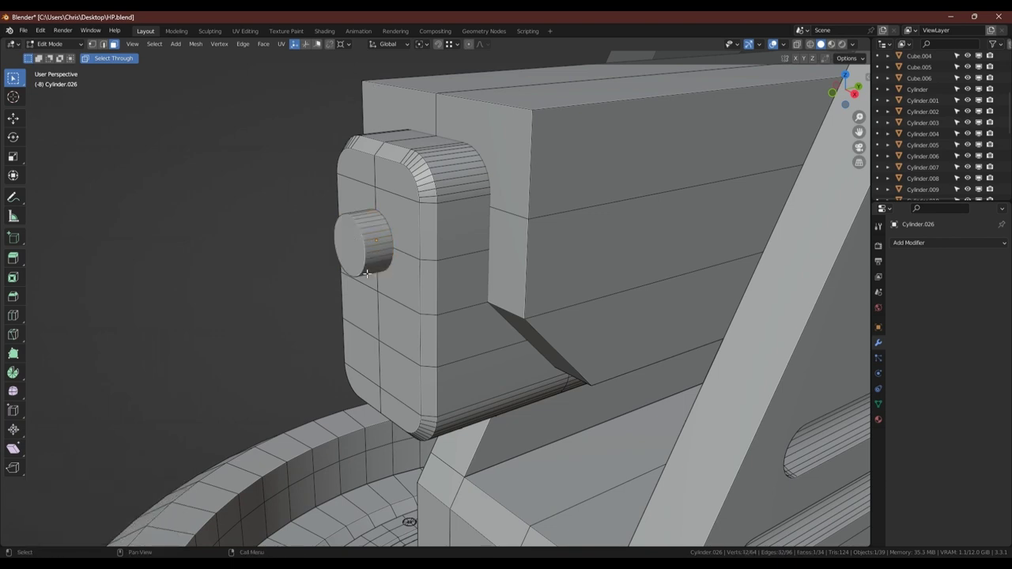
pyautogui.press('g')
pyautogui.press('y')
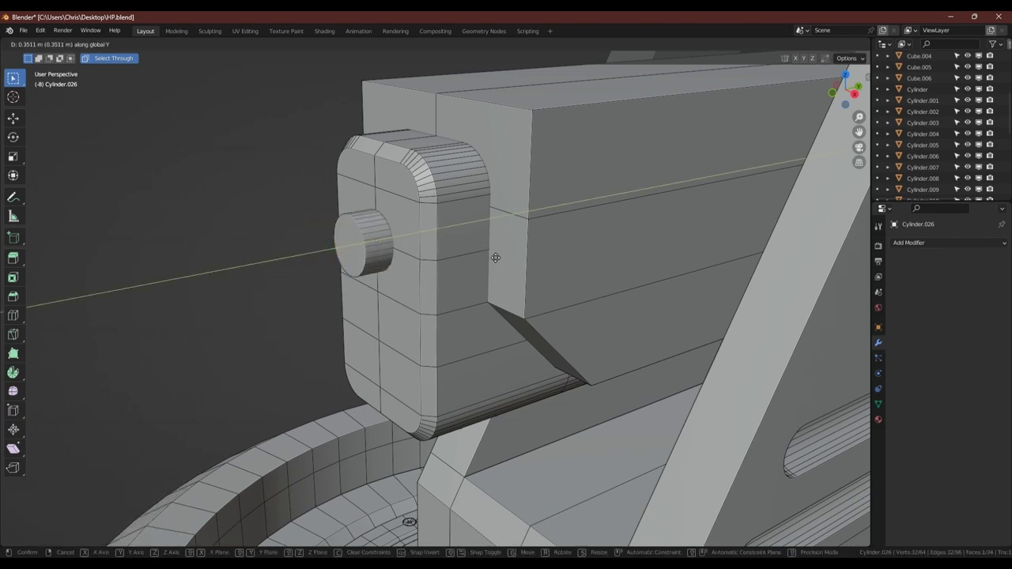
pyautogui.click(527, 317)
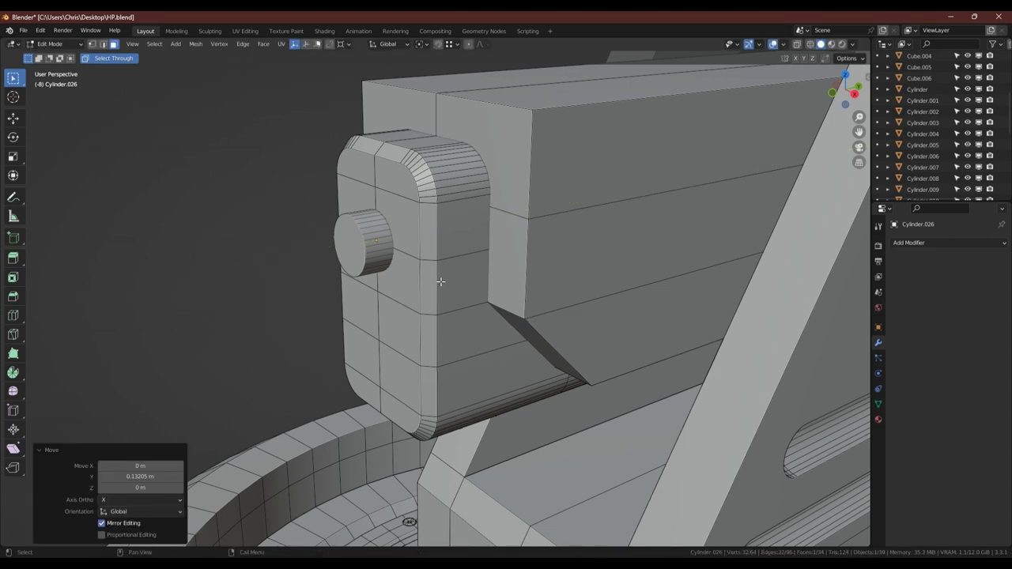
# Step: Duplicate the whole cylinder mesh straight down along Z to the lower half of the block's front face and leave Edit Mode
pyautogui.moveTo(396, 316); pyautogui.dragTo(395, 289, button='middle')
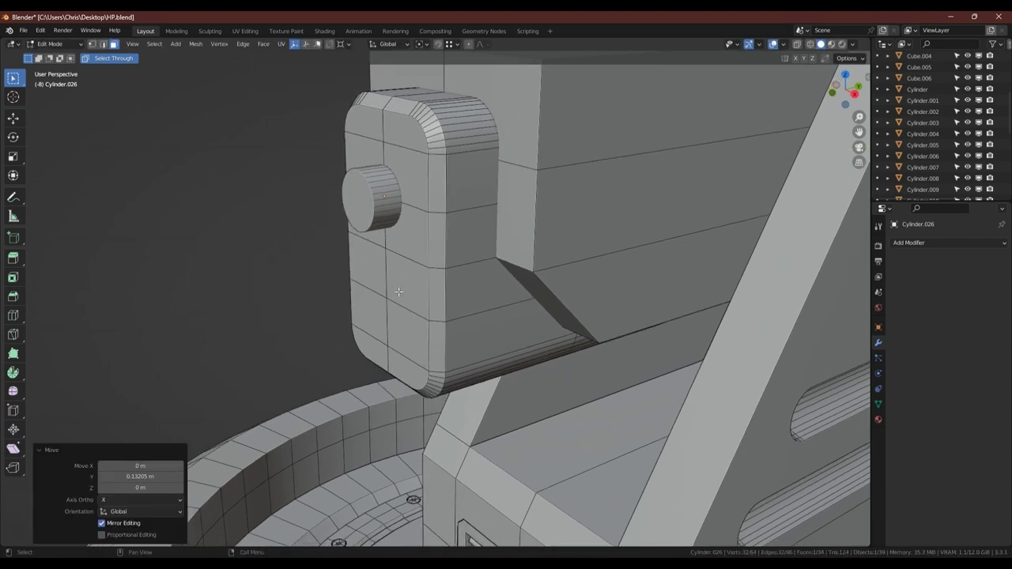
pyautogui.press('Tab')
pyautogui.press('Tab')
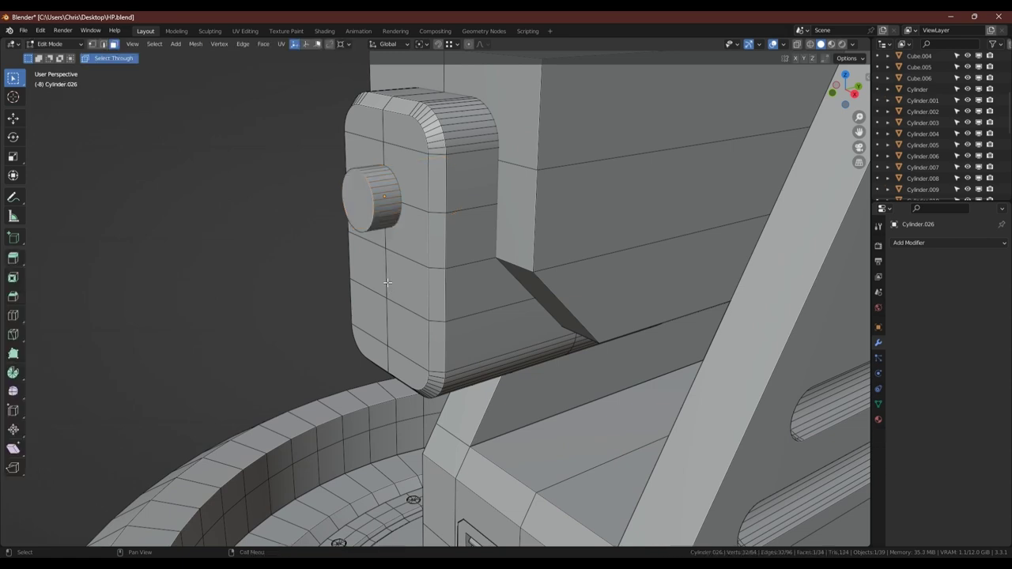
pyautogui.press('a')
pyautogui.moveTo(391, 283); pyautogui.dragTo(403, 271, button='middle')
pyautogui.hotkey('shift', 'd')
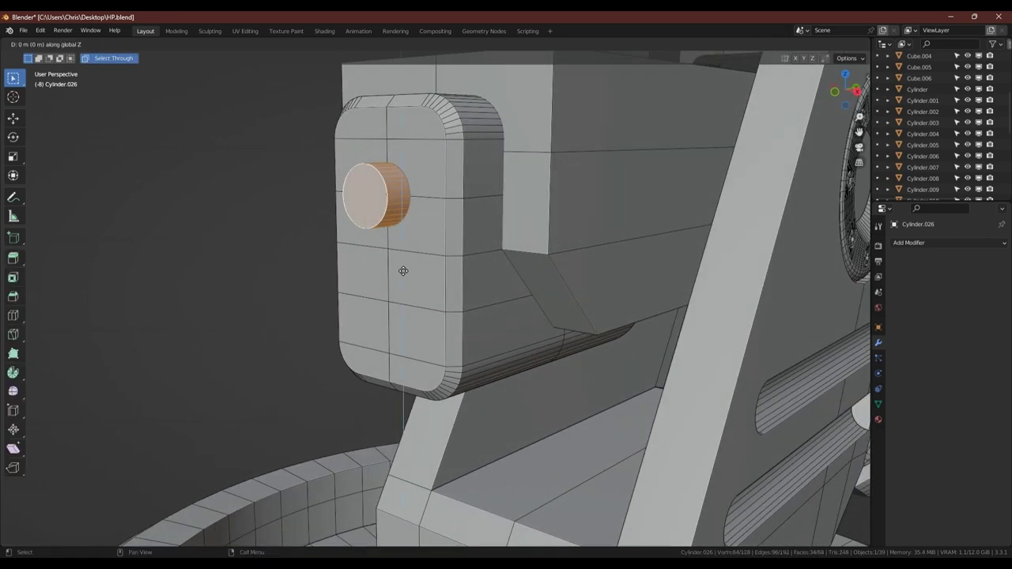
pyautogui.click(435, 310)
pyautogui.press('Tab')
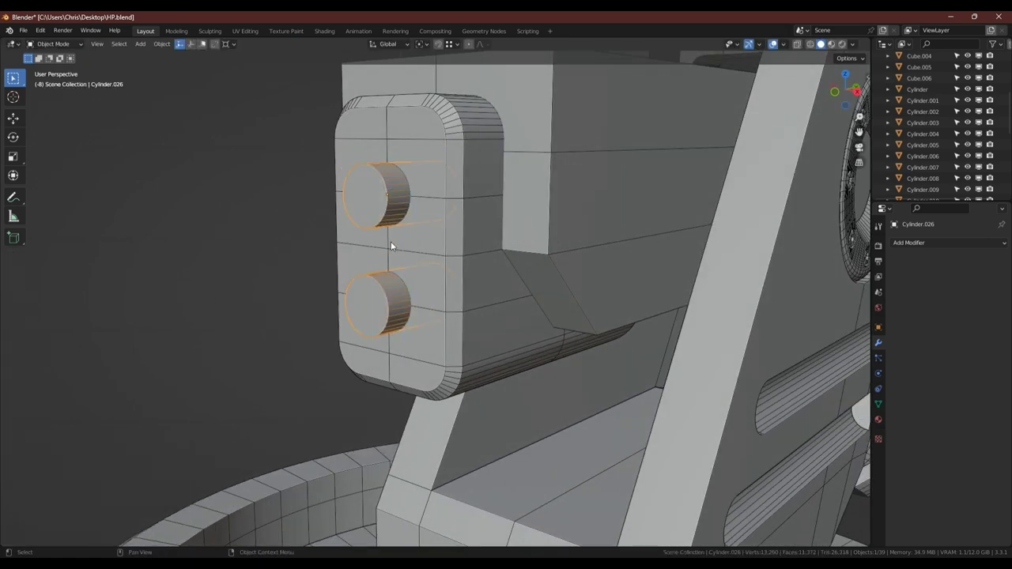
# Step: Hide the wireframe overlay, cut both cylinders from the rounded block with a Brush Boolean Difference, and apply all Booleans
pyautogui.hotkey('shift', 'w')
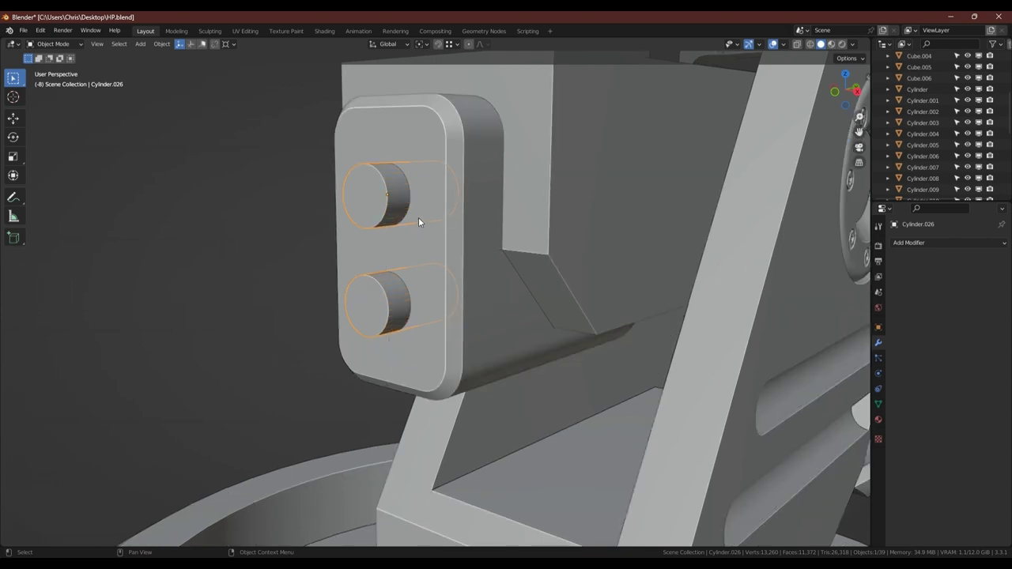
pyautogui.keyDown('shift'); pyautogui.click(463, 151); pyautogui.keyUp('shift')
pyautogui.hotkey('ctrl', 'shift', 'b')
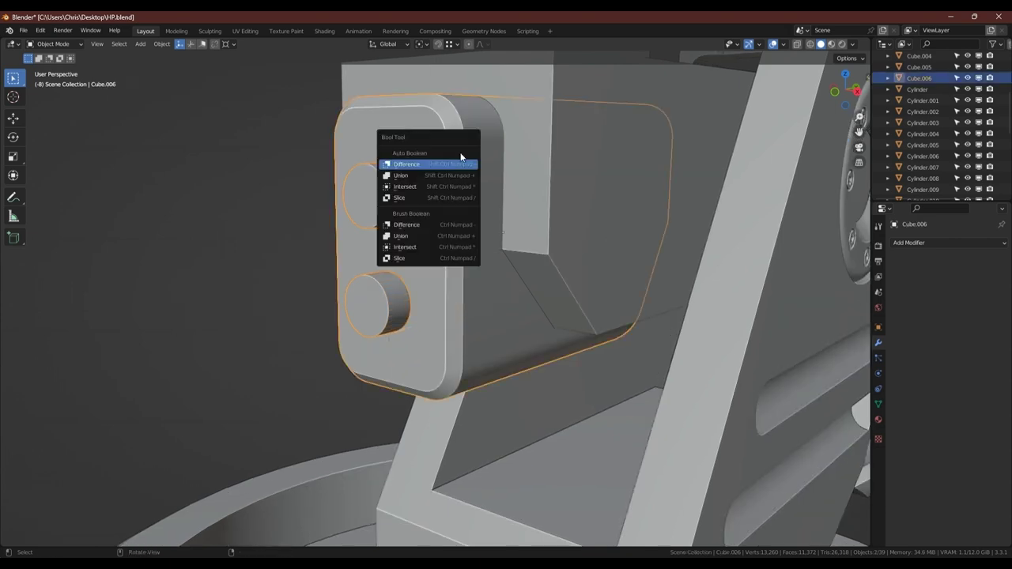
pyautogui.click(414, 226)
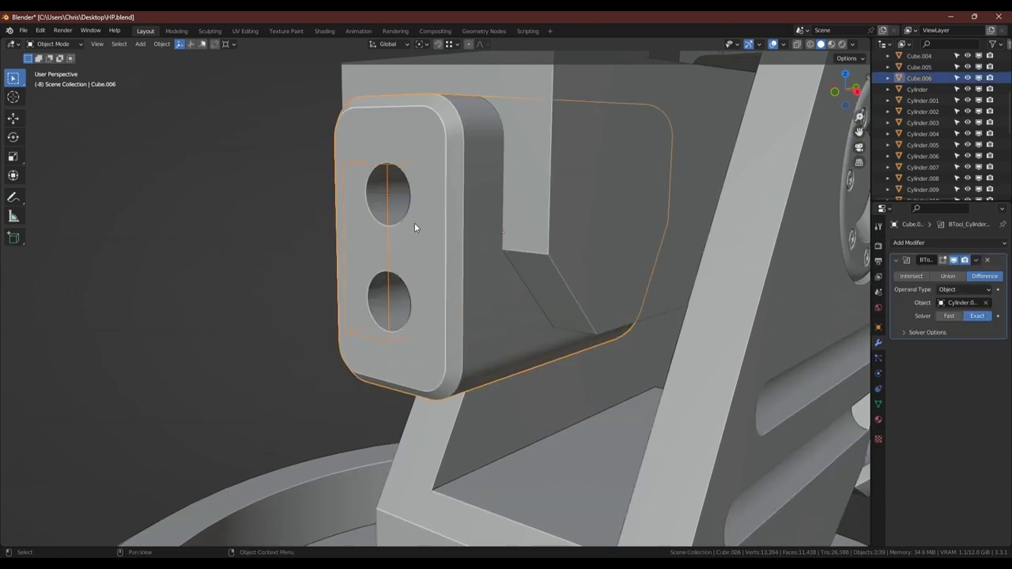
pyautogui.hotkey('ctrl', 'shift', 'b')
pyautogui.click(391, 329)
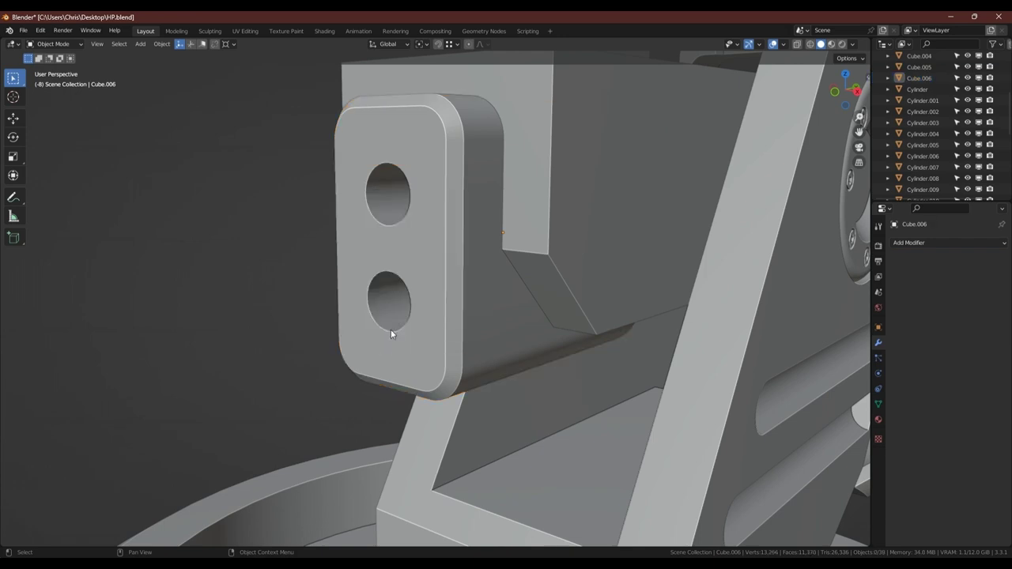
# Step: Delete the inner end faces of both round holes in the block
pyautogui.moveTo(391, 329); pyautogui.dragTo(419, 295, button='middle')
pyautogui.press('Tab')
pyautogui.hotkey('alt', 'a')
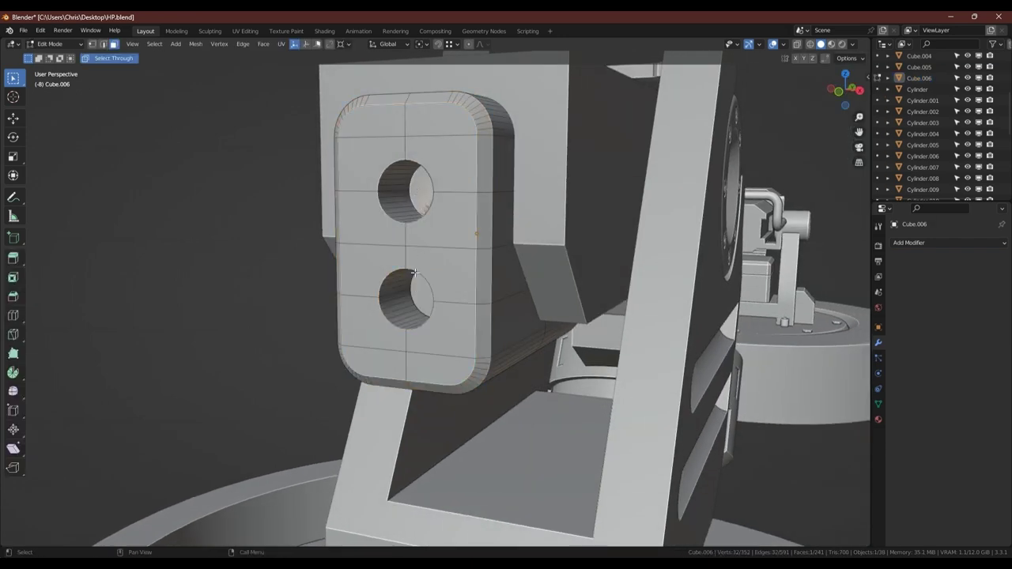
pyautogui.keyDown('shift'); pyautogui.click(420, 297); pyautogui.keyUp('shift')
pyautogui.press('x')
pyautogui.press('f')
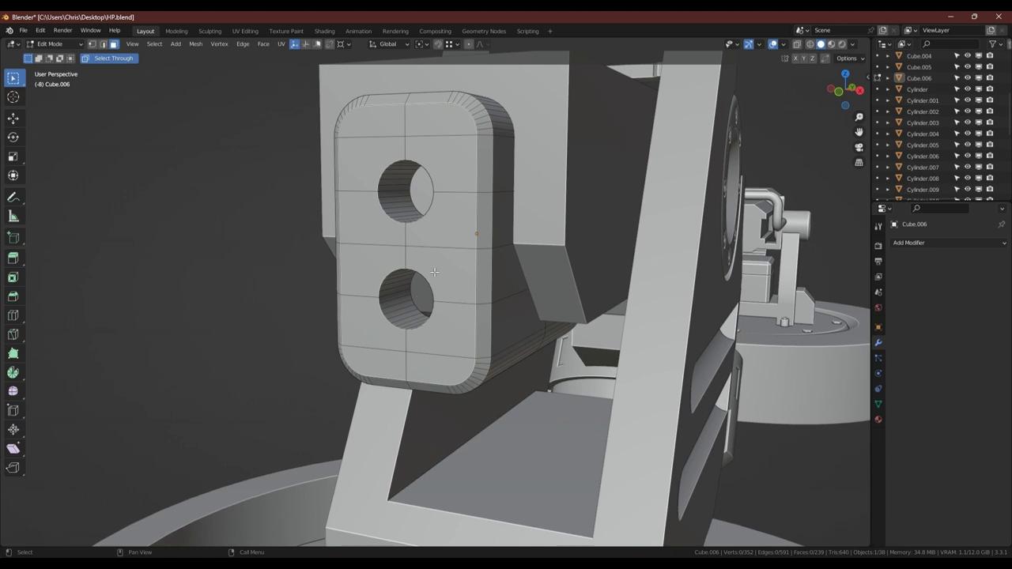
# Step: Select all of the block's vertices and merge them by distance
pyautogui.keyDown('alt'); pyautogui.click(402, 312); pyautogui.keyUp('alt')
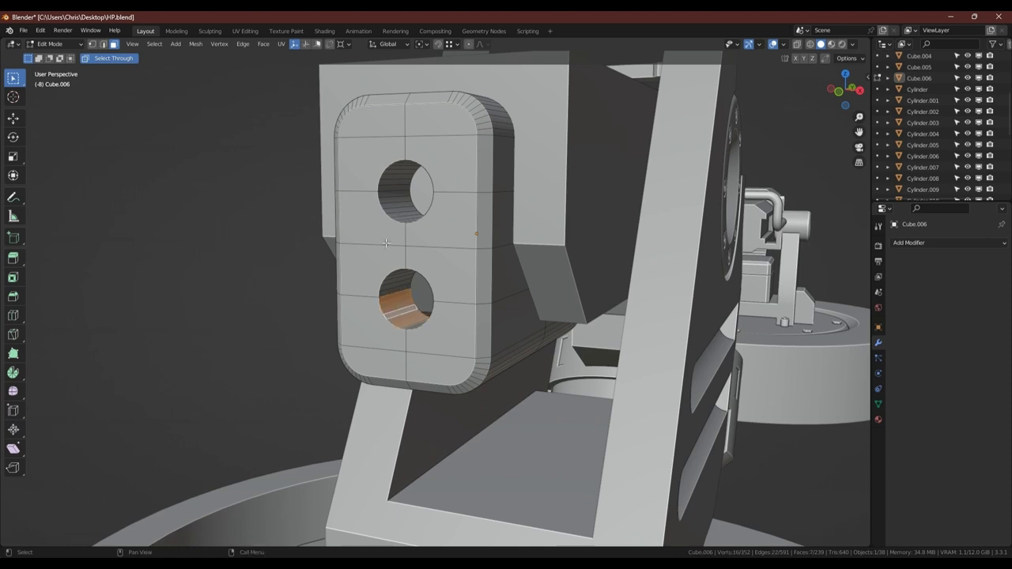
pyautogui.moveTo(402, 312); pyautogui.dragTo(405, 274, button='middle')
pyautogui.press('1')
pyautogui.press('a')
pyautogui.press('m')
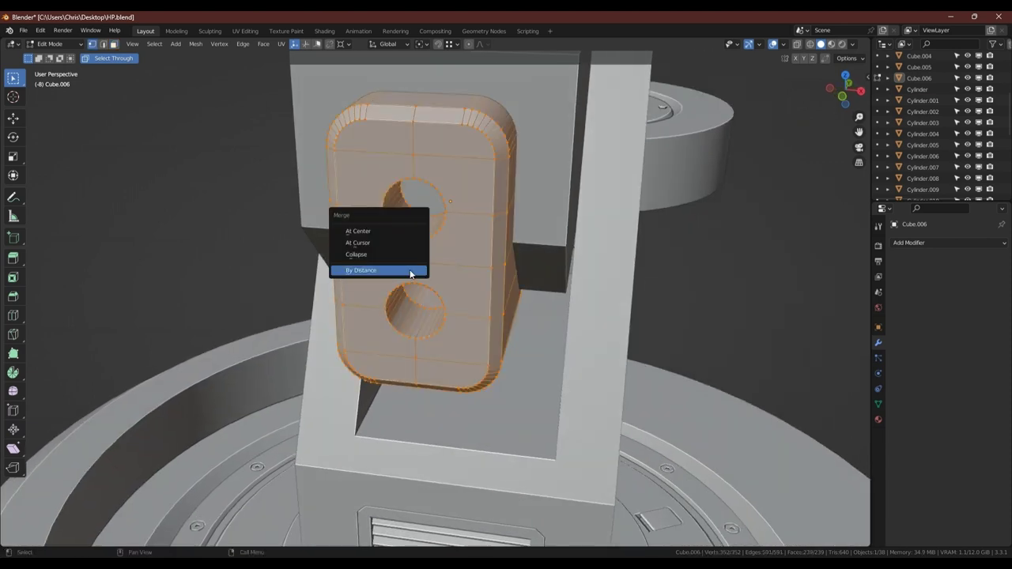
pyautogui.click(410, 271)
# Step: Select the wall face loops of both holes, duplicate them in place and separate the copy into its own object
pyautogui.press('3')
pyautogui.hotkey('alt', 'a')
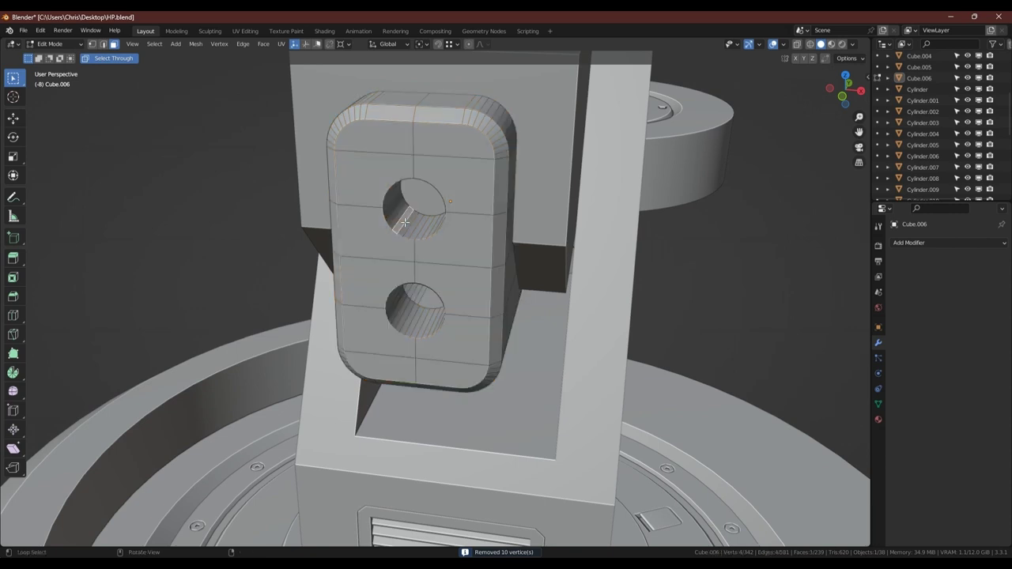
pyautogui.keyDown('alt'); pyautogui.click(405, 222); pyautogui.keyUp('alt')
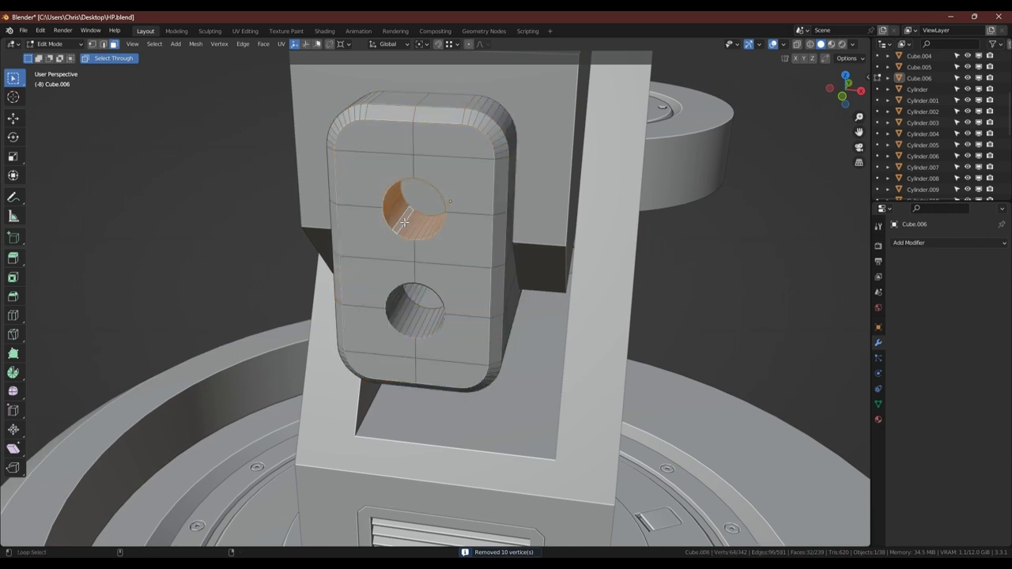
pyautogui.keyDown('alt'); pyautogui.keyDown('shift'); pyautogui.click(406, 316); pyautogui.keyUp('shift'); pyautogui.keyUp('alt')
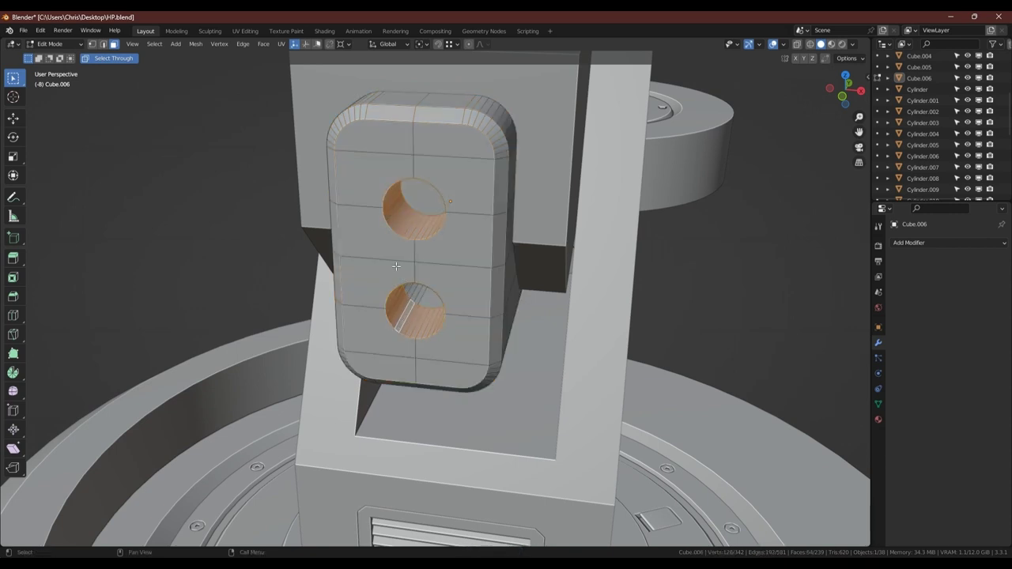
pyautogui.moveTo(396, 266); pyautogui.dragTo(379, 247, button='middle')
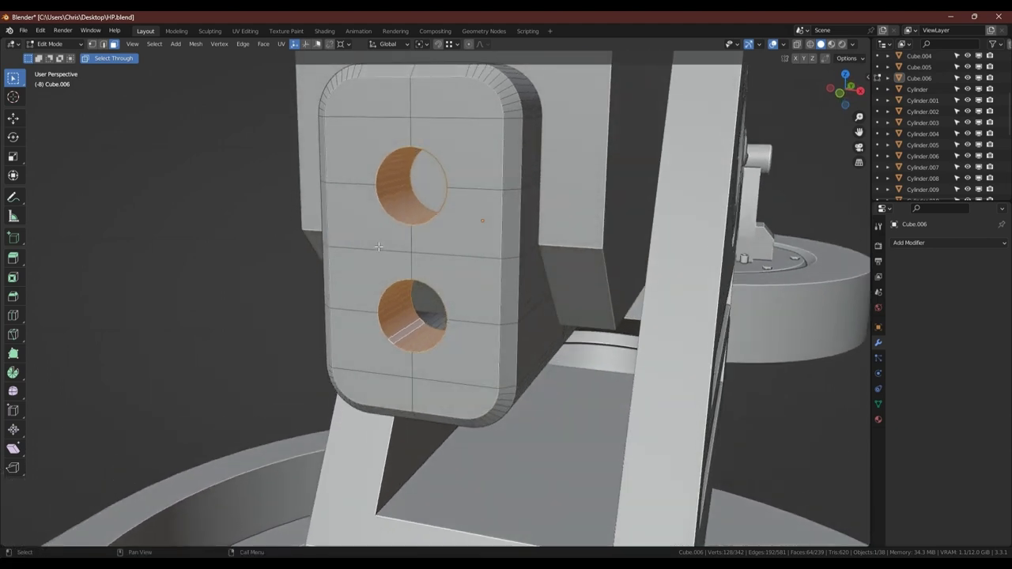
pyautogui.hotkey('shift', 'd')
pyautogui.rightClick(169, 189)
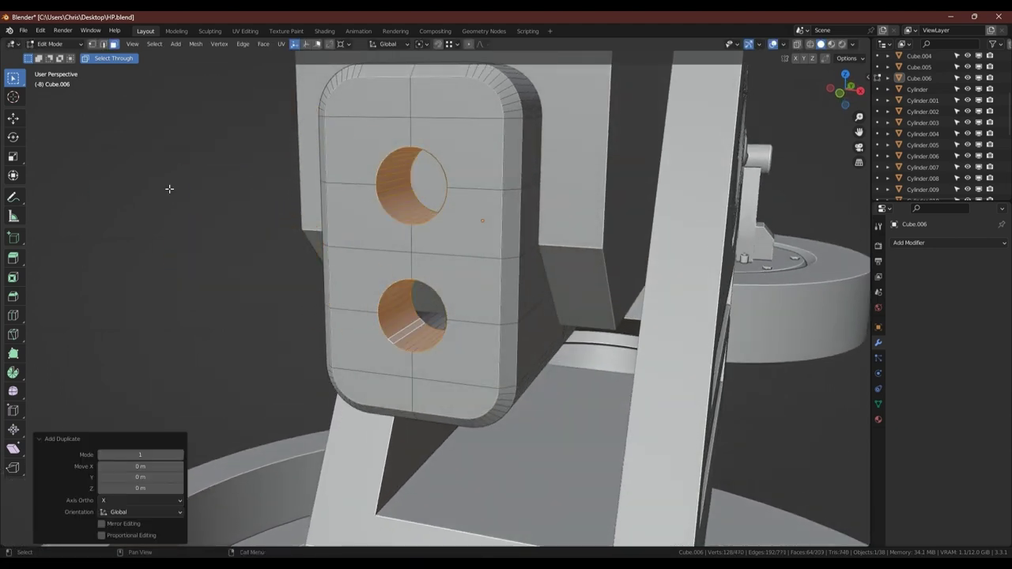
pyautogui.press('p')
pyautogui.click(169, 189)
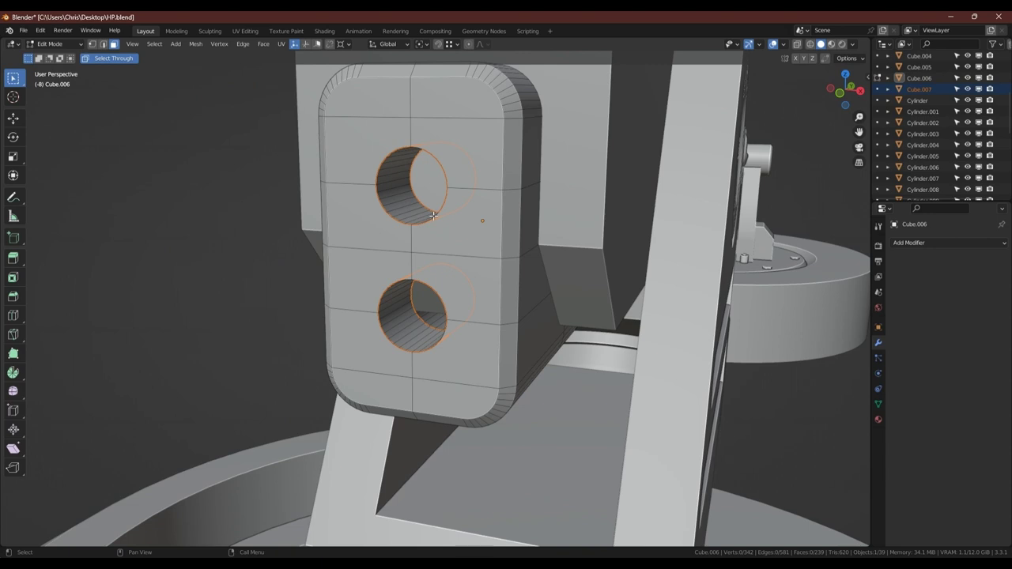
# Step: Flip the normals of all faces on the separated hole-wall object
pyautogui.press('Tab')
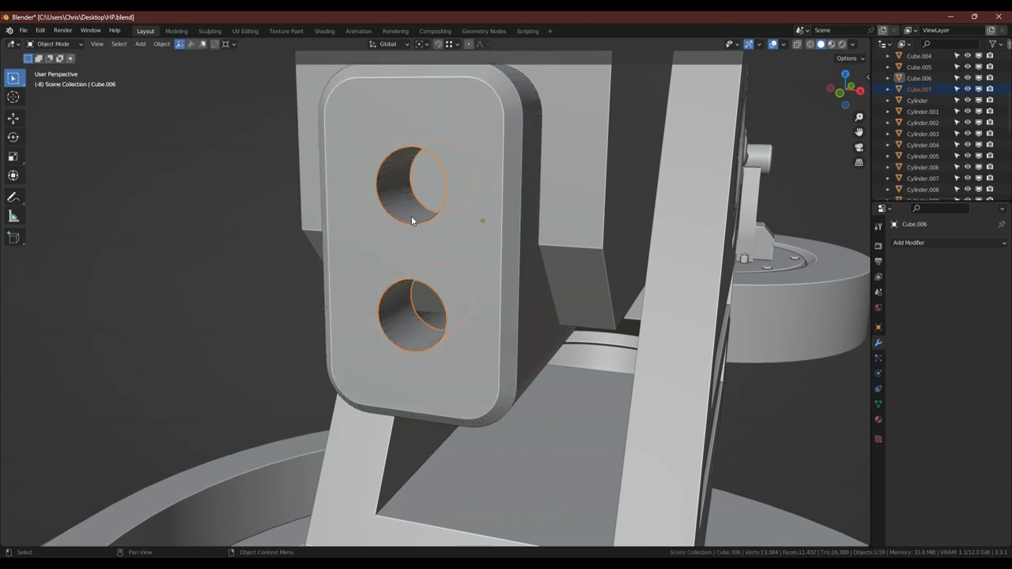
pyautogui.click(411, 216)
pyautogui.press('Tab')
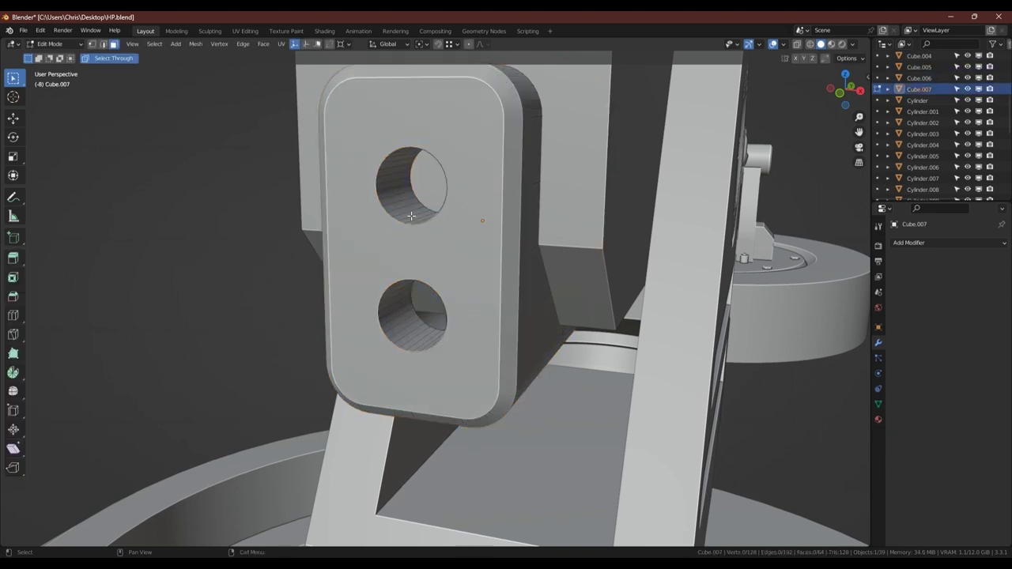
pyautogui.press('a')
pyautogui.hotkey('alt', 'n')
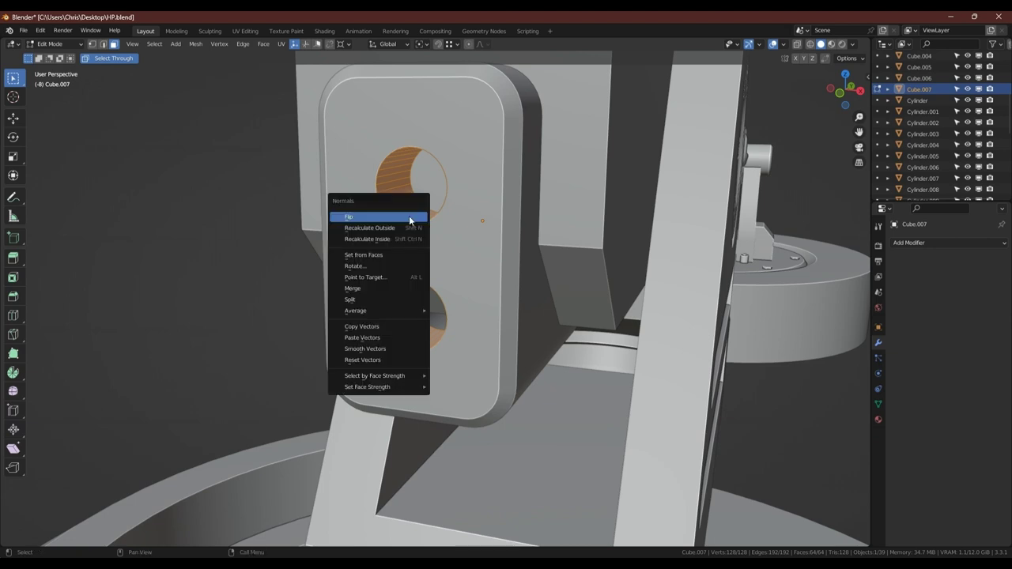
pyautogui.click(409, 219)
# Step: Fill the front opening of both tubes with a face
pyautogui.keyDown('alt'); pyautogui.click(380, 216); pyautogui.keyUp('alt')
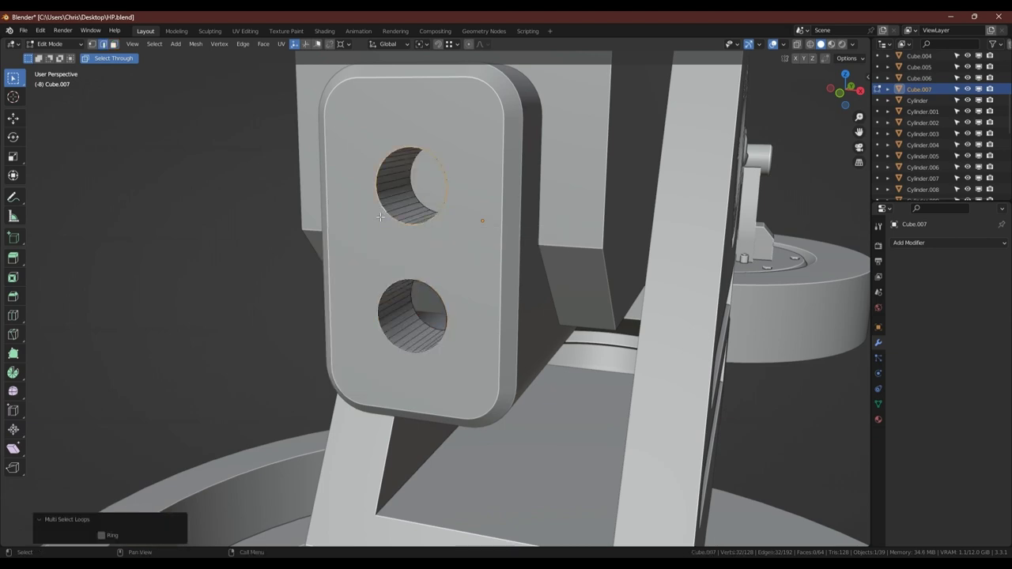
pyautogui.press('f')
pyautogui.keyDown('alt'); pyautogui.click(382, 284); pyautogui.keyUp('alt')
pyautogui.press('f')
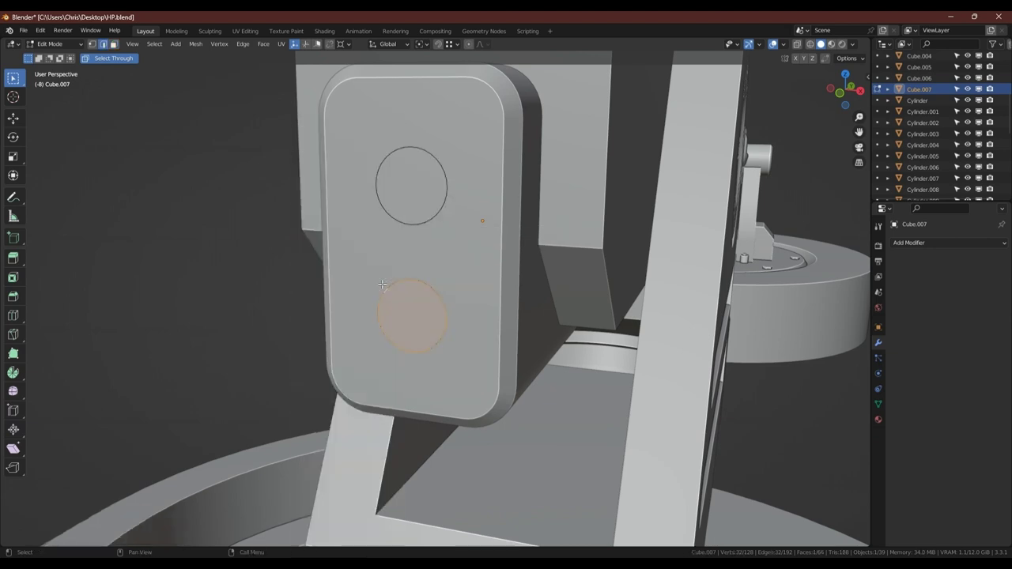
# Step: Inset the front cap faces of both tubes by about 0.05 m
pyautogui.keyDown('shift'); pyautogui.click(408, 201); pyautogui.keyUp('shift')
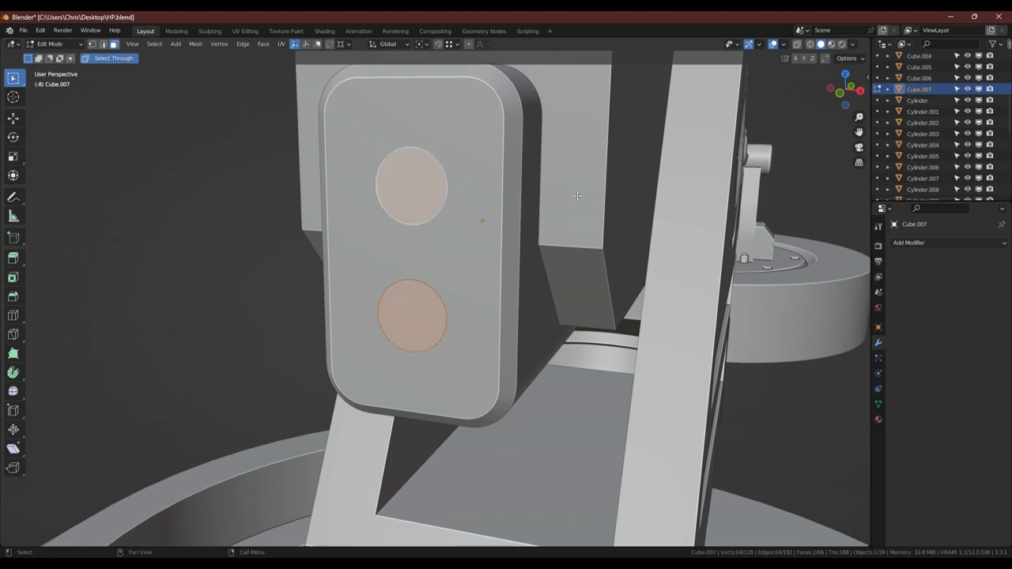
pyautogui.press('i')
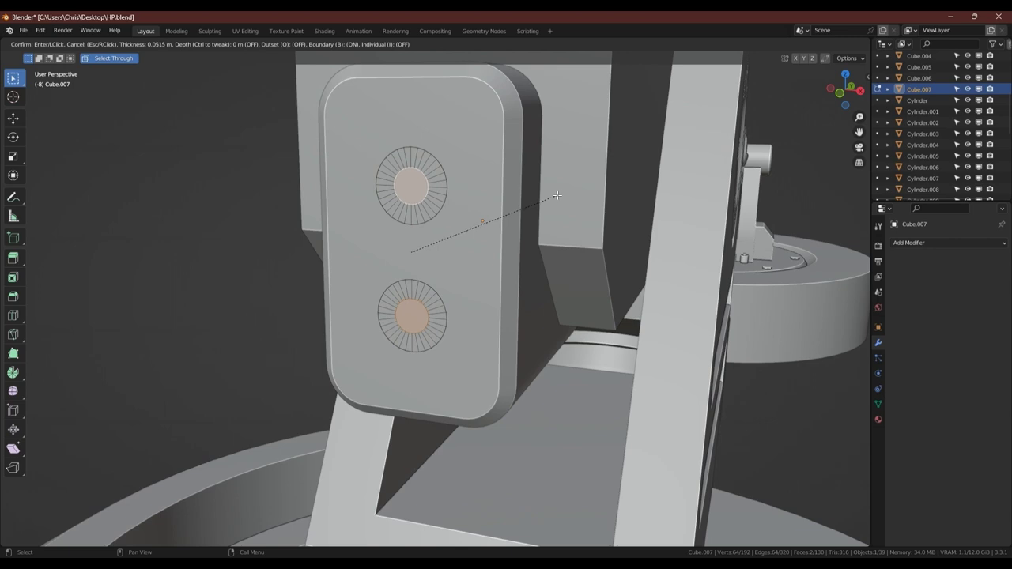
pyautogui.click(557, 195)
# Step: Extrude the two inner faces about 0.23 m inward as barrel bores and shift them about -0.008 m along Y
pyautogui.moveTo(557, 195); pyautogui.dragTo(447, 204, button='middle')
pyautogui.press('e')
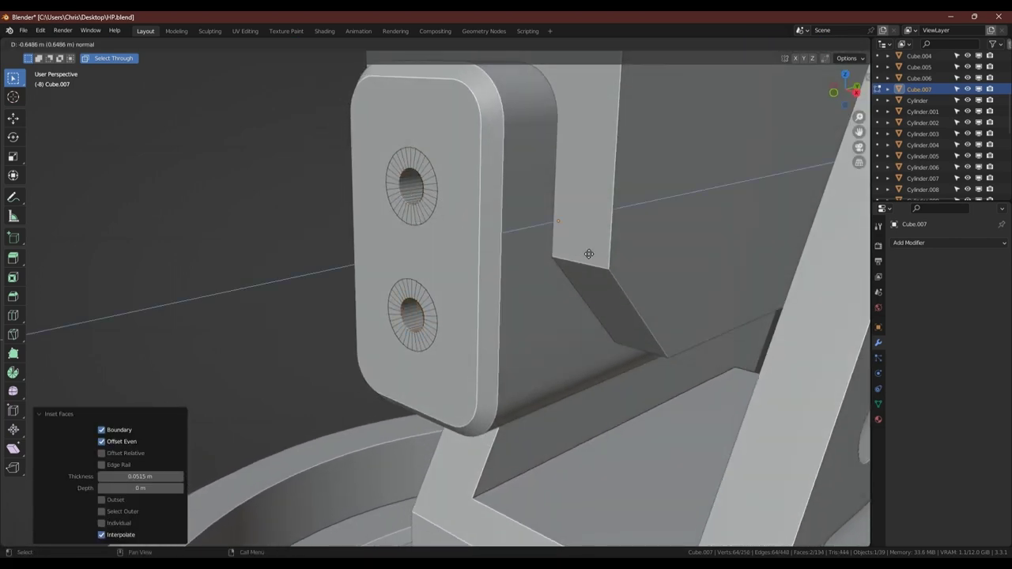
pyautogui.click(480, 223)
pyautogui.moveTo(490, 216); pyautogui.dragTo(560, 189, button='middle')
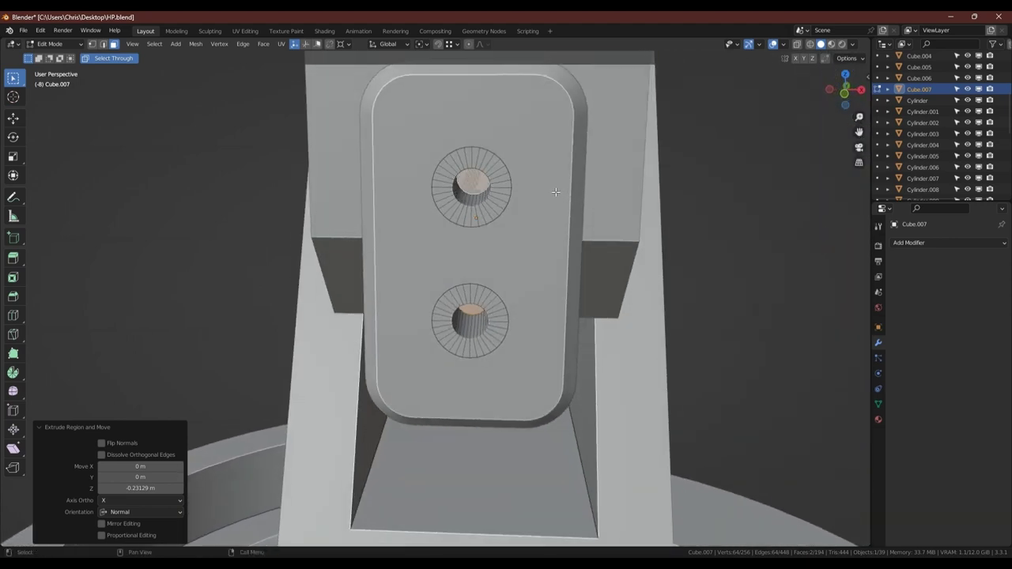
pyautogui.press('g')
pyautogui.press('y')
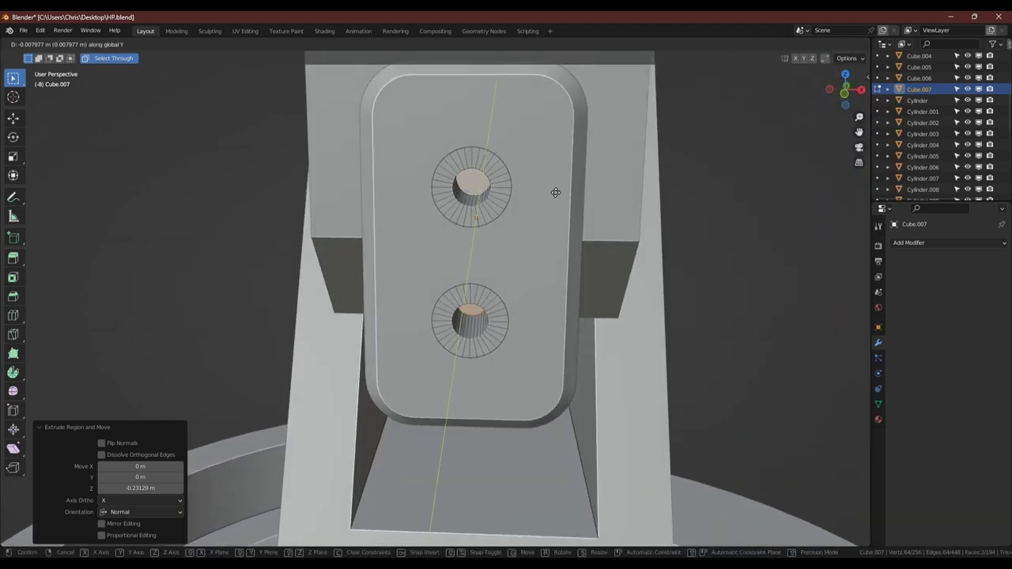
pyautogui.click(556, 192)
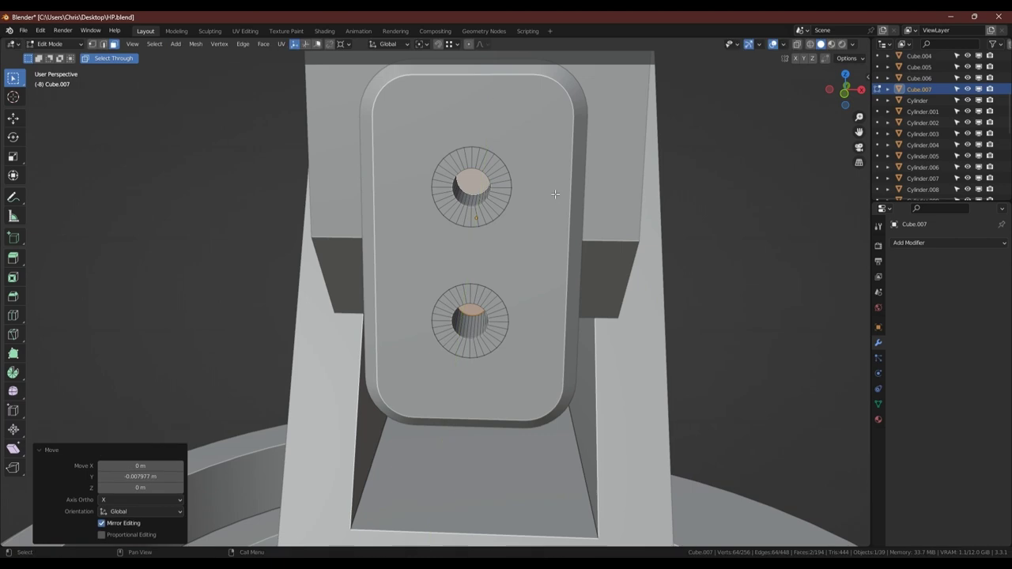
# Step: Bevel the inner and outer boundary edges of both barrel rings by about 0.011 m with 6 segments
pyautogui.keyDown('alt'); pyautogui.click(492, 208); pyautogui.keyUp('alt')
pyautogui.keyDown('alt'); pyautogui.keyDown('shift'); pyautogui.click(484, 293); pyautogui.keyUp('shift'); pyautogui.keyUp('alt')
pyautogui.keyDown('shift'); pyautogui.moveTo(440, 225); pyautogui.dragTo(478, 272, button='middle'); pyautogui.keyUp('shift')
pyautogui.scroll(1, 548, 349)
pyautogui.keyDown('shift'); pyautogui.moveTo(549, 346); pyautogui.dragTo(465, 336, button='middle'); pyautogui.keyUp('shift')
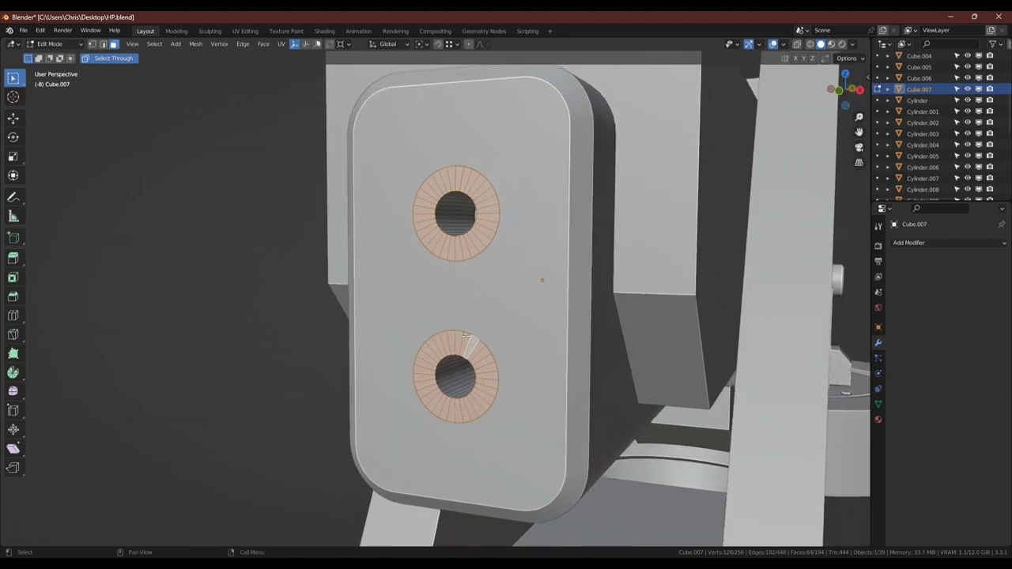
pyautogui.press('q')
pyautogui.click(524, 318)
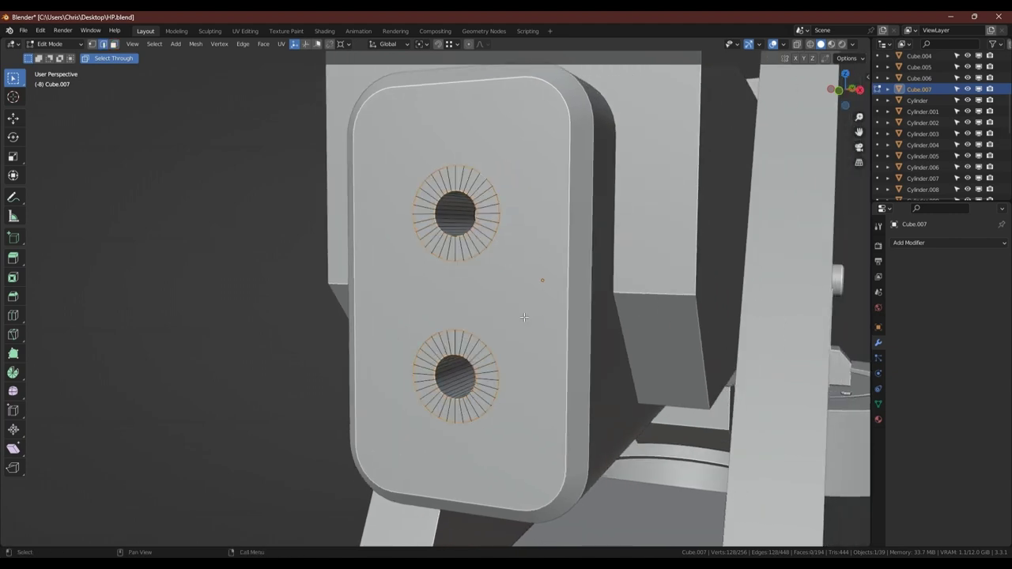
pyautogui.hotkey('ctrl', 'b')
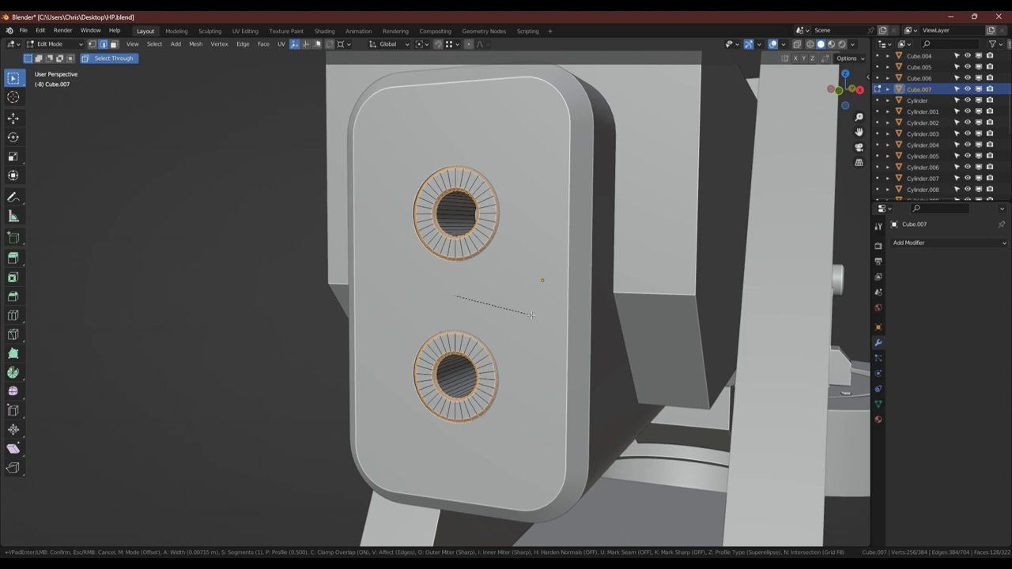
pyautogui.scroll(3, 530, 314)
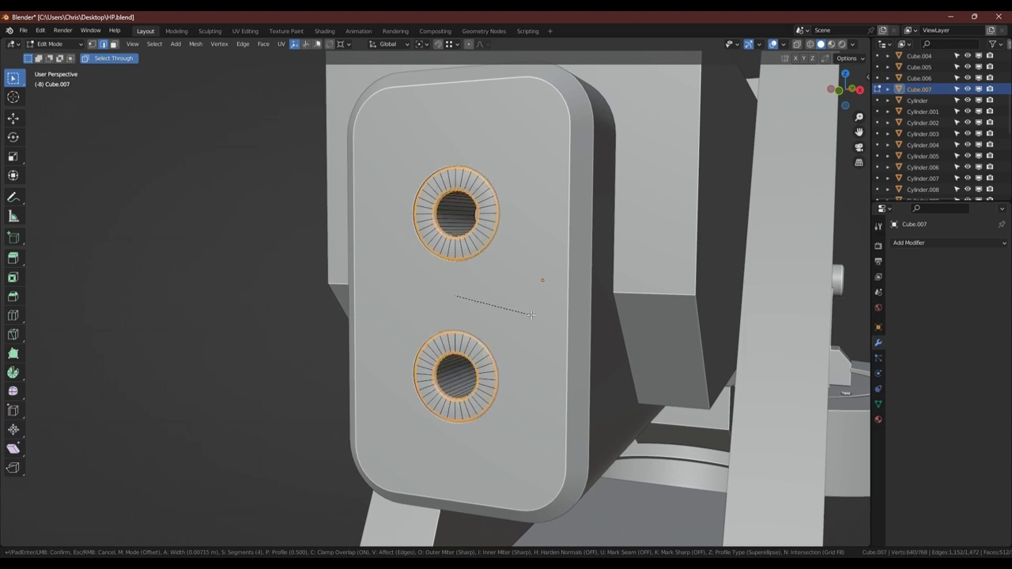
pyautogui.scroll(2, 530, 314)
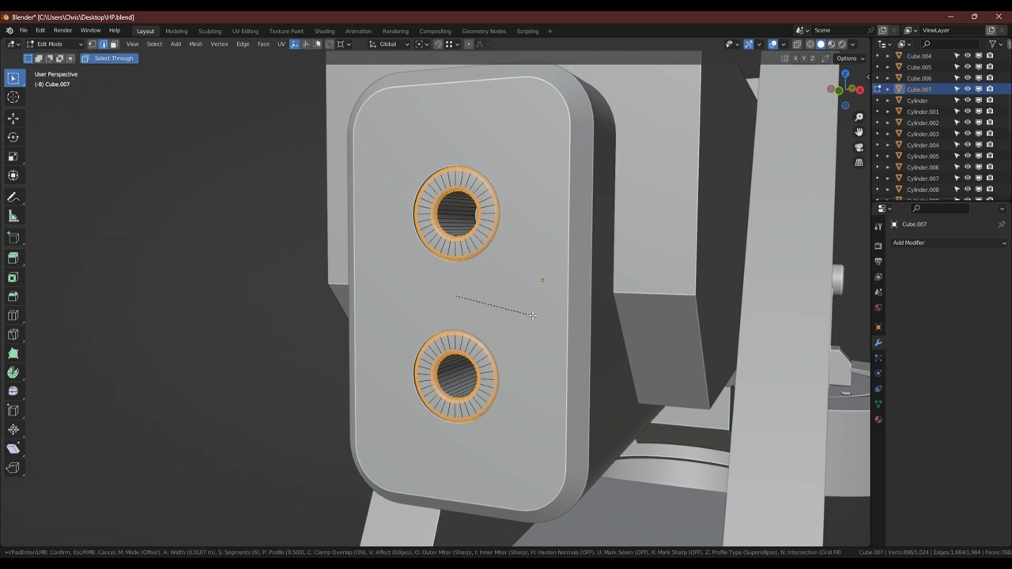
pyautogui.click(532, 315)
pyautogui.press('Tab')
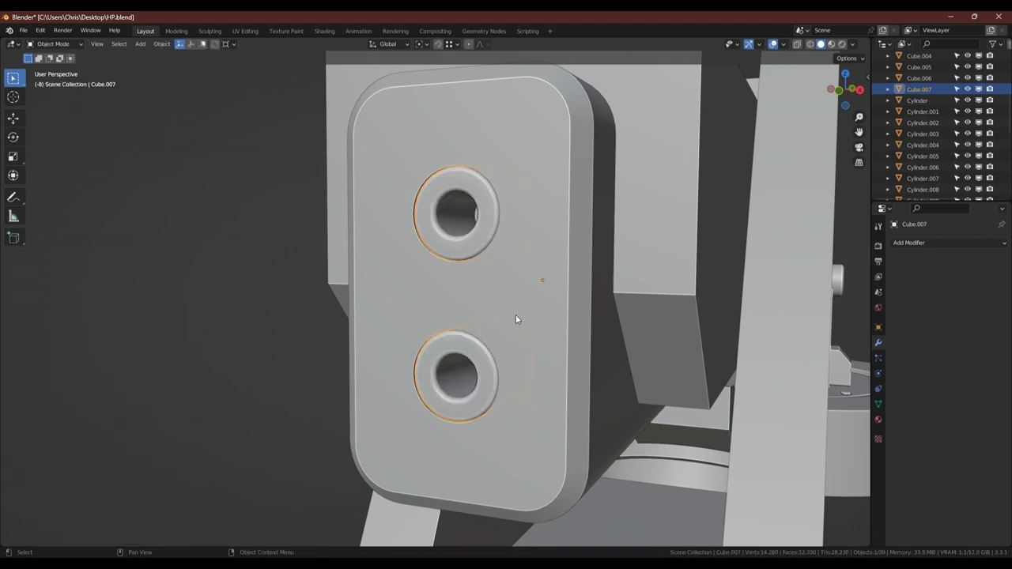
# Step: Isolate the turret's main body for mesh editing and dissolve the lengthwise centre edge loop of its front section
pyautogui.scroll(-3, 435, 307)
pyautogui.click(332, 325)
pyautogui.scroll(-2, 523, 359)
pyautogui.keyDown('shift'); pyautogui.moveTo(524, 359); pyautogui.dragTo(445, 293, button='middle'); pyautogui.keyUp('shift')
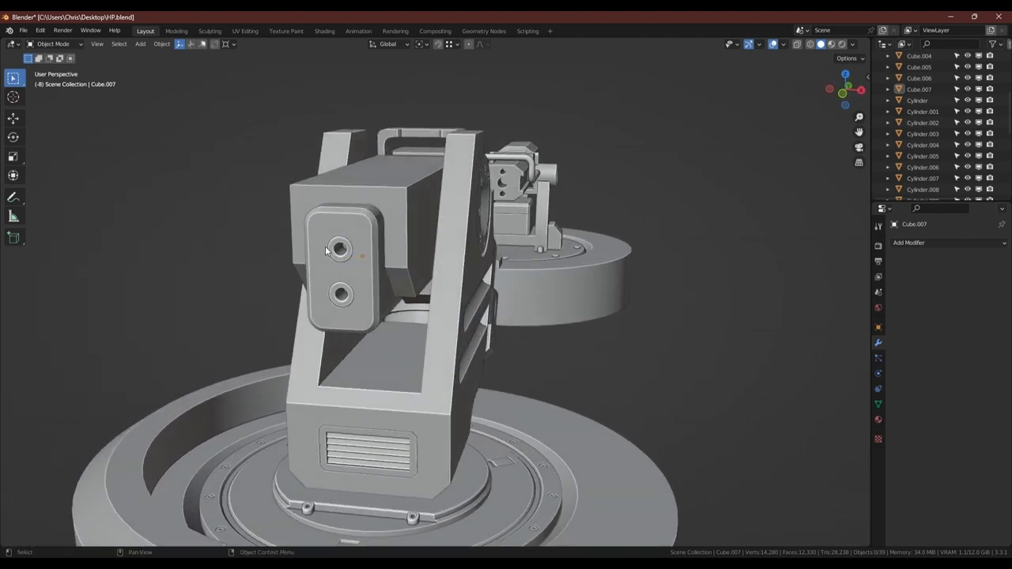
pyautogui.keyDown('shift'); pyautogui.moveTo(327, 250); pyautogui.dragTo(408, 254, button='middle'); pyautogui.keyUp('shift')
pyautogui.moveTo(491, 222); pyautogui.dragTo(418, 286, button='middle')
pyautogui.click(419, 264)
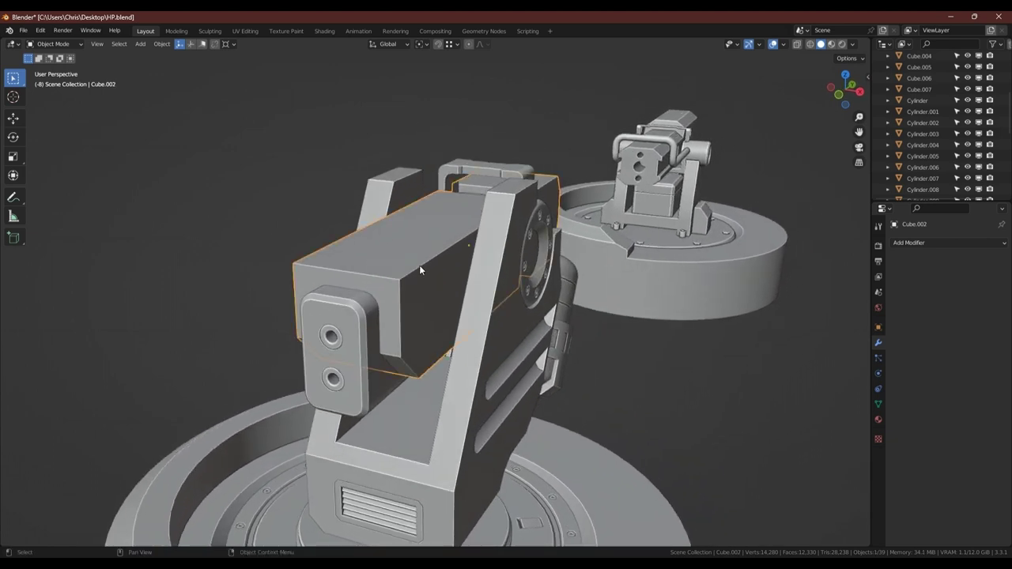
pyautogui.press('Tab')
pyautogui.hotkey('alt', 'a')
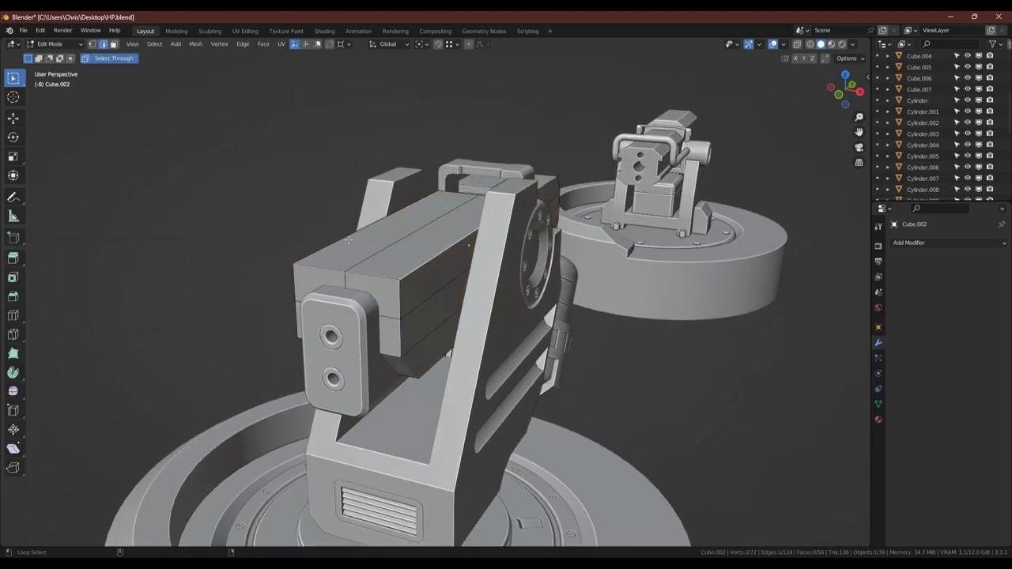
pyautogui.moveTo(362, 247); pyautogui.dragTo(402, 249, button='middle')
pyautogui.press('KP_Divide')
pyautogui.doubleClick(401, 249)
pyautogui.hotkey('ctrl', 'x')
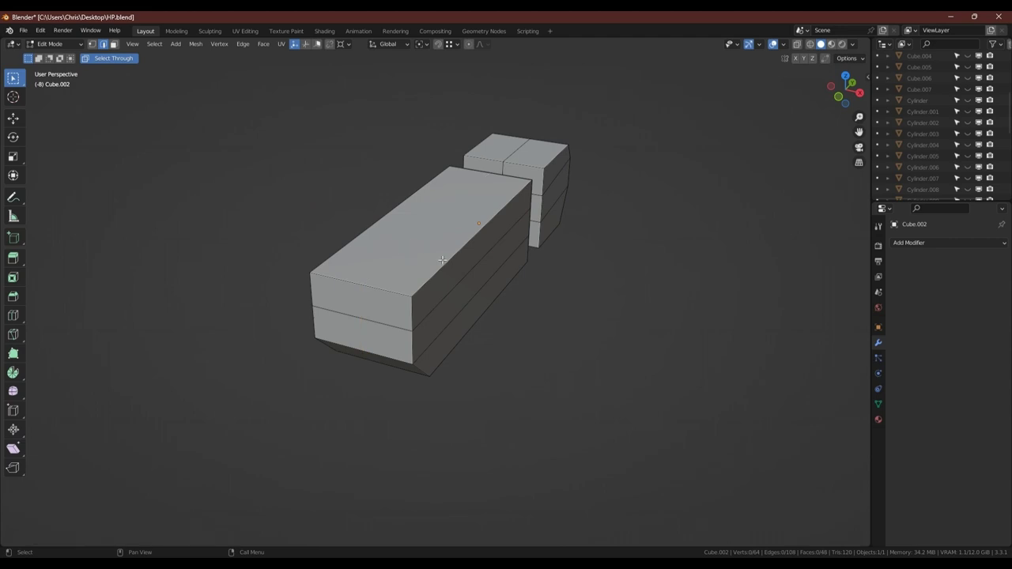
# Step: Add two evenly spaced lengthwise loop cuts to the front section and replace the rear section's centre loop with two loop cuts
pyautogui.hotkey('ctrl', 'r')
pyautogui.scroll(1, 370, 291)
pyautogui.click(369, 291)
pyautogui.rightClick(369, 291)
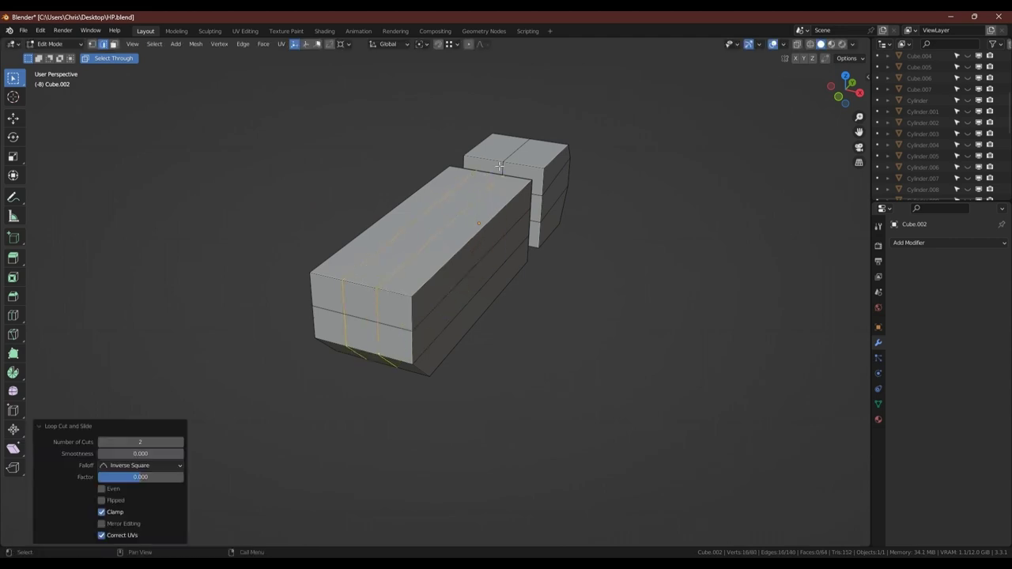
pyautogui.hotkey('ctrl', 'r')
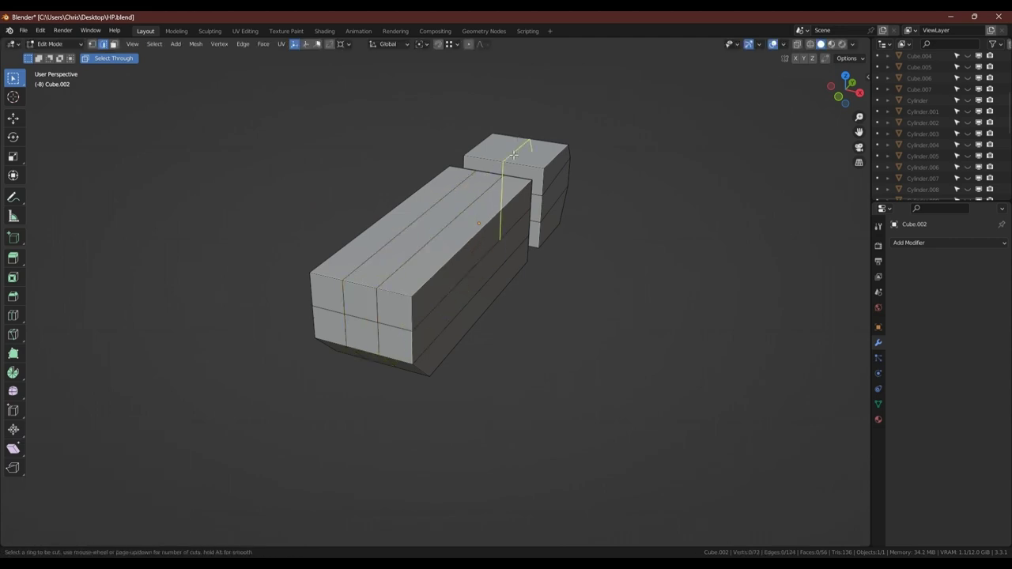
pyautogui.click(514, 155)
pyautogui.rightClick(448, 232)
# Step: Bevel the long upper side edges of both body sections by about 0.44 m with 6 segments
pyautogui.click(439, 264)
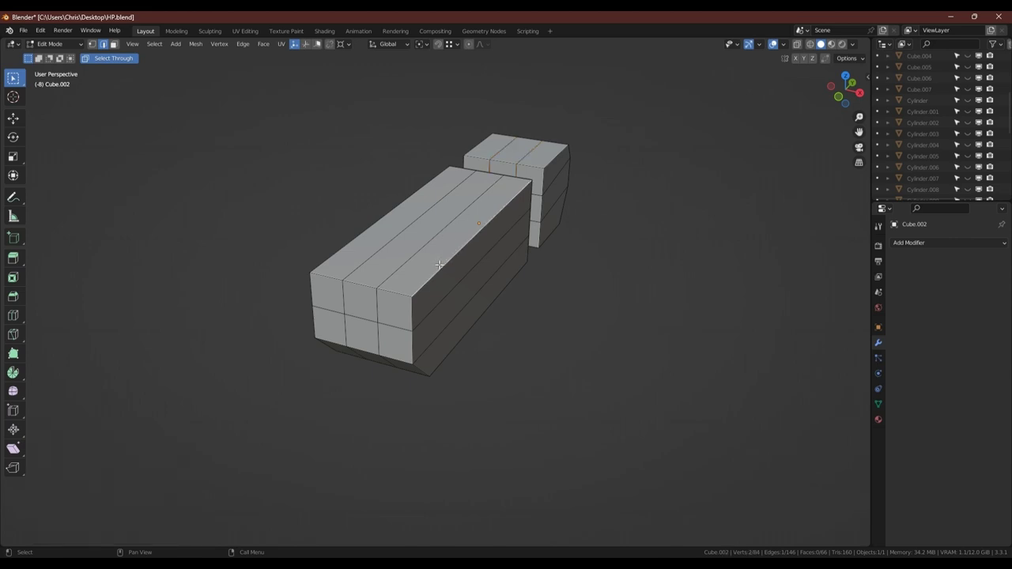
pyautogui.keyDown('shift'); pyautogui.click(382, 229); pyautogui.keyUp('shift')
pyautogui.moveTo(580, 169); pyautogui.dragTo(499, 230, button='middle')
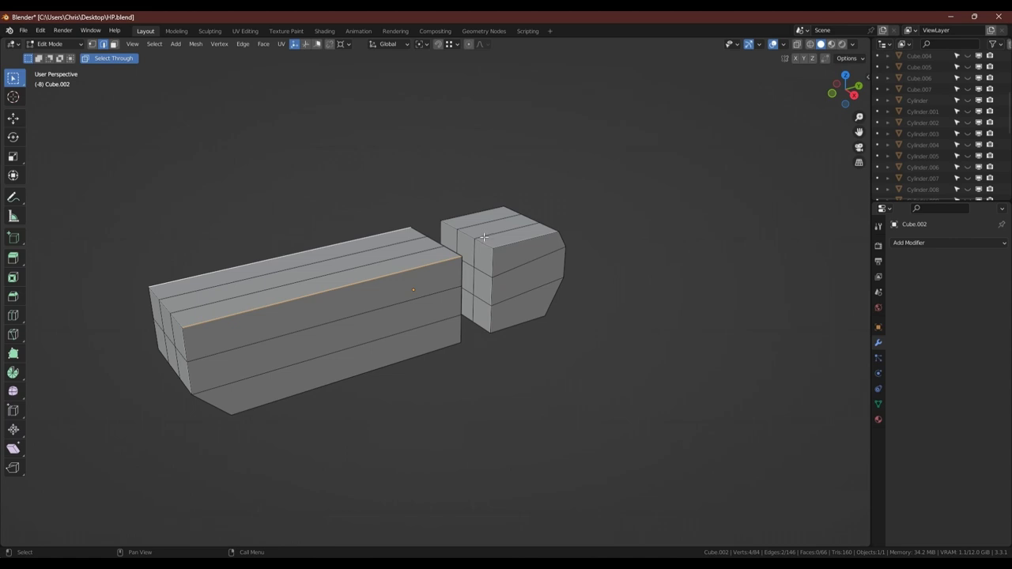
pyautogui.scroll(1, 484, 236)
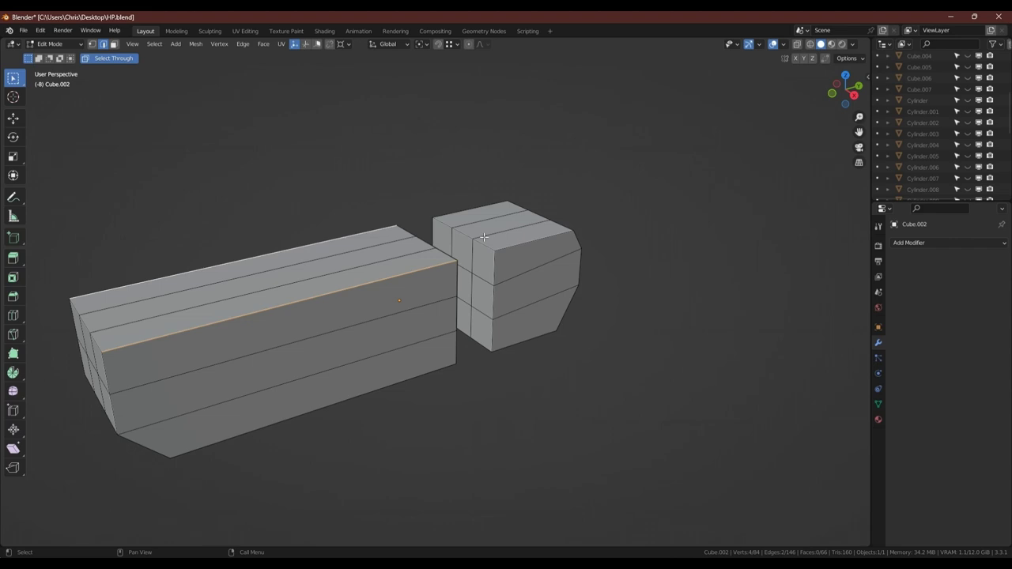
pyautogui.moveTo(484, 237); pyautogui.dragTo(463, 326, button='middle')
pyautogui.keyDown('shift'); pyautogui.click(468, 379); pyautogui.keyUp('shift')
pyautogui.keyDown('shift'); pyautogui.click(539, 322); pyautogui.keyUp('shift')
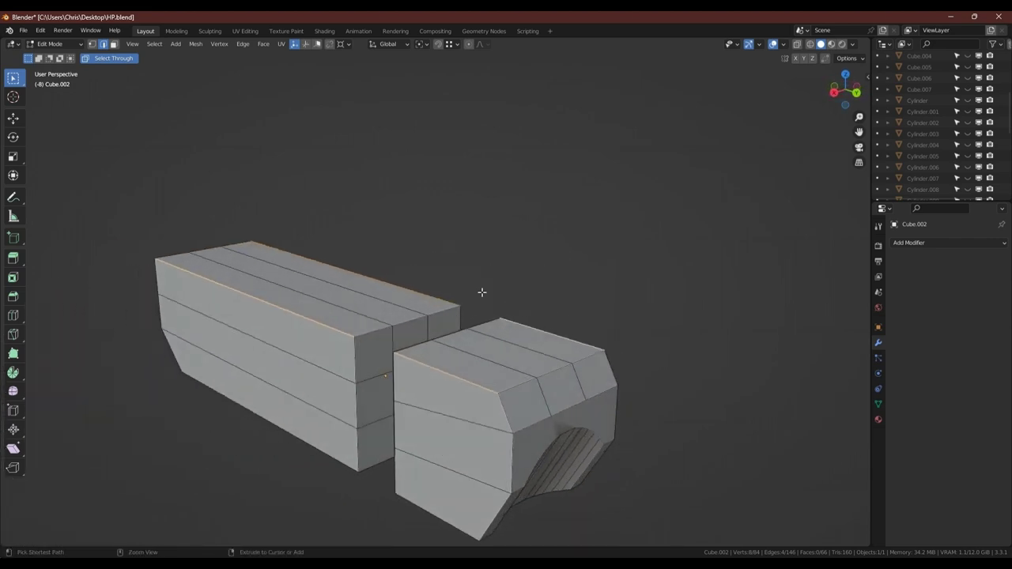
pyautogui.hotkey('ctrl', 'b')
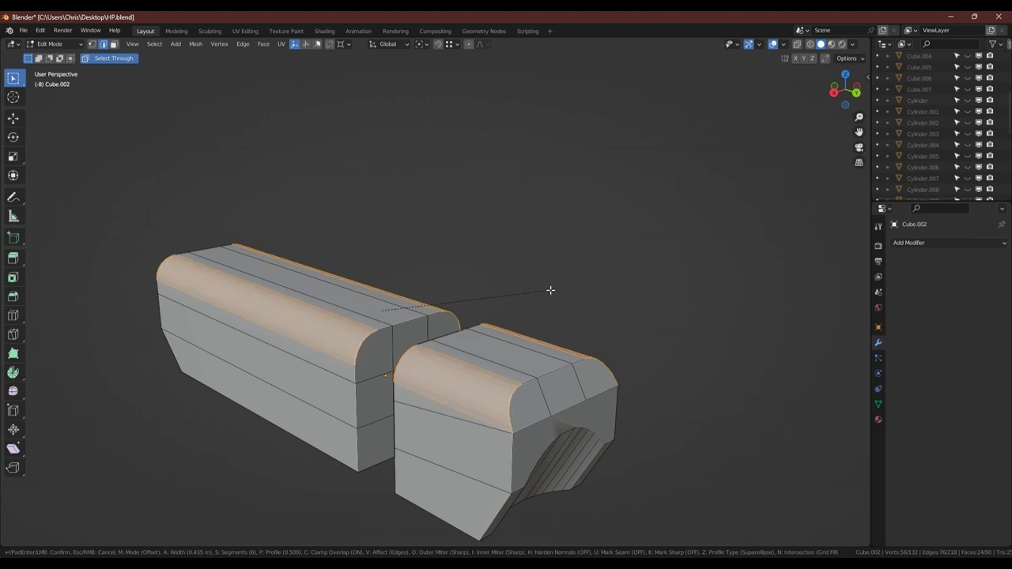
pyautogui.click(557, 288)
# Step: Merge all of the body's vertices by distance and end the isolation so the whole turret is shown
pyautogui.press('a')
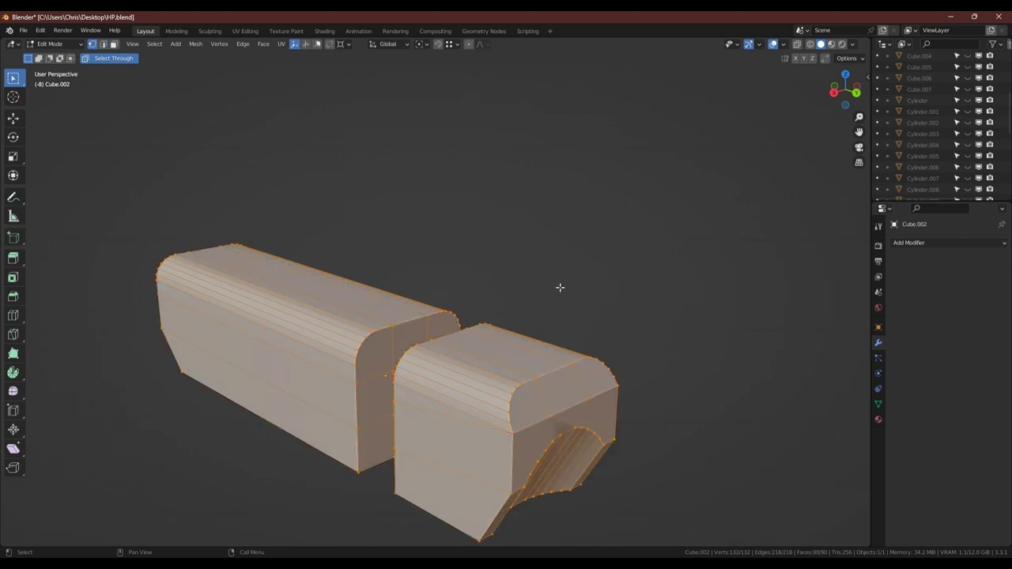
pyautogui.press('m')
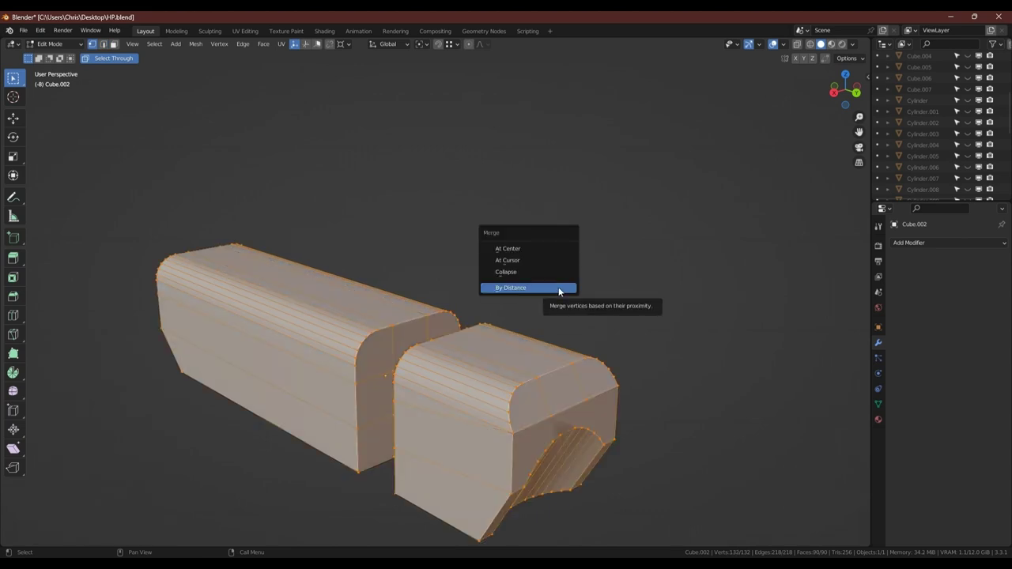
pyautogui.click(558, 287)
pyautogui.press('Tab')
pyautogui.moveTo(529, 295)
pyautogui.mouseDown(button='middle')
pyautogui.moveTo(332, 296)
pyautogui.moveTo(406, 304)
pyautogui.moveTo(521, 278)
pyautogui.mouseUp(button='middle')
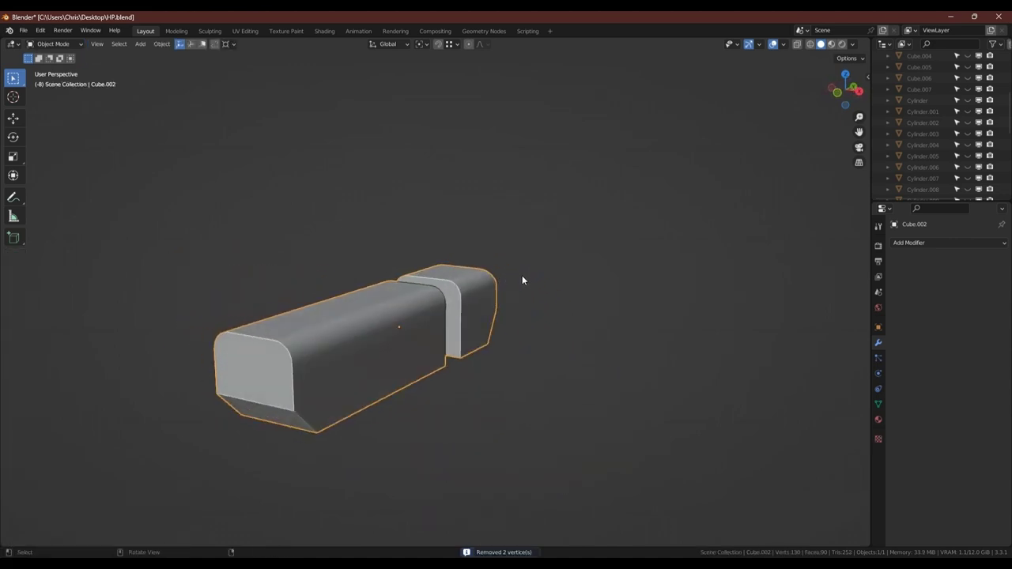
pyautogui.press('KP_Divide')
# Step: Insert one lengthwise edge along the crown of the arched cutout in the main body's rear section with Edge Curve Plus
pyautogui.moveTo(351, 314); pyautogui.dragTo(211, 289, button='middle')
pyautogui.scroll(3, 435, 341)
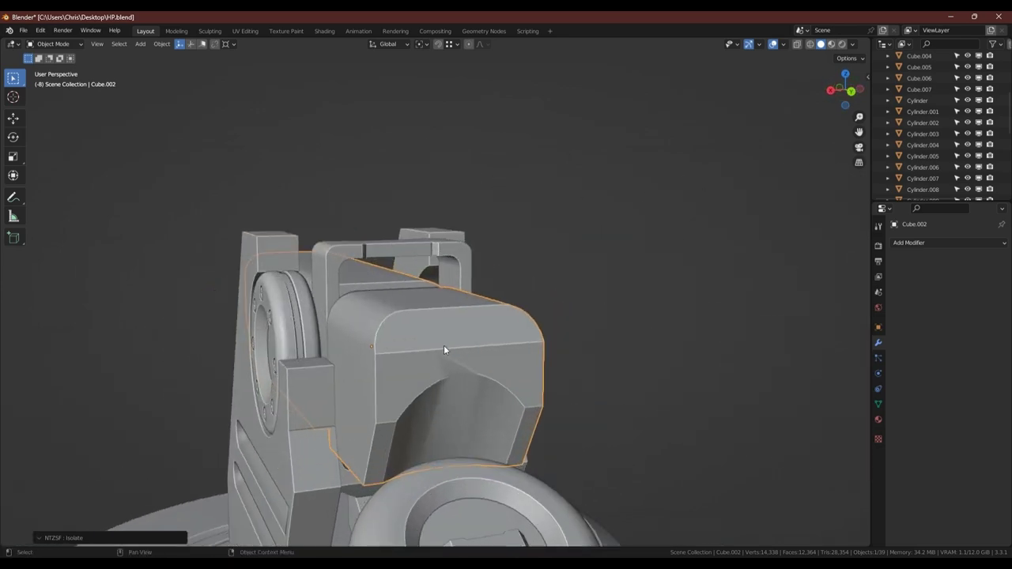
pyautogui.press('Tab')
pyautogui.scroll(2, 446, 344)
pyautogui.moveTo(491, 359); pyautogui.dragTo(372, 338, button='middle')
pyautogui.click(371, 338)
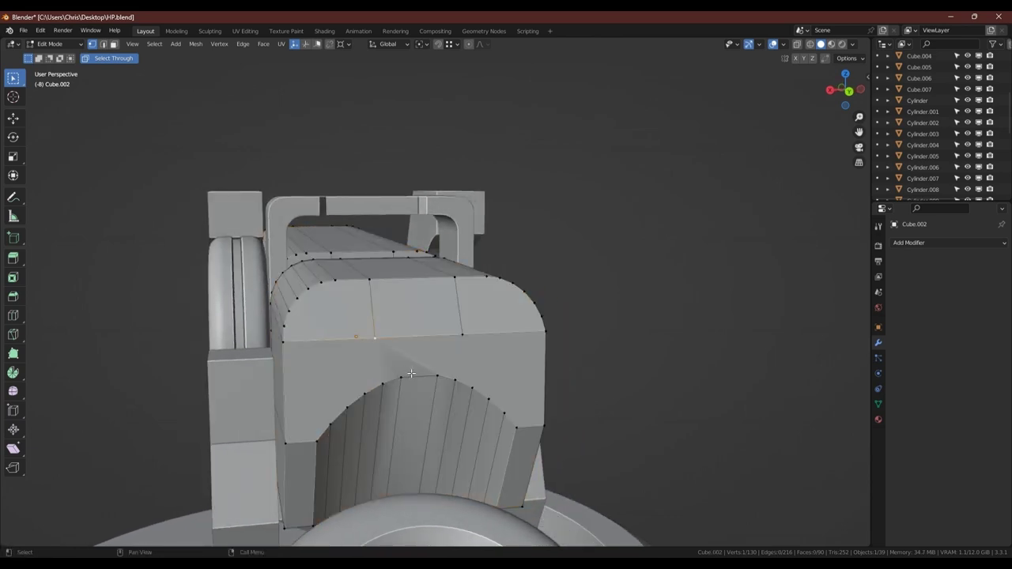
pyautogui.hotkey('ctrl', 'l')
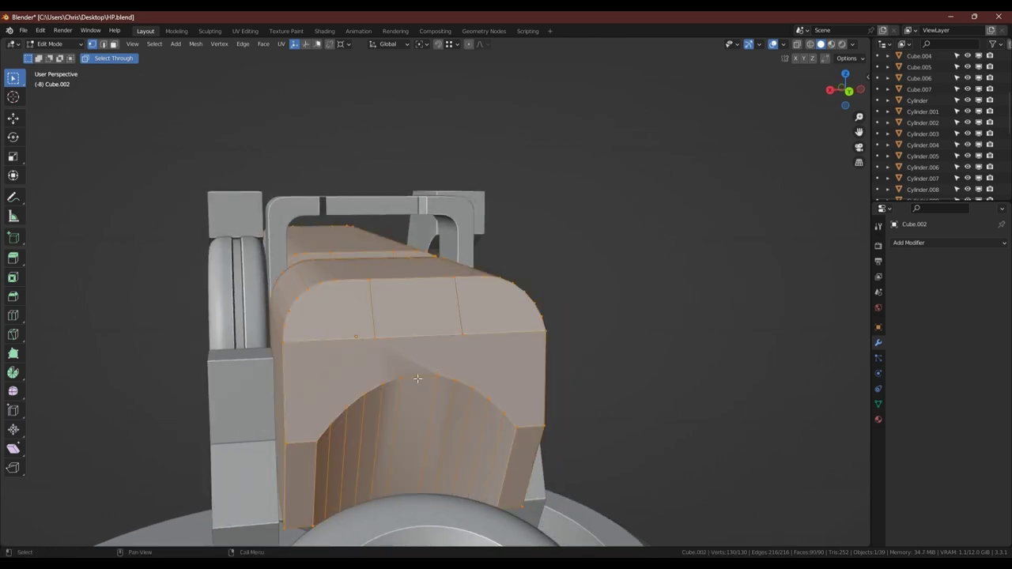
pyautogui.scroll(-1, 414, 378)
pyautogui.press('2')
pyautogui.doubleClick(414, 377)
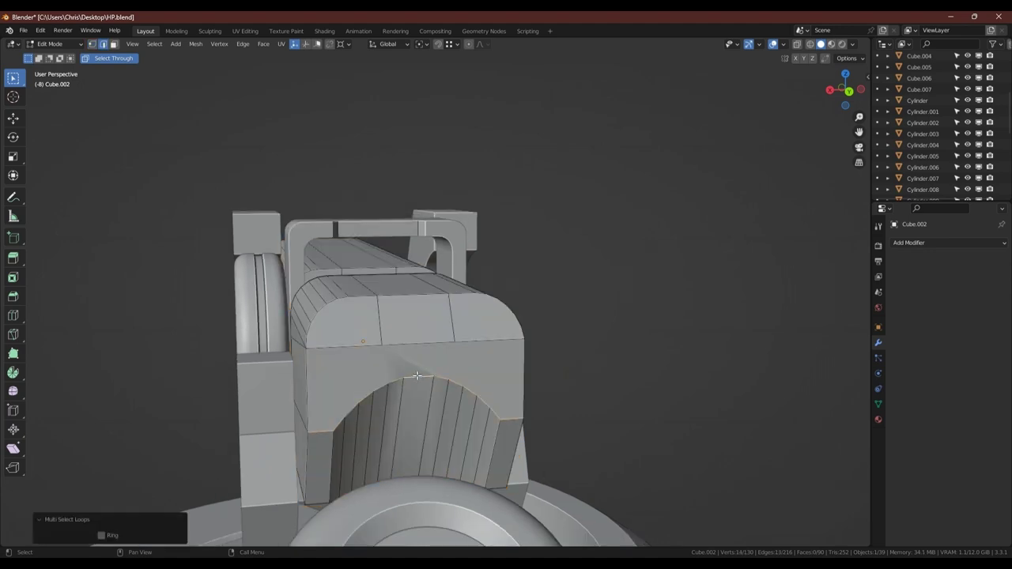
pyautogui.keyDown('ctrl'); pyautogui.keyDown('alt'); pyautogui.click(416, 376); pyautogui.keyUp('alt'); pyautogui.keyUp('ctrl')
pyautogui.press('n')
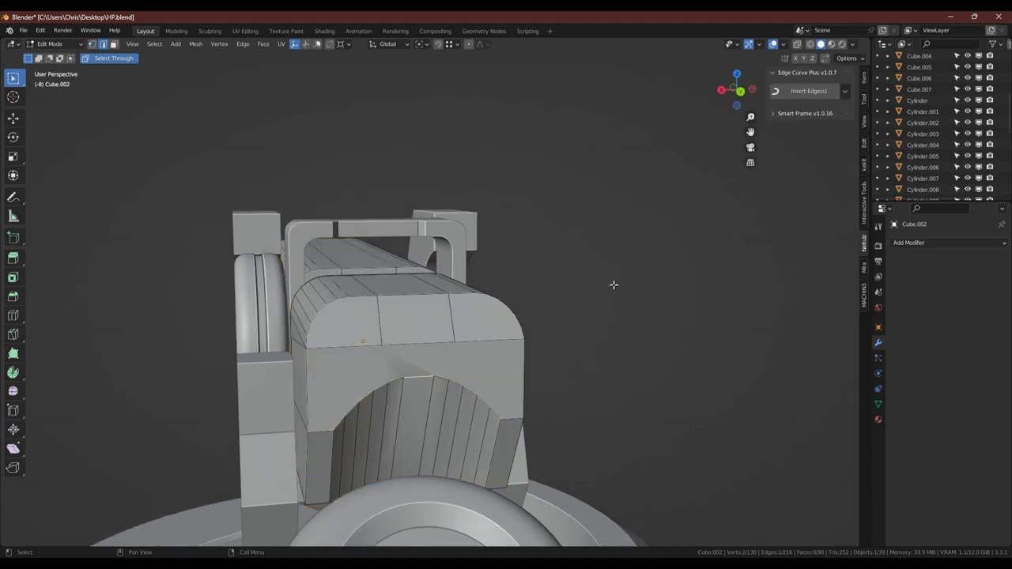
pyautogui.click(819, 92)
pyautogui.press('n')
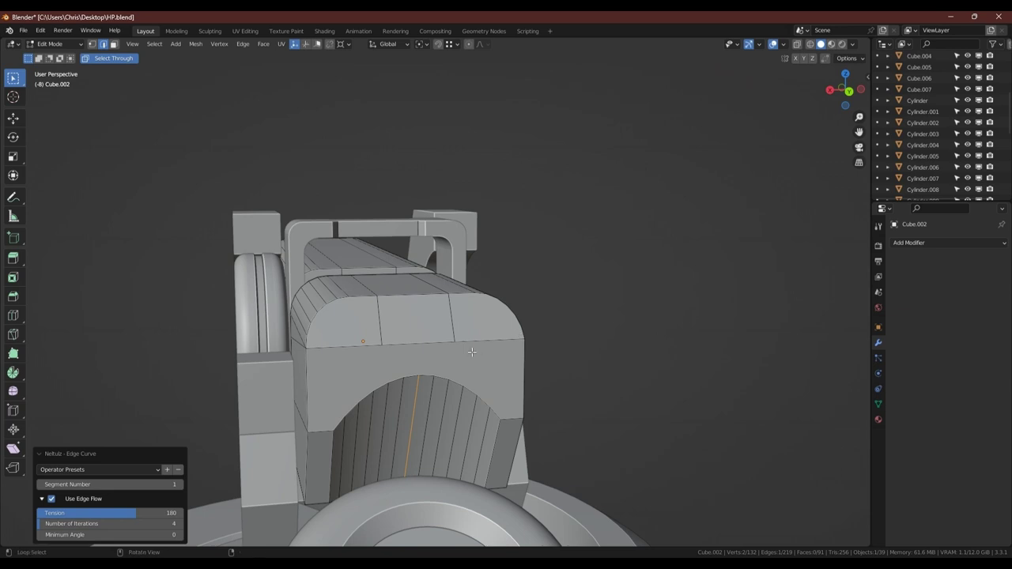
# Step: Isolate the main body and add one centred lengthwise loop cut between the two existing loops of its rear section
pyautogui.press('Tab')
pyautogui.press('KP_Divide')
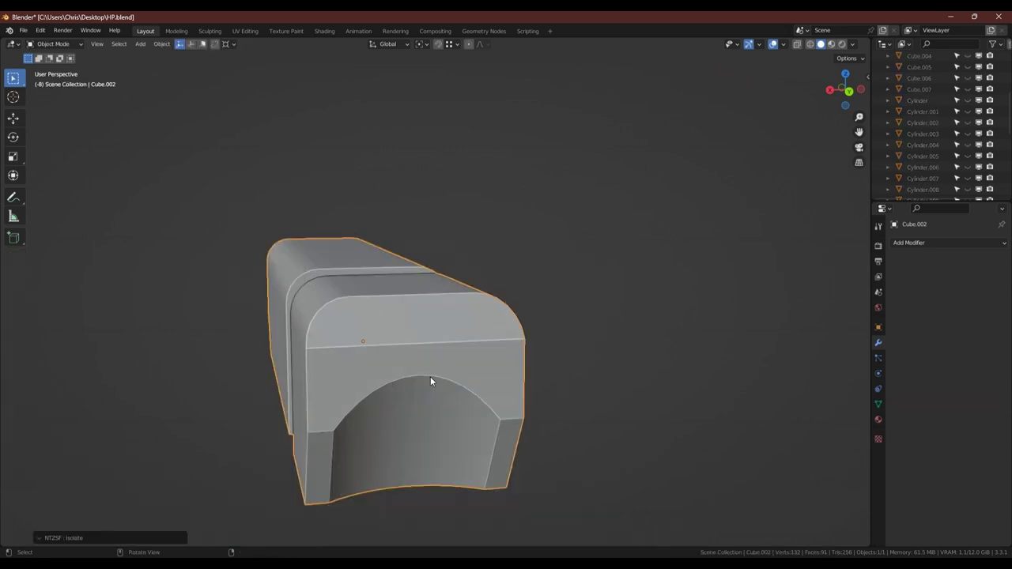
pyautogui.press('Tab')
pyautogui.moveTo(457, 326); pyautogui.dragTo(416, 363, button='middle')
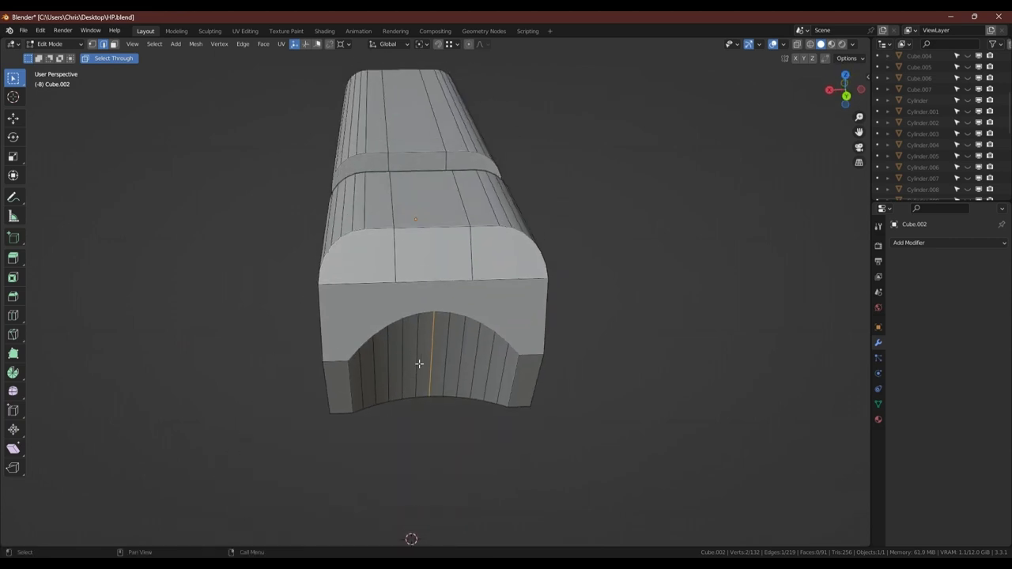
pyautogui.press('1')
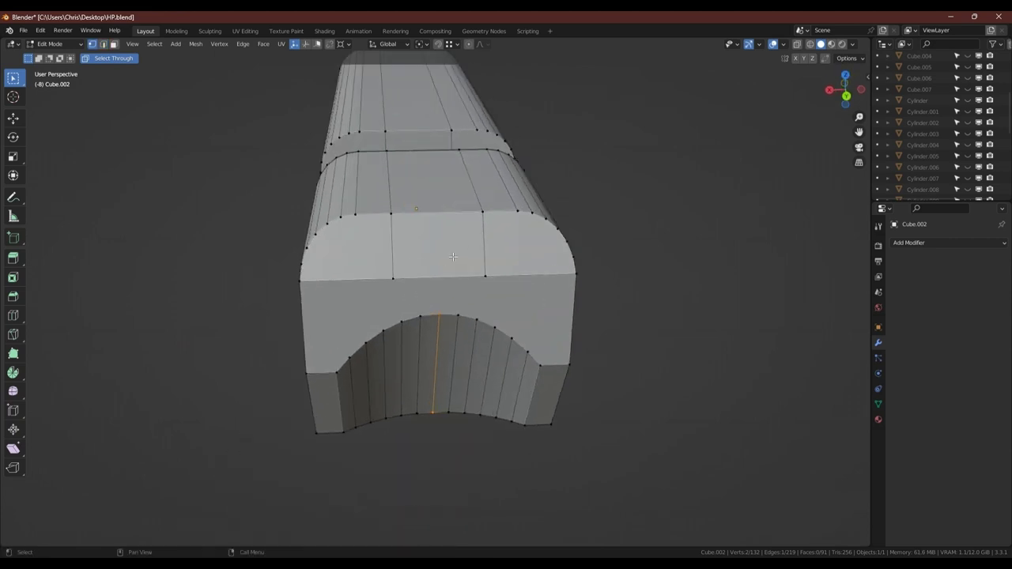
pyautogui.hotkey('ctrl', 'r')
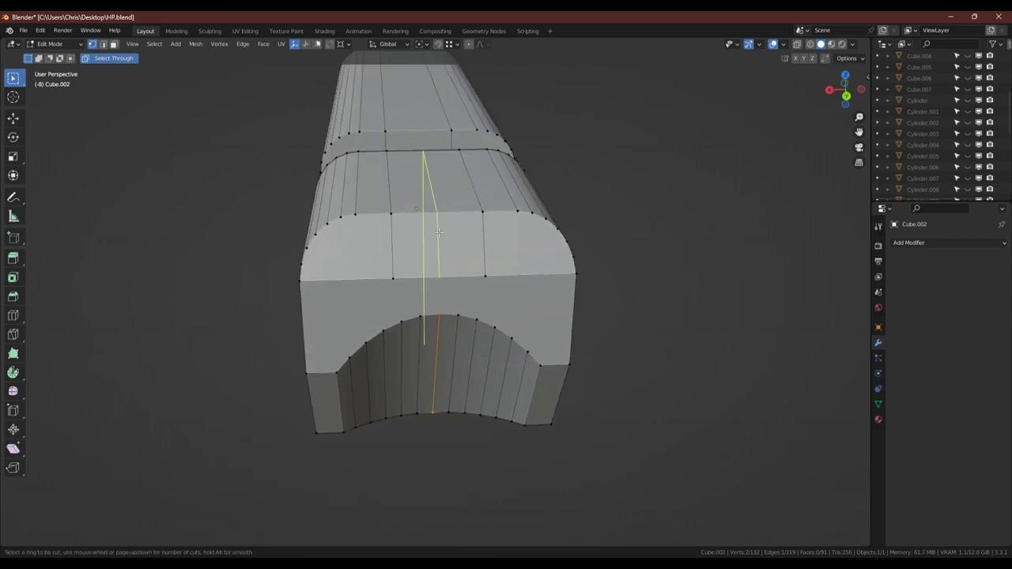
pyautogui.click(438, 232)
pyautogui.rightClick(438, 231)
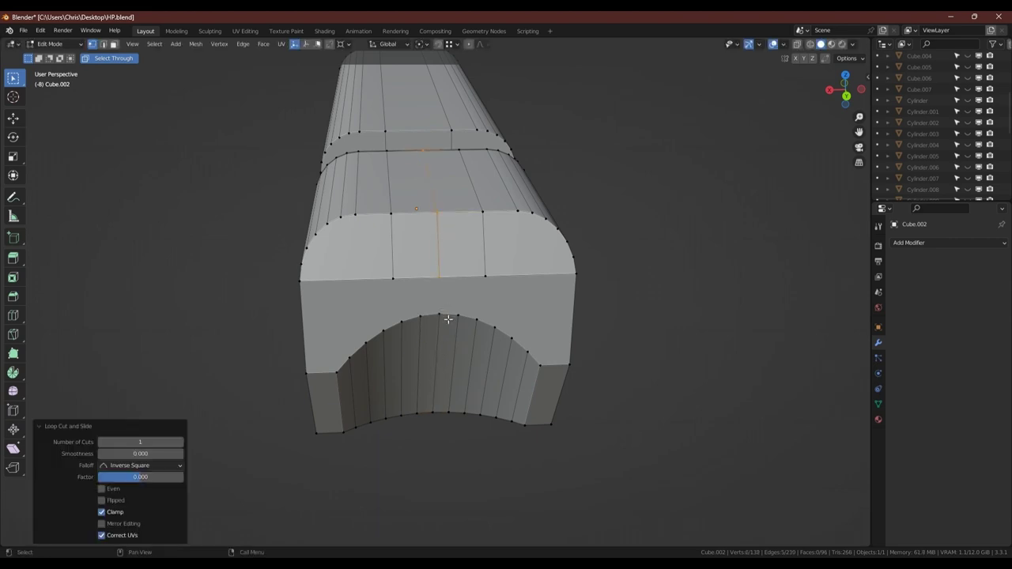
# Step: Connect the three middle vertices above the arched cutout to the arch's top vertices with new edges
pyautogui.click(440, 313)
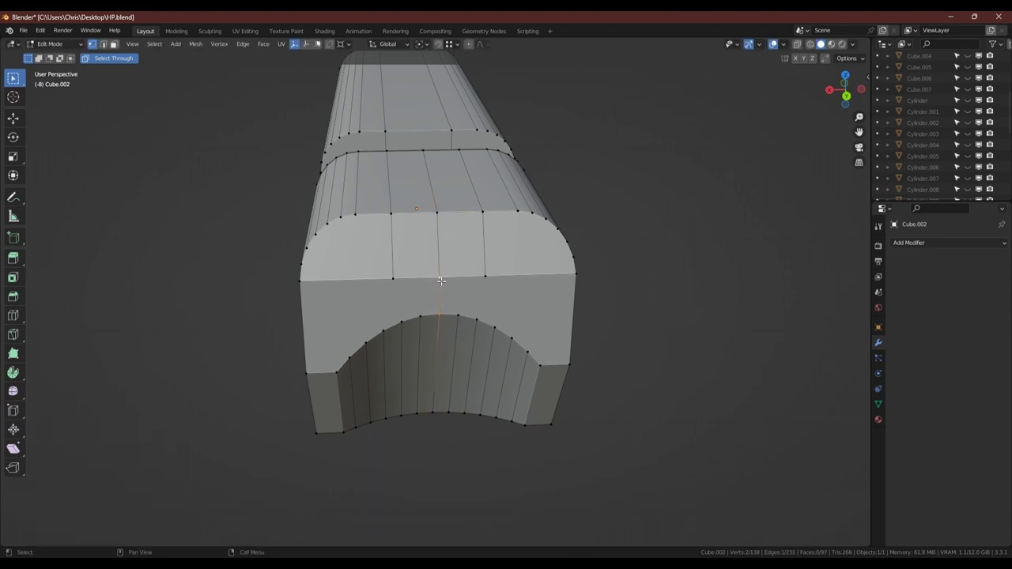
pyautogui.keyDown('alt'); pyautogui.click(418, 310); pyautogui.keyUp('alt')
pyautogui.press('h')
pyautogui.hotkey('alt', 'h')
pyautogui.click(460, 310)
pyautogui.press('j')
pyautogui.scroll(-3, 454, 293)
pyautogui.keyDown('alt'); pyautogui.moveTo(450, 296); pyautogui.dragTo(524, 304, button='middle'); pyautogui.keyUp('alt')
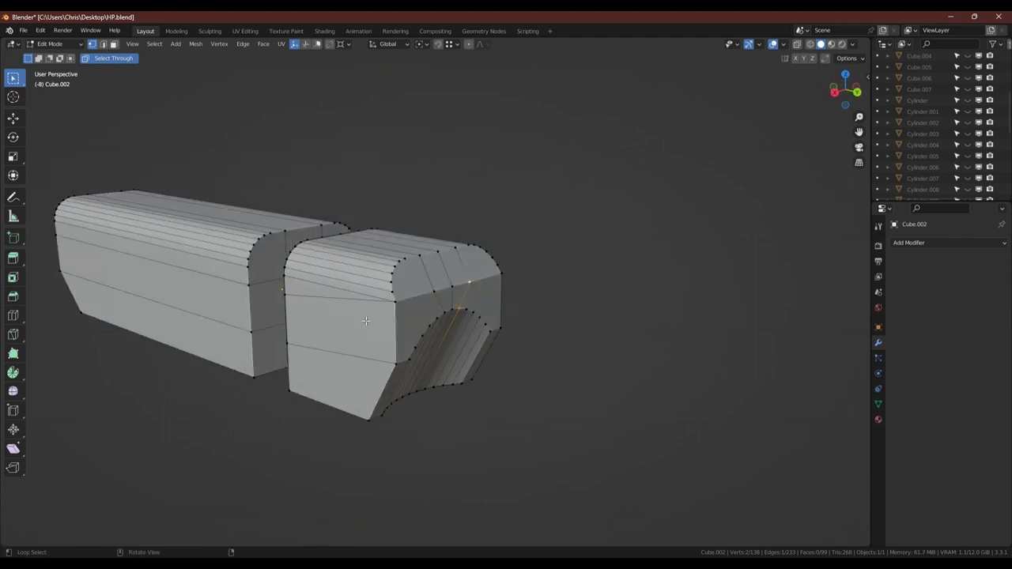
# Step: Connect the vertices along the rear section's bottom edge to the arched cutout's lower vertices across the underside
pyautogui.moveTo(365, 320); pyautogui.dragTo(309, 241, button='middle')
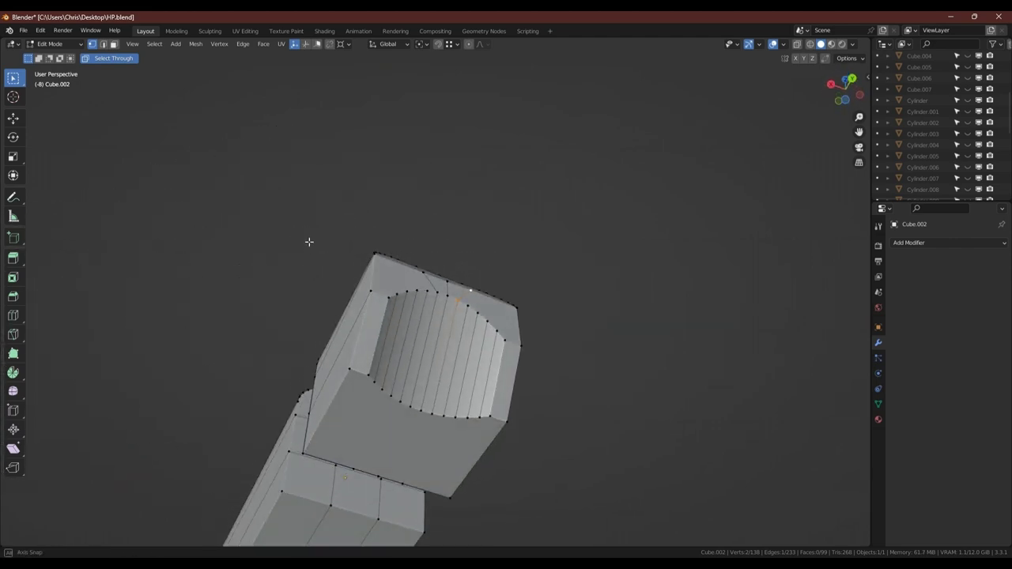
pyautogui.moveTo(419, 412); pyautogui.dragTo(317, 374, button='middle')
pyautogui.keyDown('shift'); pyautogui.click(317, 374); pyautogui.keyUp('shift')
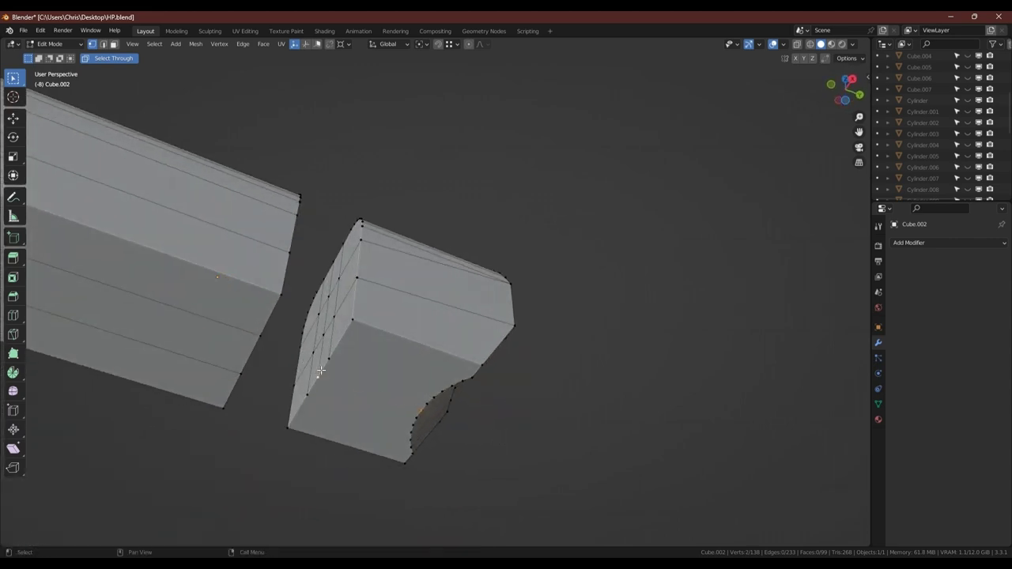
pyautogui.press('j')
pyautogui.click(415, 419)
pyautogui.moveTo(476, 394); pyautogui.dragTo(379, 327, button='middle')
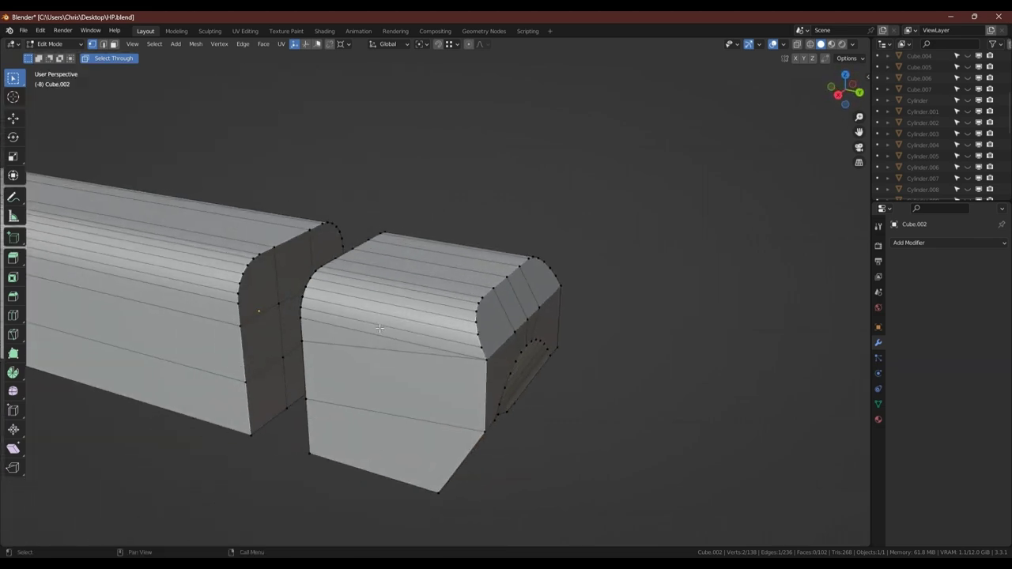
pyautogui.moveTo(285, 314); pyautogui.dragTo(413, 349, button='middle')
# Step: Leave mesh editing, end the isolation so the whole turret is shown, and save the file
pyautogui.press('Tab')
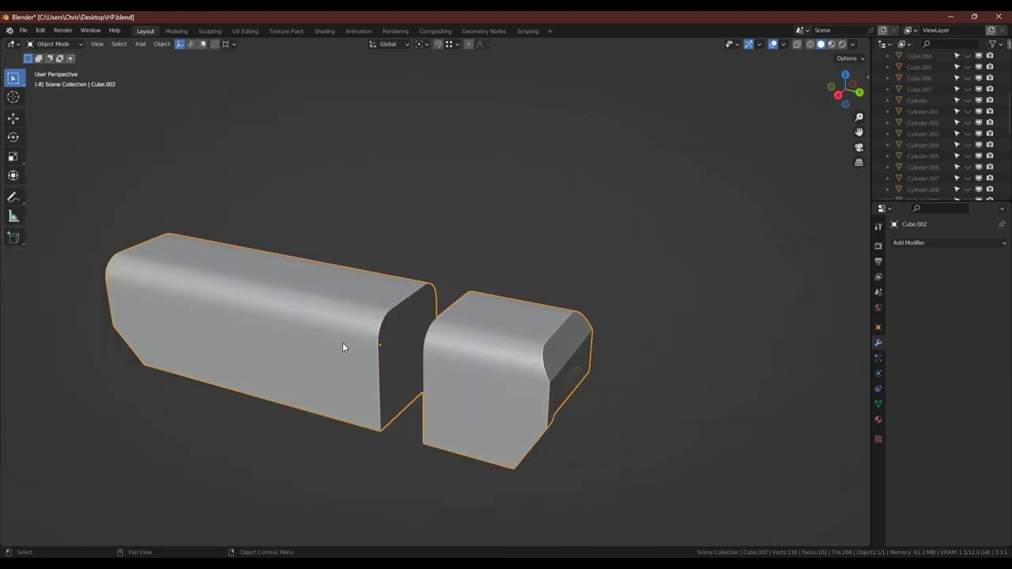
pyautogui.moveTo(342, 342); pyautogui.dragTo(457, 325, button='middle')
pyautogui.hotkey('alt', 'q')
pyautogui.scroll(-2, 343, 354)
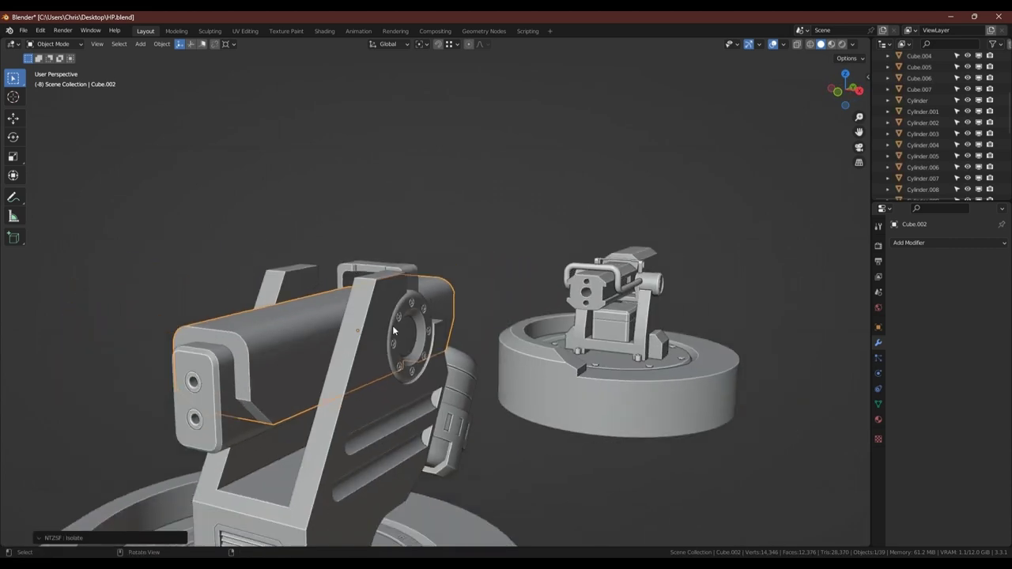
pyautogui.keyDown('alt'); pyautogui.moveTo(392, 324); pyautogui.dragTo(506, 362, button='middle'); pyautogui.keyUp('alt')
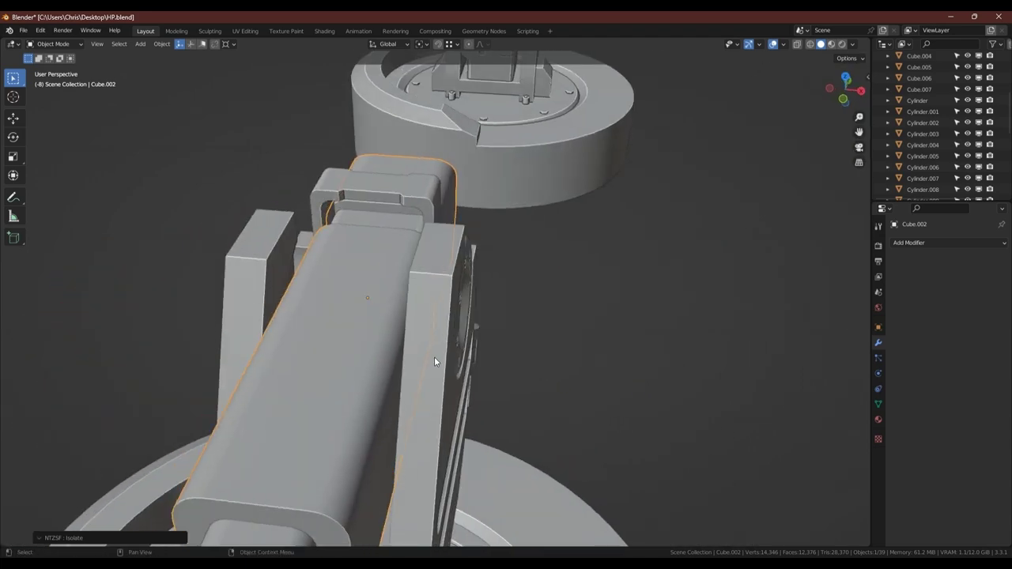
pyautogui.moveTo(434, 361); pyautogui.dragTo(455, 300, button='middle')
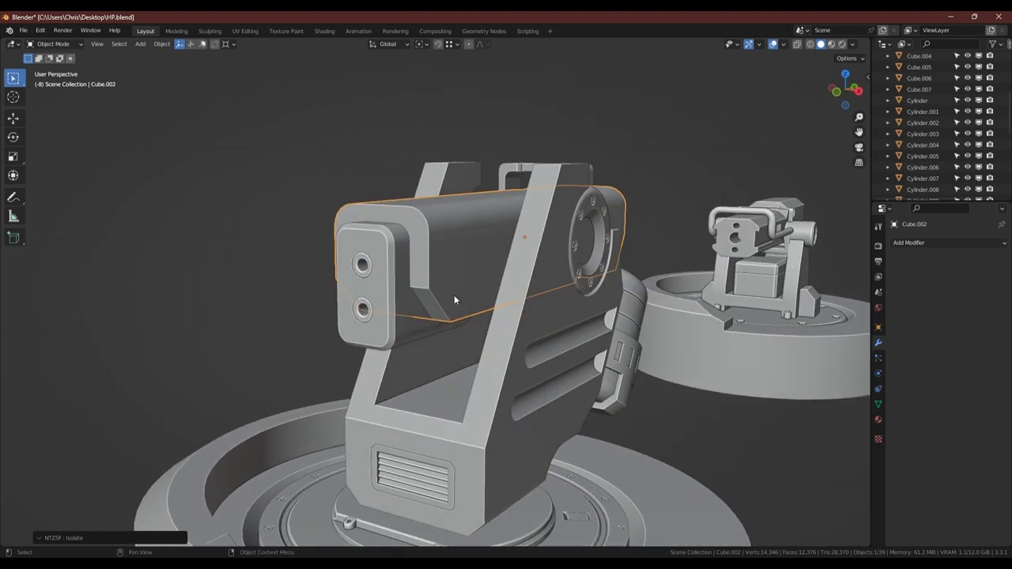
pyautogui.hotkey('ctrl', 's')
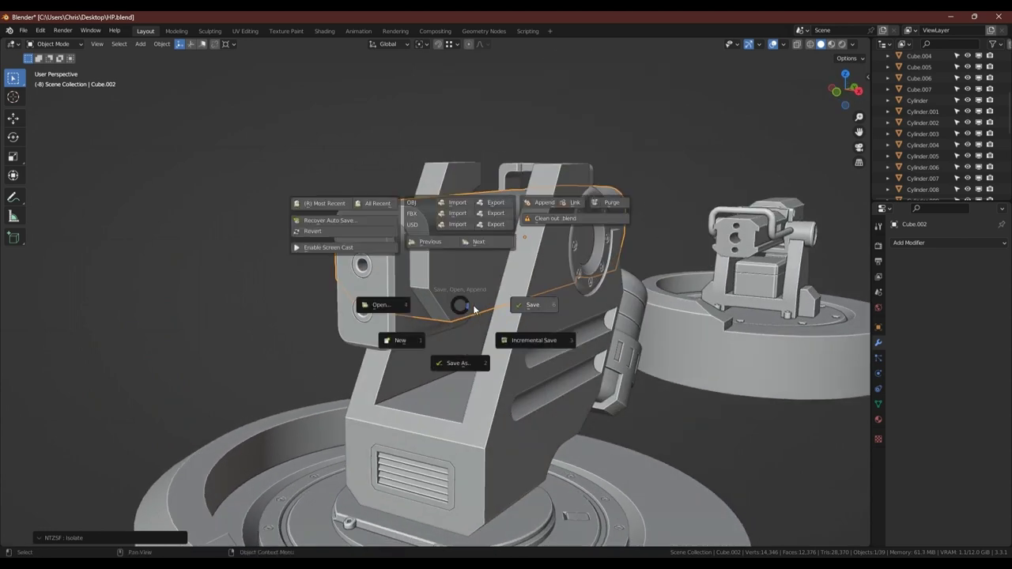
pyautogui.click(529, 305)
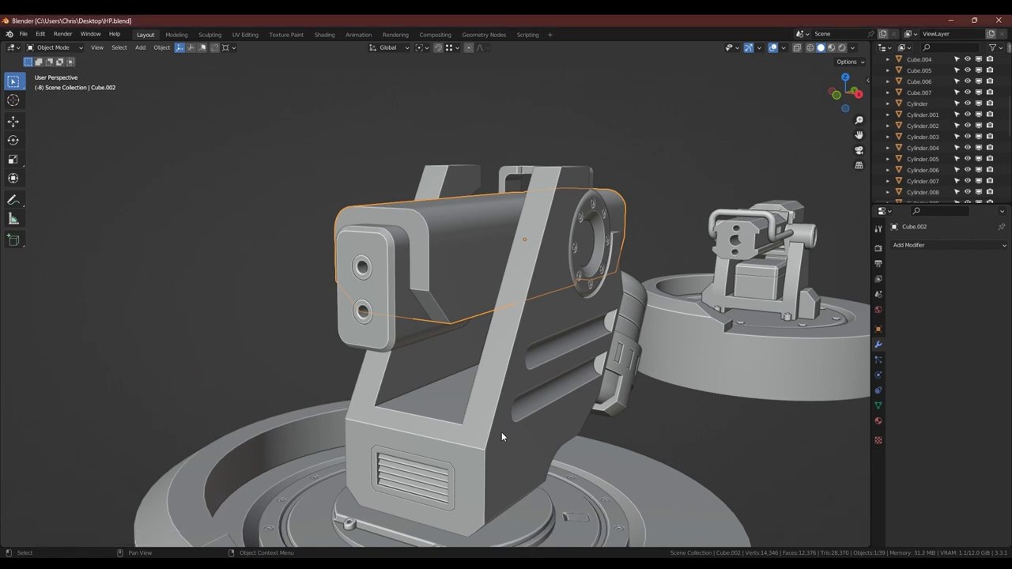
# Step: Duplicate the six faces of the main body's front end about 1.16 m forward along Y and separate them into a new object
pyautogui.press('Tab')
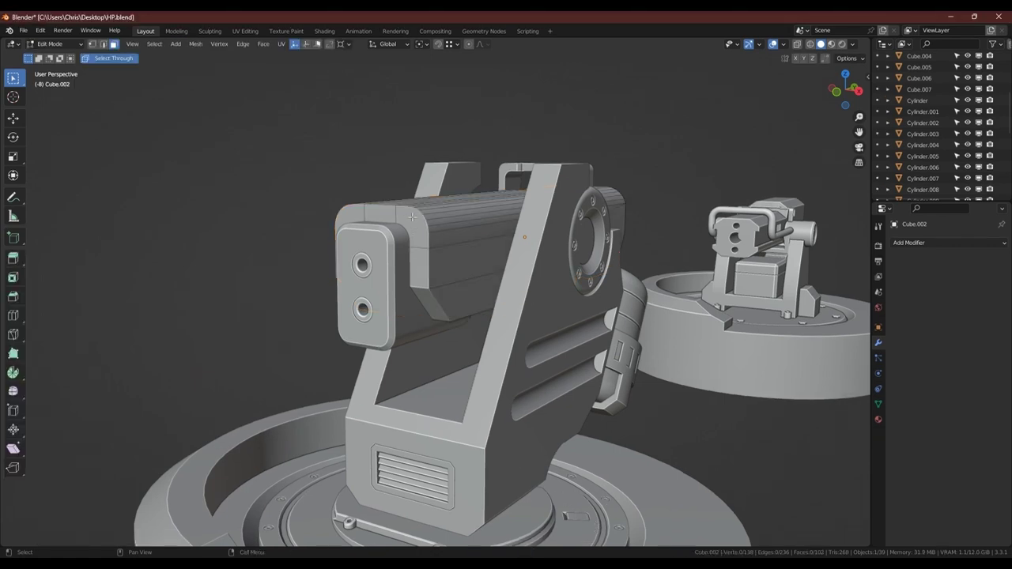
pyautogui.click(410, 229)
pyautogui.keyDown('ctrl'); pyautogui.click(348, 212); pyautogui.keyUp('ctrl')
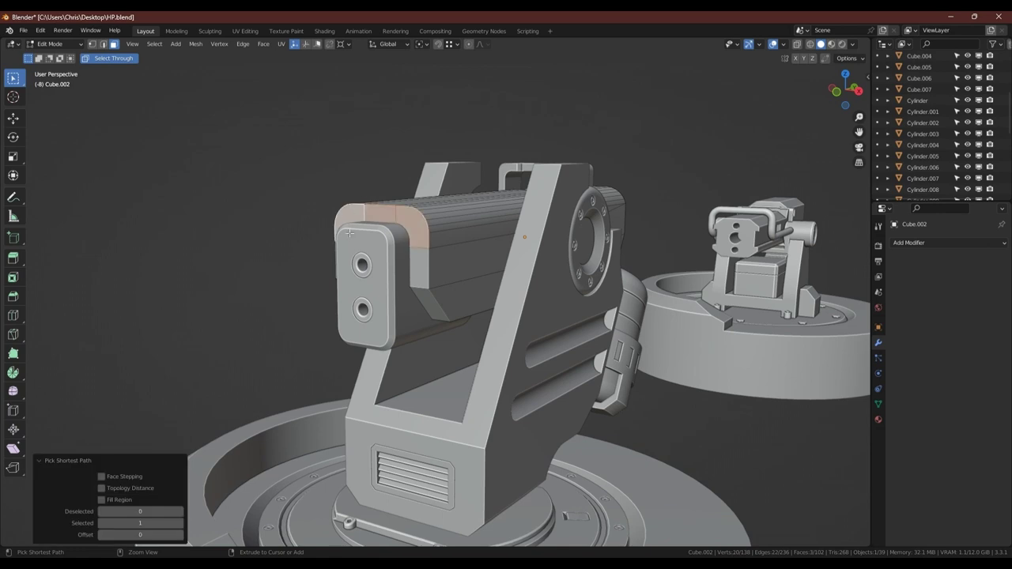
pyautogui.keyDown('ctrl'); pyautogui.click(348, 233); pyautogui.keyUp('ctrl')
pyautogui.keyDown('ctrl'); pyautogui.click(419, 260); pyautogui.keyUp('ctrl')
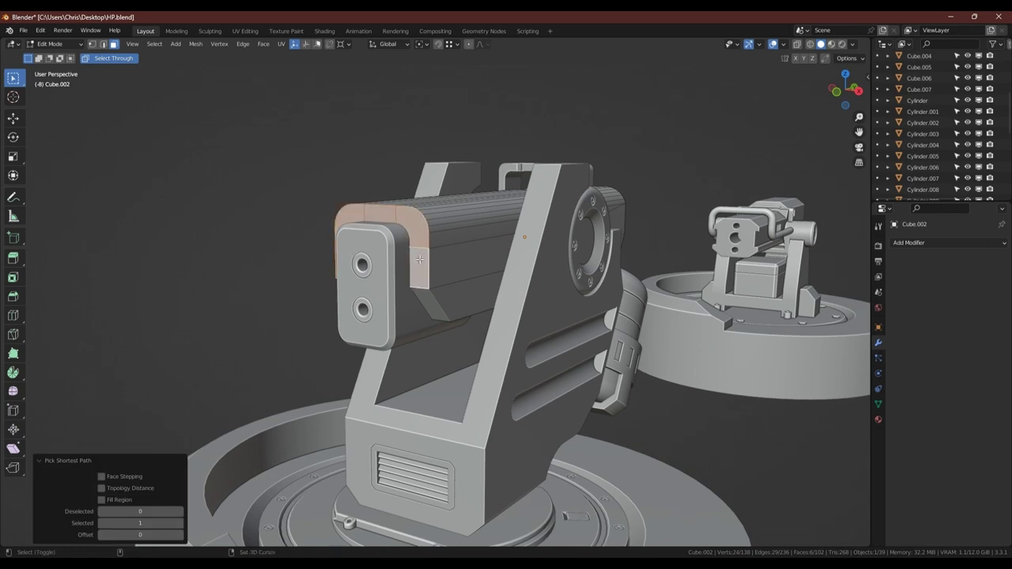
pyautogui.hotkey('shift', 'd')
pyautogui.press('y')
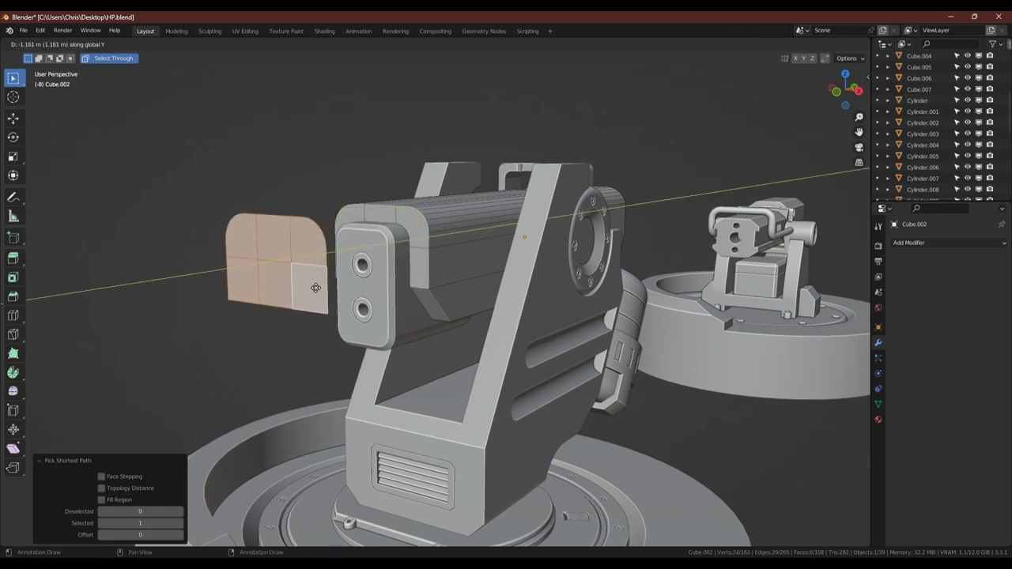
pyautogui.click(319, 287)
pyautogui.press('p')
pyautogui.click(316, 287)
pyautogui.press('Tab')
# Step: Dissolve the inner horizontal and vertical edges of the separated plate so it becomes a single face
pyautogui.click(274, 246)
pyautogui.press('Tab')
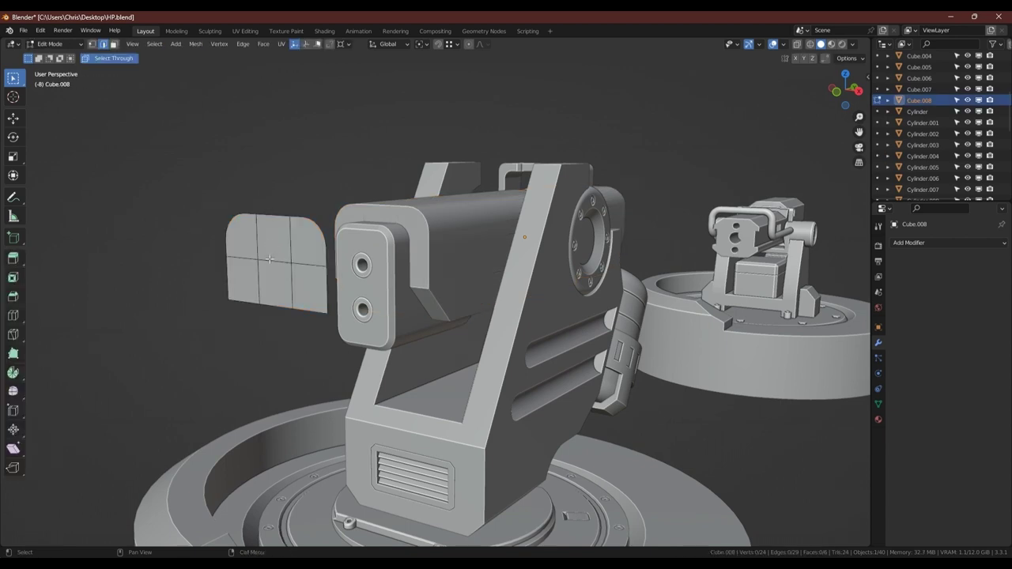
pyautogui.doubleClick(269, 259)
pyautogui.hotkey('ctrl', 'x')
pyautogui.click(288, 253)
pyautogui.hotkey('ctrl', 'x')
pyautogui.click(258, 252)
pyautogui.hotkey('ctrl', 'x')
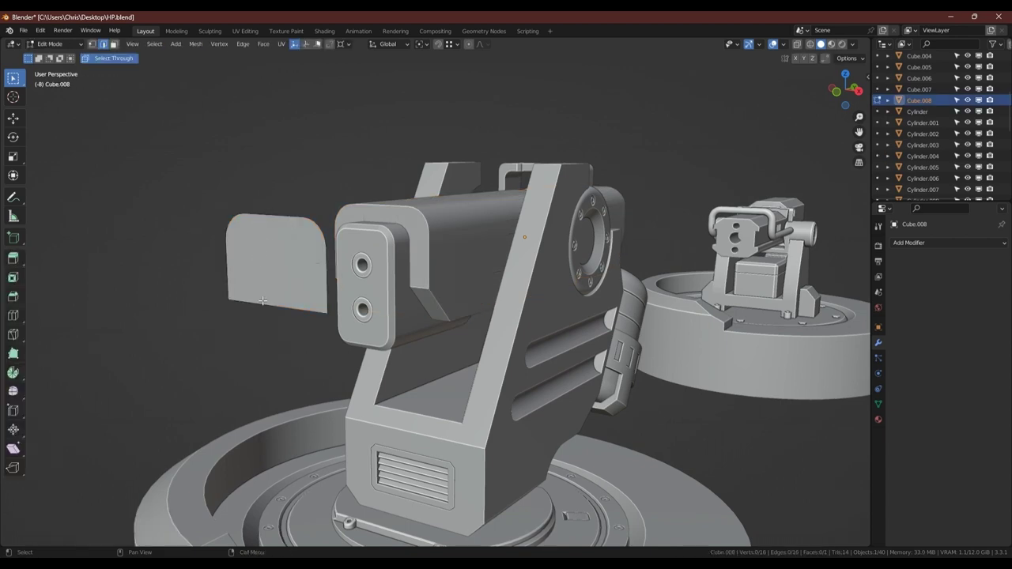
# Step: Move the plate's bottom edge down about 0.4 m along Z and extrude its face forward into a thick rounded block
pyautogui.click(262, 300)
pyautogui.press('g')
pyautogui.press('z')
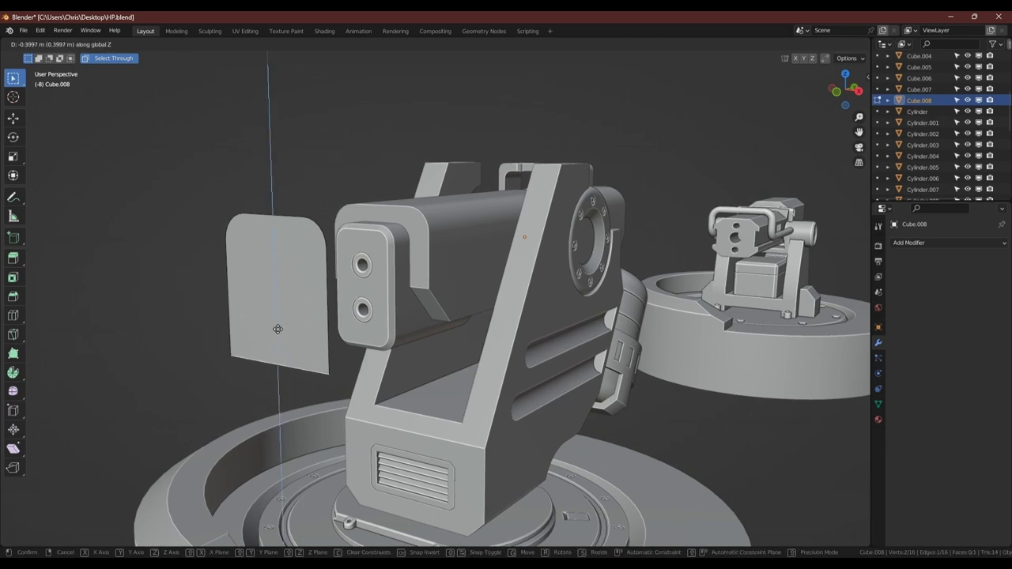
pyautogui.click(278, 329)
pyautogui.press('3')
pyautogui.click(278, 299)
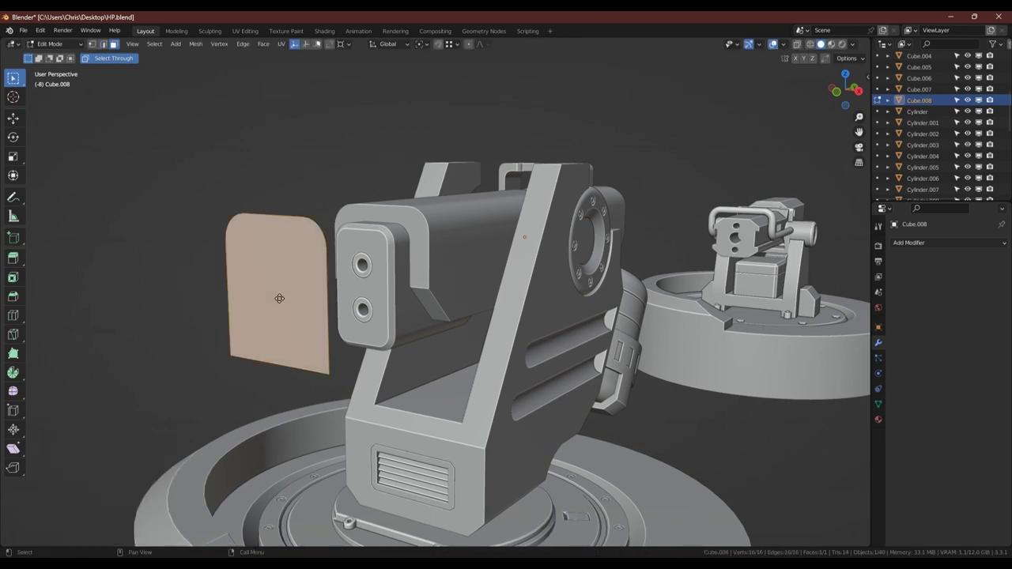
pyautogui.press('e')
pyautogui.click(237, 312)
pyautogui.press('Tab')
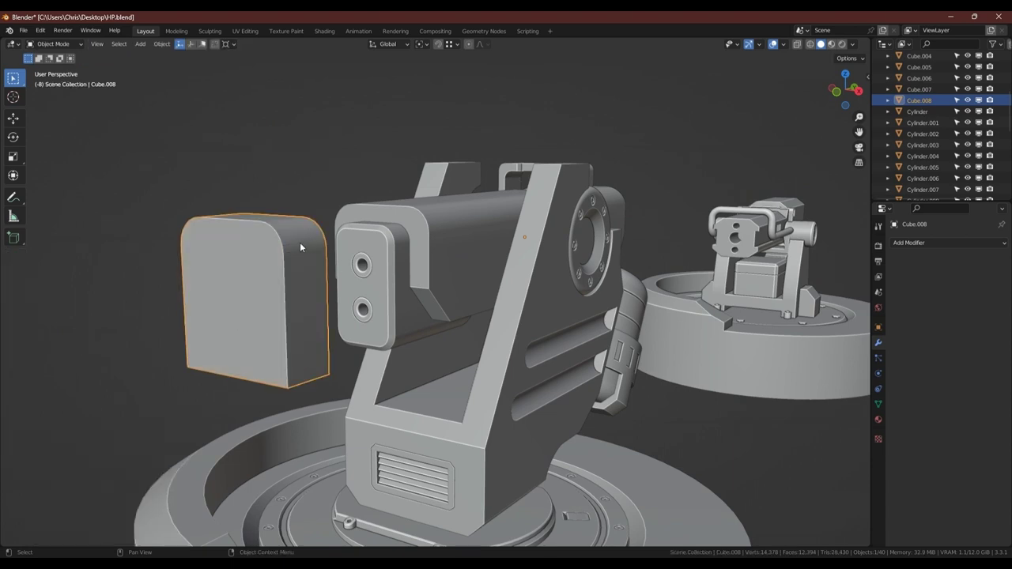
# Step: Subtract the rounded block from the main body with a brush Boolean difference and move it about 1.25 m along Y into the body's front end
pyautogui.keyDown('shift'); pyautogui.click(418, 230); pyautogui.keyUp('shift')
pyautogui.hotkey('ctrl', 'shift', 'b')
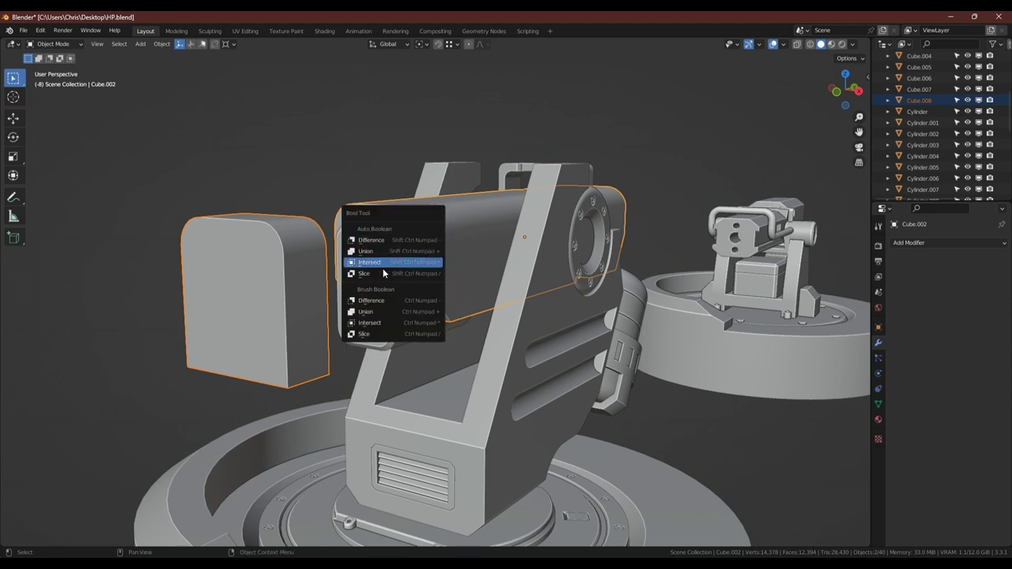
pyautogui.click(378, 300)
pyautogui.click(298, 202)
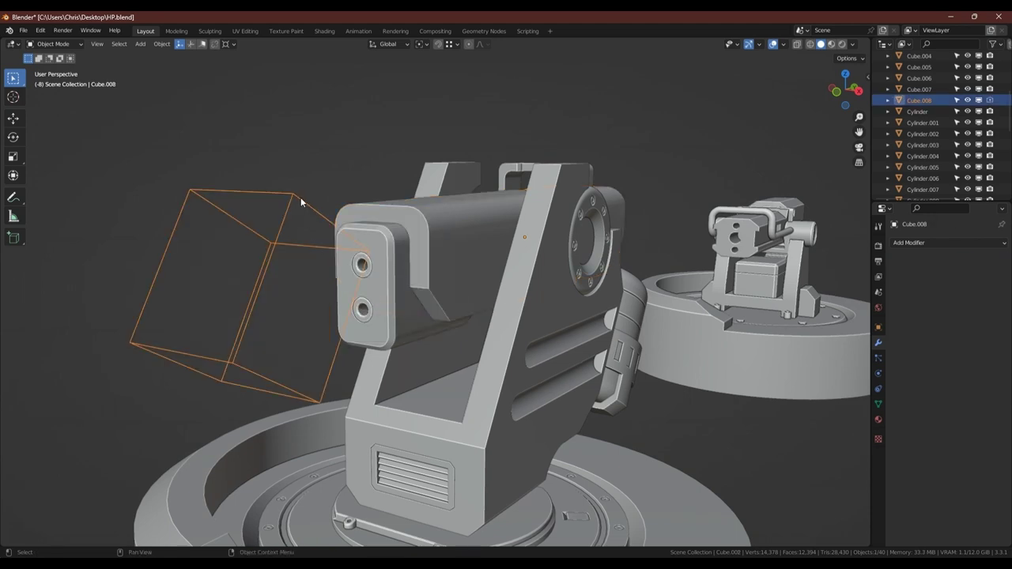
pyautogui.press('g')
pyautogui.press('y')
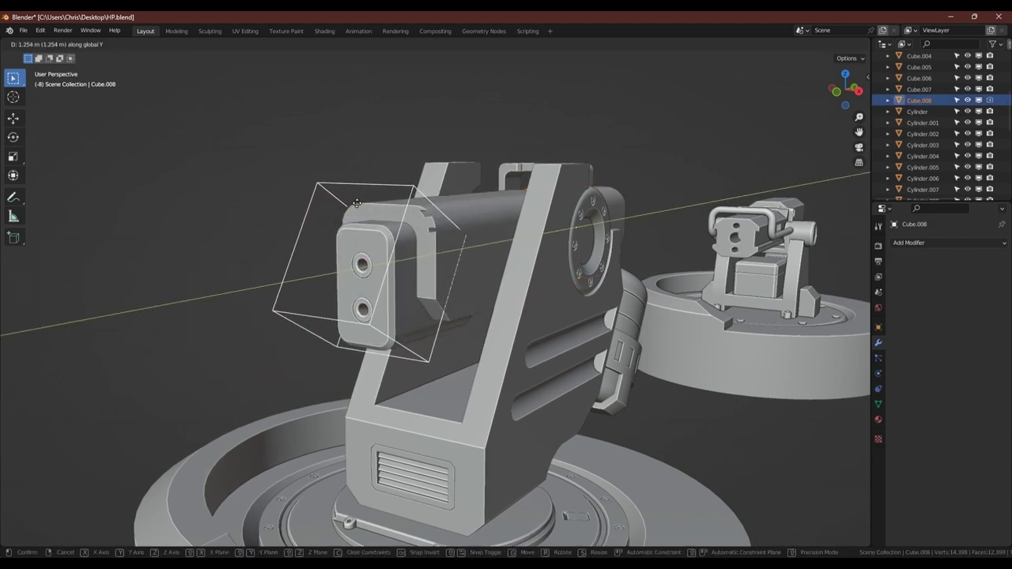
pyautogui.click(357, 207)
pyautogui.press('Tab')
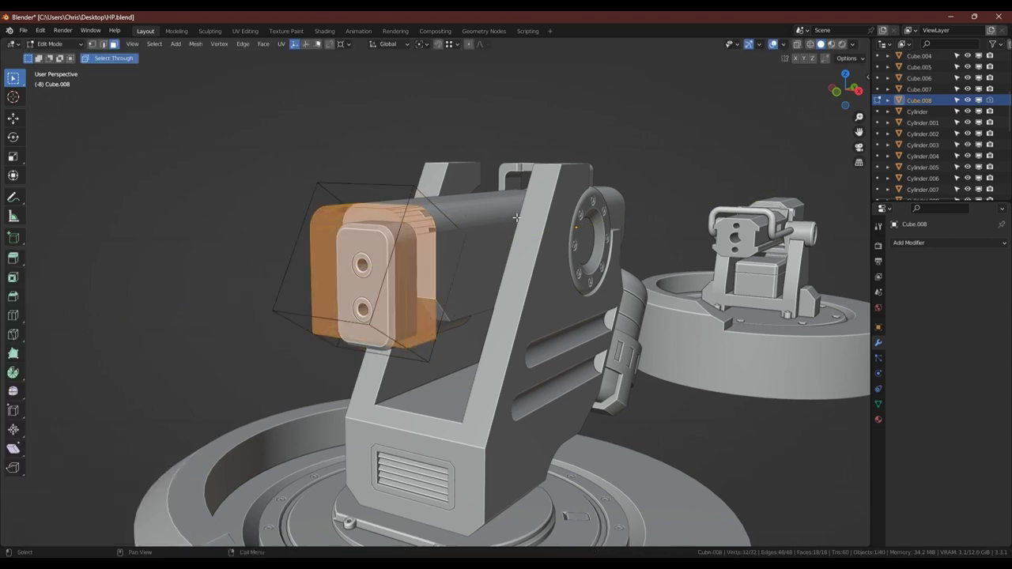
# Step: Shrink the rounded cutter block inward by about 0.13 m and move it about 0.11 m along Y into the main body
pyautogui.hotkey('alt', 's')
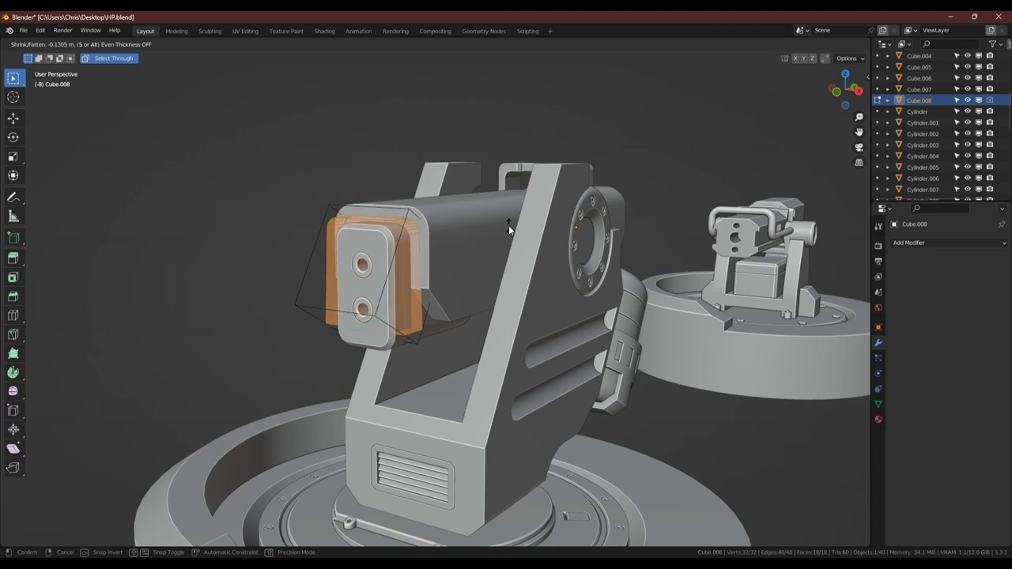
pyautogui.click(509, 226)
pyautogui.scroll(3, 375, 219)
pyautogui.press('Tab')
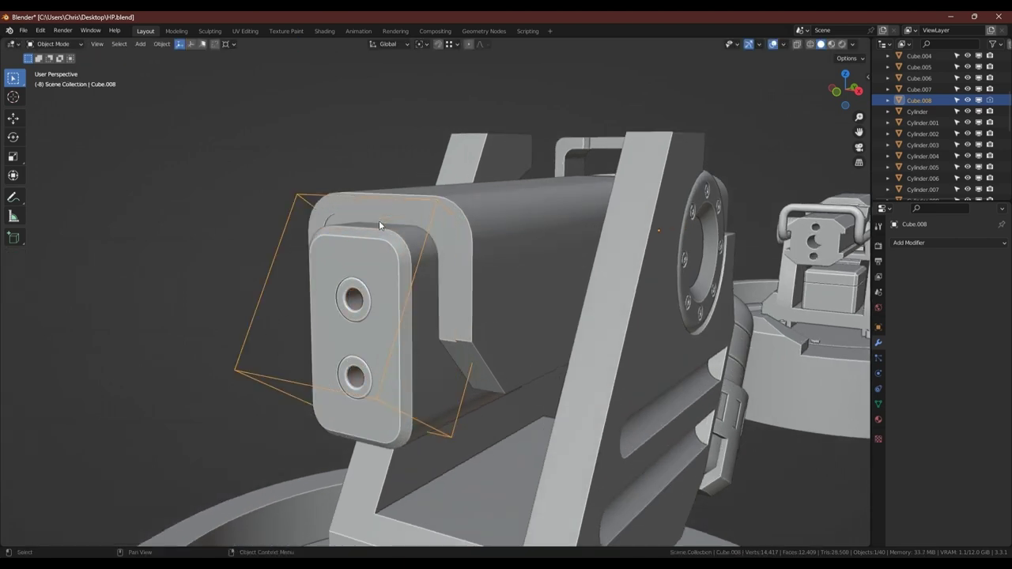
pyautogui.press('g')
pyautogui.press('y')
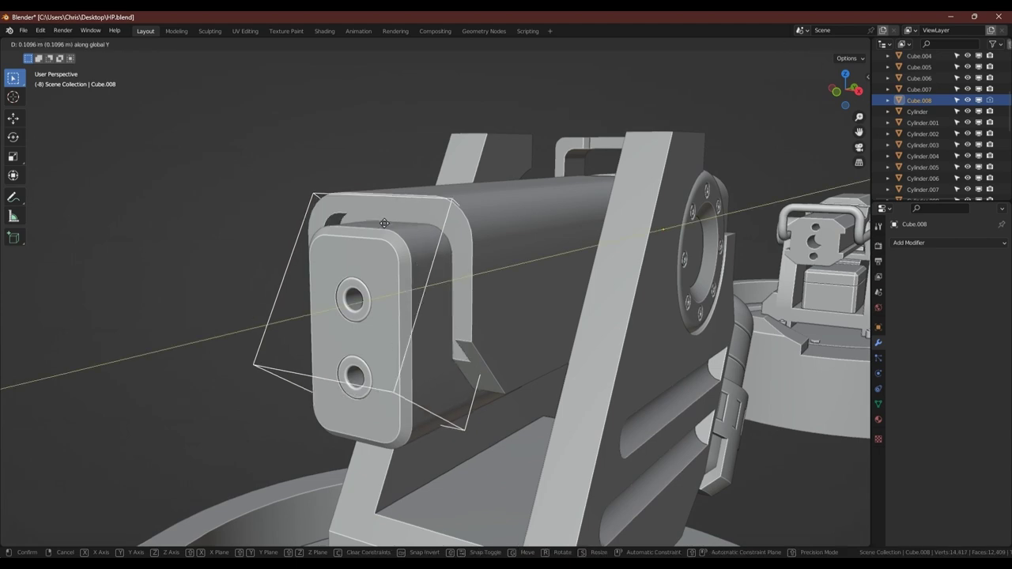
pyautogui.click(383, 225)
# Step: Subtract the rounded block from the main body with a Boolean difference and make the cut permanent
pyautogui.moveTo(336, 245); pyautogui.dragTo(356, 225, button='middle')
pyautogui.keyDown('shift'); pyautogui.click(524, 245); pyautogui.keyUp('shift')
pyautogui.press('ctrl+KP_Subtract')
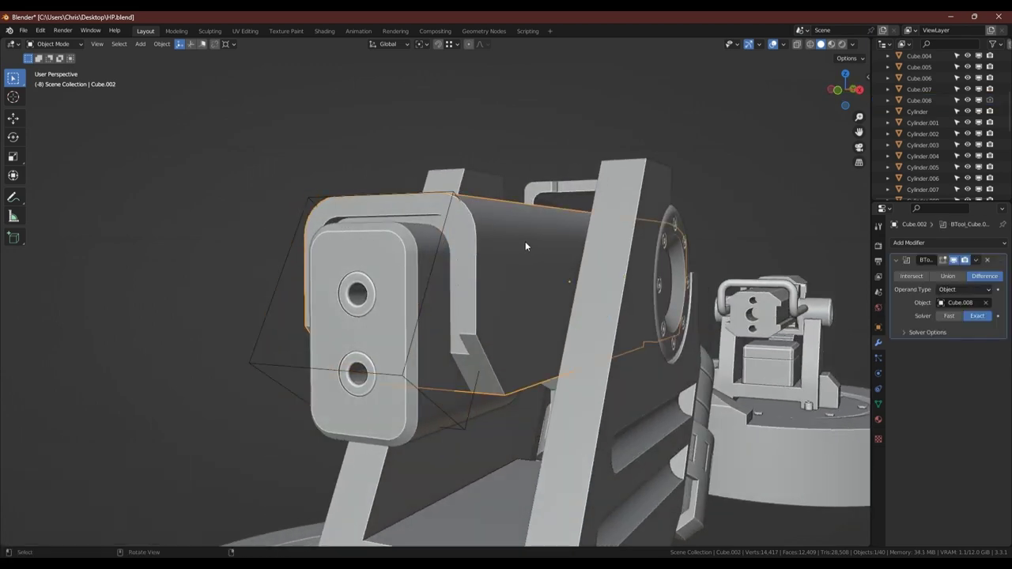
pyautogui.hotkey('shift', 'ctrl', 'b')
pyautogui.click(469, 354)
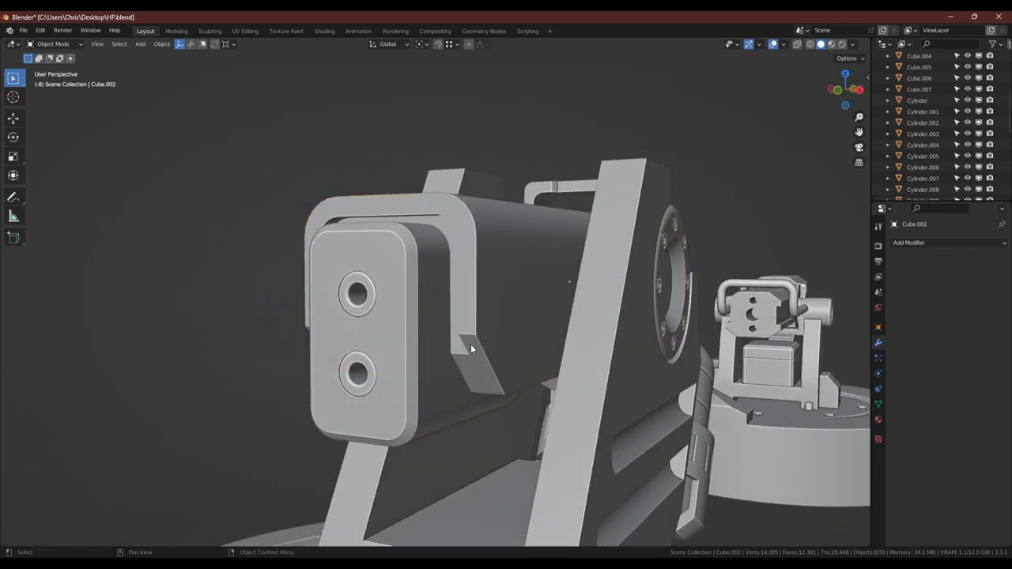
# Step: Add an edge loop around the main body just behind its front end, evenly following the shape of the front edge
pyautogui.moveTo(501, 315)
pyautogui.mouseDown(button='middle')
pyautogui.moveTo(466, 305)
pyautogui.moveTo(421, 311)
pyautogui.moveTo(479, 313)
pyautogui.moveTo(432, 293)
pyautogui.moveTo(447, 293)
pyautogui.moveTo(440, 303)
pyautogui.mouseUp(button='middle')
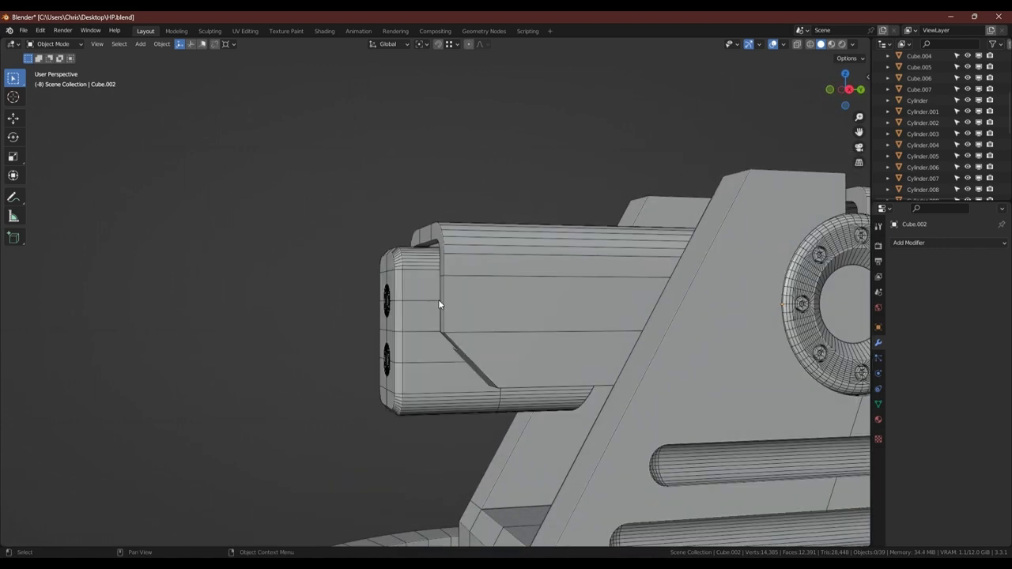
pyautogui.scroll(-3, 437, 298)
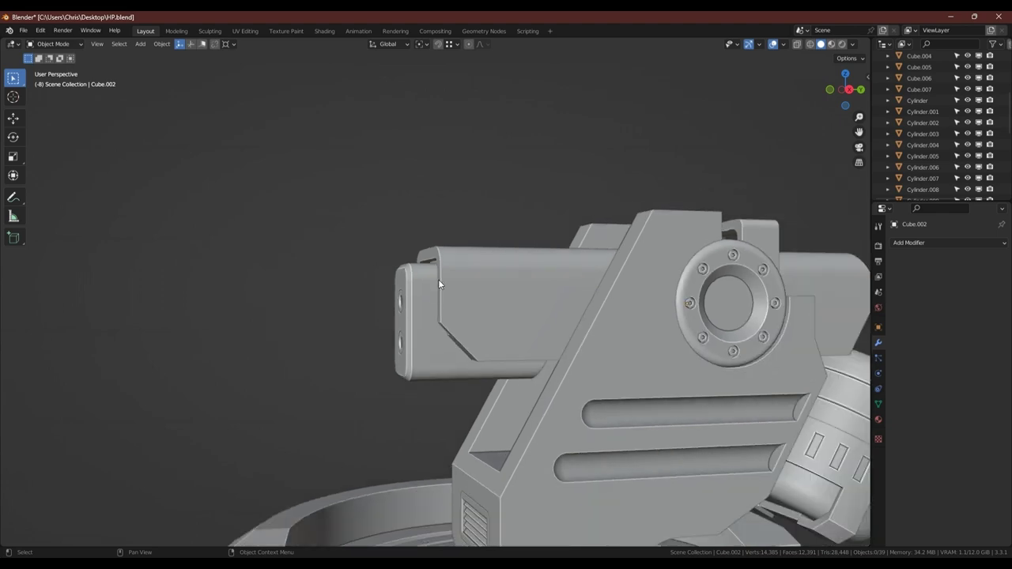
pyautogui.scroll(4, 439, 278)
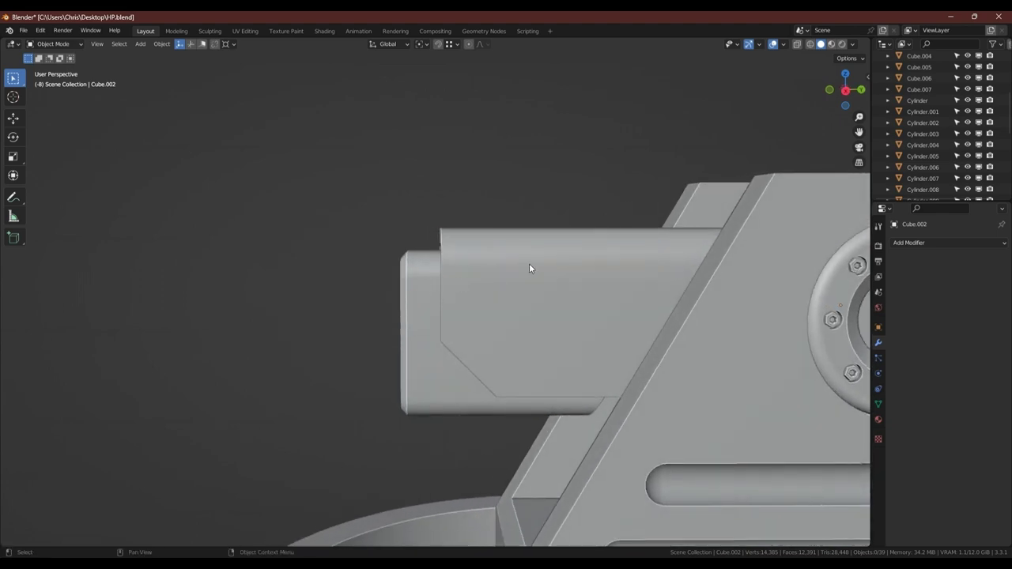
pyautogui.press('Tab')
pyautogui.hotkey('ctrl', 'r')
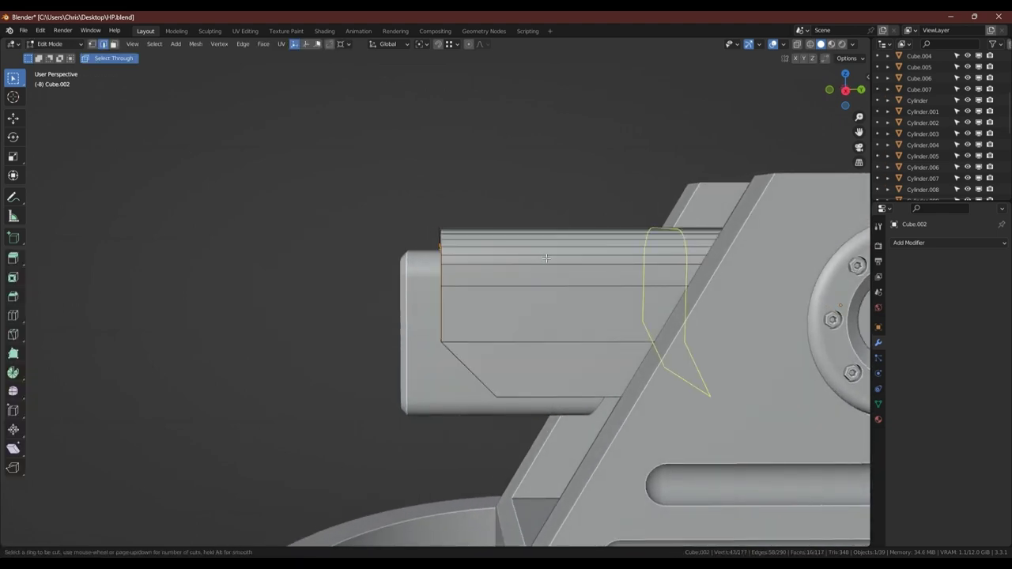
pyautogui.click(548, 255)
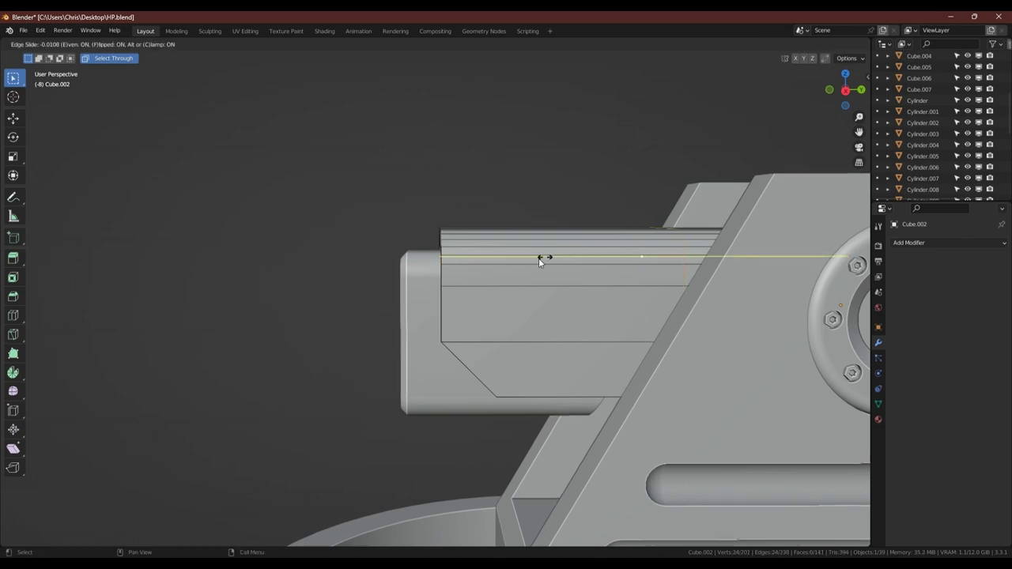
pyautogui.click(352, 260)
pyautogui.hotkey('alt', 'a')
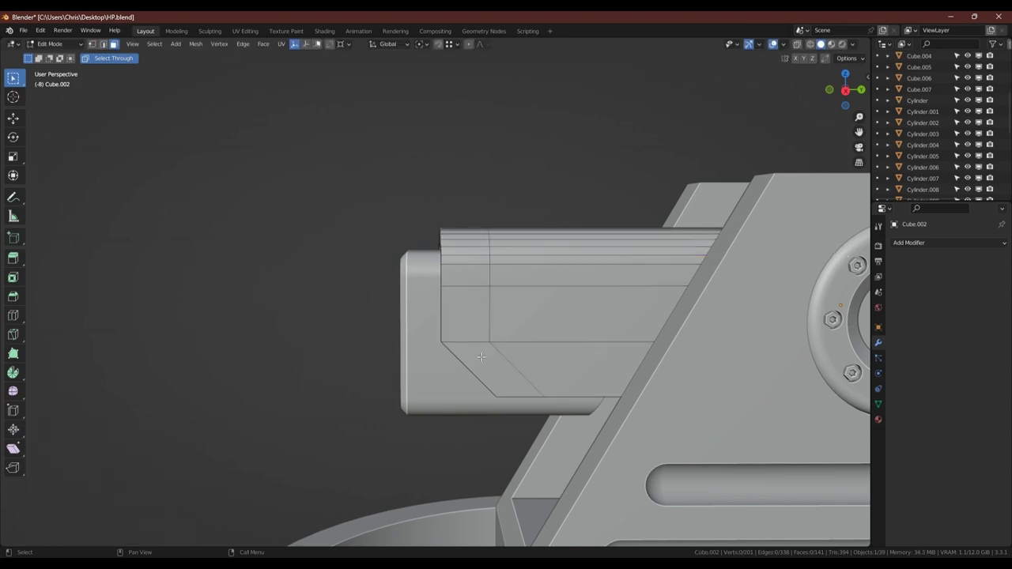
# Step: Duplicate the face loop at the main body's front end about 1.15 m forward along Y, separate it and open the strip for editing
pyautogui.keyDown('alt'); pyautogui.click(480, 358); pyautogui.keyUp('alt')
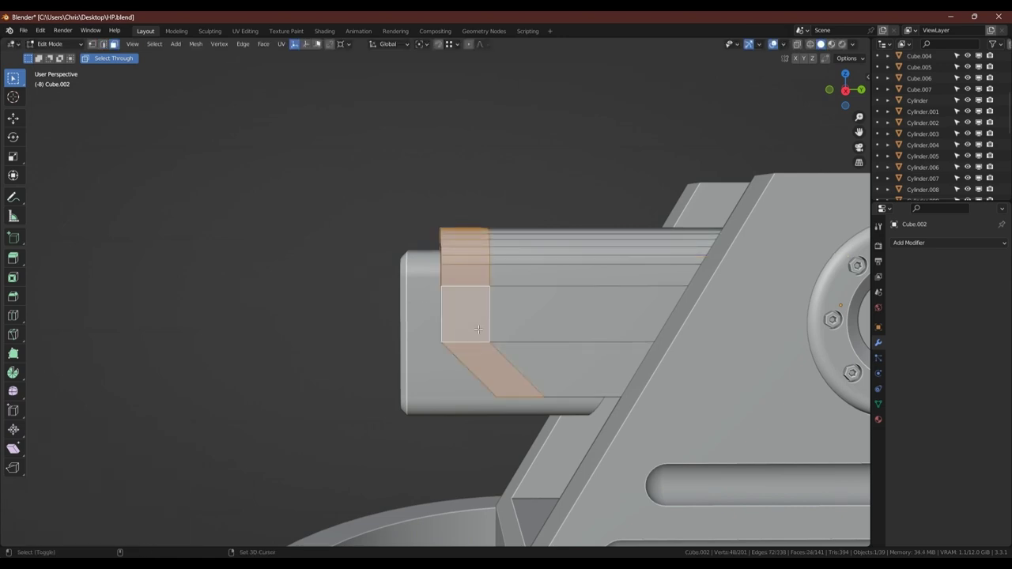
pyautogui.press('g')
pyautogui.press('y')
pyautogui.click(286, 312)
pyautogui.press('p')
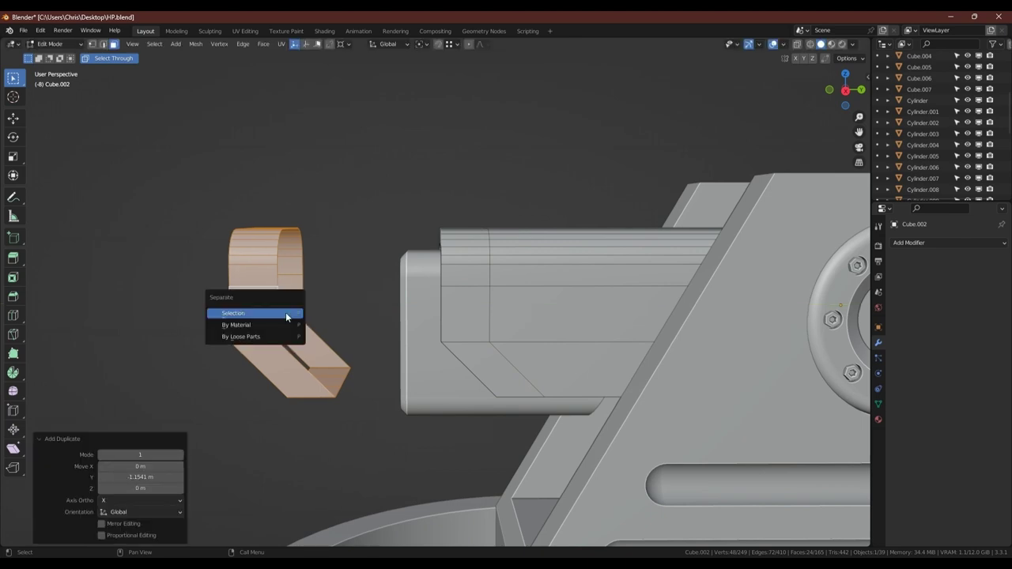
pyautogui.click(285, 313)
pyautogui.press('Tab')
pyautogui.click(289, 319)
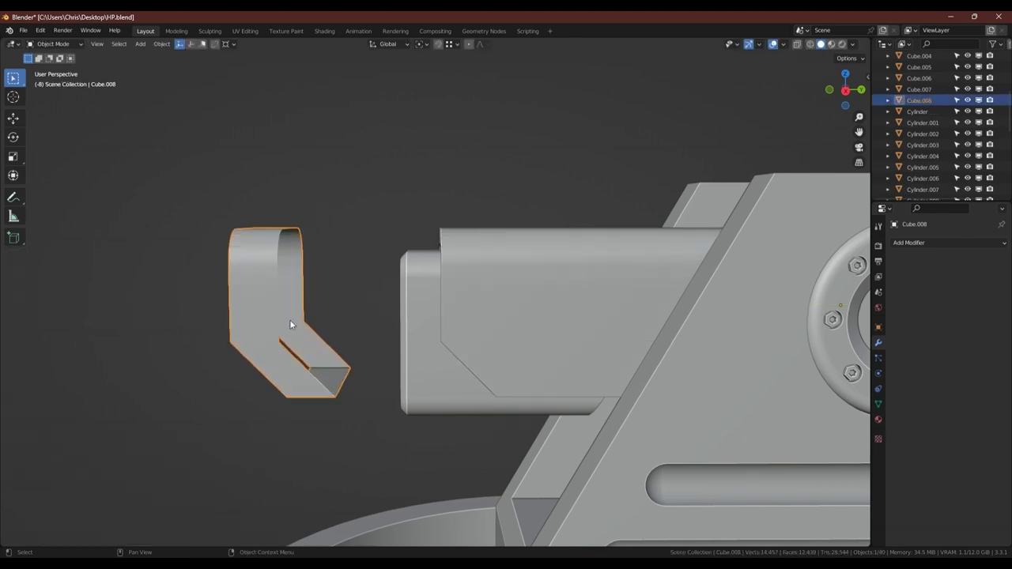
pyautogui.moveTo(284, 332); pyautogui.dragTo(320, 322, button='middle')
pyautogui.press('Tab')
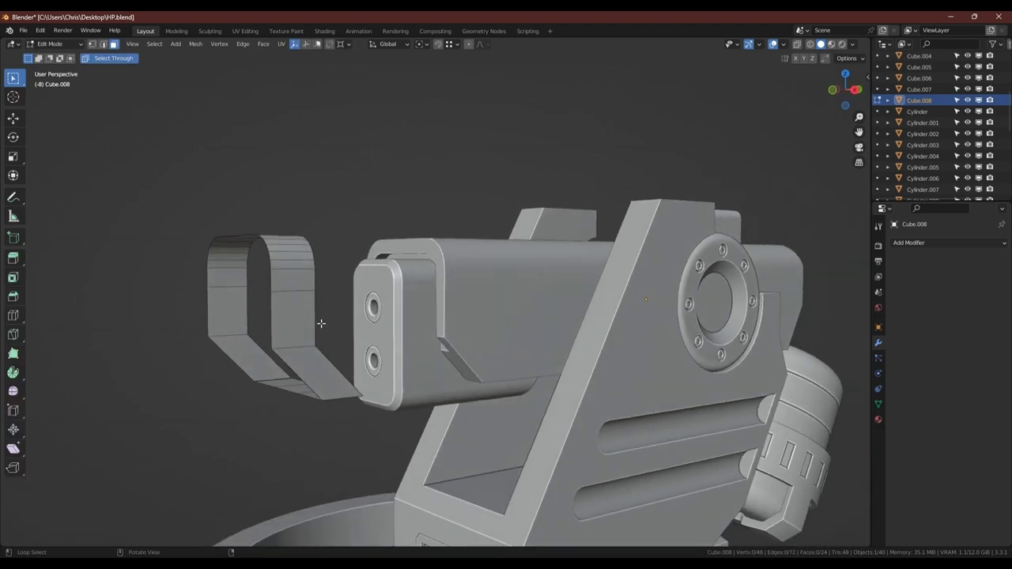
pyautogui.keyDown('alt'); pyautogui.click(314, 320); pyautogui.keyUp('alt')
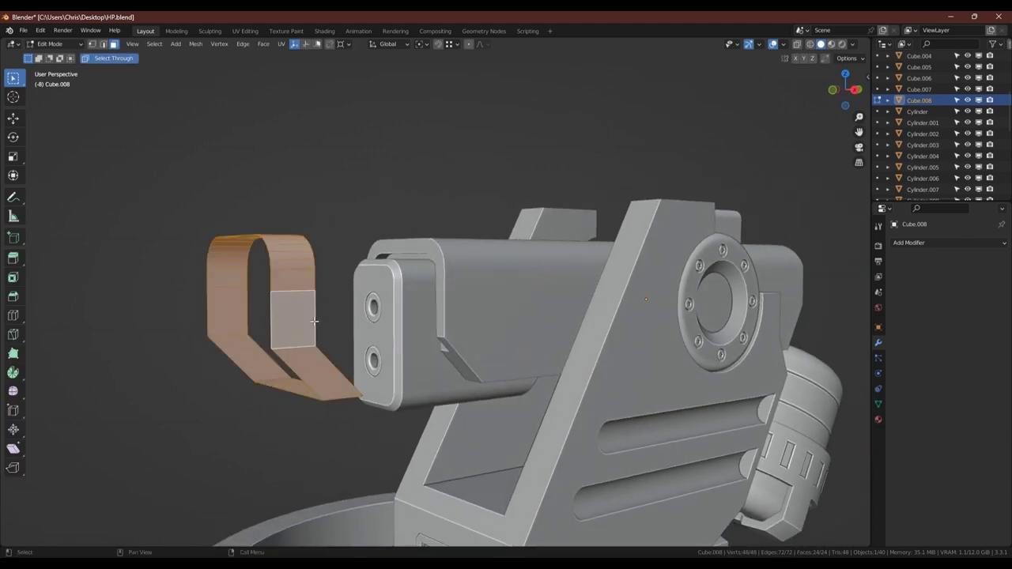
pyautogui.press('2')
pyautogui.keyDown('alt'); pyautogui.click(315, 320); pyautogui.keyUp('alt')
pyautogui.moveTo(315, 320); pyautogui.dragTo(273, 308, button='middle')
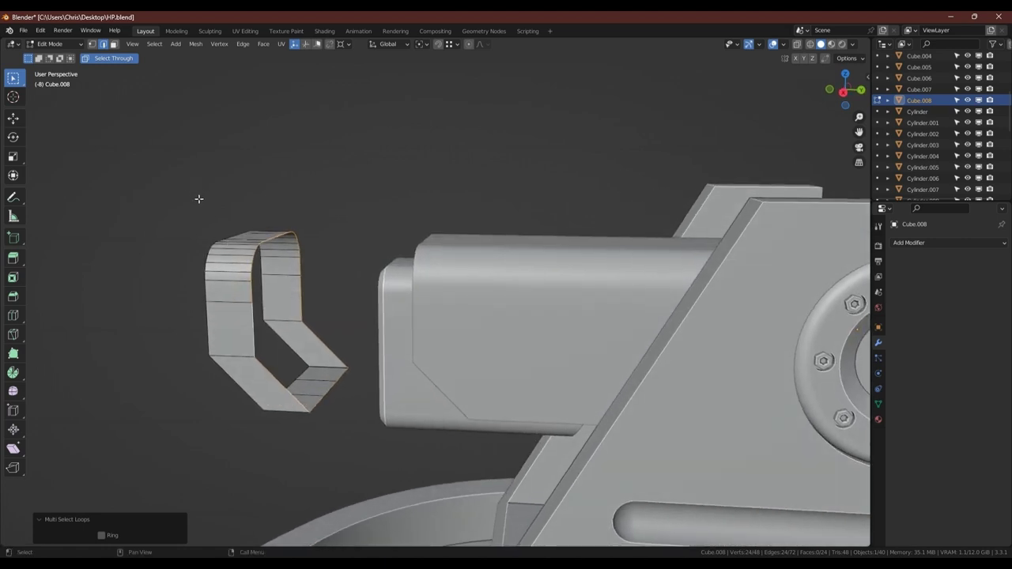
pyautogui.moveTo(198, 198); pyautogui.dragTo(226, 217, button='middle')
pyautogui.keyDown('ctrl'); pyautogui.moveTo(162, 181); pyautogui.dragTo(379, 265); pyautogui.keyUp('ctrl')
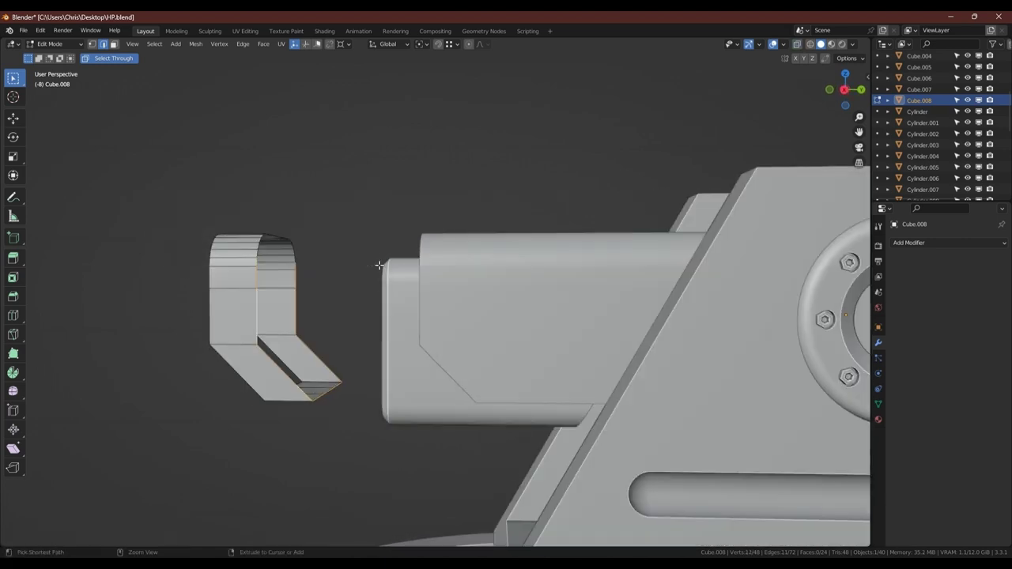
pyautogui.keyDown('shift'); pyautogui.click(257, 262); pyautogui.keyUp('shift')
pyautogui.keyDown('shift'); pyautogui.click(296, 267); pyautogui.keyUp('shift')
pyautogui.moveTo(320, 384); pyautogui.dragTo(304, 405, button='middle')
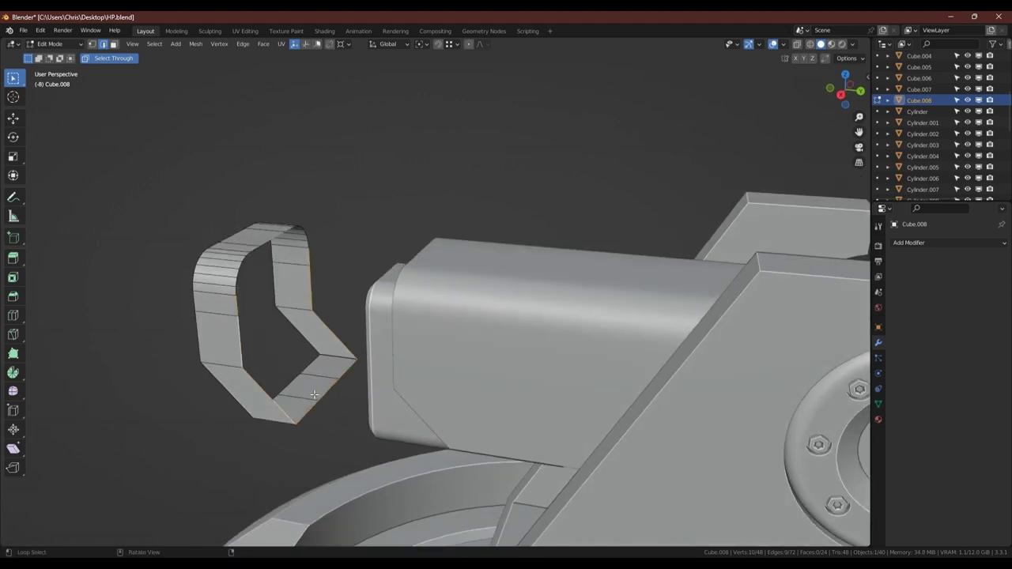
pyautogui.scroll(3, 336, 387)
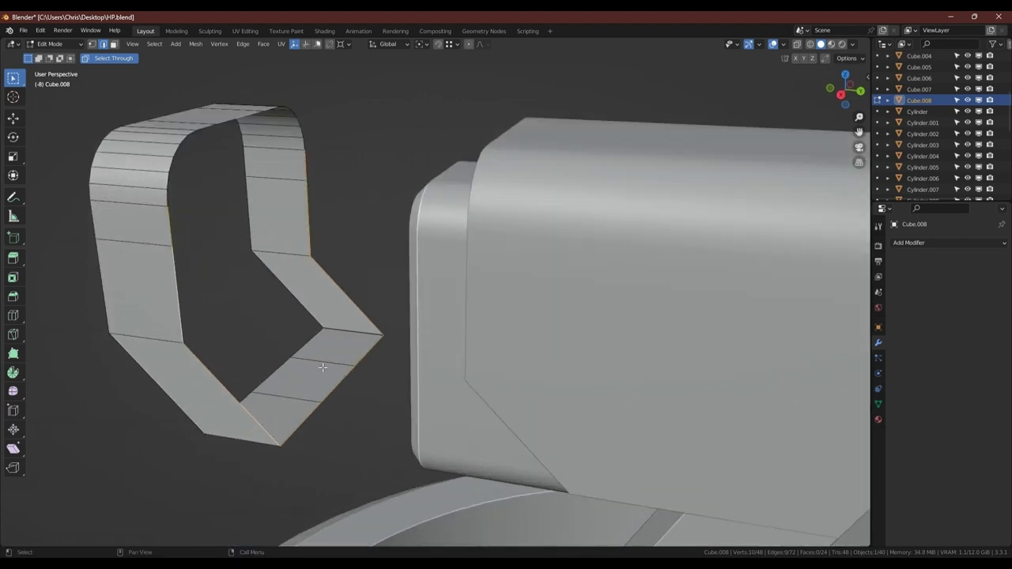
pyautogui.moveTo(322, 368)
pyautogui.mouseDown(button='middle')
pyautogui.moveTo(306, 384)
pyautogui.moveTo(316, 384)
pyautogui.mouseUp(button='middle')
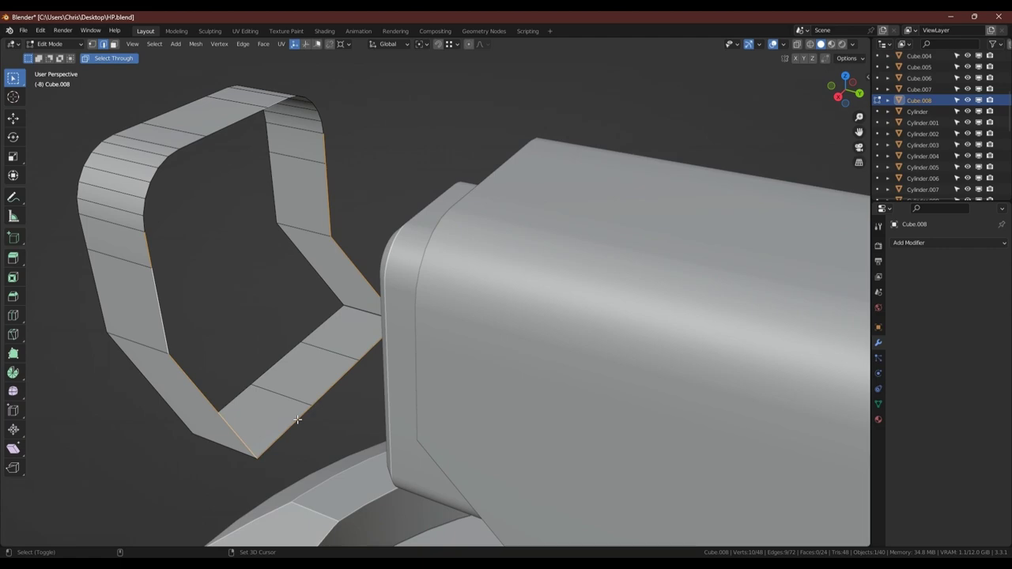
pyautogui.scroll(-4, 267, 372)
# Step: Extrude the three side edges of the strip's front opening along X in three sections of about 0.31 m to the opposite side
pyautogui.moveTo(267, 371); pyautogui.dragTo(395, 346, button='middle')
pyautogui.click(363, 359)
pyautogui.scroll(3, 395, 346)
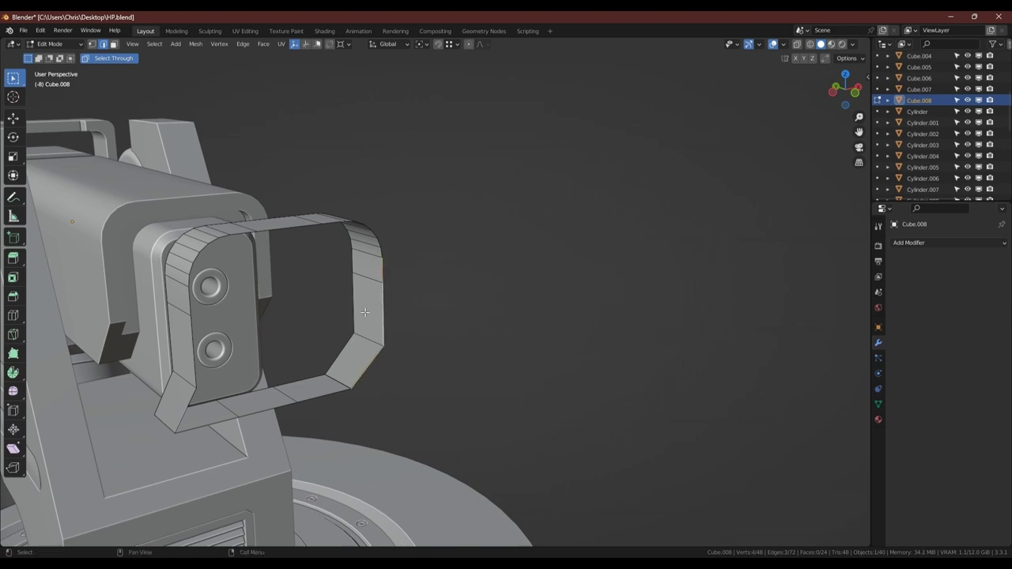
pyautogui.keyDown('shift'); pyautogui.moveTo(365, 313); pyautogui.dragTo(373, 376, button='middle'); pyautogui.keyUp('shift')
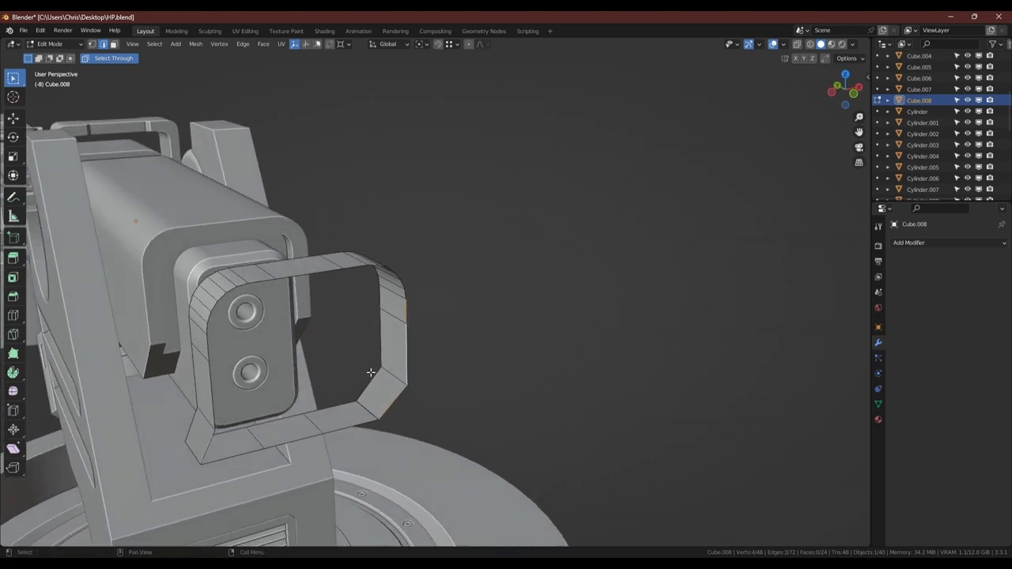
pyautogui.press('e')
pyautogui.press('x')
pyautogui.click(327, 407)
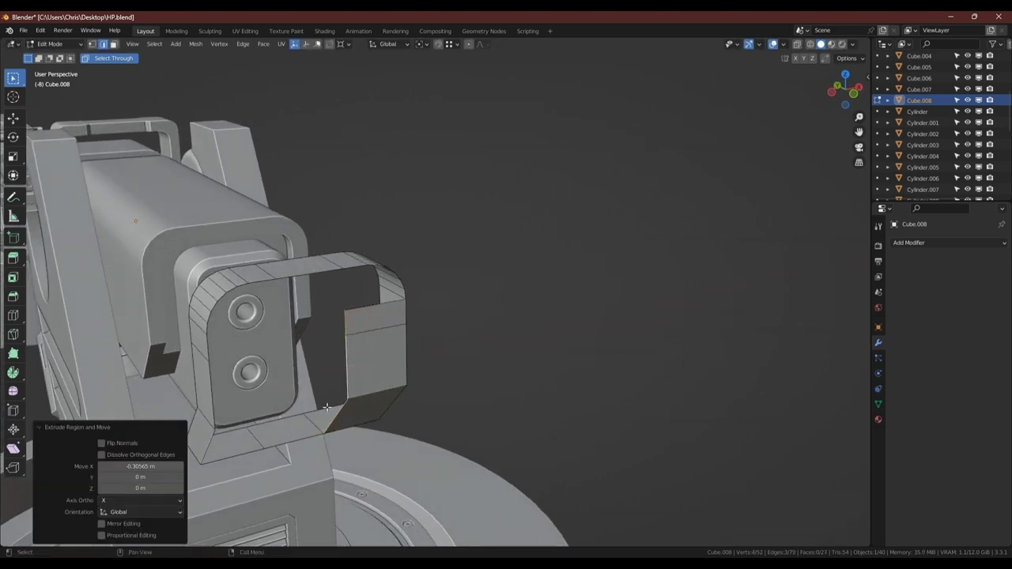
pyautogui.press('e')
pyautogui.press('x')
pyautogui.click(269, 420)
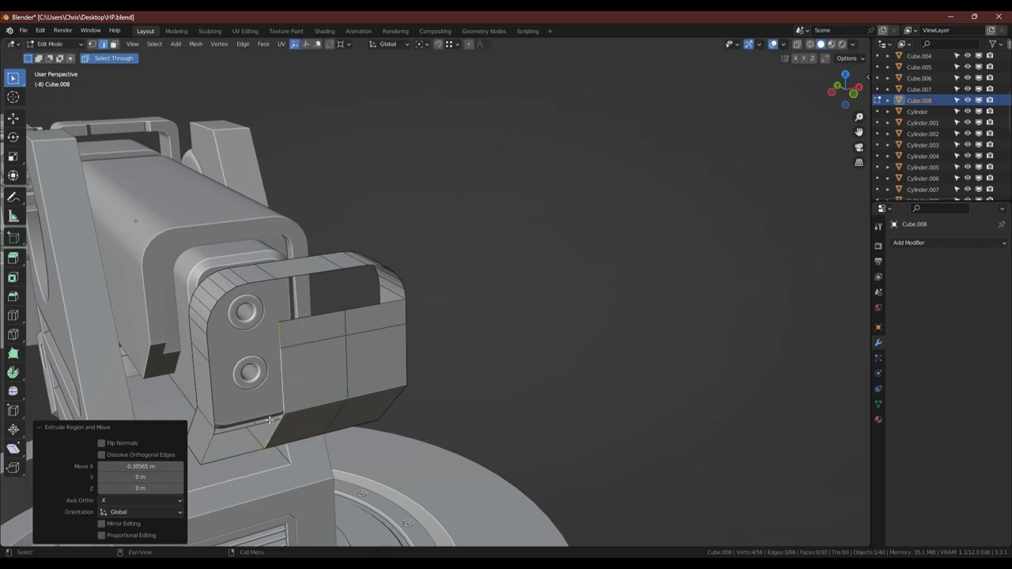
pyautogui.press('g')
pyautogui.press('x')
pyautogui.keyDown('ctrl'); pyautogui.click(204, 456); pyautogui.keyUp('ctrl')
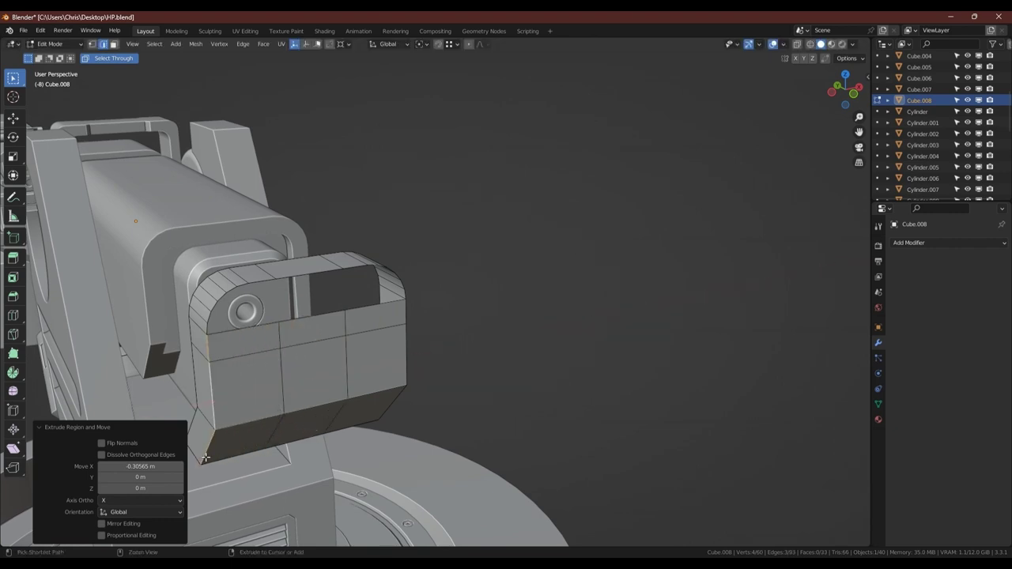
# Step: Merge all the strip's overlapping vertices by distance at 0.0001 m where the front extrusion meets the opposite side
pyautogui.press('a')
pyautogui.press('m')
pyautogui.click(348, 340)
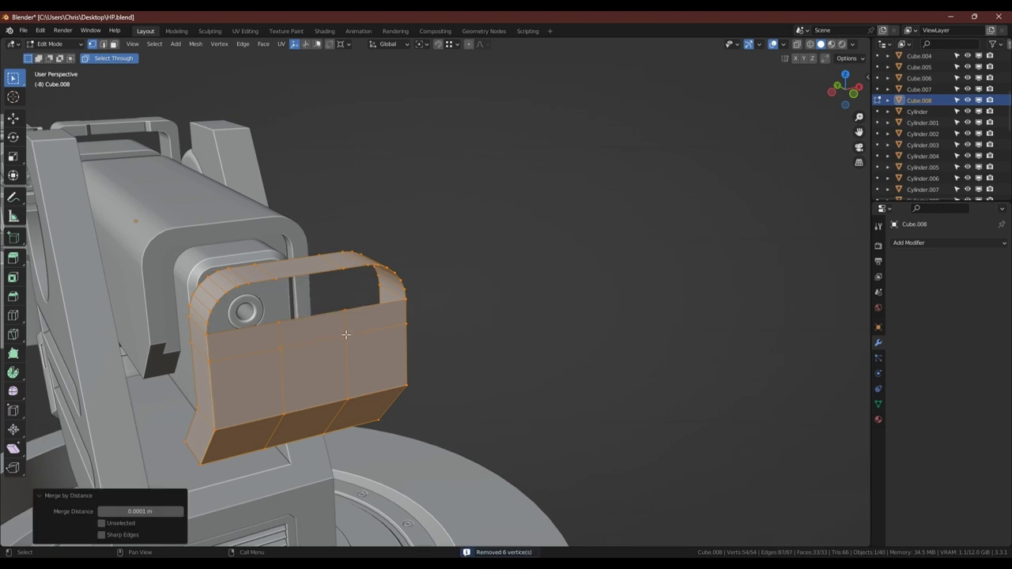
# Step: Fill the remaining upper gap of the front opening with a middle face and two rounded corner faces
pyautogui.moveTo(290, 306); pyautogui.dragTo(335, 328, button='middle')
pyautogui.press('2')
pyautogui.click(295, 326)
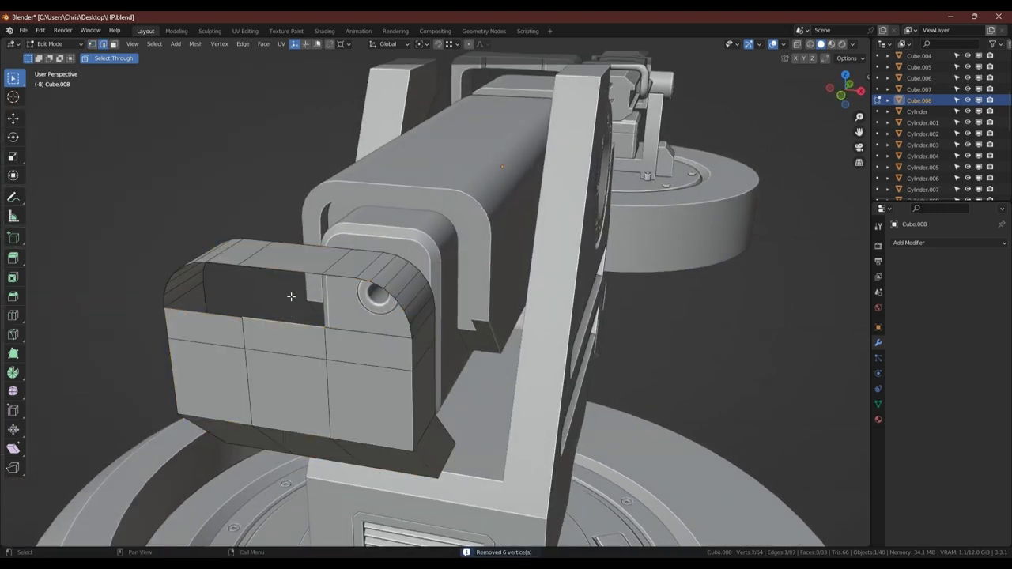
pyautogui.keyDown('shift'); pyautogui.click(291, 272); pyautogui.keyUp('shift')
pyautogui.press('f')
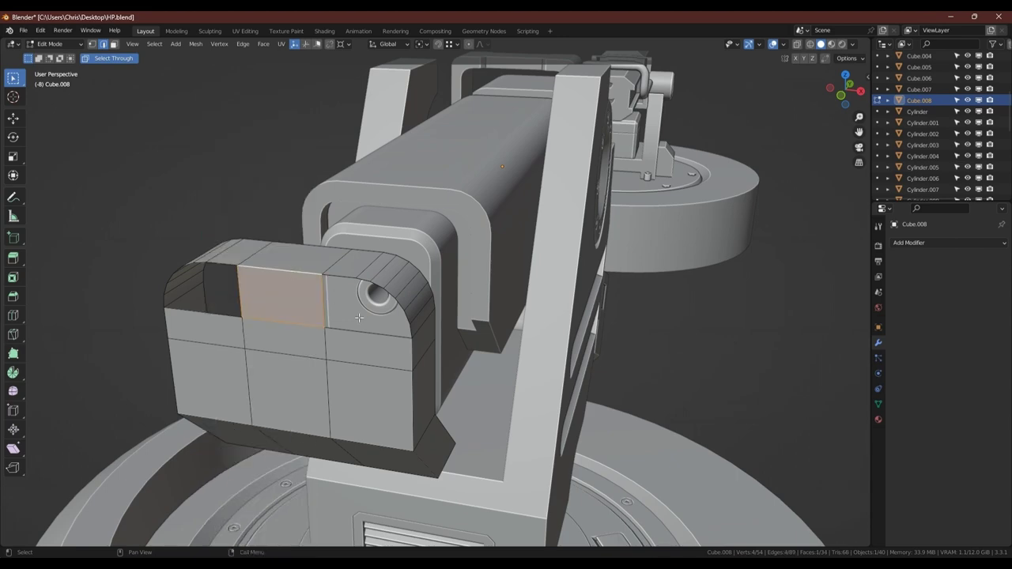
pyautogui.doubleClick(355, 332)
pyautogui.press('f')
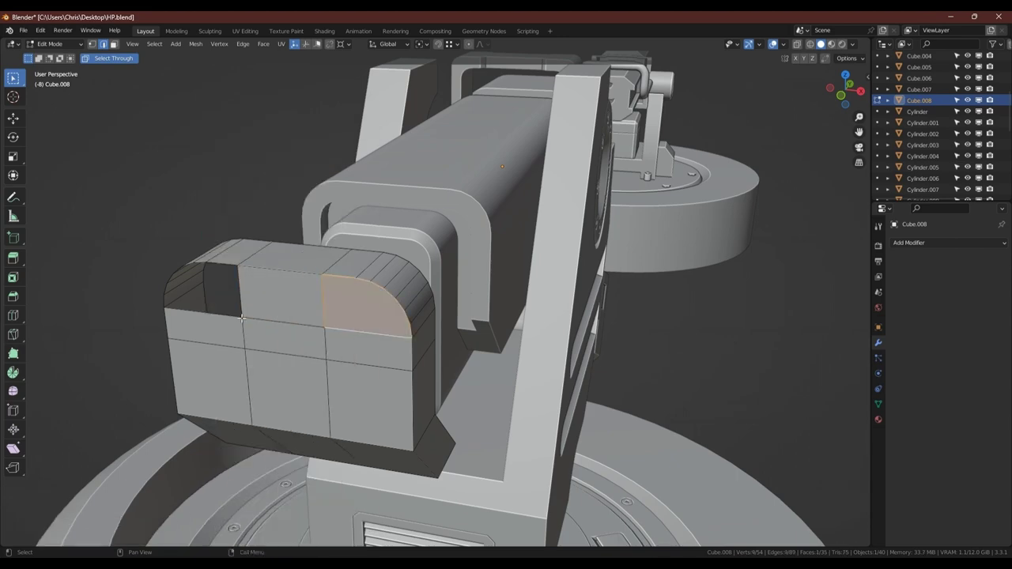
pyautogui.doubleClick(231, 315)
pyautogui.press('f')
# Step: Extrude the side edges of the strip's rear opening along X in three sections of about 0.31 m to the opposite side
pyautogui.moveTo(371, 325); pyautogui.dragTo(288, 353, button='middle')
pyautogui.keyDown('shift'); pyautogui.moveTo(287, 353); pyautogui.dragTo(307, 269, button='middle'); pyautogui.keyUp('shift')
pyautogui.click(347, 370)
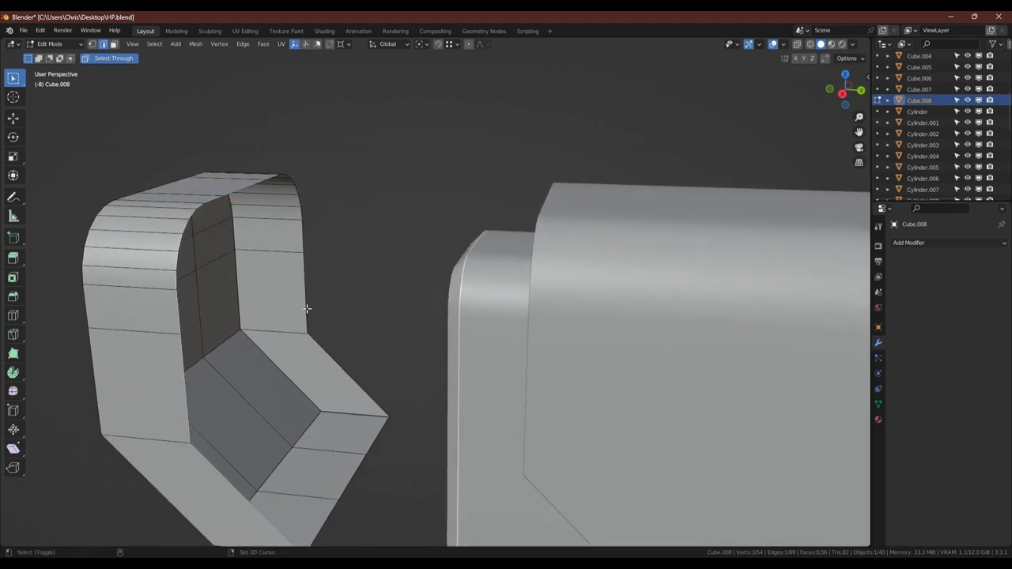
pyautogui.keyDown('shift'); pyautogui.click(300, 237); pyautogui.keyUp('shift')
pyautogui.moveTo(332, 350); pyautogui.dragTo(376, 341, button='middle')
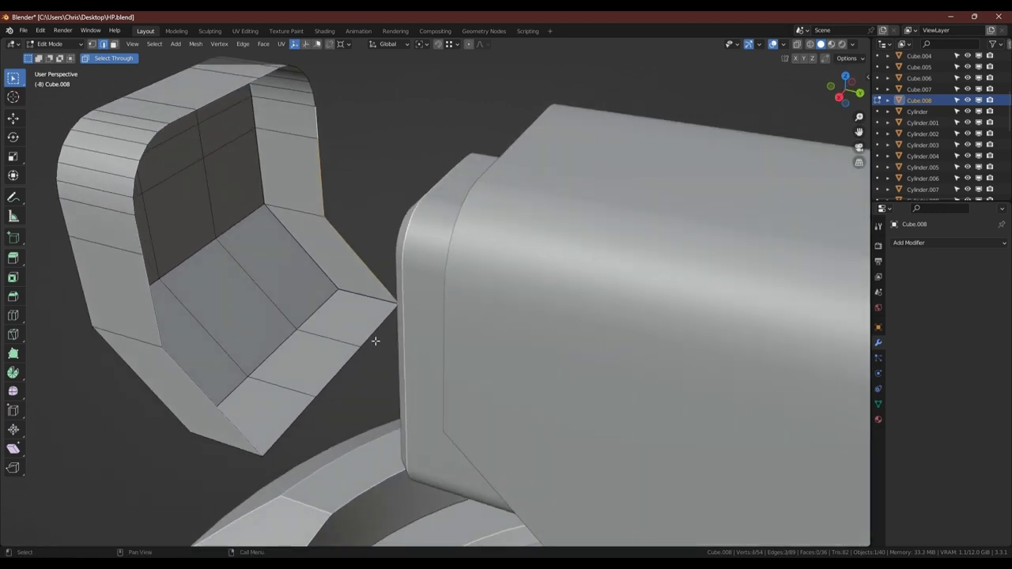
pyautogui.press('e')
pyautogui.press('x')
pyautogui.click(351, 361)
pyautogui.press('e')
pyautogui.press('x')
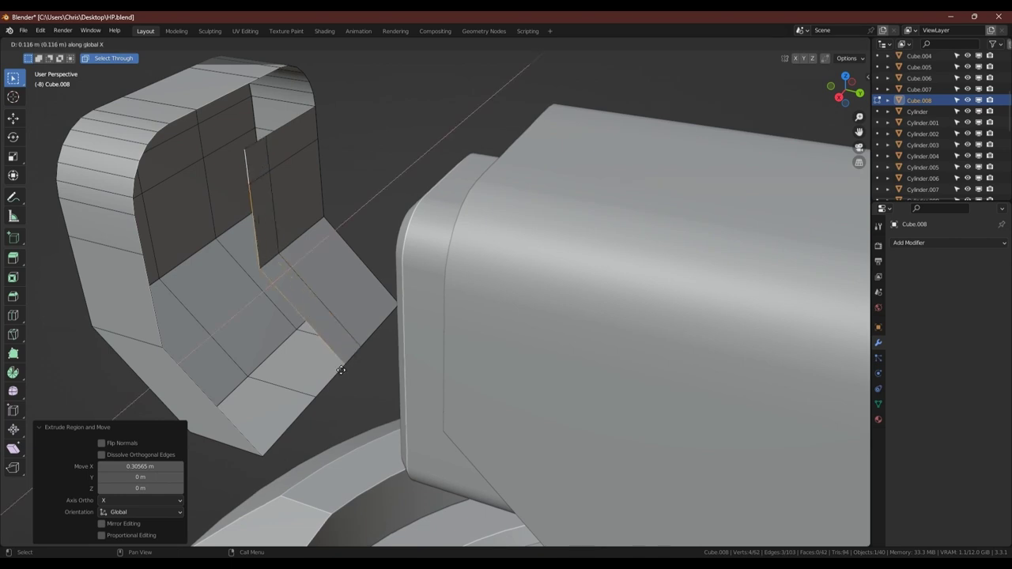
pyautogui.keyDown('ctrl'); pyautogui.click(322, 393); pyautogui.keyUp('ctrl')
pyautogui.press('e')
pyautogui.press('x')
pyautogui.keyDown('ctrl'); pyautogui.click(258, 445); pyautogui.keyUp('ctrl')
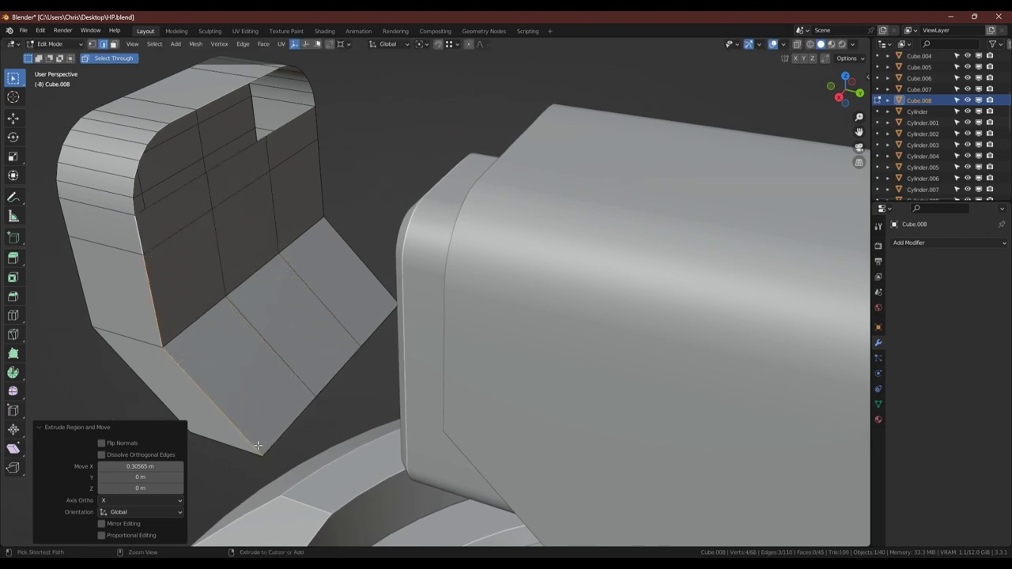
# Step: Select the whole piece and merge its overlapping vertices by distance at 0.0001 m to weld the new rear faces
pyautogui.press('1')
pyautogui.press('a')
pyautogui.press('m')
pyautogui.click(229, 167)
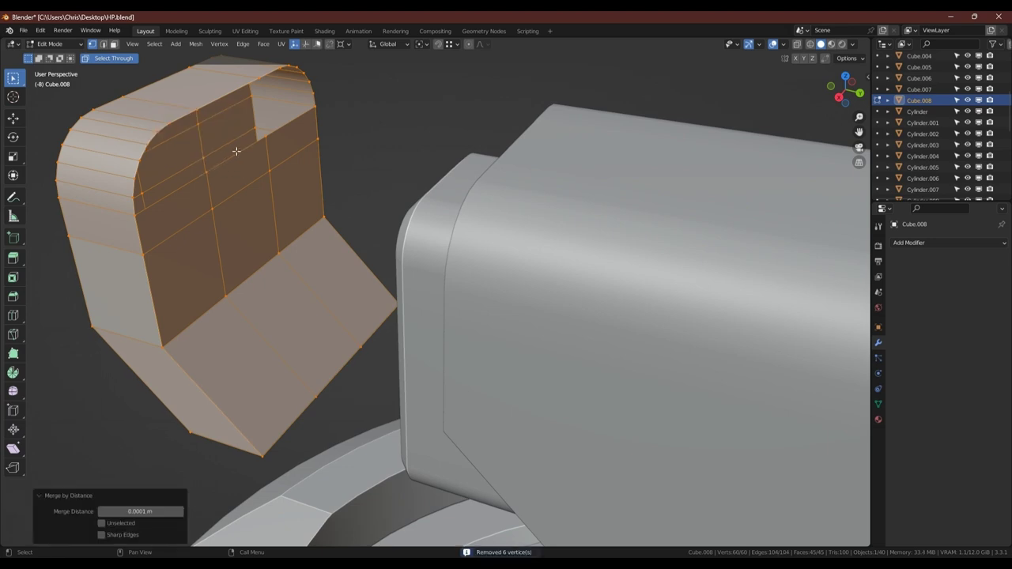
# Step: Bridge the opposite edges at the top of the rear opening and fill the two rounded corner faces to close it
pyautogui.press('2')
pyautogui.hotkey('alt', 'a')
pyautogui.click(214, 99)
pyautogui.rightClick(215, 101)
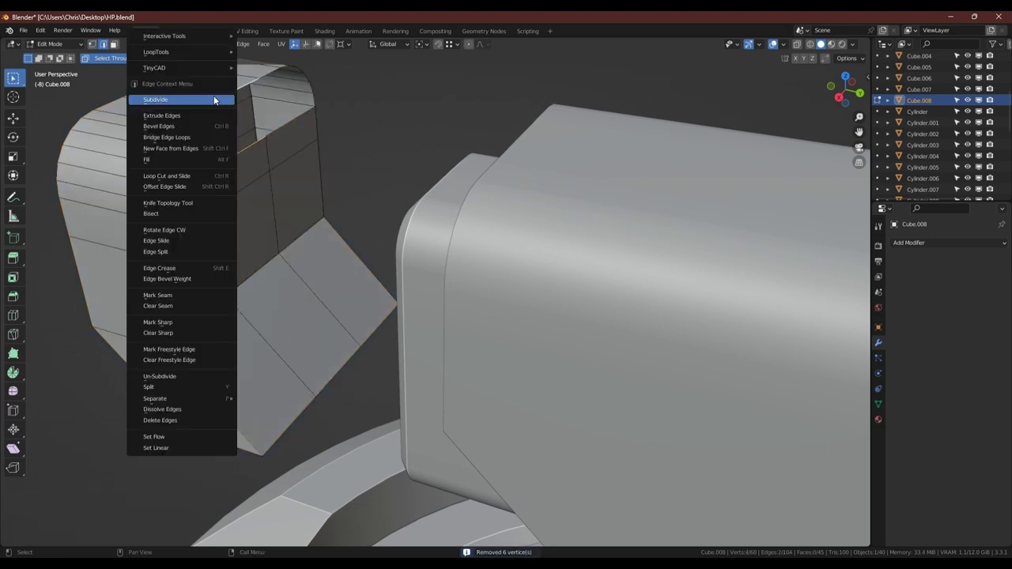
pyautogui.click(174, 137)
pyautogui.hotkey('ctrl', 'z')
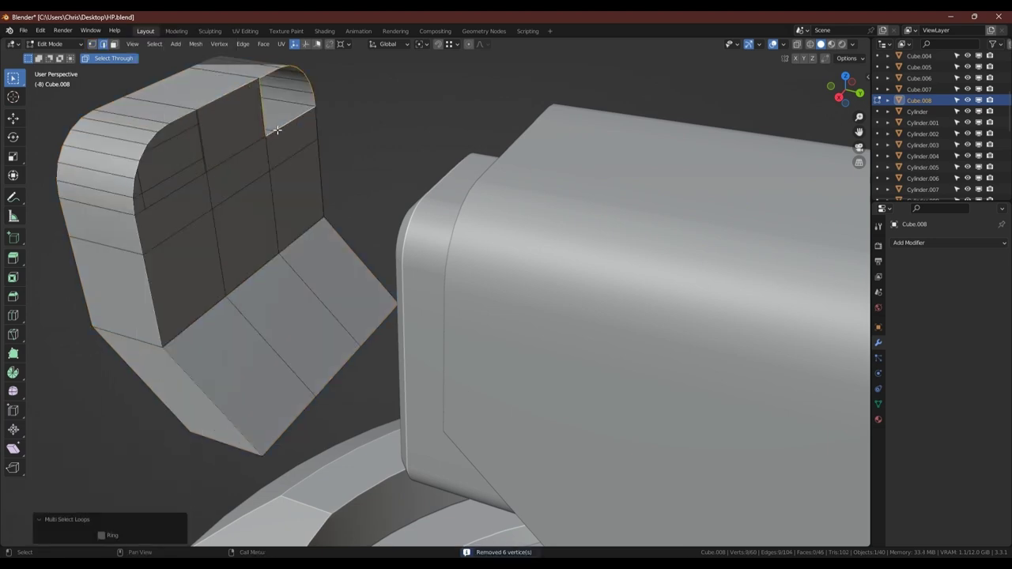
pyautogui.press('f')
pyautogui.rightClick(191, 181)
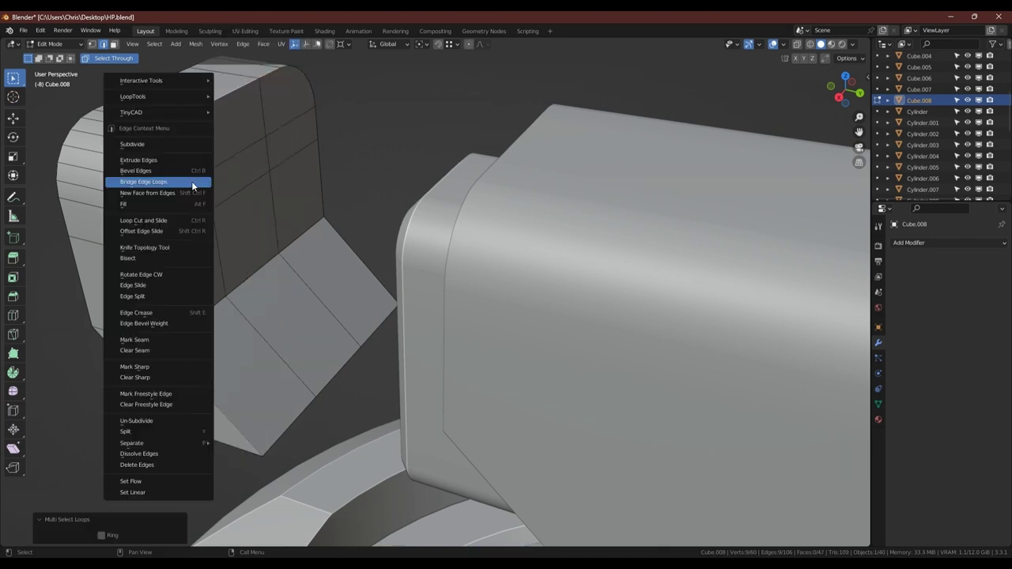
pyautogui.click(198, 181)
pyautogui.scroll(-2, 208, 180)
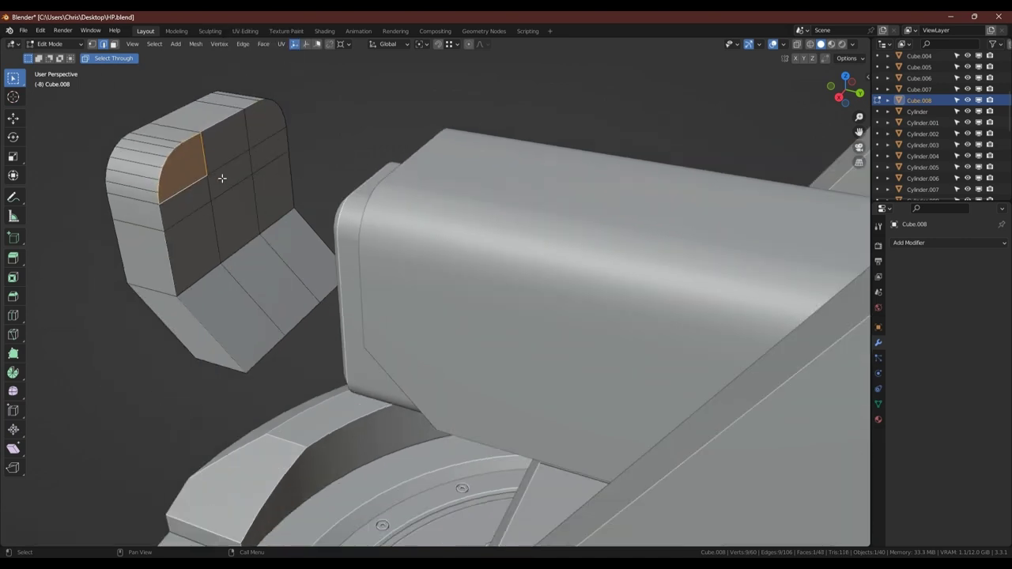
# Step: Scale the closed front piece uniformly by 1.279 in object mode and shade it auto smooth
pyautogui.keyDown('alt'); pyautogui.click(199, 279); pyautogui.keyUp('alt')
pyautogui.scroll(-4, 202, 279)
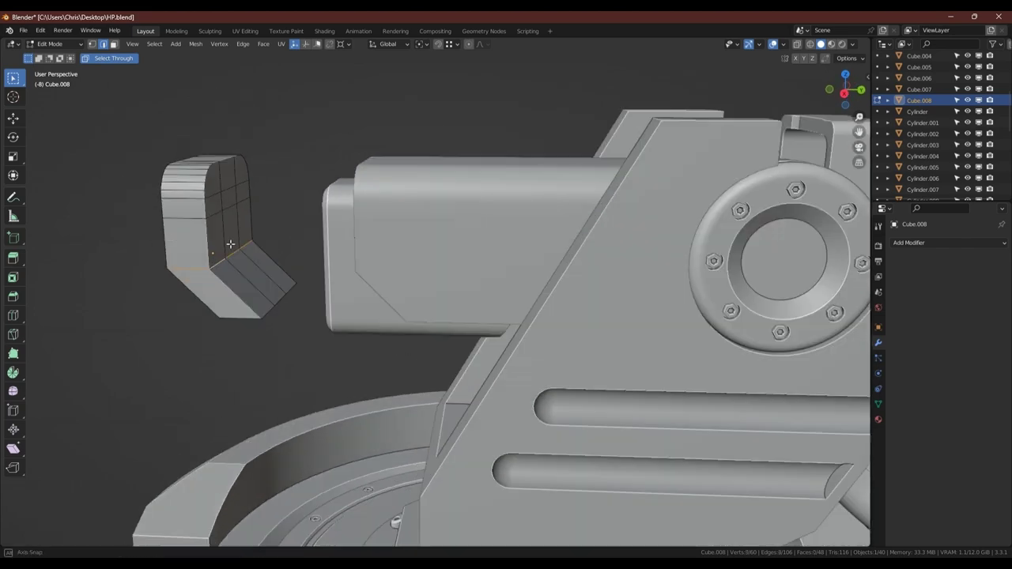
pyautogui.moveTo(202, 279); pyautogui.dragTo(253, 222, button='middle')
pyautogui.scroll(2, 236, 235)
pyautogui.press('Tab')
pyautogui.press('s')
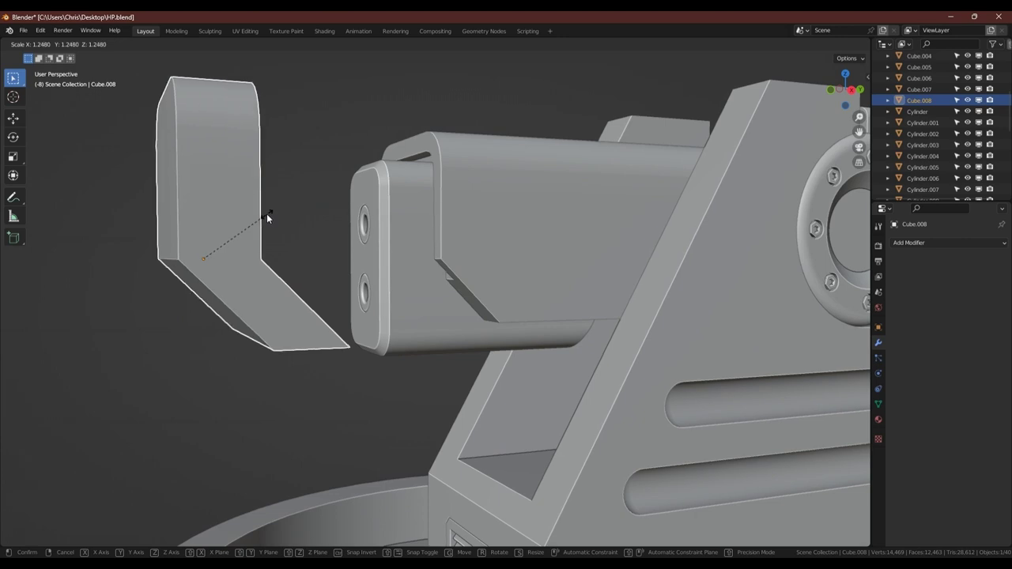
pyautogui.click(268, 212)
pyautogui.moveTo(255, 217); pyautogui.dragTo(250, 231, button='middle')
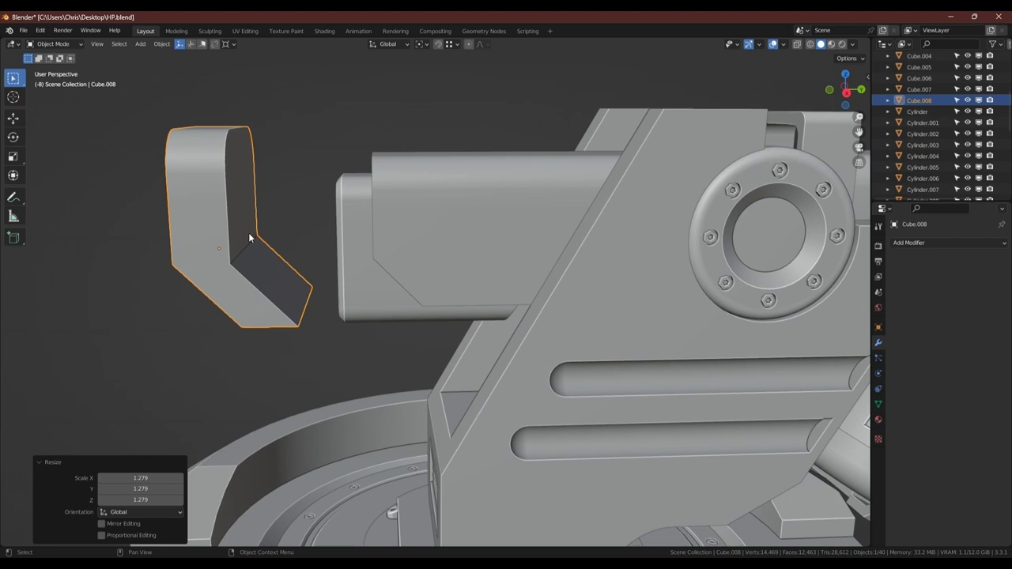
pyautogui.rightClick(251, 235)
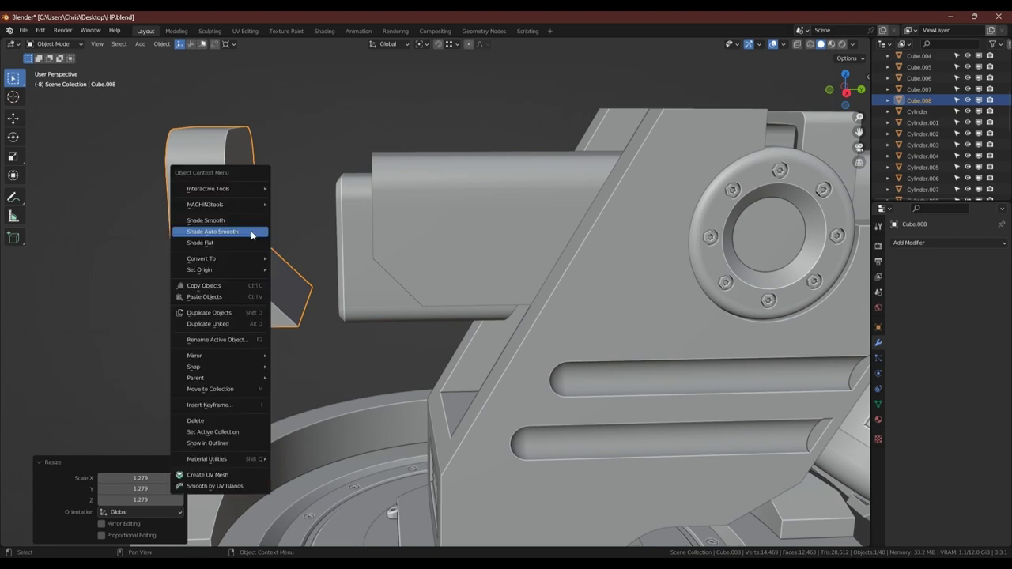
pyautogui.click(253, 233)
# Step: Slice the main body with the closed piece as a boolean cutter and move the cutter about 1.13 m along Y into it
pyautogui.keyDown('shift'); pyautogui.click(405, 163); pyautogui.keyUp('shift')
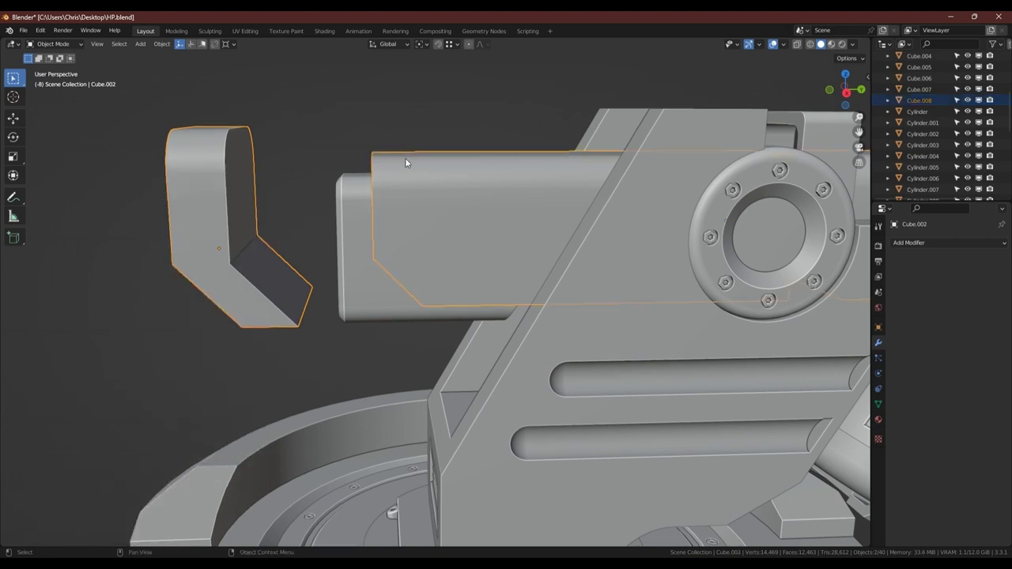
pyautogui.hotkey('ctrl', 'shift', 'b')
pyautogui.click(338, 263)
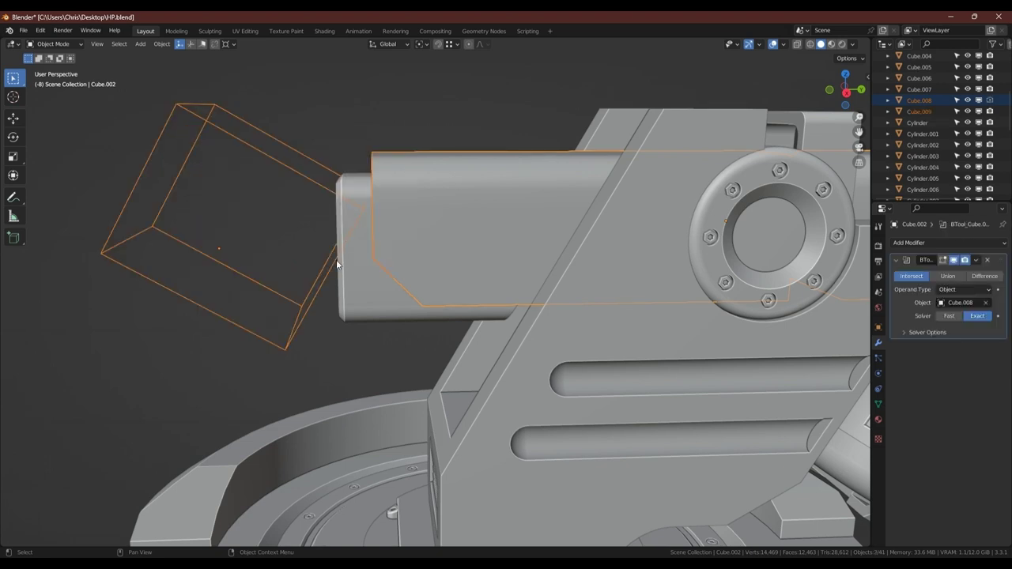
pyautogui.click(214, 128)
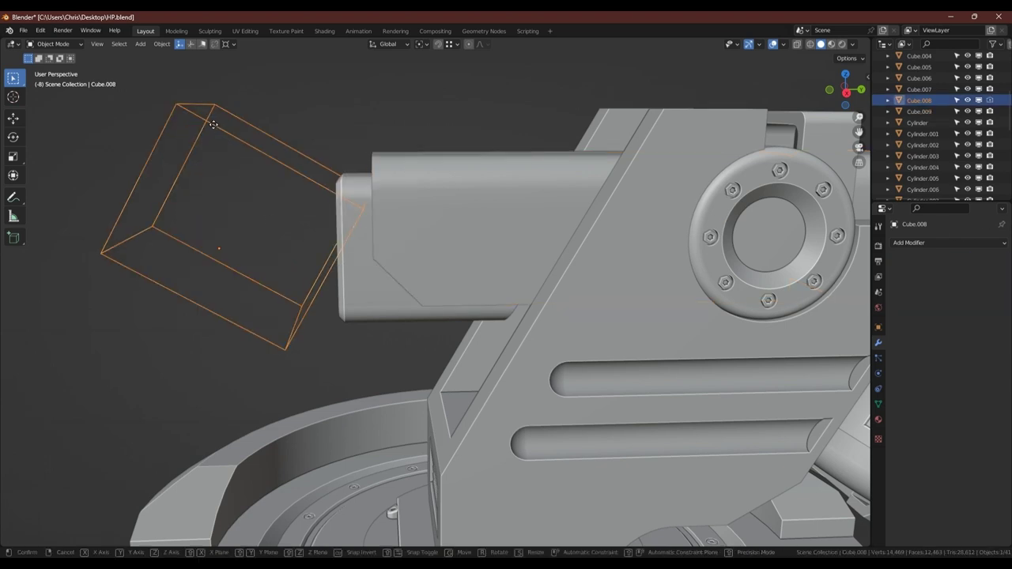
pyautogui.press('g')
pyautogui.press('y')
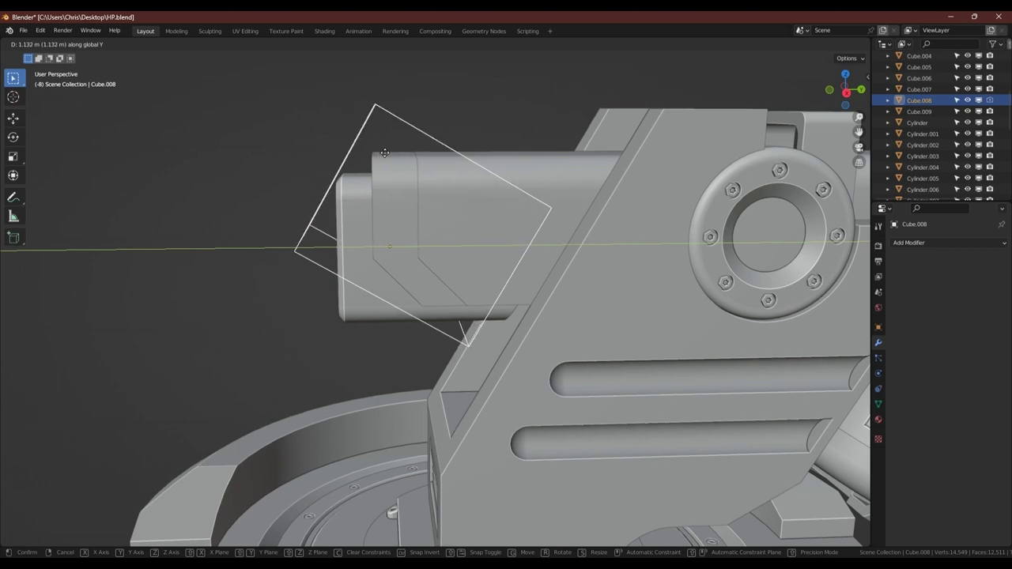
pyautogui.click(383, 156)
pyautogui.moveTo(355, 202); pyautogui.dragTo(483, 173, button='middle')
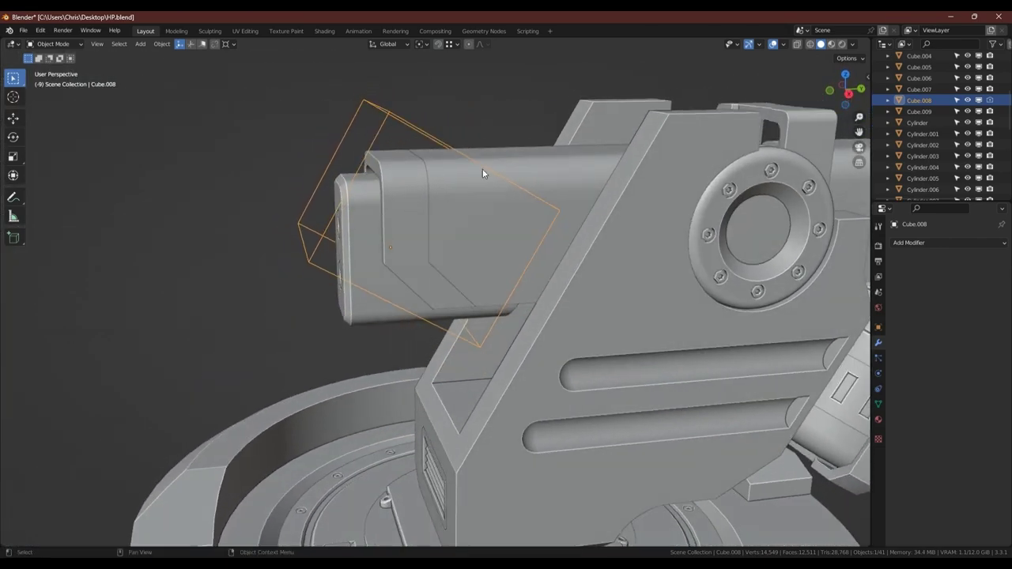
# Step: Apply the boolean slice to both parts of the main body and isolate the sliced front part for mesh editing
pyautogui.click(534, 164)
pyautogui.hotkey('ctrl', 'shift', 'b')
pyautogui.click(478, 242)
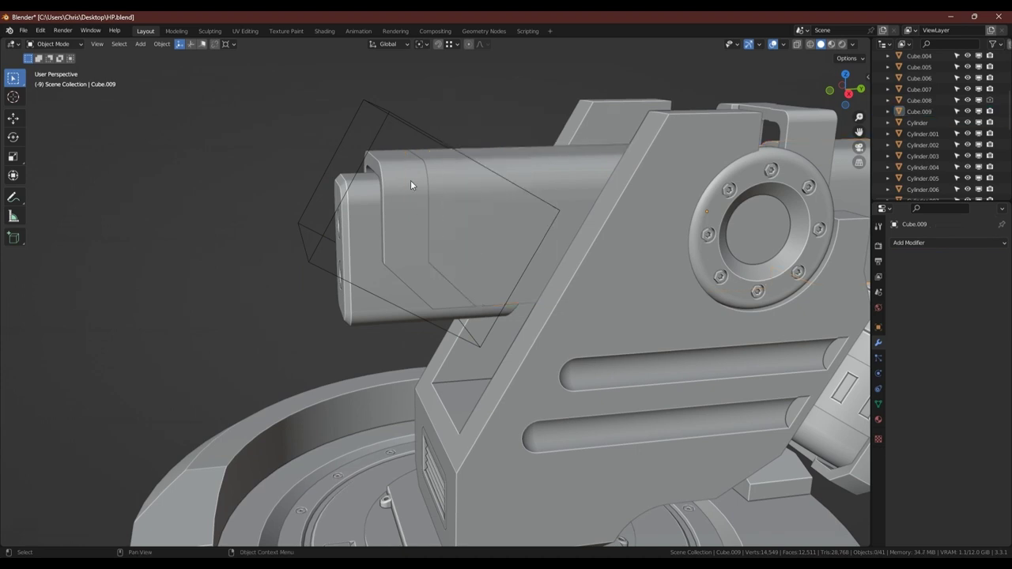
pyautogui.click(411, 185)
pyautogui.hotkey('ctrl', 'shift', 'b')
pyautogui.click(410, 185)
pyautogui.press('KP_Divide')
pyautogui.press('Tab')
pyautogui.moveTo(409, 181); pyautogui.dragTo(351, 181, button='middle')
pyautogui.scroll(2, 354, 178)
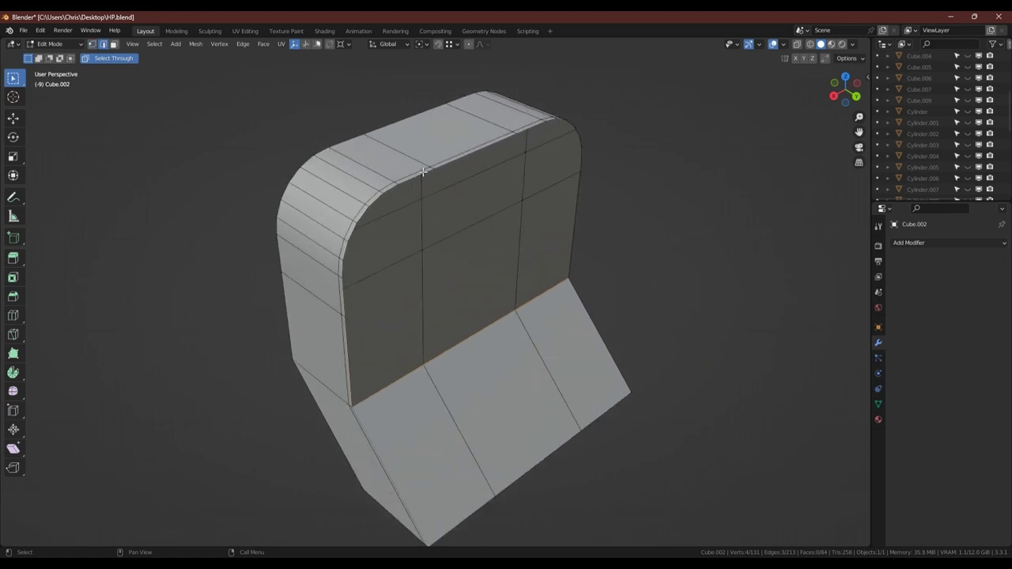
# Step: Dissolve the thin edge loop around the rear rim and the upper horizontal edges across the rear face
pyautogui.doubleClick(439, 163)
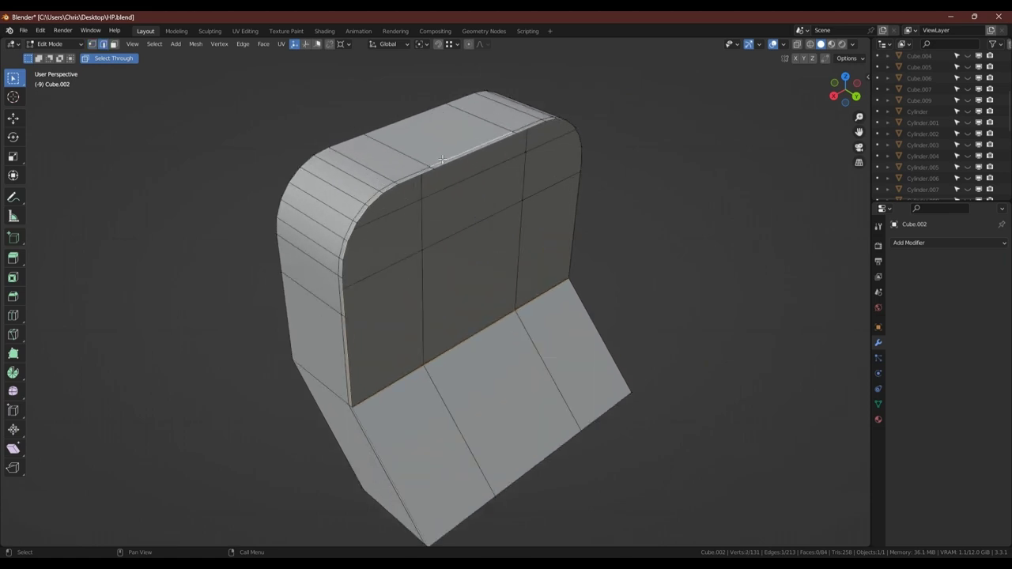
pyautogui.hotkey('ctrl', 'z')
pyautogui.moveTo(434, 162); pyautogui.dragTo(387, 153, button='middle')
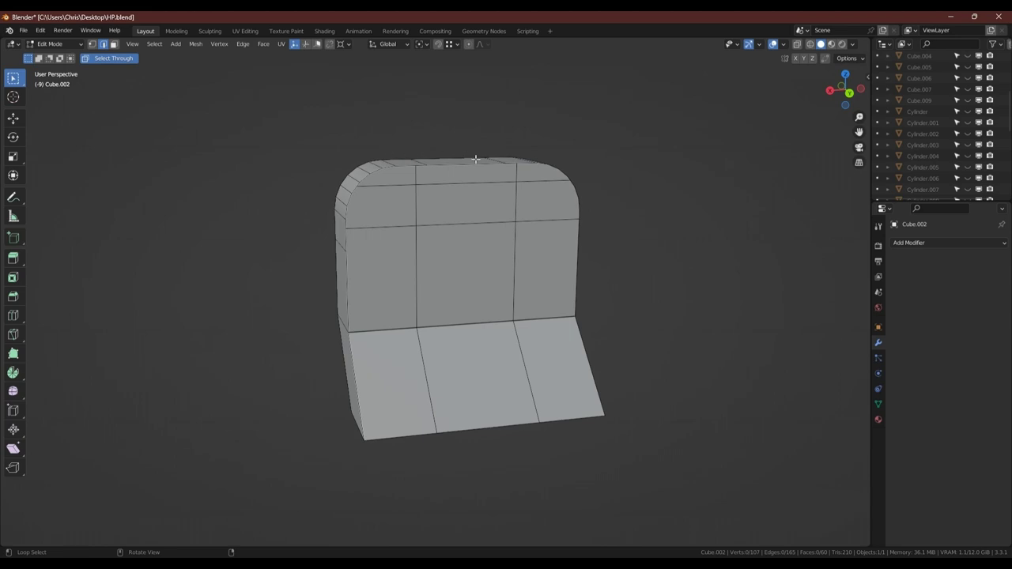
pyautogui.moveTo(475, 158); pyautogui.dragTo(381, 183, button='middle')
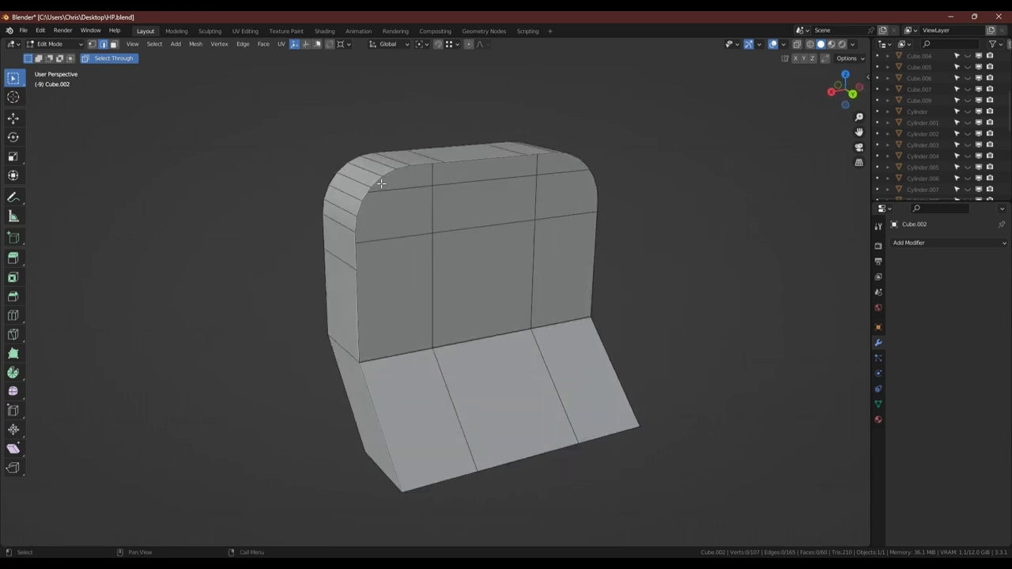
pyautogui.keyDown('ctrl'); pyautogui.click(538, 173); pyautogui.keyUp('ctrl')
pyautogui.moveTo(499, 158); pyautogui.dragTo(458, 228, button='middle')
# Step: Dissolve the stray vertices along the lower inner edge of the recess, including those near its corner
pyautogui.press('1')
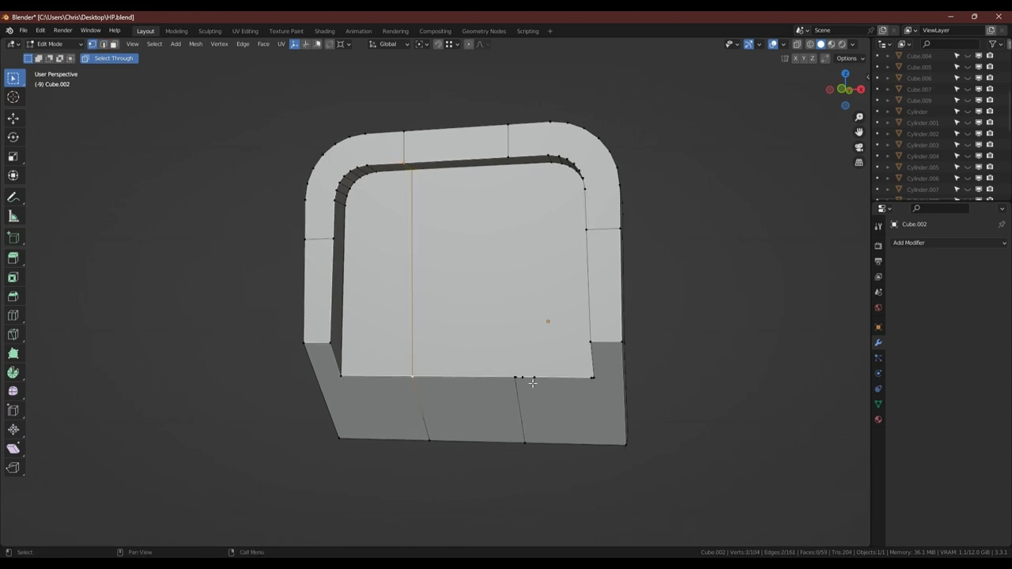
pyautogui.scroll(5, 532, 383)
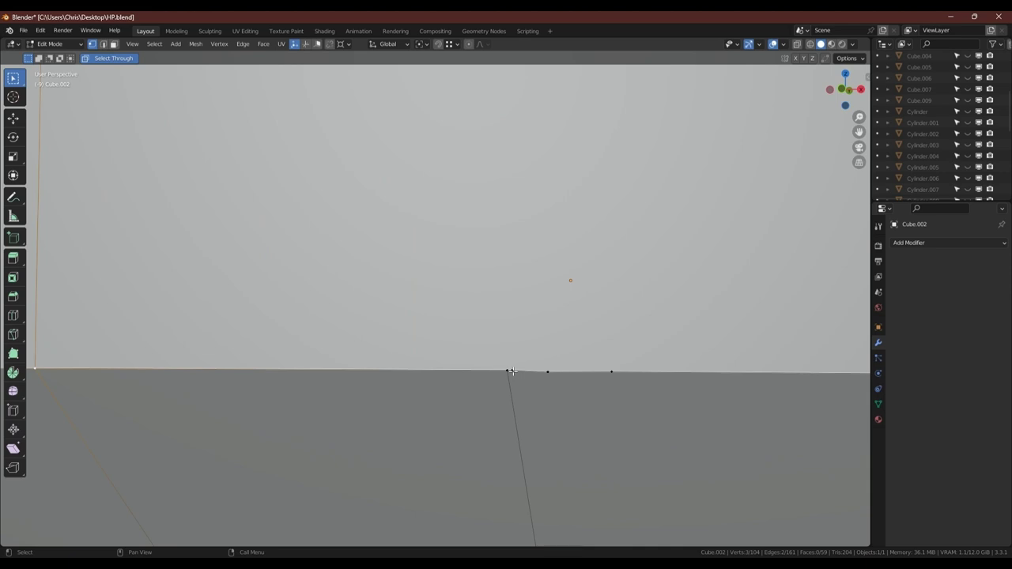
pyautogui.keyDown('ctrl'); pyautogui.click(614, 368); pyautogui.keyUp('ctrl')
pyautogui.hotkey('ctrl', 'x')
pyautogui.scroll(-2, 523, 362)
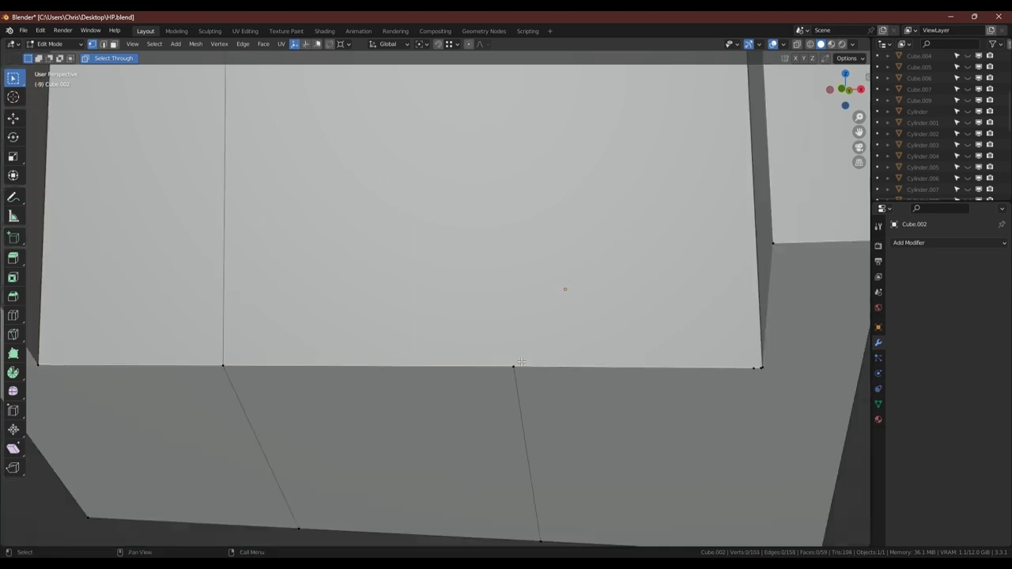
pyautogui.scroll(5, 671, 371)
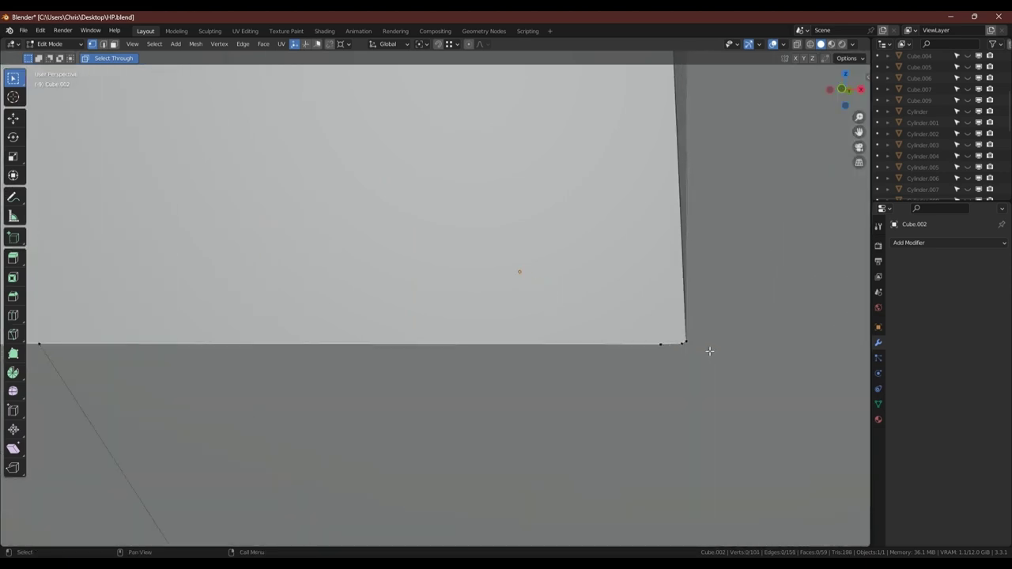
pyautogui.moveTo(674, 344)
pyautogui.mouseDown(button='middle')
pyautogui.moveTo(674, 329)
pyautogui.moveTo(685, 350)
pyautogui.mouseUp(button='middle')
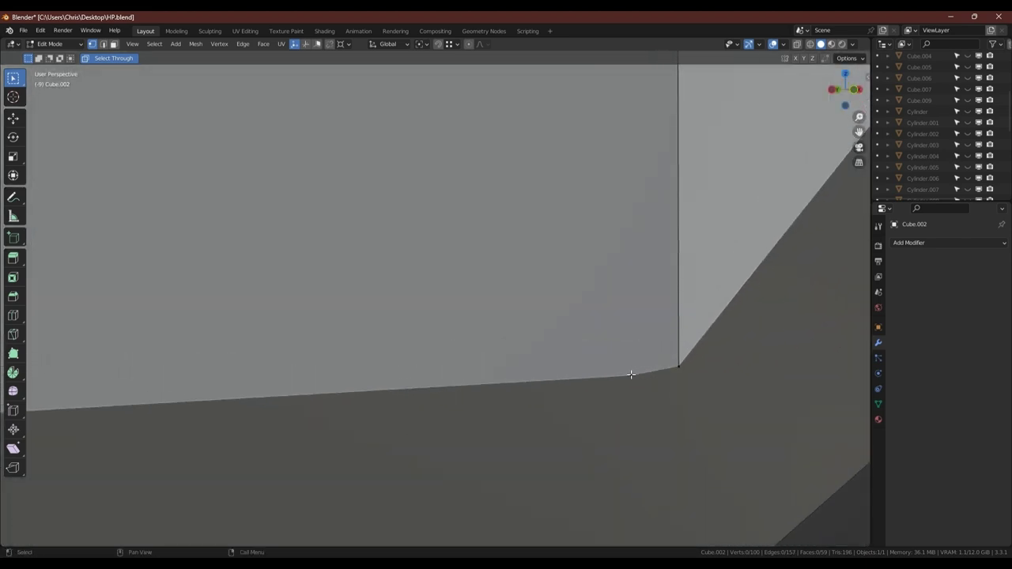
pyautogui.scroll(-5, 630, 370)
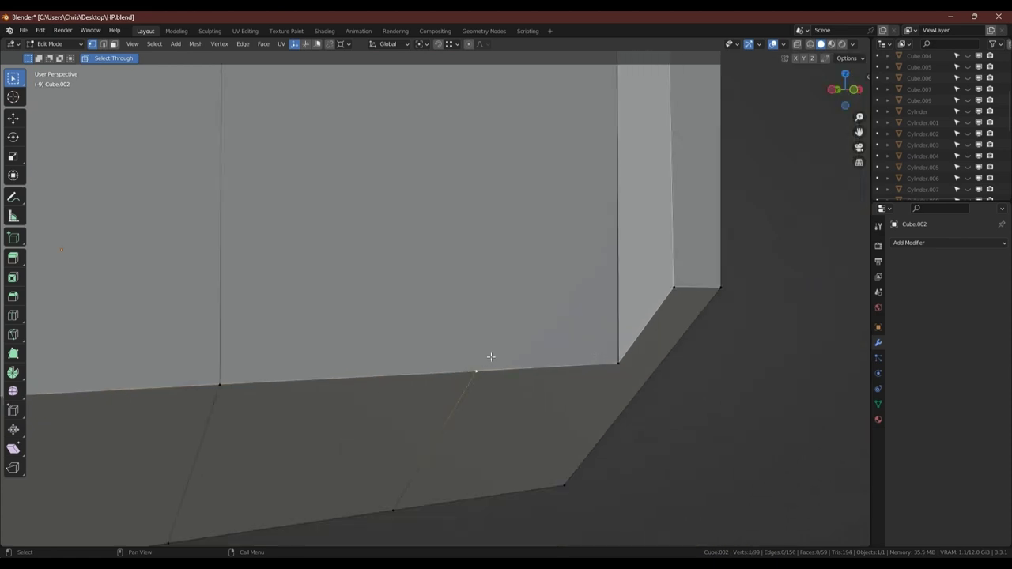
# Step: Connect the lower and upper edge vertices across the recess's back face and join the side rim vertices across the recess
pyautogui.keyDown('shift'); pyautogui.moveTo(517, 178); pyautogui.dragTo(542, 432, button='middle'); pyautogui.keyUp('shift')
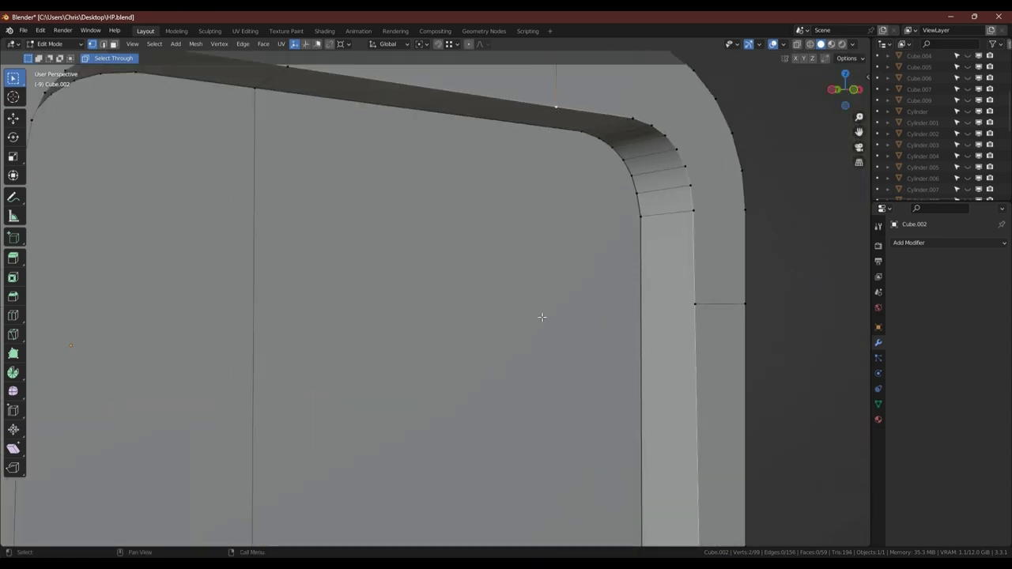
pyautogui.press('j')
pyautogui.click(704, 305)
pyautogui.scroll(-4, 592, 325)
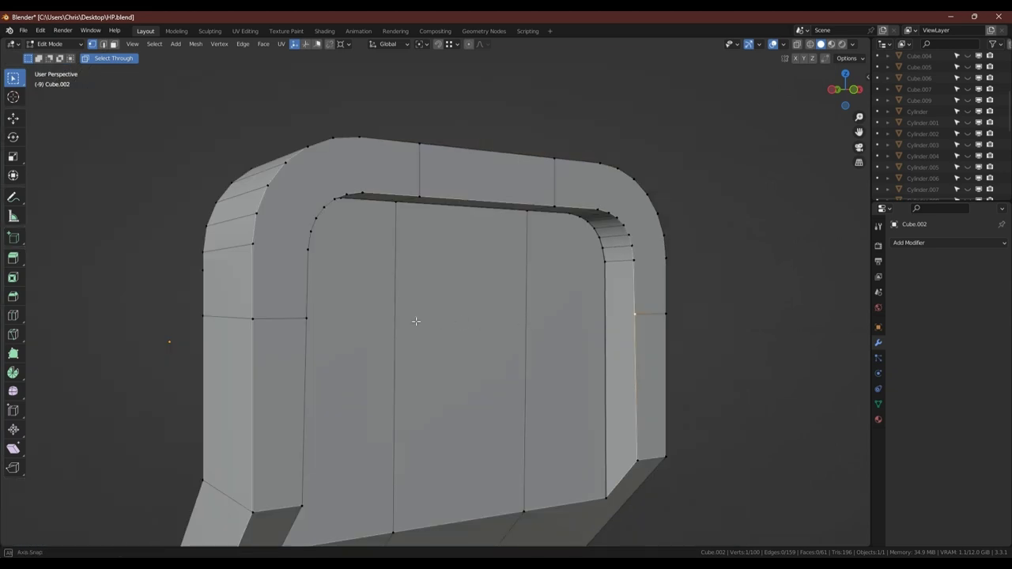
pyautogui.moveTo(416, 319); pyautogui.dragTo(425, 397, button='middle')
pyautogui.keyDown('shift'); pyautogui.click(343, 325); pyautogui.keyUp('shift')
pyautogui.press('j')
# Step: Move the first vertical edge line of the rear and sloped faces -0.042601 m along X to meet the neighbouring vertices
pyautogui.moveTo(492, 404); pyautogui.dragTo(436, 245, button='middle')
pyautogui.scroll(4, 501, 451)
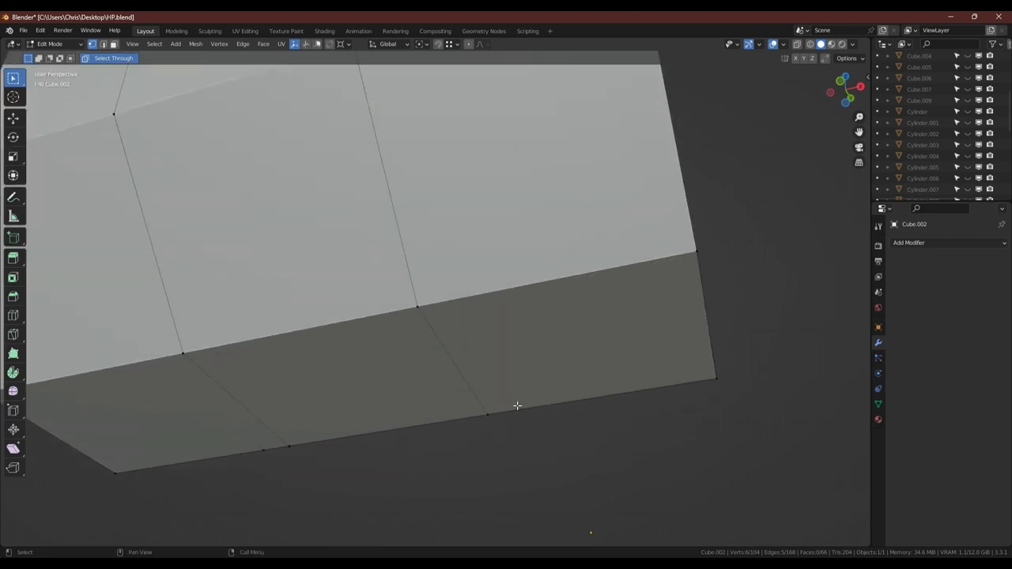
pyautogui.click(522, 413)
pyautogui.moveTo(523, 413); pyautogui.dragTo(490, 356, button='middle')
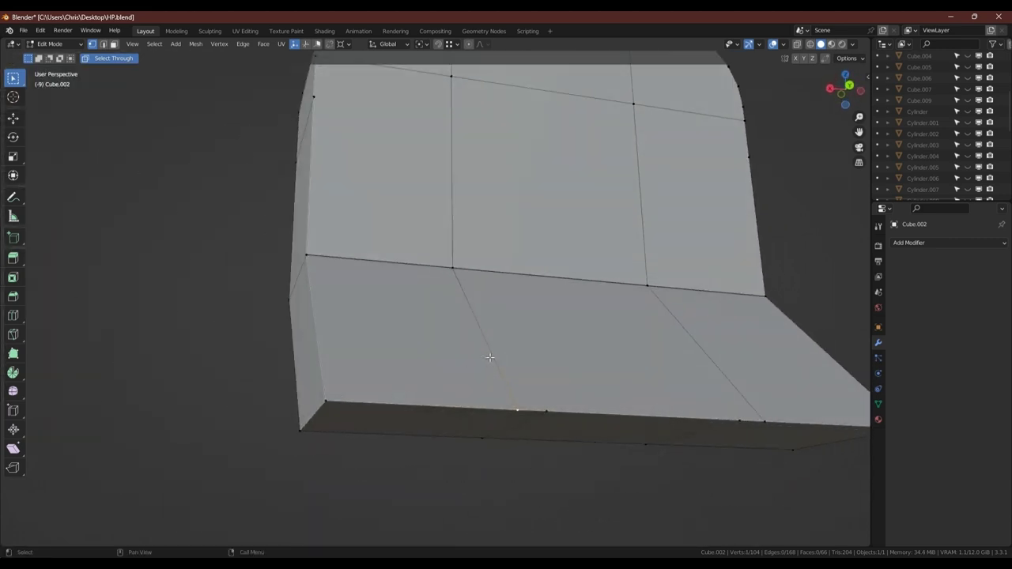
pyautogui.scroll(-3, 481, 342)
pyautogui.moveTo(497, 274); pyautogui.dragTo(450, 342, button='middle')
pyautogui.press('2')
pyautogui.doubleClick(415, 260)
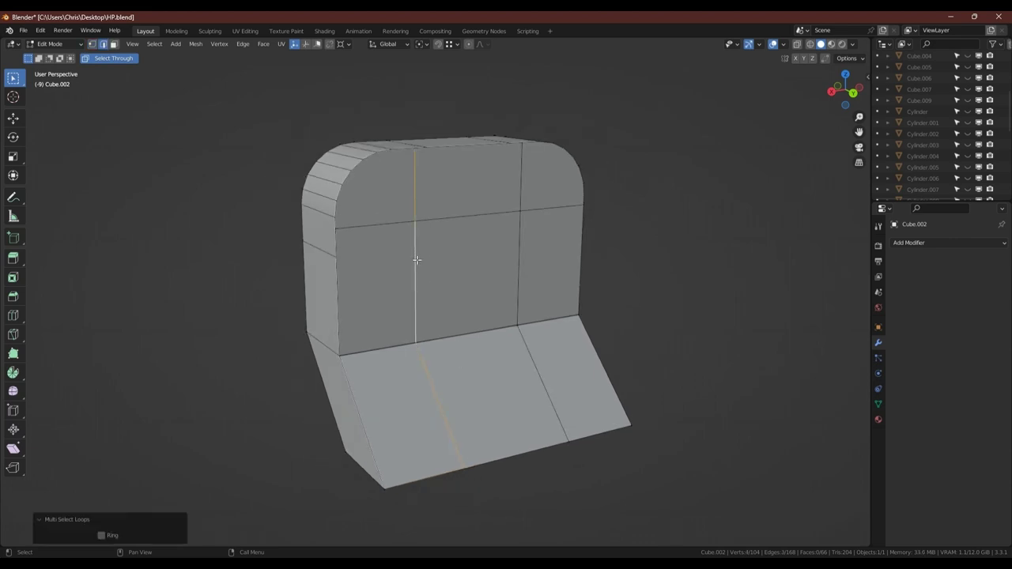
pyautogui.keyDown('shift'); pyautogui.moveTo(420, 199); pyautogui.dragTo(409, 252, button='middle'); pyautogui.keyUp('shift')
pyautogui.press('g')
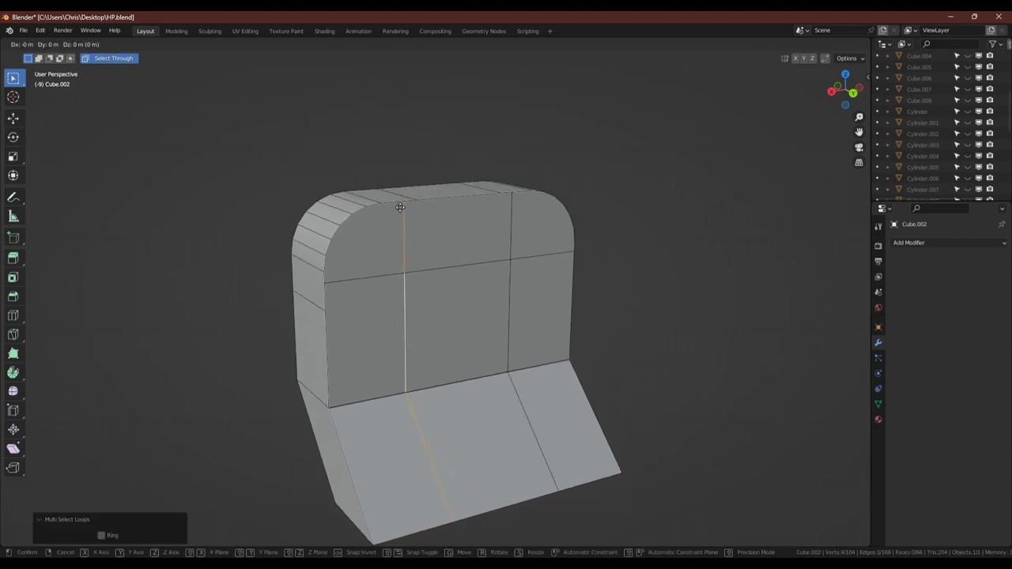
pyautogui.press('x')
pyautogui.click(462, 220)
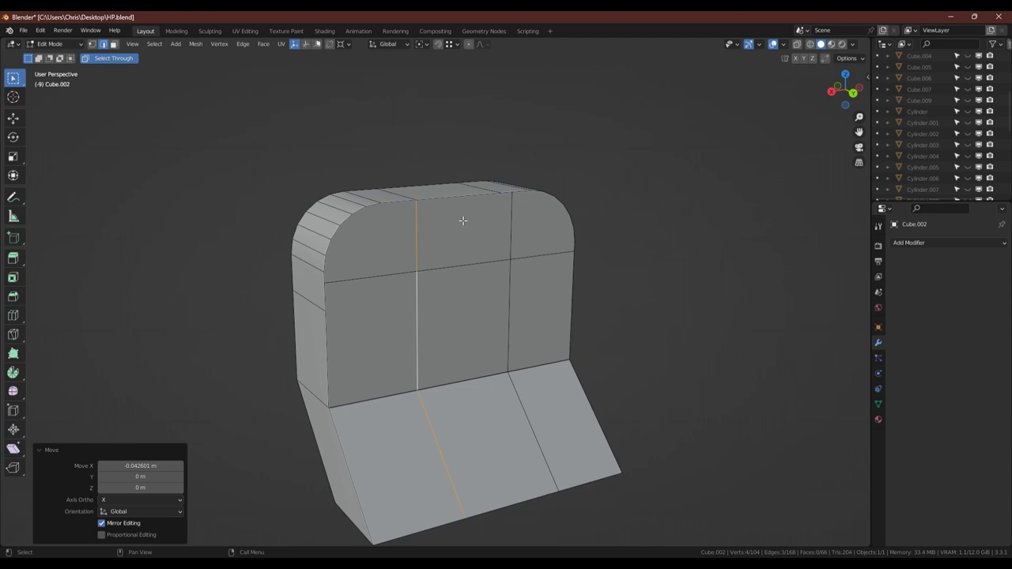
# Step: Select the second vertical edge line of the rear and sloped faces and move it along X to meet its neighbouring vertices
pyautogui.keyDown('alt'); pyautogui.click(513, 235); pyautogui.keyUp('alt')
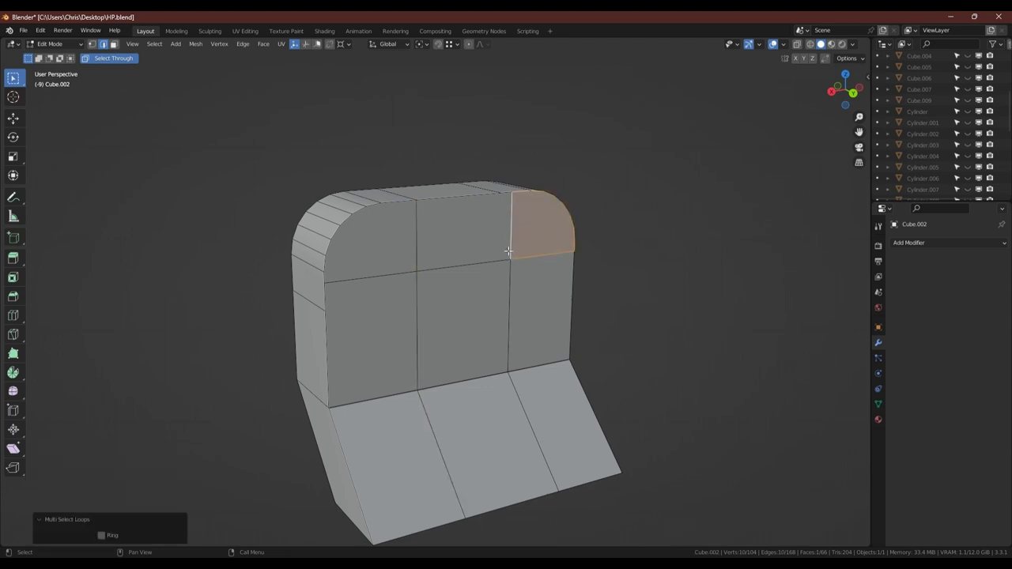
pyautogui.hotkey('alt', 'a')
pyautogui.keyDown('ctrl'); pyautogui.click(508, 253); pyautogui.keyUp('ctrl')
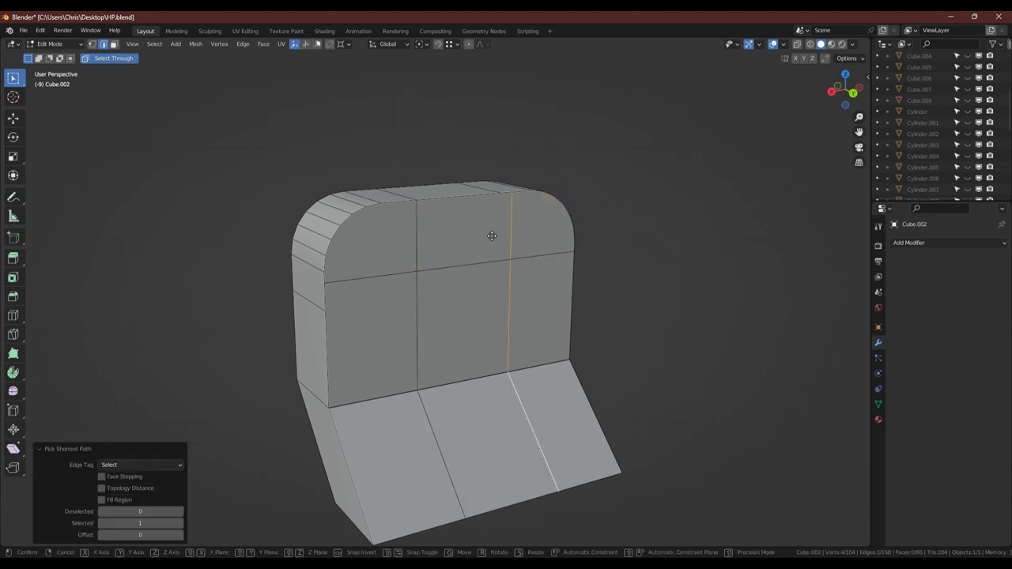
pyautogui.press('g')
pyautogui.press('x')
pyautogui.press('Escape')
# Step: Select the whole sliced front part and merge its overlapping vertices by distance at 0.0001 m
pyautogui.hotkey('alt', 'a')
pyautogui.press('a')
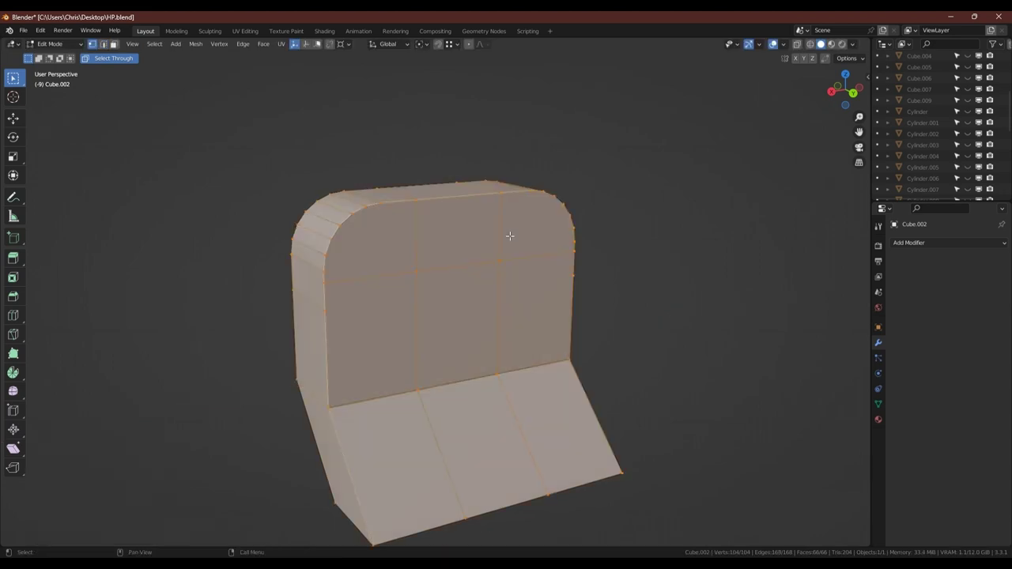
pyautogui.press('m')
pyautogui.click(510, 237)
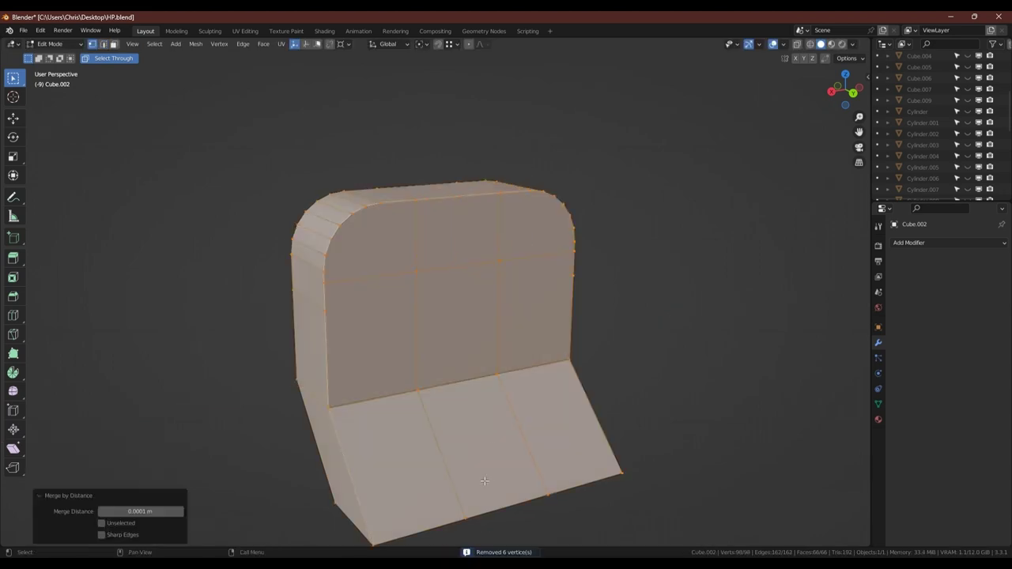
pyautogui.keyDown('shift'); pyautogui.moveTo(484, 480); pyautogui.dragTo(419, 340, button='middle'); pyautogui.keyUp('shift')
pyautogui.moveTo(428, 376); pyautogui.dragTo(441, 348, button='middle')
pyautogui.scroll(7, 491, 312)
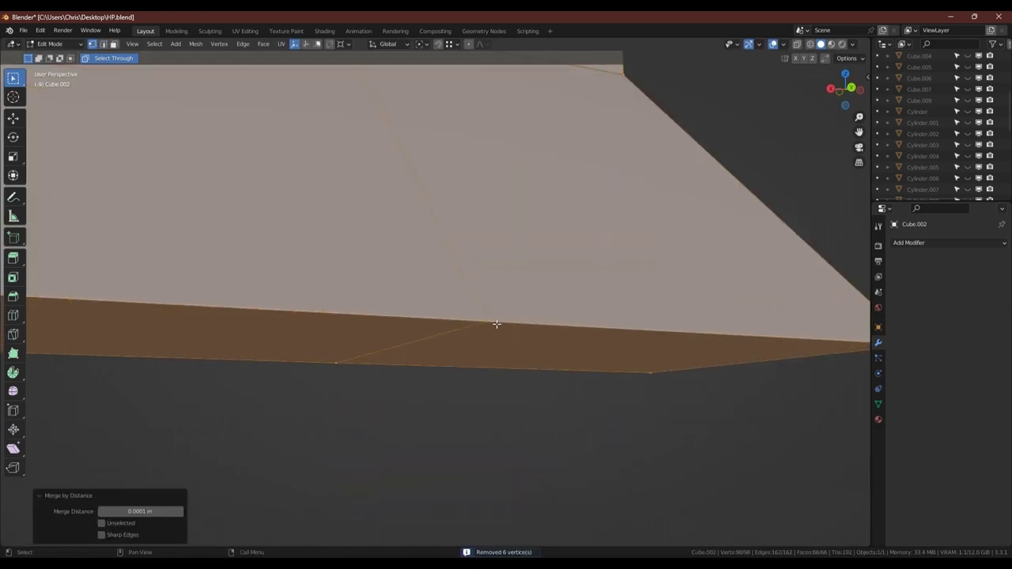
pyautogui.click(490, 320)
pyautogui.press('g')
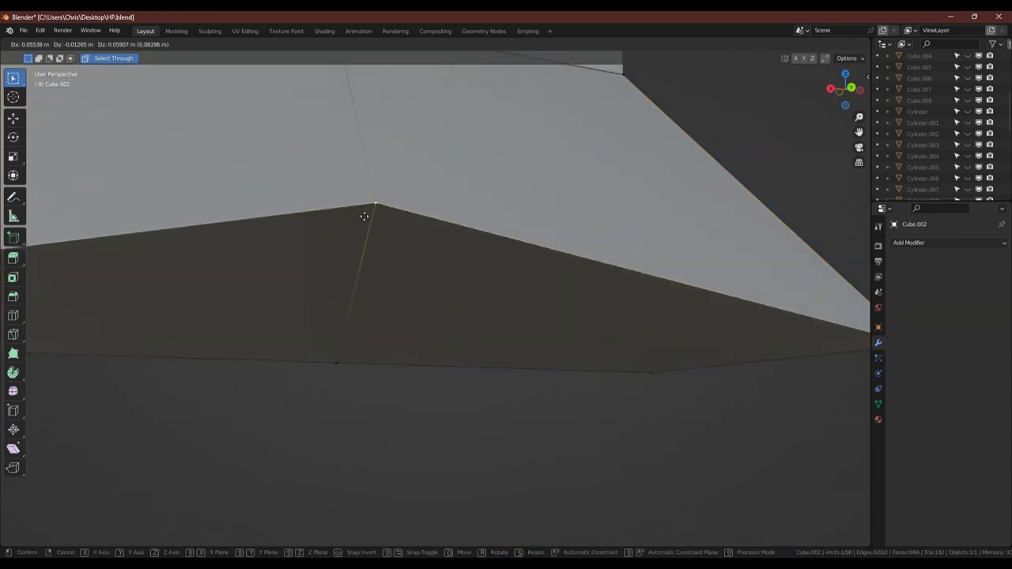
pyautogui.rightClick(490, 312)
# Step: Select the horizontal edge line across the sliced part's rear face and move it down along Z to meet the side vertices
pyautogui.scroll(-3, 490, 311)
pyautogui.moveTo(466, 257); pyautogui.dragTo(474, 407, button='middle')
pyautogui.scroll(-4, 467, 371)
pyautogui.moveTo(388, 161); pyautogui.dragTo(445, 269, button='middle')
pyautogui.press('2')
pyautogui.click(391, 277)
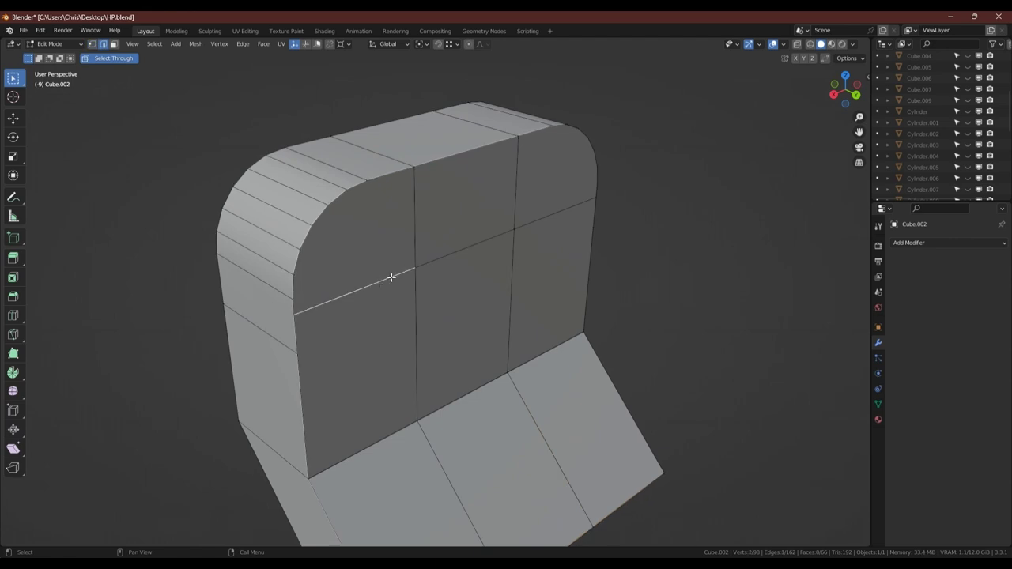
pyautogui.keyDown('ctrl'); pyautogui.click(542, 222); pyautogui.keyUp('ctrl')
pyautogui.moveTo(323, 318); pyautogui.dragTo(328, 281, button='middle')
pyautogui.press('g')
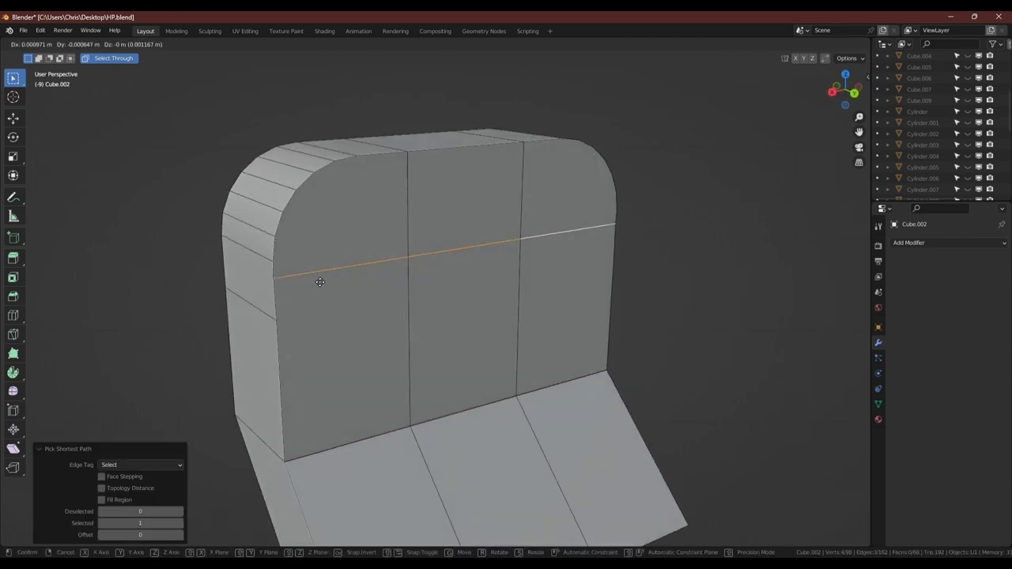
pyautogui.press('z')
pyautogui.click(282, 314)
# Step: Select the sliced part's whole mesh and merge its overlapping vertices by distance at 0.0001 m
pyautogui.press('1')
pyautogui.press('a')
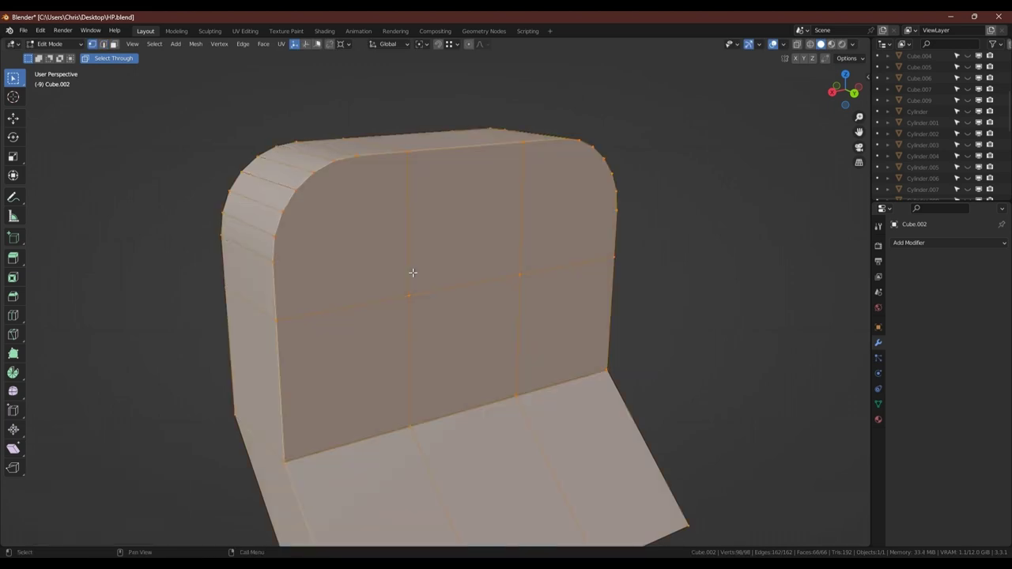
pyautogui.press('m')
pyautogui.click(413, 273)
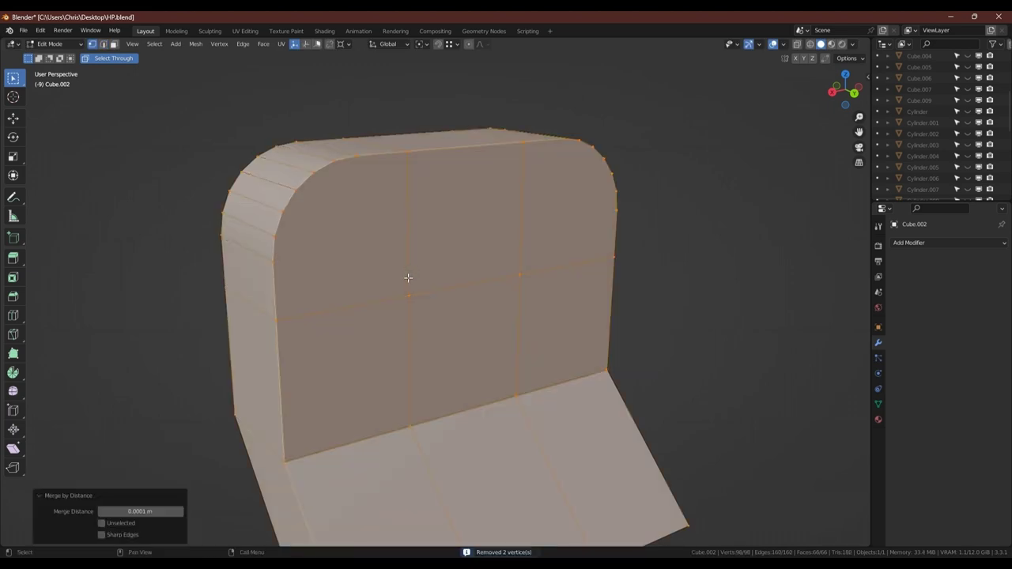
# Step: Leave the sliced part's mesh and isolation, isolate the main turret body and open its mesh for editing
pyautogui.press('Tab')
pyautogui.scroll(-5, 408, 278)
pyautogui.moveTo(408, 278); pyautogui.dragTo(529, 233, button='middle')
pyautogui.press('KP_Divide')
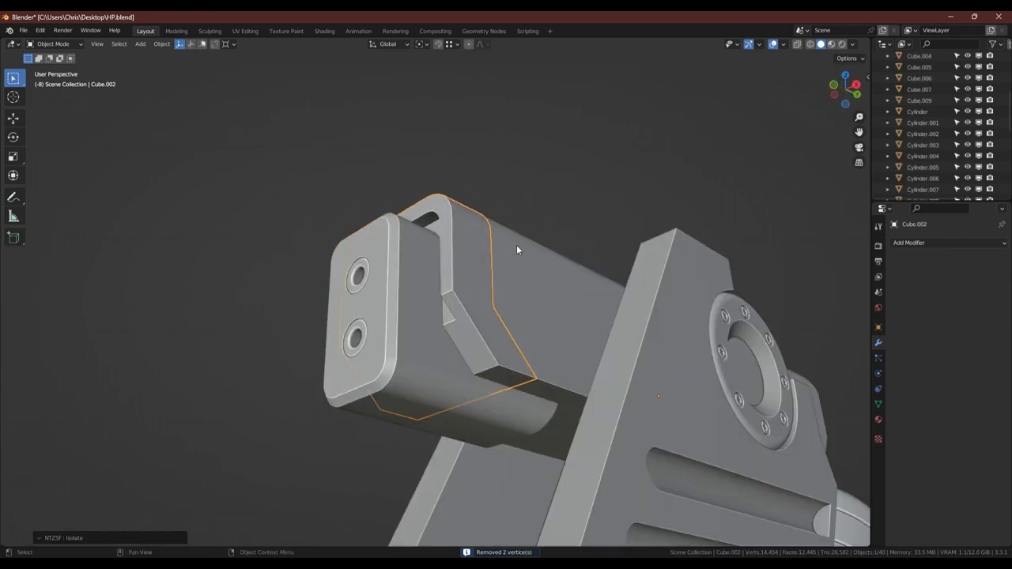
pyautogui.click(531, 271)
pyautogui.moveTo(531, 271); pyautogui.dragTo(485, 302, button='middle')
pyautogui.press('KP_Divide')
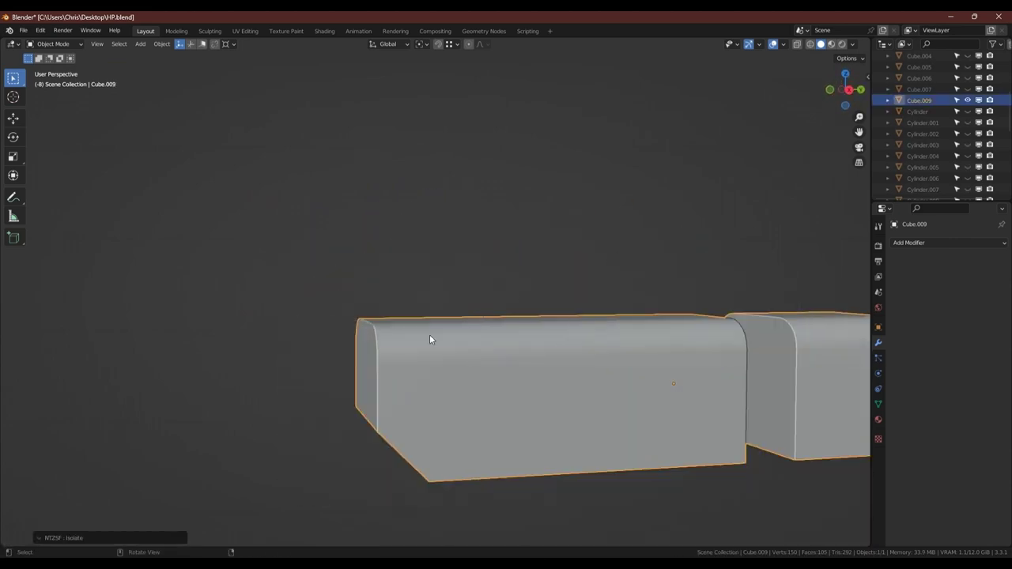
pyautogui.press('Tab')
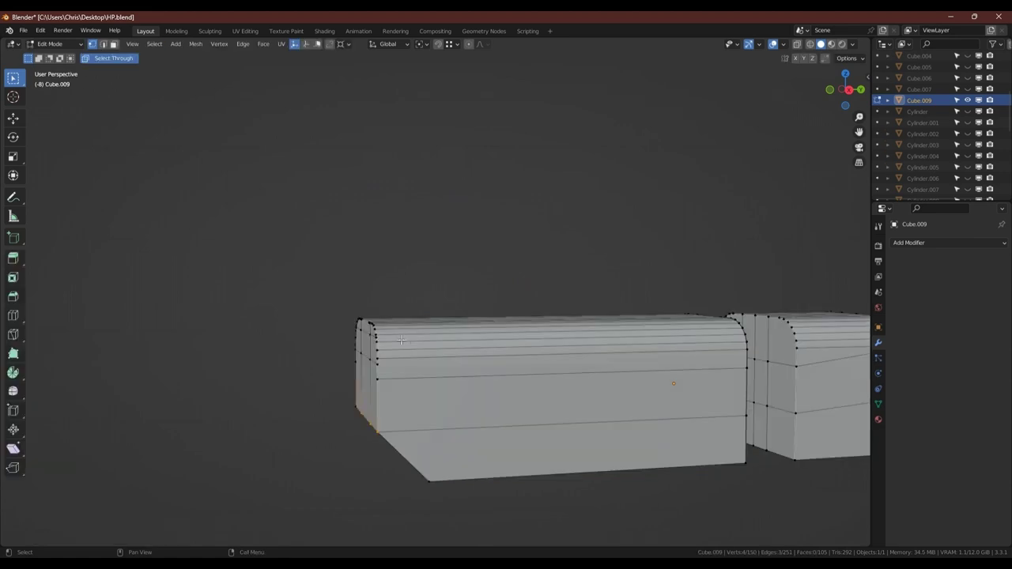
# Step: Move the first vertical edge line of the body's front and sloped faces along X to meet its neighbouring lower vertex
pyautogui.scroll(4, 372, 324)
pyautogui.moveTo(370, 320); pyautogui.dragTo(316, 286, button='middle')
pyautogui.press('2')
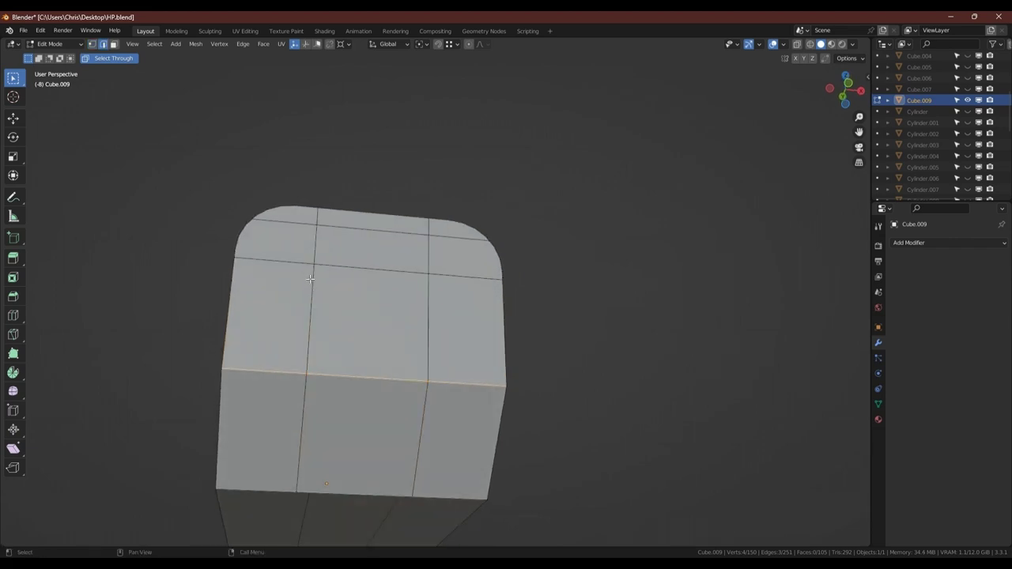
pyautogui.keyDown('alt'); pyautogui.click(311, 279); pyautogui.keyUp('alt')
pyautogui.press('g')
pyautogui.press('x')
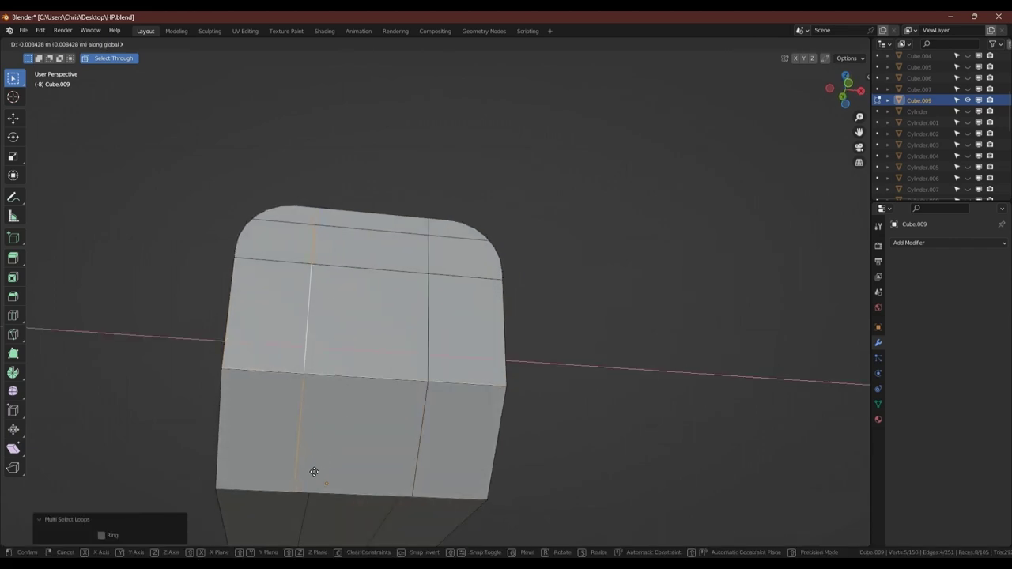
pyautogui.click(309, 487)
# Step: Select the second vertical edge line of the front and sloped faces and move it 0.042601 m along X towards the centre
pyautogui.keyDown('alt'); pyautogui.click(421, 439); pyautogui.keyUp('alt')
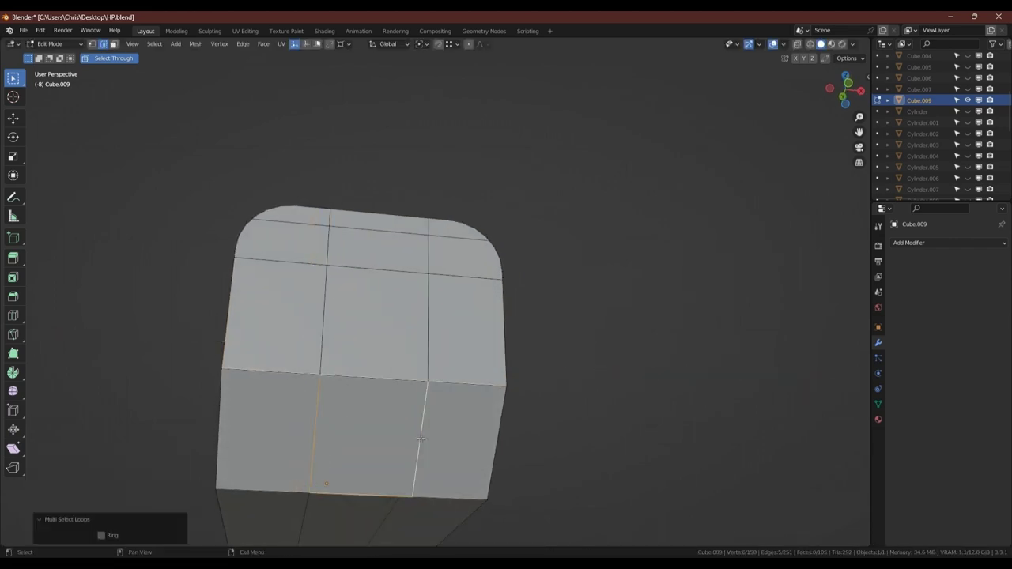
pyautogui.click(420, 439)
pyautogui.keyDown('ctrl'); pyautogui.click(428, 231); pyautogui.keyUp('ctrl')
pyautogui.press('g')
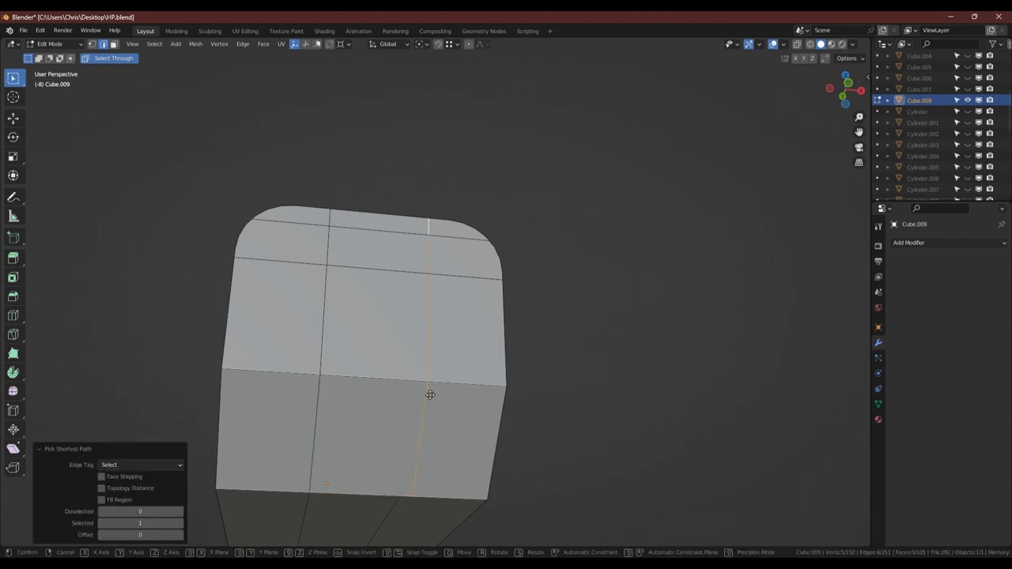
pyautogui.press('x')
pyautogui.click(398, 491)
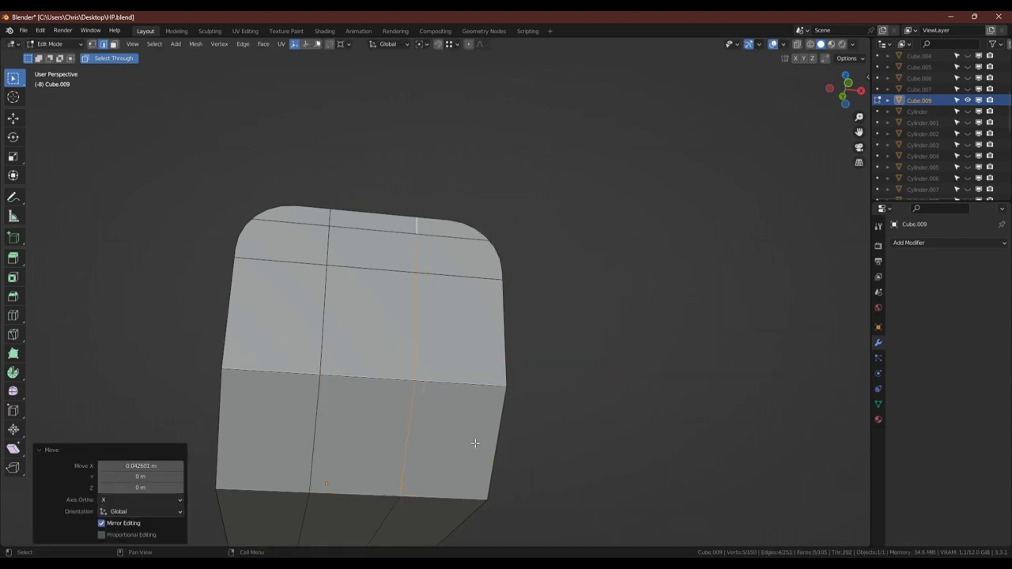
# Step: Select the whole main body and merge its overlapping vertices by distance at 0.0001 m
pyautogui.press('a')
pyautogui.press('m')
pyautogui.click(498, 411)
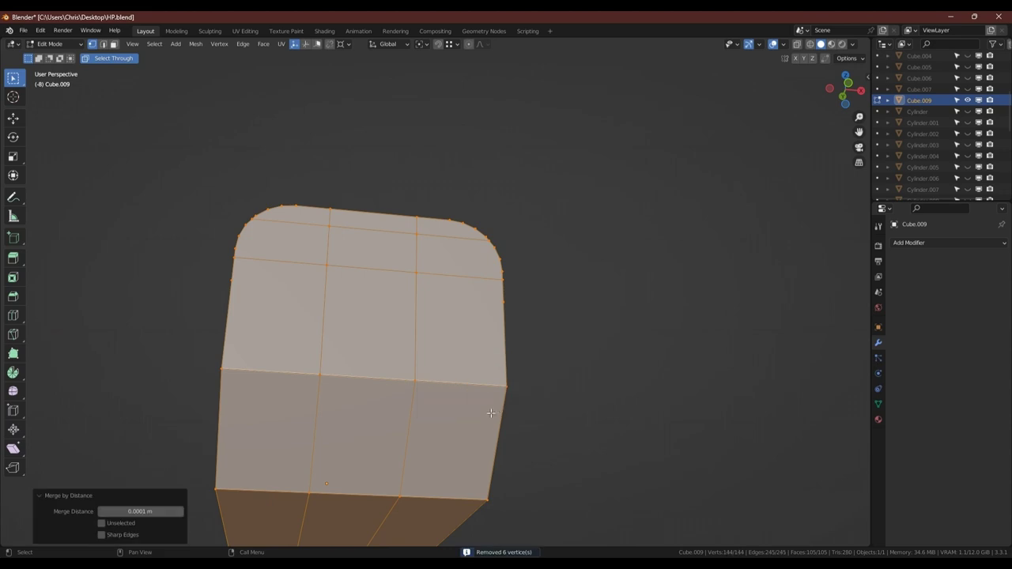
# Step: Dissolve the uppermost horizontal edge line between the rounded corners of the main body's front face
pyautogui.scroll(-2, 477, 416)
pyautogui.keyDown('shift'); pyautogui.moveTo(478, 415); pyautogui.dragTo(412, 393, button='middle'); pyautogui.keyUp('shift')
pyautogui.scroll(3, 281, 359)
pyautogui.scroll(-2, 290, 400)
pyautogui.press('2')
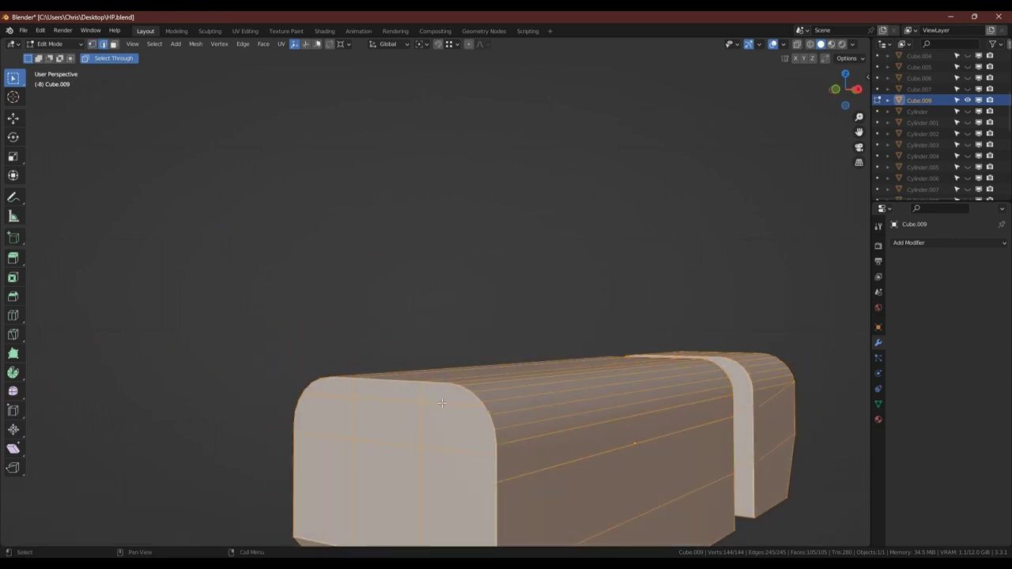
pyautogui.click(439, 402)
pyautogui.keyDown('shift'); pyautogui.click(326, 396); pyautogui.keyUp('shift')
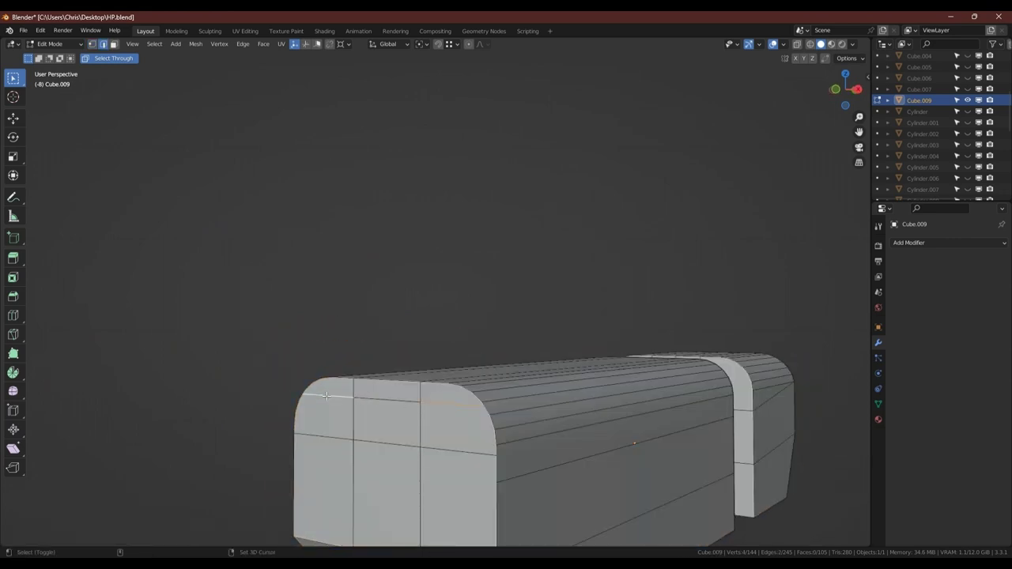
pyautogui.hotkey('ctrl', 'x')
# Step: Select the remaining horizontal edge line across the front face and move it down along Z to meet the side vertices
pyautogui.keyDown('shift'); pyautogui.click(336, 442); pyautogui.keyUp('shift')
pyautogui.keyDown('shift'); pyautogui.click(390, 449); pyautogui.keyUp('shift')
pyautogui.scroll(-1, 389, 449)
pyautogui.keyDown('shift'); pyautogui.moveTo(390, 451); pyautogui.dragTo(334, 302, button='middle'); pyautogui.keyUp('shift')
pyautogui.press('g')
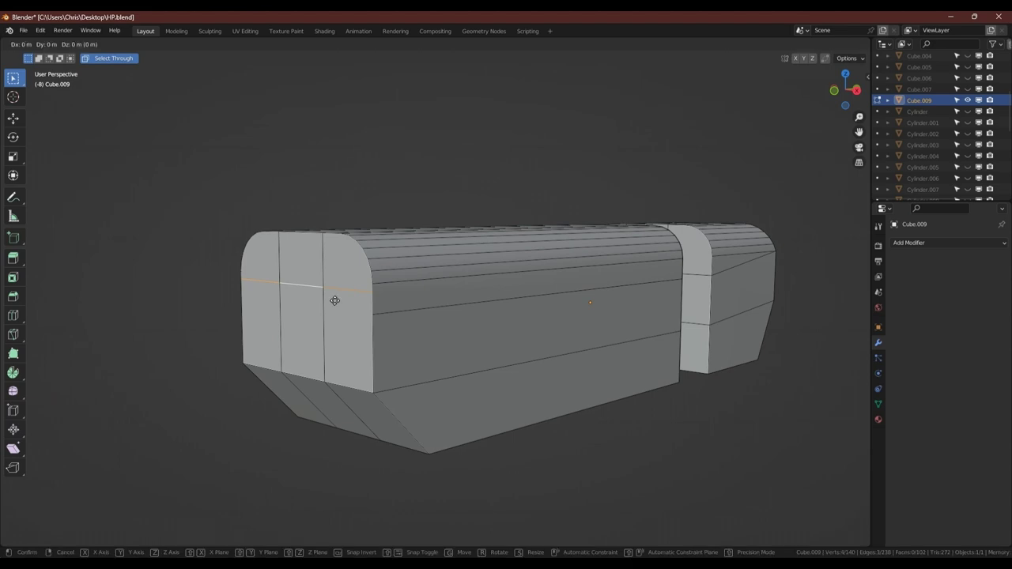
pyautogui.press('z')
pyautogui.keyDown('ctrl'); pyautogui.click(374, 314); pyautogui.keyUp('ctrl')
# Step: Select all of the main body's vertices and merge the overlapping ones by distance at 0.0001 m
pyautogui.press('1')
pyautogui.press('a')
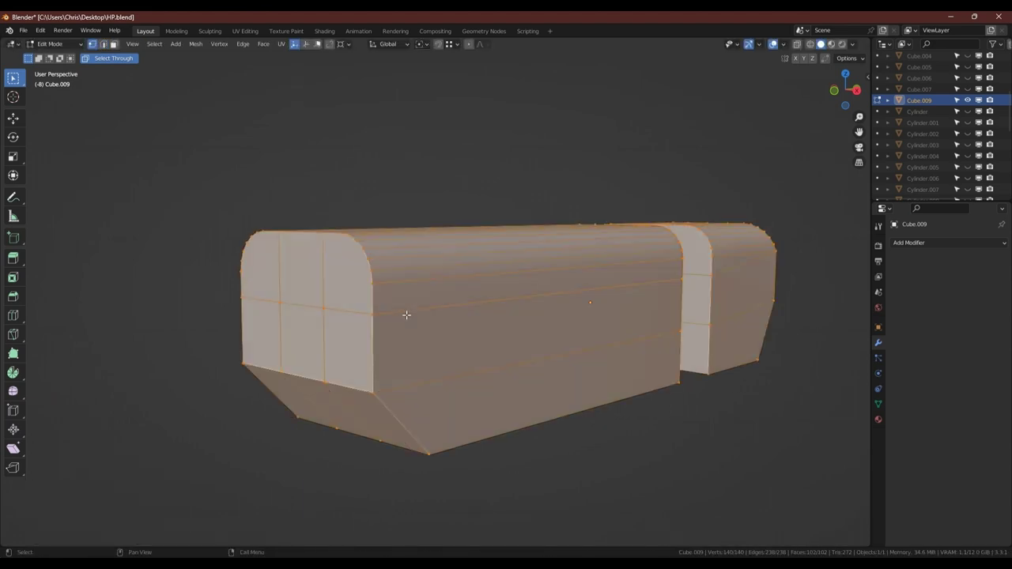
pyautogui.press('m')
pyautogui.click(408, 317)
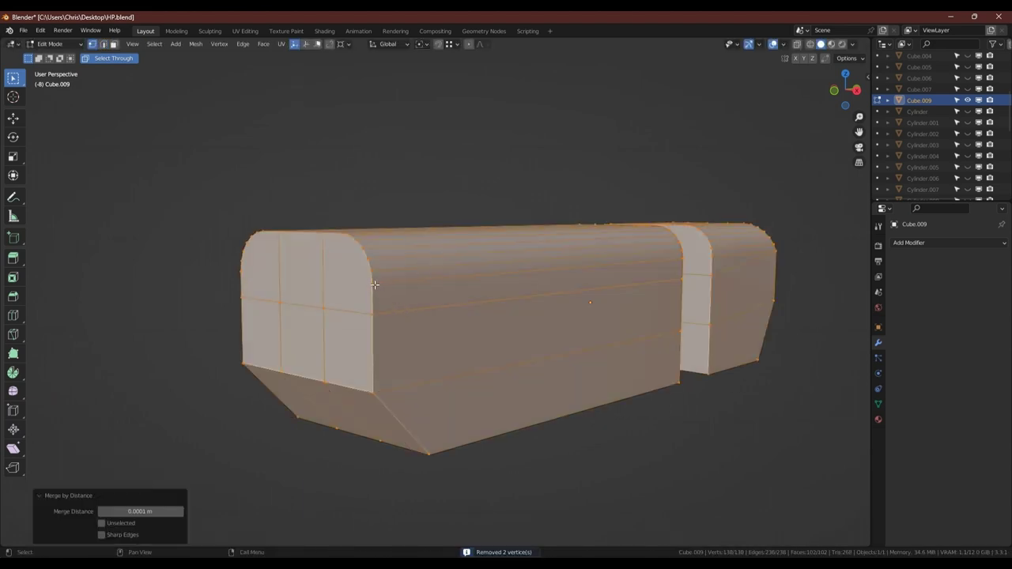
# Step: Connect the two side vertices across the front face just below the rounded corners, then leave mesh editing and isolation
pyautogui.click(374, 285)
pyautogui.keyDown('shift'); pyautogui.click(244, 272); pyautogui.keyUp('shift')
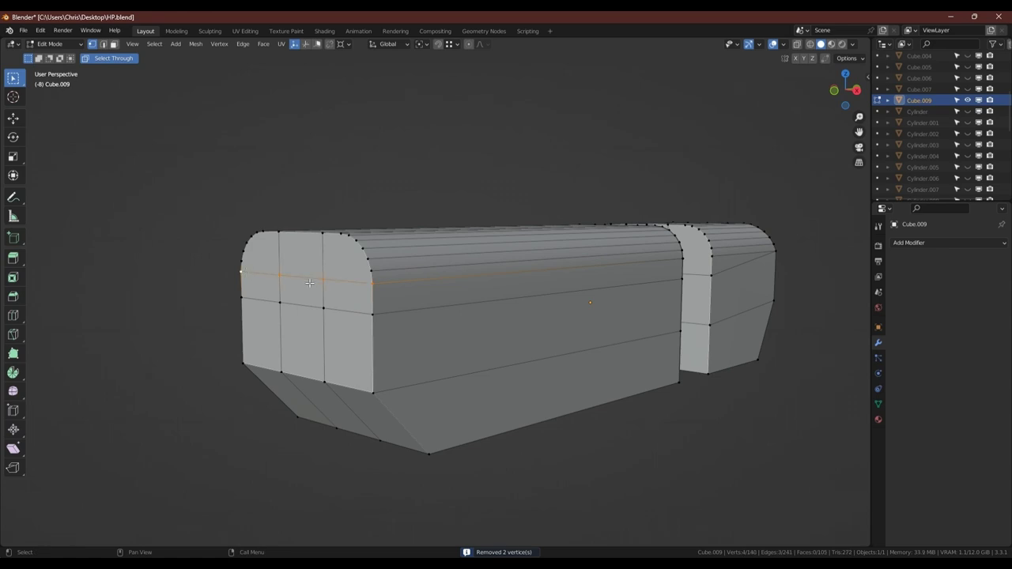
pyautogui.moveTo(338, 258); pyautogui.dragTo(376, 261, button='middle')
pyautogui.press('Tab')
pyautogui.press('/')
# Step: Select the main body and the sliced front part together and recalculate all their normals to the outside
pyautogui.scroll(-2, 355, 267)
pyautogui.keyDown('shift'); pyautogui.click(352, 258); pyautogui.keyUp('shift')
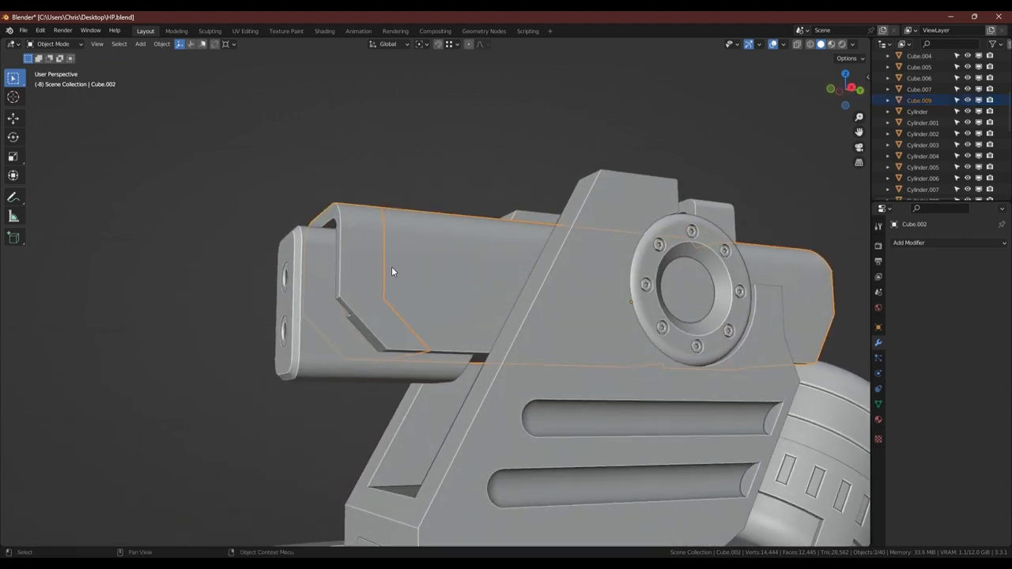
pyautogui.press('Tab')
pyautogui.press('a')
pyautogui.hotkey('alt', 'n')
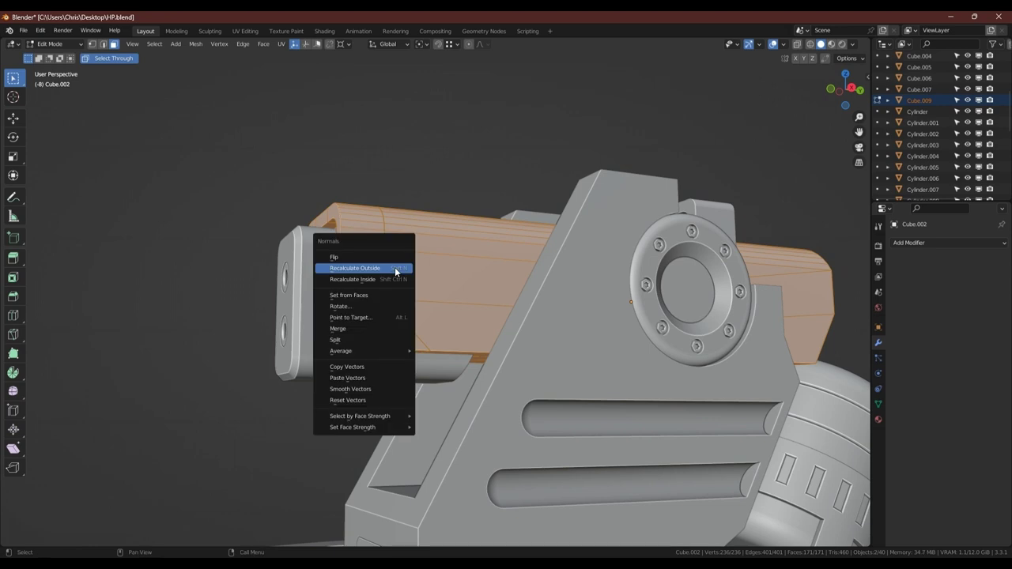
pyautogui.click(354, 269)
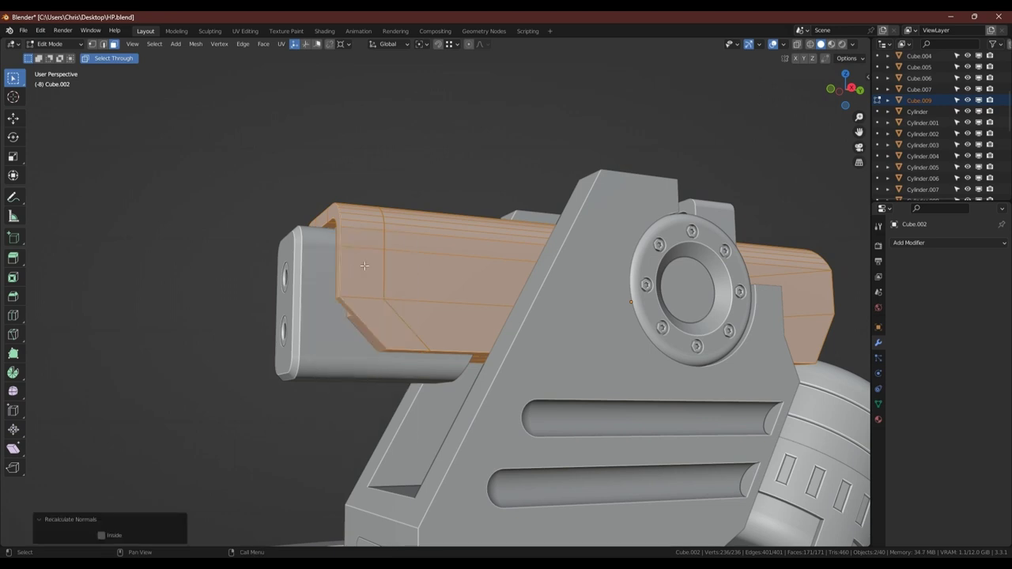
pyautogui.press('Tab')
# Step: Select only the main body, isolate it and open its mesh for editing
pyautogui.moveTo(380, 256)
pyautogui.mouseDown(button='middle')
pyautogui.moveTo(381, 288)
pyautogui.moveTo(357, 284)
pyautogui.moveTo(379, 294)
pyautogui.moveTo(527, 268)
pyautogui.moveTo(368, 285)
pyautogui.moveTo(375, 274)
pyautogui.mouseUp(button='middle')
pyautogui.scroll(3, 359, 281)
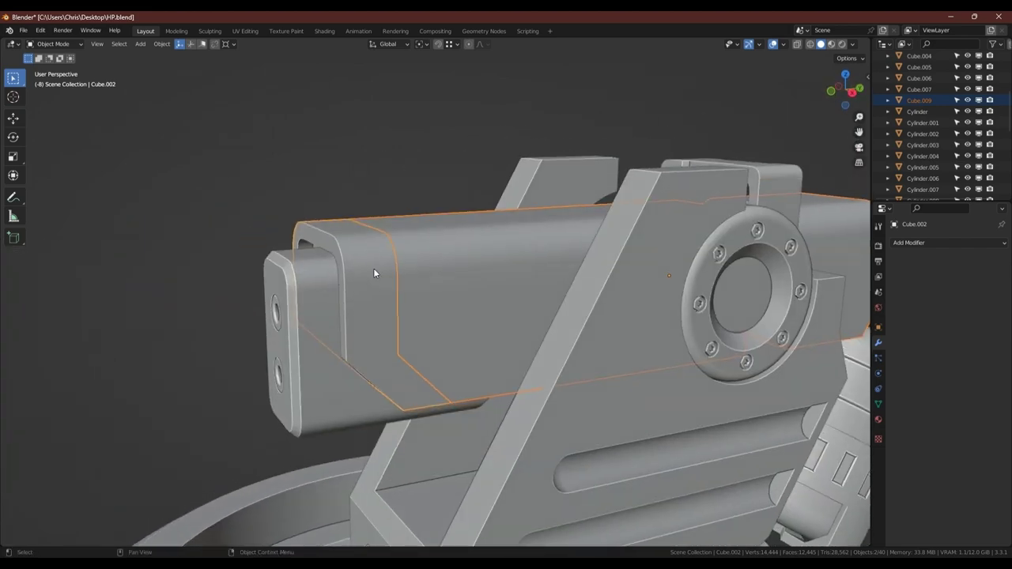
pyautogui.click(414, 258)
pyautogui.press('Tab')
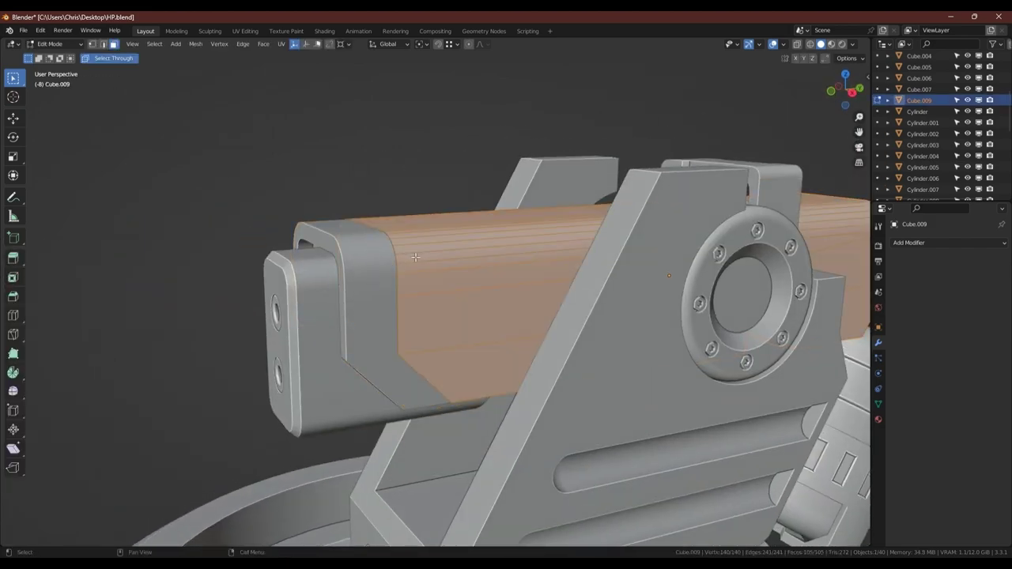
pyautogui.press('Tab')
pyautogui.hotkey('shift', 'h')
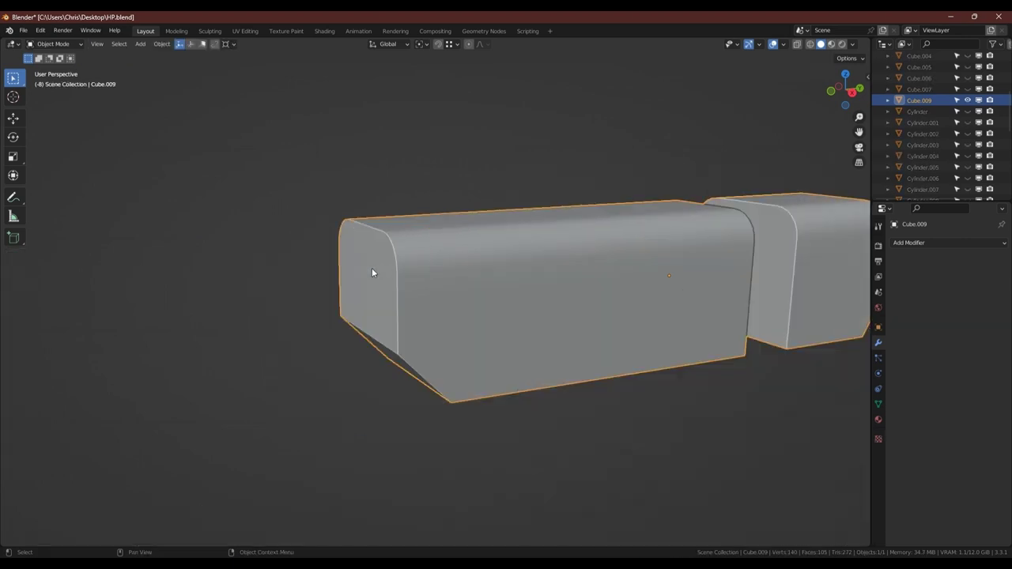
pyautogui.press('Tab')
# Step: Select all nine faces of the main body's front end and the three sloped faces beneath them
pyautogui.click(370, 246)
pyautogui.moveTo(370, 246); pyautogui.dragTo(432, 219, button='middle')
pyautogui.click(319, 247)
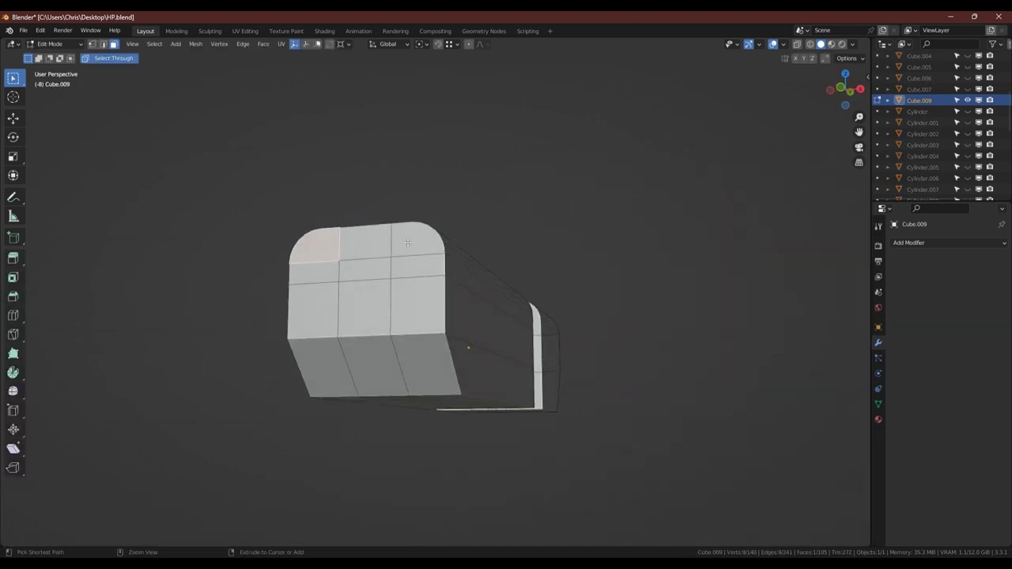
pyautogui.keyDown('ctrl'); pyautogui.click(407, 243); pyautogui.keyUp('ctrl')
pyautogui.keyDown('ctrl'); pyautogui.click(412, 309); pyautogui.keyUp('ctrl')
pyautogui.keyDown('ctrl'); pyautogui.click(320, 305); pyautogui.keyUp('ctrl')
pyautogui.keyDown('ctrl'); pyautogui.click(352, 271); pyautogui.keyUp('ctrl')
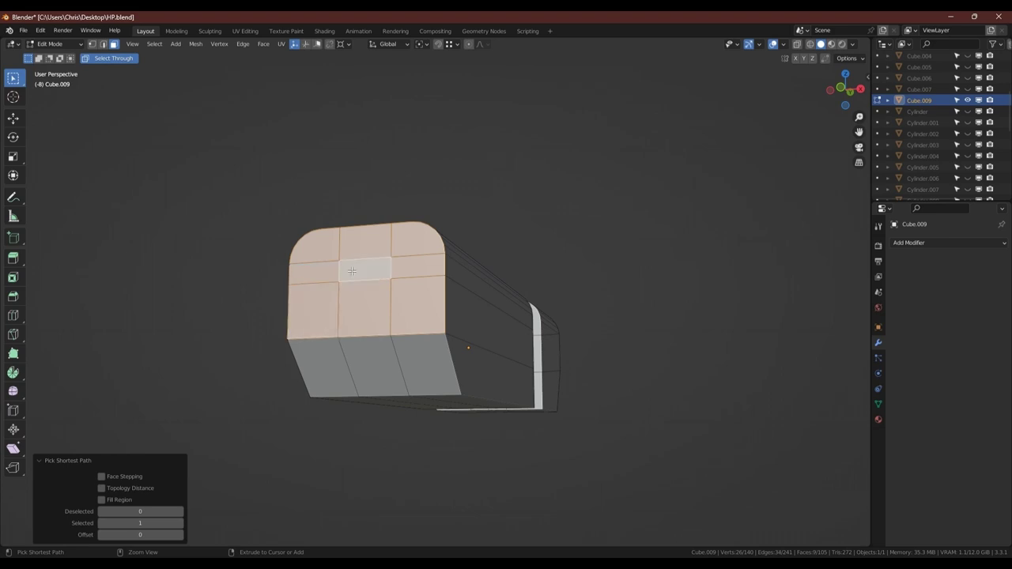
pyautogui.keyDown('ctrl'); pyautogui.click(419, 356); pyautogui.keyUp('ctrl')
pyautogui.keyDown('ctrl'); pyautogui.click(346, 365); pyautogui.keyUp('ctrl')
pyautogui.scroll(-2, 346, 365)
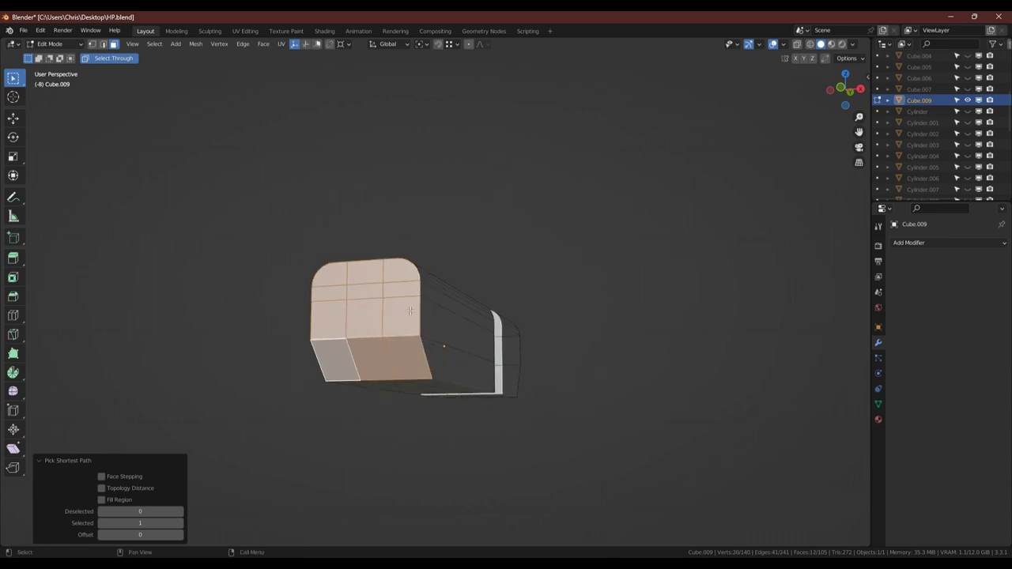
pyautogui.moveTo(346, 366); pyautogui.dragTo(432, 326, button='middle')
# Step: Leave the main body, isolate the sliced front part and open its mesh for editing with the rear side in view
pyautogui.press('Tab')
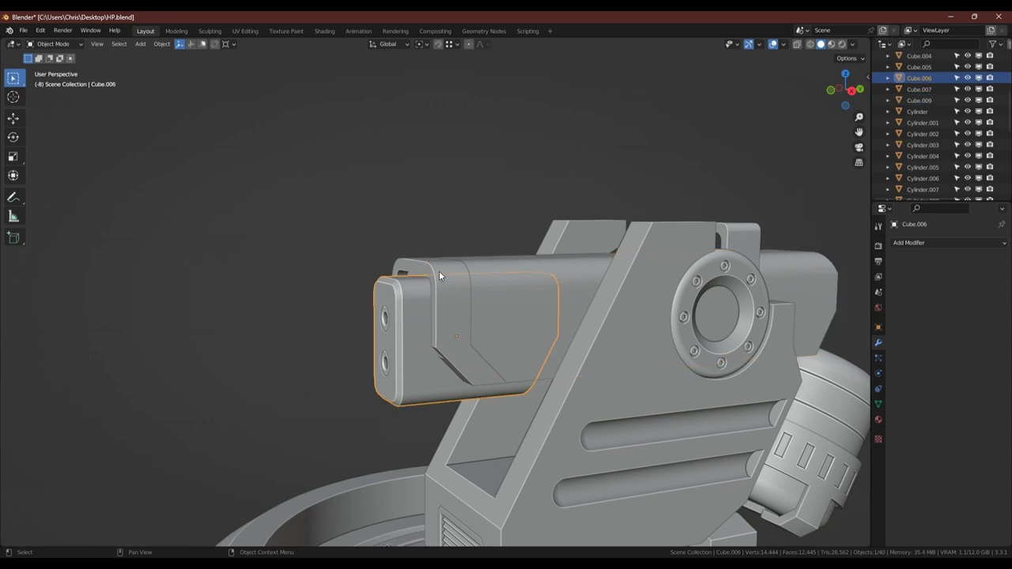
pyautogui.hotkey('shift', 'h')
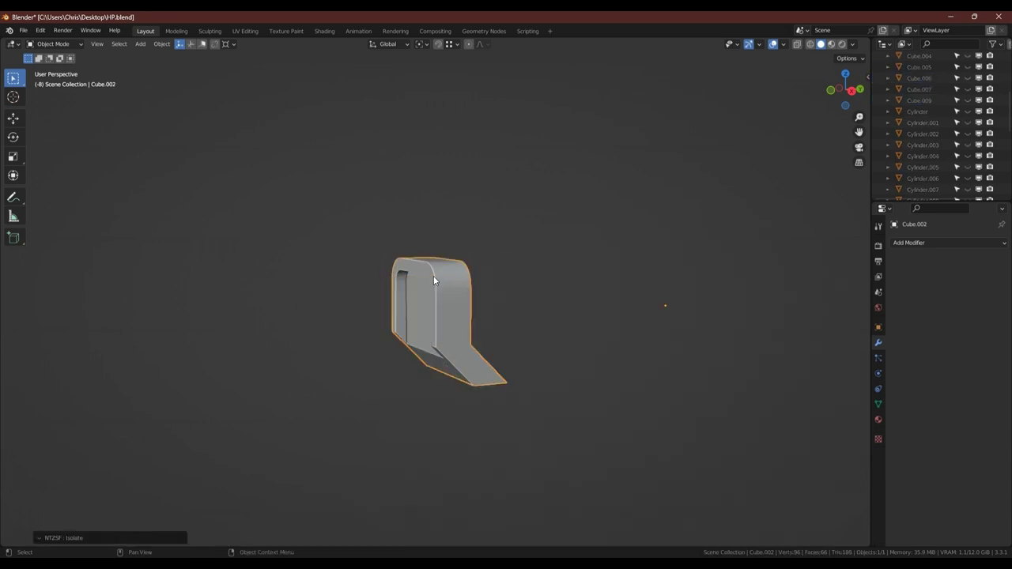
pyautogui.press('Tab')
pyautogui.moveTo(445, 285); pyautogui.dragTo(417, 292, button='middle')
pyautogui.scroll(2, 411, 286)
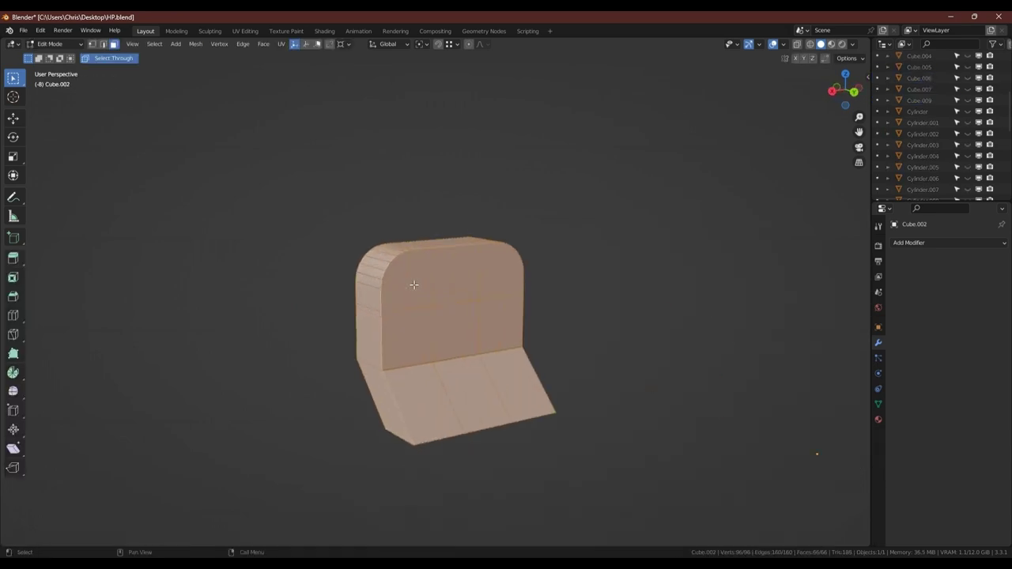
# Step: Select the six rear faces of the sliced front part and the three sloped faces beneath them
pyautogui.click(405, 278)
pyautogui.keyDown('ctrl'); pyautogui.click(494, 271); pyautogui.keyUp('ctrl')
pyautogui.keyDown('ctrl'); pyautogui.click(492, 313); pyautogui.keyUp('ctrl')
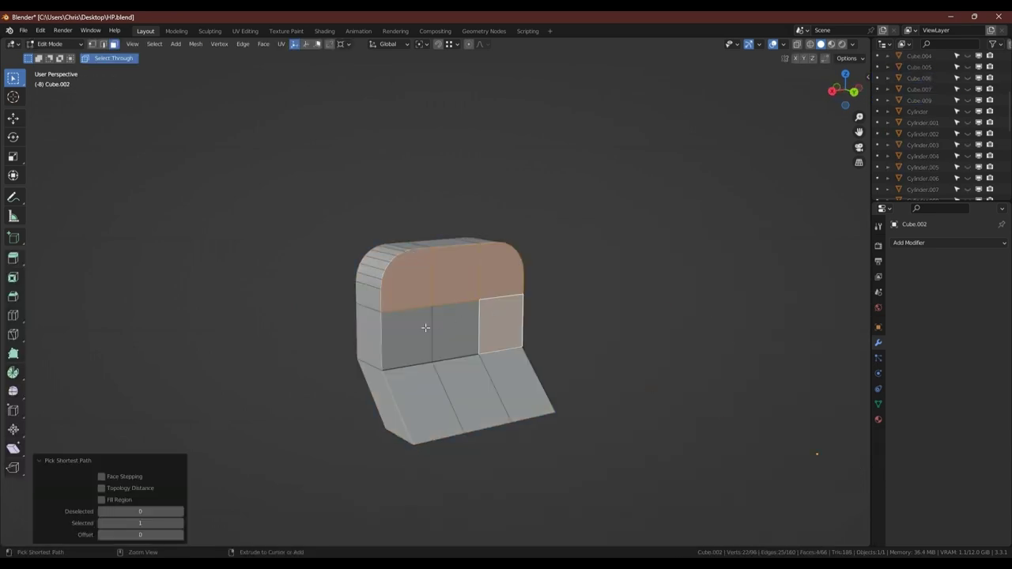
pyautogui.keyDown('ctrl'); pyautogui.click(416, 332); pyautogui.keyUp('ctrl')
pyautogui.keyDown('ctrl'); pyautogui.click(426, 381); pyautogui.keyUp('ctrl')
pyautogui.keyDown('ctrl'); pyautogui.click(503, 370); pyautogui.keyUp('ctrl')
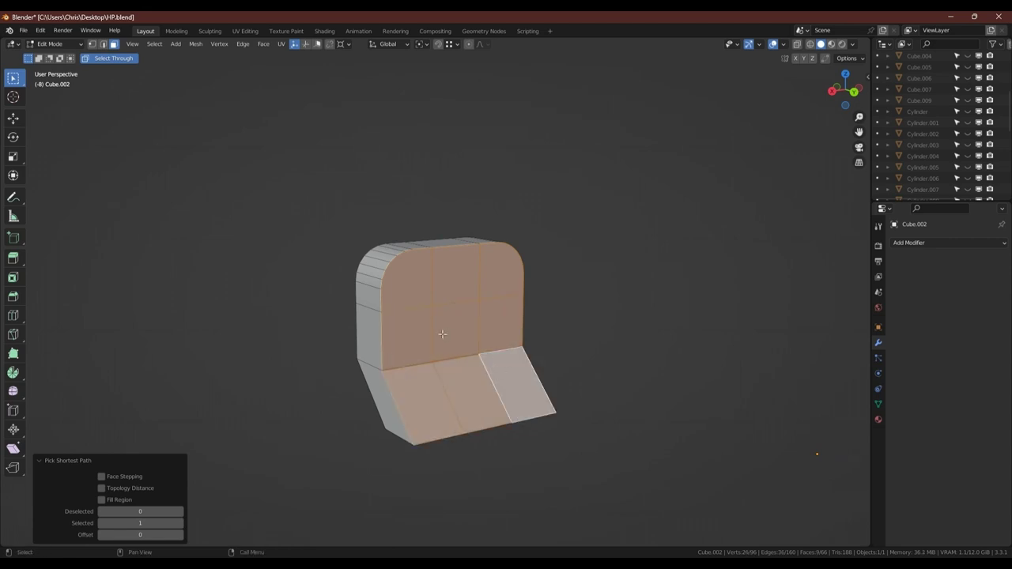
# Step: Leave the isolated view, open the main body and sliced front part together for editing, and select only the boundary edges of their selected faces
pyautogui.press('Tab')
pyautogui.press('/')
pyautogui.moveTo(366, 305); pyautogui.dragTo(444, 316, button='middle')
pyautogui.click(516, 294)
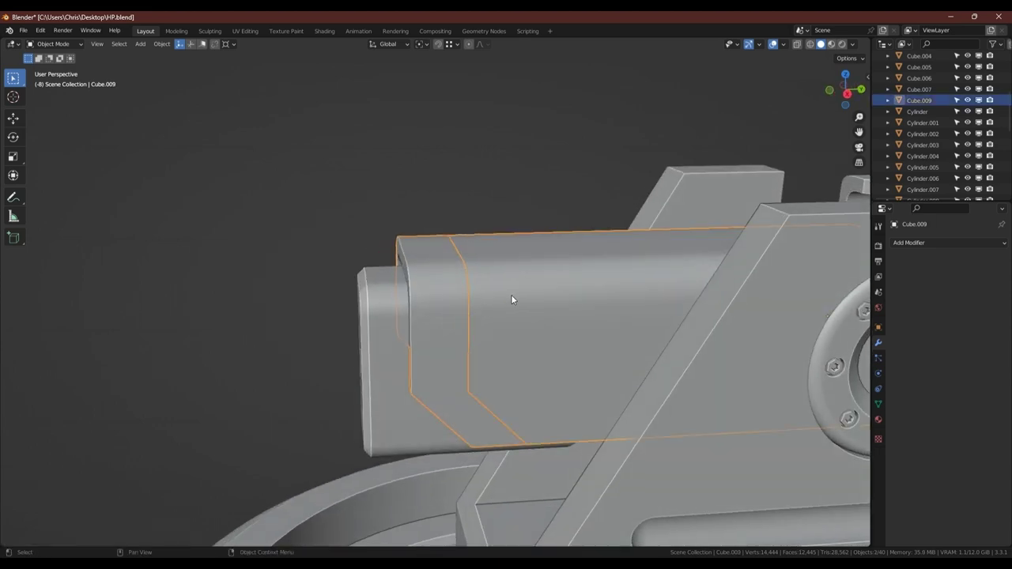
pyautogui.press('Tab')
pyautogui.press('q')
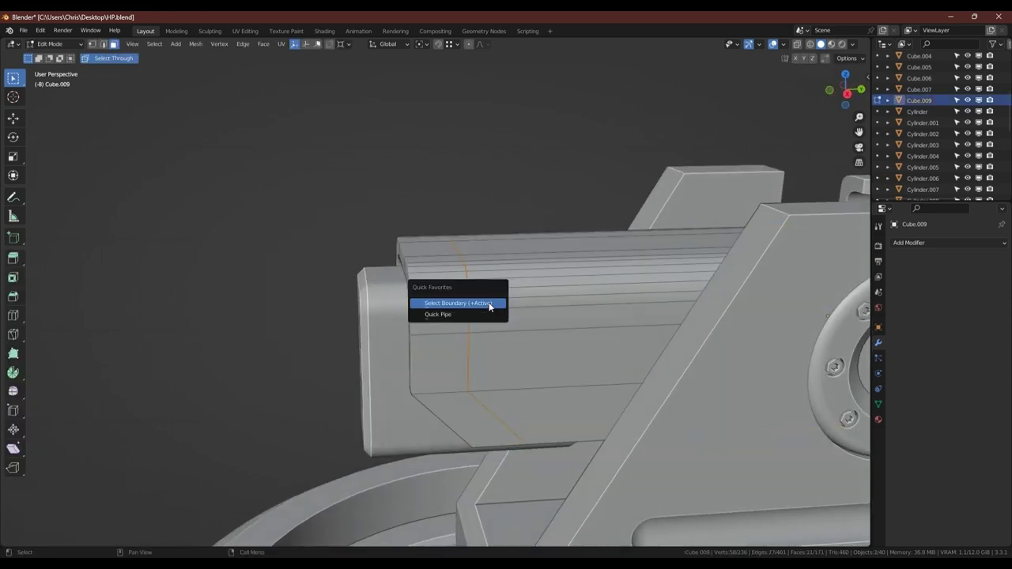
pyautogui.click(489, 305)
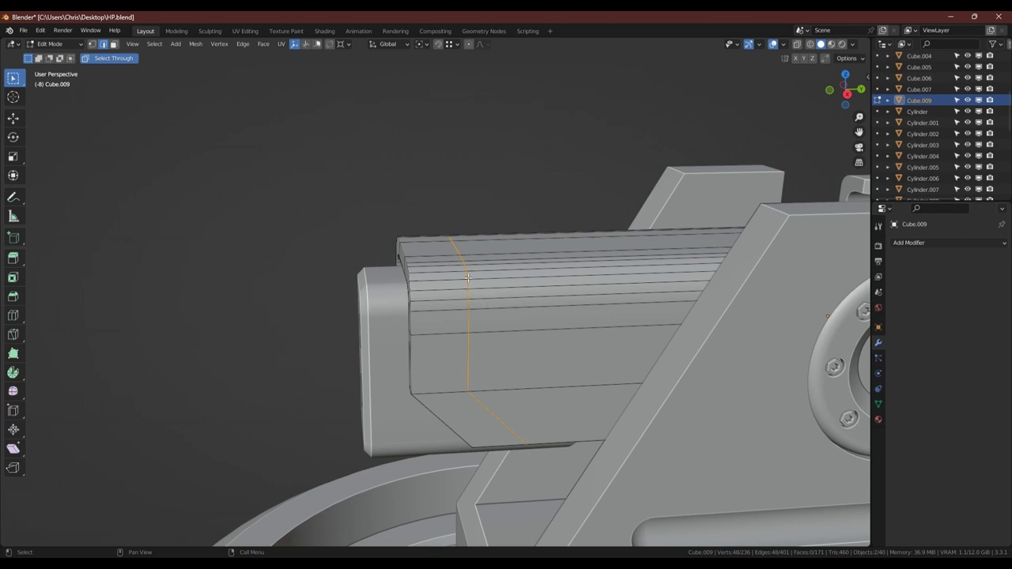
# Step: Try a one-segment bevel of 0.0105 m on the seam edges between the main body and the front part
pyautogui.scroll(3, 468, 277)
pyautogui.keyDown('alt'); pyautogui.scroll(1, 460, 287); pyautogui.keyUp('alt')
pyautogui.moveTo(461, 286)
pyautogui.keyDown('alt'); pyautogui.mouseDown(button='middle')
pyautogui.moveTo(479, 296)
pyautogui.moveTo(449, 260)
pyautogui.moveTo(463, 293)
pyautogui.mouseUp(button='middle'); pyautogui.keyUp('alt')
pyautogui.hotkey('ctrl', 'b')
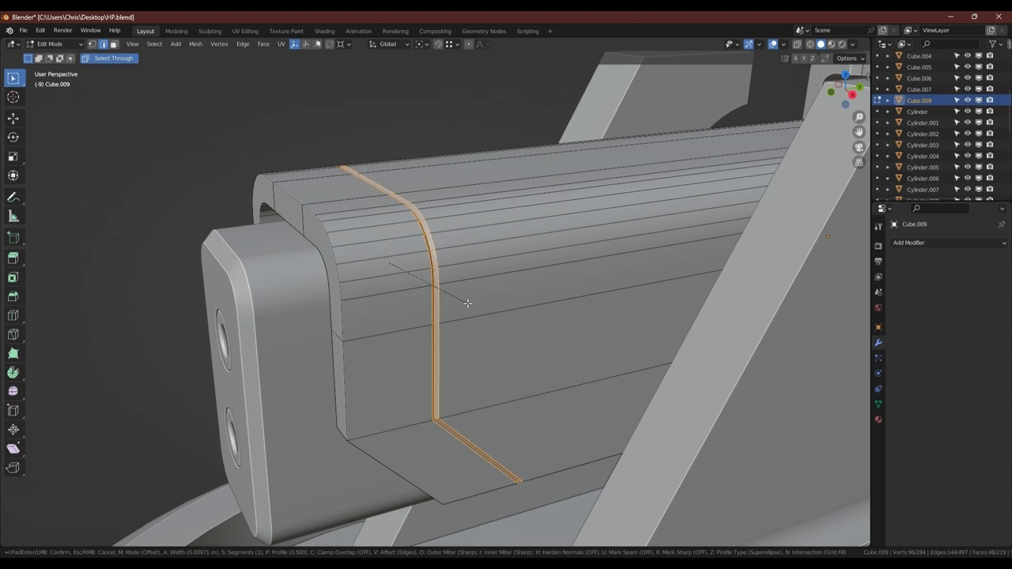
pyautogui.click(467, 303)
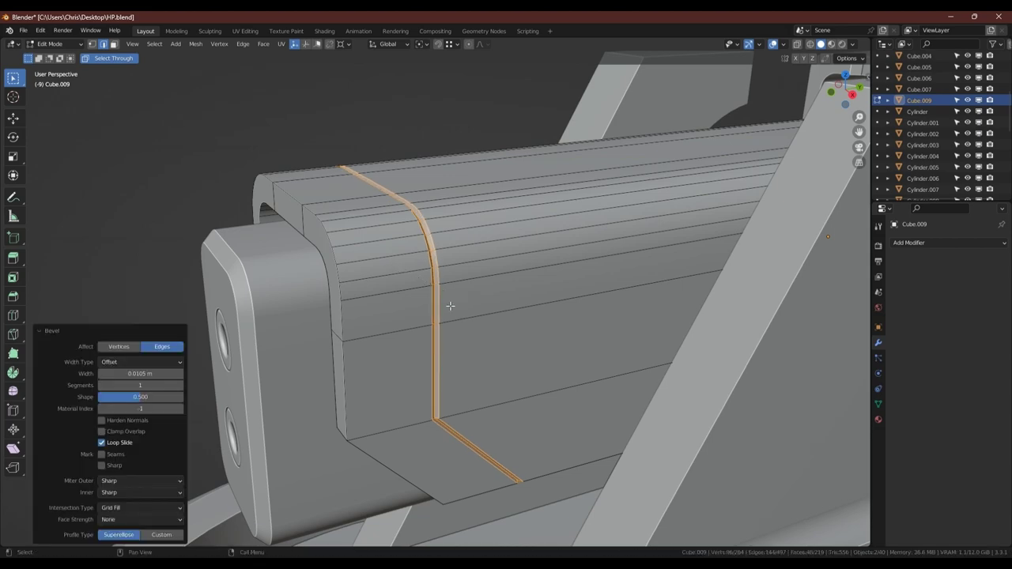
pyautogui.press('Tab')
pyautogui.scroll(-3, 447, 310)
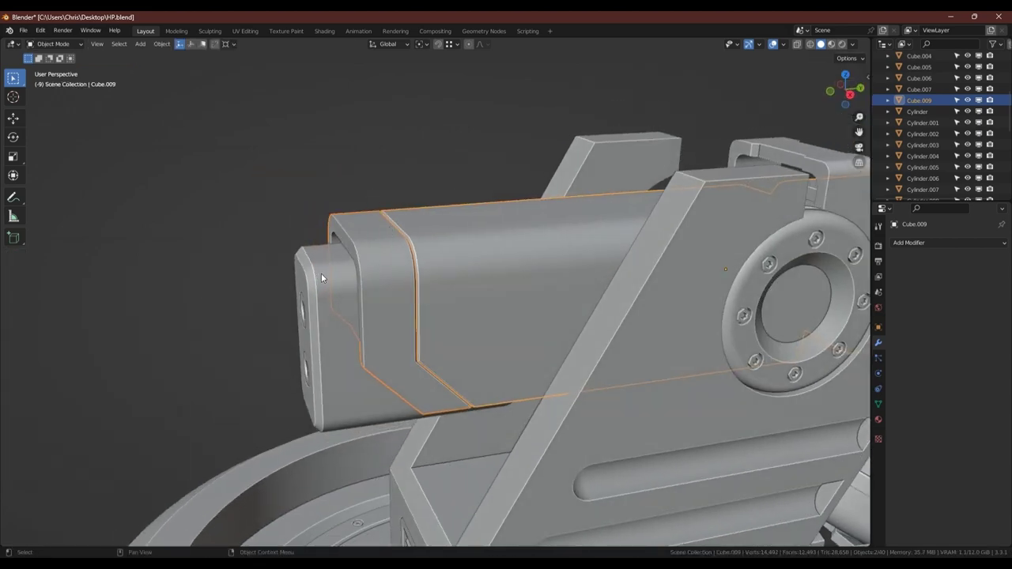
# Step: Examine the seam edges of the two body parts in the mesh and compare them with the wireframes of the surrounding parts
pyautogui.click(321, 276)
pyautogui.moveTo(320, 274); pyautogui.dragTo(460, 239, button='middle')
pyautogui.click(461, 238)
pyautogui.press('Tab')
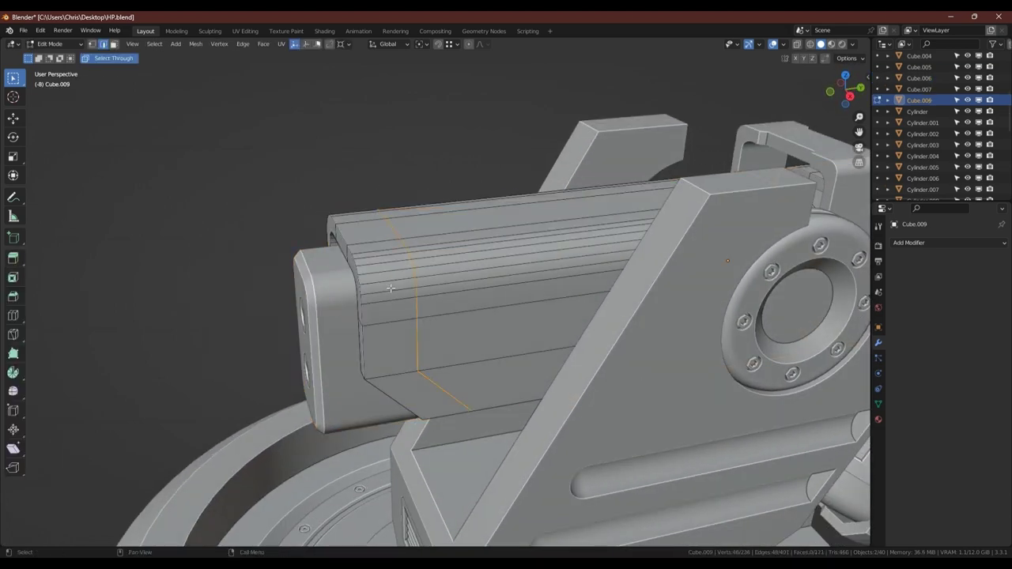
pyautogui.scroll(2, 391, 288)
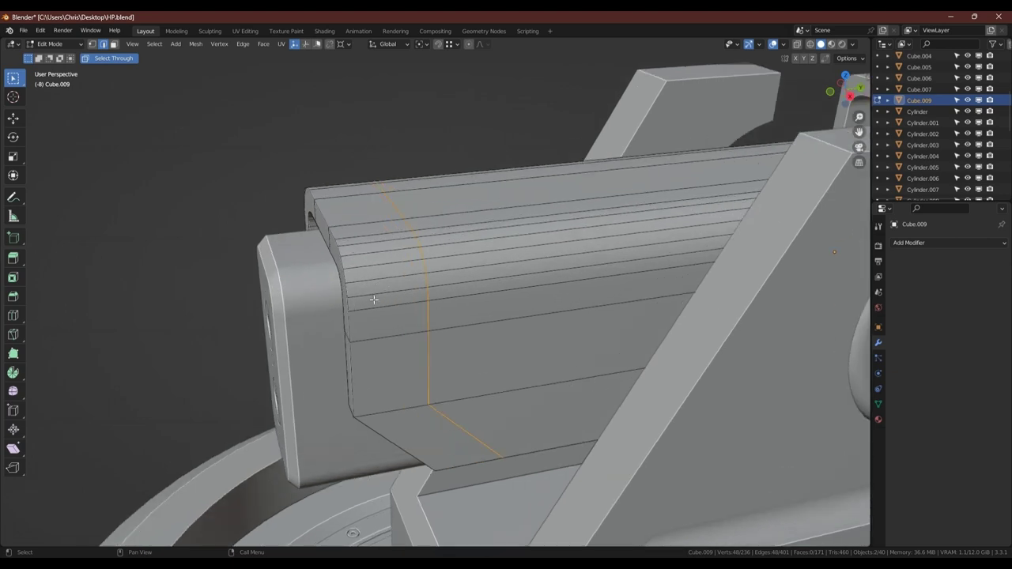
pyautogui.scroll(-1, 373, 300)
pyautogui.hotkey('shift', 'w')
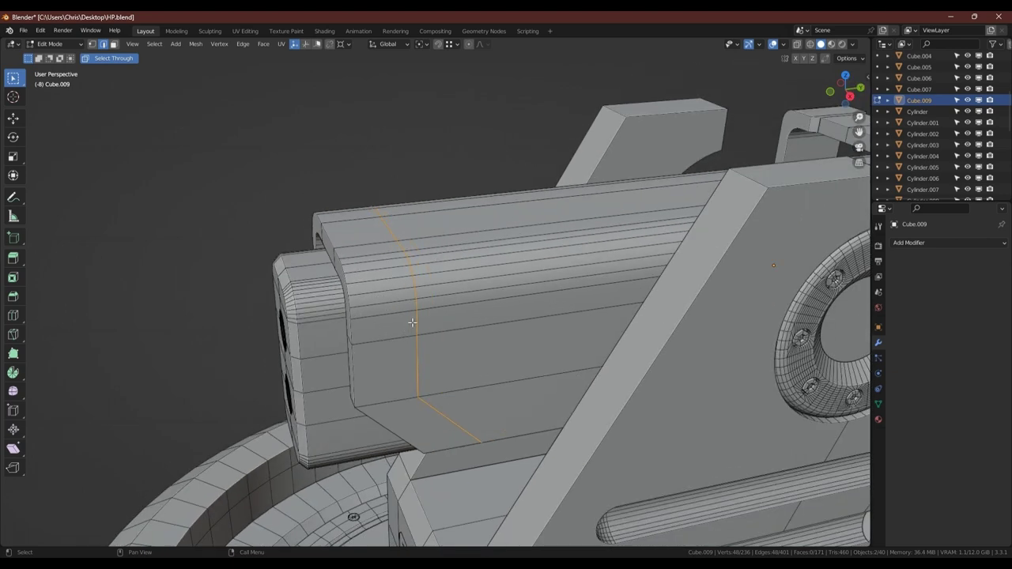
pyautogui.hotkey('shift', 'z')
pyautogui.moveTo(443, 343); pyautogui.dragTo(372, 301, button='middle')
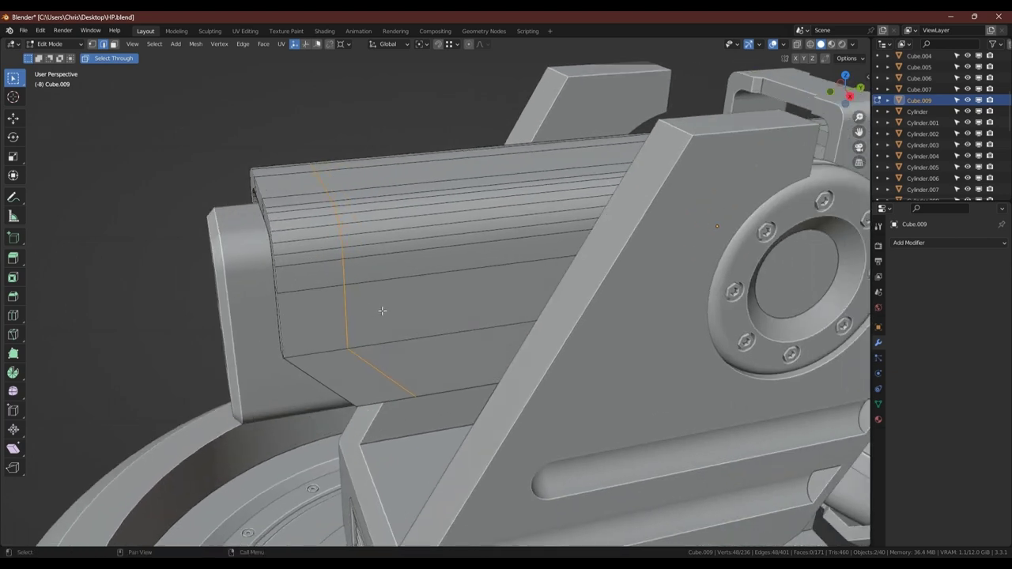
pyautogui.press('Tab')
# Step: Save the file and select only the sliced front part
pyautogui.moveTo(321, 372); pyautogui.dragTo(354, 355, button='middle')
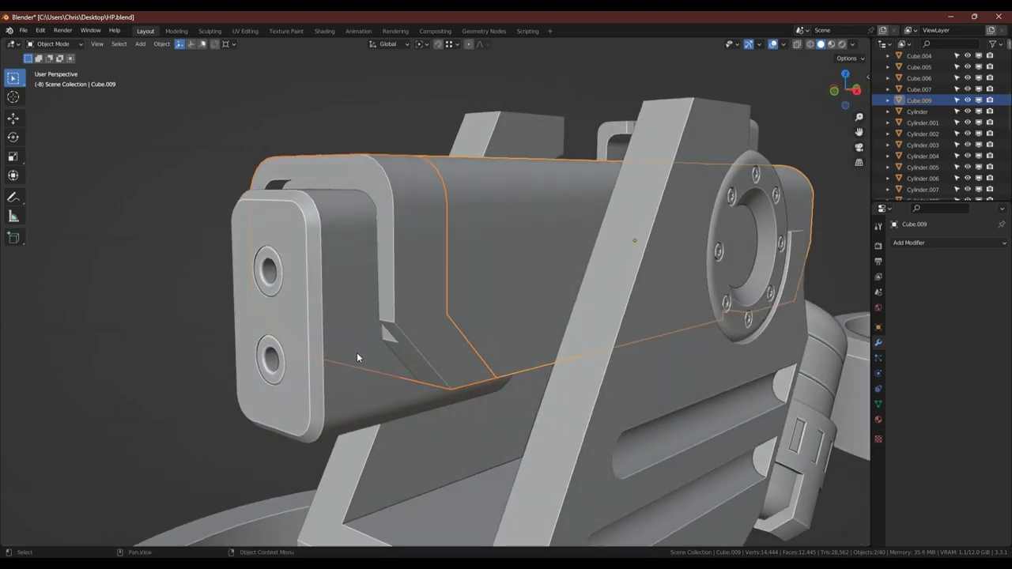
pyautogui.hotkey('ctrl', 's')
pyautogui.click(427, 356)
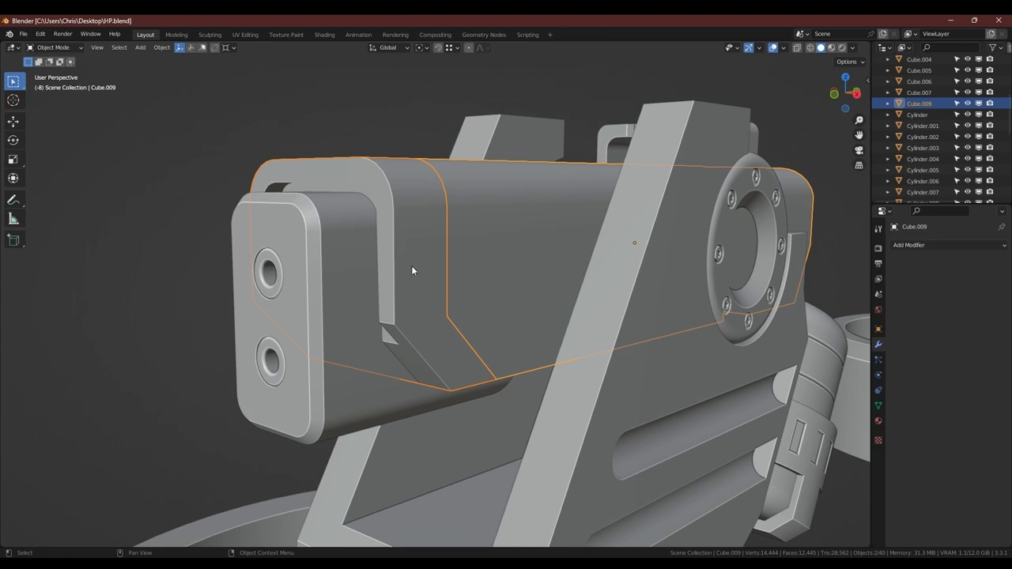
pyautogui.click(416, 257)
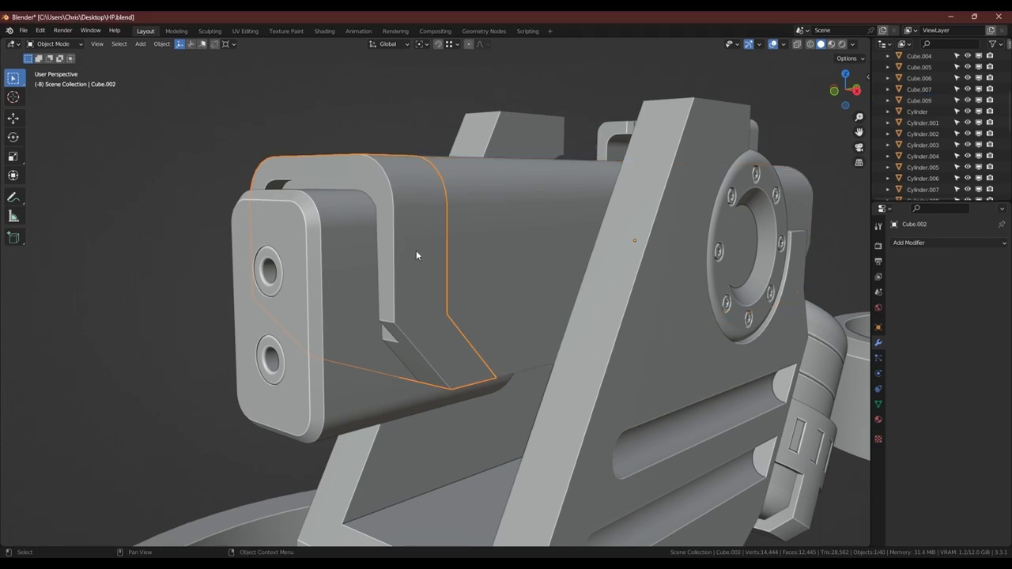
# Step: Isolate the barrel's front collar and select all nine faces on its rear end, including the sloped lower section
pyautogui.press('KP_Divide')
pyautogui.moveTo(423, 244); pyautogui.dragTo(341, 247, button='middle')
pyautogui.press('Tab')
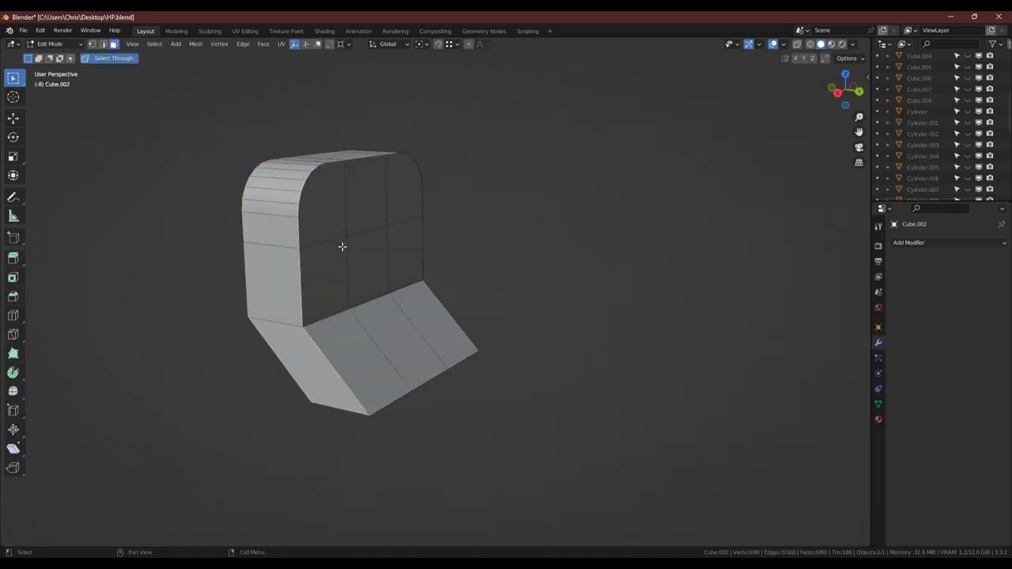
pyautogui.click(328, 210)
pyautogui.keyDown('ctrl'); pyautogui.click(400, 196); pyautogui.keyUp('ctrl')
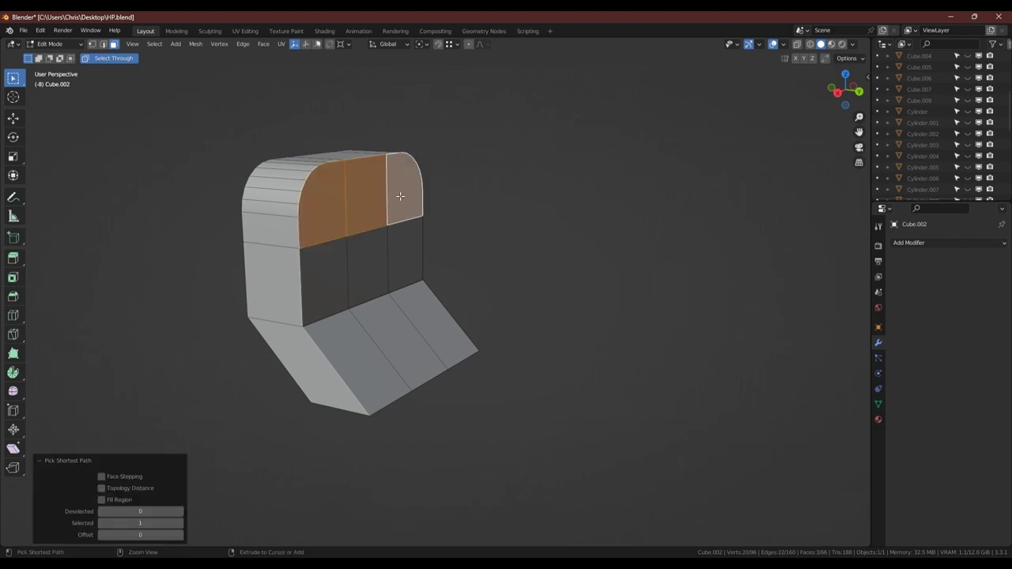
pyautogui.keyDown('shift'); pyautogui.click(416, 301); pyautogui.keyUp('shift')
pyautogui.keyDown('ctrl'); pyautogui.click(354, 357); pyautogui.keyUp('ctrl')
pyautogui.keyDown('ctrl'); pyautogui.click(323, 287); pyautogui.keyUp('ctrl')
pyautogui.keyDown('ctrl'); pyautogui.click(356, 271); pyautogui.keyUp('ctrl')
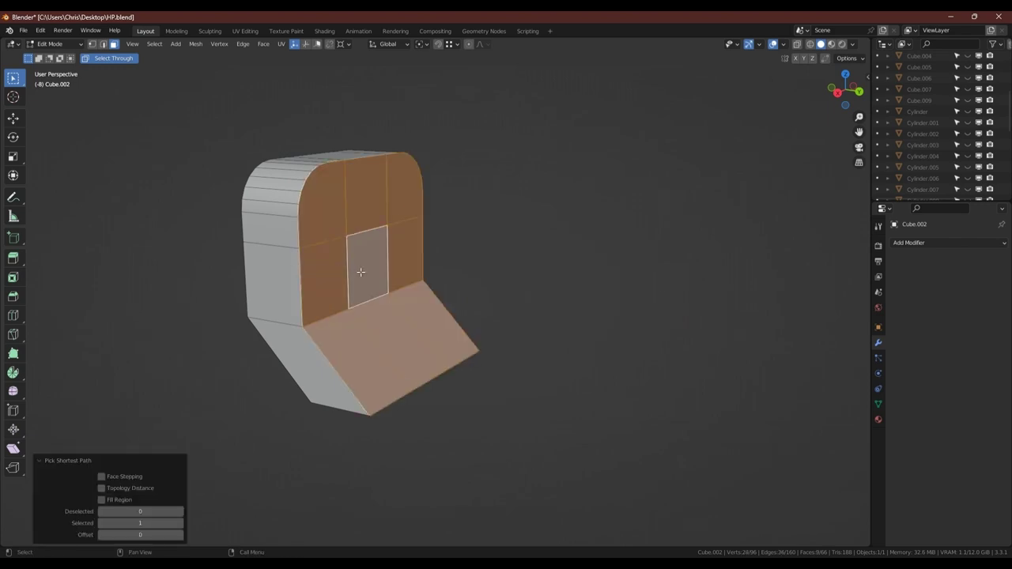
pyautogui.press('Tab')
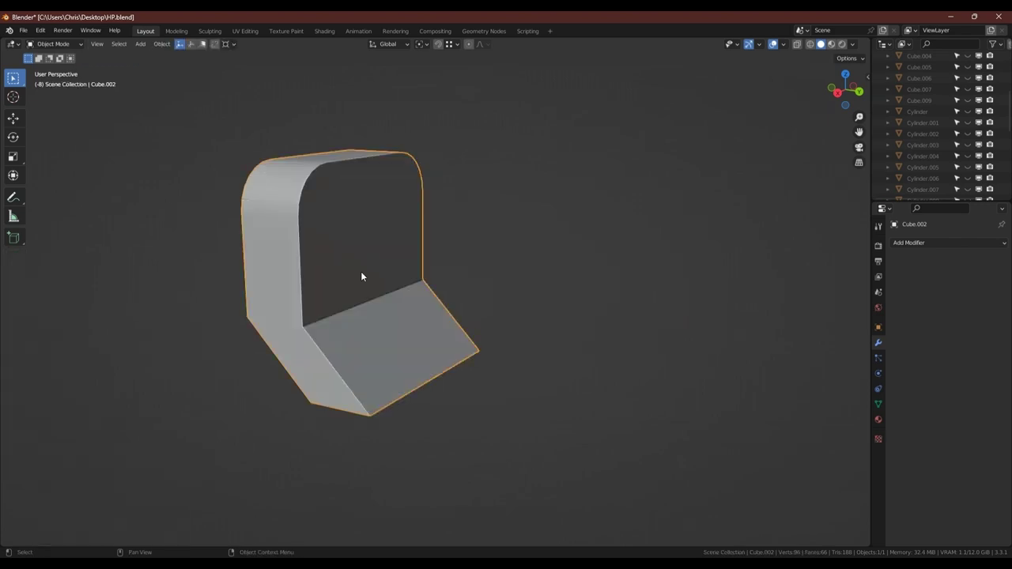
# Step: Isolate the main barrel housing and select all the faces of its front end, including the sloped lower strip
pyautogui.press('KP_Divide')
pyautogui.click(470, 264)
pyautogui.press('KP_Divide')
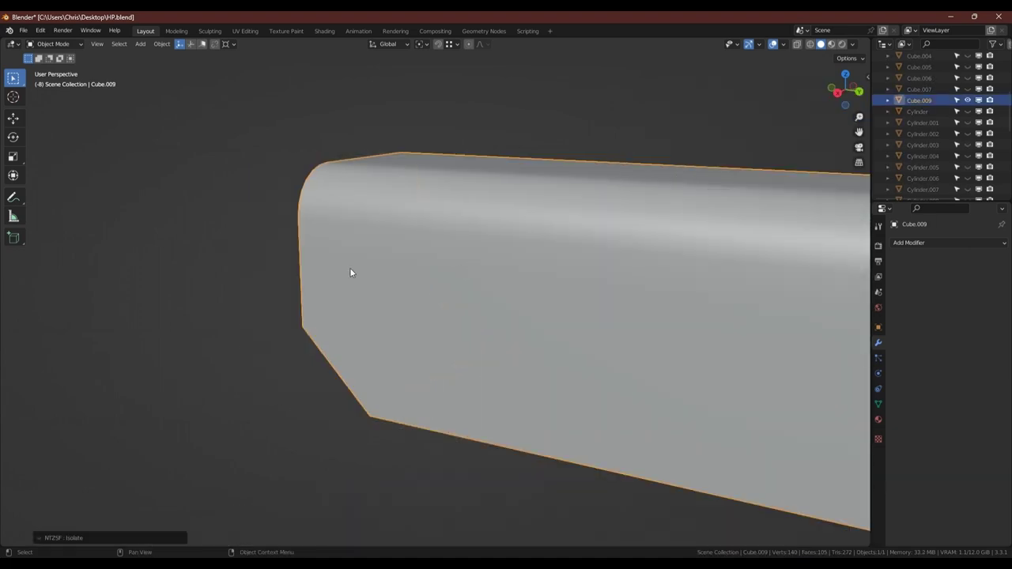
pyautogui.press('Tab')
pyautogui.click(371, 222)
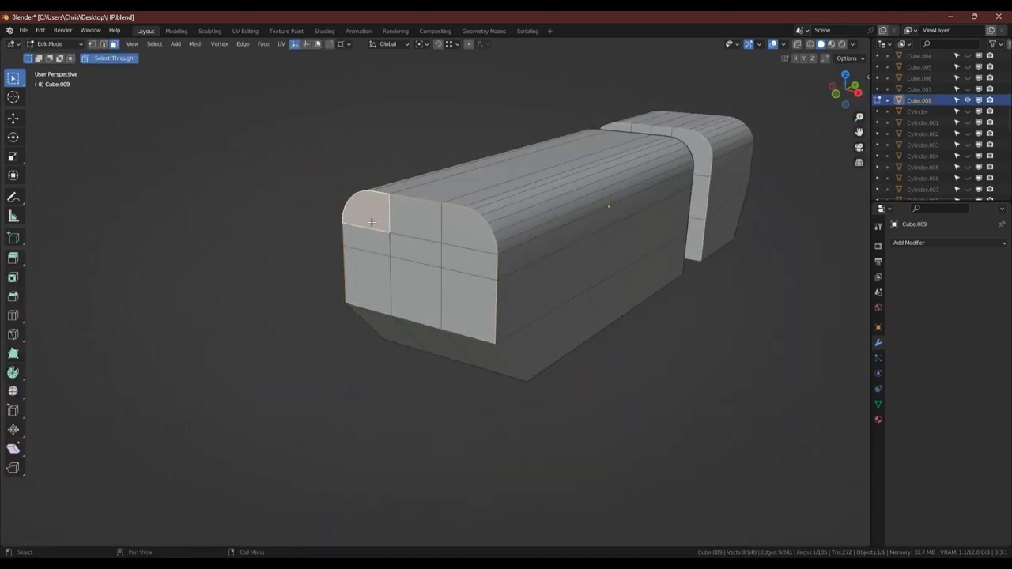
pyautogui.keyDown('ctrl'); pyautogui.click(458, 236); pyautogui.keyUp('ctrl')
pyautogui.keyDown('ctrl'); pyautogui.click(468, 346); pyautogui.keyUp('ctrl')
pyautogui.keyDown('ctrl'); pyautogui.click(385, 334); pyautogui.keyUp('ctrl')
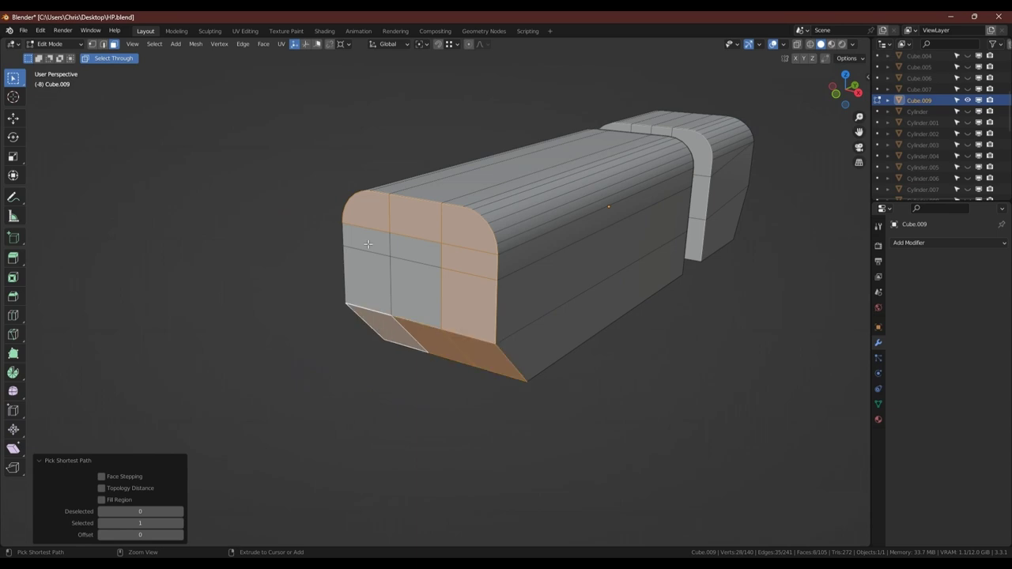
pyautogui.keyDown('ctrl'); pyautogui.click(383, 247); pyautogui.keyUp('ctrl')
pyautogui.keyDown('ctrl'); pyautogui.click(415, 247); pyautogui.keyUp('ctrl')
pyautogui.keyDown('ctrl'); pyautogui.click(411, 292); pyautogui.keyUp('ctrl')
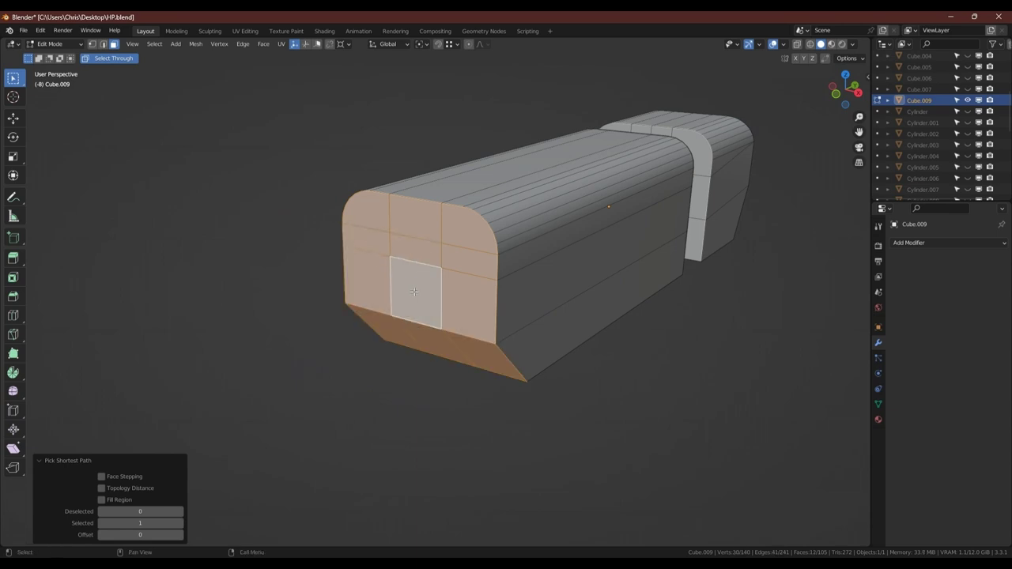
# Step: Edit the collar and barrel housing together and inset their selected mating faces by about 0.051 m
pyautogui.press('Tab')
pyautogui.press('KP_Divide')
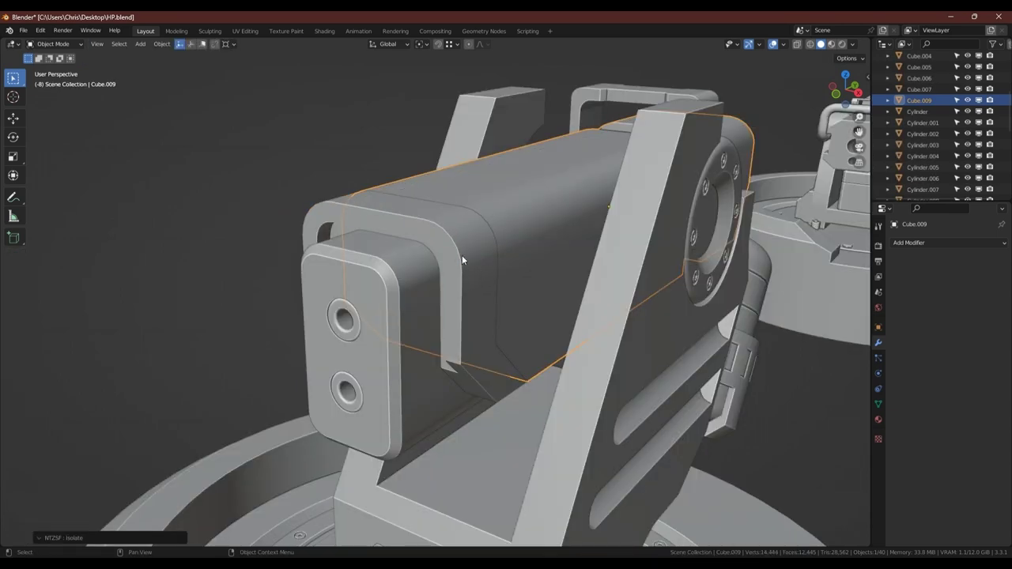
pyautogui.click(460, 249)
pyautogui.press('Tab')
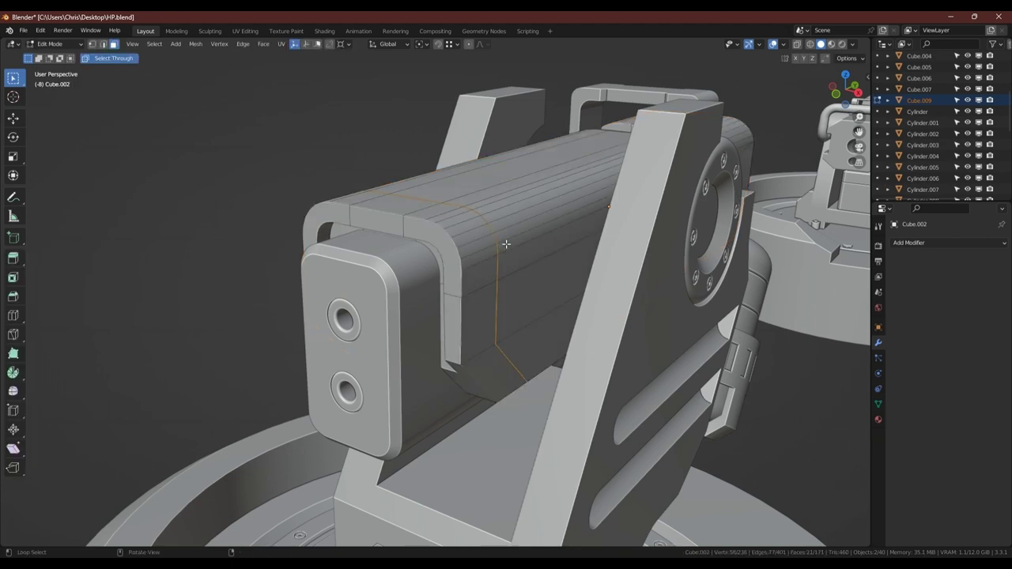
pyautogui.hotkey('alt', 'z')
pyautogui.scroll(2, 503, 239)
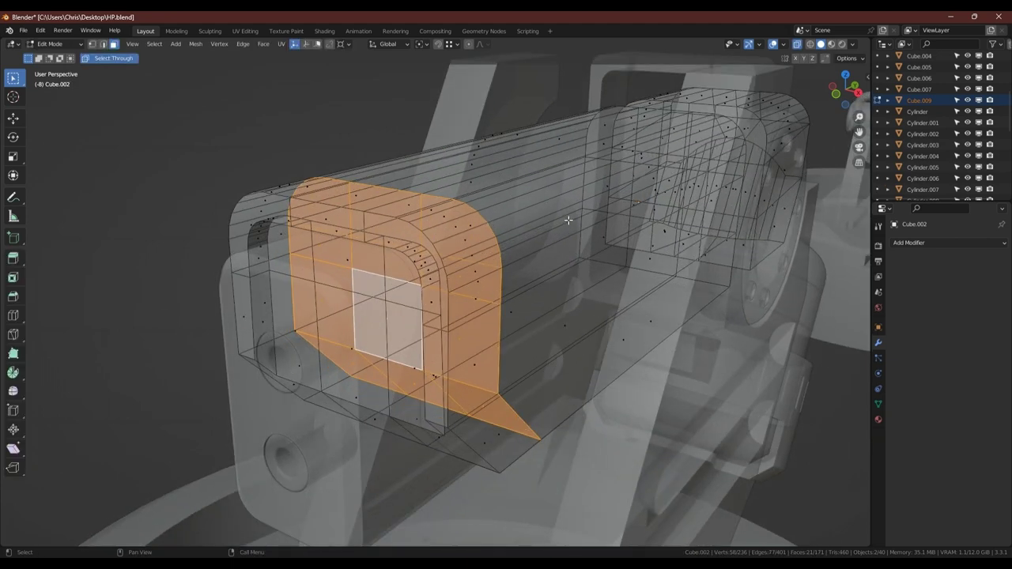
pyautogui.press('i')
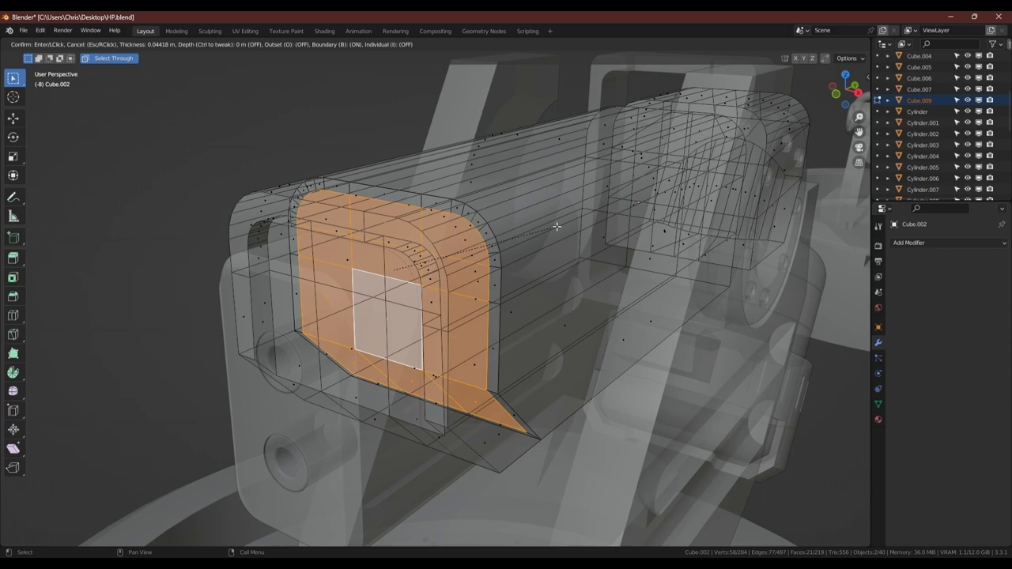
pyautogui.click(556, 227)
pyautogui.moveTo(498, 274); pyautogui.dragTo(376, 268, button='middle')
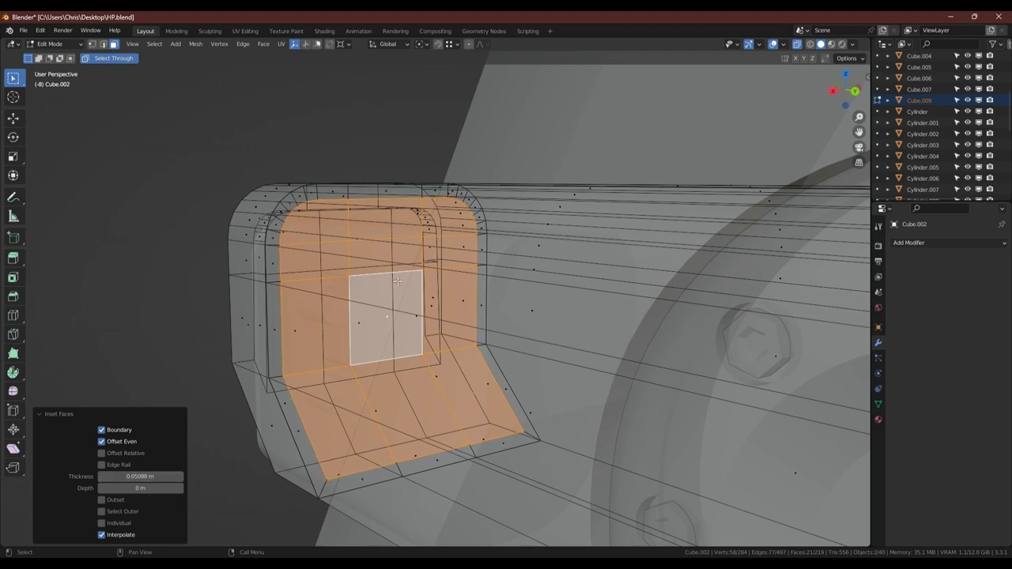
# Step: Isolate the collar and examine its inset rear faces from several angles
pyautogui.press('Tab')
pyautogui.scroll(-2, 382, 286)
pyautogui.hotkey('alt', 'z')
pyautogui.moveTo(340, 289); pyautogui.dragTo(260, 249, button='middle')
pyautogui.press('KP_Divide')
pyautogui.moveTo(327, 275); pyautogui.dragTo(287, 280, button='middle')
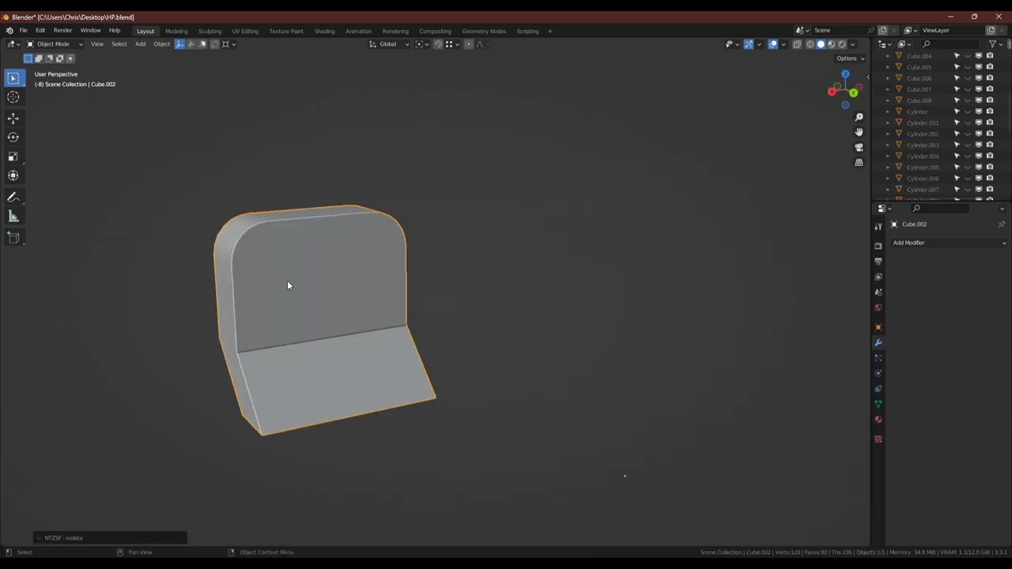
pyautogui.press('Tab')
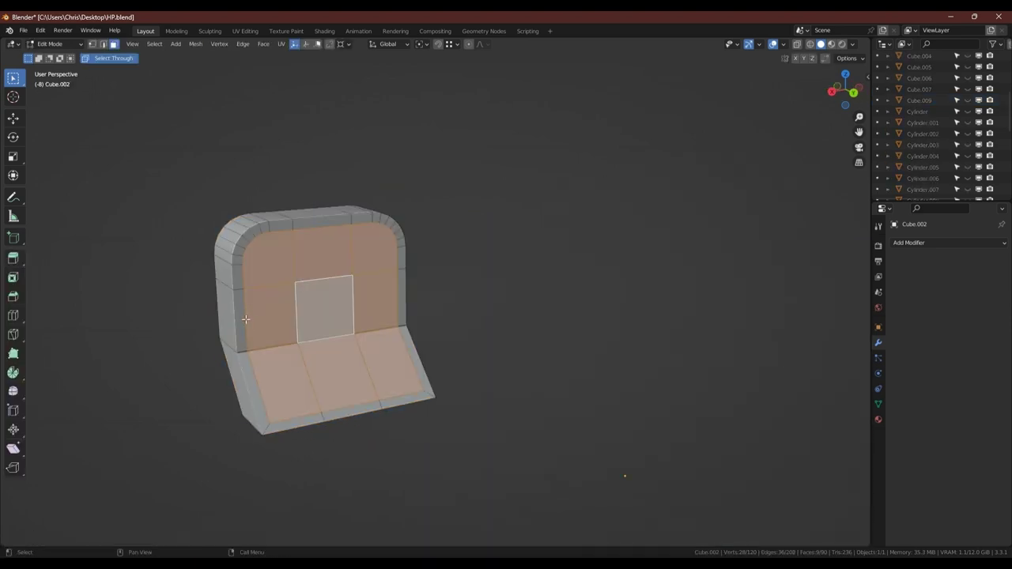
pyautogui.moveTo(246, 319)
pyautogui.mouseDown(button='middle')
pyautogui.moveTo(355, 293)
pyautogui.moveTo(684, 303)
pyautogui.moveTo(251, 300)
pyautogui.mouseUp(button='middle')
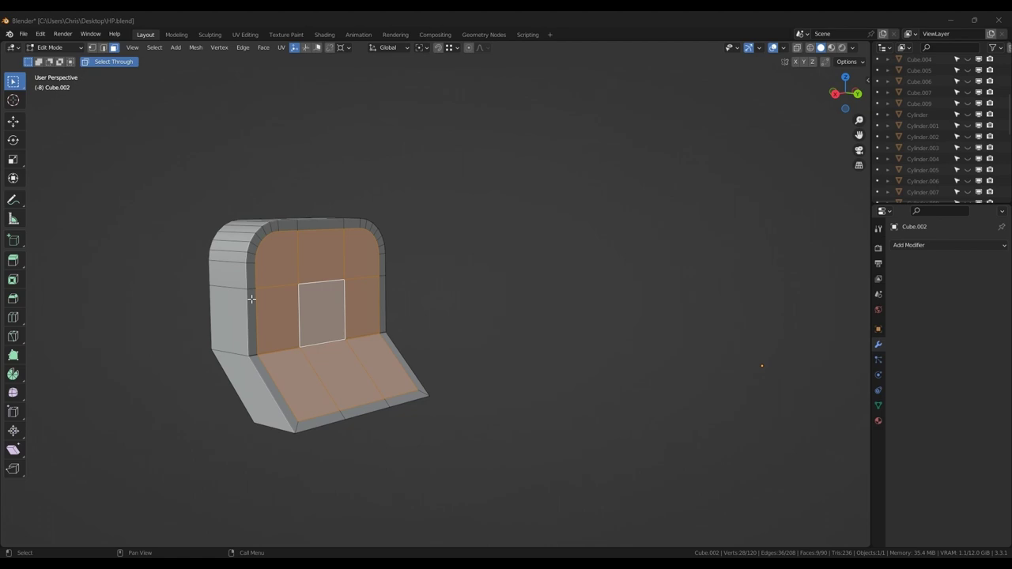
pyautogui.keyDown('shift'); pyautogui.moveTo(251, 298); pyautogui.dragTo(297, 313, button='middle'); pyautogui.keyUp('shift')
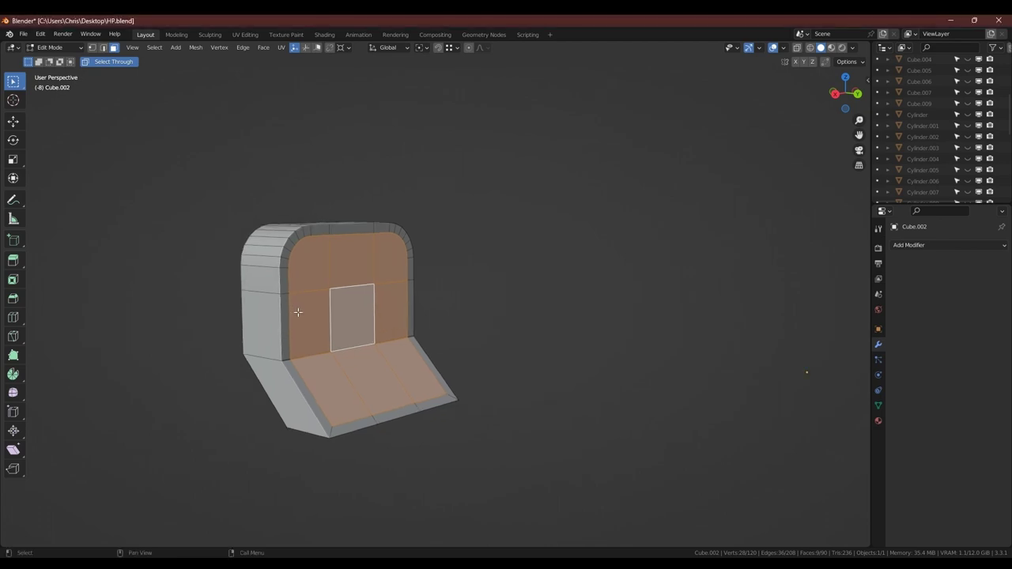
pyautogui.moveTo(324, 339)
pyautogui.mouseDown(button='middle')
pyautogui.moveTo(375, 353)
pyautogui.moveTo(312, 350)
pyautogui.moveTo(315, 335)
pyautogui.mouseUp(button='middle')
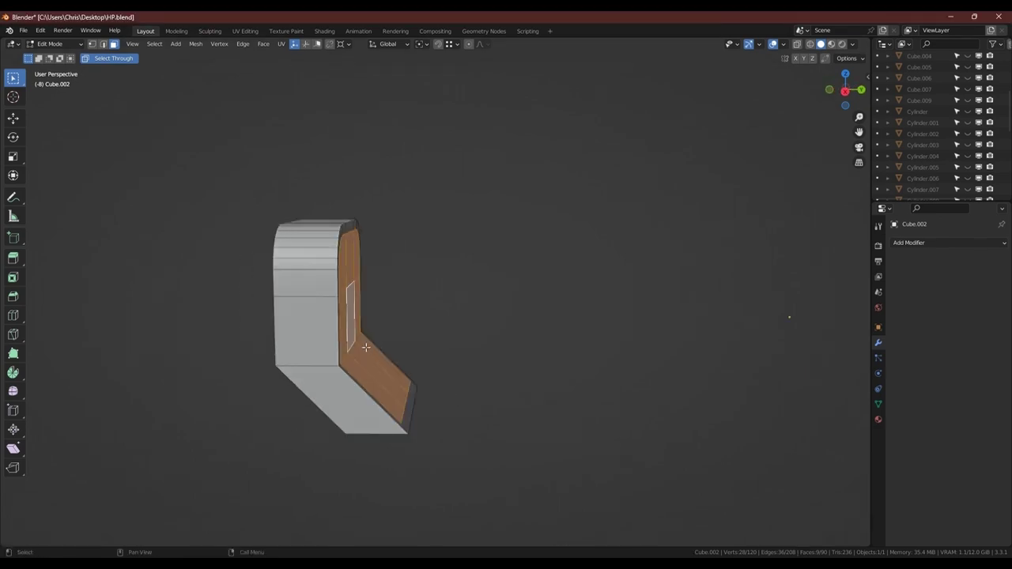
pyautogui.press('Tab')
pyautogui.press('KP_Divide')
# Step: Add a cube mesh and raise it about 2.38 m along the Z axis
pyautogui.scroll(-3, 339, 336)
pyautogui.hotkey('shift', 'a')
pyautogui.moveTo(315, 324)
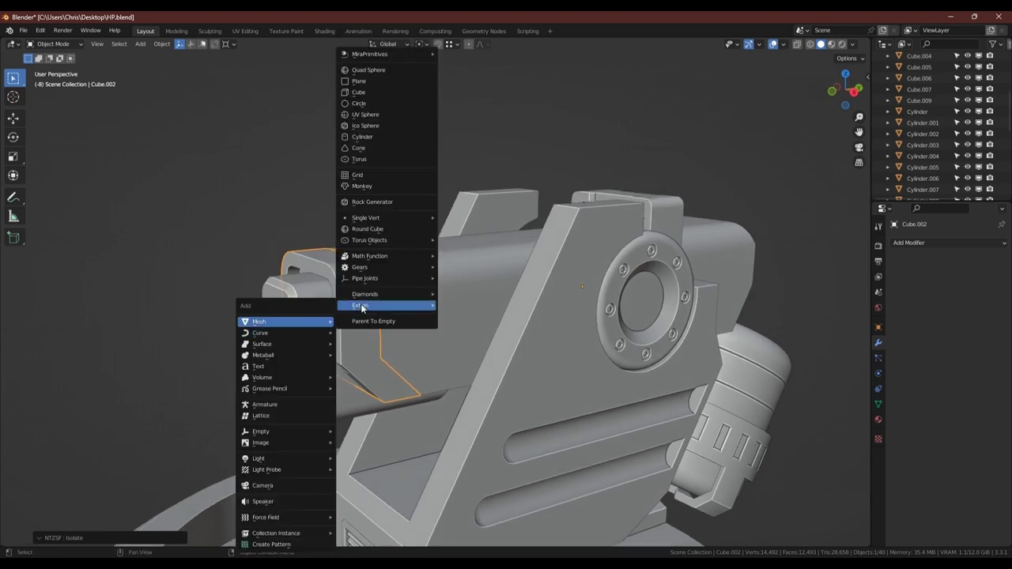
pyautogui.click(369, 97)
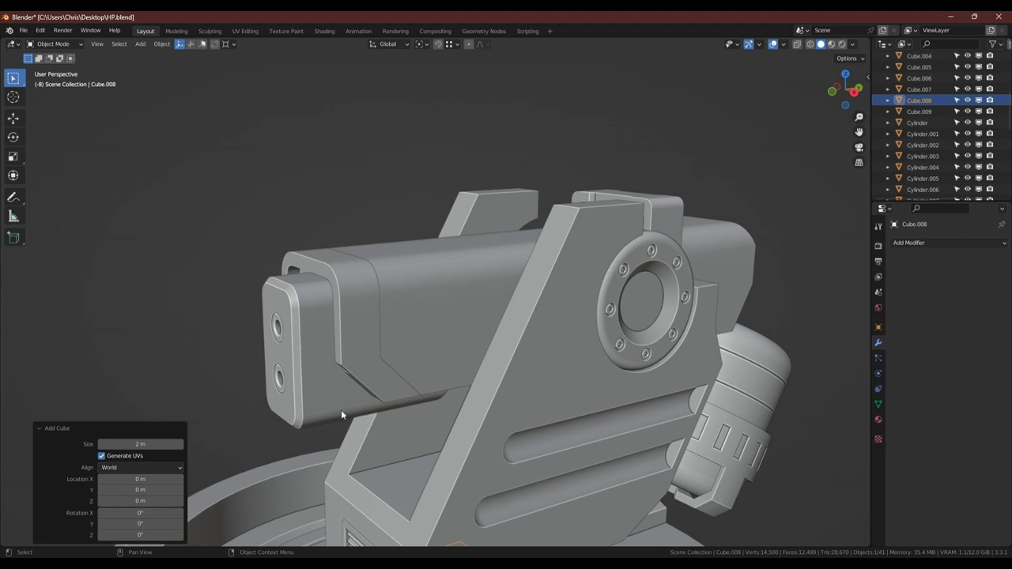
pyautogui.press('g')
pyautogui.press('z')
pyautogui.click(352, 157)
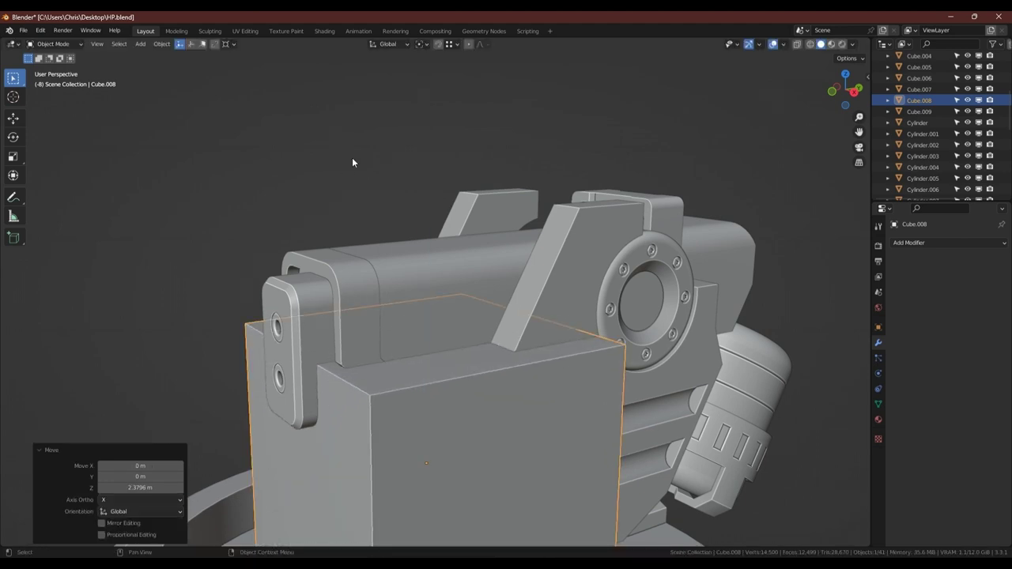
# Step: Scale the cube's mesh uniformly to 0.115 and raise the cube along Z to the barrel's height
pyautogui.press('s')
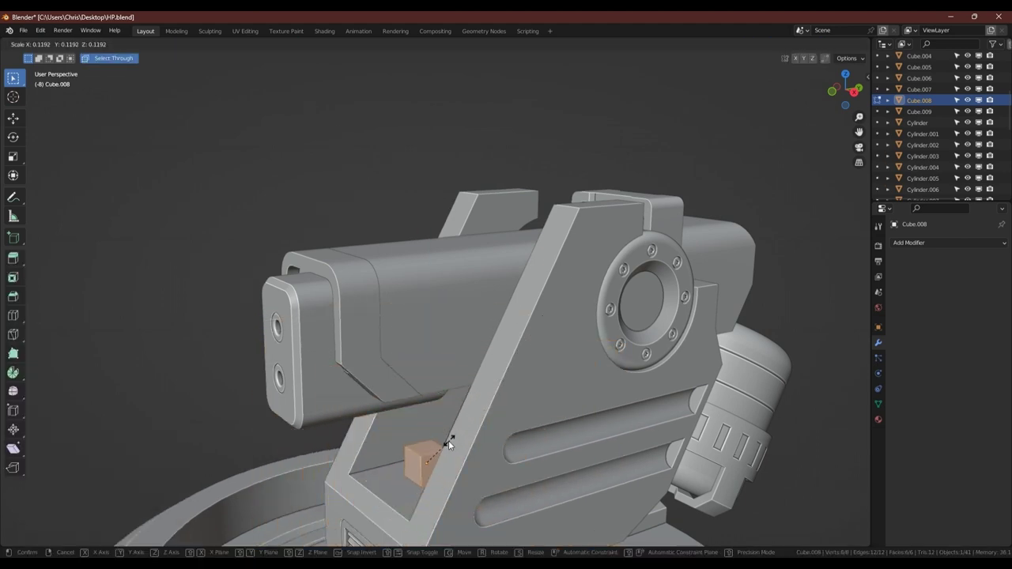
pyautogui.click(450, 433)
pyautogui.press('Tab')
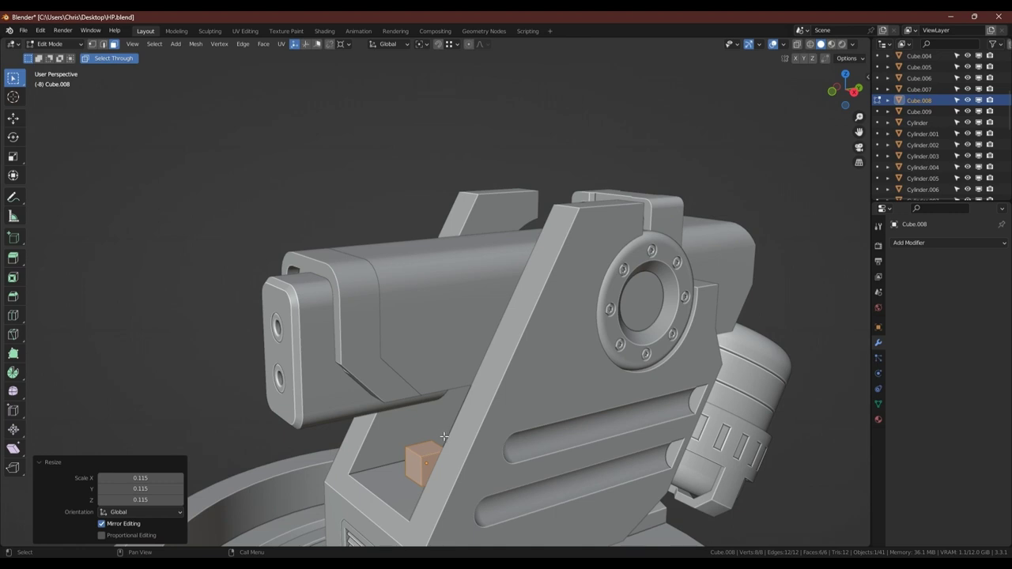
pyautogui.press('g')
pyautogui.press('z')
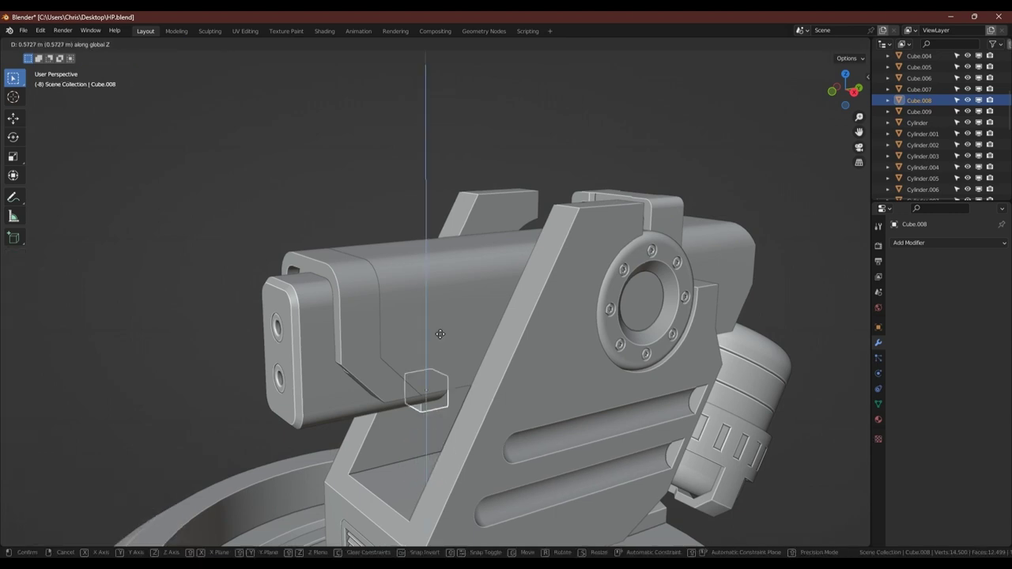
pyautogui.click(440, 310)
pyautogui.press('Tab')
pyautogui.scroll(2, 411, 321)
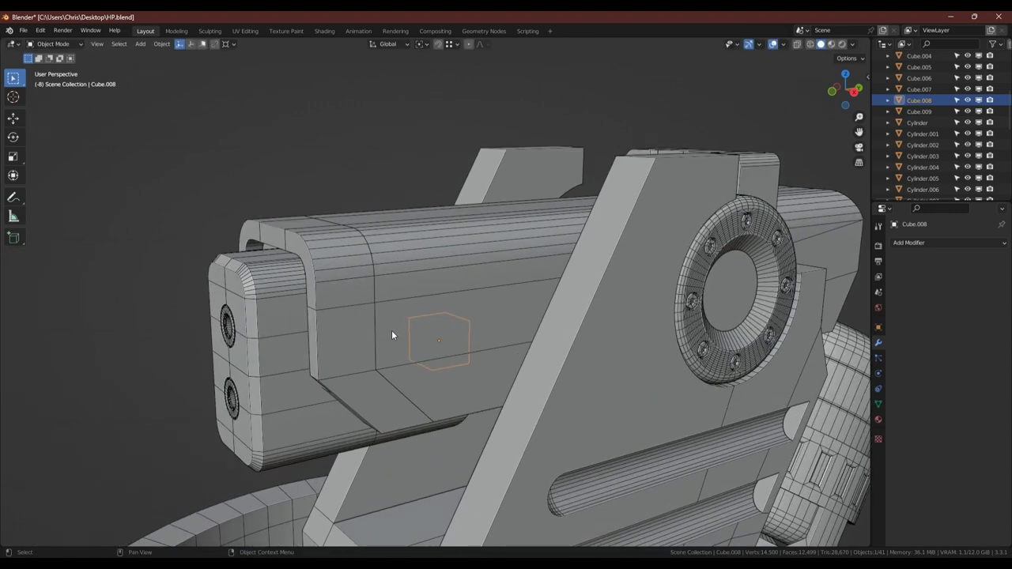
# Step: Move the cube onto the side seam between collar and barrel housing, raising it about 0.15 m along Z for the final adjustment
pyautogui.moveTo(370, 339); pyautogui.dragTo(298, 339, button='middle')
pyautogui.press('g')
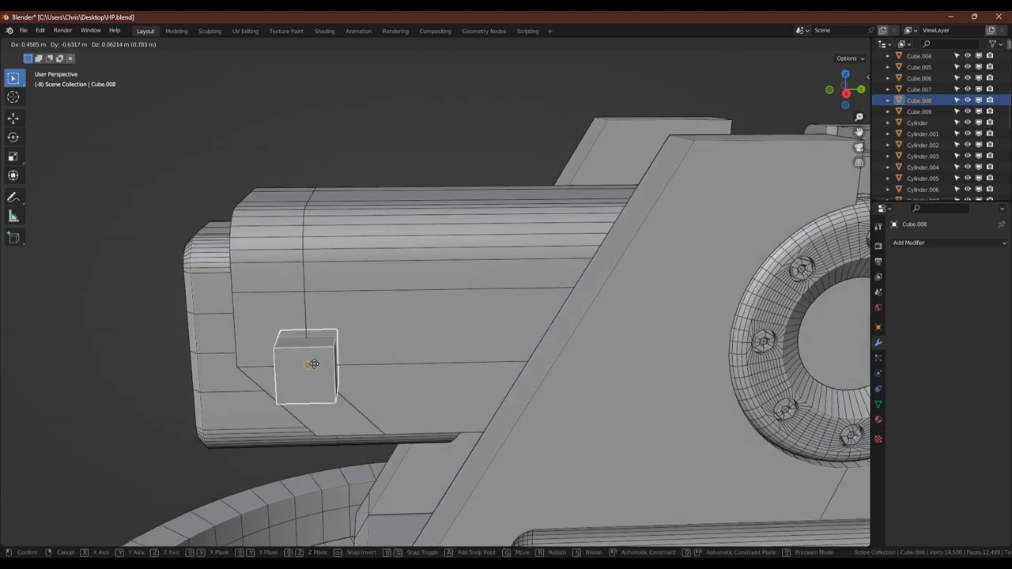
pyautogui.click(315, 361)
pyautogui.press('g')
pyautogui.press('z')
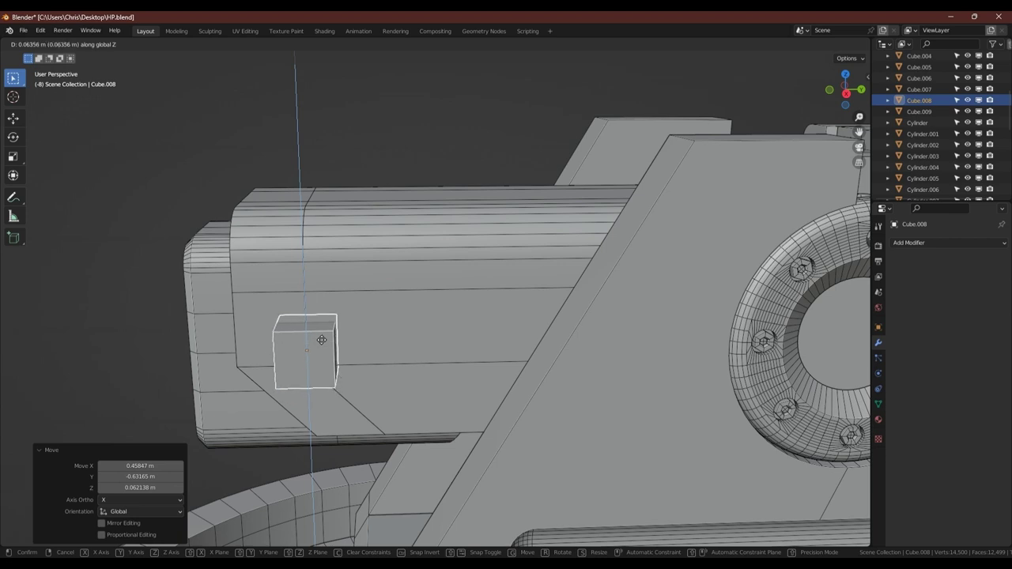
pyautogui.click(285, 325)
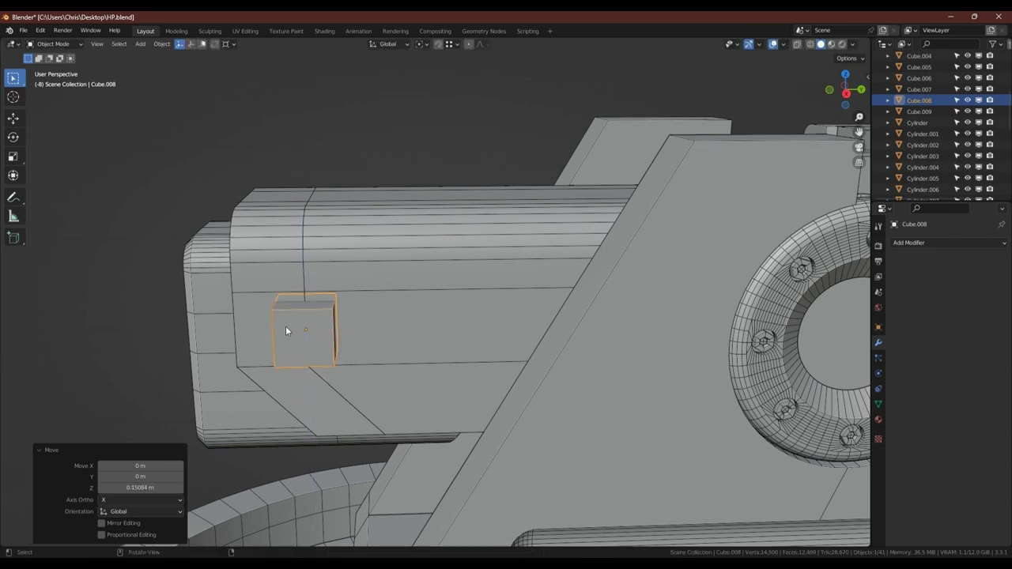
pyautogui.moveTo(285, 326); pyautogui.dragTo(271, 332, button='middle')
# Step: Add a centred horizontal loop cut through the collar's vertical side section above the sloped part
pyautogui.click(263, 338)
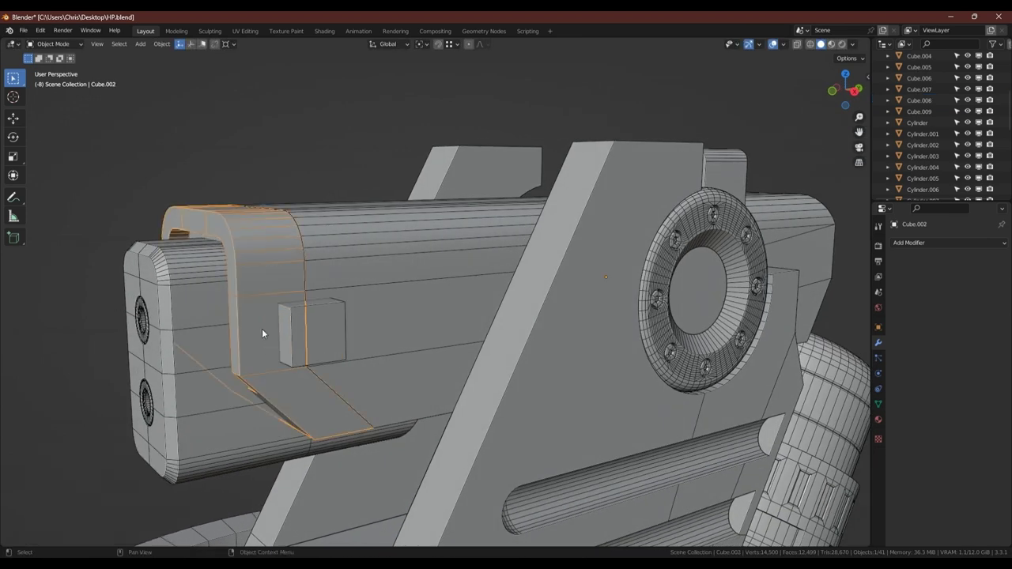
pyautogui.press('Tab')
pyautogui.hotkey('ctrl', 'r')
pyautogui.click(242, 335)
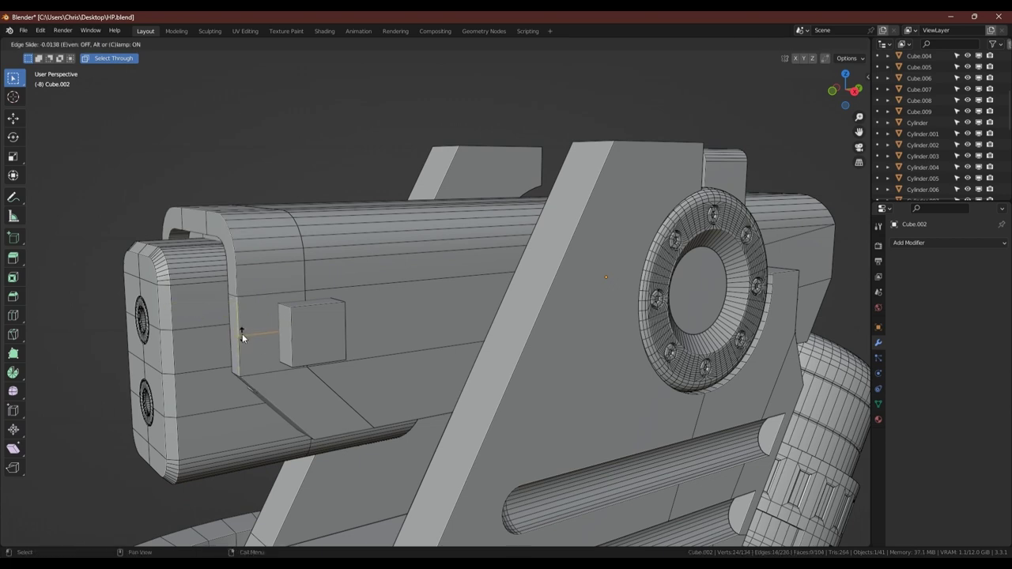
pyautogui.rightClick(253, 338)
pyautogui.press('Tab')
# Step: Raise the seam cube about 0.002 m along Z to line it up with the collar's middle edge loop
pyautogui.click(313, 321)
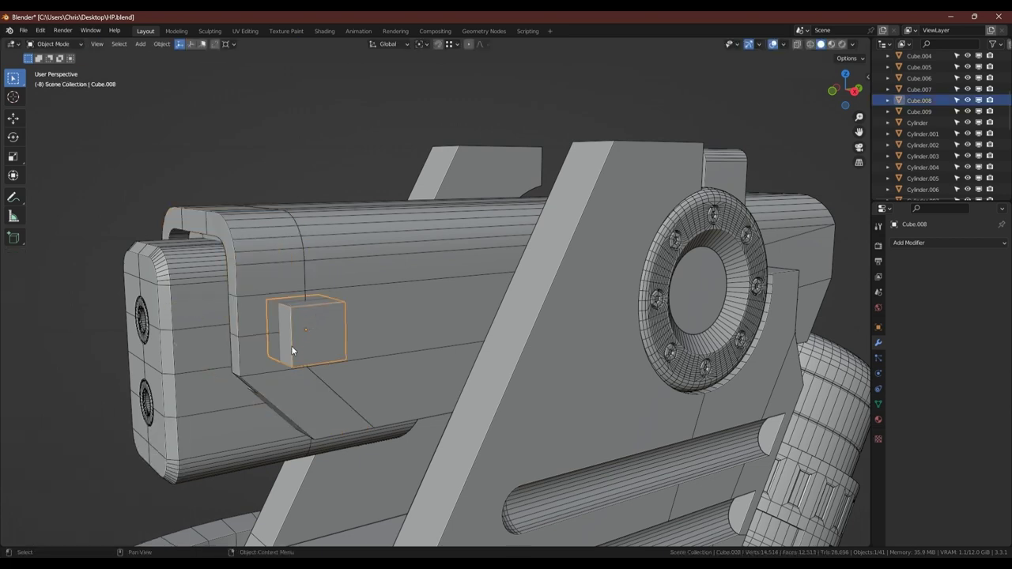
pyautogui.press('g')
pyautogui.press('z')
pyautogui.click(240, 339)
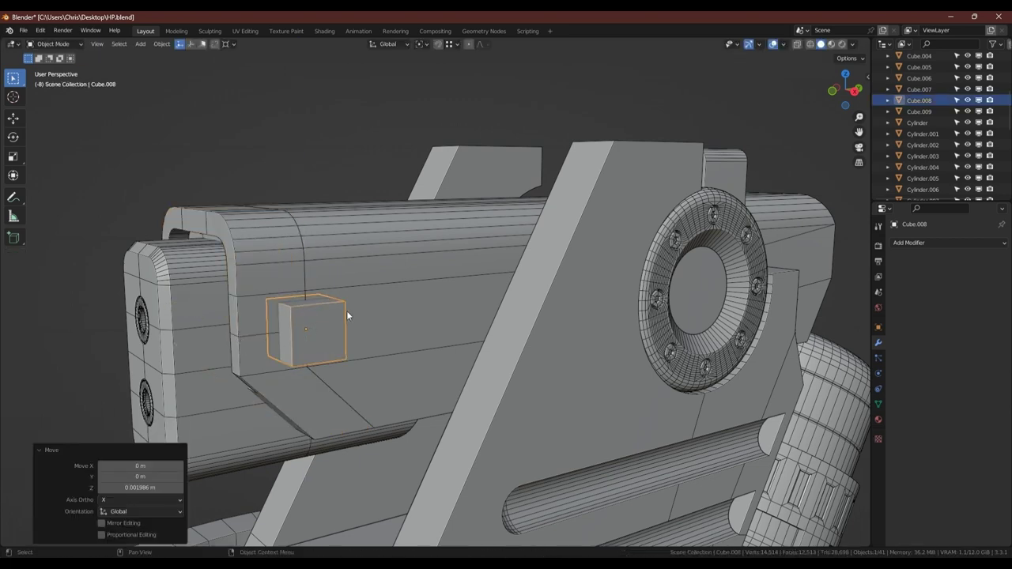
# Step: Scale the seam cube's mesh to about 0.836 along Z and turn on the see-through view
pyautogui.press('s')
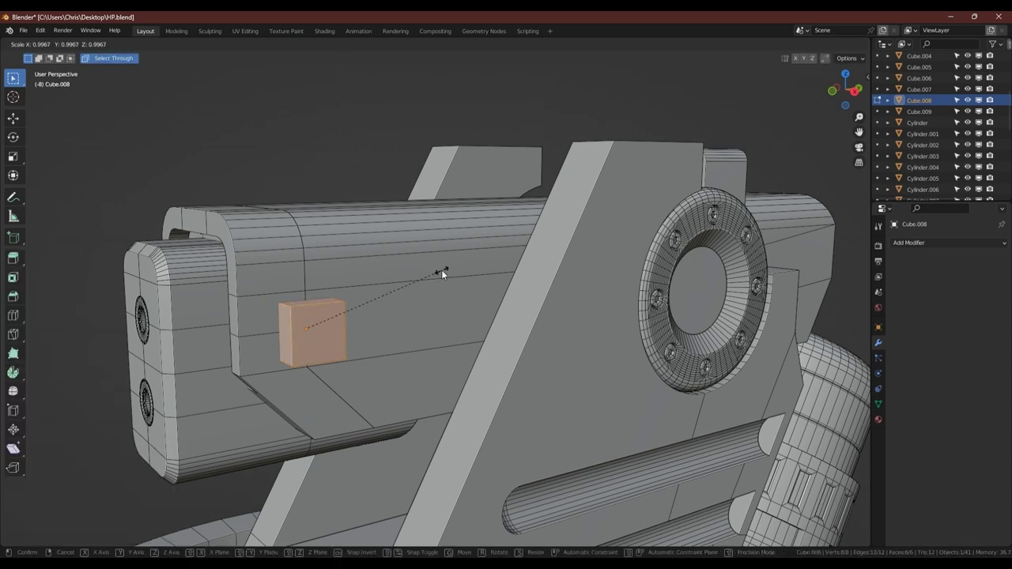
pyautogui.press('z')
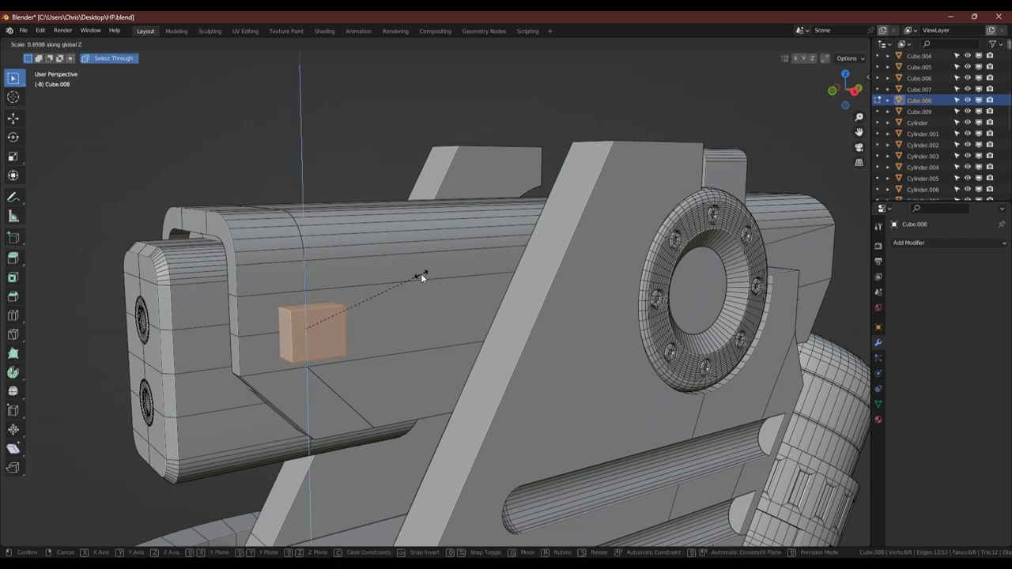
pyautogui.click(417, 276)
pyautogui.moveTo(356, 307); pyautogui.dragTo(391, 306, button='middle')
pyautogui.hotkey('alt', 'z')
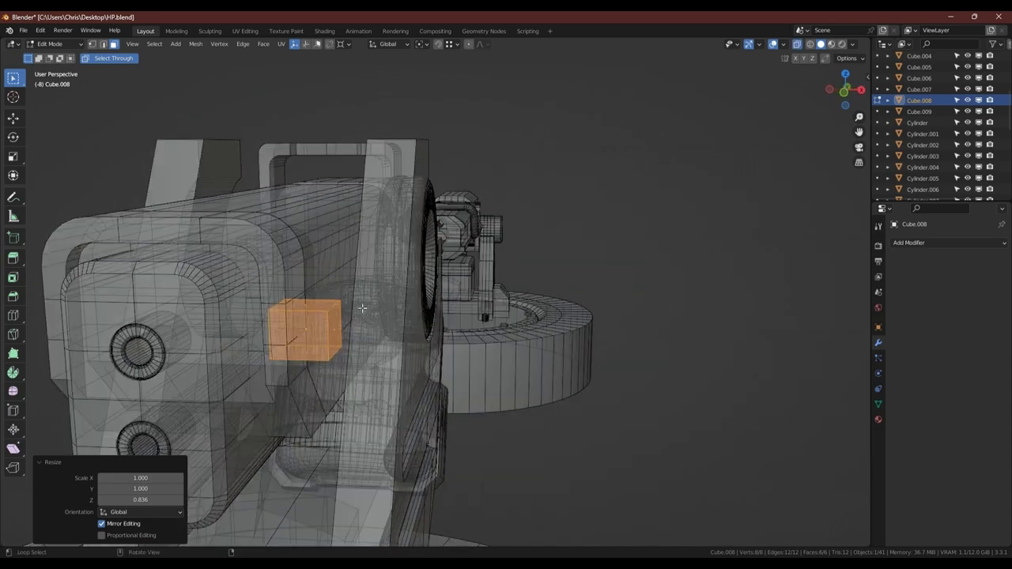
# Step: Narrow the seam cube's mesh to about 0.657 along X and turn off the see-through view
pyautogui.scroll(5, 322, 307)
pyautogui.press('s')
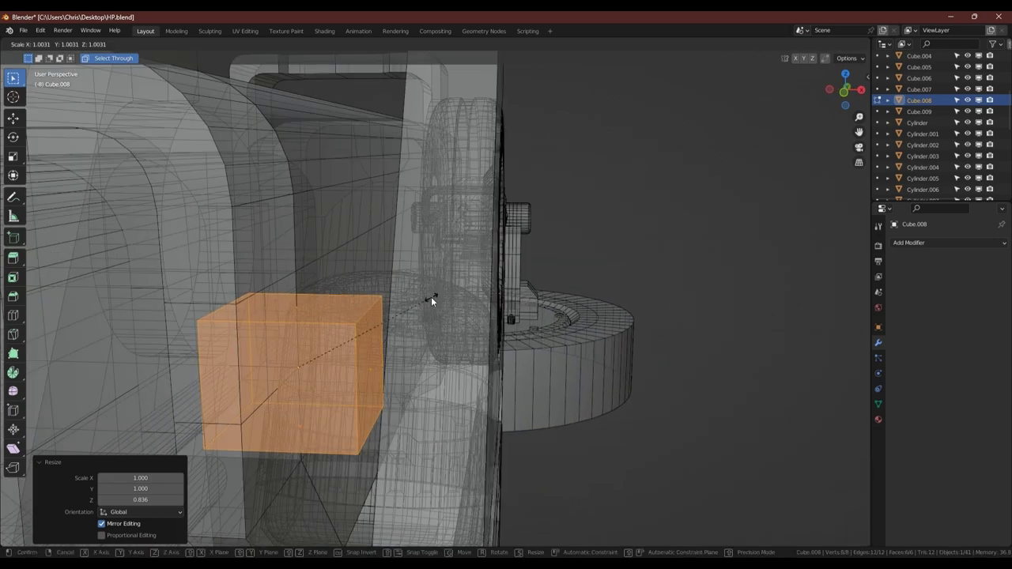
pyautogui.press('x')
pyautogui.click(362, 292)
pyautogui.moveTo(362, 292)
pyautogui.mouseDown(button='middle')
pyautogui.moveTo(335, 308)
pyautogui.moveTo(372, 323)
pyautogui.moveTo(381, 291)
pyautogui.moveTo(294, 317)
pyautogui.moveTo(333, 306)
pyautogui.moveTo(349, 350)
pyautogui.mouseUp(button='middle')
pyautogui.scroll(-1, 335, 320)
pyautogui.hotkey('alt', 'z')
pyautogui.scroll(-2, 337, 318)
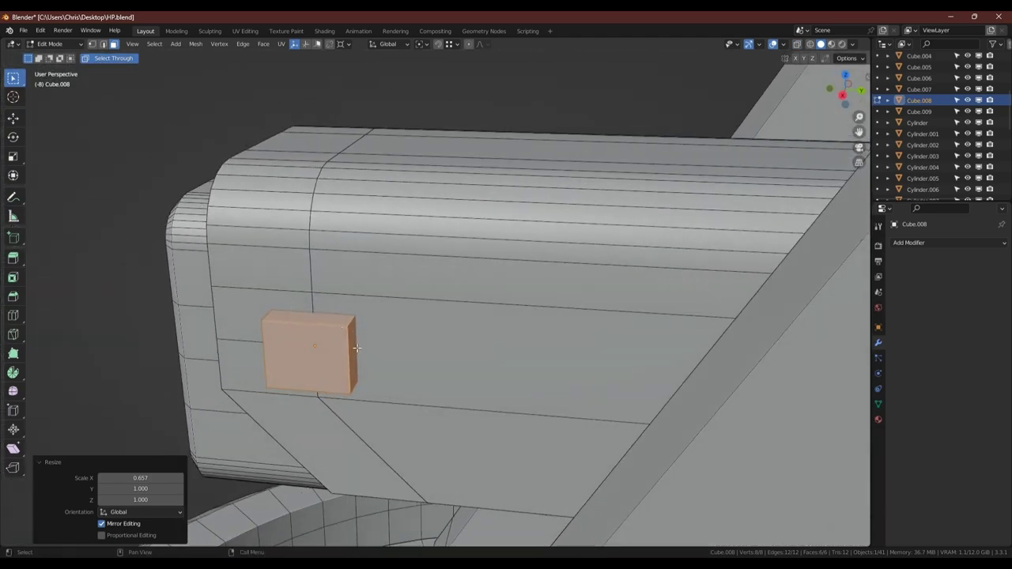
# Step: Shorten the seam block by moving its rear end face about 0.039 m along negative Y, towards the collar
pyautogui.click(353, 342)
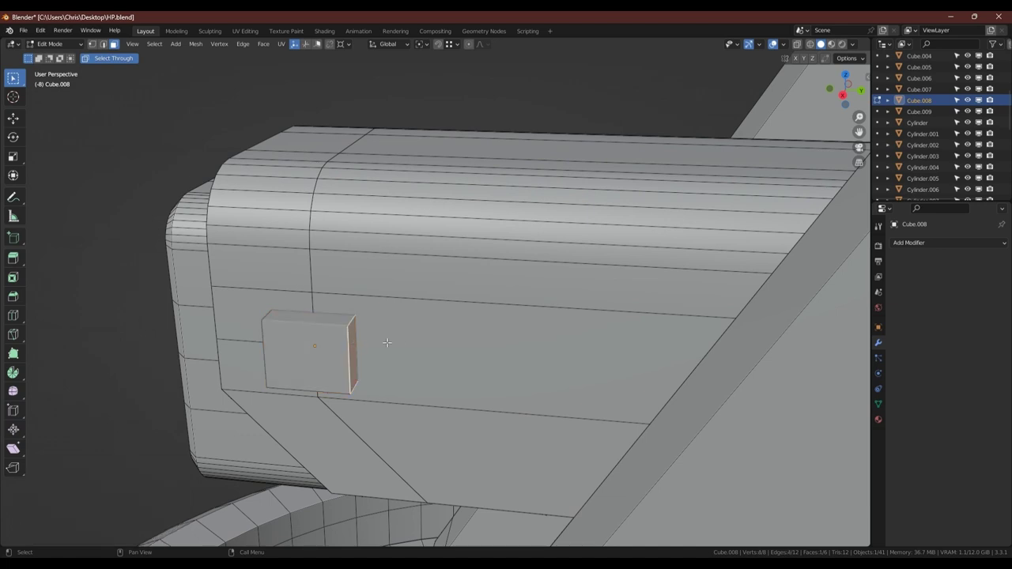
pyautogui.press('g')
pyautogui.press('y')
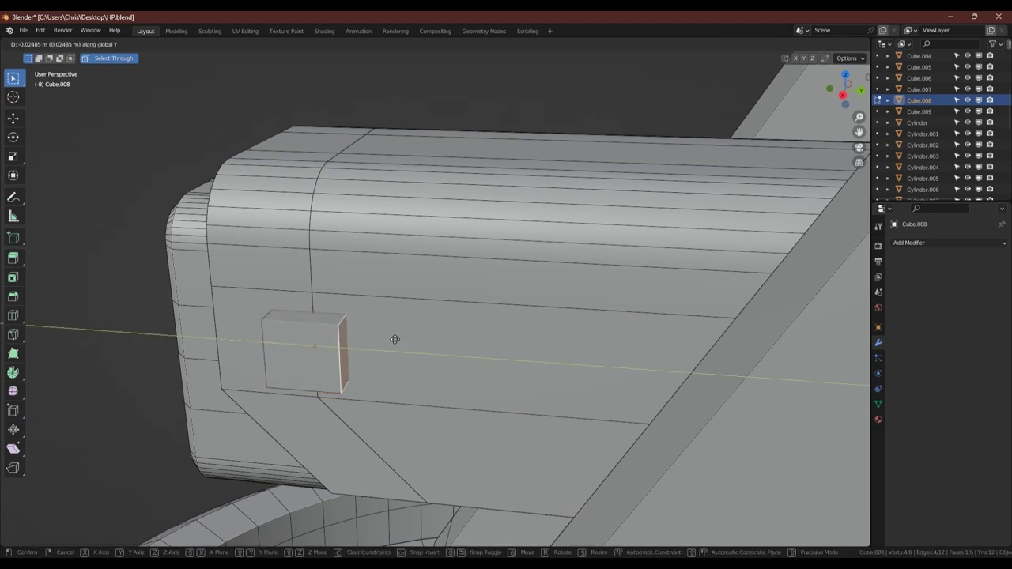
pyautogui.click(391, 339)
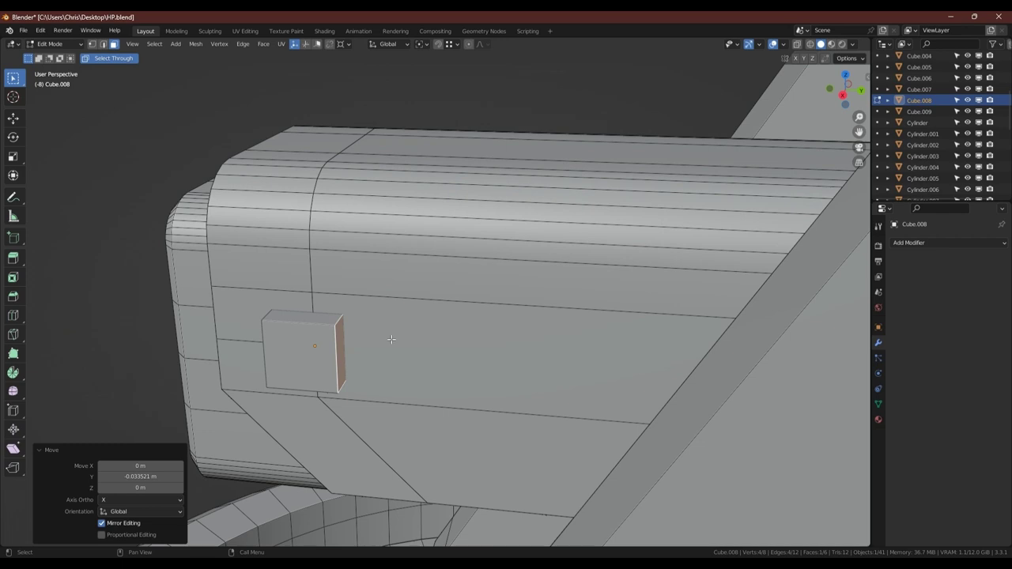
pyautogui.press('g')
pyautogui.press('y')
pyautogui.click(389, 339)
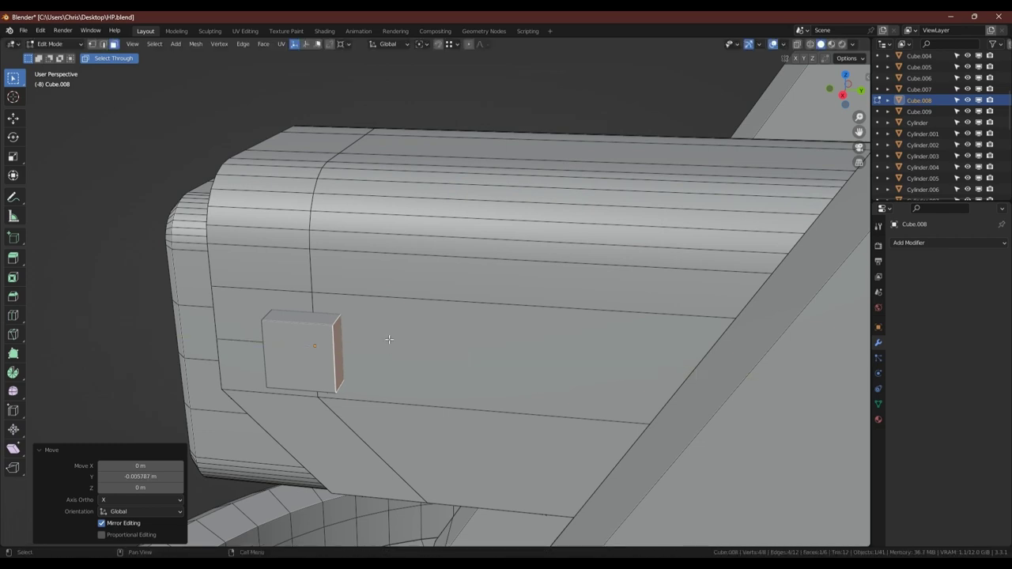
# Step: Extrude the block's rear end face about 0.042 m and scale it to about 0.65 along Z to form a tapered end
pyautogui.press('e')
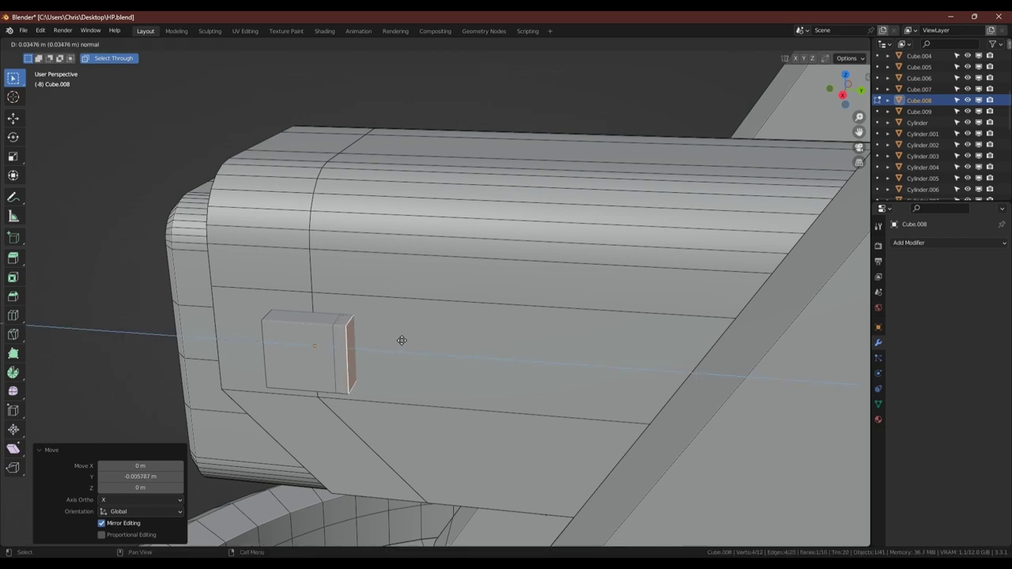
pyautogui.click(404, 339)
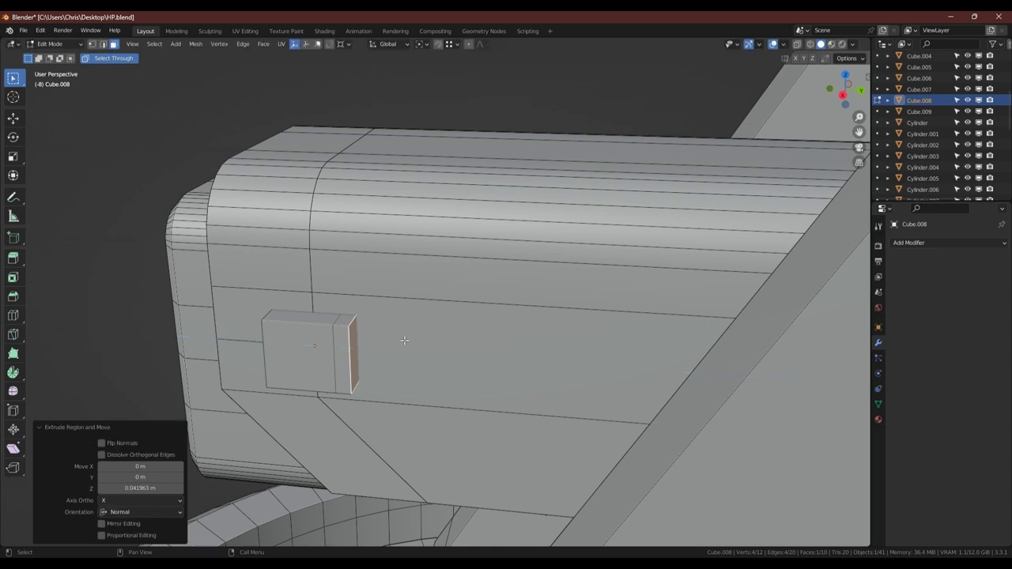
pyautogui.press('s')
pyautogui.press('z')
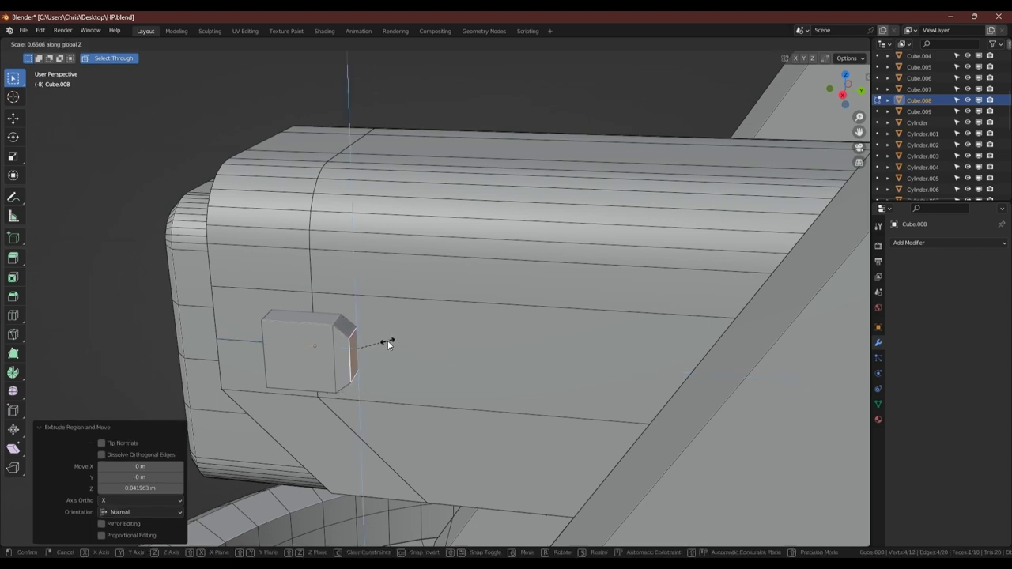
pyautogui.click(386, 340)
# Step: Return to Object Mode and apply Shade Auto Smooth to the seam block
pyautogui.press('Tab')
pyautogui.rightClick(306, 328)
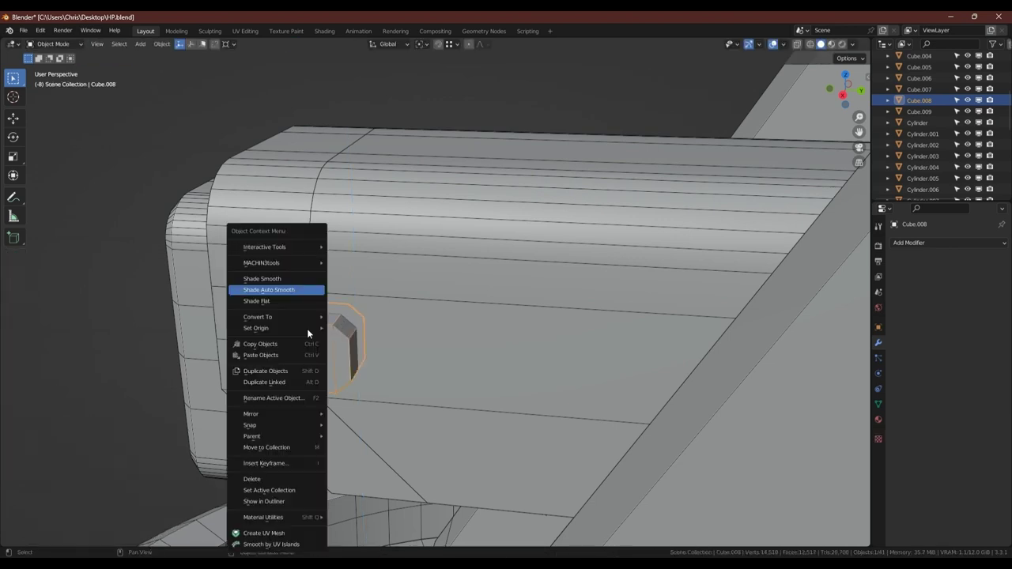
pyautogui.moveTo(303, 327)
pyautogui.click(281, 290)
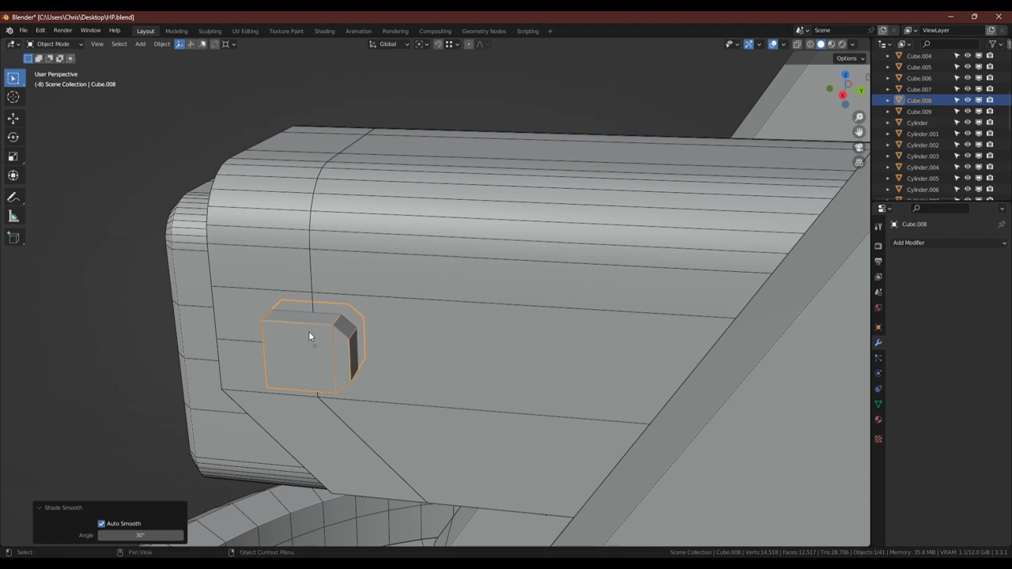
# Step: Isolate the seam block together with the collar, seen from the housing side
pyautogui.keyDown('shift'); pyautogui.click(278, 265); pyautogui.keyUp('shift')
pyautogui.hotkey('shift', 'h')
pyautogui.moveTo(360, 298); pyautogui.dragTo(377, 329, button='middle')
pyautogui.scroll(3, 365, 310)
# Step: Move the block's two inner side faces about 0.043 m along X to make it thinner and return to Object Mode
pyautogui.click(405, 328)
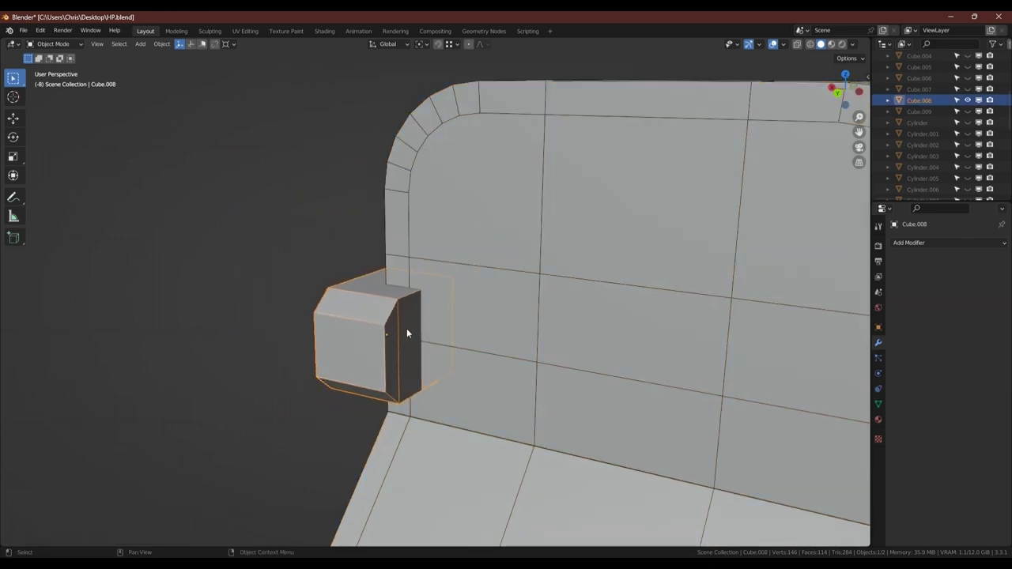
pyautogui.press('Tab')
pyautogui.click(406, 328)
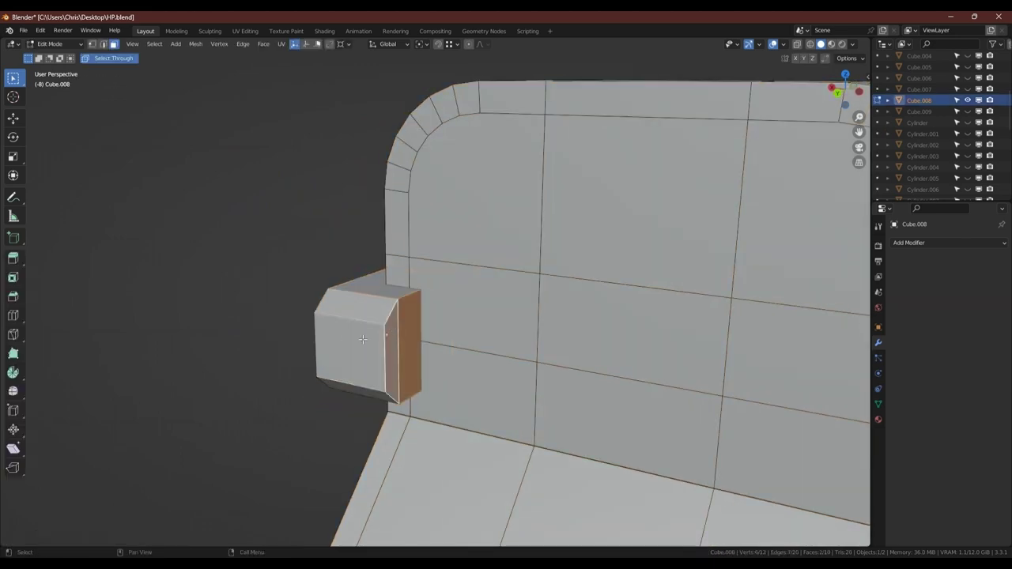
pyautogui.moveTo(407, 328); pyautogui.dragTo(405, 356, button='middle')
pyautogui.press('g')
pyautogui.press('x')
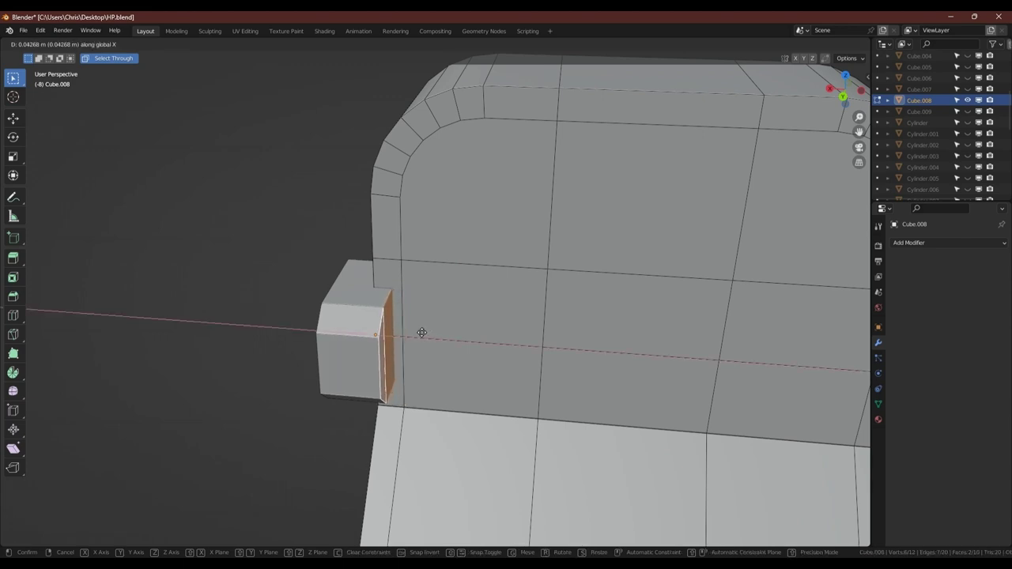
pyautogui.click(421, 333)
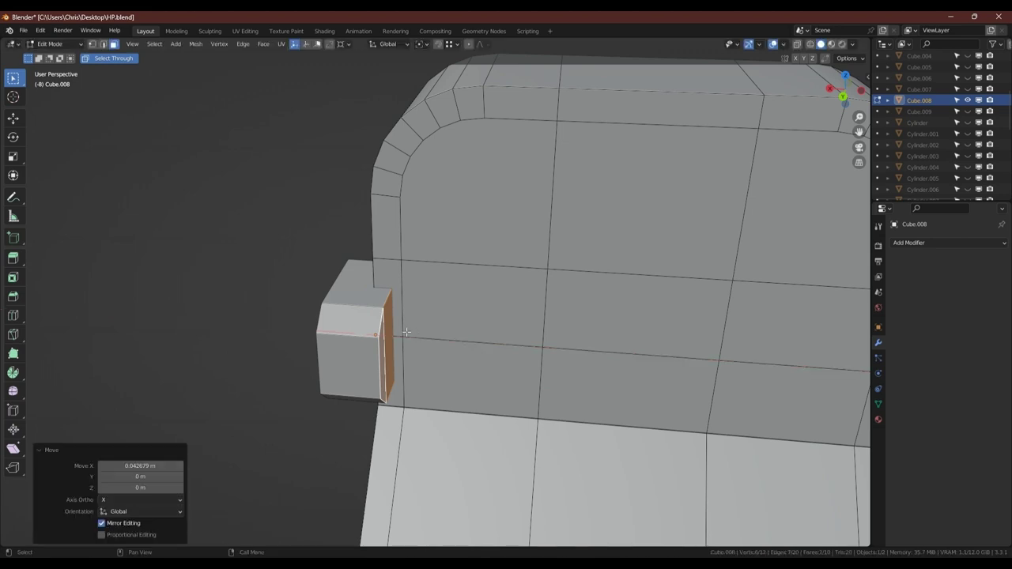
pyautogui.press('Tab')
pyautogui.scroll(-5, 383, 333)
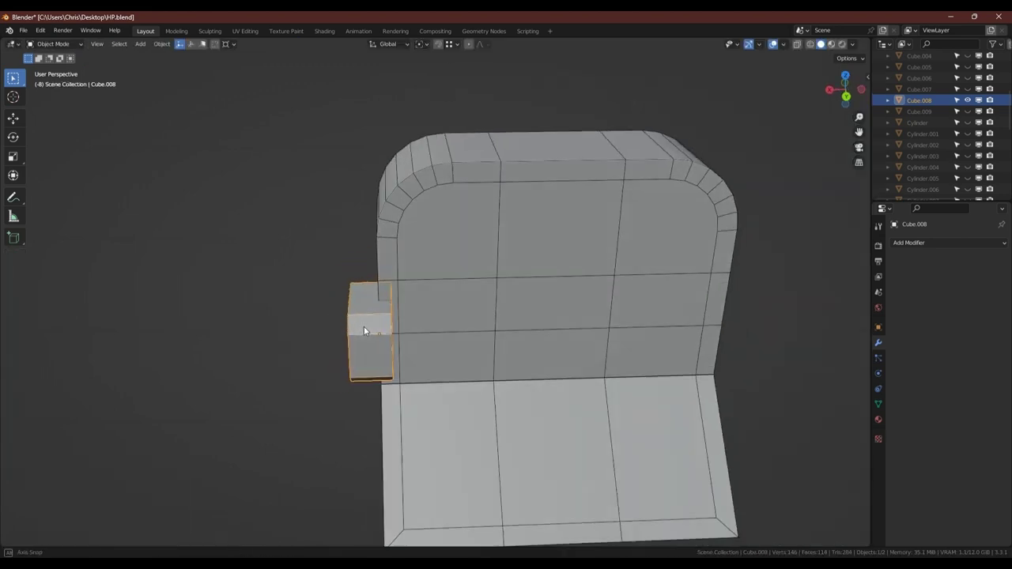
pyautogui.moveTo(363, 325); pyautogui.dragTo(395, 328, button='middle')
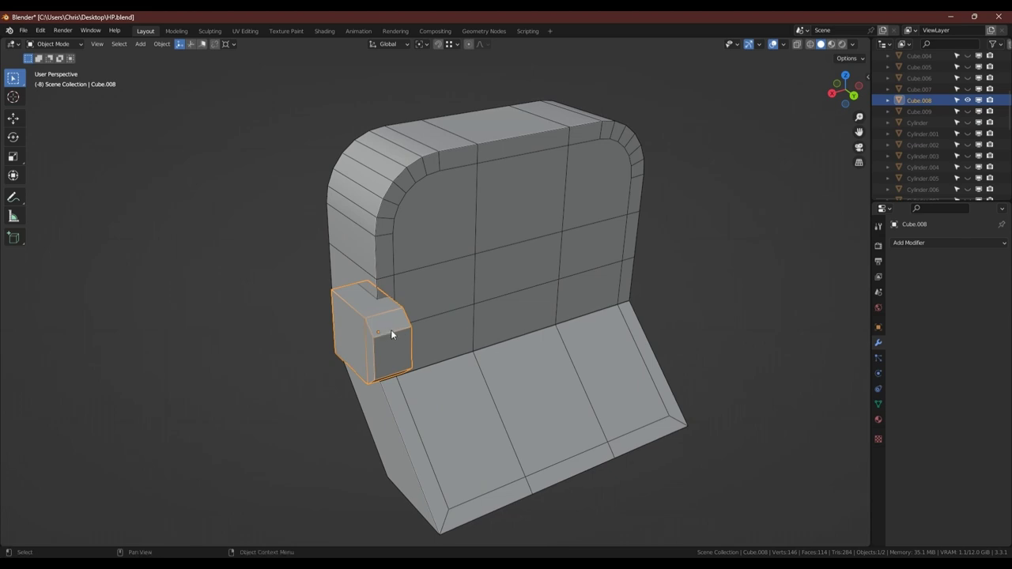
# Step: Flatten the collar's middle edge loop to scale 0 along Z and lower it about 0.072 m to the block's lower edge
pyautogui.click(447, 316)
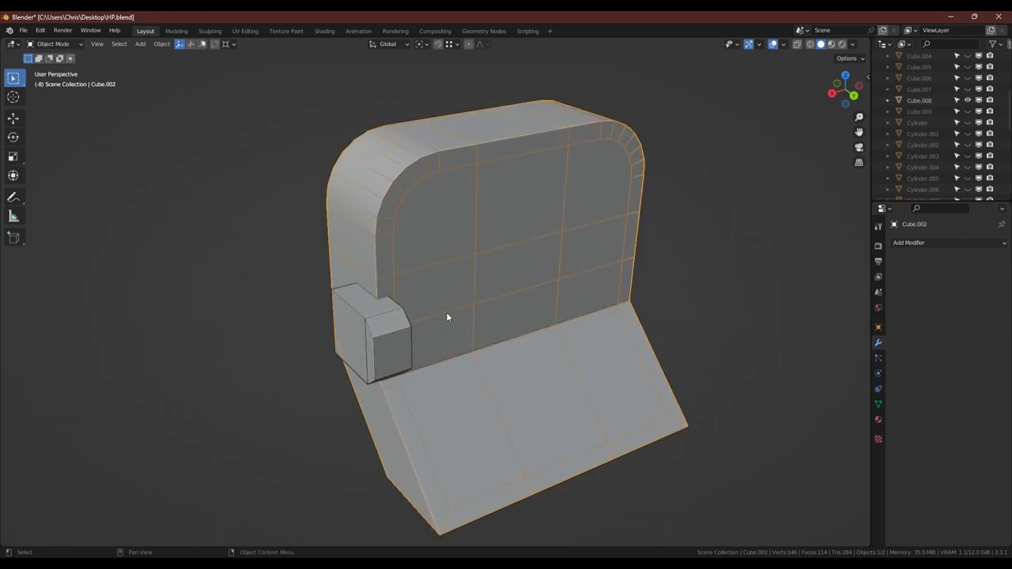
pyautogui.press('Tab')
pyautogui.keyDown('alt'); pyautogui.click(433, 314); pyautogui.keyUp('alt')
pyautogui.moveTo(433, 313); pyautogui.dragTo(336, 283, button='middle')
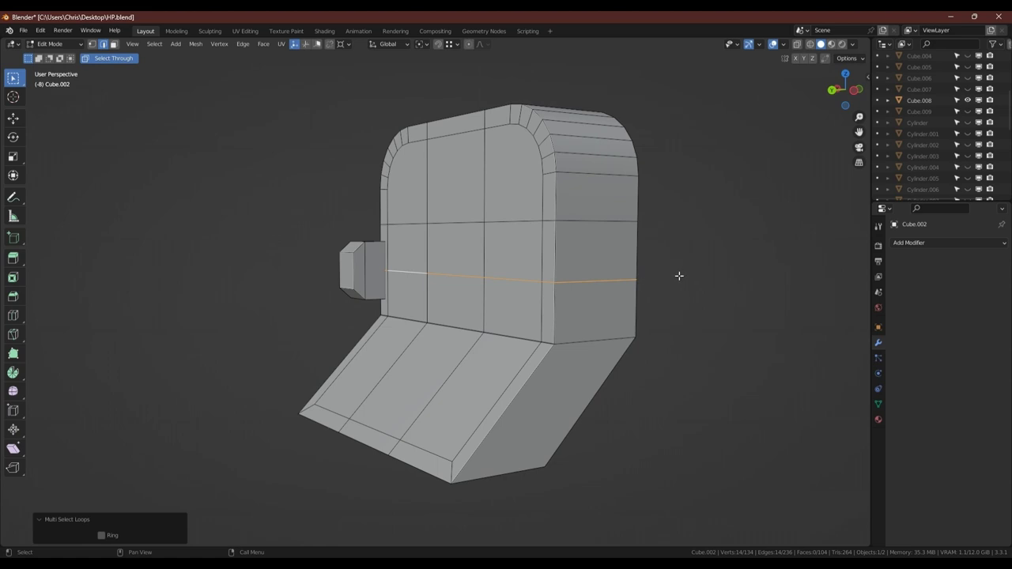
pyautogui.press('s')
pyautogui.press('z')
pyautogui.press('0')
pyautogui.press('Return')
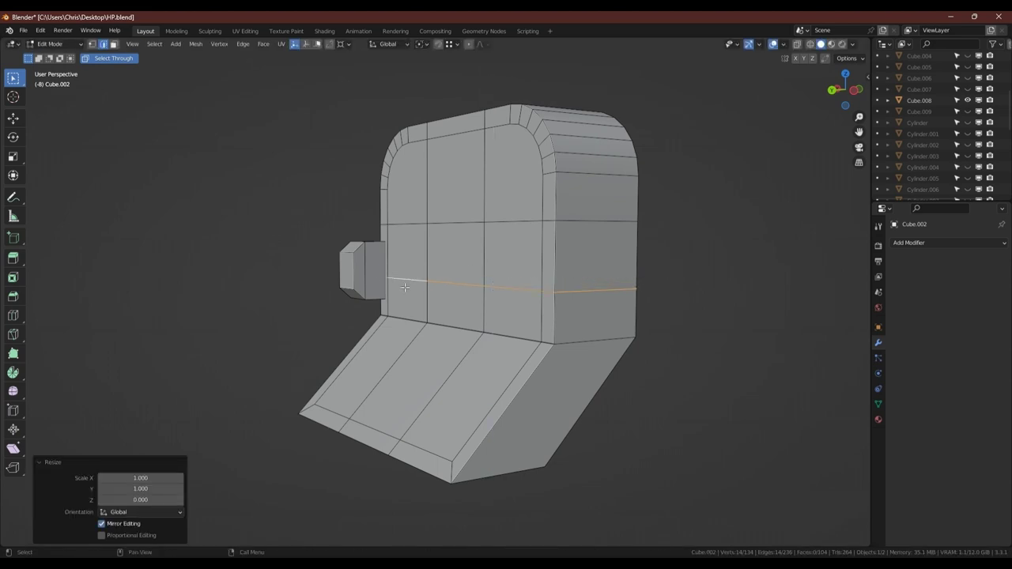
pyautogui.press('g')
pyautogui.press('z')
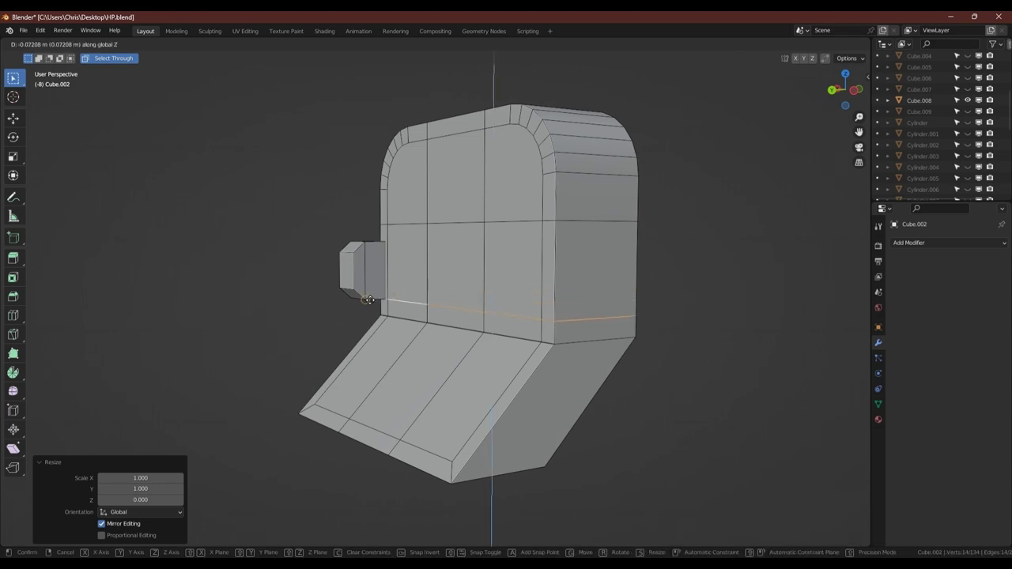
pyautogui.click(369, 300)
# Step: Add a horizontal loop cut around the collar level with the block's upper edge and bring back the hidden objects
pyautogui.hotkey('ctrl', 'r')
pyautogui.click(445, 264)
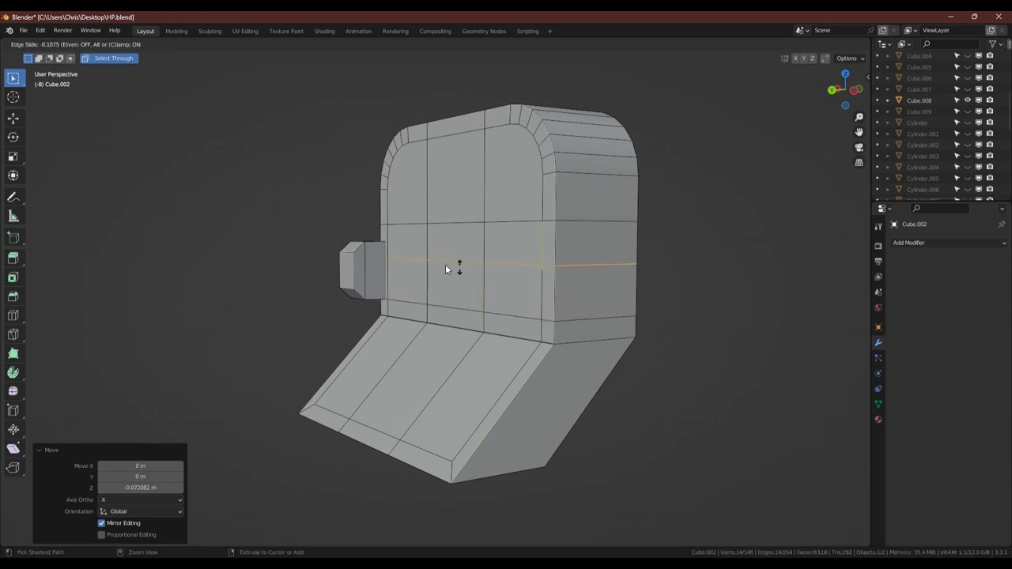
pyautogui.click(408, 248)
pyautogui.moveTo(408, 248); pyautogui.dragTo(391, 295, button='middle')
pyautogui.press('Tab')
pyautogui.press('/')
pyautogui.scroll(-3, 332, 297)
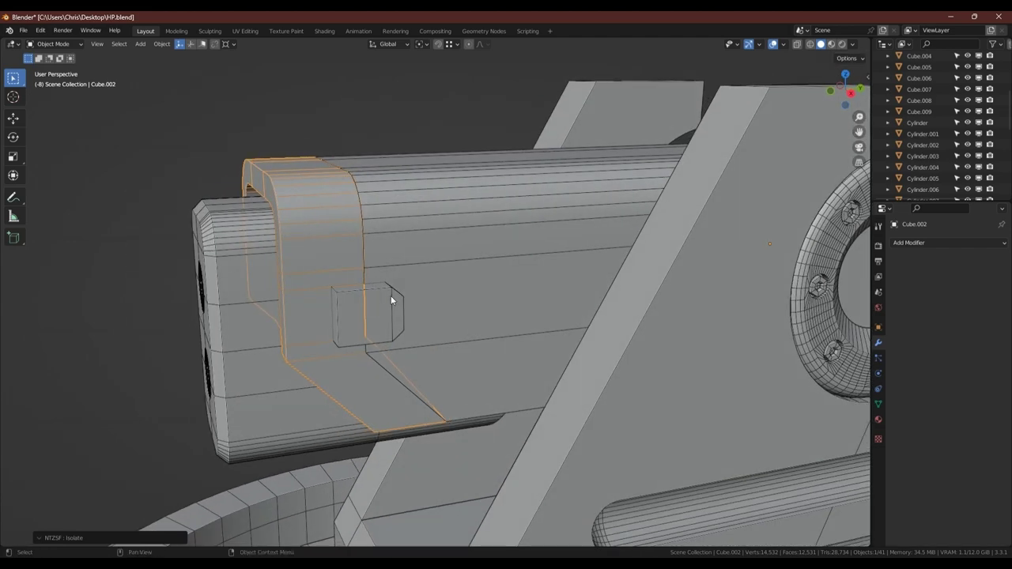
# Step: Isolate the barrel housing to examine its edge layout, and restore the full scene around the block
pyautogui.click(419, 280)
pyautogui.press('/')
pyautogui.scroll(-4, 419, 285)
pyautogui.moveTo(560, 289); pyautogui.dragTo(640, 277, button='middle')
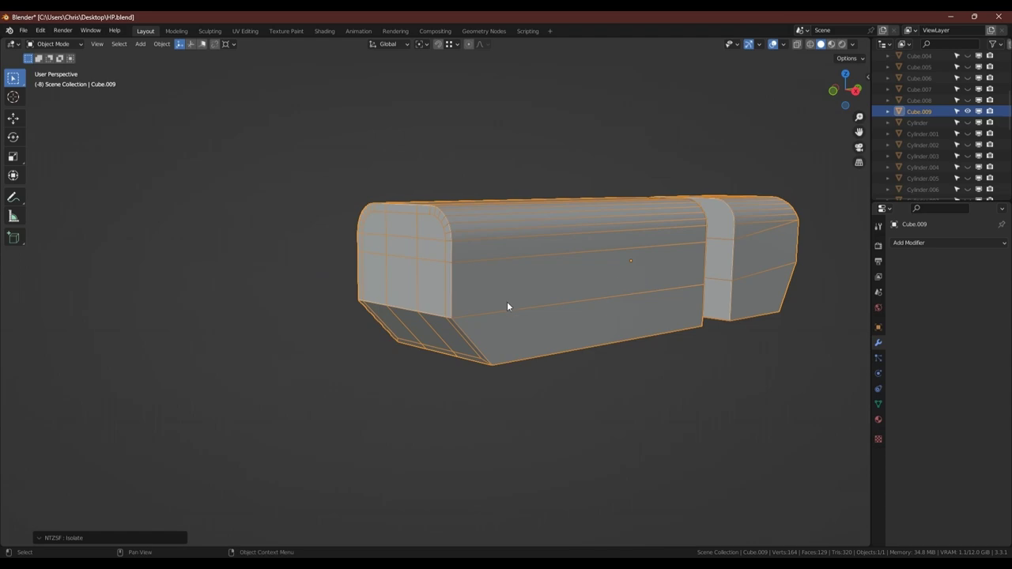
pyautogui.press('/')
pyautogui.scroll(3, 435, 295)
pyautogui.moveTo(498, 264); pyautogui.dragTo(399, 281, button='middle')
pyautogui.scroll(-1, 413, 279)
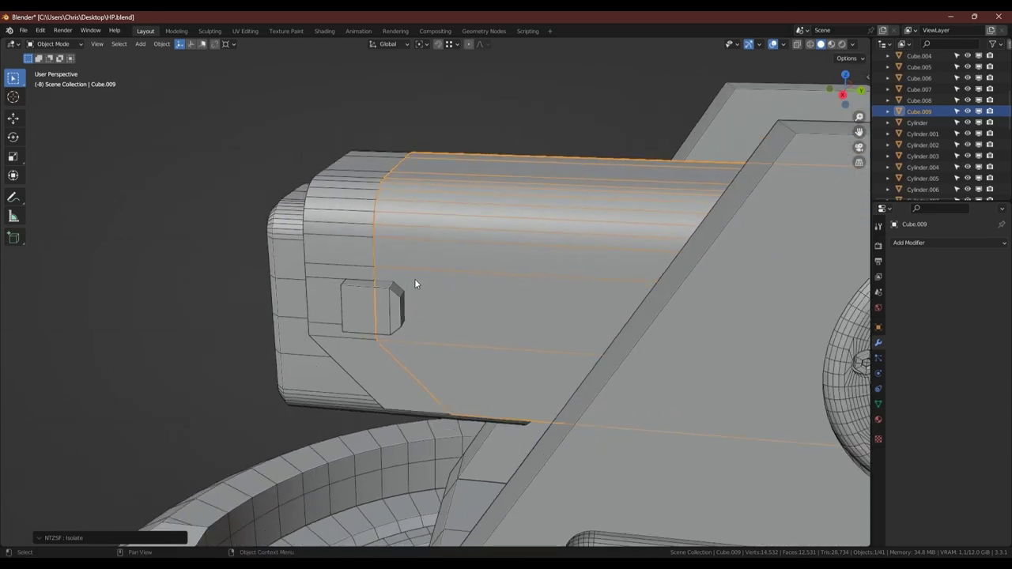
# Step: Add two lengthwise loop cuts to the housing's side at the block's upper and lower edges, with factors about -0.627 and 0.544
pyautogui.press('Tab')
pyautogui.hotkey('ctrl', 'r')
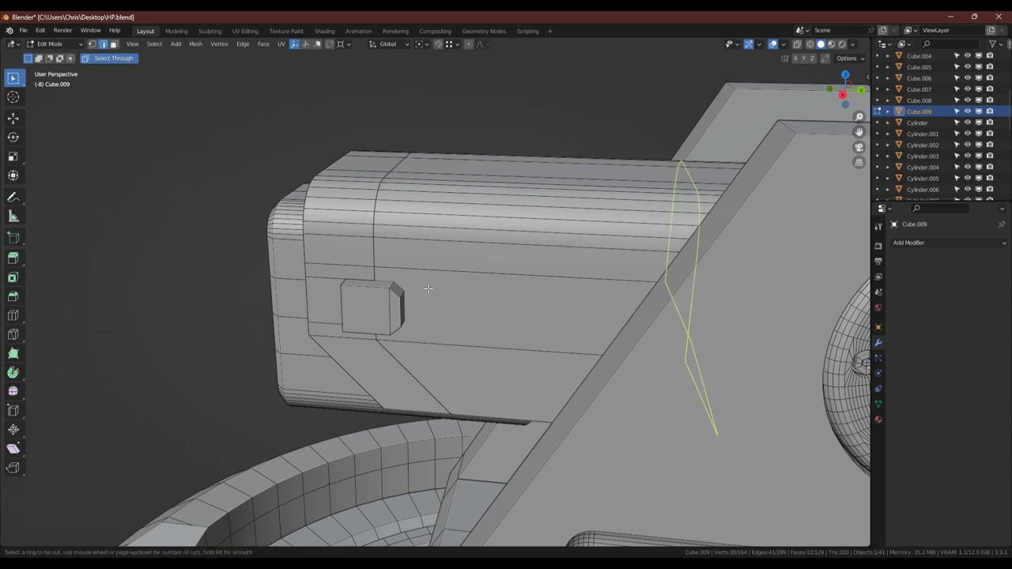
pyautogui.click(384, 290)
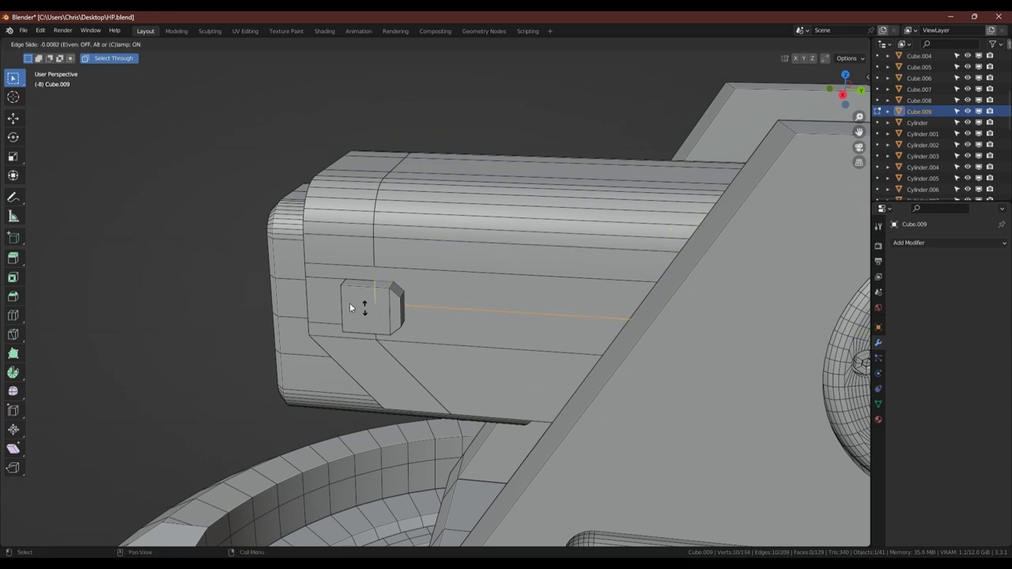
pyautogui.click(304, 278)
pyautogui.press('g')
pyautogui.press('g')
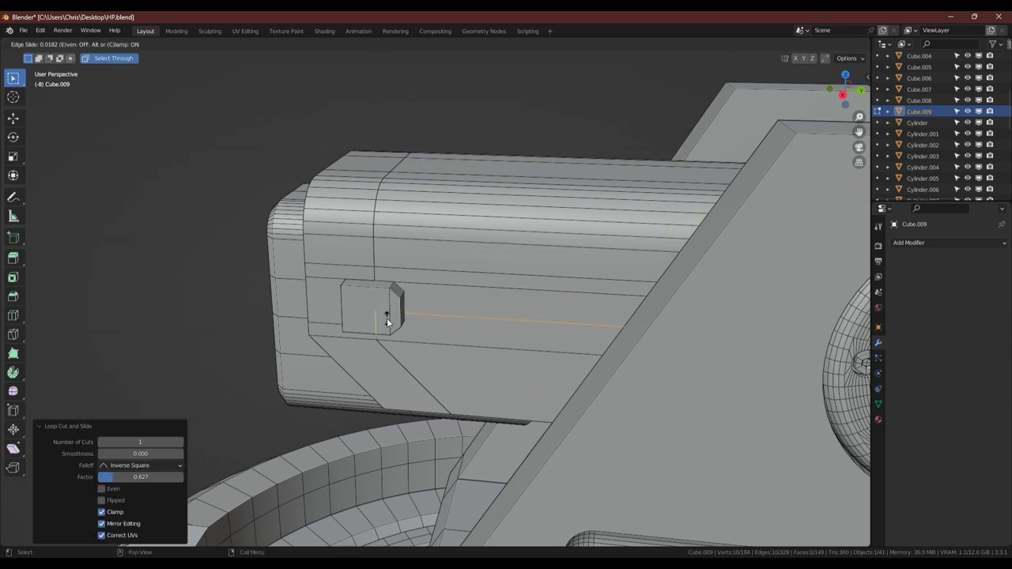
pyautogui.click(313, 315)
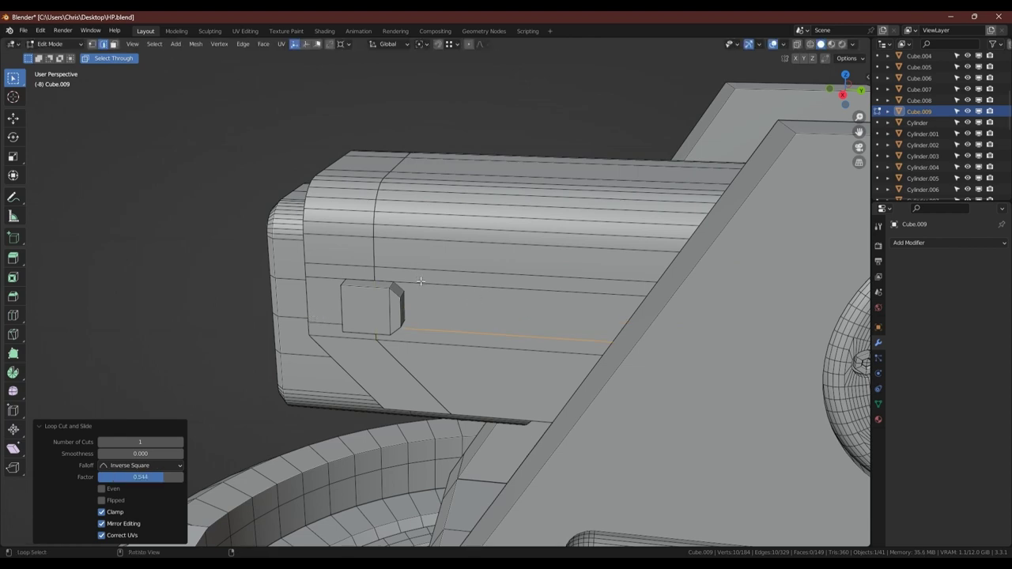
# Step: Add a loop cut around the barrel housing behind the collar, sliding it towards the collar with Even enabled
pyautogui.moveTo(459, 280); pyautogui.dragTo(431, 275, button='middle')
pyautogui.hotkey('ctrl', 'r')
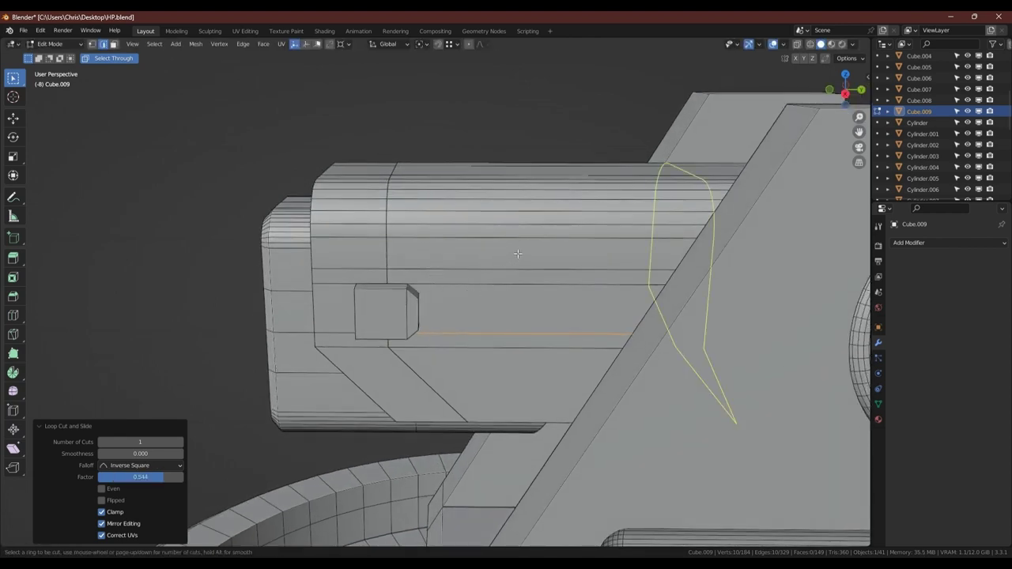
pyautogui.click(530, 240)
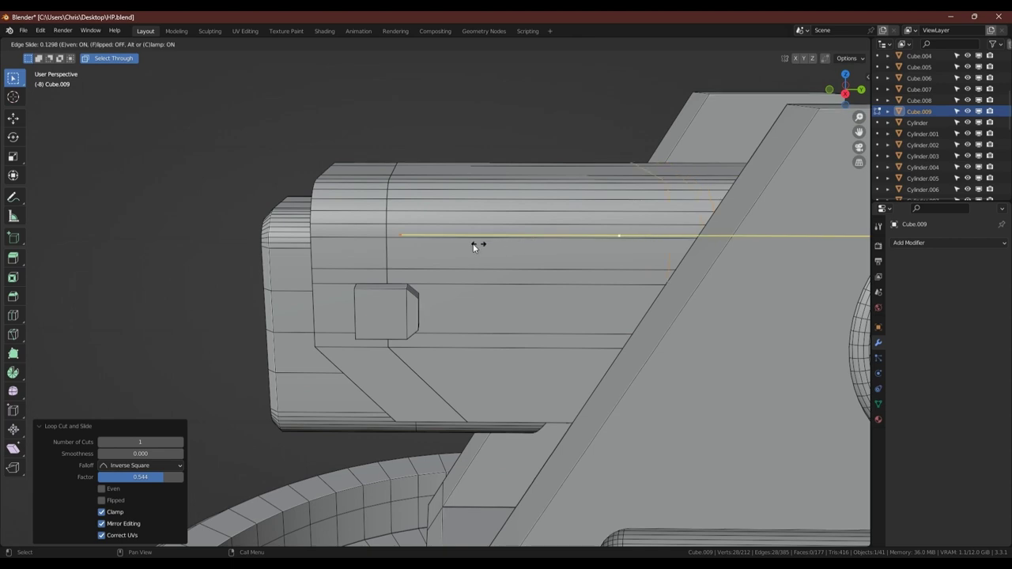
pyautogui.click(285, 239)
# Step: Move the housing's new edge loop about 0.235 m along Y towards the collar, aligning it with the start of the block's tapered end
pyautogui.scroll(2, 444, 325)
pyautogui.keyDown('alt'); pyautogui.scroll(1, 444, 326); pyautogui.keyUp('alt')
pyautogui.moveTo(444, 326); pyautogui.dragTo(444, 298, button='middle')
pyautogui.scroll(1, 479, 296)
pyautogui.press('1')
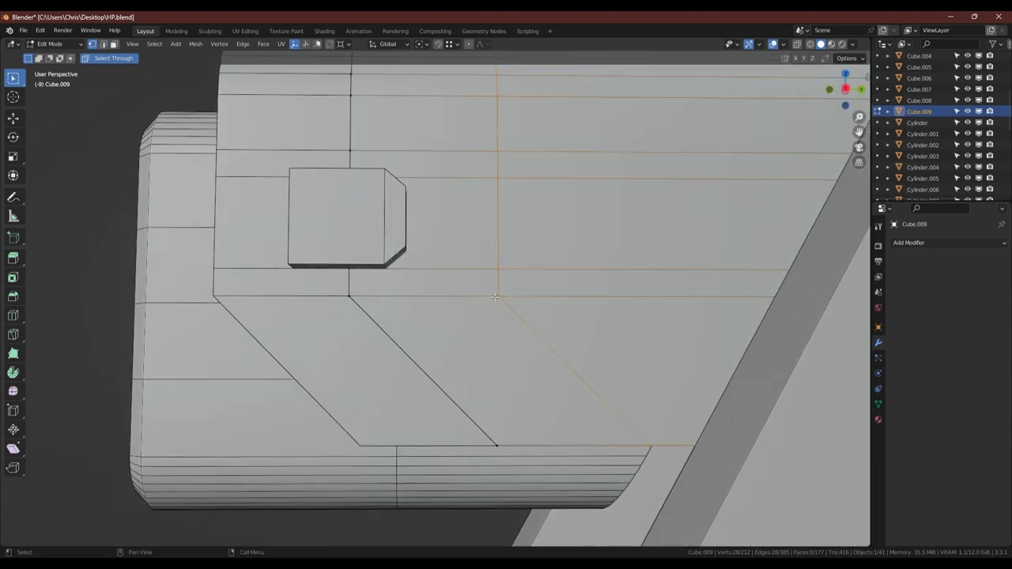
pyautogui.press('g')
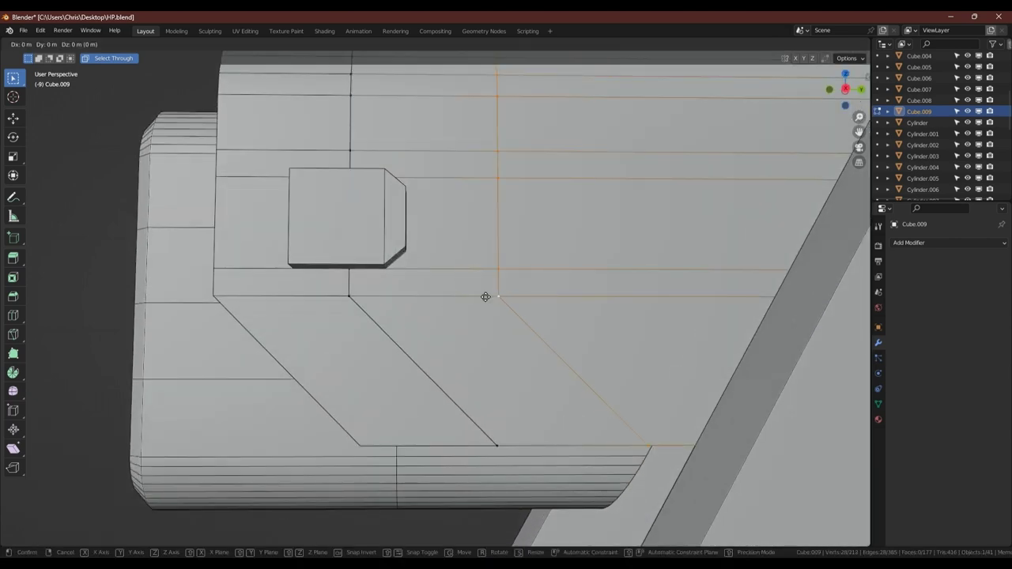
pyautogui.click(396, 270)
pyautogui.scroll(-2, 440, 282)
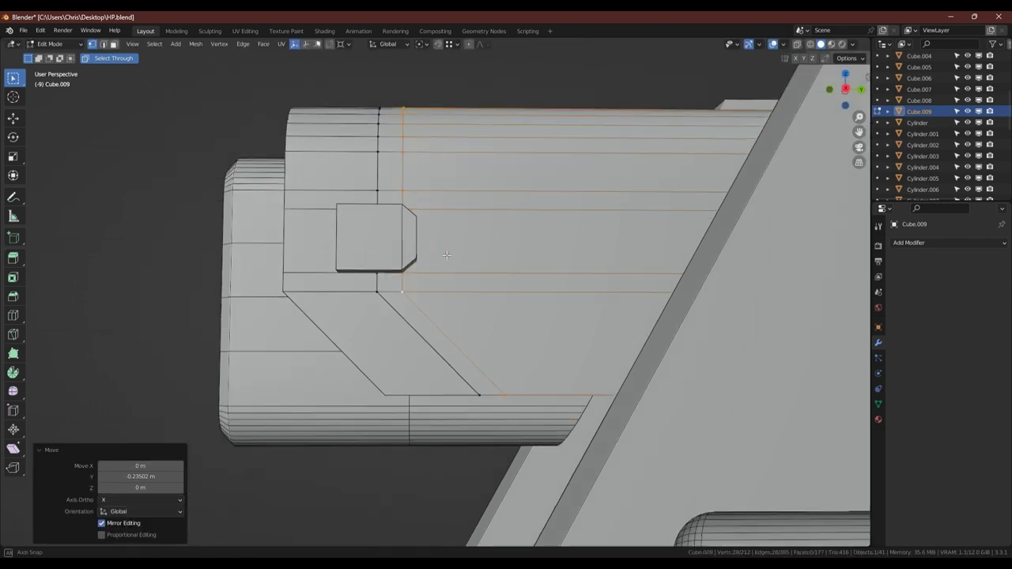
pyautogui.moveTo(442, 264); pyautogui.dragTo(440, 276, button='middle')
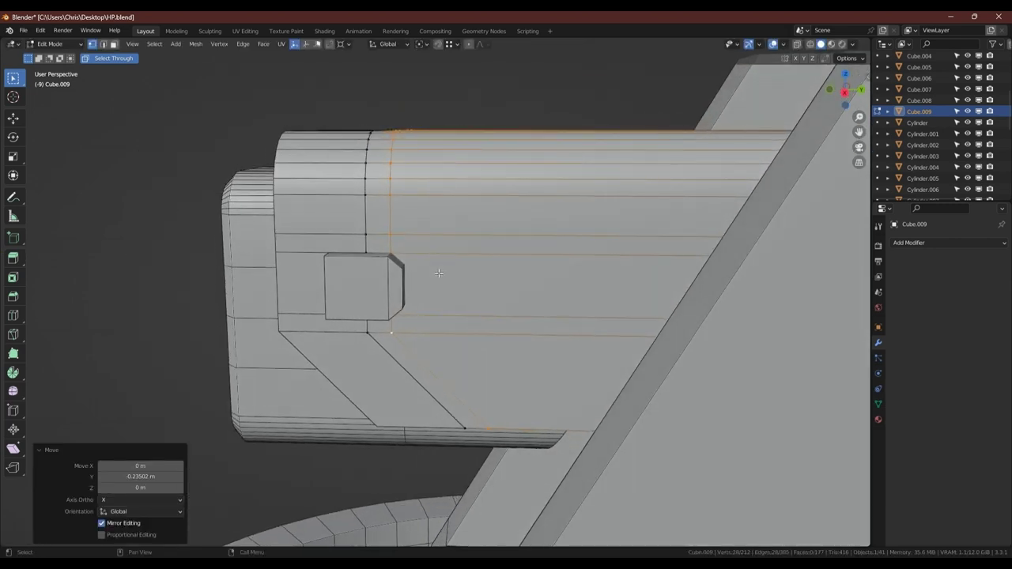
# Step: Add another loop cut around the barrel housing and move it about -0.316 m along Y to the tip of the block's tapered end
pyautogui.hotkey('ctrl', 'r')
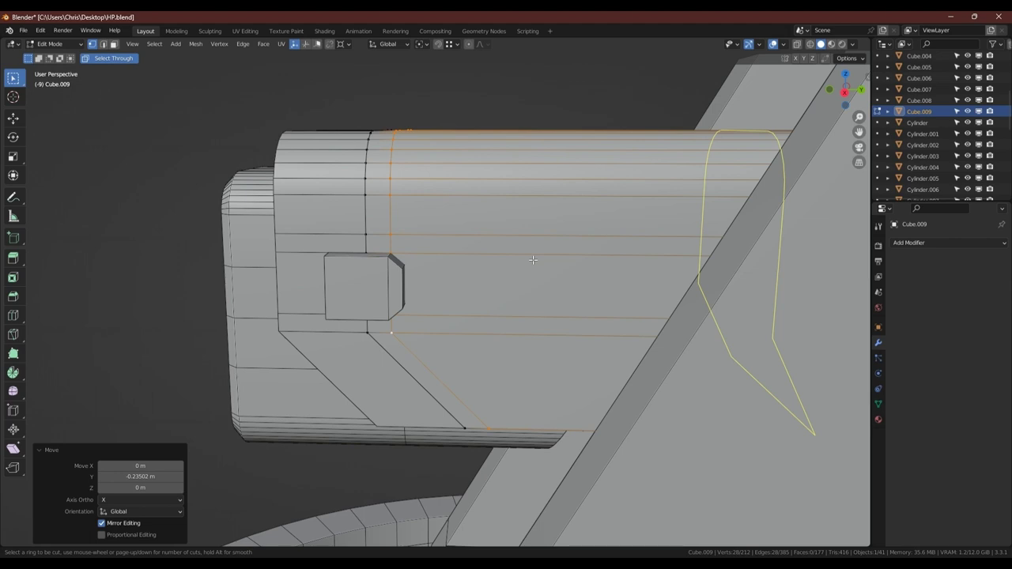
pyautogui.click(533, 259)
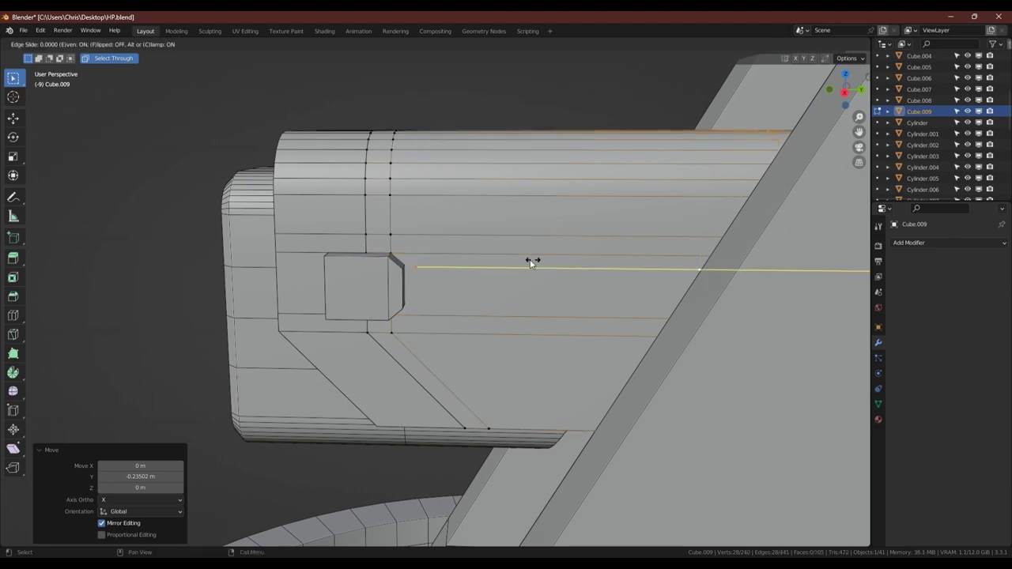
pyautogui.click(264, 253)
pyautogui.keyDown('shift'); pyautogui.click(507, 334); pyautogui.keyUp('shift')
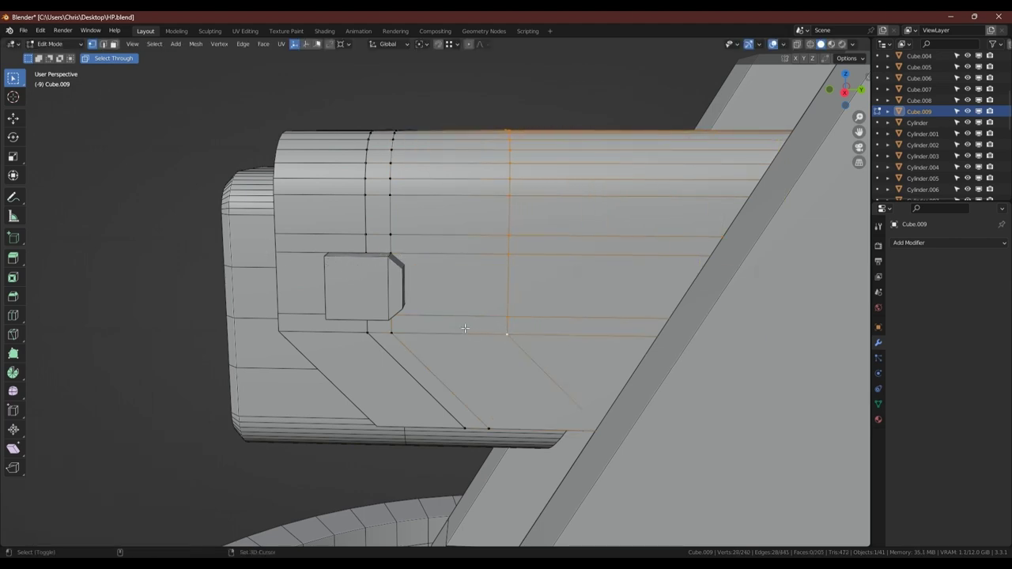
pyautogui.press('g')
pyautogui.press('y')
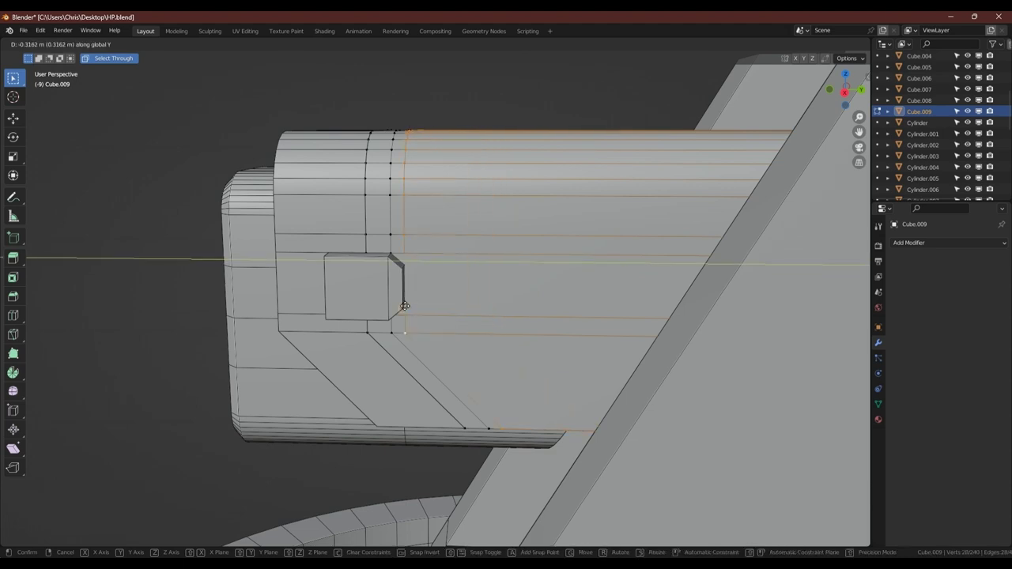
pyautogui.click(404, 305)
pyautogui.scroll(-2, 405, 305)
pyautogui.keyDown('alt'); pyautogui.moveTo(405, 305); pyautogui.dragTo(391, 321); pyautogui.keyUp('alt')
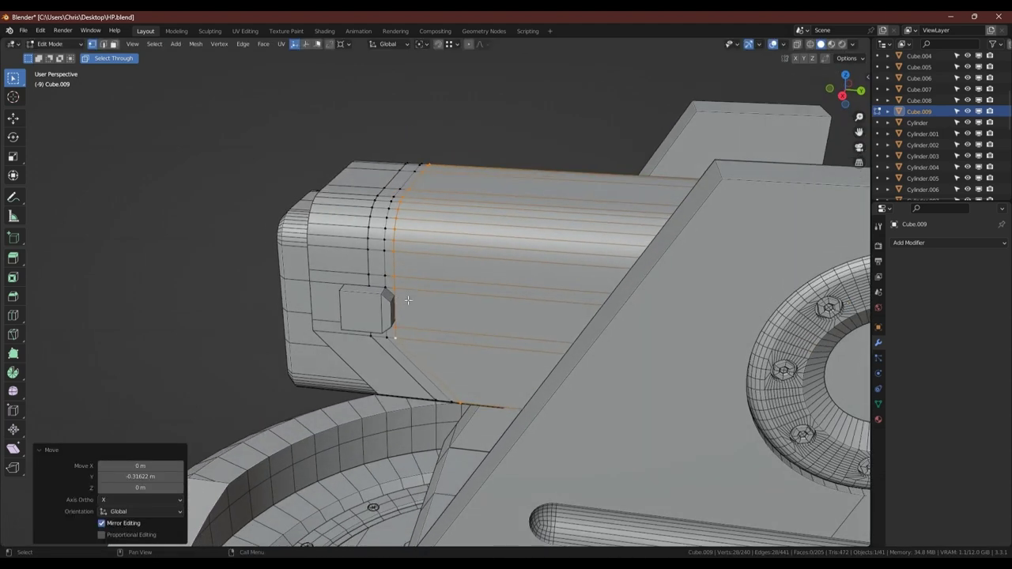
# Step: Return to Object Mode and duplicate the tapered side block in place
pyautogui.press('Tab')
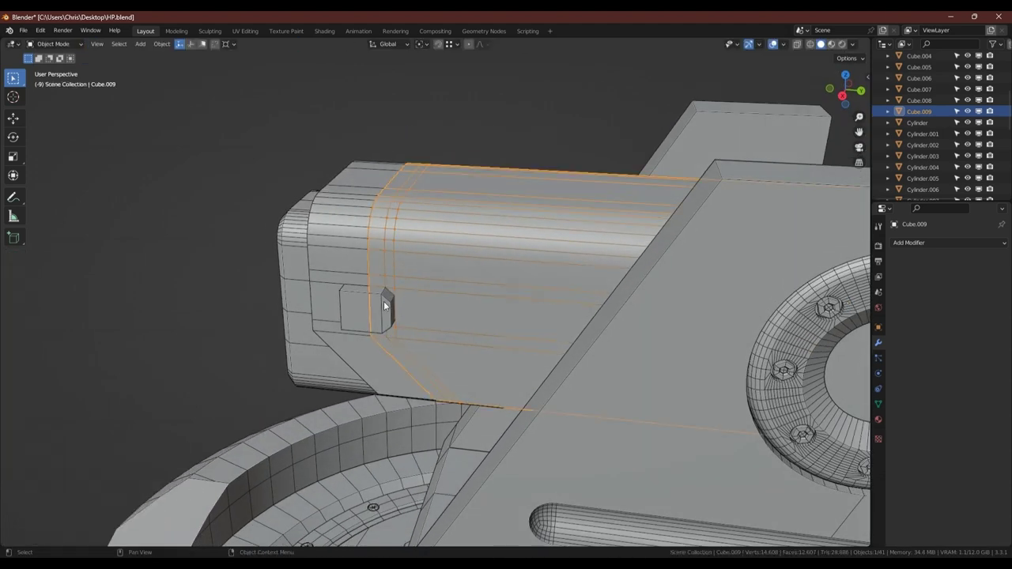
pyautogui.moveTo(357, 307); pyautogui.dragTo(378, 307, button='middle')
pyautogui.click(367, 306)
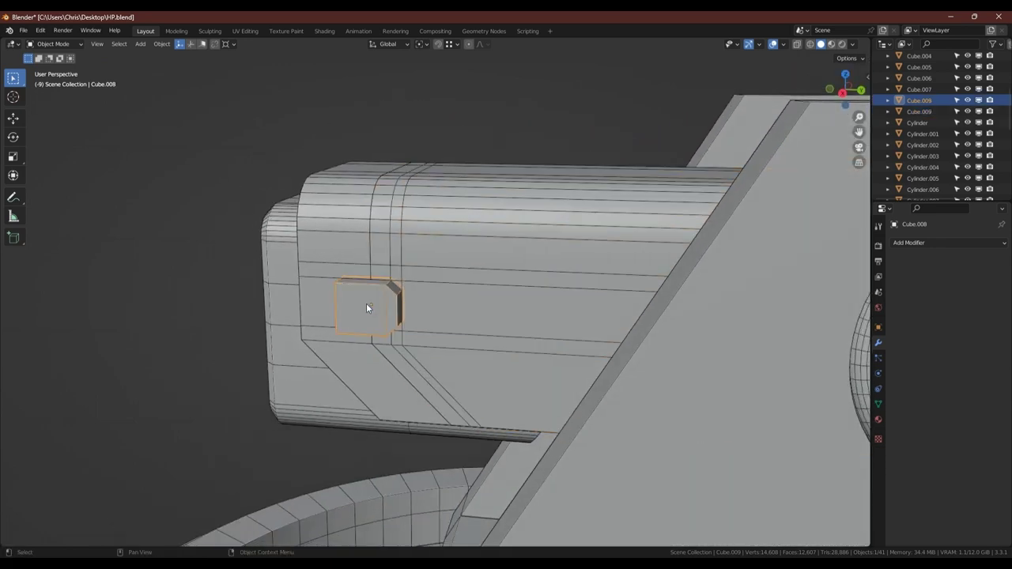
pyautogui.hotkey('shift', 'd')
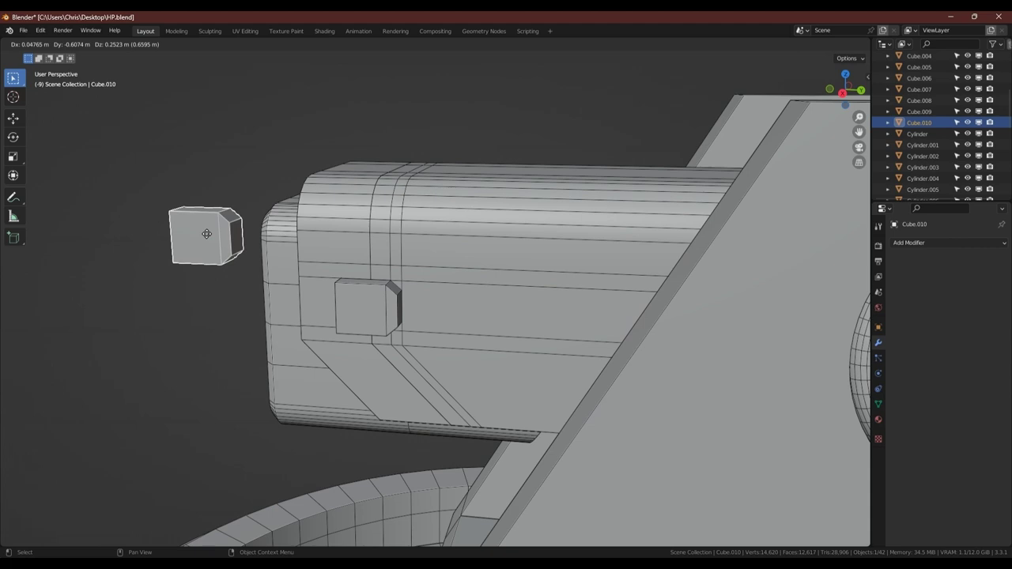
pyautogui.rightClick(208, 234)
# Step: Join the duplicated block to the barrel collar with an Auto Boolean Union
pyautogui.moveTo(352, 284); pyautogui.dragTo(389, 295, button='middle')
pyautogui.keyDown('shift'); pyautogui.click(397, 247); pyautogui.keyUp('shift')
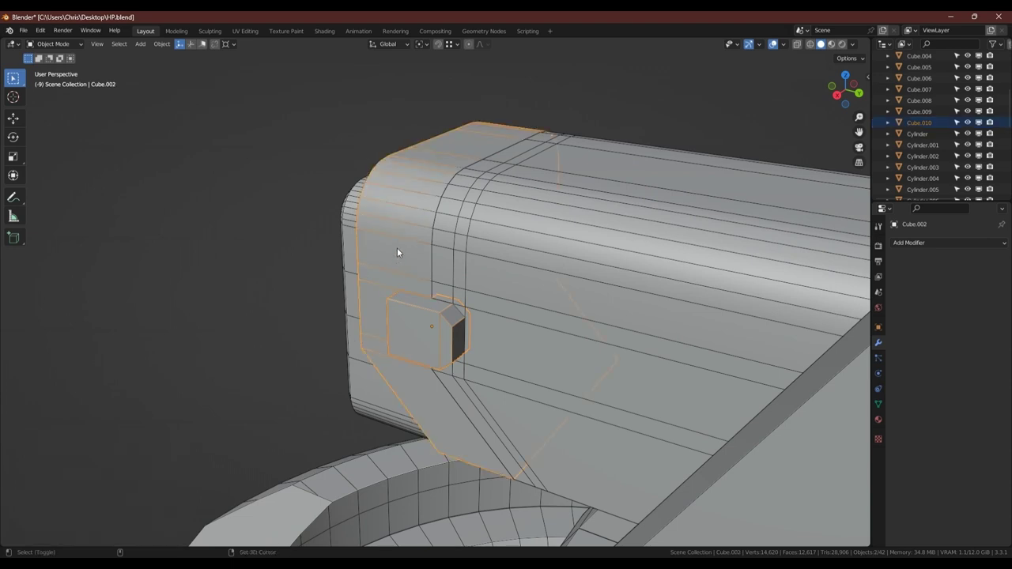
pyautogui.hotkey('shift', 'ctrl', 'b')
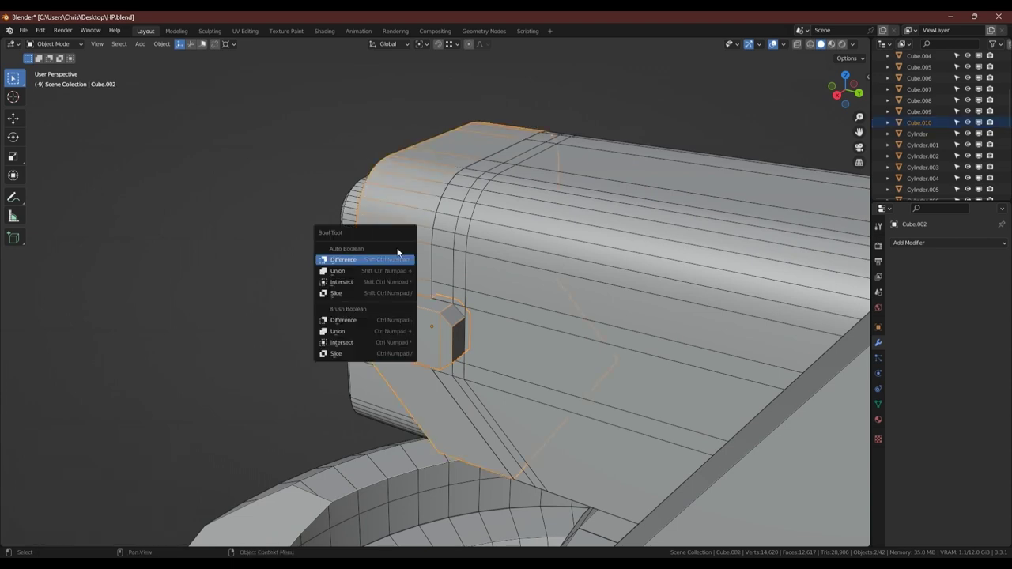
pyautogui.click(356, 273)
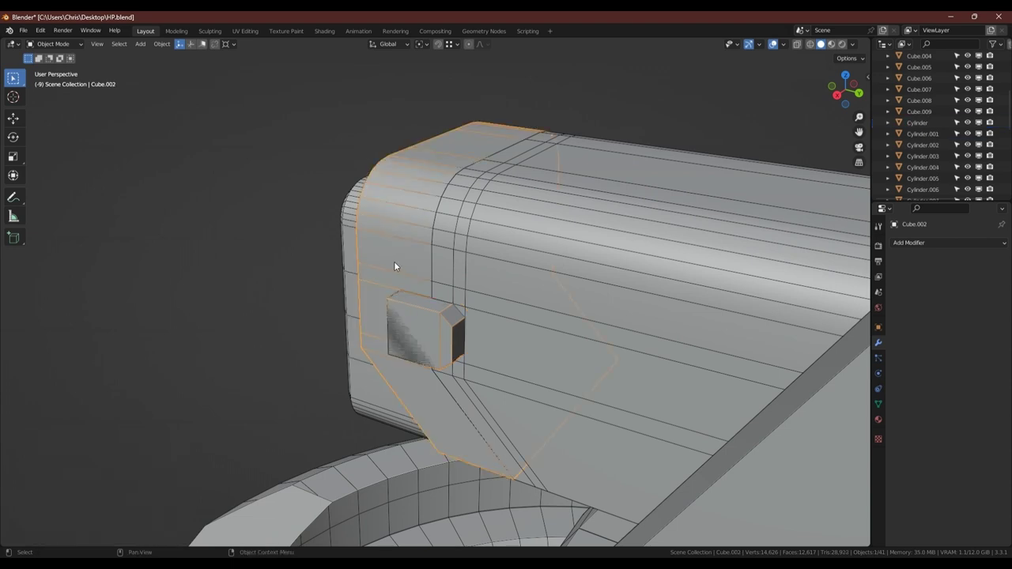
# Step: Isolate the collar and move the joined block's outer faces about -0.0756 m along X, flush with the collar's side
pyautogui.press('KP_Divide')
pyautogui.press('Tab')
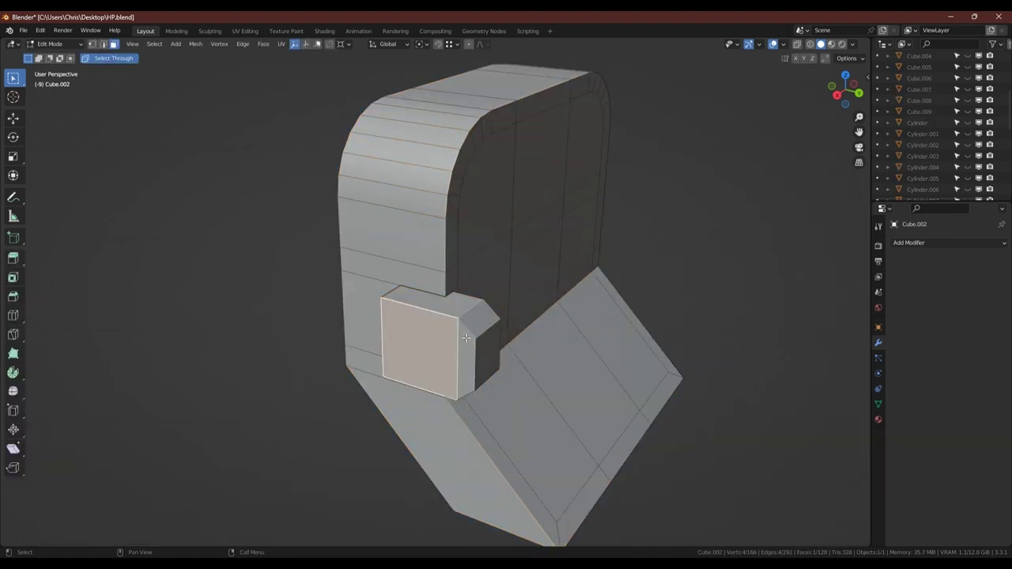
pyautogui.moveTo(477, 326); pyautogui.dragTo(424, 323, button='middle')
pyautogui.click(425, 328)
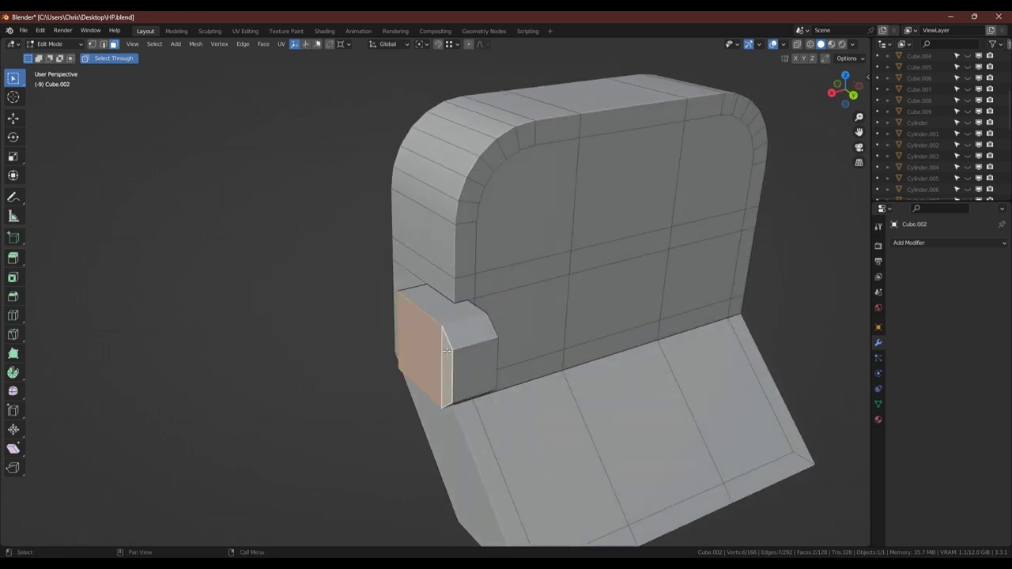
pyautogui.press('g')
pyautogui.press('x')
pyautogui.click(455, 309)
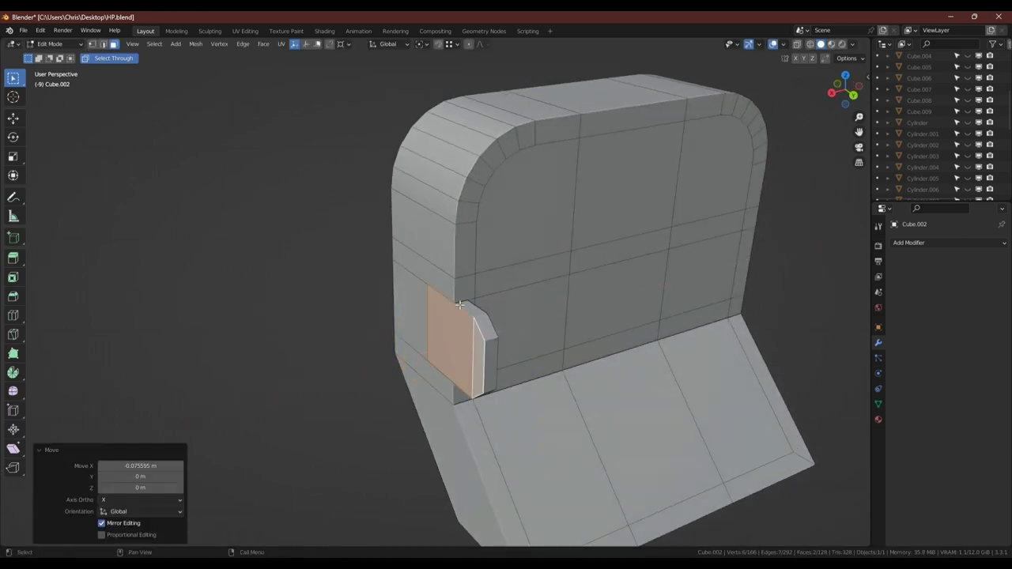
# Step: Remove the block's flattened outer face where it overlaps the collar's side
pyautogui.scroll(2, 460, 308)
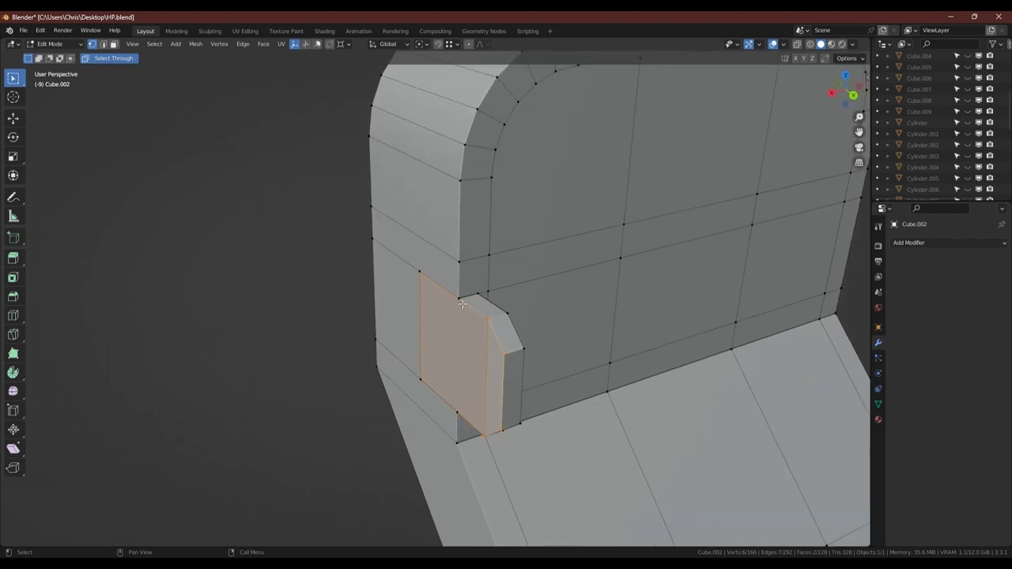
pyautogui.moveTo(462, 303)
pyautogui.mouseDown(button='middle')
pyautogui.moveTo(449, 253)
pyautogui.moveTo(409, 256)
pyautogui.moveTo(369, 303)
pyautogui.moveTo(386, 302)
pyautogui.moveTo(364, 282)
pyautogui.moveTo(456, 307)
pyautogui.mouseUp(button='middle')
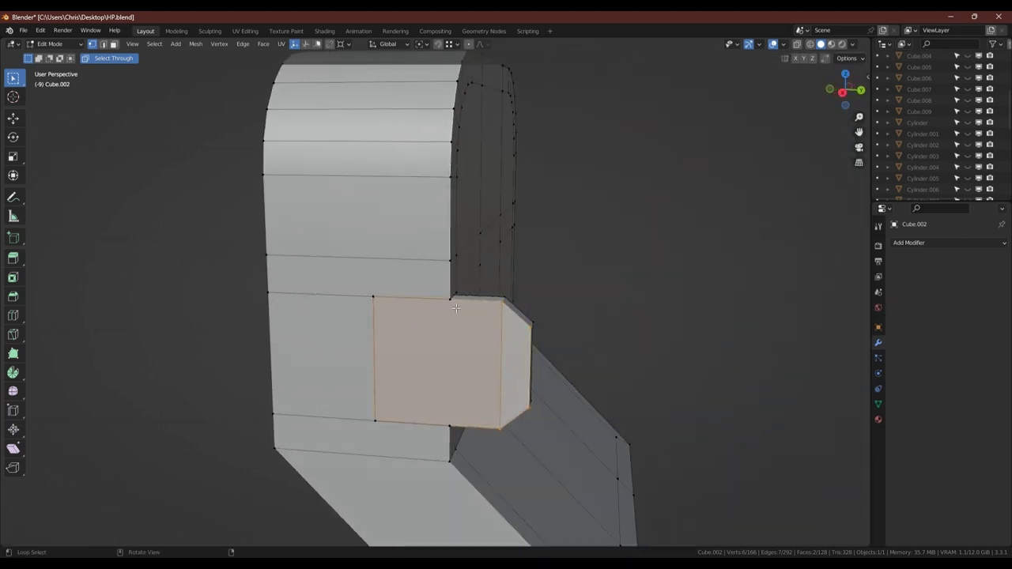
pyautogui.press('2')
pyautogui.click(374, 331)
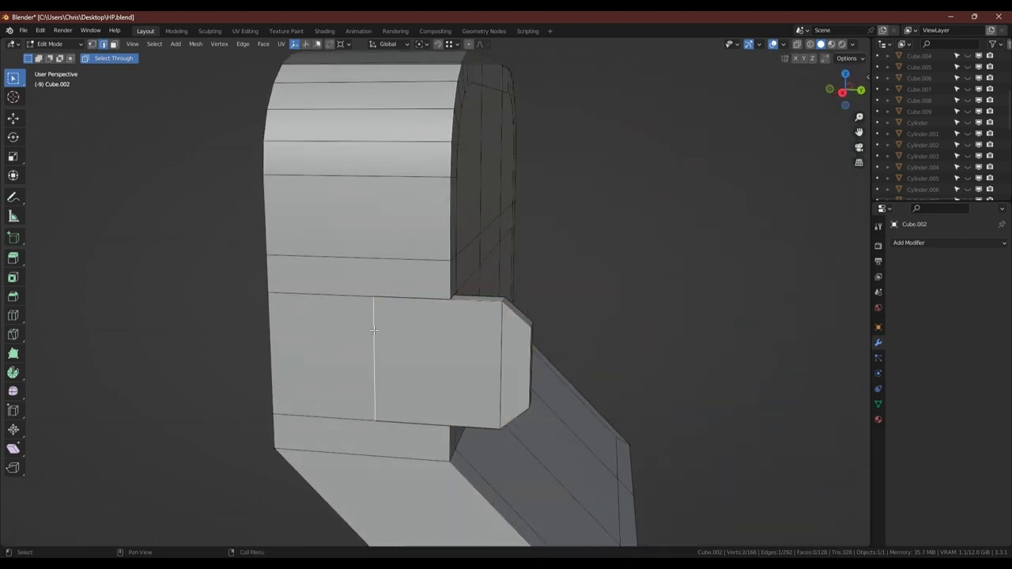
pyautogui.hotkey('ctrl', 'x')
pyautogui.press('3')
pyautogui.click(426, 335)
pyautogui.hotkey('ctrl', 'x')
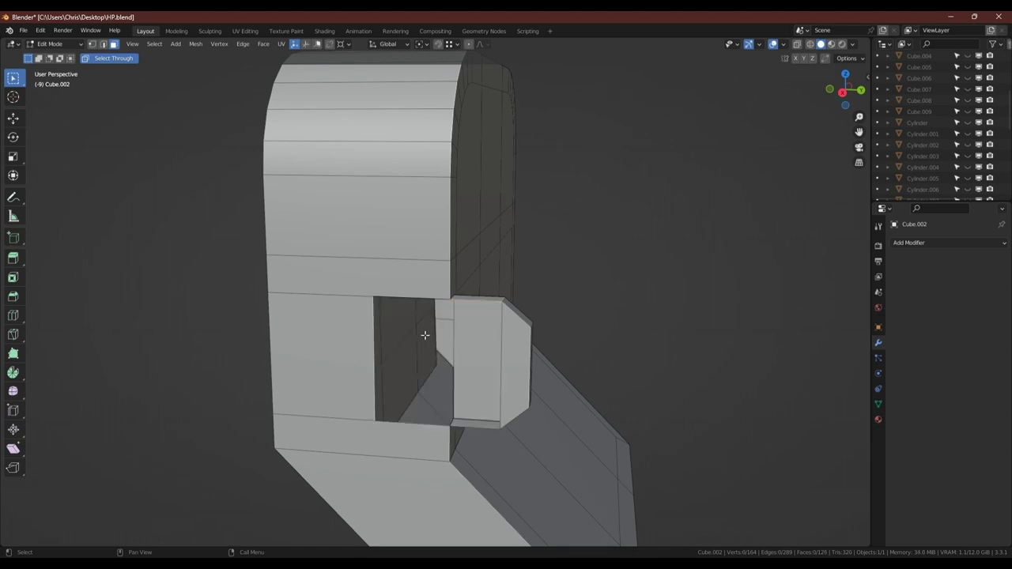
# Step: Move the opening's front vertical edge about 0.115 m along Y, snapping it to the collar's rear edge
pyautogui.press('2')
pyautogui.click(373, 317)
pyautogui.keyDown('alt'); pyautogui.moveTo(373, 317); pyautogui.dragTo(392, 325); pyautogui.keyUp('alt')
pyautogui.press('g')
pyautogui.press('y')
pyautogui.keyDown('ctrl'); pyautogui.click(447, 306); pyautogui.keyUp('ctrl')
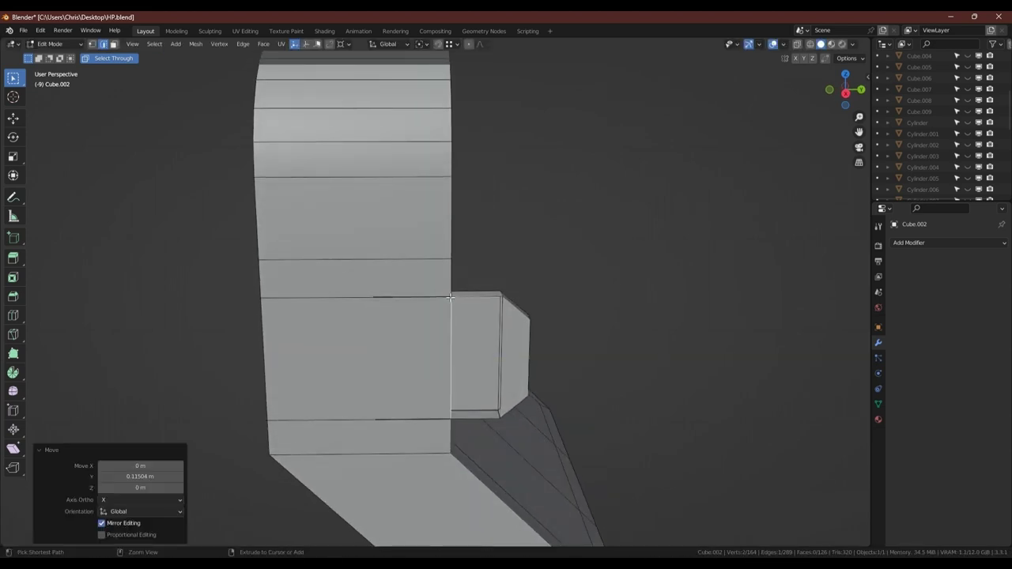
# Step: Merge all collar vertices by distance, then dissolve the two stray vertices on its lengthwise side edges
pyautogui.press('1')
pyautogui.press('a')
pyautogui.press('m')
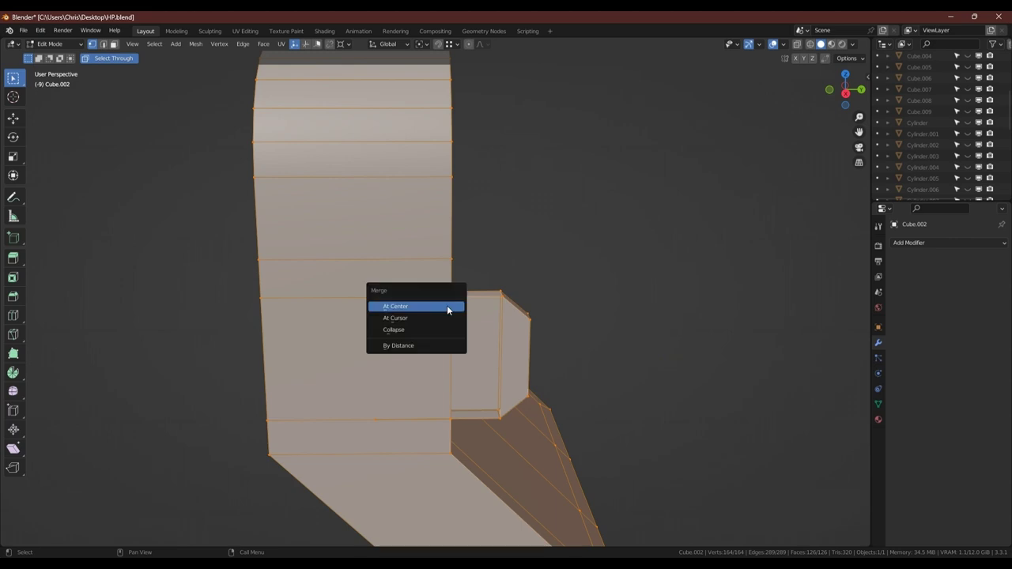
pyautogui.click(414, 345)
pyautogui.click(379, 298)
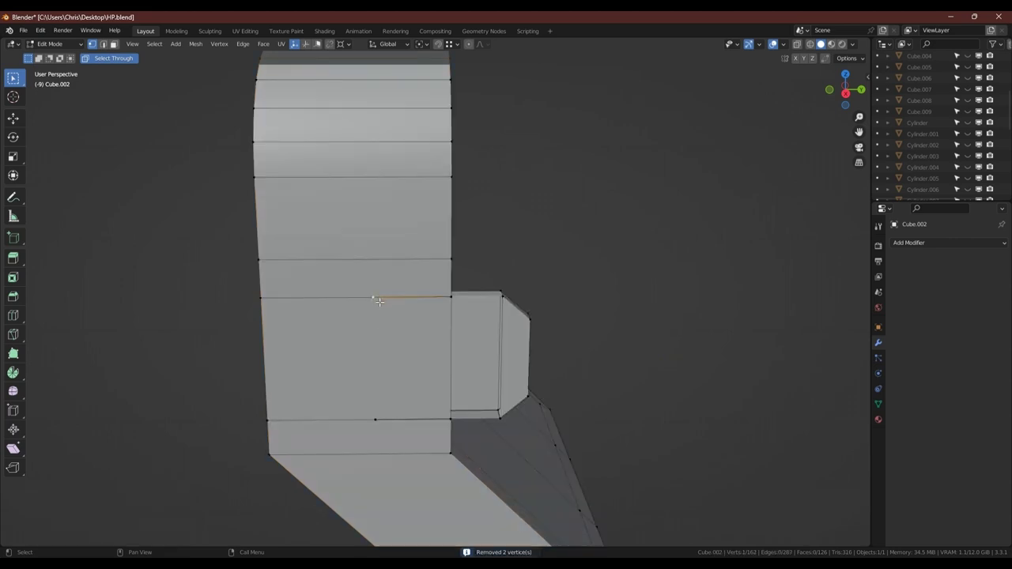
pyautogui.keyDown('shift'); pyautogui.click(374, 420); pyautogui.keyUp('shift')
pyautogui.hotkey('ctrl', 'x')
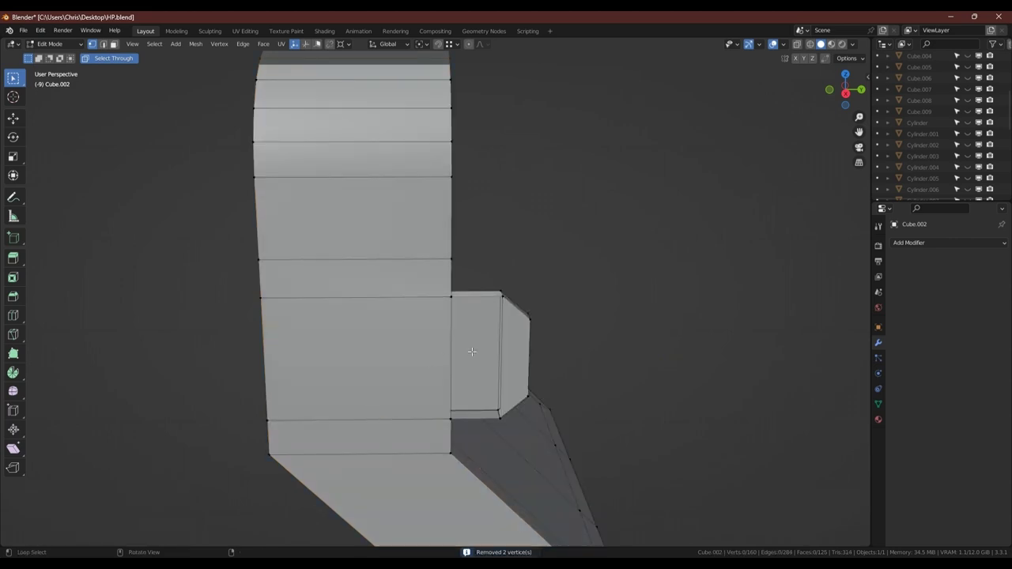
# Step: Fill the open side of the projecting tab with a new face from its border edge loop
pyautogui.keyDown('alt'); pyautogui.moveTo(503, 346); pyautogui.dragTo(464, 356, button='middle'); pyautogui.keyUp('alt')
pyautogui.scroll(4, 464, 357)
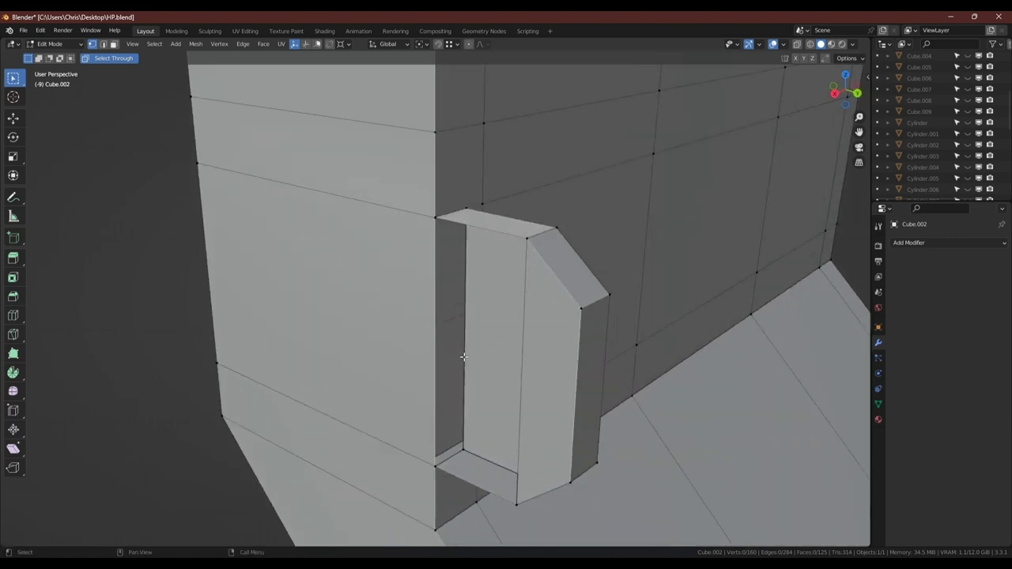
pyautogui.press('2')
pyautogui.doubleClick(526, 309)
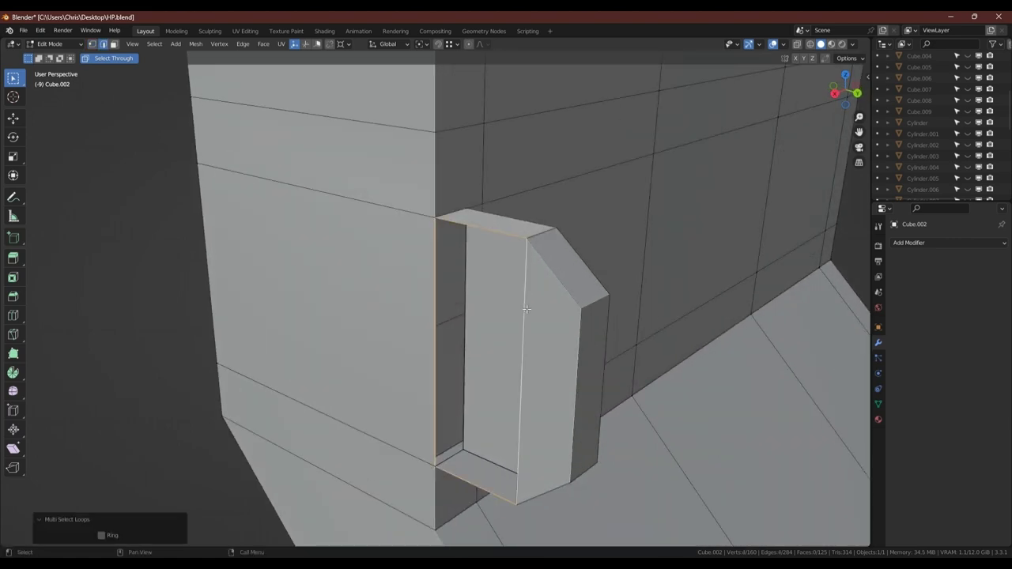
pyautogui.rightClick(527, 309)
pyautogui.press('f')
pyautogui.scroll(-2, 527, 309)
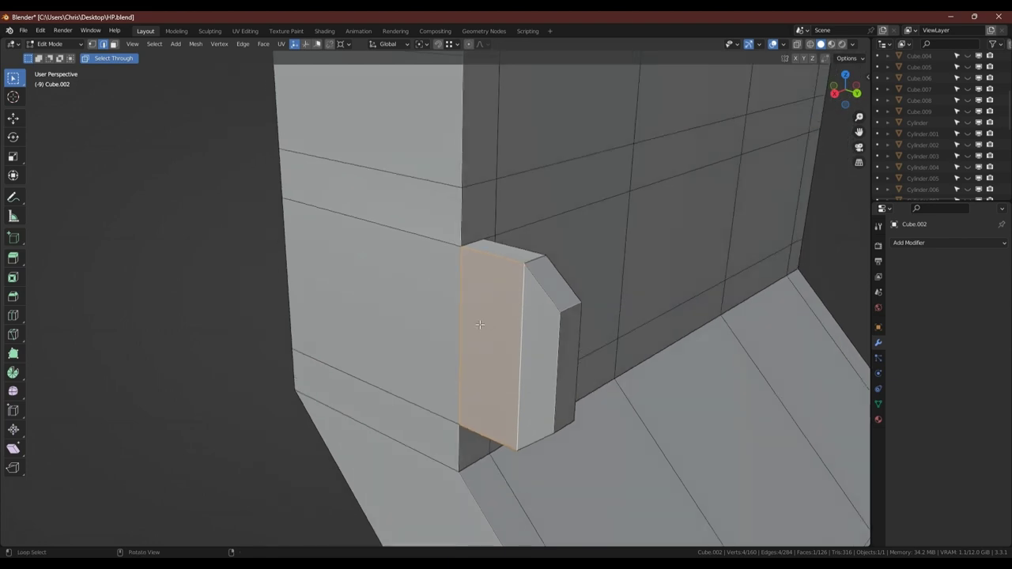
pyautogui.keyDown('alt'); pyautogui.moveTo(526, 309); pyautogui.dragTo(332, 327, button='middle'); pyautogui.keyUp('alt')
pyautogui.press('3')
pyautogui.click(430, 342)
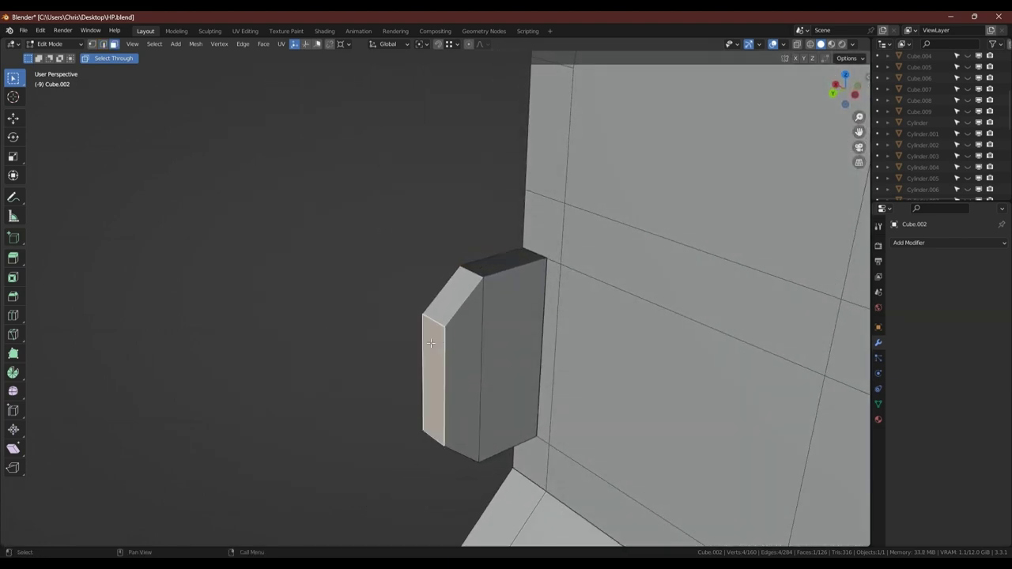
pyautogui.moveTo(464, 350); pyautogui.dragTo(484, 295, button='middle')
pyautogui.press('ctrl+KP_Add')
pyautogui.press('g')
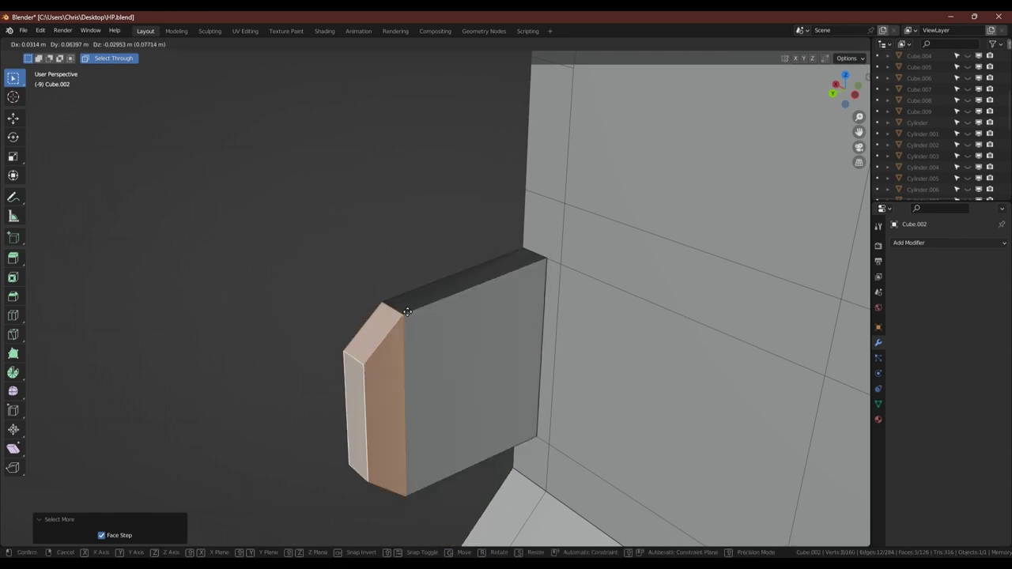
# Step: Try to merge the collar mesh's overlapping vertices by distance around the tab's upper edge
pyautogui.press('2')
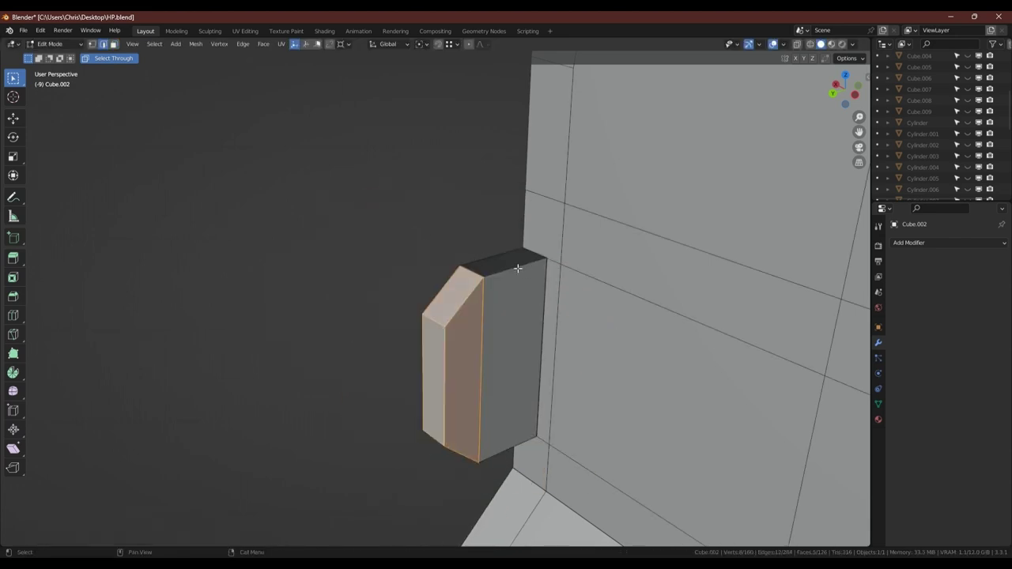
pyautogui.keyDown('alt'); pyautogui.click(519, 269); pyautogui.keyUp('alt')
pyautogui.moveTo(484, 274); pyautogui.dragTo(553, 266, button='middle')
pyautogui.press('a')
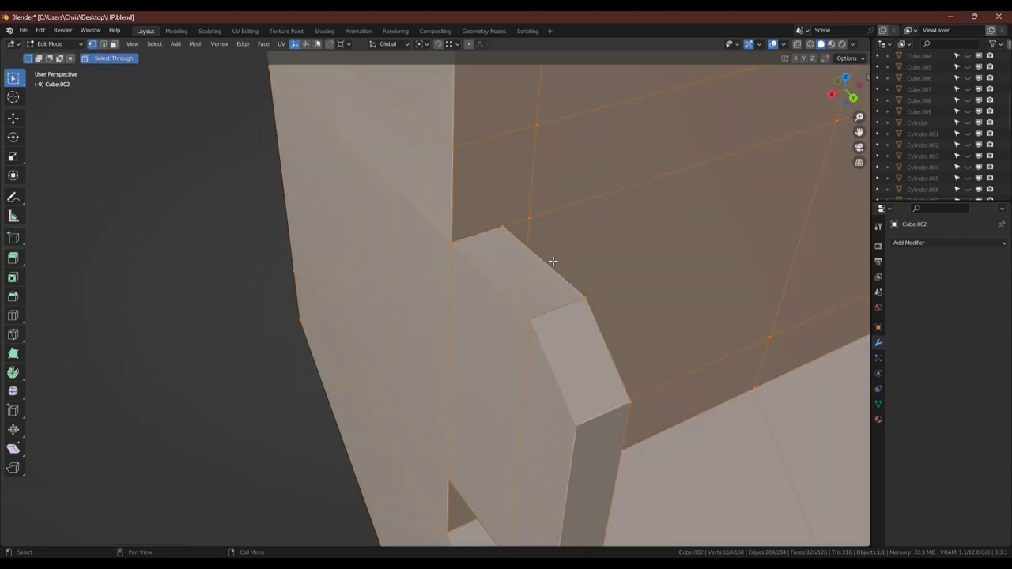
pyautogui.press('m')
pyautogui.click(556, 261)
# Step: Move the loose vertex at the tab's upper corner about 0.0003 m along Z onto the adjacent collar corner vertex
pyautogui.click(456, 241)
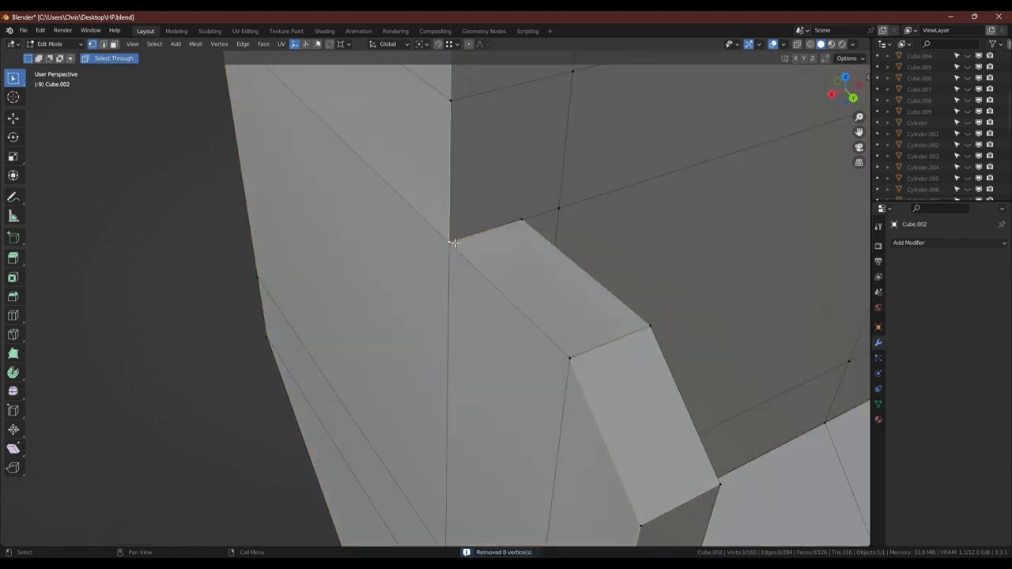
pyautogui.scroll(6, 442, 245)
pyautogui.scroll(1, 432, 250)
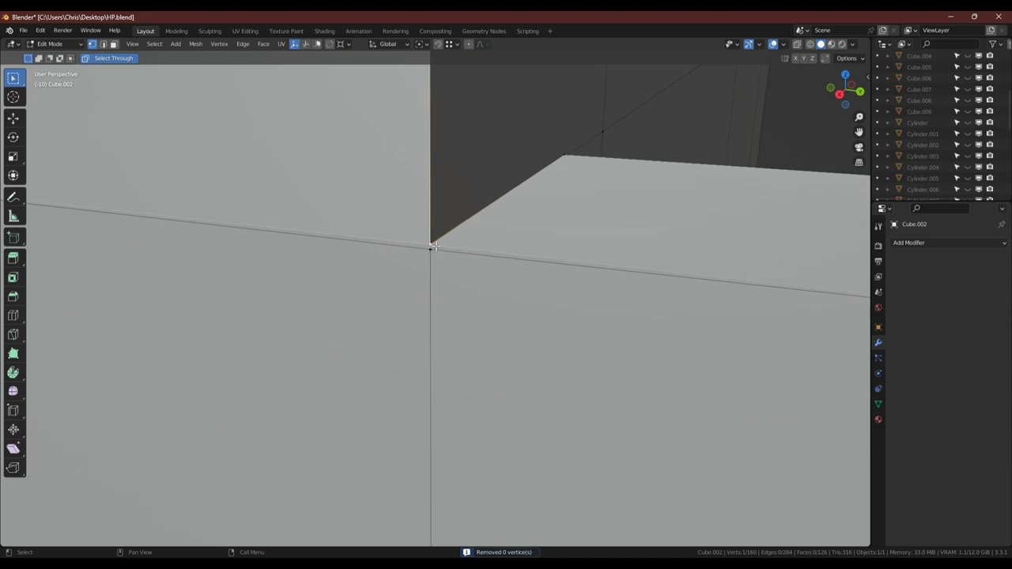
pyautogui.scroll(-6, 432, 250)
pyautogui.scroll(3, 427, 252)
pyautogui.moveTo(426, 252); pyautogui.dragTo(468, 247, button='middle')
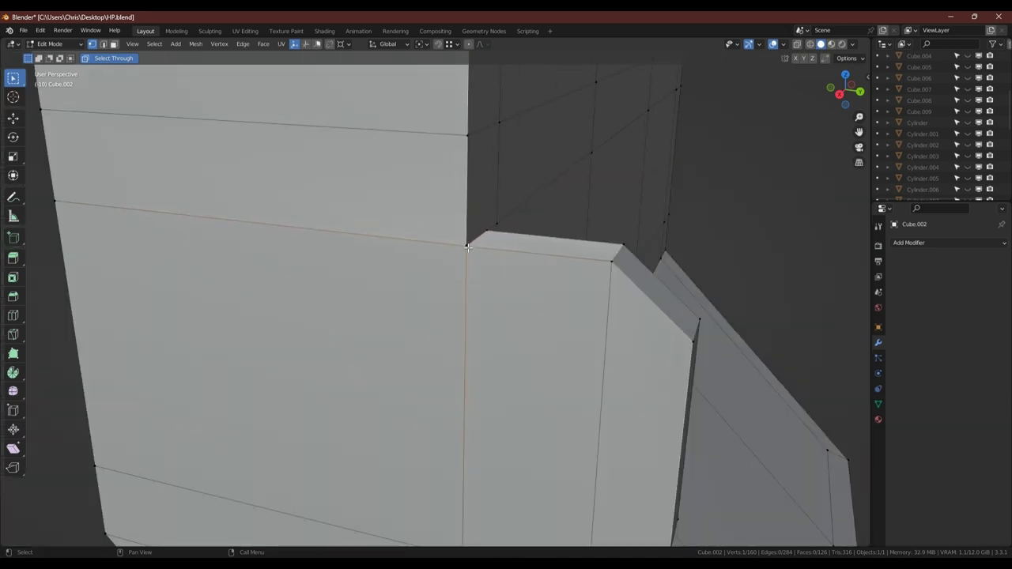
pyautogui.scroll(2, 468, 247)
pyautogui.press('g')
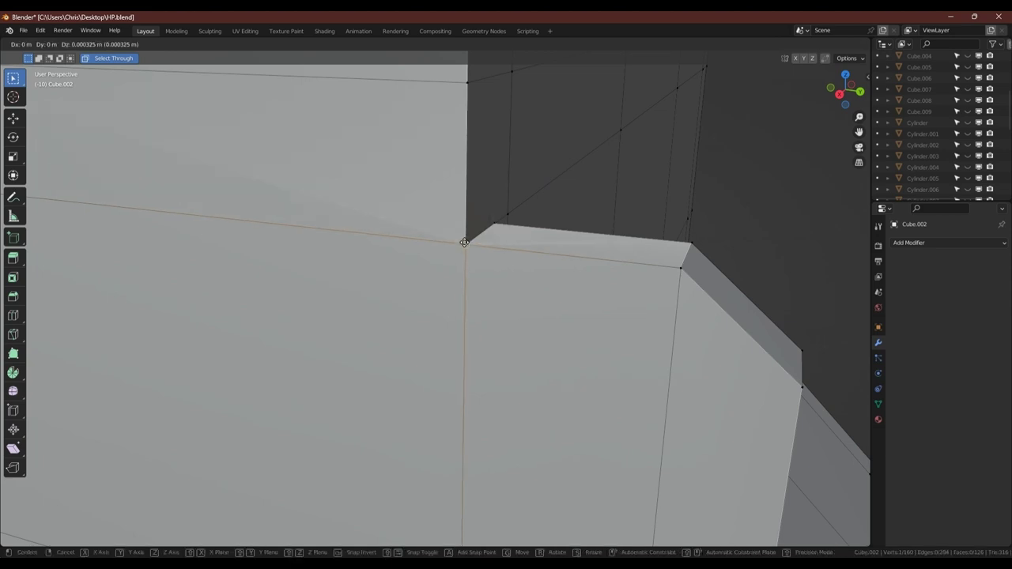
pyautogui.click(464, 242)
# Step: Merge the whole collar mesh by distance to weld the aligned corner vertices
pyautogui.press('a')
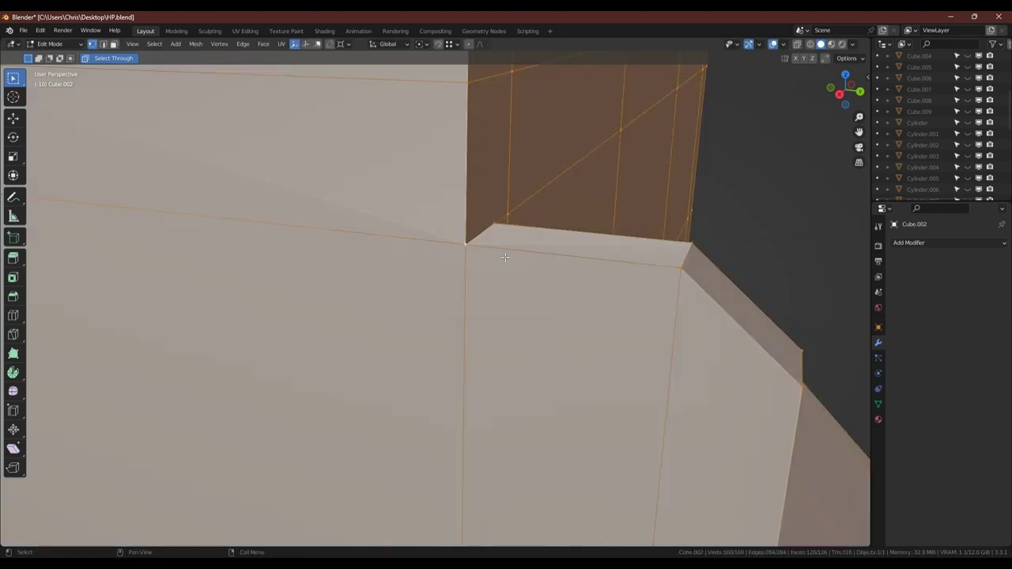
pyautogui.press('m')
pyautogui.click(504, 257)
pyautogui.scroll(-2, 503, 258)
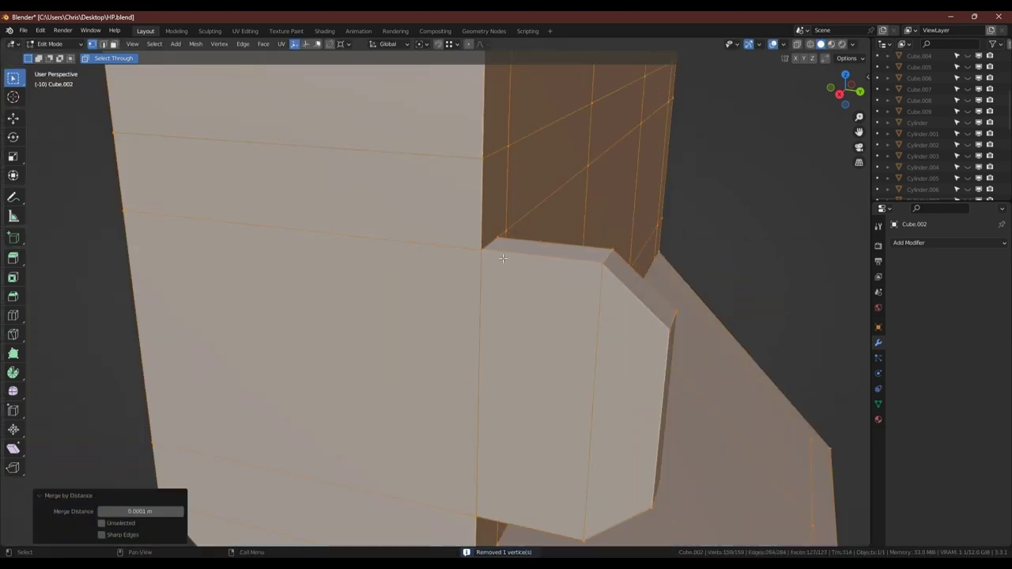
# Step: Recalculate the whole collar mesh's normals to face outside
pyautogui.moveTo(524, 255); pyautogui.dragTo(477, 293, button='middle')
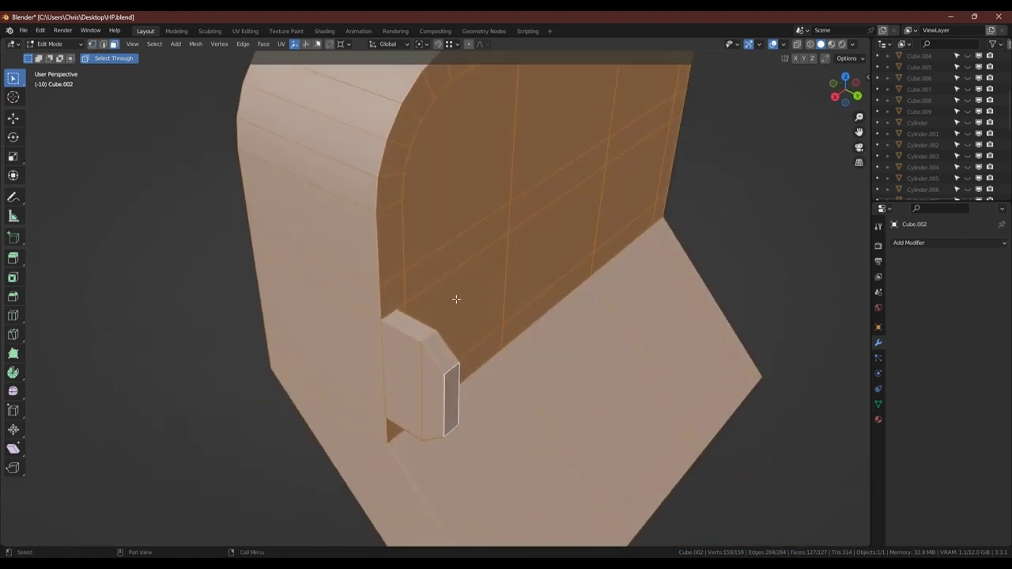
pyautogui.hotkey('alt', 'n')
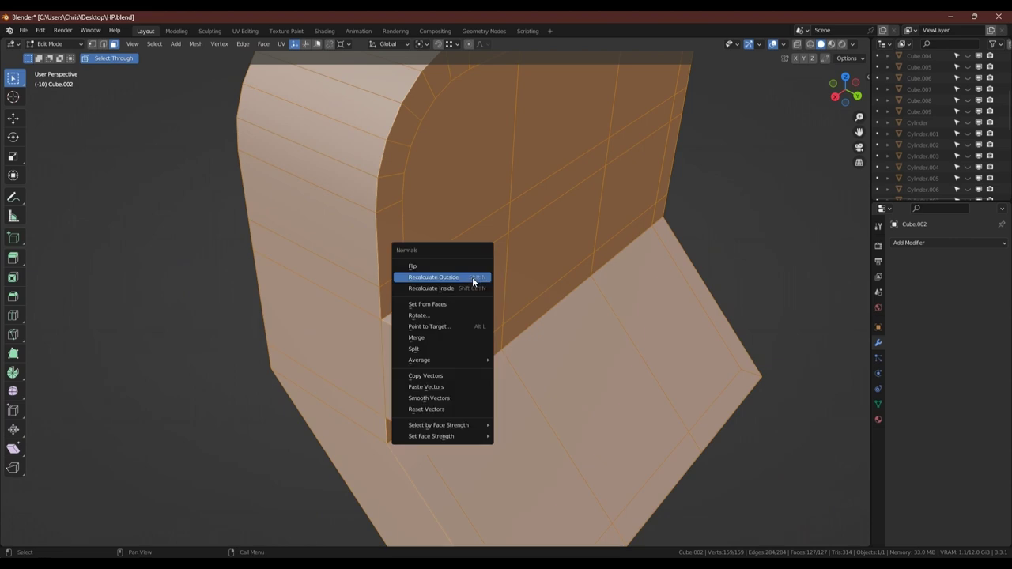
pyautogui.click(471, 279)
# Step: Connect the tab's inner lower corner vertex to the collar's adjacent bottom-edge loop vertex, and return to the full scene in Object Mode
pyautogui.moveTo(437, 297); pyautogui.dragTo(493, 310, button='middle')
pyautogui.scroll(5, 463, 318)
pyautogui.press('1')
pyautogui.click(472, 308)
pyautogui.scroll(4, 472, 309)
pyautogui.scroll(-3, 497, 304)
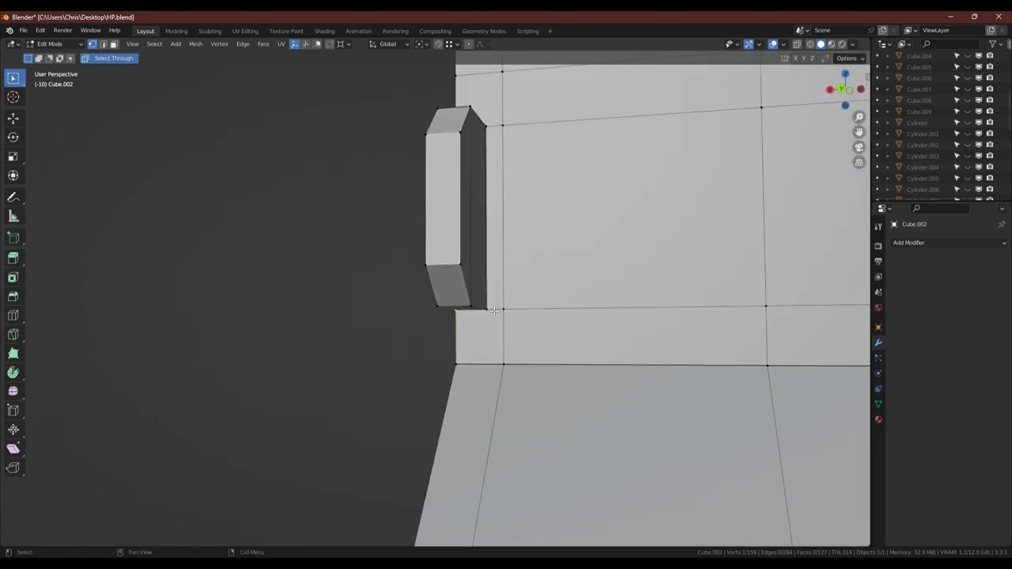
pyautogui.keyDown('shift'); pyautogui.click(502, 363); pyautogui.keyUp('shift')
pyautogui.keyDown('shift'); pyautogui.scroll(4, 477, 198); pyautogui.keyUp('shift')
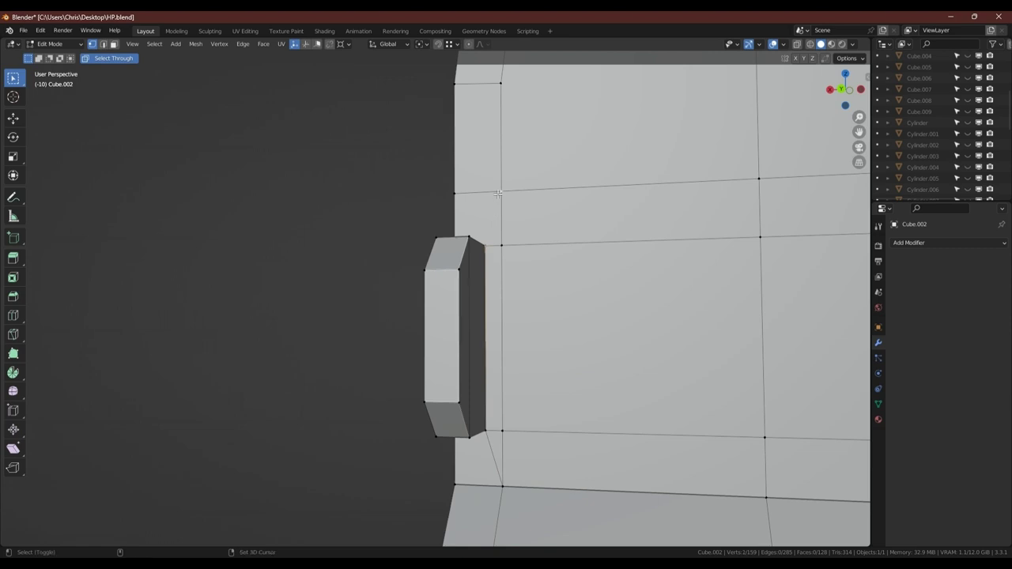
pyautogui.scroll(-3, 483, 232)
pyautogui.moveTo(462, 233); pyautogui.dragTo(542, 240, button='middle')
pyautogui.press('Tab')
pyautogui.hotkey('shift', 'h')
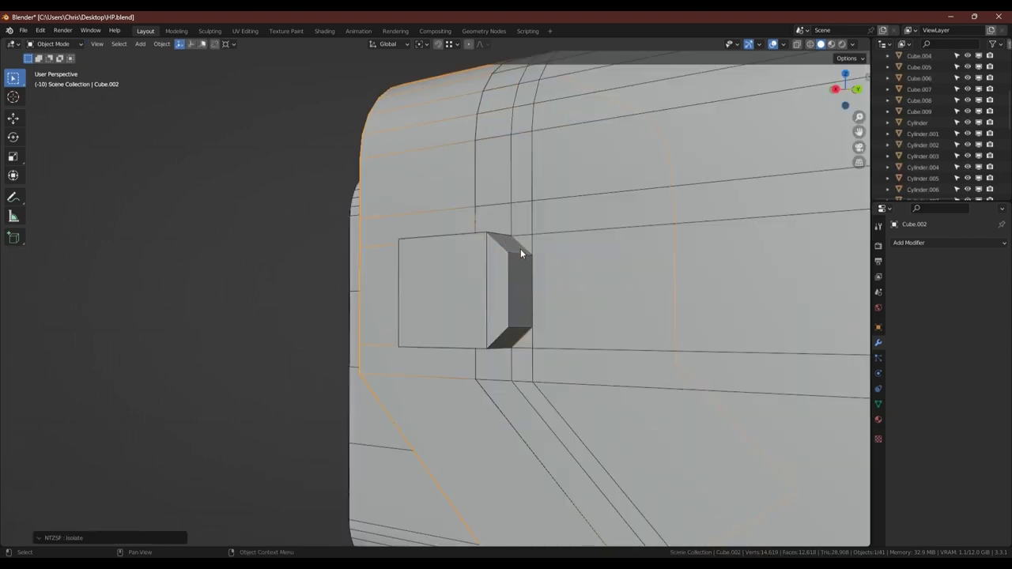
# Step: Subtract the tapered block from the housing with a Bool Tool difference to cut the notch for the collar's tab
pyautogui.scroll(-2, 520, 248)
pyautogui.moveTo(466, 223); pyautogui.dragTo(509, 247, button='middle')
pyautogui.click(597, 324)
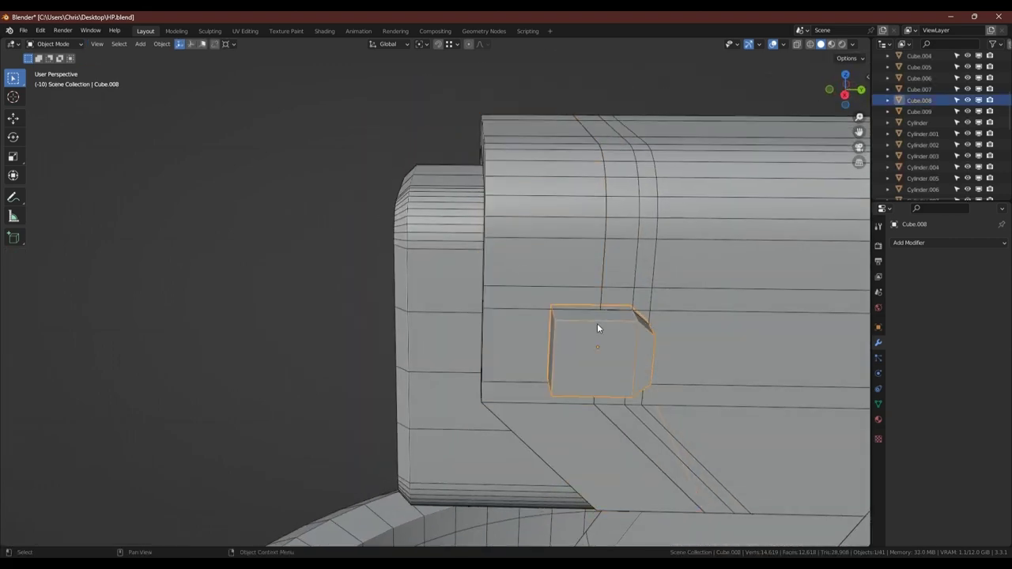
pyautogui.keyDown('shift'); pyautogui.moveTo(597, 323); pyautogui.dragTo(490, 321, button='middle'); pyautogui.keyUp('shift')
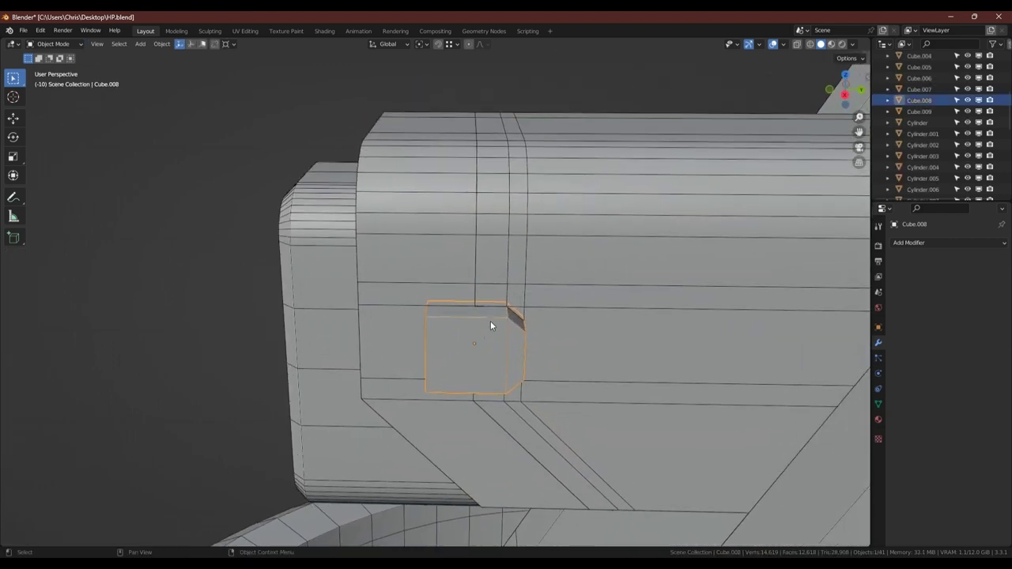
pyautogui.keyDown('shift'); pyautogui.click(506, 276); pyautogui.keyUp('shift')
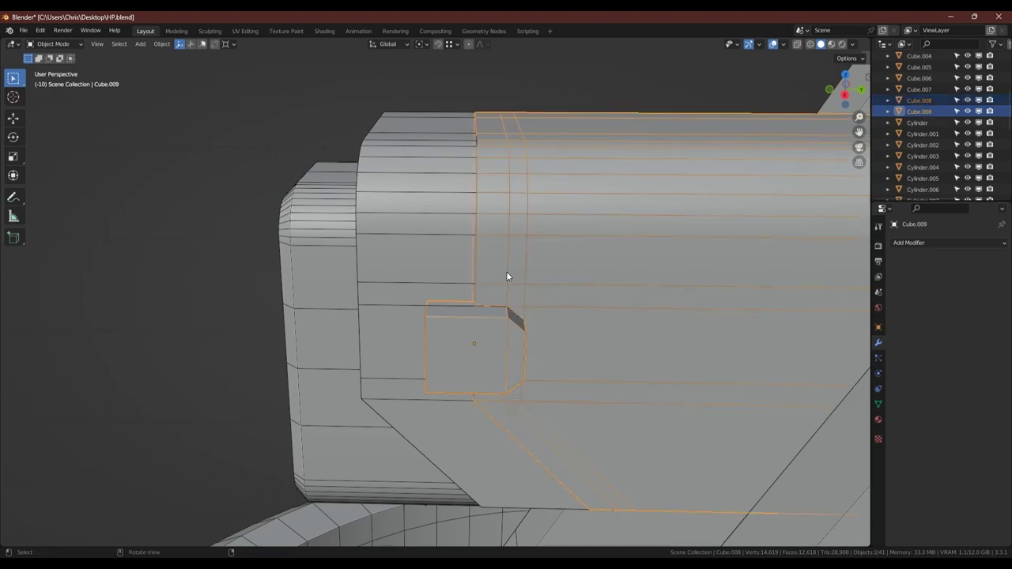
pyautogui.hotkey('ctrl', 'shift', 'b')
pyautogui.click(470, 320)
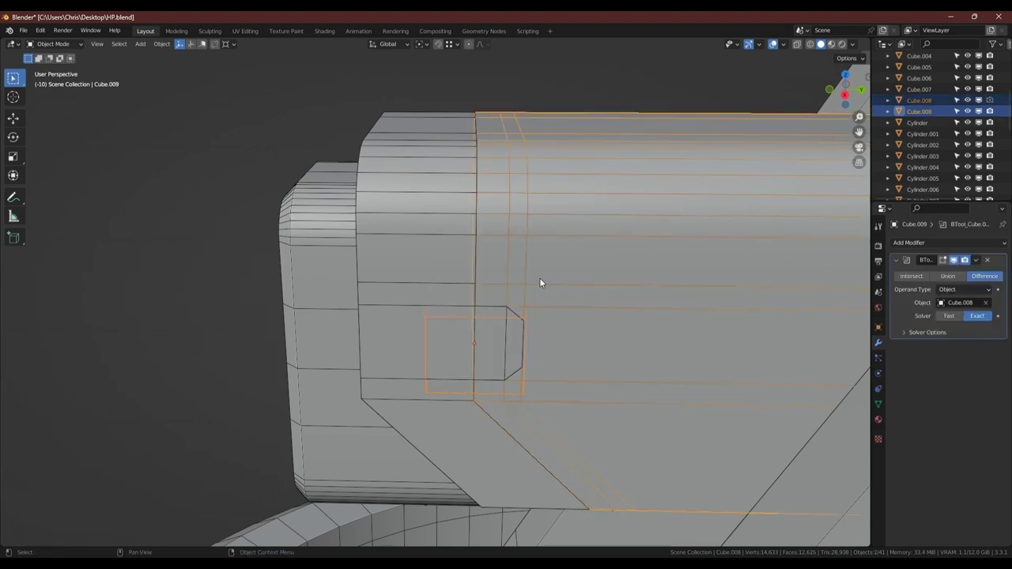
# Step: Isolate the housing and apply its Boolean difference to the mesh
pyautogui.press('/')
pyautogui.moveTo(482, 332); pyautogui.dragTo(444, 243, button='middle')
pyautogui.scroll(1, 554, 305)
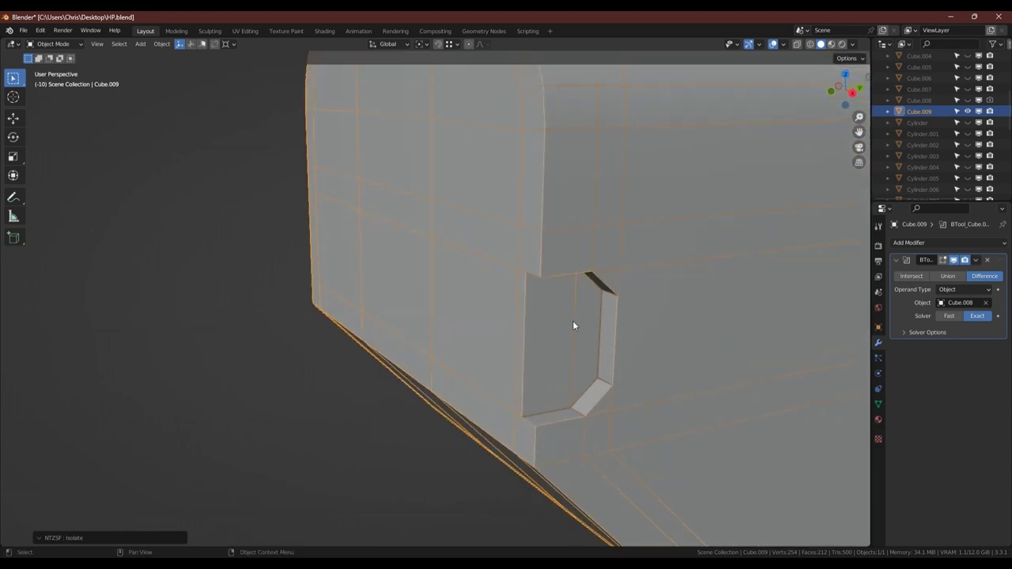
pyautogui.scroll(-3, 572, 320)
pyautogui.hotkey('ctrl', 'a')
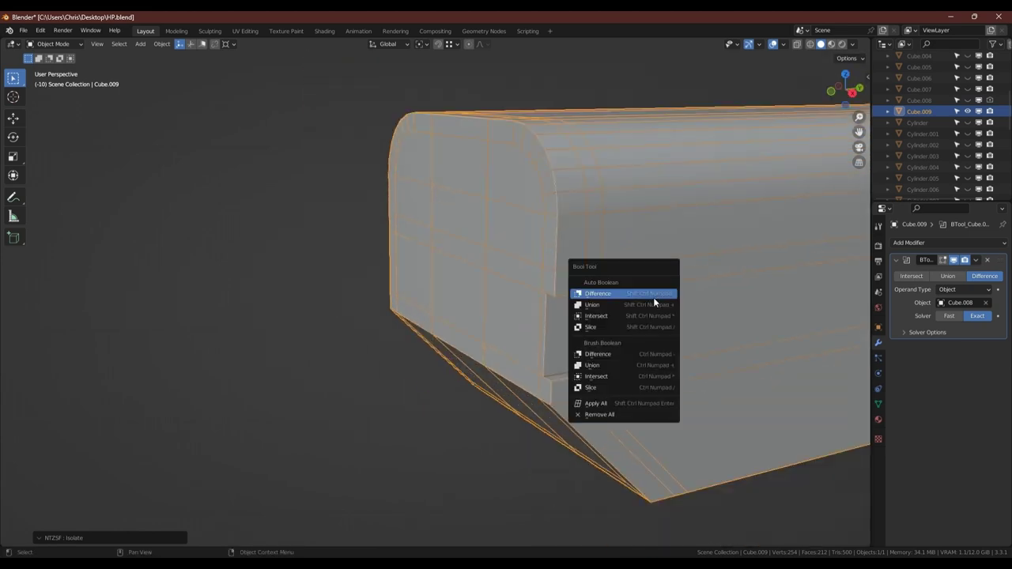
pyautogui.click(624, 402)
# Step: Merge all of the housing mesh's vertices by distance to clean up the notch cut
pyautogui.press('Tab')
pyautogui.click(578, 346)
pyautogui.click(553, 383)
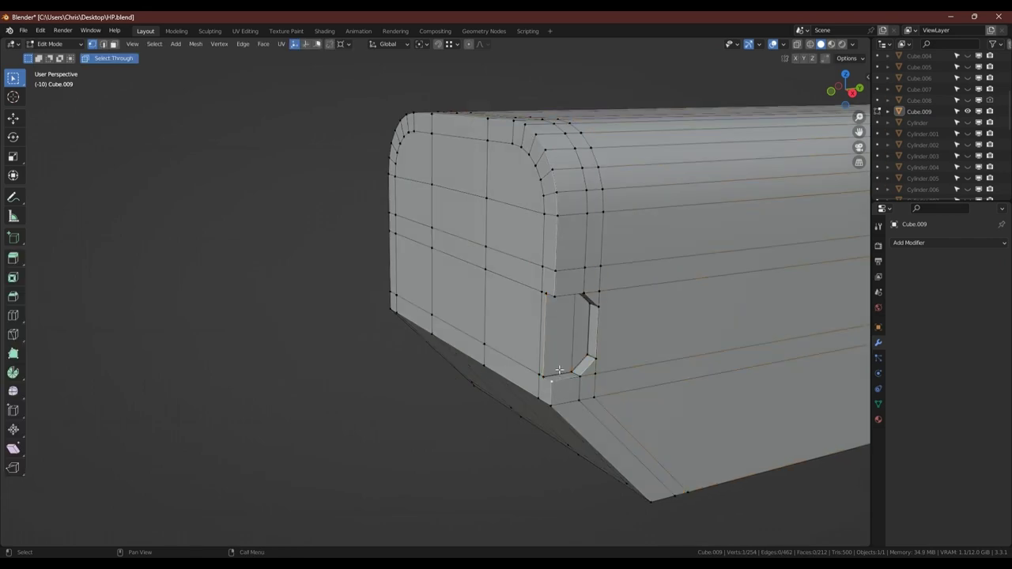
pyautogui.scroll(2, 558, 372)
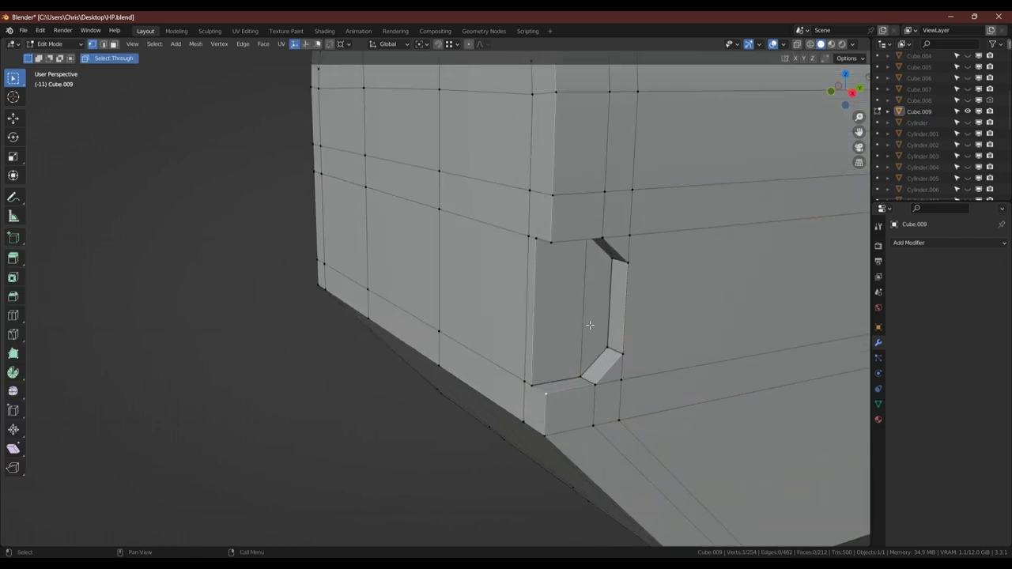
pyautogui.press('a')
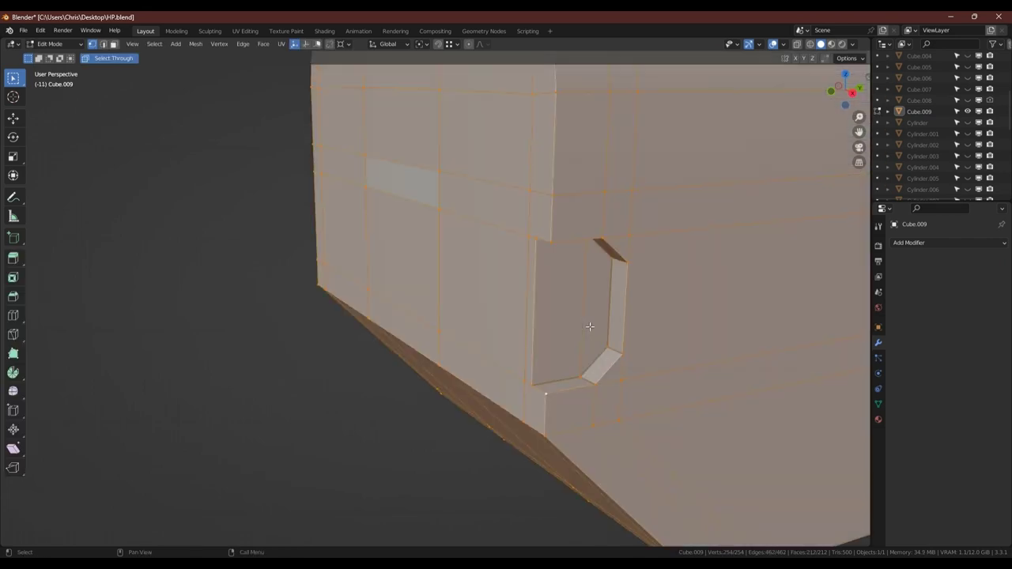
pyautogui.press('m')
pyautogui.click(592, 326)
pyautogui.moveTo(598, 316); pyautogui.dragTo(635, 223, button='middle')
# Step: Connect the notch's upper and lower inner corner vertices to the neighbouring loop vertices on the housing's end face
pyautogui.click(660, 190)
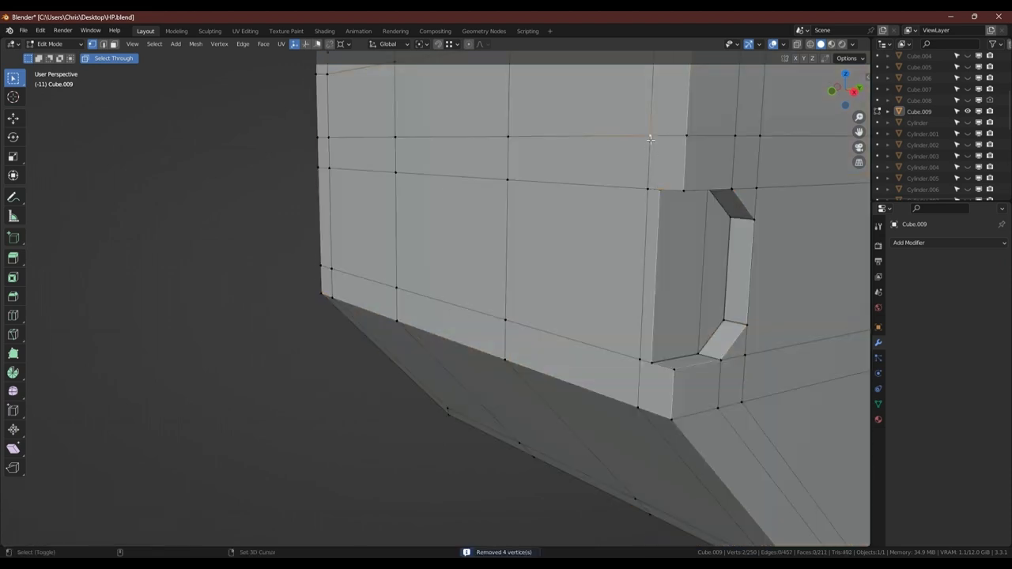
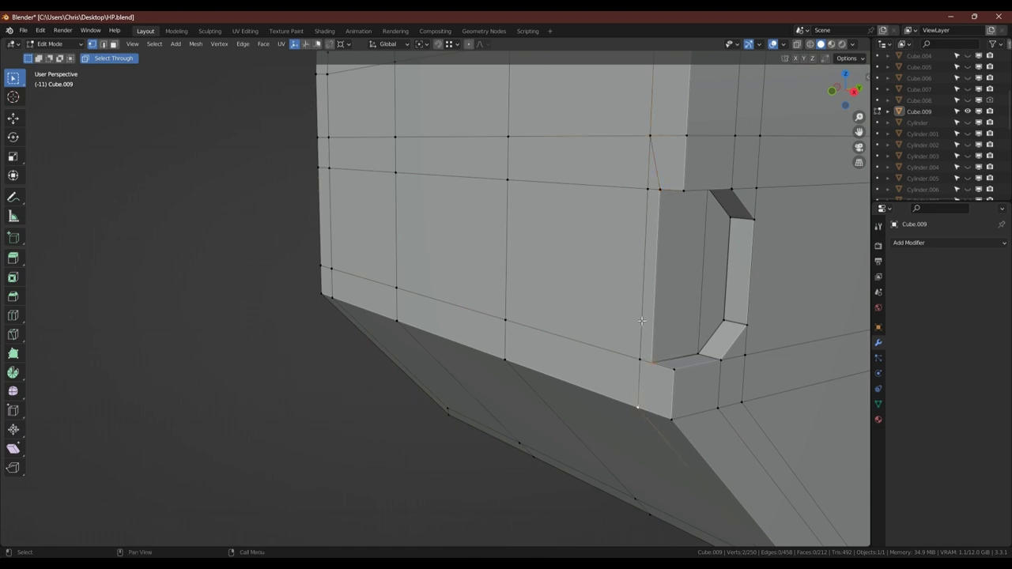
pyautogui.scroll(3, 663, 362)
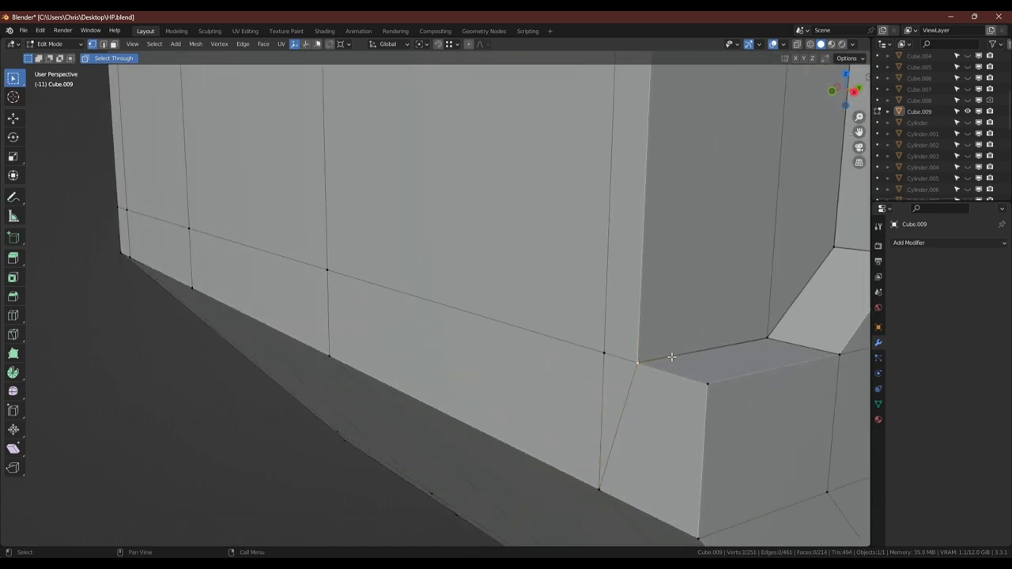
pyautogui.click(672, 357)
pyautogui.press('g')
pyautogui.rightClick(708, 286)
# Step: Merge the whole housing mesh by distance again to weld the duplicate vertex at the notch's lower corner
pyautogui.moveTo(681, 299); pyautogui.dragTo(650, 331, button='middle')
pyautogui.press('a')
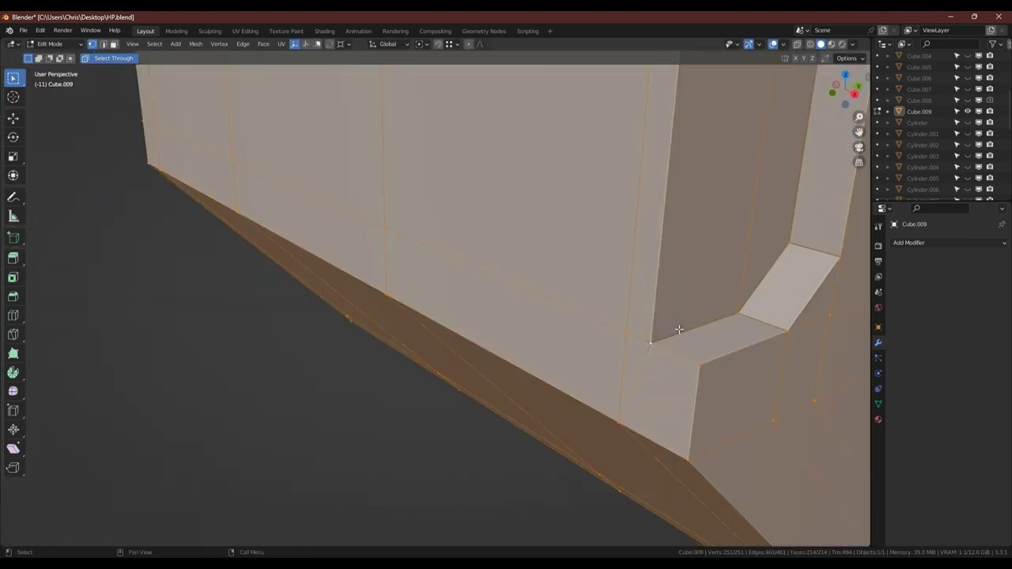
pyautogui.press('m')
pyautogui.click(677, 328)
pyautogui.moveTo(668, 235); pyautogui.dragTo(638, 206, button='middle')
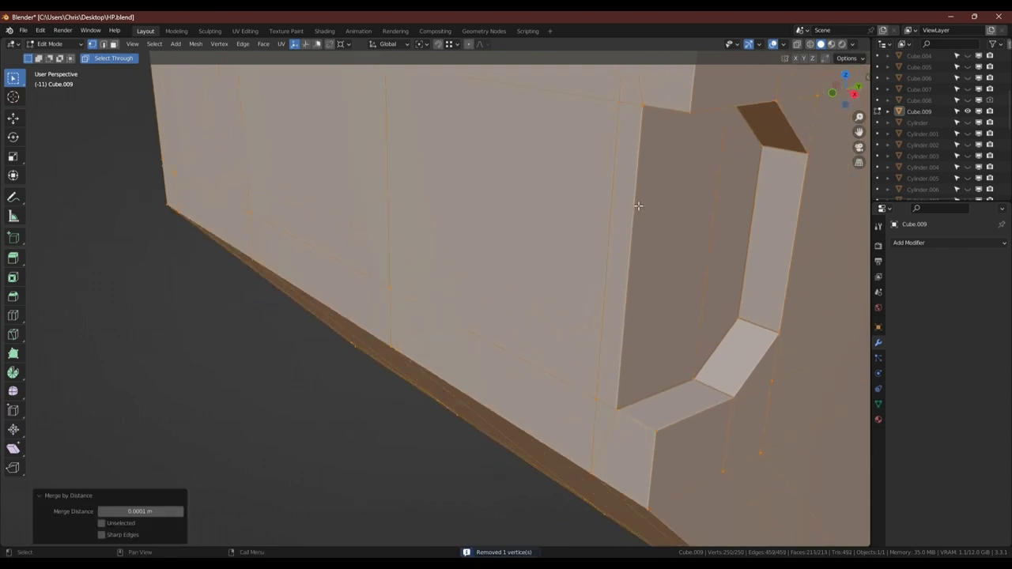
# Step: Merge the two nearly coincident vertices at the notch's upper inner corner at the last selected one
pyautogui.click(617, 404)
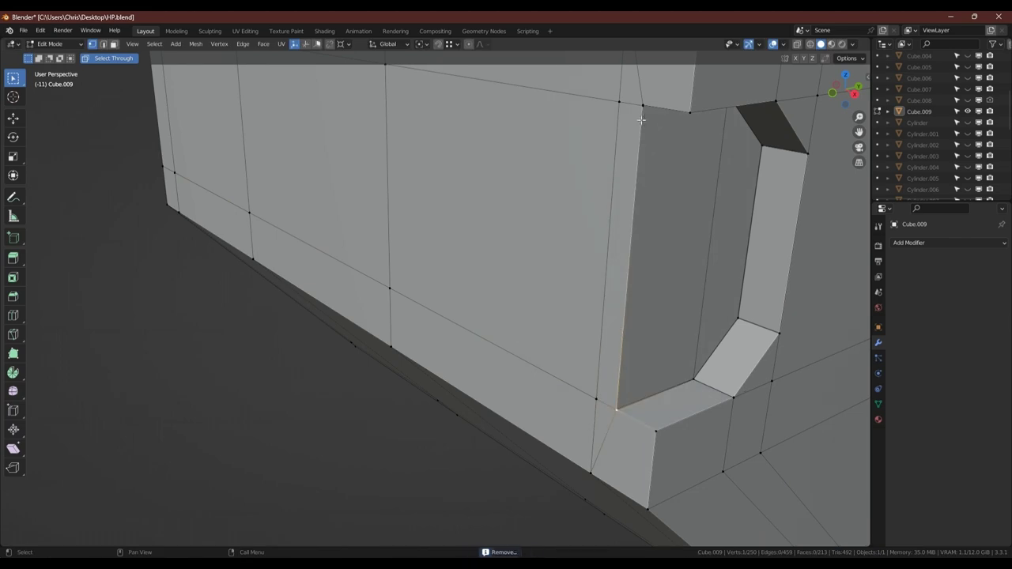
pyautogui.keyDown('shift'); pyautogui.moveTo(615, 147); pyautogui.dragTo(595, 265, button='middle'); pyautogui.keyUp('shift')
pyautogui.scroll(2, 626, 247)
pyautogui.scroll(2, 618, 261)
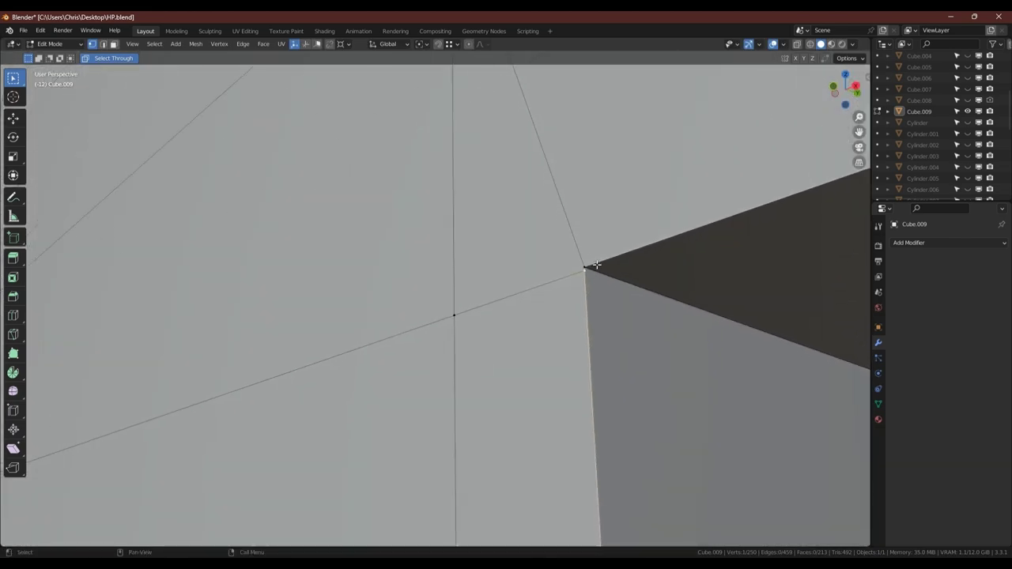
pyautogui.scroll(-4, 595, 266)
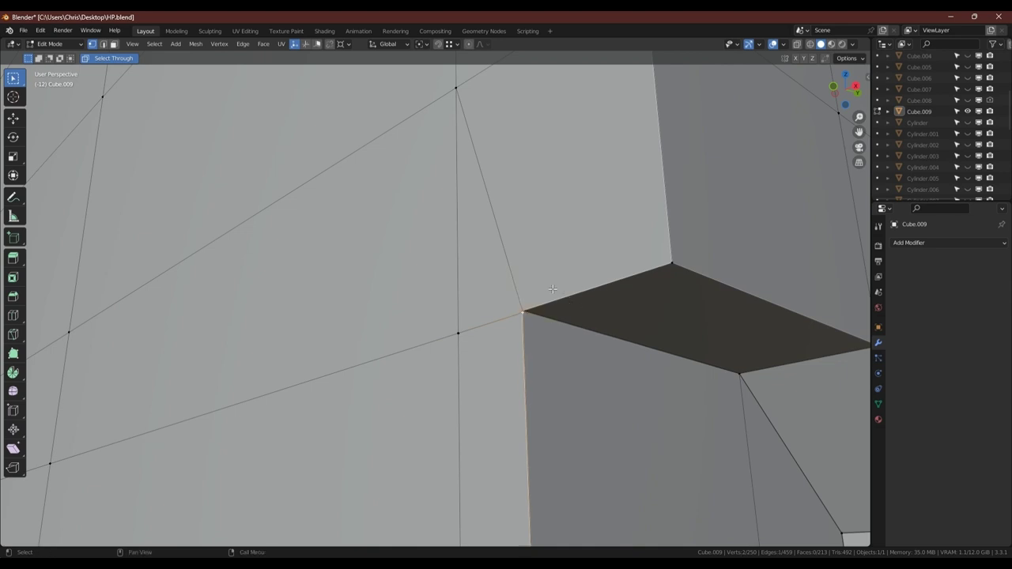
pyautogui.press('m')
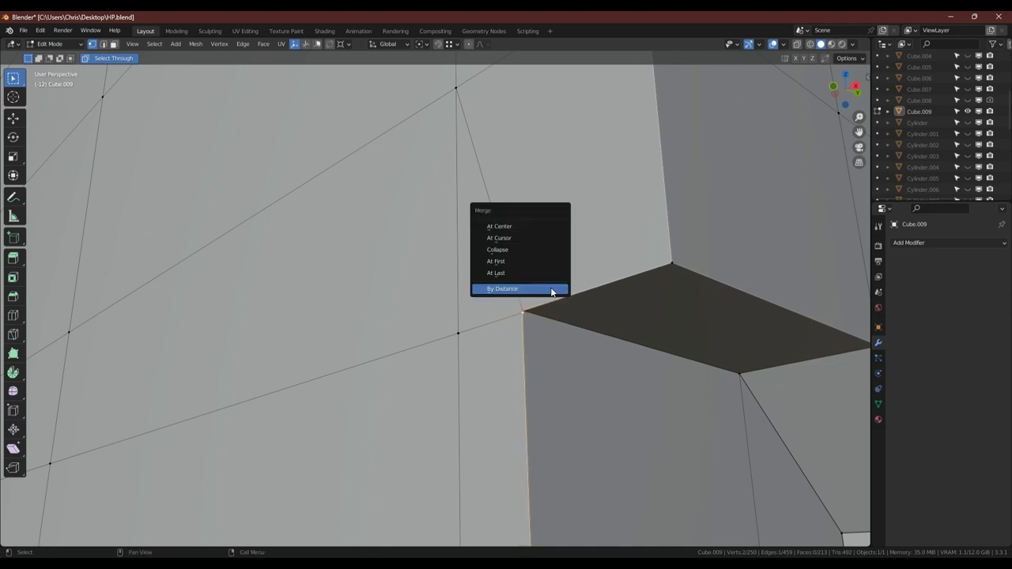
pyautogui.click(518, 272)
pyautogui.moveTo(518, 273); pyautogui.dragTo(517, 281, button='middle')
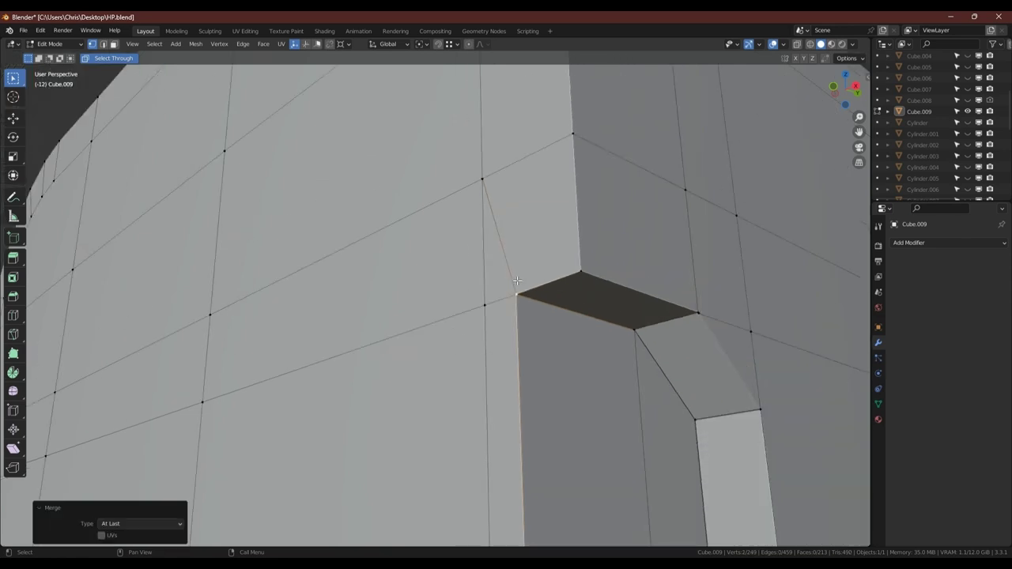
# Step: Return to the full scene in Object Mode and delete the wireframe cutter block left at the notch
pyautogui.press('Tab')
pyautogui.press('/')
pyautogui.scroll(-10, 516, 279)
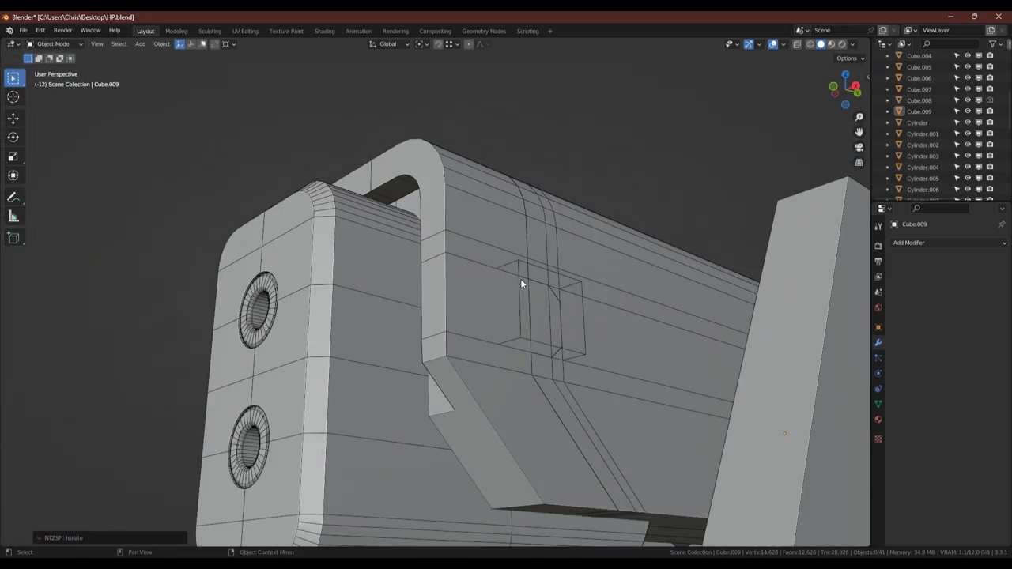
pyautogui.moveTo(543, 268); pyautogui.dragTo(530, 313, button='middle')
pyautogui.click(607, 270)
pyautogui.click(574, 287)
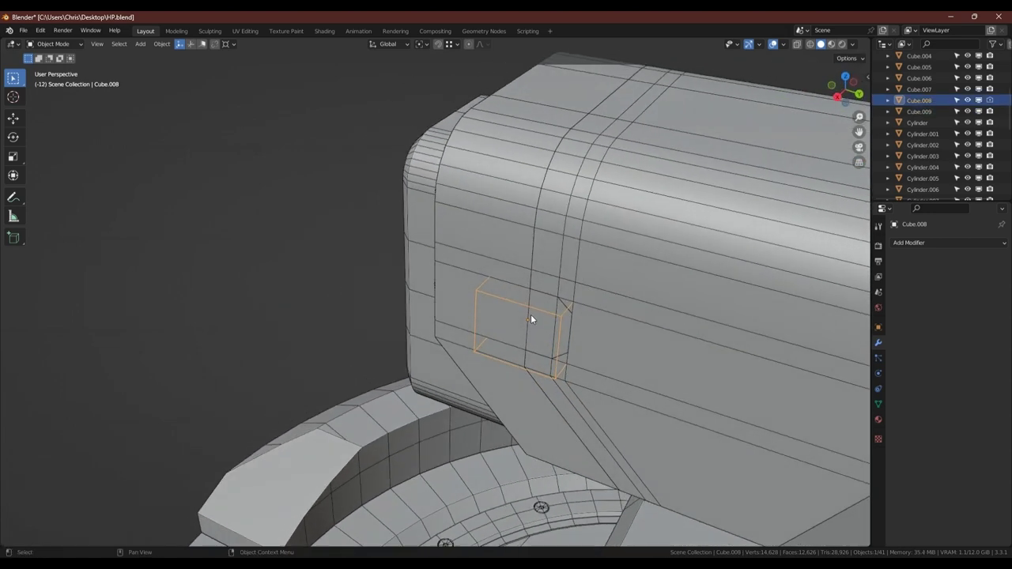
pyautogui.press('g')
pyautogui.click(301, 219)
pyautogui.press('Delete')
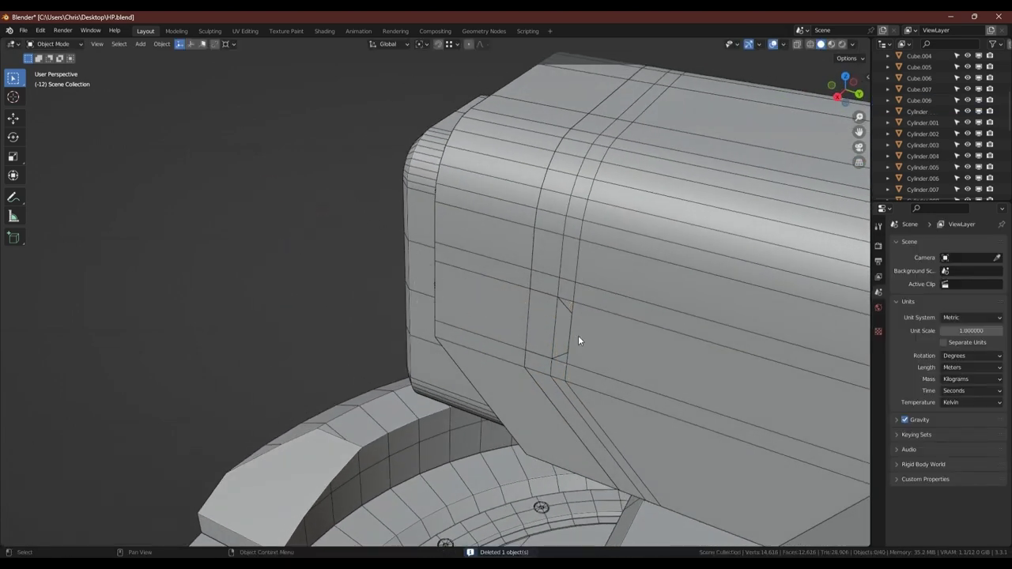
# Step: Hide the wireframe edges on the models to view the seam between collar and housing
pyautogui.hotkey('alt', 'shift', 'z')
pyautogui.scroll(3, 566, 321)
pyautogui.scroll(-4, 557, 318)
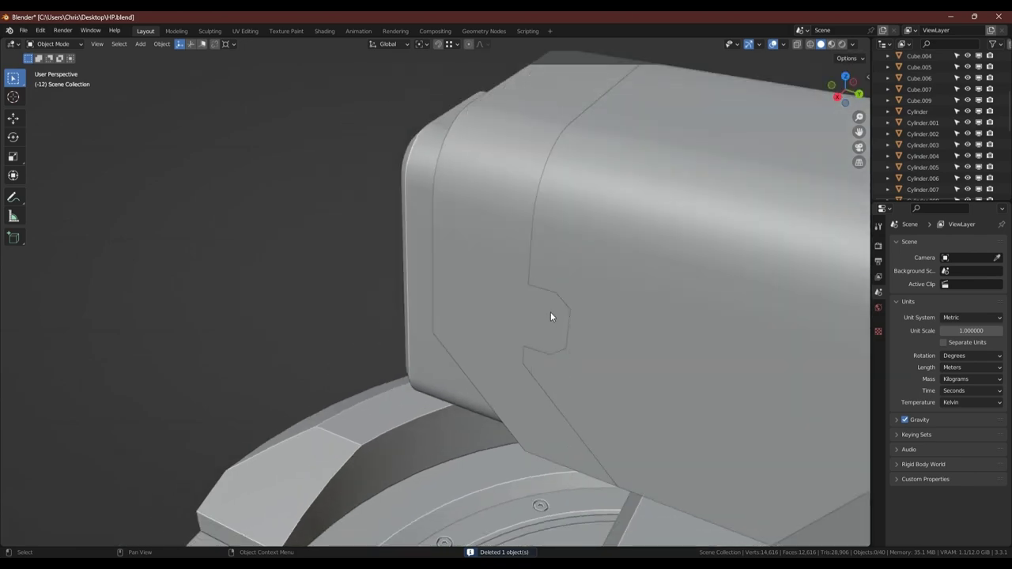
# Step: Mirror the collar on the X axis with X bisect, and apply the Mirror modifier
pyautogui.click(551, 314)
pyautogui.moveTo(562, 324); pyautogui.dragTo(557, 294, button='middle')
pyautogui.scroll(-3, 591, 292)
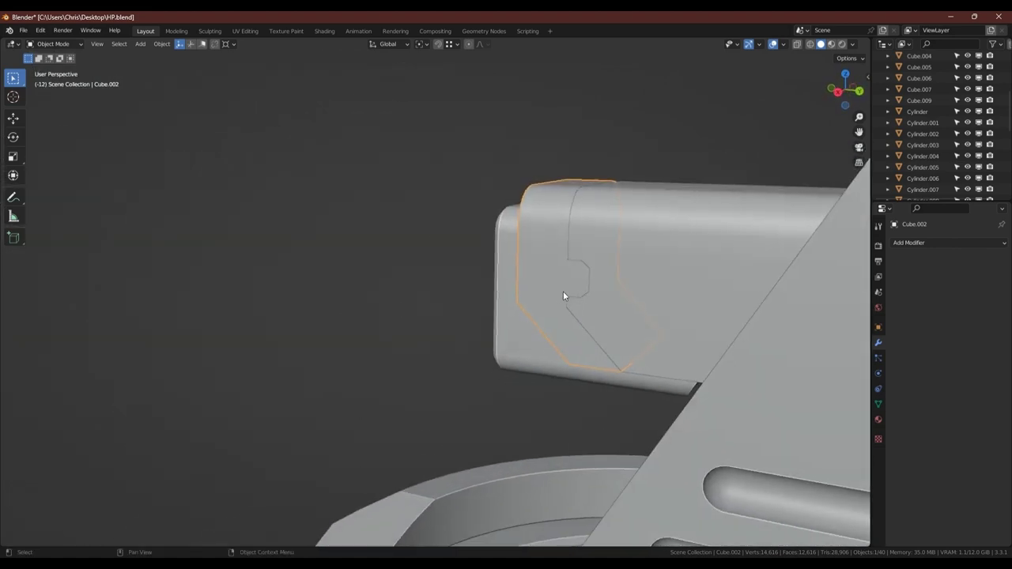
pyautogui.press('q')
pyautogui.click(569, 293)
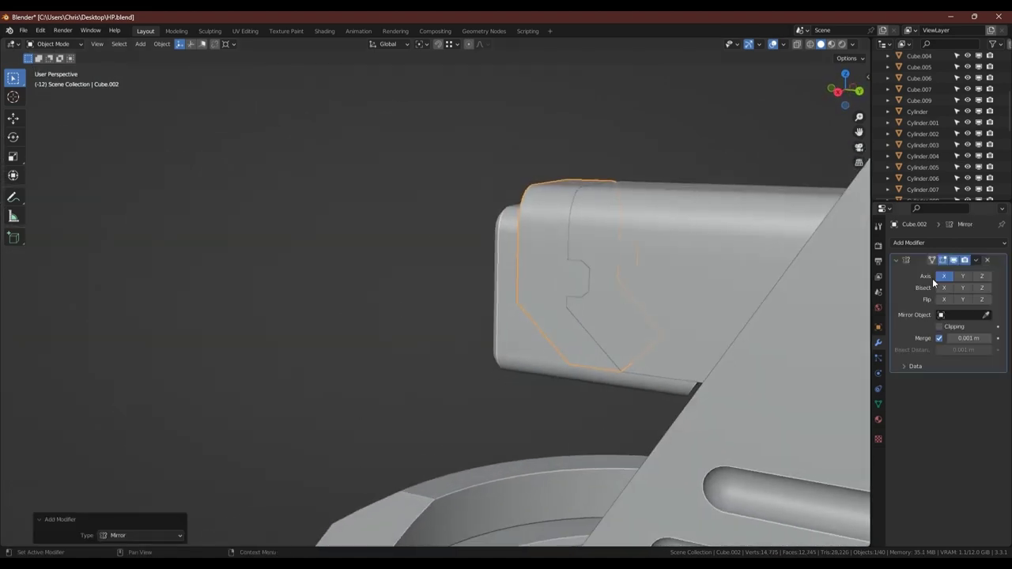
pyautogui.hotkey('ctrl', 'a')
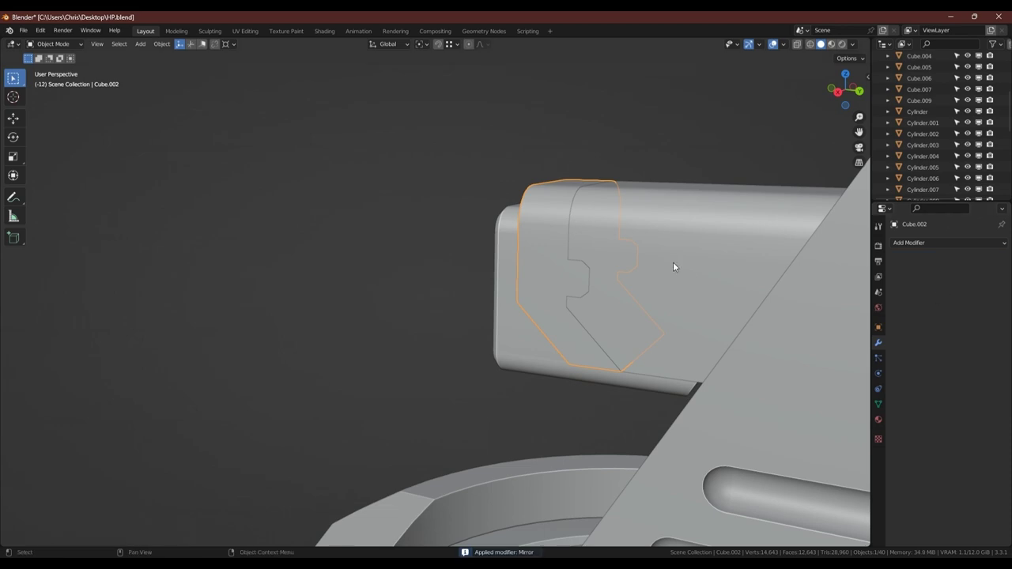
# Step: Mirror the notched housing on the X axis with X bisect, and apply the modifier
pyautogui.click(673, 264)
pyautogui.press('q')
pyautogui.click(675, 260)
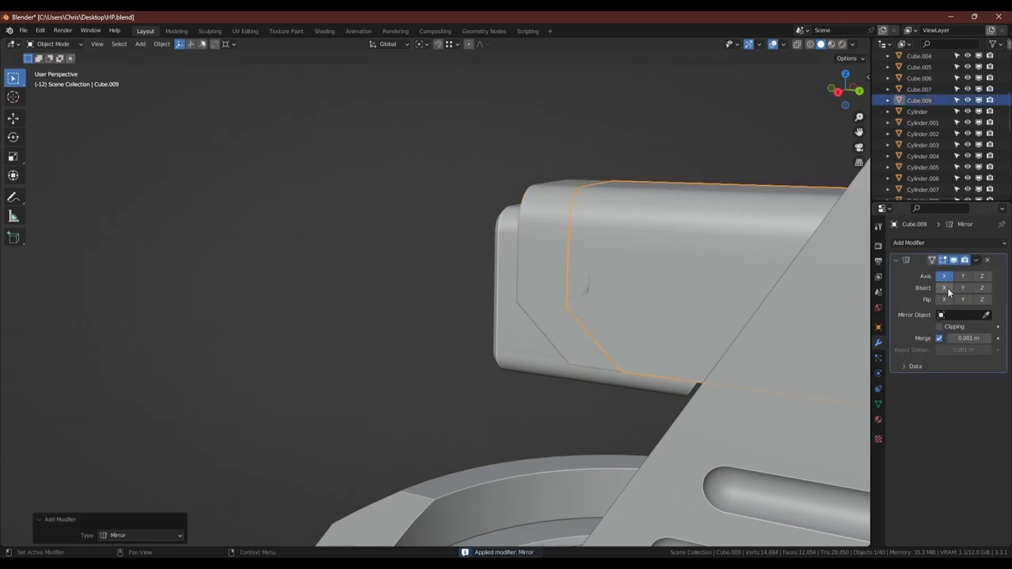
pyautogui.click(945, 288)
pyautogui.hotkey('ctrl', 'a')
# Step: Examine the tab seam with wireframe edges shown, and isolate the housing to check its mirrored notch
pyautogui.moveTo(595, 290); pyautogui.dragTo(675, 341, button='middle')
pyautogui.click(675, 341)
pyautogui.scroll(-2, 666, 339)
pyautogui.hotkey('alt', 'w')
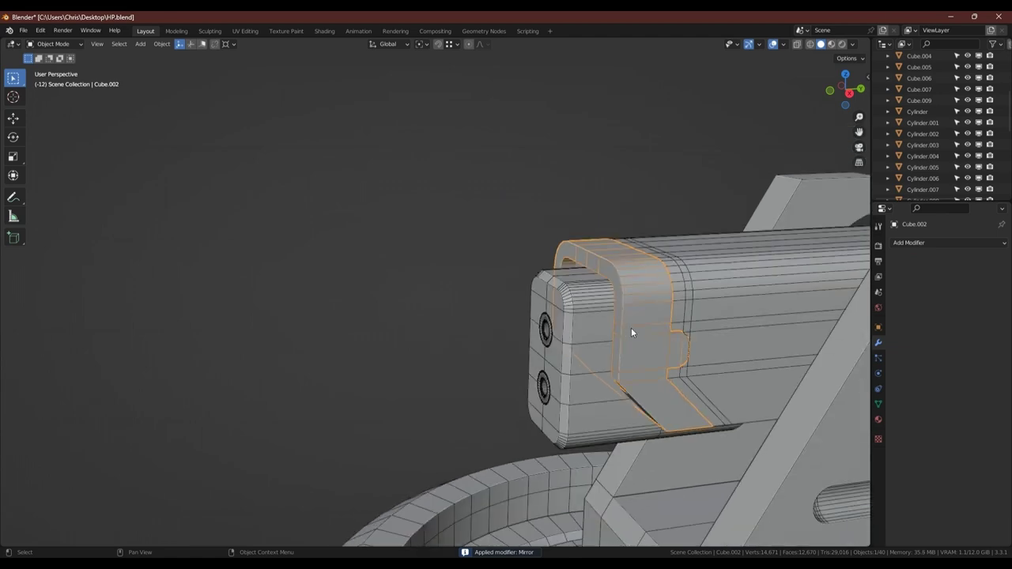
pyautogui.scroll(10, 693, 331)
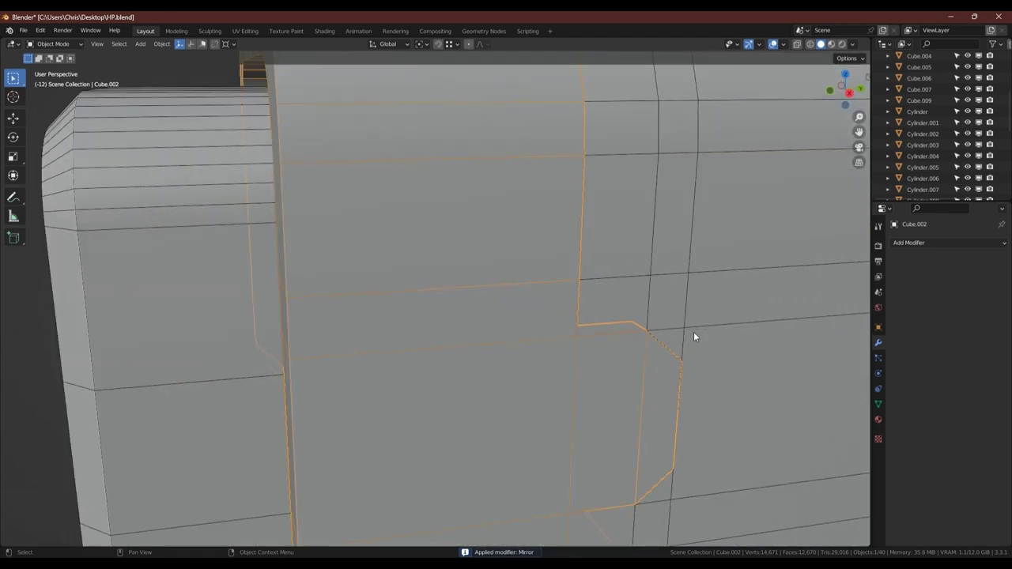
pyautogui.click(717, 328)
pyautogui.scroll(-8, 706, 334)
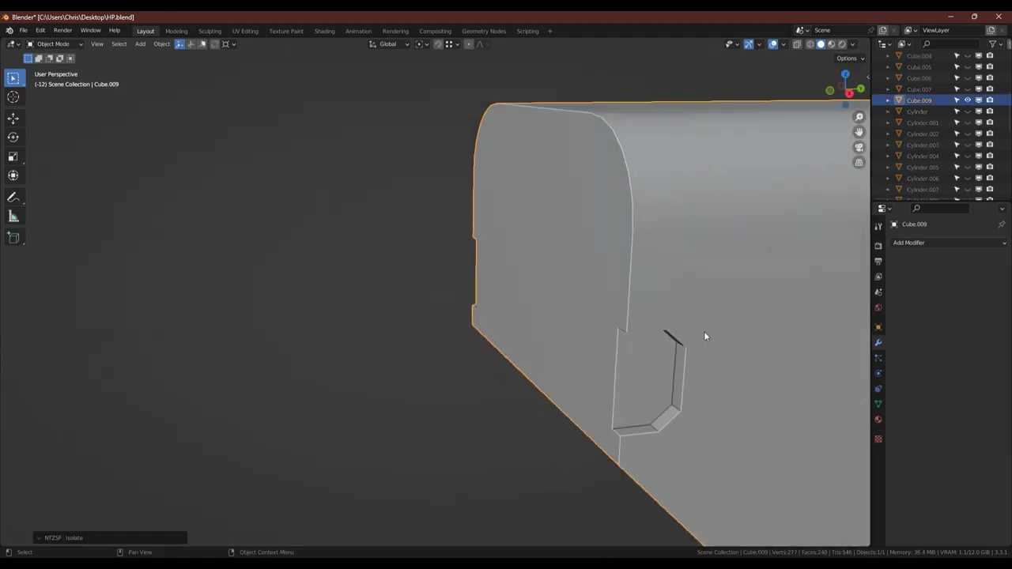
# Step: Examine the housing's mesh in Edit Mode, from its underside to the corners of the side notch
pyautogui.scroll(8, 678, 339)
pyautogui.press('Tab')
pyautogui.moveTo(680, 338); pyautogui.dragTo(706, 240, button='middle')
pyautogui.scroll(-9, 666, 250)
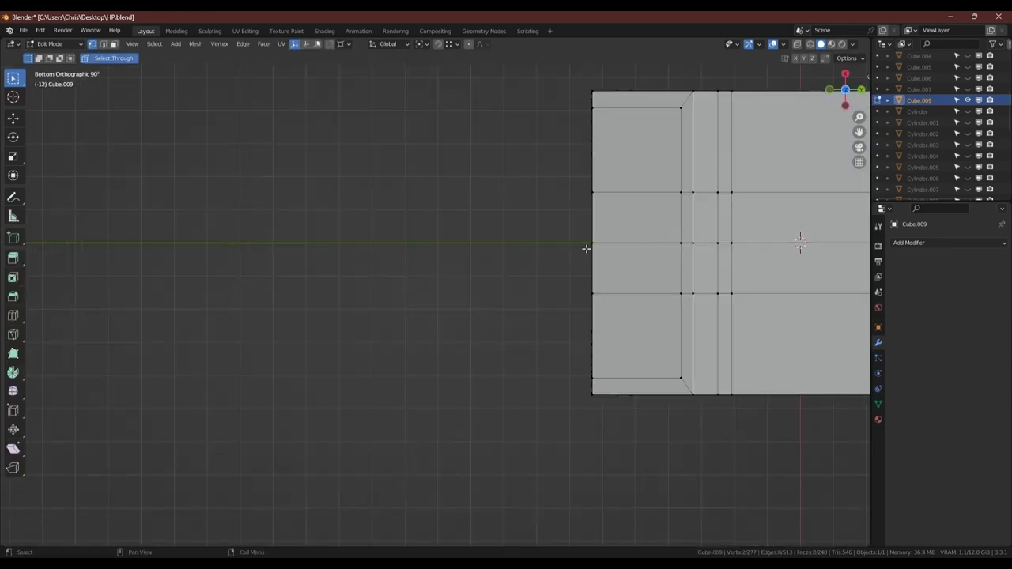
pyautogui.moveTo(585, 246); pyautogui.dragTo(650, 334, button='middle')
pyautogui.scroll(-4, 634, 264)
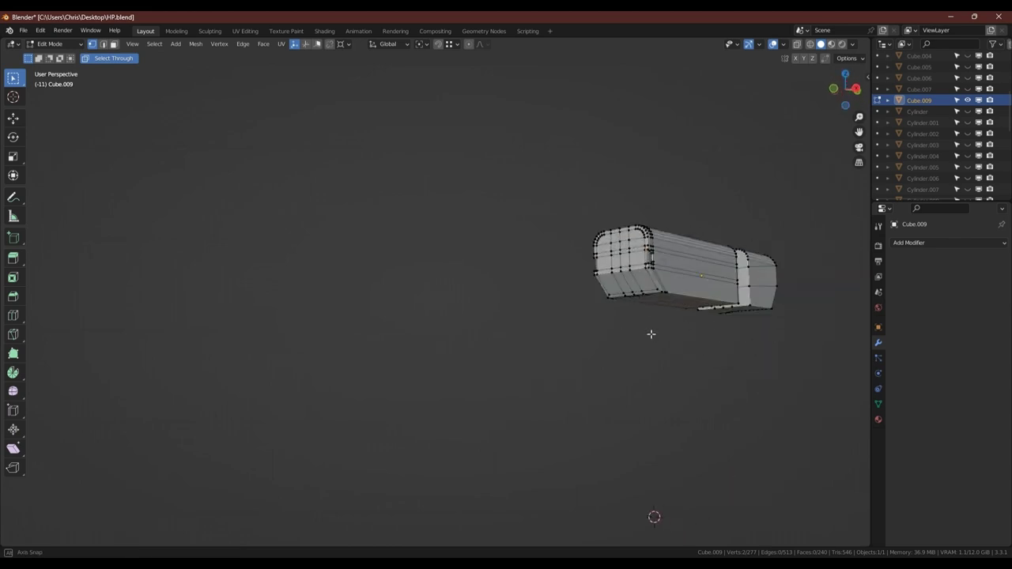
pyautogui.scroll(6, 651, 335)
pyautogui.scroll(5, 676, 280)
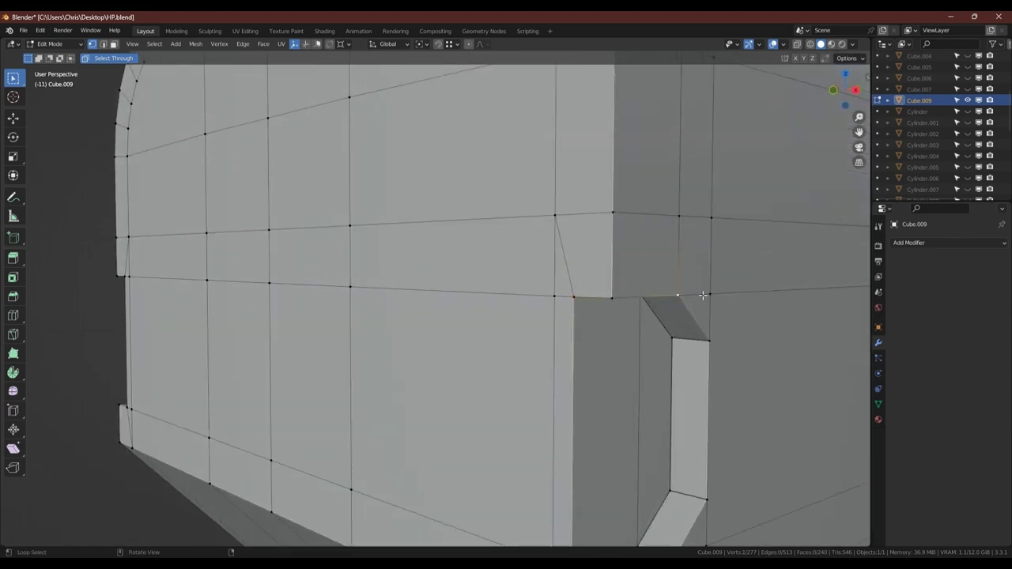
pyautogui.moveTo(678, 286)
pyautogui.mouseDown(button='middle')
pyautogui.moveTo(695, 312)
pyautogui.moveTo(668, 289)
pyautogui.moveTo(693, 282)
pyautogui.mouseUp(button='middle')
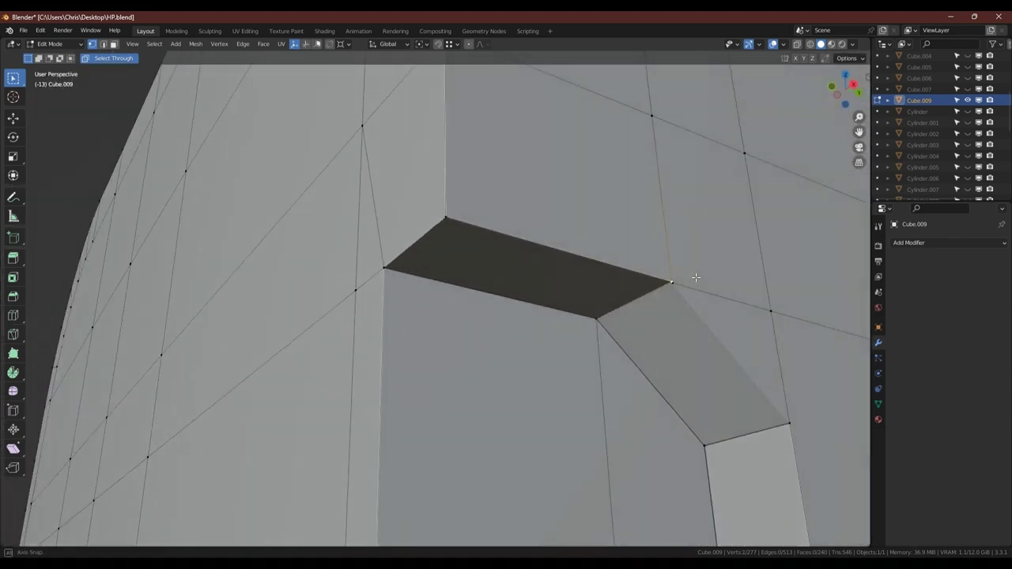
# Step: Merge the two near-coincident vertices at the notch's upper outer corner with Merge At Last
pyautogui.scroll(4, 693, 283)
pyautogui.scroll(5, 684, 288)
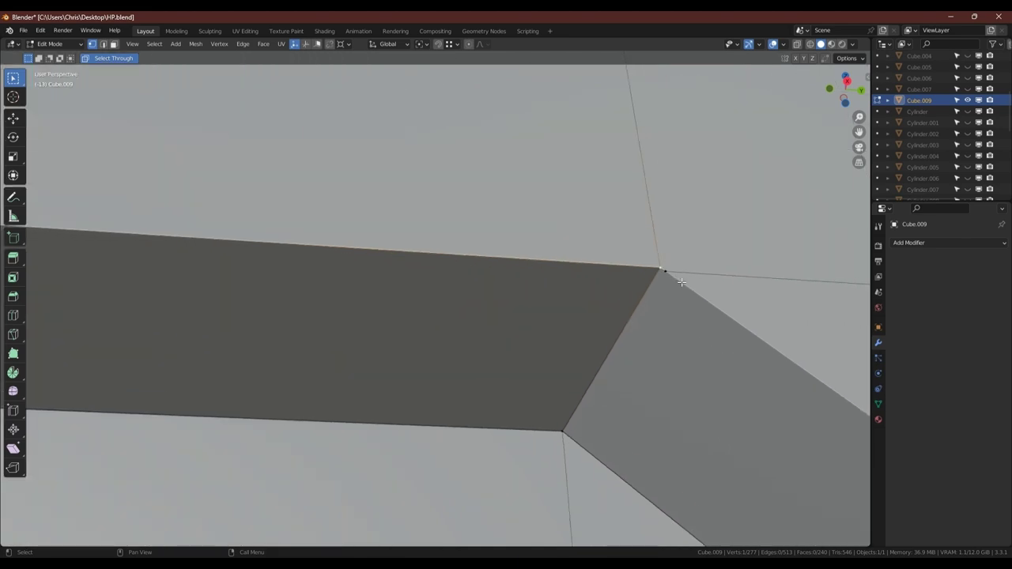
pyautogui.scroll(-3, 682, 281)
pyautogui.scroll(-3, 676, 280)
pyautogui.keyDown('shift'); pyautogui.moveTo(677, 280); pyautogui.dragTo(576, 286, button='middle'); pyautogui.keyUp('shift')
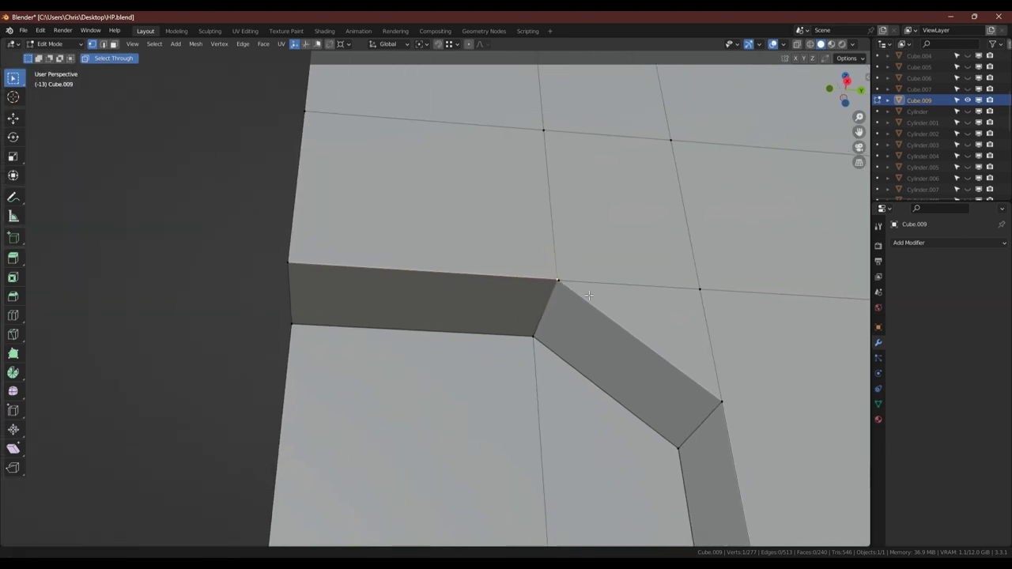
pyautogui.keyDown('shift'); pyautogui.click(554, 275); pyautogui.keyUp('shift')
pyautogui.press('m')
pyautogui.click(583, 267)
pyautogui.scroll(-2, 573, 325)
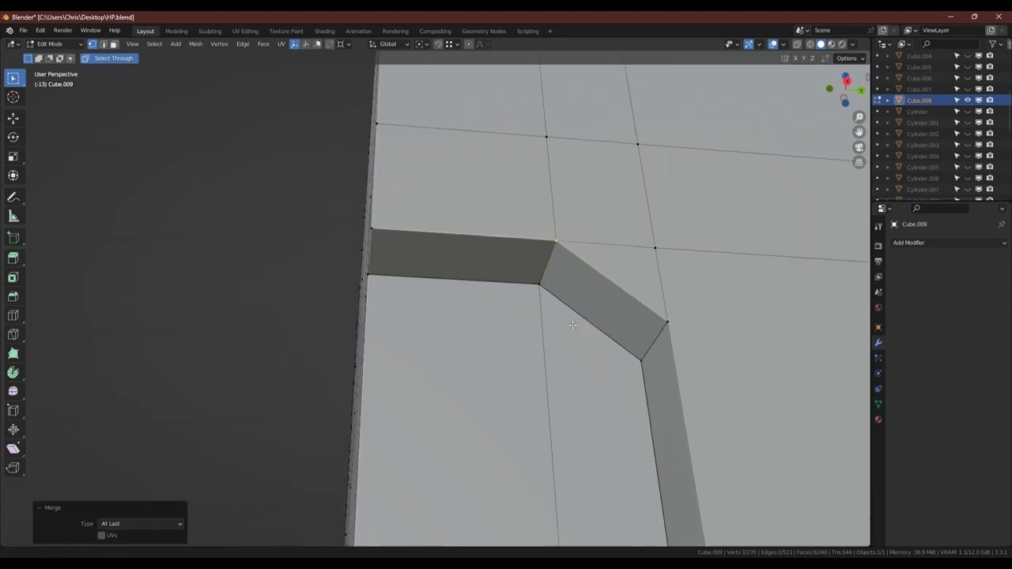
# Step: Check the vertices at the notch's lower outer corners for duplicates with a cancelled test move
pyautogui.keyDown('shift'); pyautogui.moveTo(572, 325); pyautogui.dragTo(557, 273, button='middle'); pyautogui.keyUp('shift')
pyautogui.keyDown('shift'); pyautogui.moveTo(519, 303); pyautogui.dragTo(501, 111, button='middle'); pyautogui.keyUp('shift')
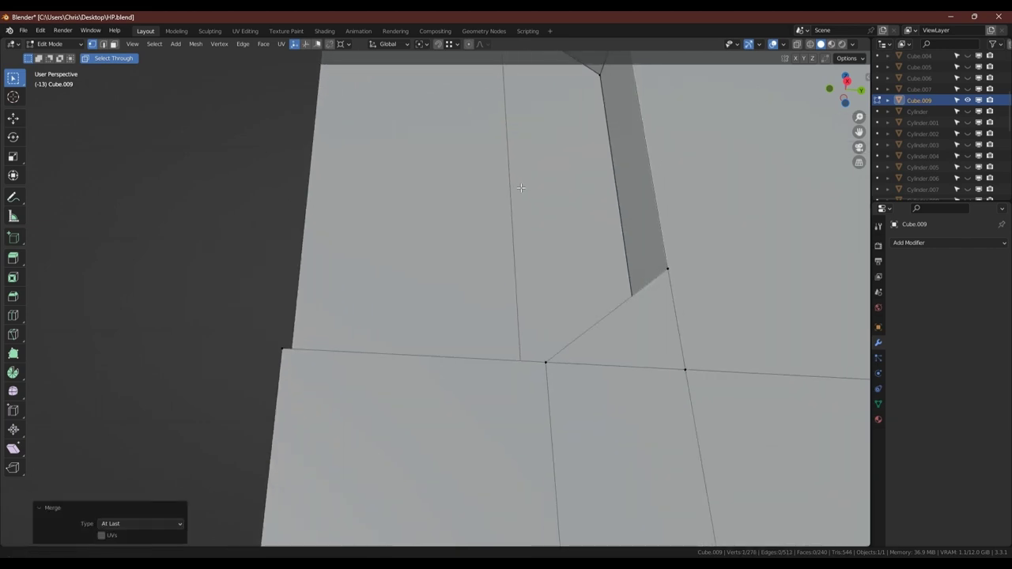
pyautogui.click(545, 363)
pyautogui.moveTo(581, 349); pyautogui.dragTo(524, 223, button='middle')
pyautogui.scroll(3, 549, 366)
pyautogui.press('g')
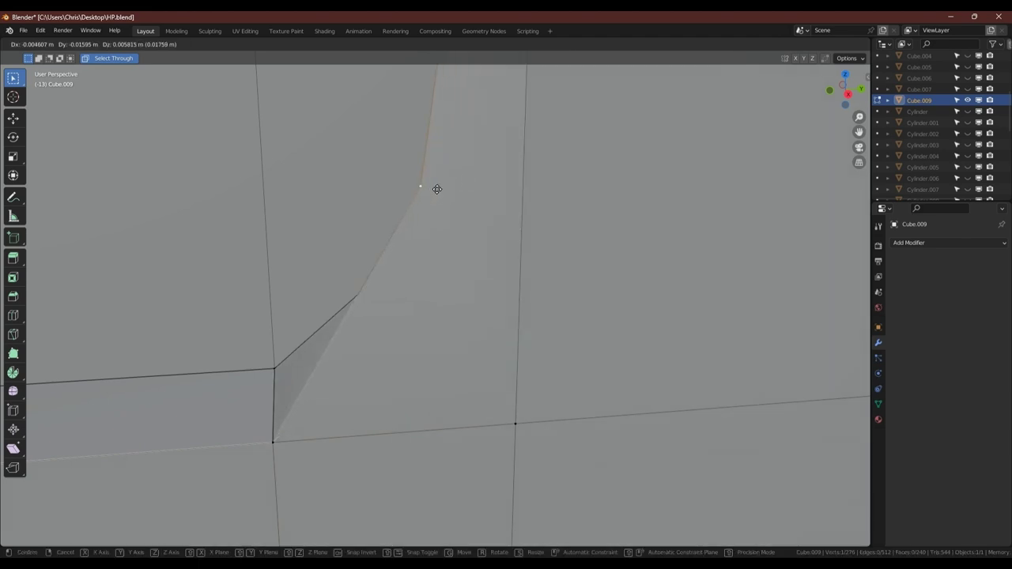
pyautogui.rightClick(464, 204)
pyautogui.scroll(-3, 464, 204)
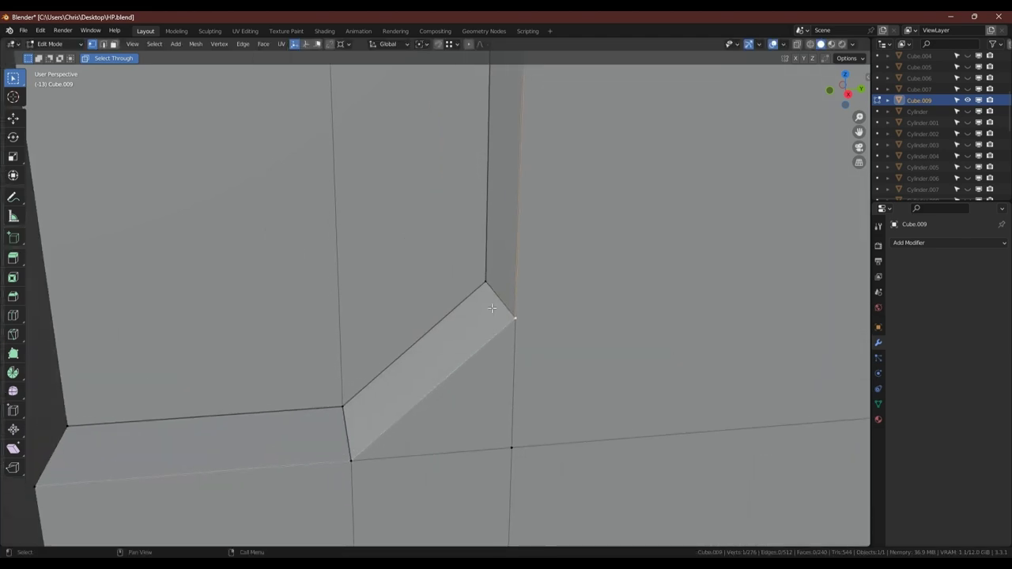
pyautogui.scroll(-3, 492, 305)
pyautogui.scroll(-2, 497, 301)
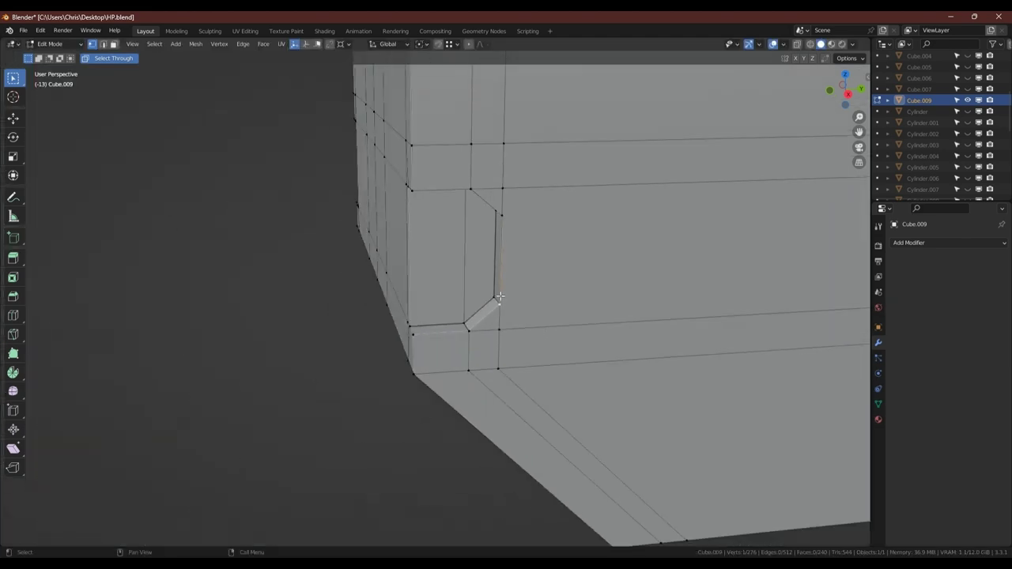
pyautogui.scroll(-2, 499, 295)
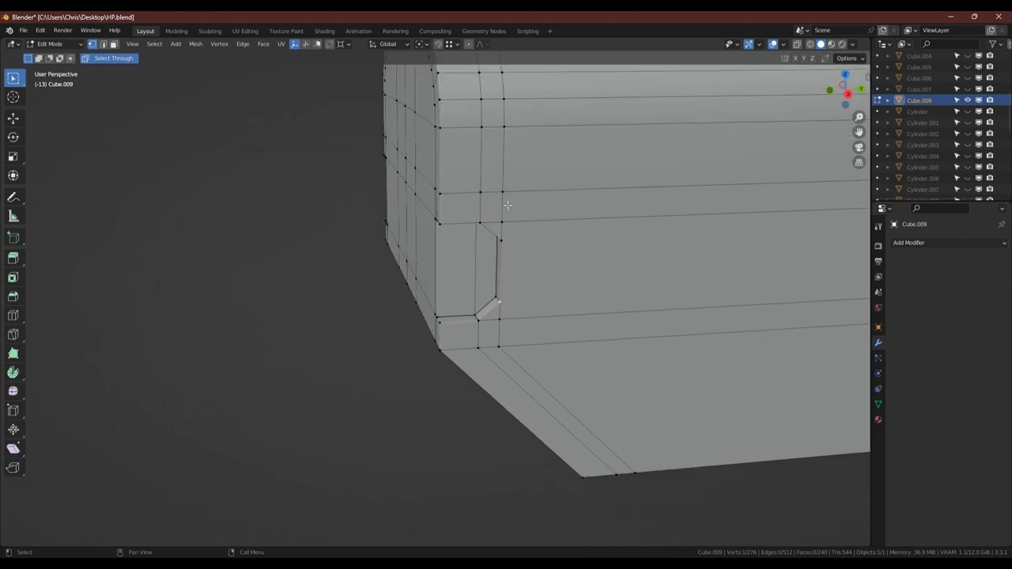
# Step: Move the vertical edge loop just behind the notch about 0.015 m along Y, away from the notch
pyautogui.press('2')
pyautogui.keyDown('alt'); pyautogui.click(500, 169); pyautogui.keyUp('alt')
pyautogui.press('g')
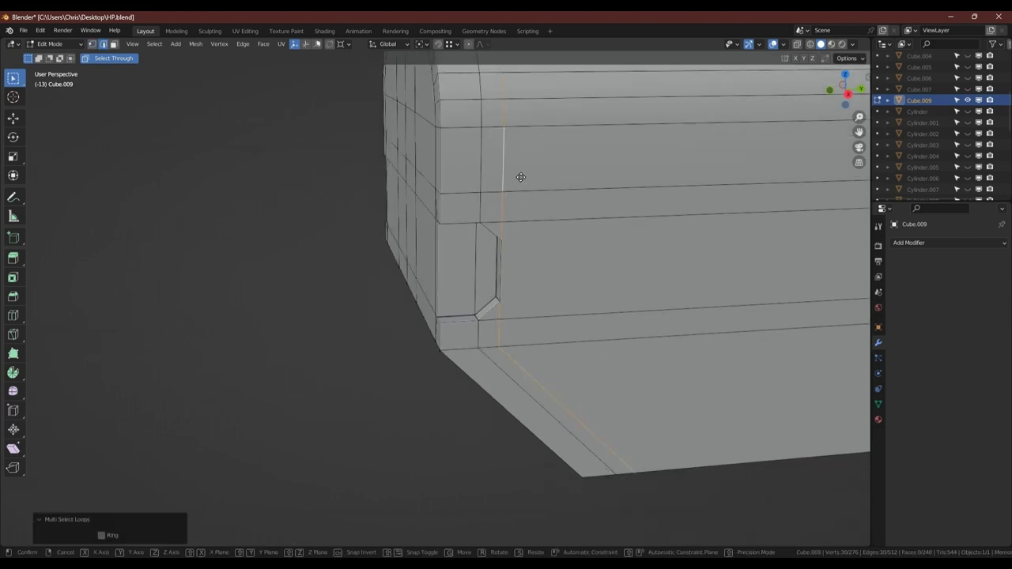
pyautogui.press('y')
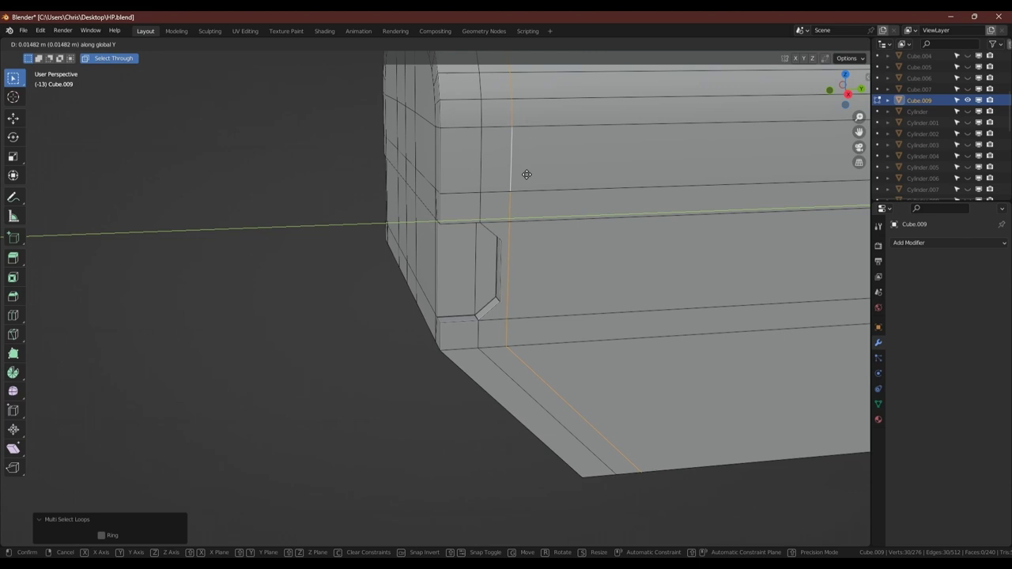
pyautogui.click(527, 174)
# Step: Connect the notch's two rear corner vertices to the nearest upper and lower vertices on the shifted edge loop
pyautogui.scroll(-2, 498, 261)
pyautogui.scroll(3, 493, 274)
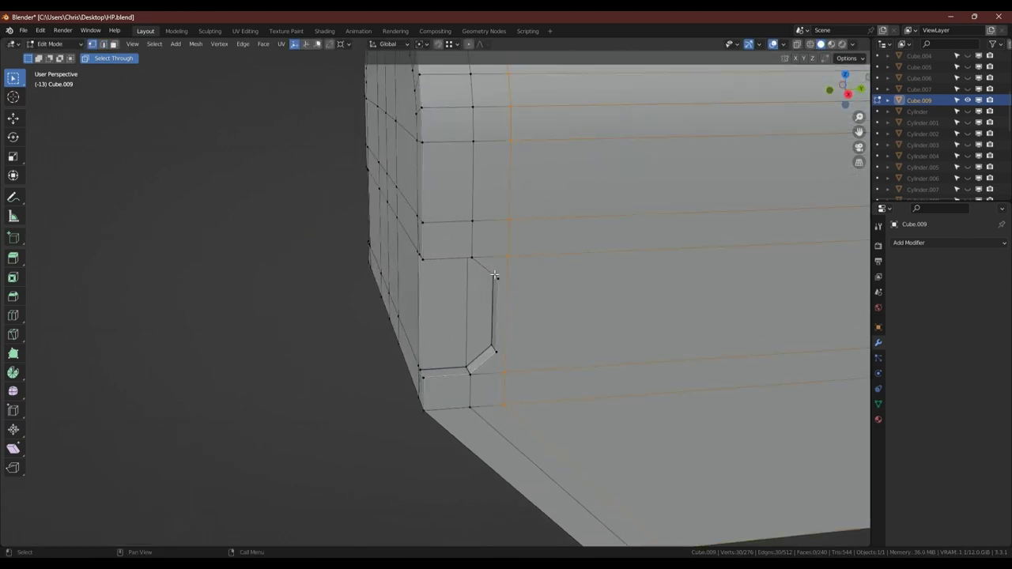
pyautogui.keyDown('alt'); pyautogui.click(503, 256); pyautogui.keyUp('alt')
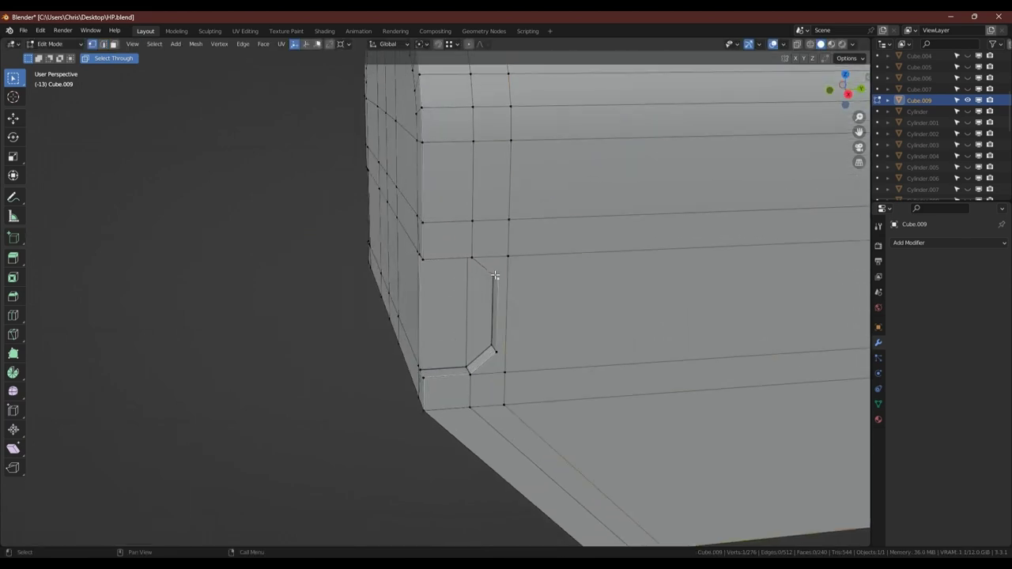
pyautogui.keyDown('alt'); pyautogui.click(505, 369); pyautogui.keyUp('alt')
pyautogui.scroll(-2, 536, 291)
# Step: Check the notch's upper outer and inner corner vertices for duplicates with cancelled test moves
pyautogui.moveTo(536, 291); pyautogui.dragTo(553, 256, button='middle')
pyautogui.scroll(7, 491, 265)
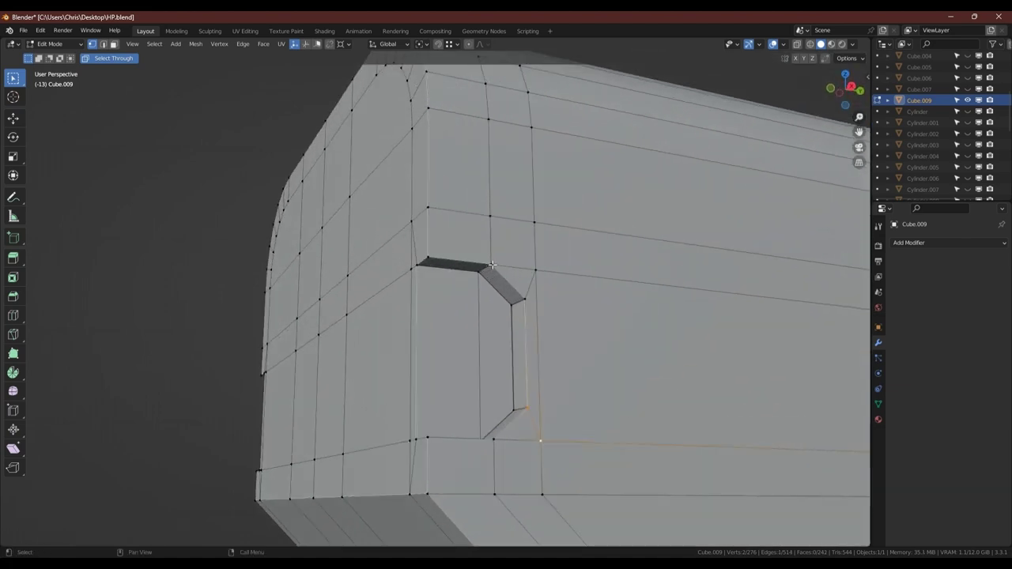
pyautogui.press('g')
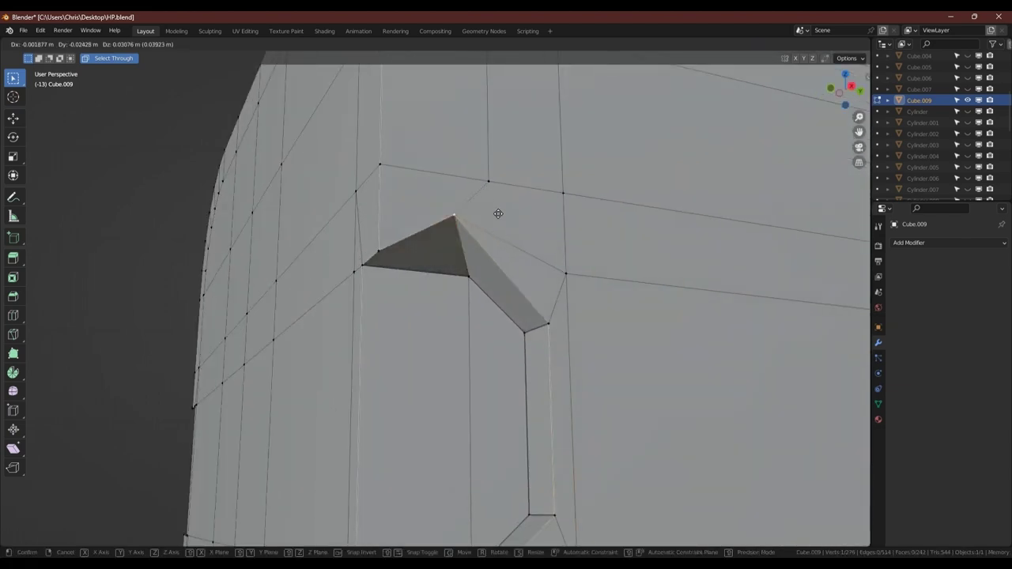
pyautogui.press('Escape')
pyautogui.click(468, 276)
pyautogui.press('g')
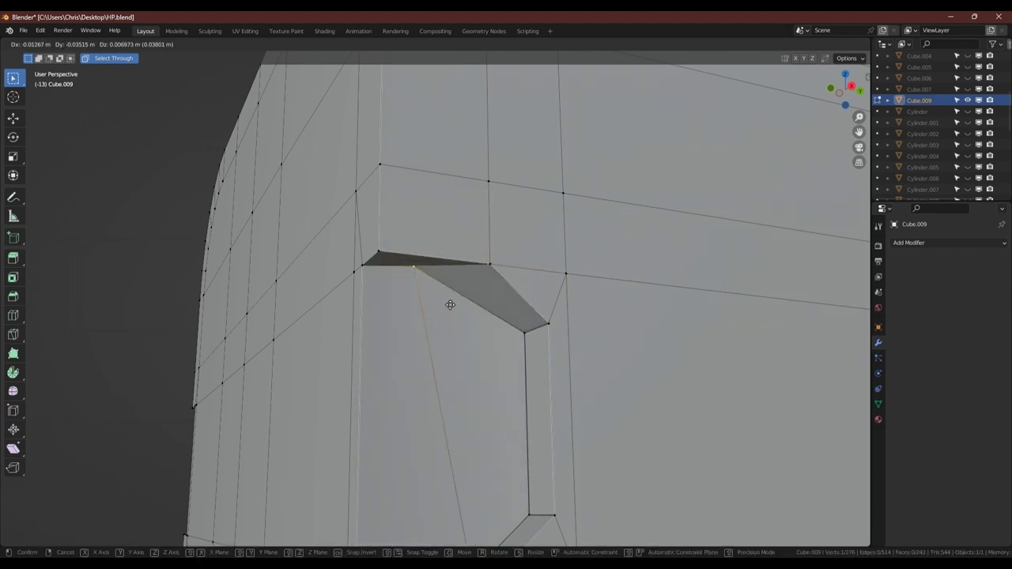
pyautogui.press('Escape')
pyautogui.scroll(-3, 369, 271)
pyautogui.moveTo(368, 271); pyautogui.dragTo(415, 305, button='middle')
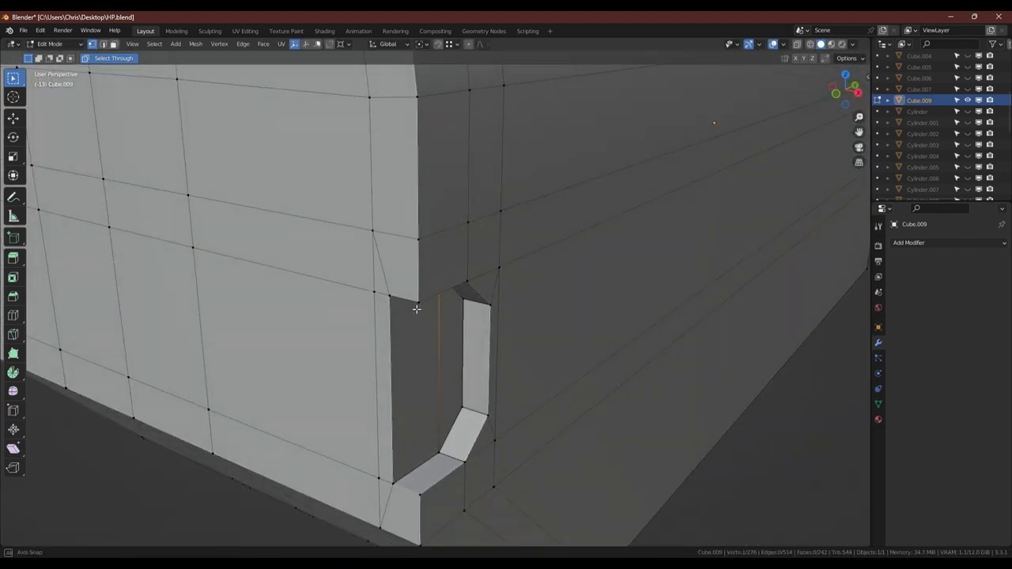
# Step: Check the notch's lower inner vertices for duplicates with cancelled test moves, and look over the whole notch
pyautogui.scroll(-3, 416, 304)
pyautogui.scroll(3, 390, 433)
pyautogui.scroll(4, 391, 432)
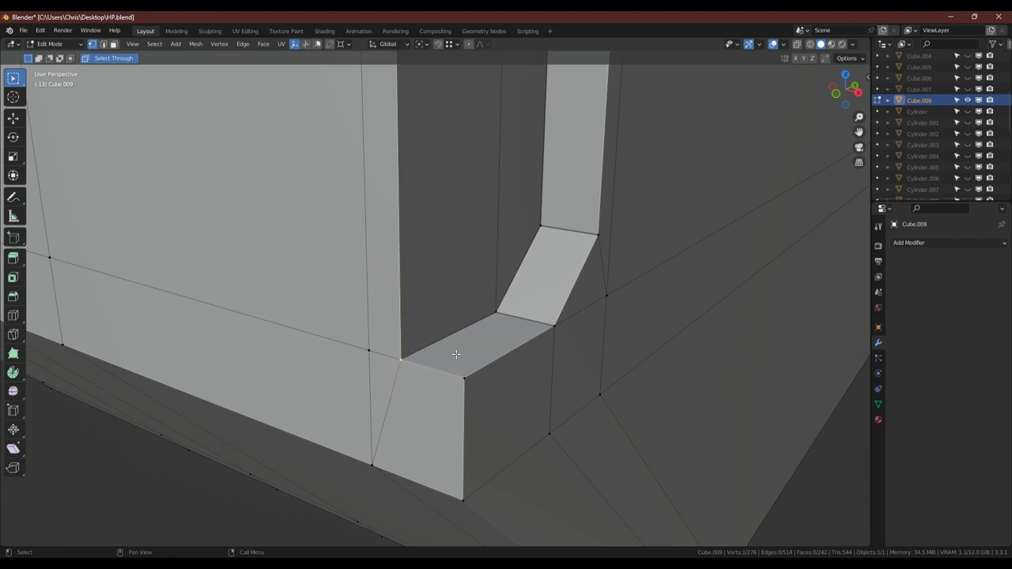
pyautogui.press('g')
pyautogui.rightClick(438, 316)
pyautogui.click(490, 309)
pyautogui.press('g')
pyautogui.rightClick(427, 305)
pyautogui.keyDown('shift'); pyautogui.moveTo(423, 305); pyautogui.dragTo(464, 422, button='middle'); pyautogui.keyUp('shift')
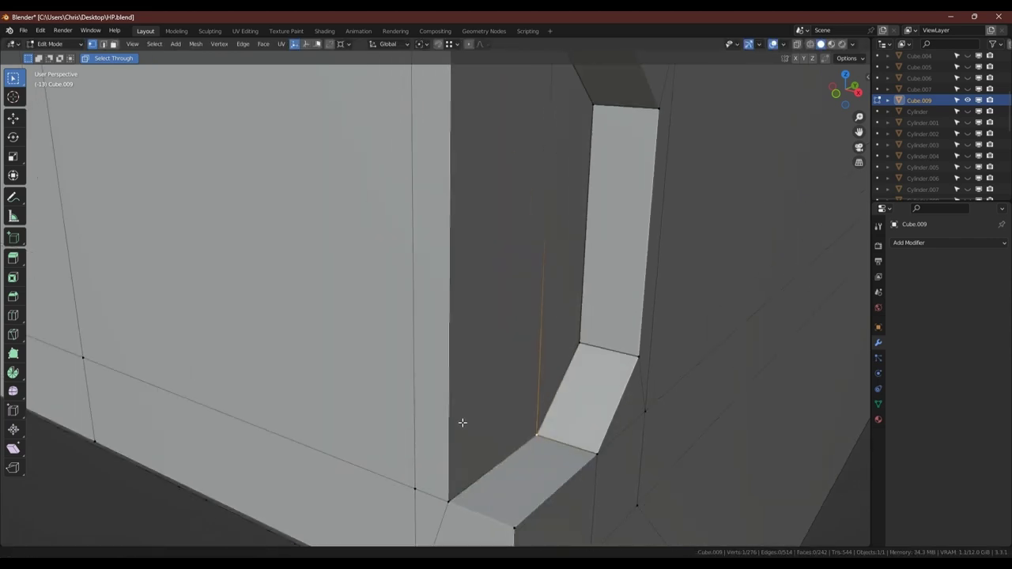
pyautogui.scroll(-3, 465, 417)
pyautogui.moveTo(467, 370); pyautogui.dragTo(447, 301, button='middle')
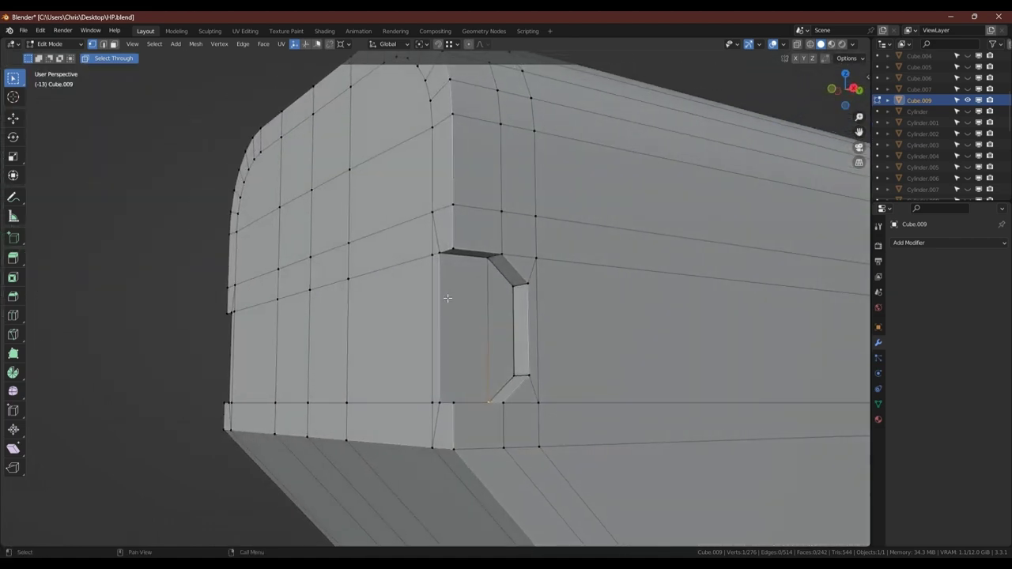
# Step: Mirror the cleaned housing on the X axis with X bisect, and apply the Mirror modifier
pyautogui.press('Tab')
pyautogui.press('q')
pyautogui.click(447, 302)
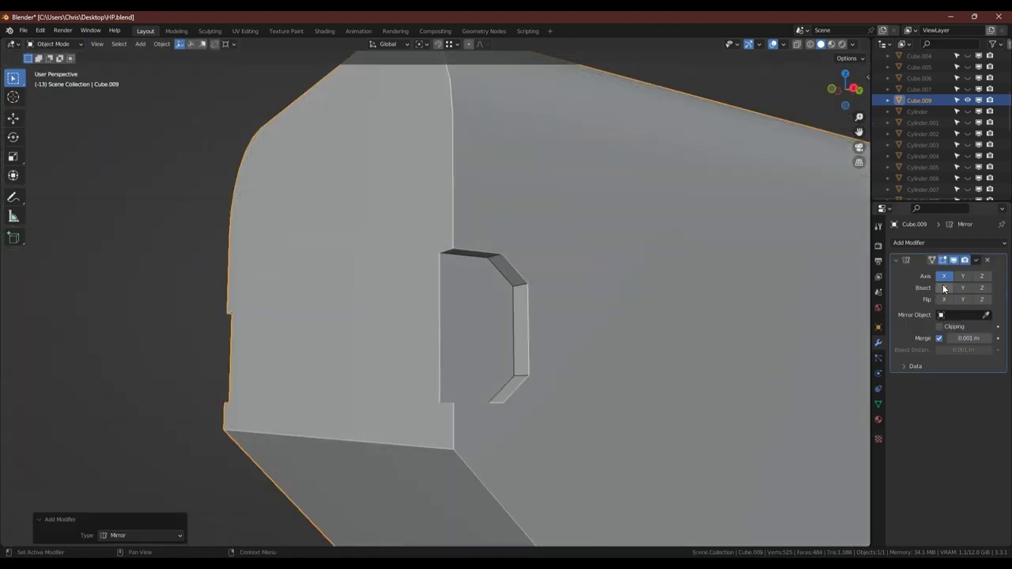
pyautogui.hotkey('ctrl', 'a')
pyautogui.press('Tab')
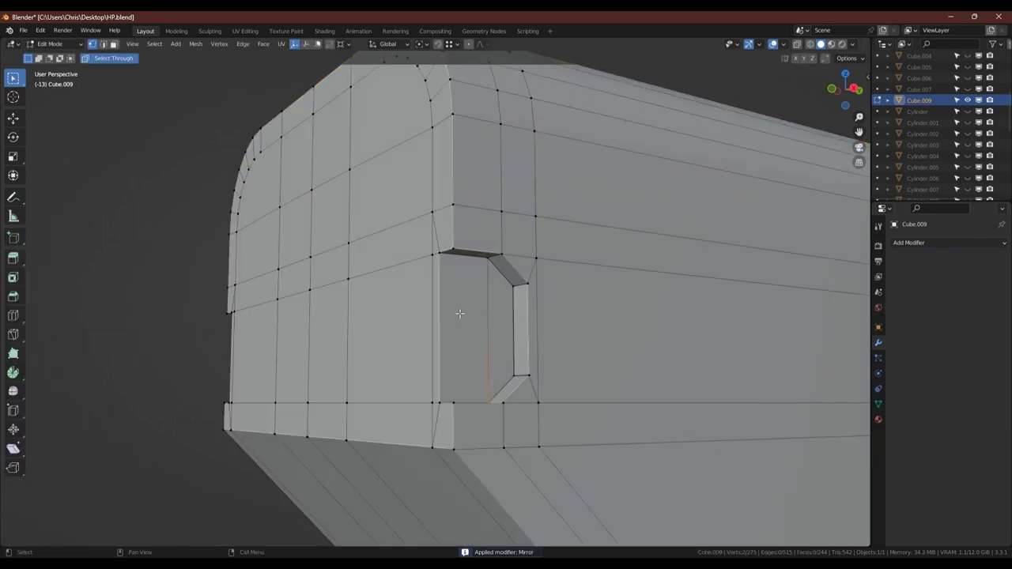
pyautogui.press('Tab')
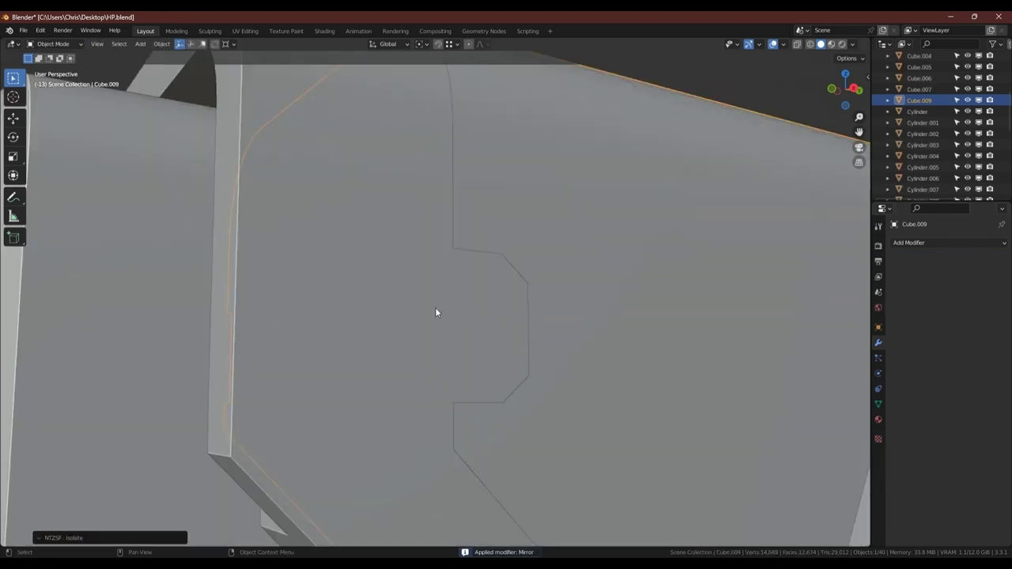
# Step: Isolate the collar in Edit Mode and test-move the tab's upper inner corner vertex to check for a duplicate
pyautogui.click(310, 301)
pyautogui.scroll(-2, 315, 303)
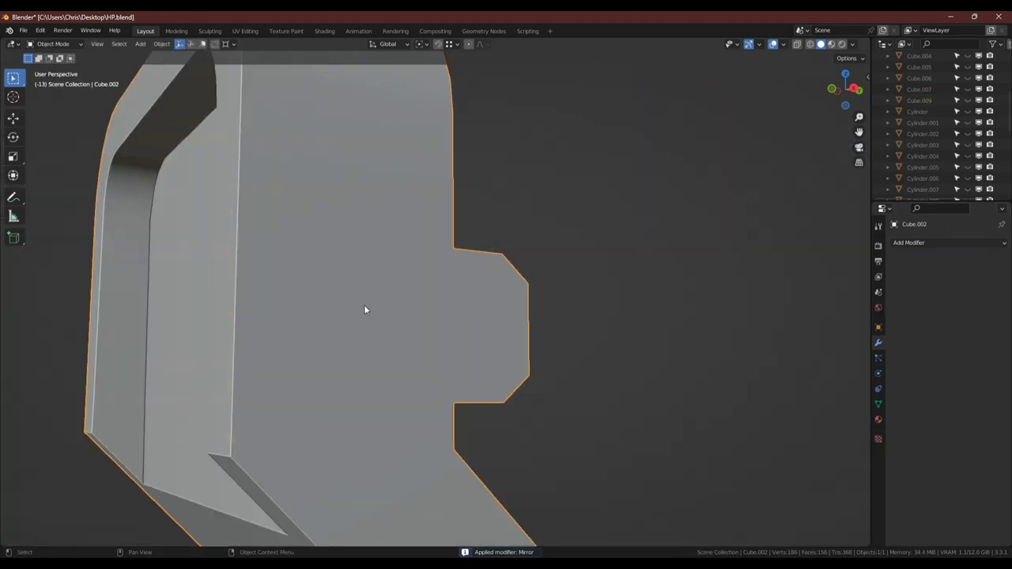
pyautogui.press('Tab')
pyautogui.moveTo(390, 331); pyautogui.dragTo(368, 298, button='middle')
pyautogui.scroll(6, 348, 288)
pyautogui.scroll(2, 317, 229)
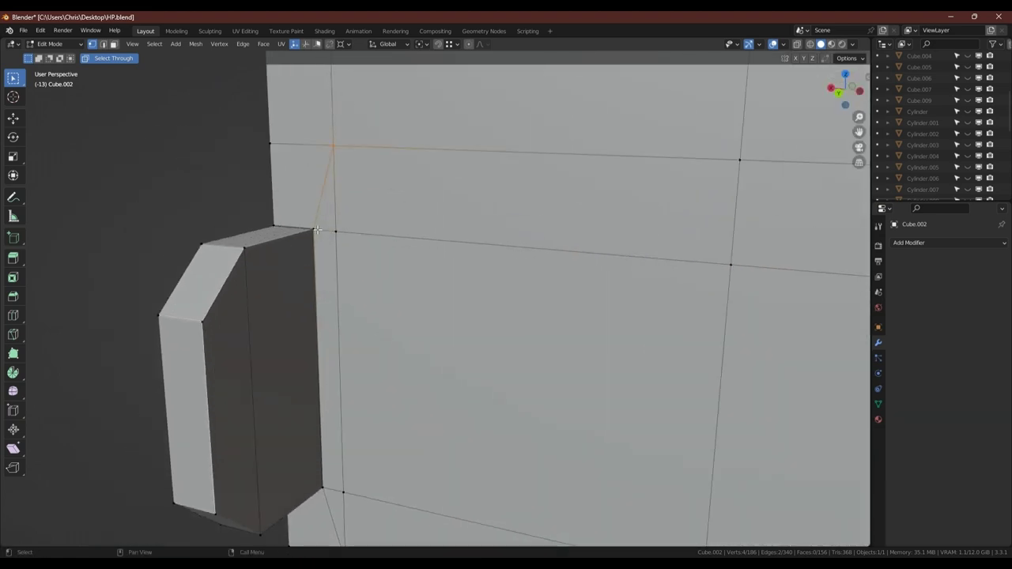
pyautogui.press('g')
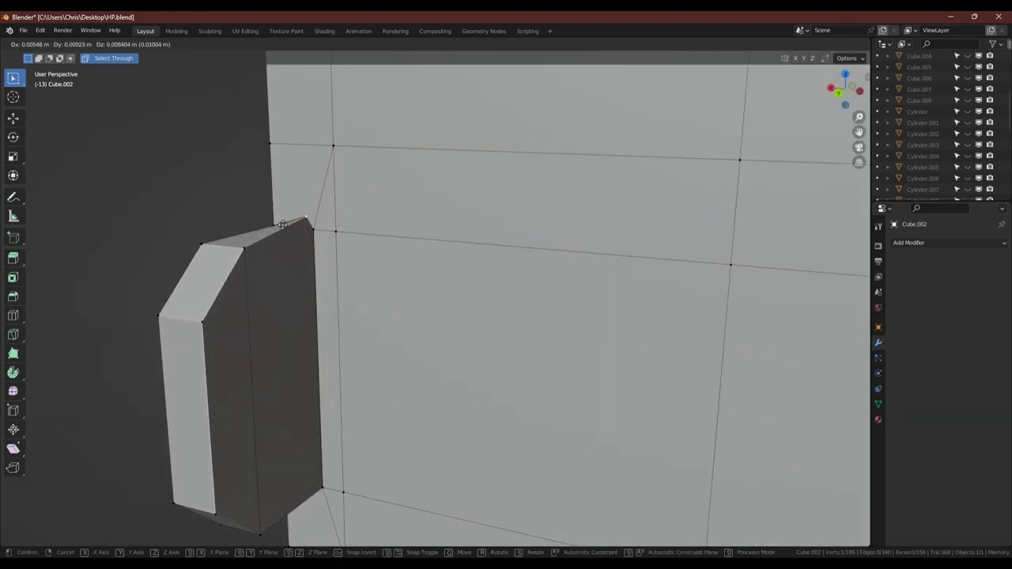
pyautogui.rightClick(278, 220)
# Step: Merge the two near-coincident vertices at the collar tab's upper inner corner with Merge At Last
pyautogui.scroll(5, 307, 226)
pyautogui.scroll(4, 317, 225)
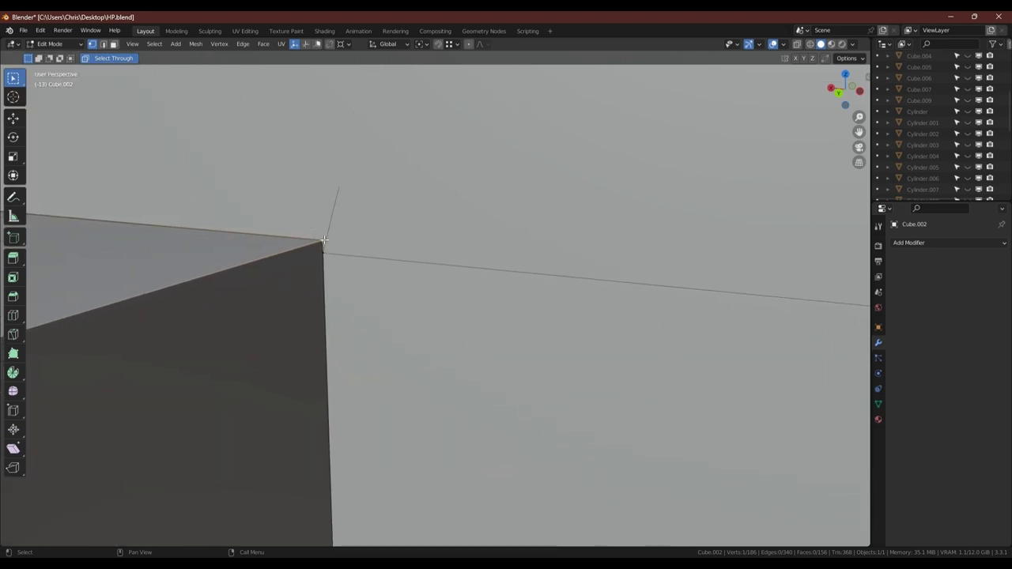
pyautogui.scroll(-1, 335, 241)
pyautogui.keyDown('shift'); pyautogui.click(326, 247); pyautogui.keyUp('shift')
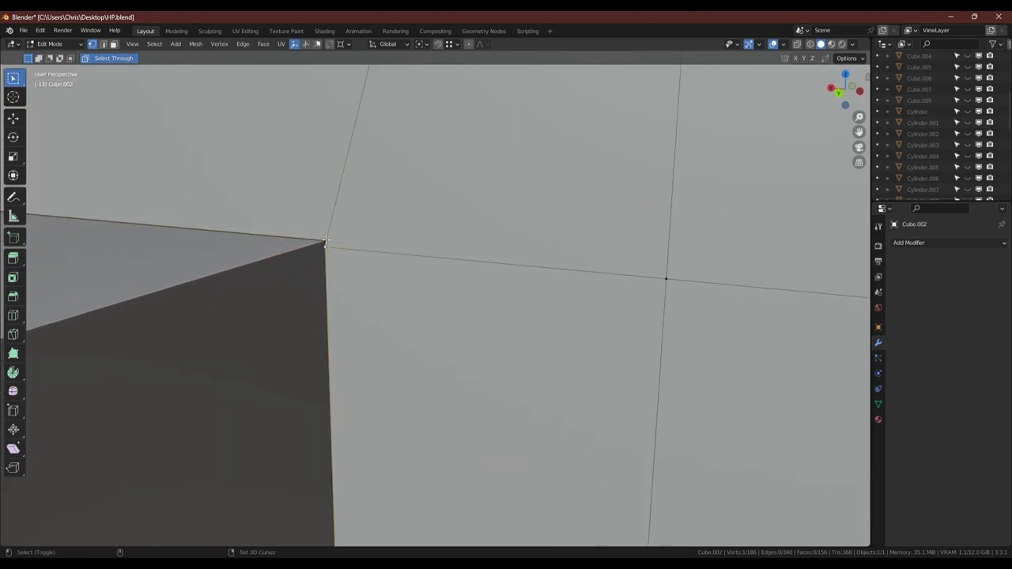
pyautogui.press('m')
pyautogui.click(329, 239)
pyautogui.scroll(5, 364, 194)
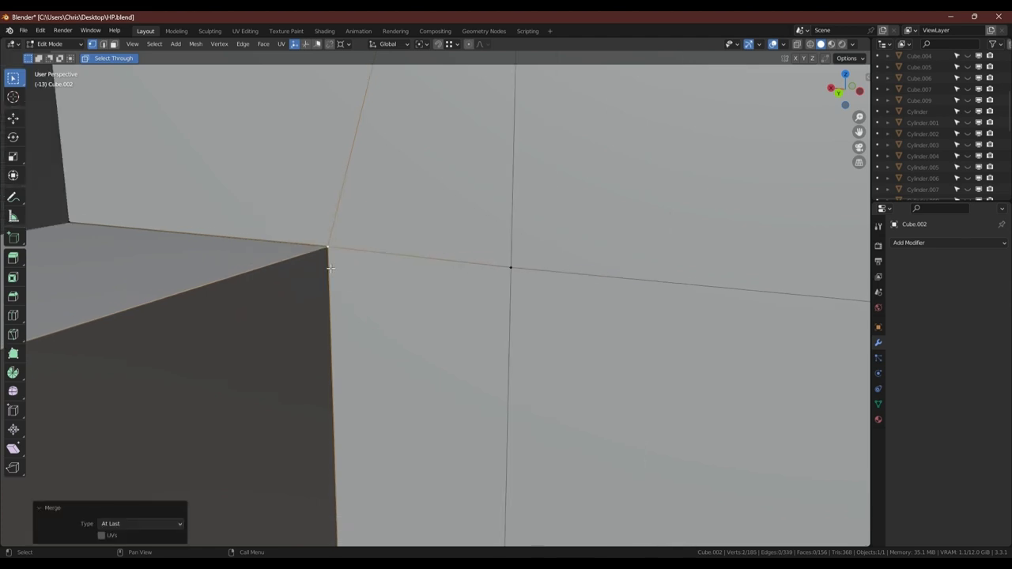
# Step: Mirror the cleaned collar on the X axis with X bisect, and apply the Mirror modifier
pyautogui.scroll(-4, 364, 194)
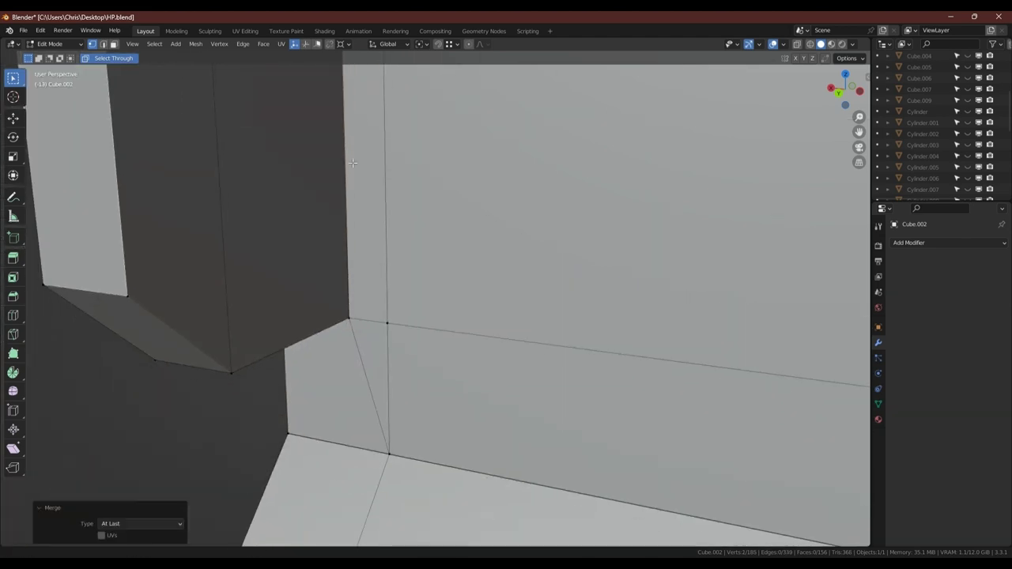
pyautogui.moveTo(359, 316); pyautogui.dragTo(382, 295, button='middle')
pyautogui.scroll(-10, 383, 296)
pyautogui.keyDown('alt'); pyautogui.moveTo(368, 241); pyautogui.dragTo(363, 343, button='middle'); pyautogui.keyUp('alt')
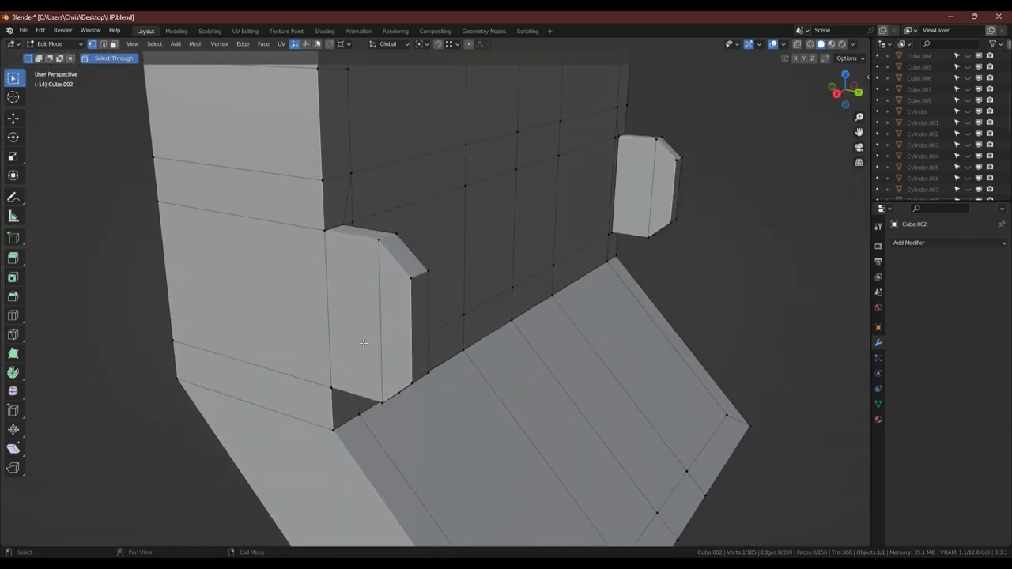
pyautogui.press('Tab')
pyautogui.press('q')
pyautogui.click(429, 274)
pyautogui.click(944, 290)
pyautogui.hotkey('ctrl', 'a')
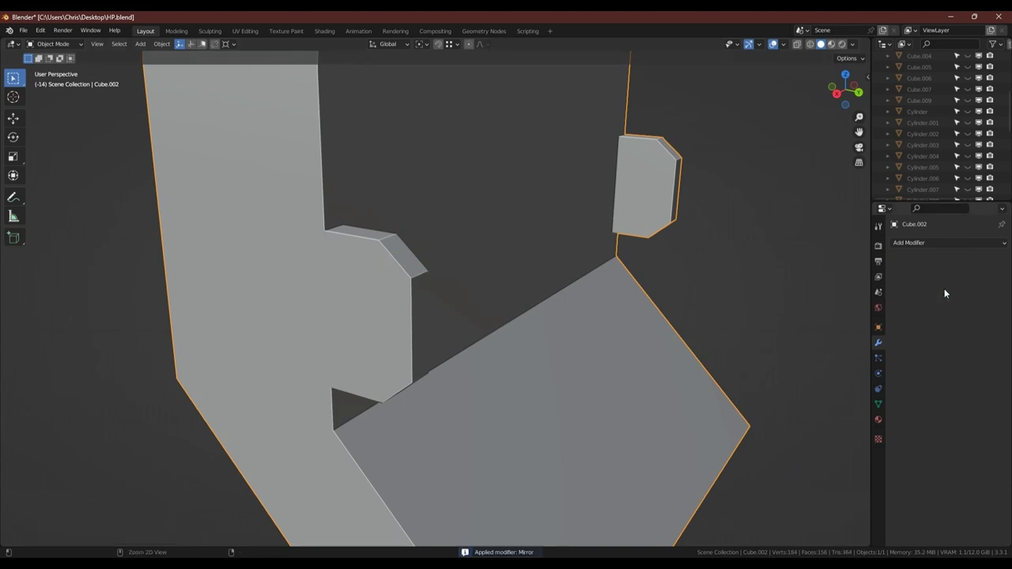
# Step: Check the mirrored collar tabs from both sides and bring the rest of the turret back into view
pyautogui.scroll(-2, 649, 293)
pyautogui.scroll(3, 479, 247)
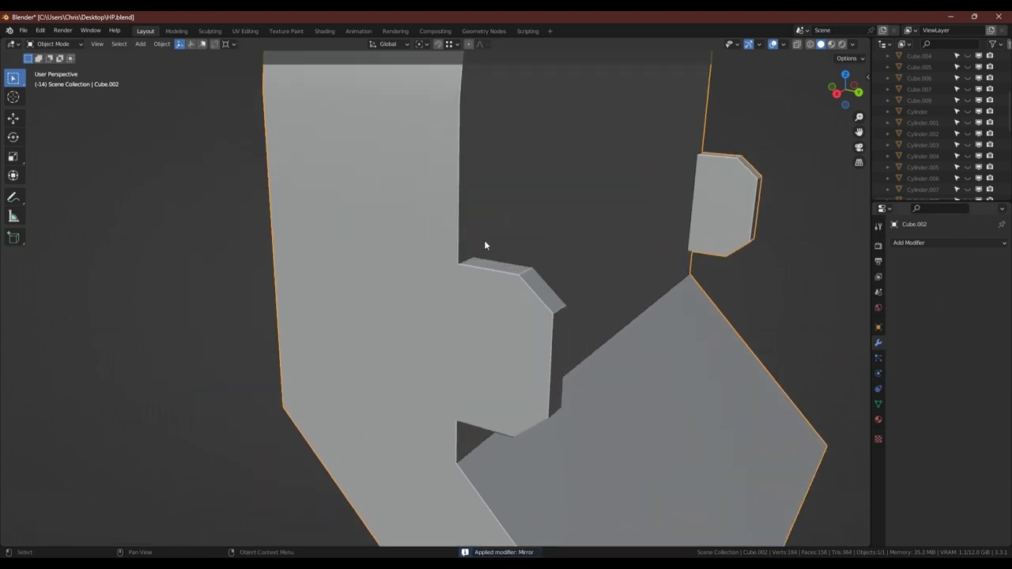
pyautogui.scroll(-5, 482, 244)
pyautogui.moveTo(478, 246); pyautogui.dragTo(603, 208, button='middle')
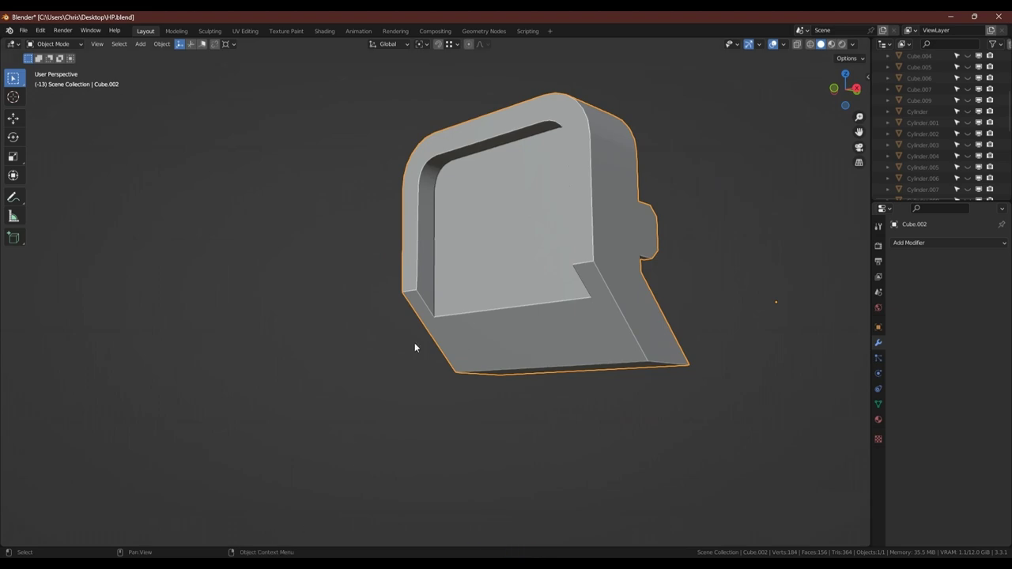
pyautogui.press('/')
pyautogui.scroll(-3, 414, 342)
pyautogui.keyDown('shift'); pyautogui.moveTo(446, 350); pyautogui.dragTo(321, 305, button='middle'); pyautogui.keyUp('shift')
pyautogui.moveTo(321, 305); pyautogui.dragTo(349, 331, button='middle')
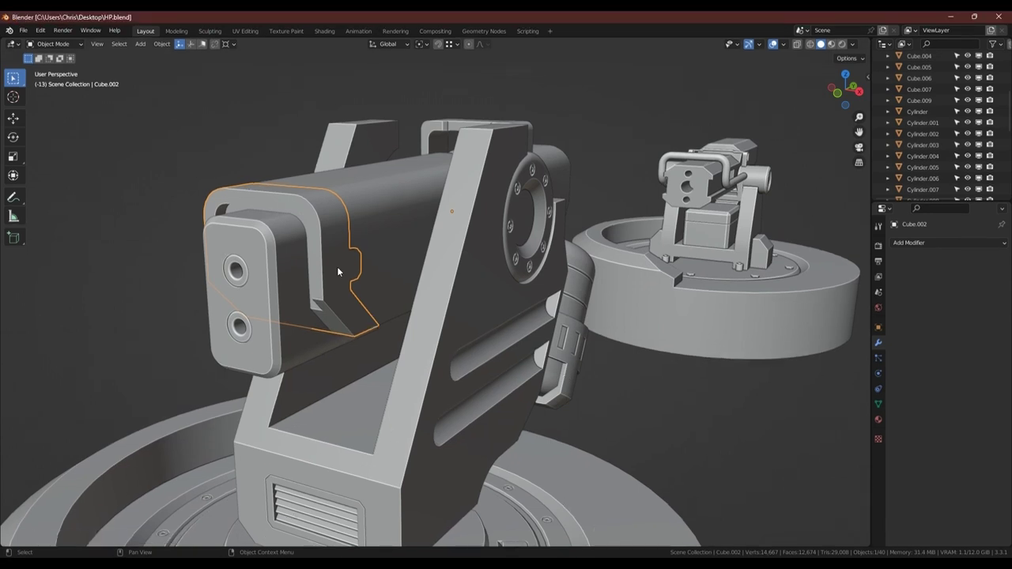
# Step: Add a centred loop cut through the collar's side tab and bevel it 0.0365 m wide into a horizontal band
pyautogui.press('Tab')
pyautogui.scroll(5, 343, 264)
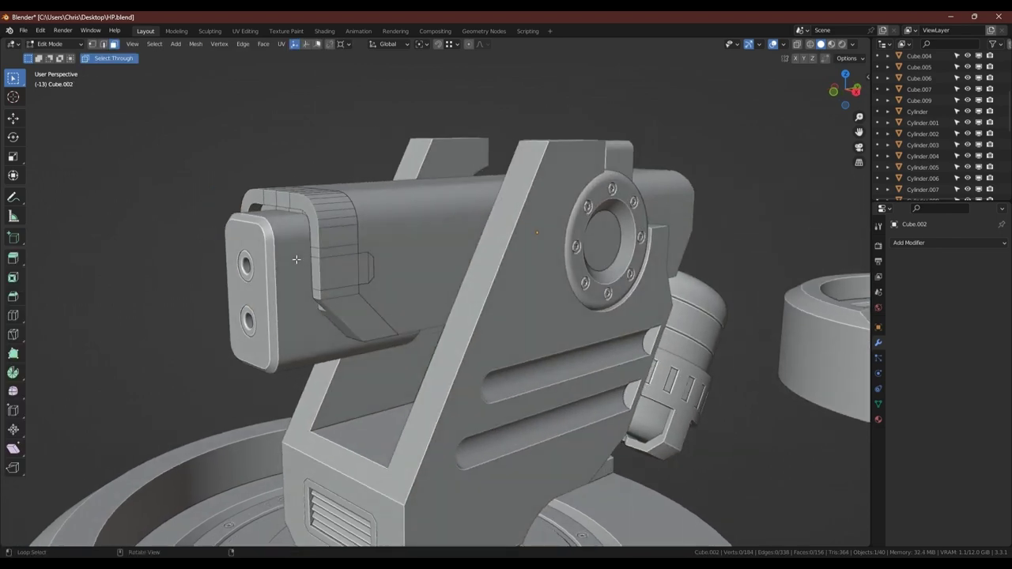
pyautogui.scroll(2, 350, 258)
pyautogui.hotkey('ctrl', 'r')
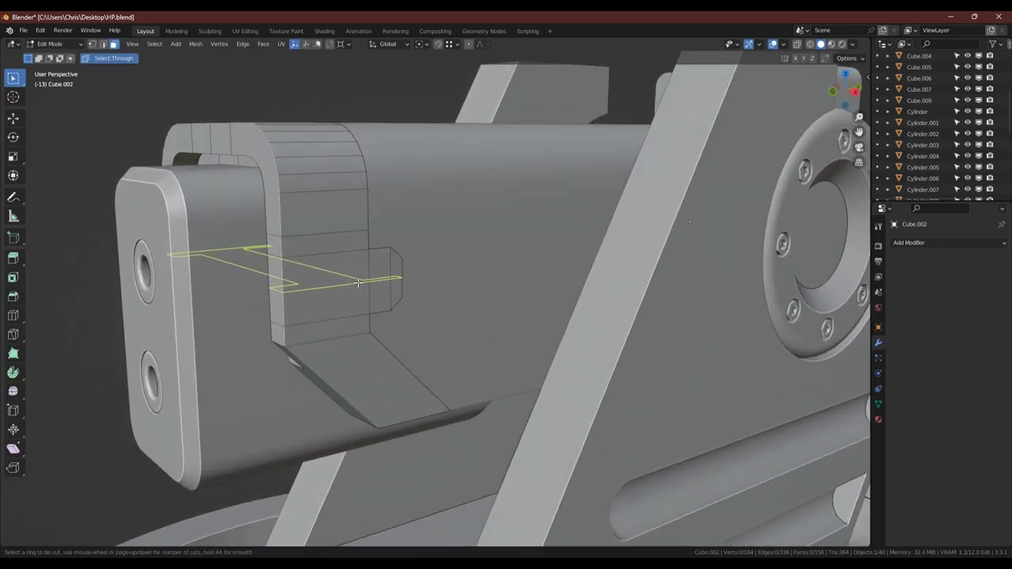
pyautogui.click(358, 282)
pyautogui.rightClick(358, 282)
pyautogui.scroll(3, 358, 282)
pyautogui.hotkey('ctrl', 'b')
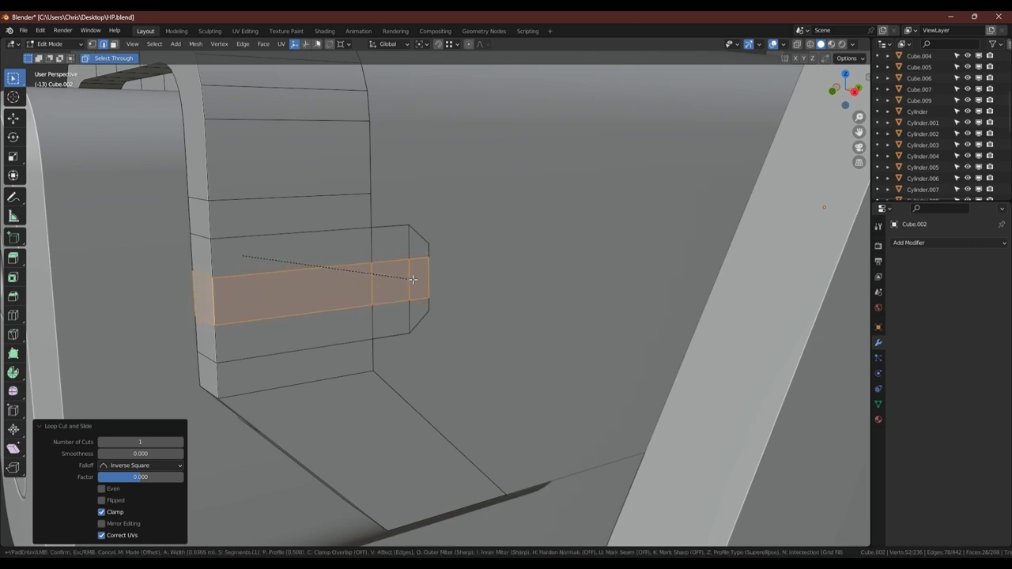
pyautogui.click(412, 279)
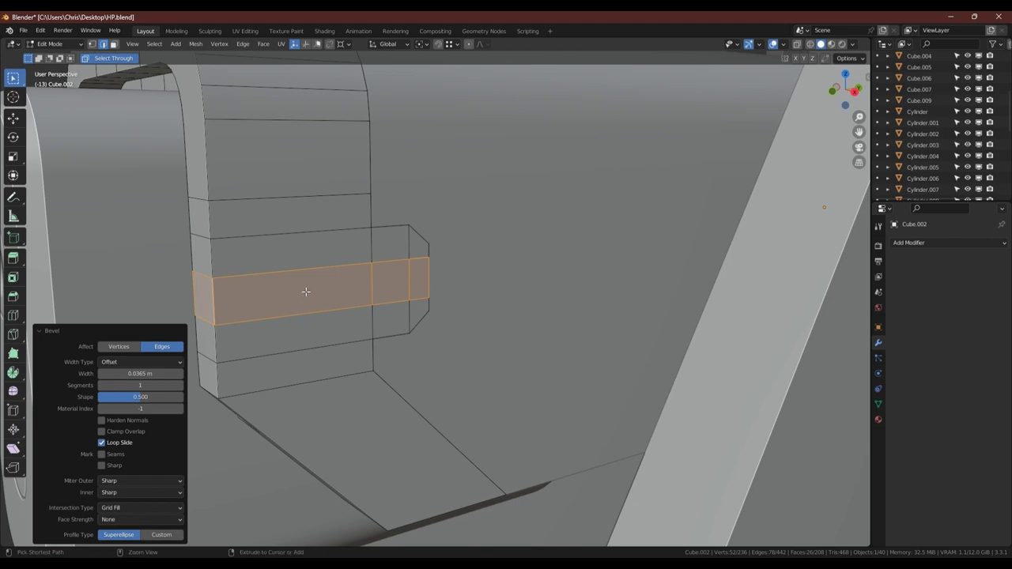
# Step: Add a vertical loop cut around the collar and slide it close to the collar's front edge
pyautogui.hotkey('ctrl', 'r')
pyautogui.click(251, 276)
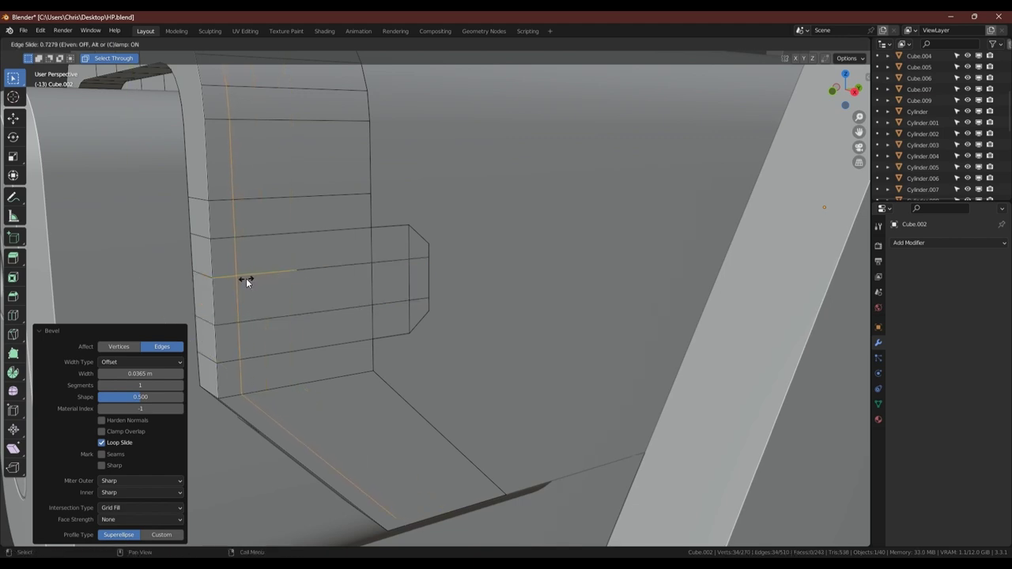
pyautogui.click(246, 278)
# Step: Inset the two band faces running into the tab with thickness 0.01293 m and depth -0.018 m
pyautogui.click(323, 290)
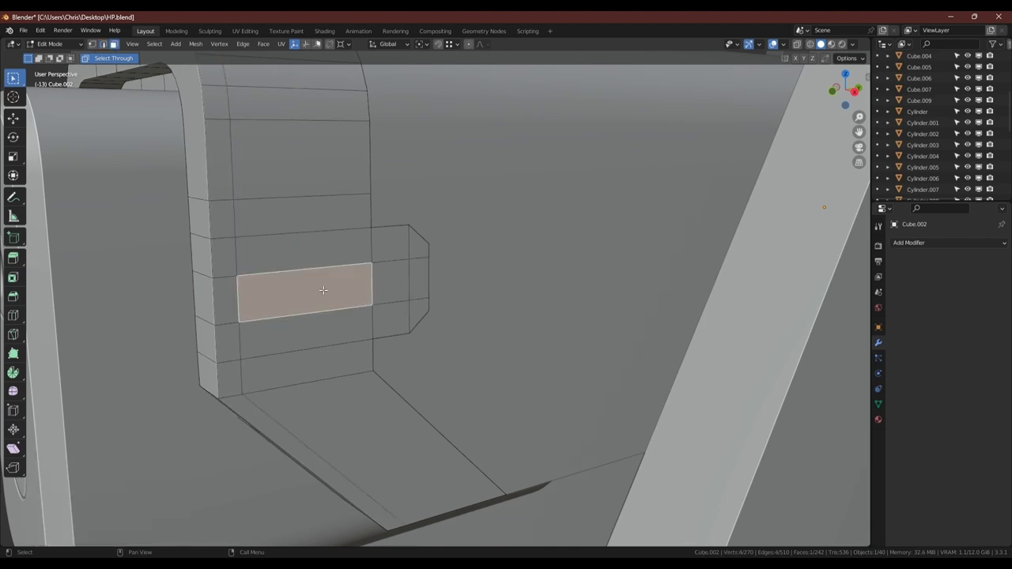
pyautogui.keyDown('shift'); pyautogui.click(383, 290); pyautogui.keyUp('shift')
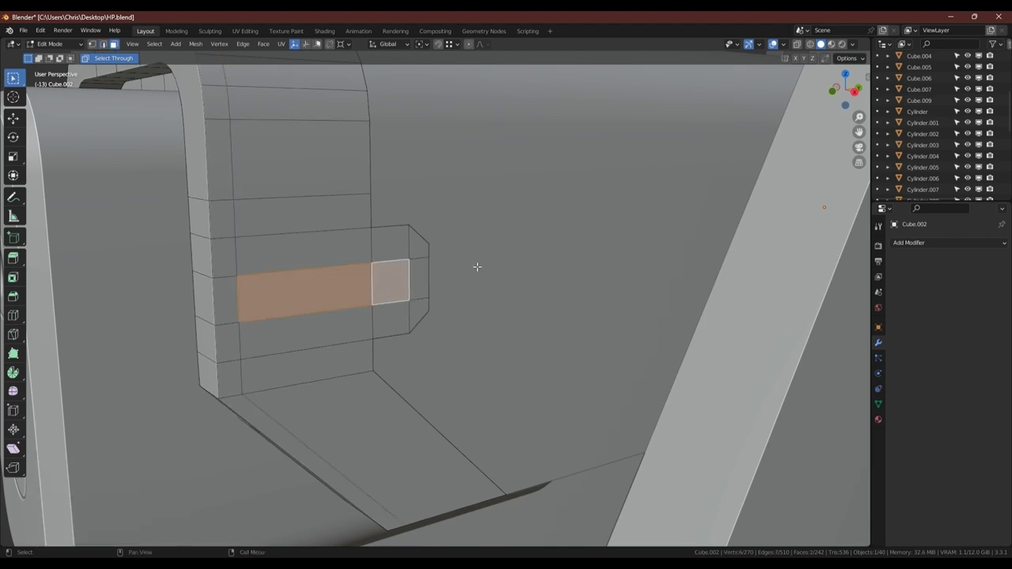
pyautogui.press('i')
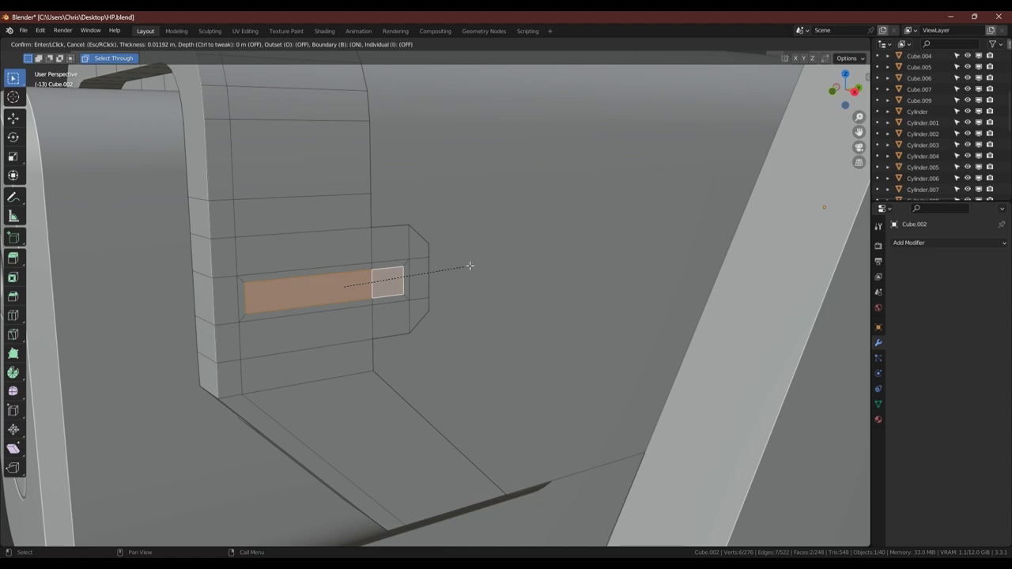
pyautogui.click(469, 266)
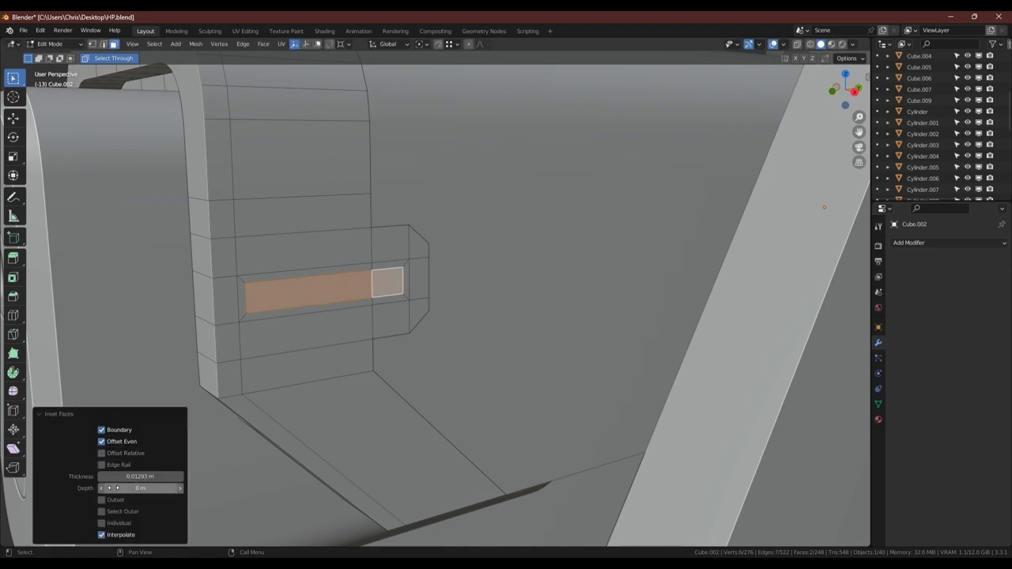
pyautogui.moveTo(132, 490); pyautogui.dragTo(121, 485)
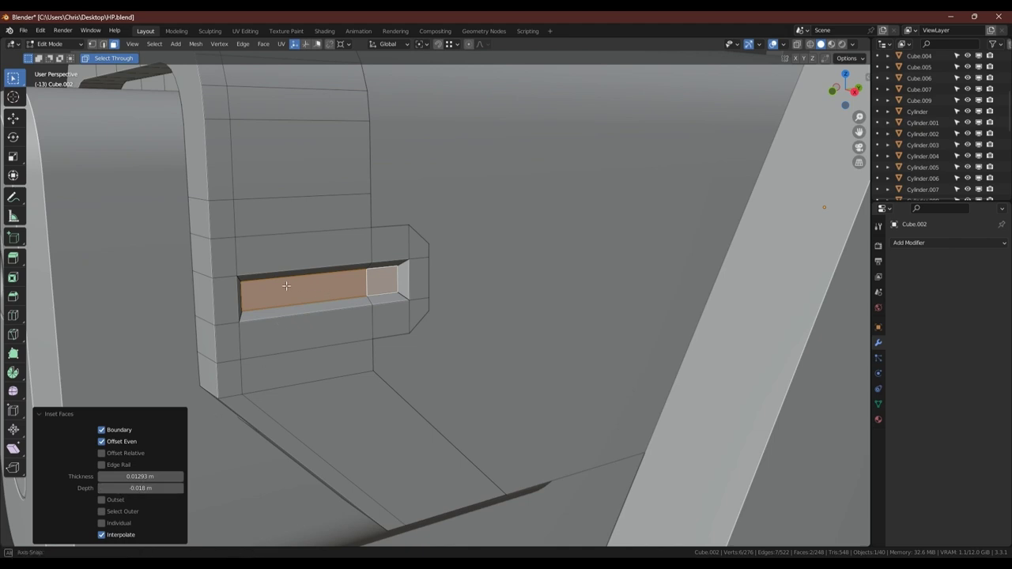
# Step: Dissolve the recess's front inner edge and the edge crossing its floor, tapering the slot toward the collar's front
pyautogui.moveTo(286, 285); pyautogui.dragTo(237, 286, button='middle')
pyautogui.press('2')
pyautogui.click(238, 285)
pyautogui.hotkey('ctrl', 'x')
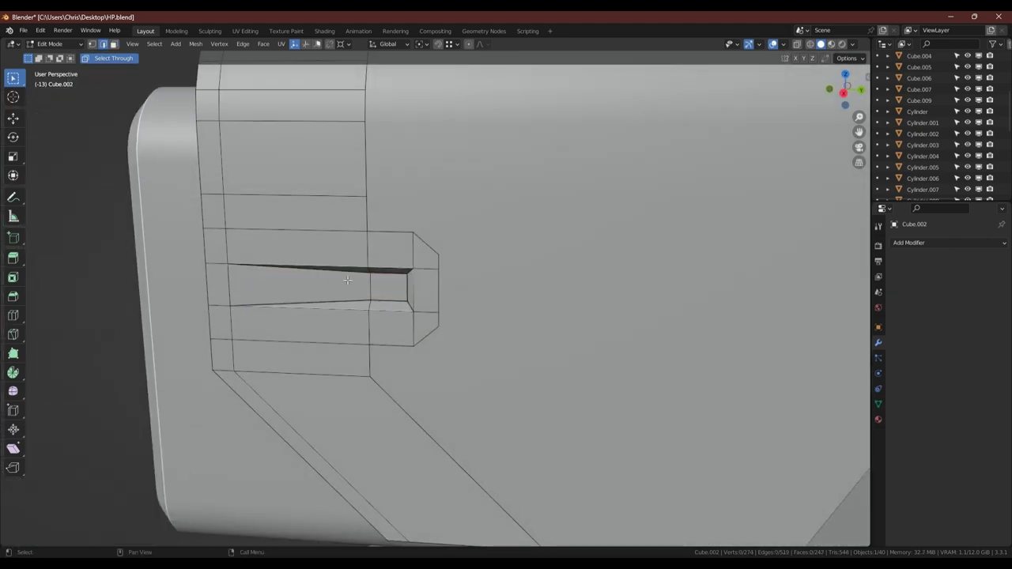
pyautogui.scroll(2, 369, 276)
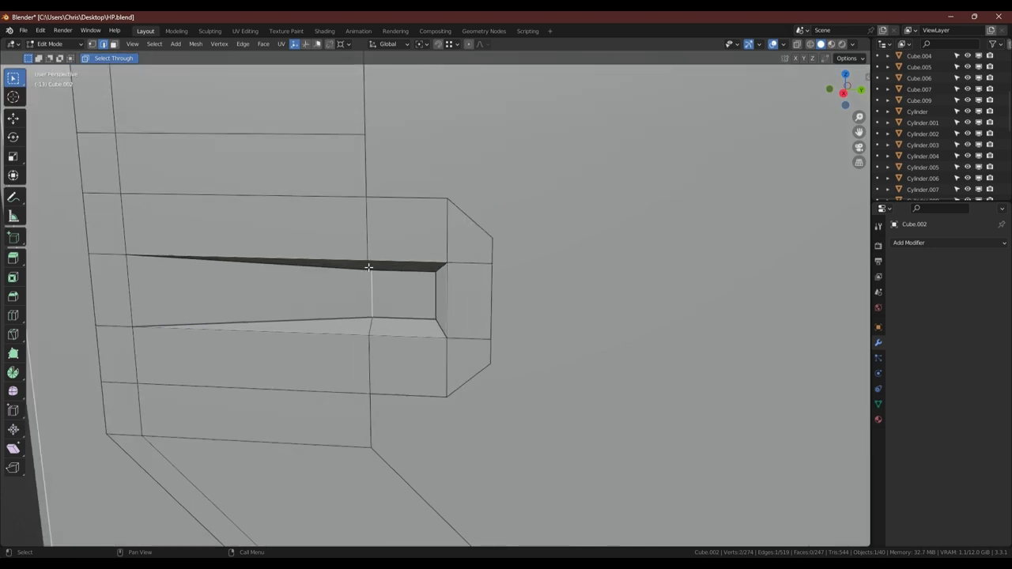
pyautogui.hotkey('ctrl', 'x')
pyautogui.press('1')
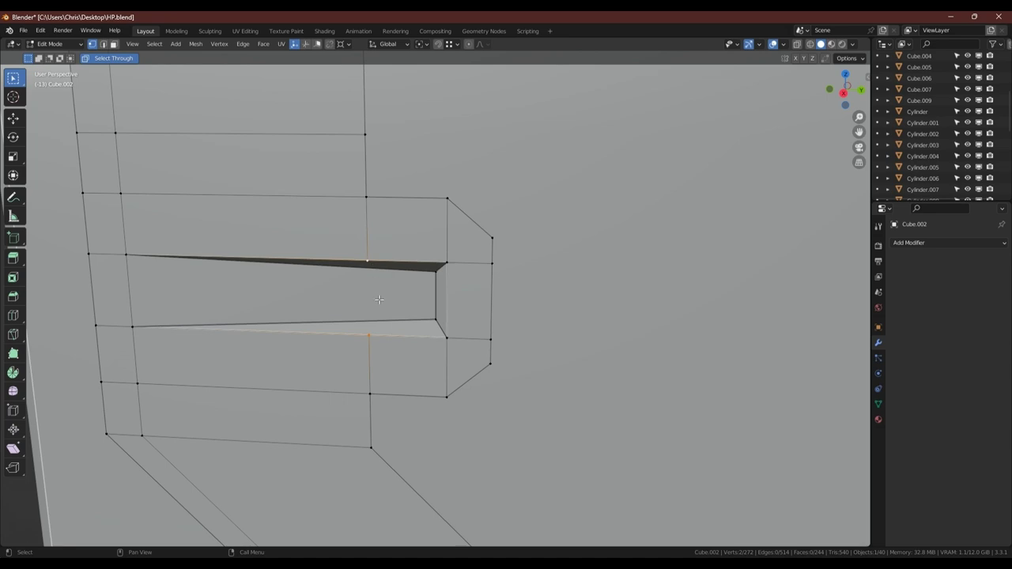
pyautogui.press('Tab')
pyautogui.scroll(-5, 358, 299)
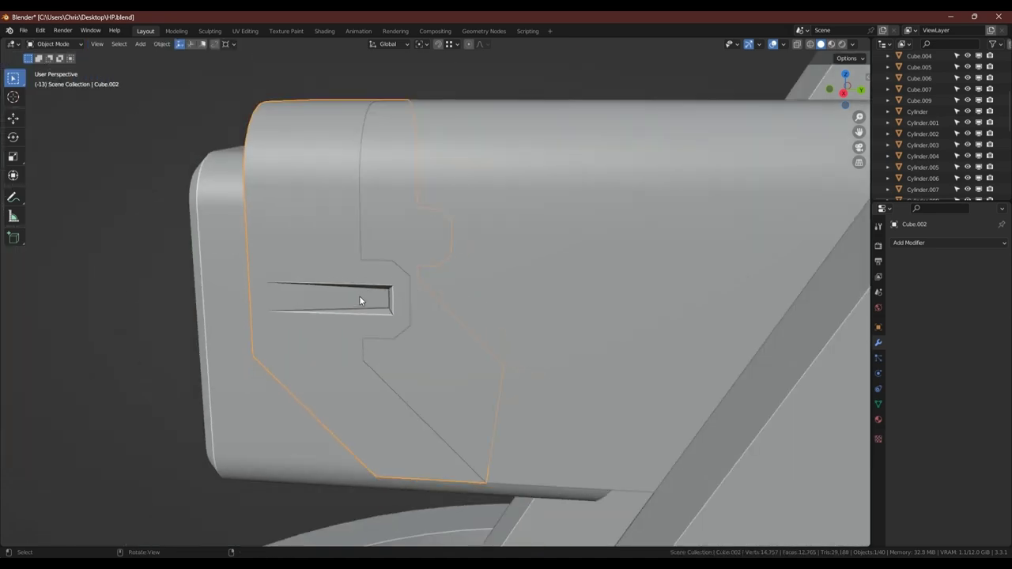
# Step: Mirror the slotted collar on the X axis with X bisect, and apply the Mirror modifier
pyautogui.scroll(-2, 359, 300)
pyautogui.moveTo(358, 301); pyautogui.dragTo(421, 286, button='middle')
pyautogui.scroll(-1, 338, 289)
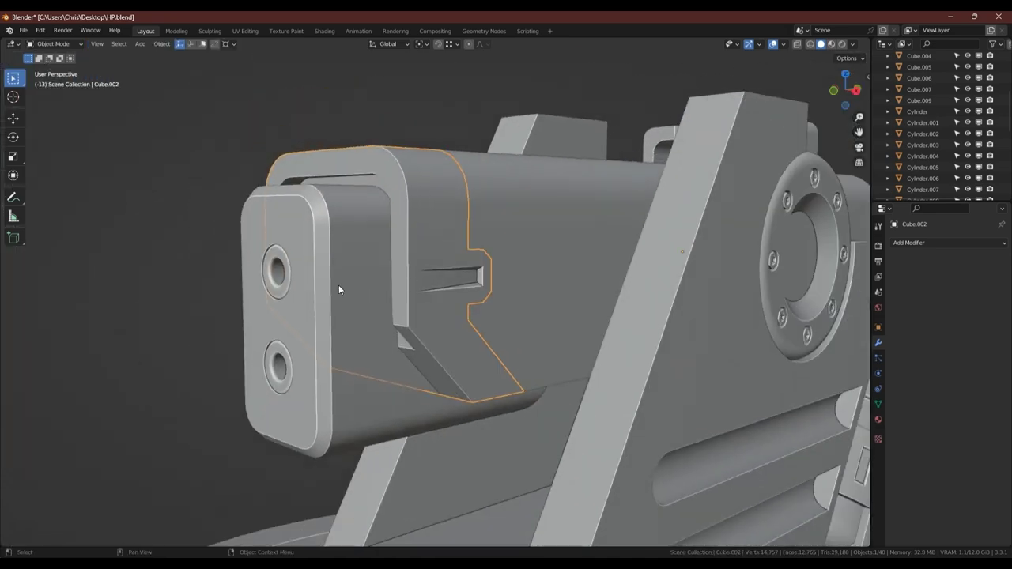
pyautogui.moveTo(339, 290); pyautogui.dragTo(452, 285, button='middle')
pyautogui.press('q')
pyautogui.click(451, 284)
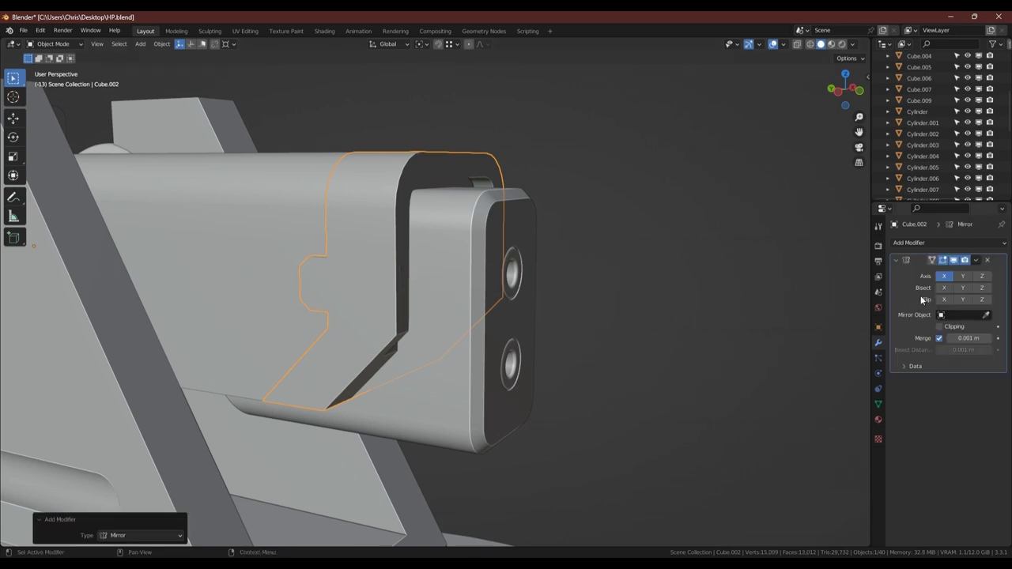
pyautogui.click(943, 287)
pyautogui.hotkey('ctrl', 'a')
pyautogui.moveTo(751, 285); pyautogui.dragTo(359, 326, button='middle')
pyautogui.scroll(-2, 429, 287)
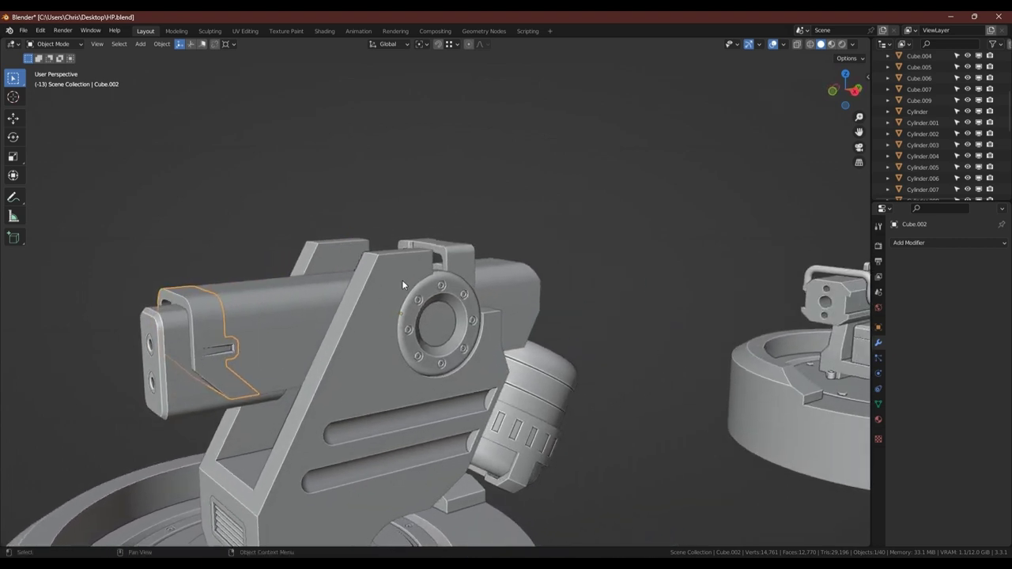
# Step: Isolate the arch-shaped strip inside the housing beneath the top handle and fill its open bottom with a face
pyautogui.moveTo(398, 291); pyautogui.dragTo(433, 210, button='middle')
pyautogui.click(435, 211)
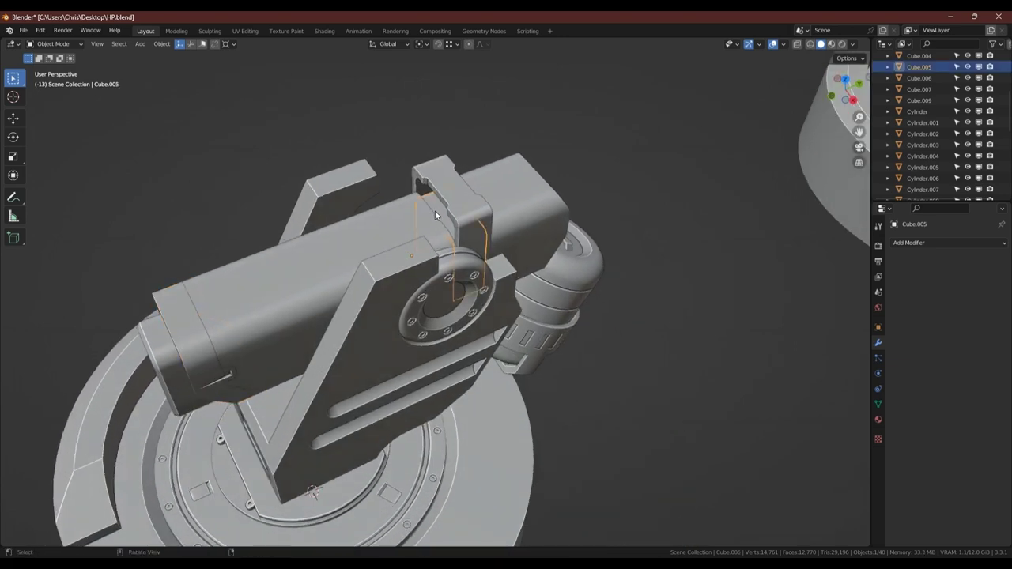
pyautogui.press('KP_Divide')
pyautogui.moveTo(464, 255); pyautogui.dragTo(451, 275, button='middle')
pyautogui.press('Tab')
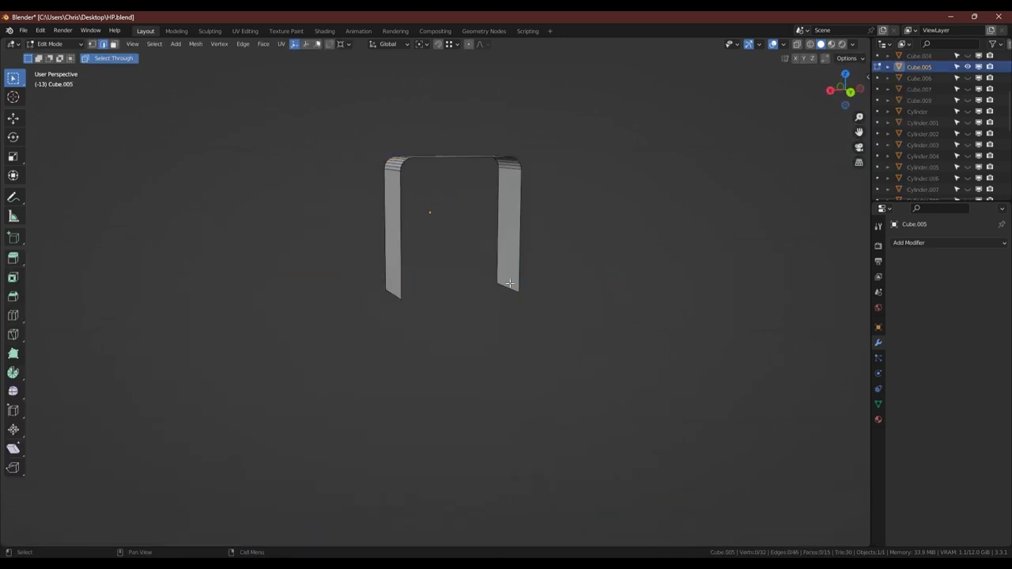
pyautogui.press('f')
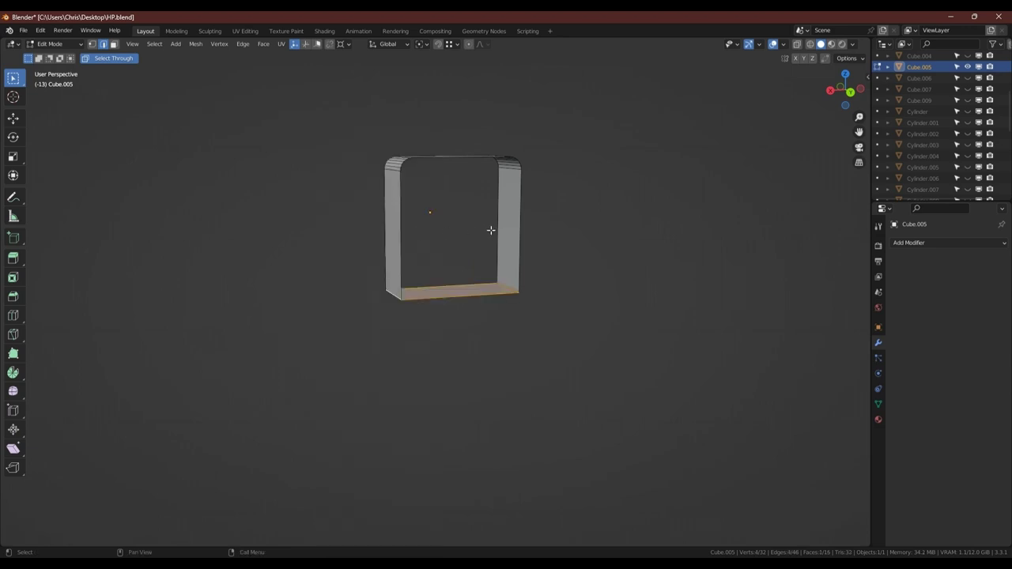
# Step: Fill the strip's two open ends with faces to close it into a solid block, and leave isolation
pyautogui.doubleClick(499, 231)
pyautogui.rightClick(499, 232)
pyautogui.click(501, 241)
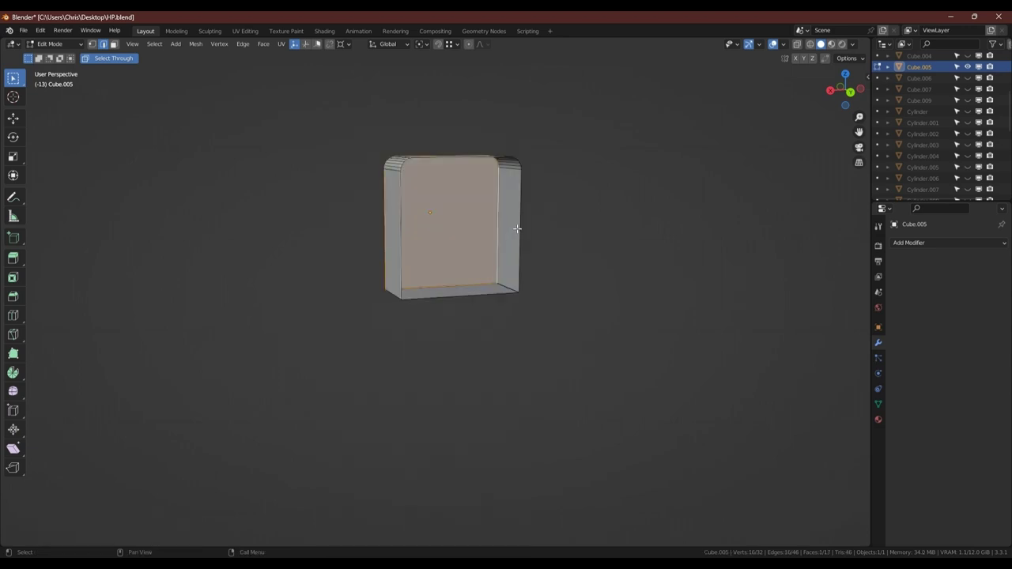
pyautogui.doubleClick(518, 230)
pyautogui.rightClick(518, 230)
pyautogui.click(518, 229)
pyautogui.press('Tab')
pyautogui.press('KP_Divide')
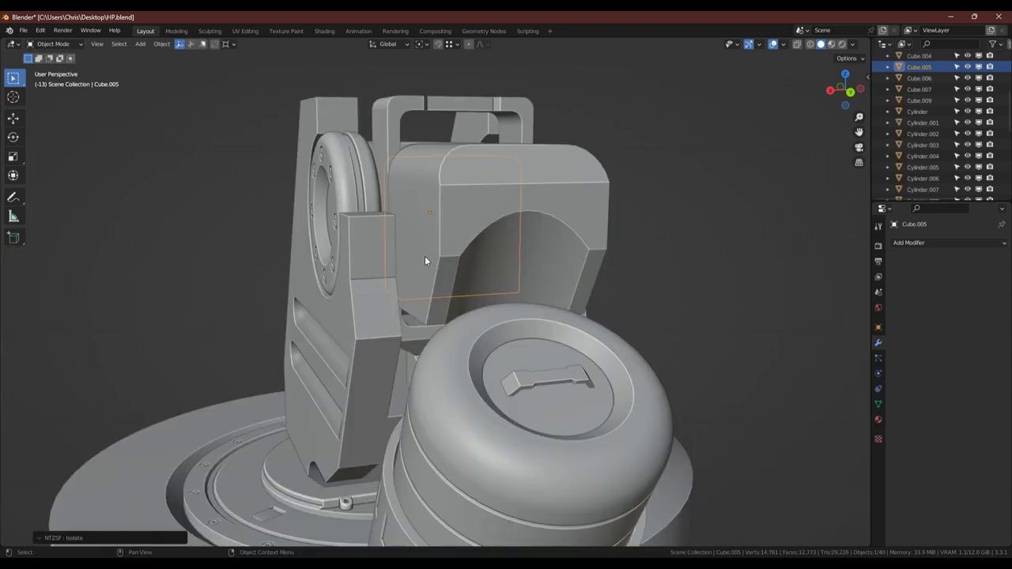
# Step: Duplicate the front barrel block with the two bores, keeping the copy in its original position
pyautogui.moveTo(414, 270); pyautogui.dragTo(487, 265, button='middle')
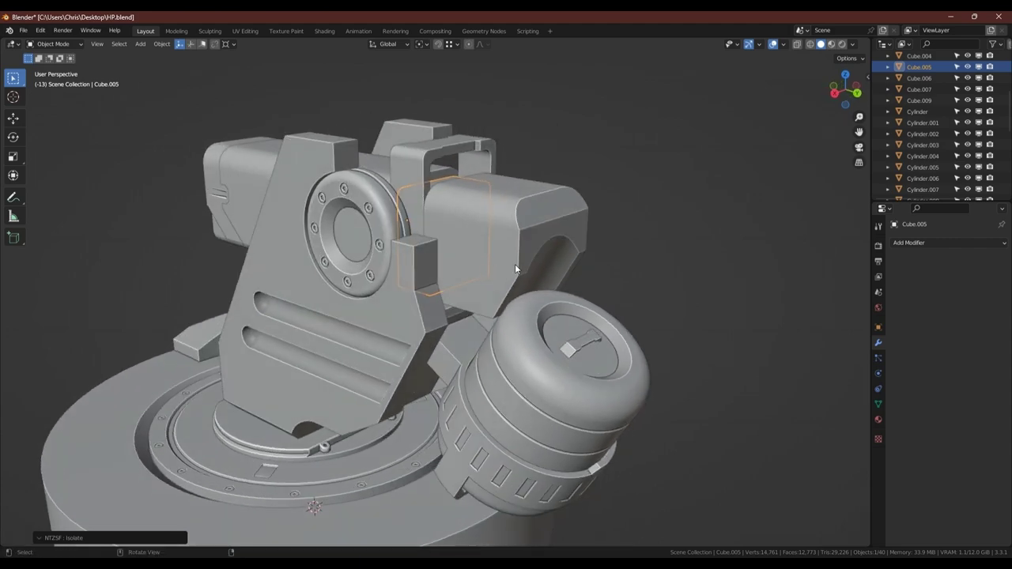
pyautogui.moveTo(372, 264); pyautogui.dragTo(464, 269, button='middle')
pyautogui.keyDown('shift'); pyautogui.moveTo(456, 405); pyautogui.dragTo(410, 277, button='middle'); pyautogui.keyUp('shift')
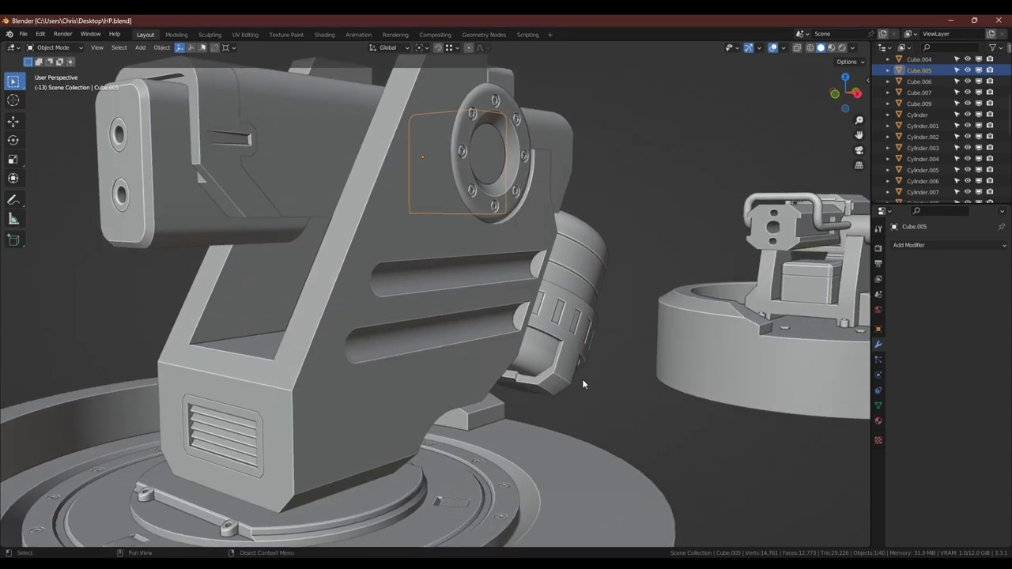
pyautogui.moveTo(405, 158); pyautogui.dragTo(353, 225, button='middle')
pyautogui.click(373, 226)
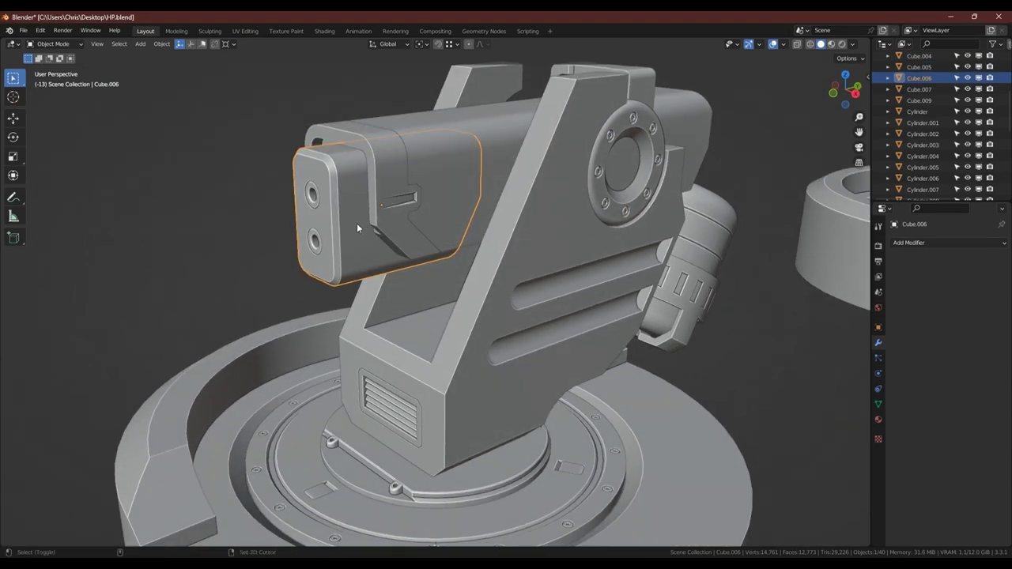
pyautogui.hotkey('shift', 'd')
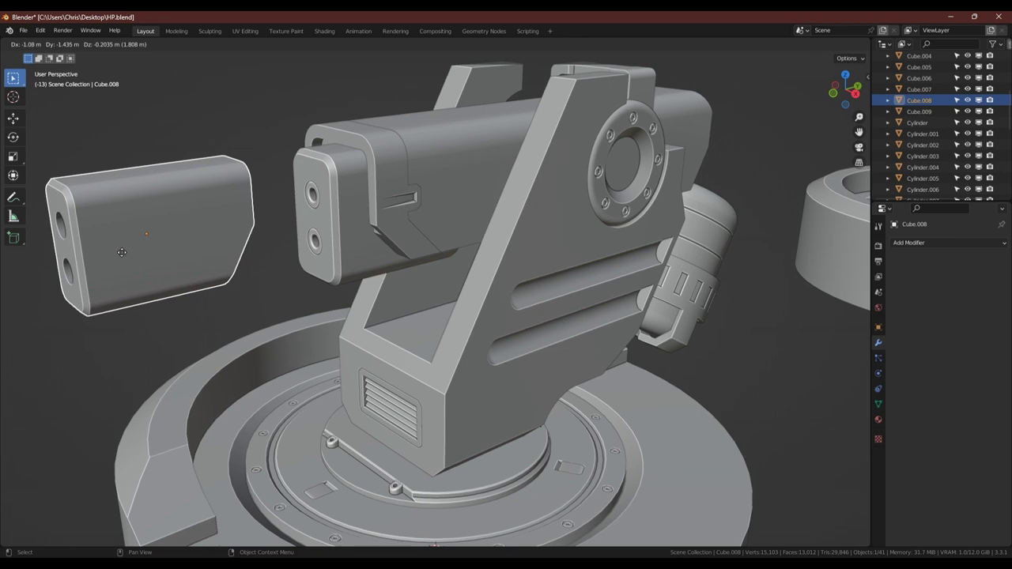
pyautogui.press('Escape')
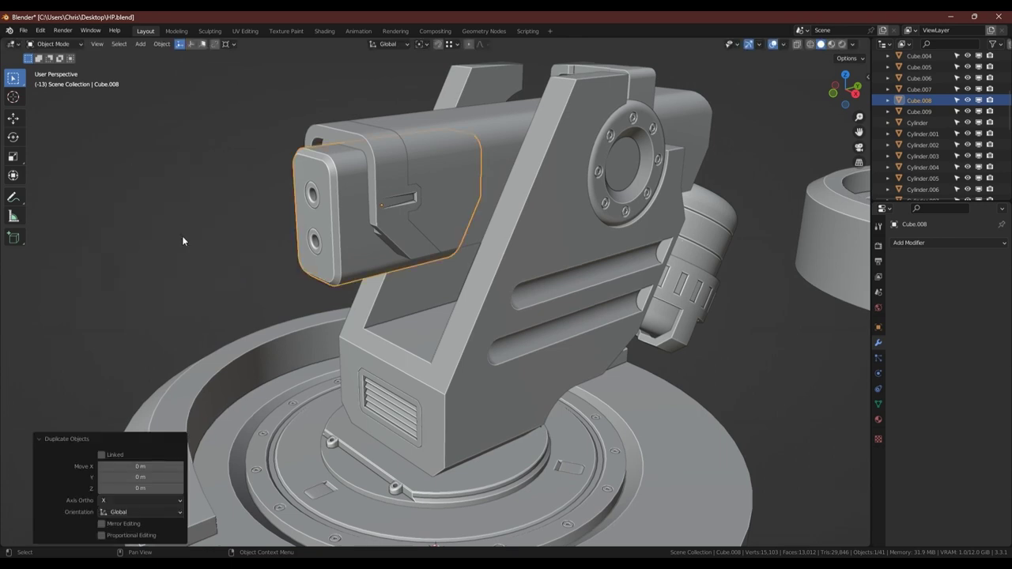
# Step: Isolate the duplicated barrel block together with the slotted collar
pyautogui.keyDown('shift'); pyautogui.click(360, 134); pyautogui.keyUp('shift')
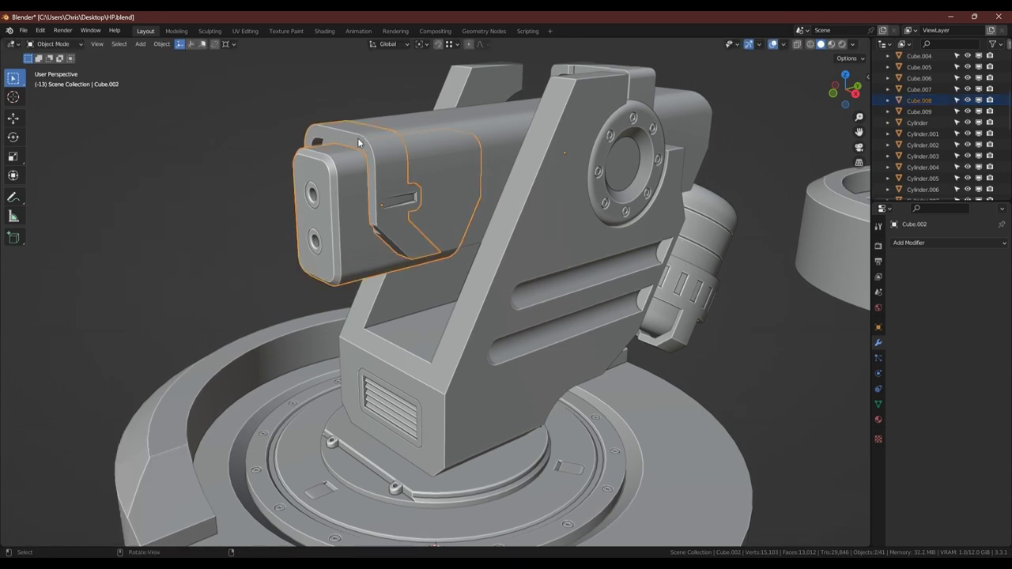
pyautogui.press('KP_Divide')
pyautogui.moveTo(423, 157); pyautogui.dragTo(354, 179, button='middle')
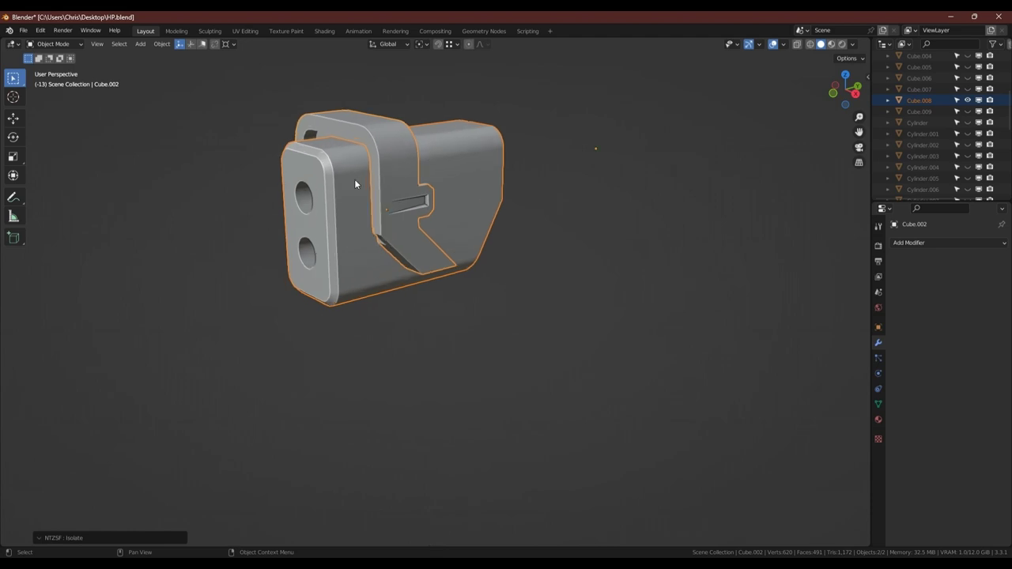
pyautogui.scroll(3, 354, 181)
# Step: Align the duplicated barrel block's rear vertices to the local Y maximum, squaring off its slanted rear end
pyautogui.click(471, 177)
pyautogui.moveTo(471, 177); pyautogui.dragTo(326, 250, button='middle')
pyautogui.hotkey('shift', 'z')
pyautogui.press('Tab')
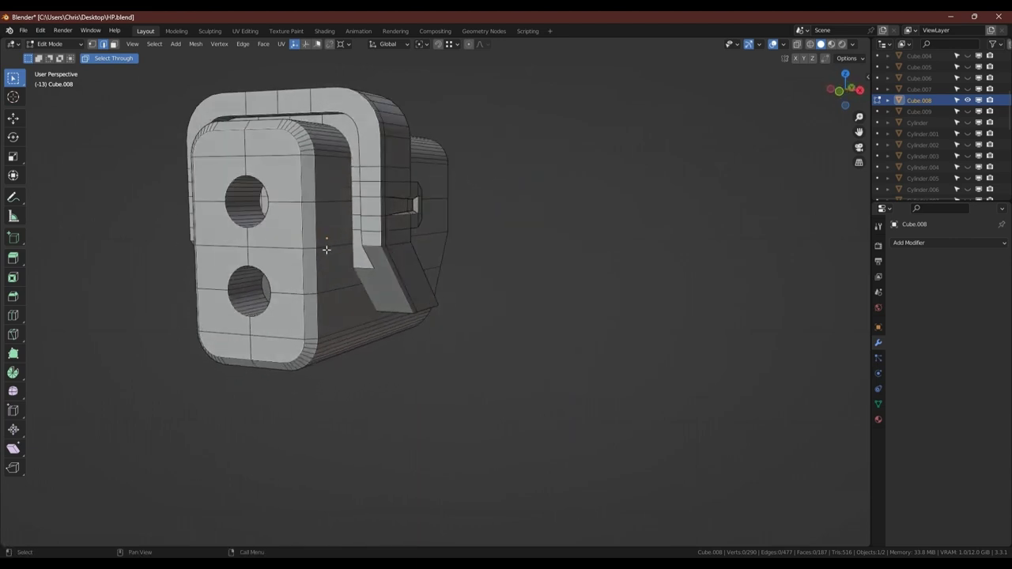
pyautogui.moveTo(398, 255); pyautogui.dragTo(450, 348, button='middle')
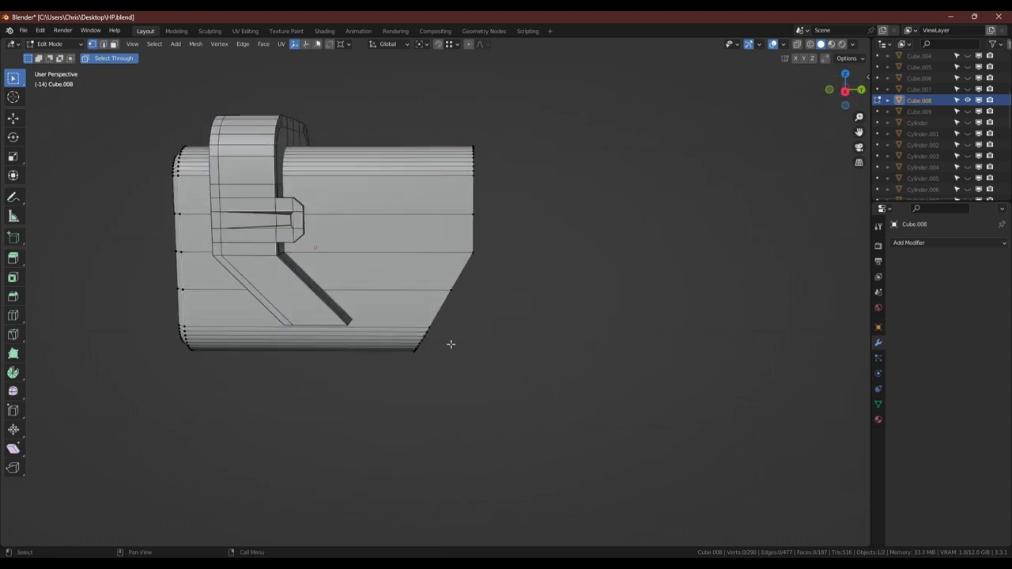
pyautogui.moveTo(536, 404); pyautogui.dragTo(373, 106)
pyautogui.press('`')
pyautogui.click(515, 194)
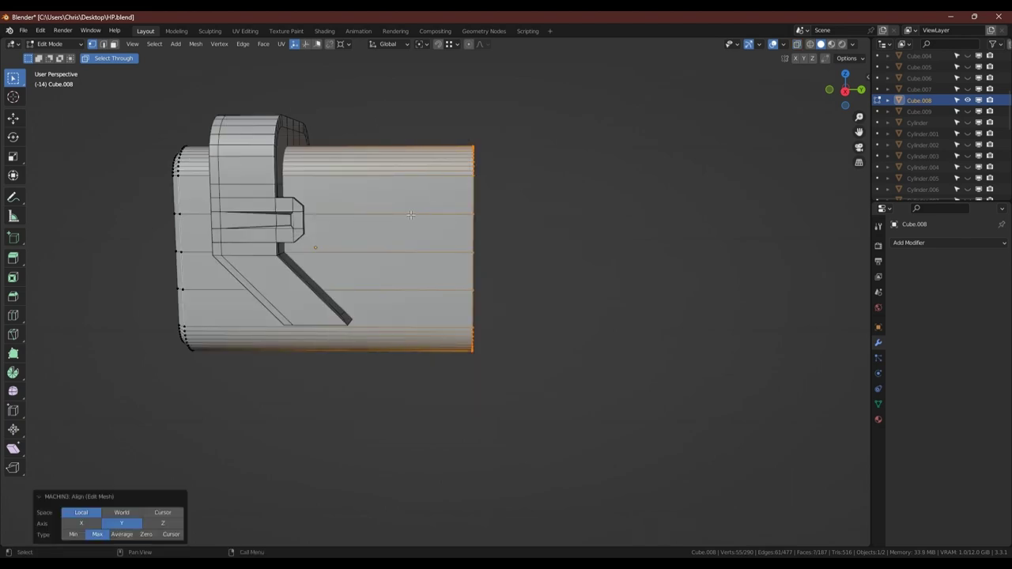
# Step: Delete all coplanar faces of the barrel block's front, starting from the upper front face beside the bore
pyautogui.moveTo(381, 278); pyautogui.dragTo(325, 307, button='middle')
pyautogui.press('2')
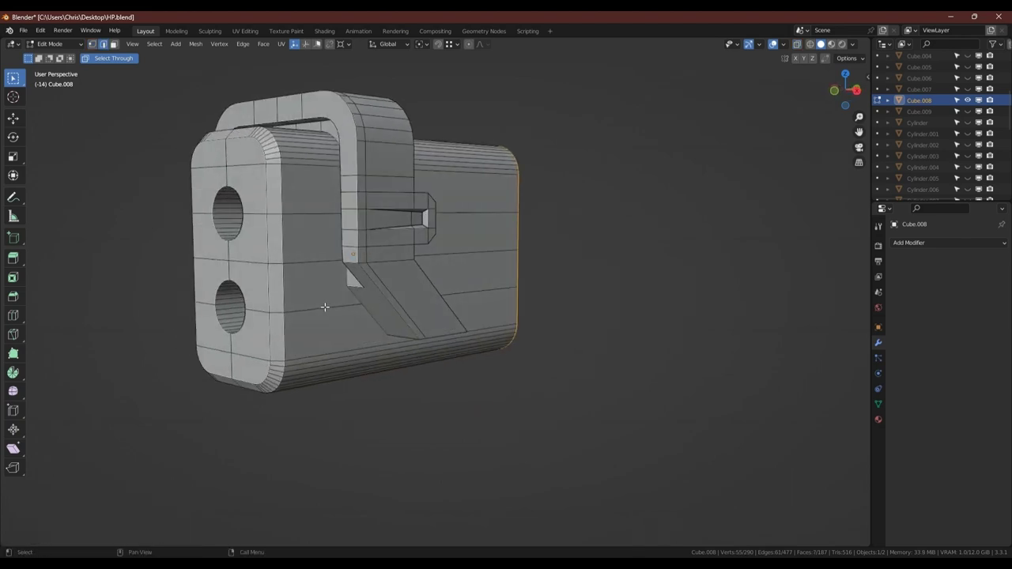
pyautogui.press('3')
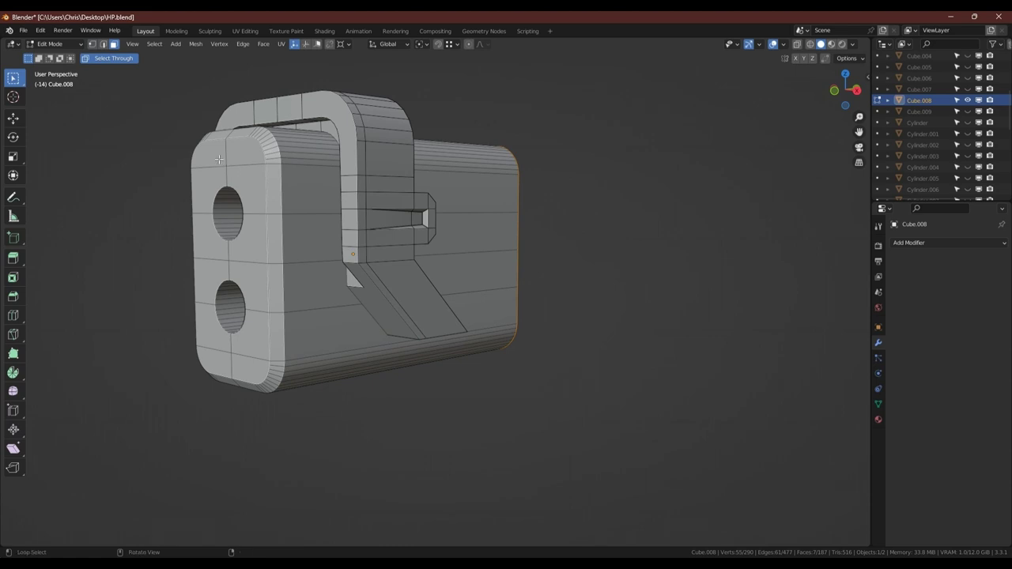
pyautogui.click(219, 161)
pyautogui.click(217, 160)
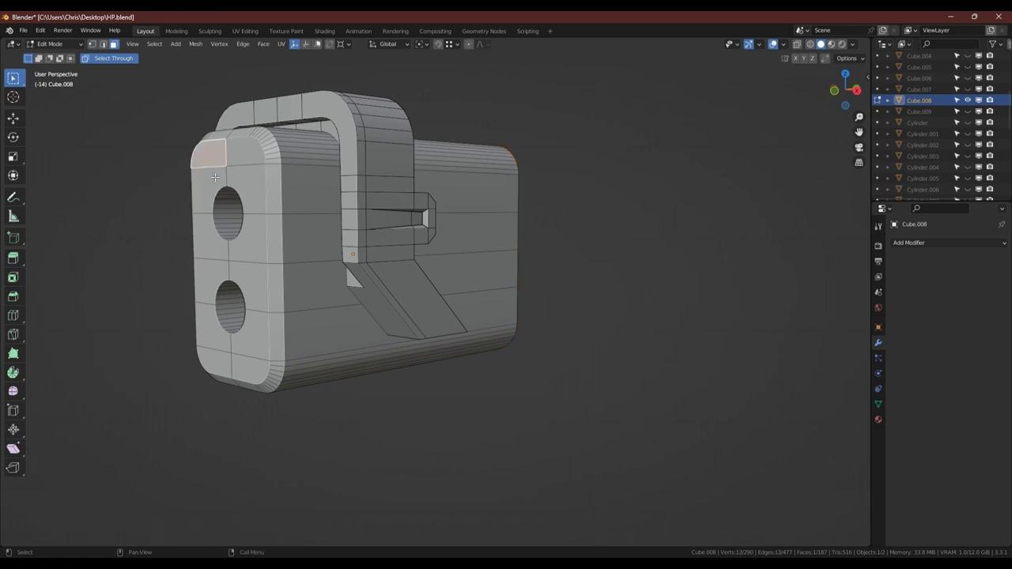
pyautogui.hotkey('shift', 'g')
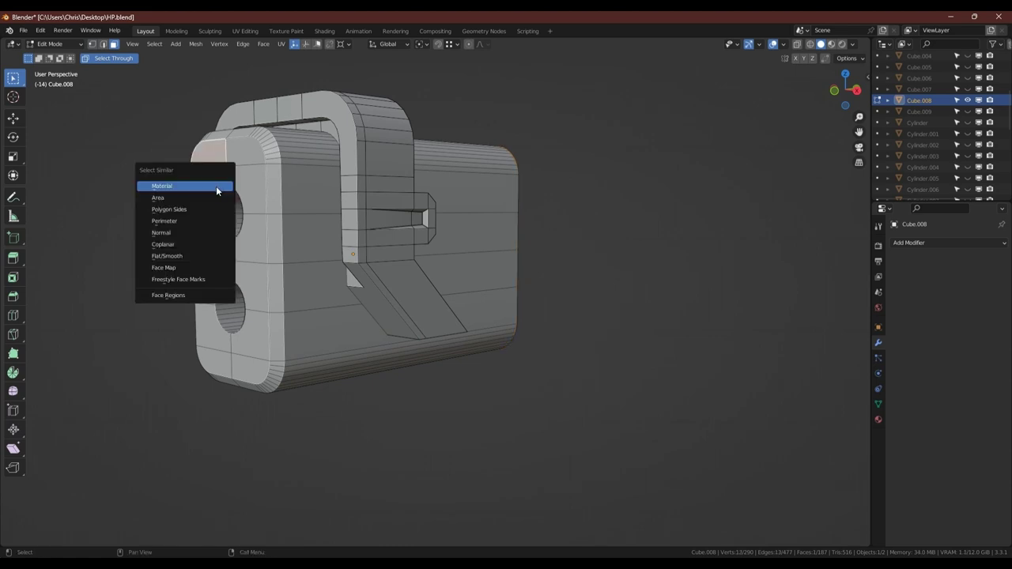
pyautogui.click(179, 246)
pyautogui.press('x')
pyautogui.press('f')
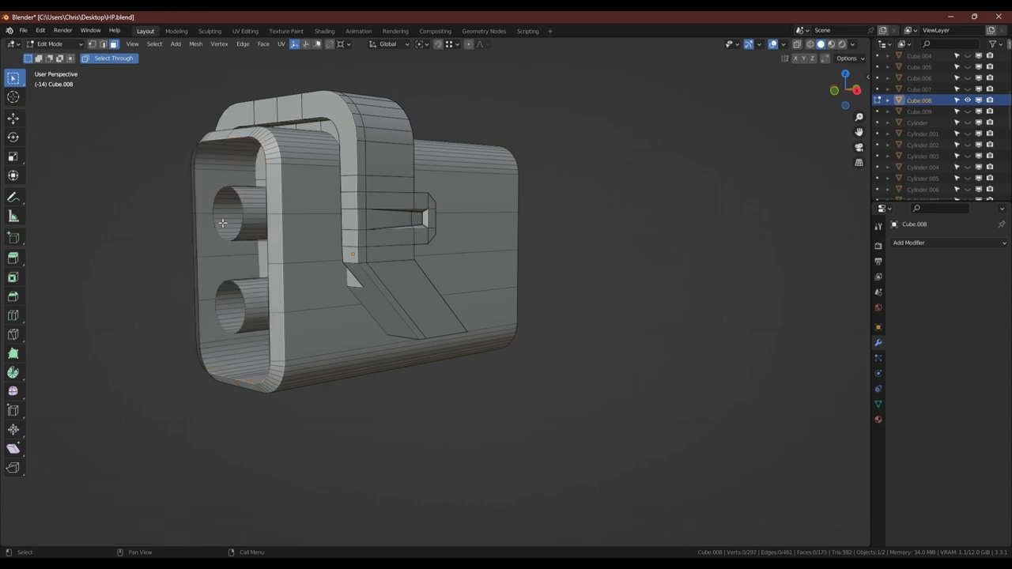
# Step: Delete the linked walls of the two bores inside the opened barrel block
pyautogui.press('l')
pyautogui.press('x')
pyautogui.press('f')
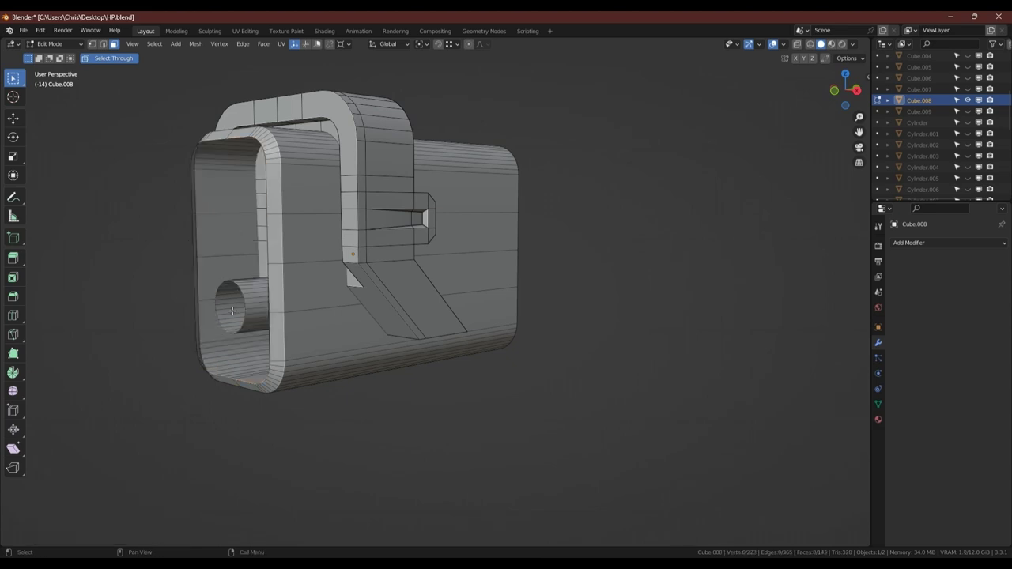
pyautogui.press('k')
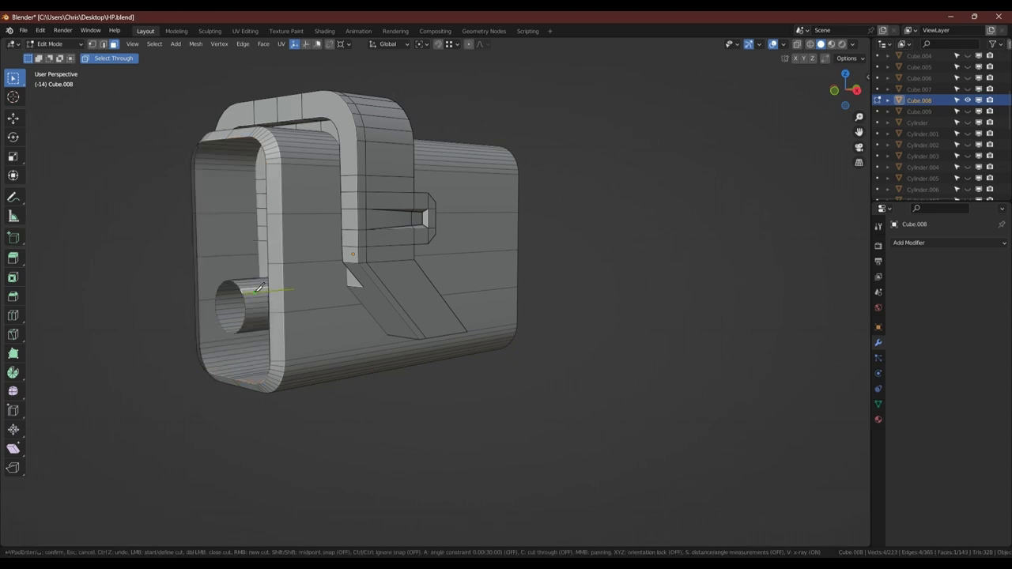
pyautogui.press('Escape')
pyautogui.press('l')
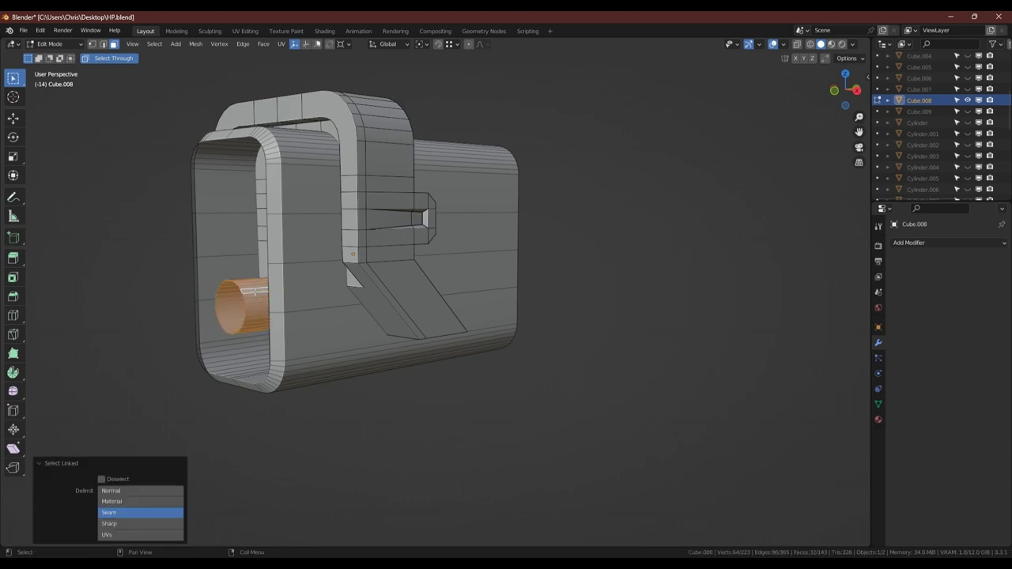
pyautogui.press('h')
# Step: Delete the chamfered rim around the block's front opening and fill the resulting edge loop with one face
pyautogui.moveTo(230, 271); pyautogui.dragTo(242, 283, button='middle')
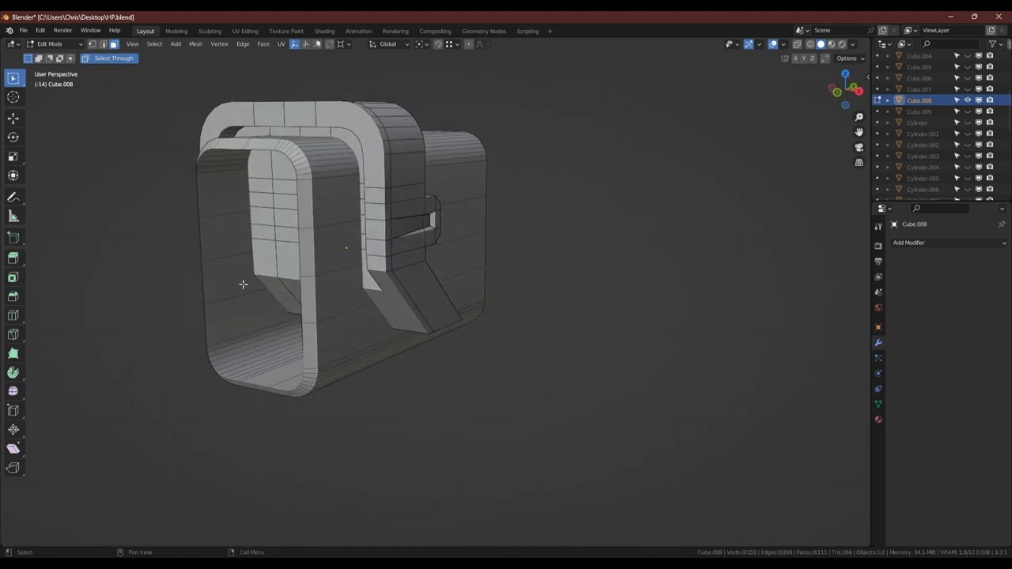
pyautogui.keyDown('alt'); pyautogui.click(307, 206); pyautogui.keyUp('alt')
pyautogui.press('x')
pyautogui.press('f')
pyautogui.press('2')
pyautogui.doubleClick(315, 207)
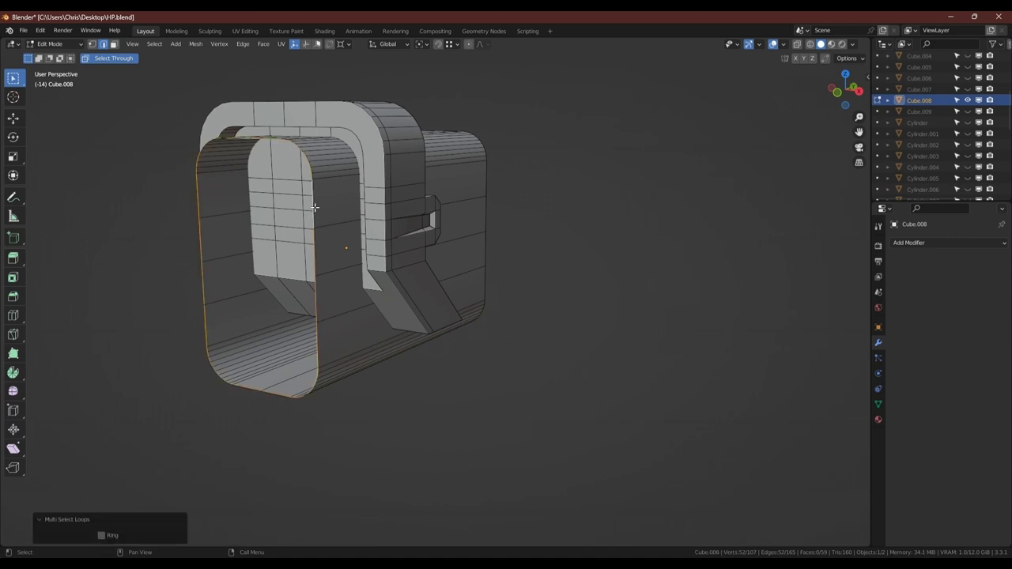
pyautogui.press('f')
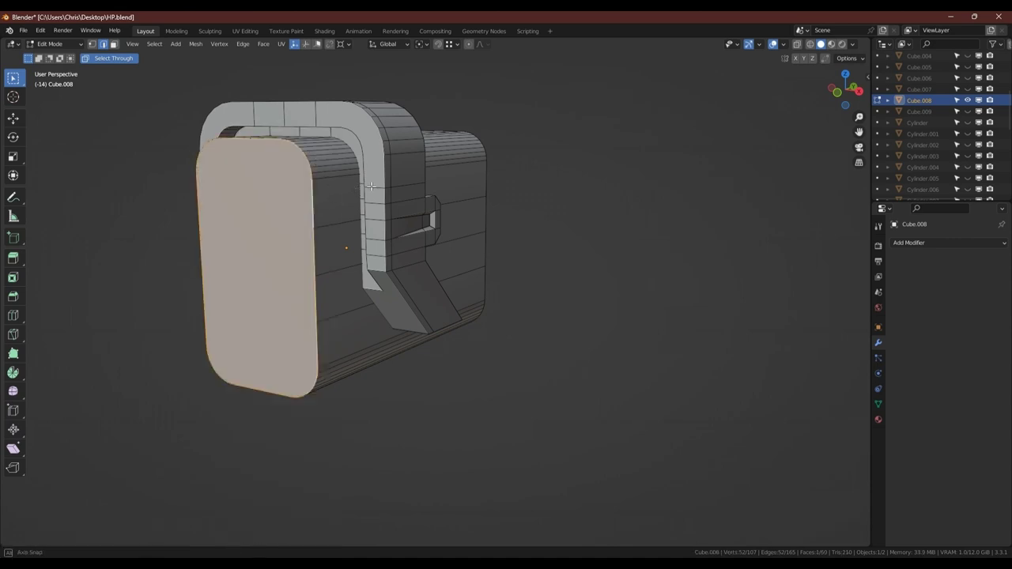
# Step: Clean up the whole block's surplus coplanar edges with a 5° limited dissolve and return to object mode
pyautogui.moveTo(315, 207); pyautogui.dragTo(274, 149, button='middle')
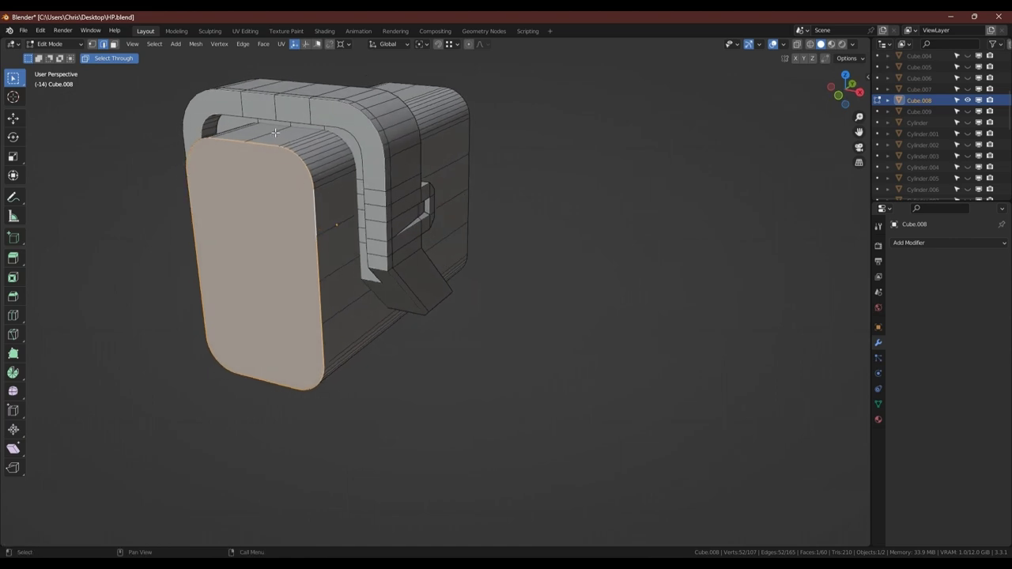
pyautogui.moveTo(200, 151); pyautogui.dragTo(274, 128, button='middle')
pyautogui.scroll(4, 273, 128)
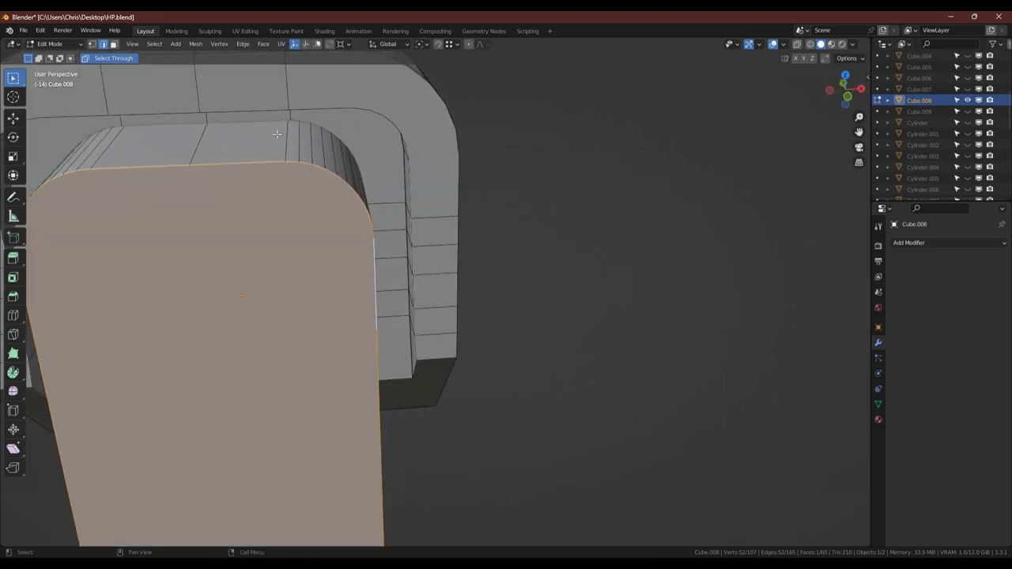
pyautogui.click(287, 131)
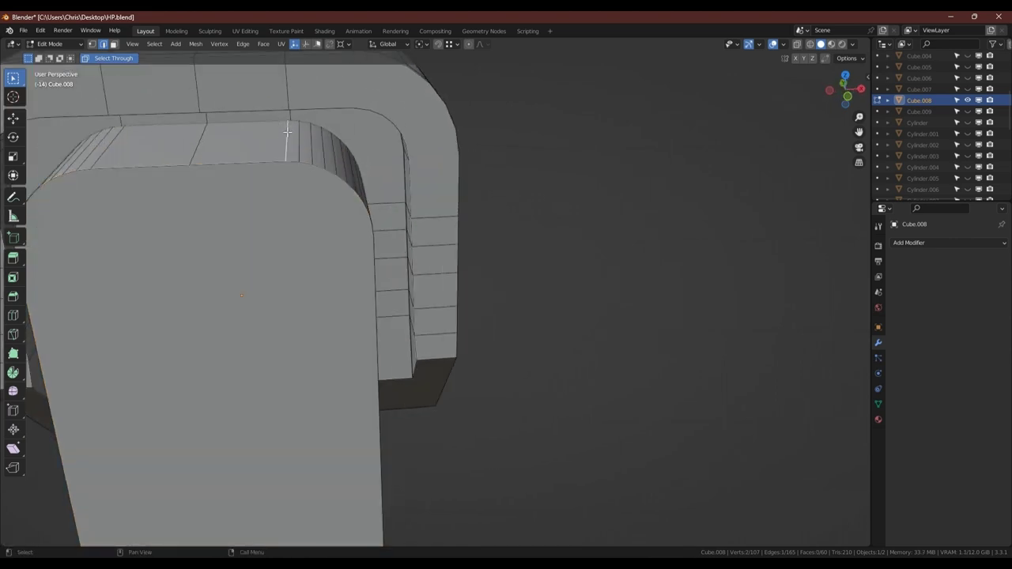
pyautogui.moveTo(288, 132)
pyautogui.mouseDown(button='middle')
pyautogui.moveTo(290, 116)
pyautogui.moveTo(287, 135)
pyautogui.mouseUp(button='middle')
pyautogui.scroll(-2, 287, 135)
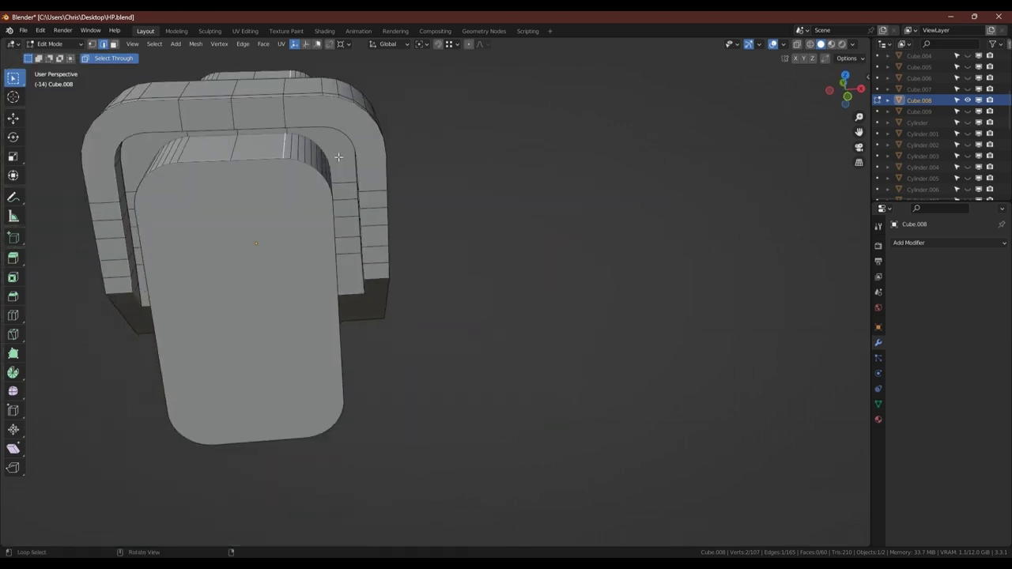
pyautogui.moveTo(338, 156); pyautogui.dragTo(290, 197, button='middle')
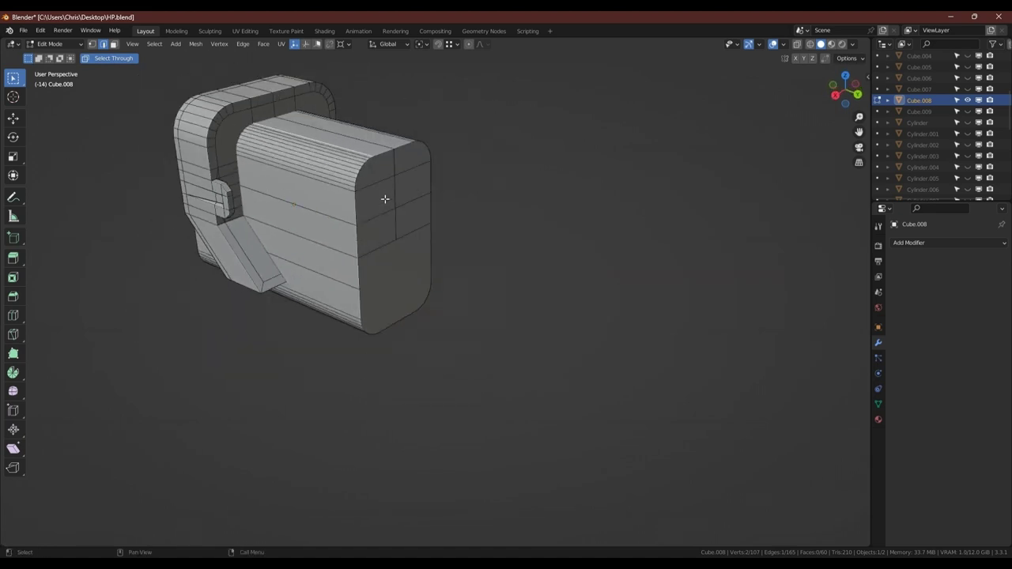
pyautogui.press('3')
pyautogui.press('a')
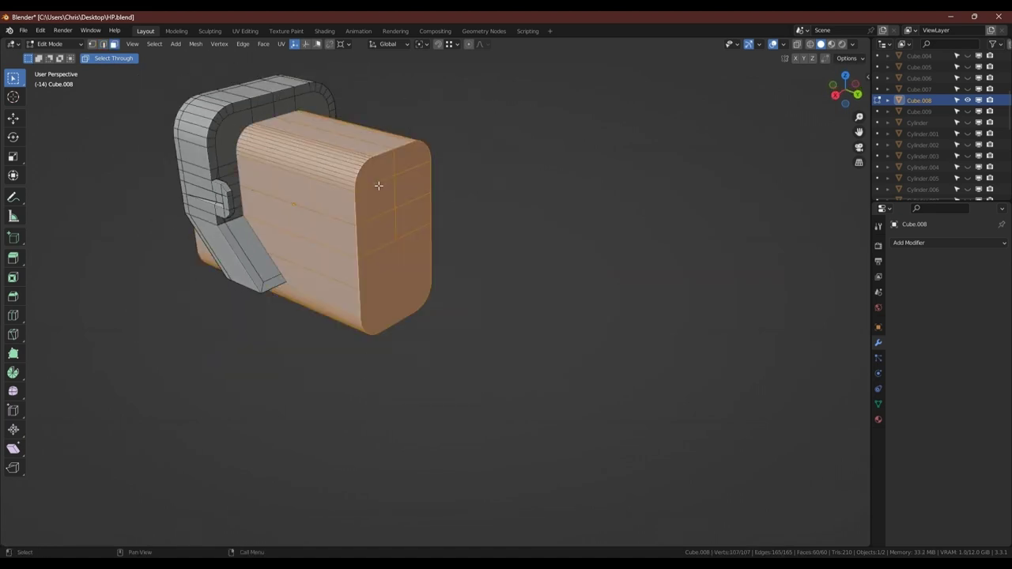
pyautogui.press('x')
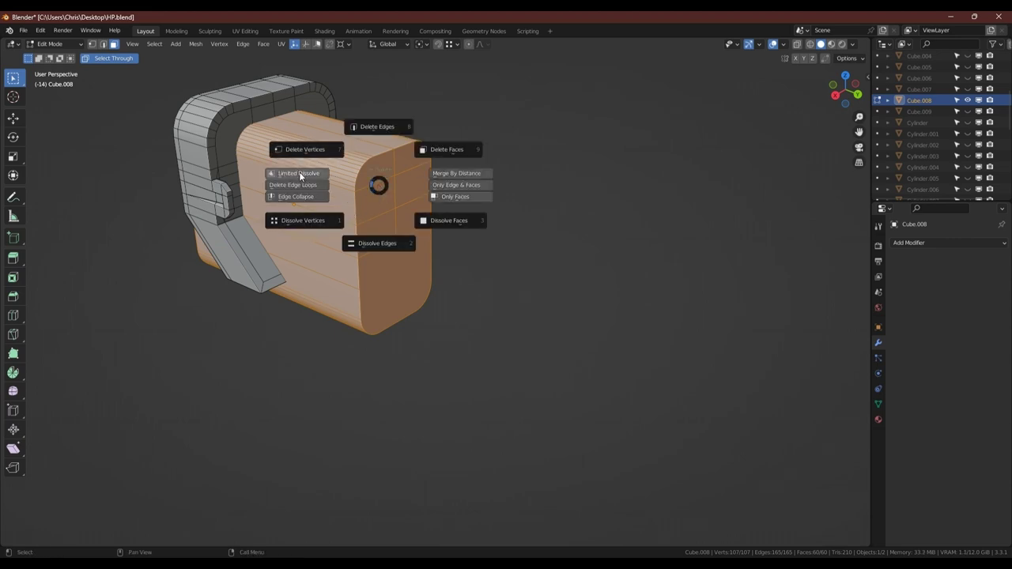
pyautogui.click(299, 174)
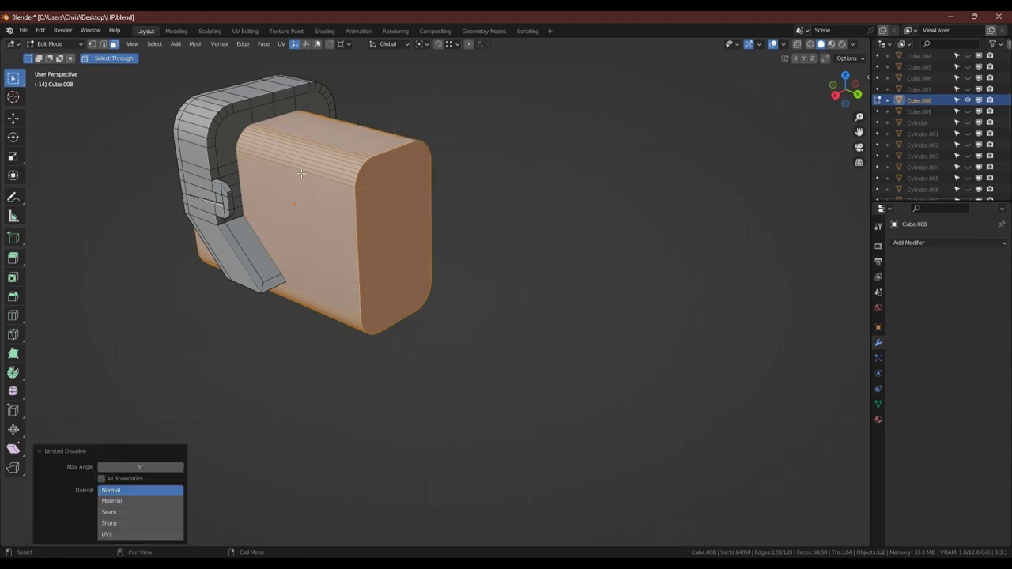
pyautogui.moveTo(311, 182); pyautogui.dragTo(418, 159, button='middle')
pyautogui.press('Tab')
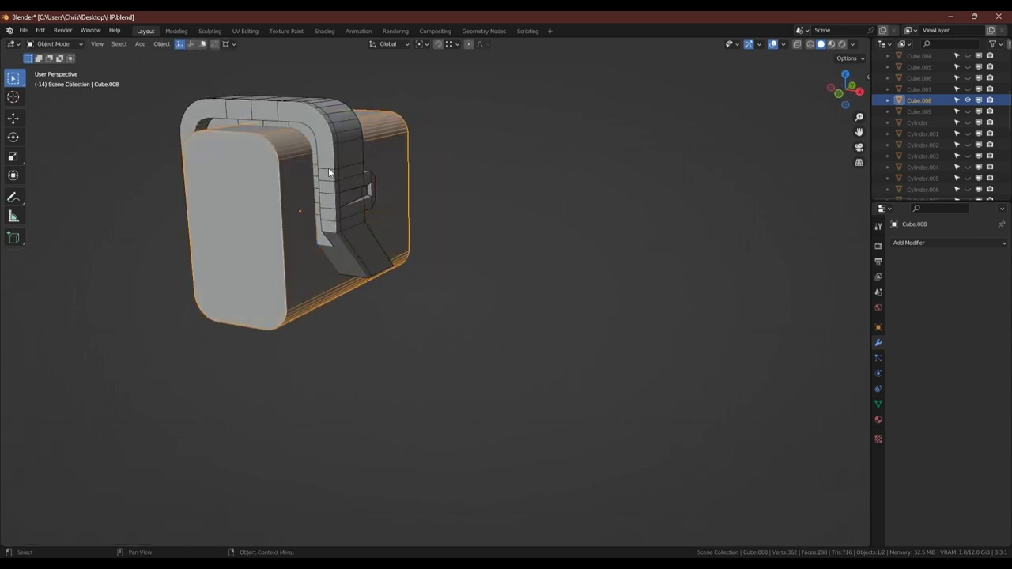
# Step: Turn off the wireframe display, duplicate the cleaned block in place and hide the copy
pyautogui.moveTo(357, 151); pyautogui.dragTo(382, 193, button='middle')
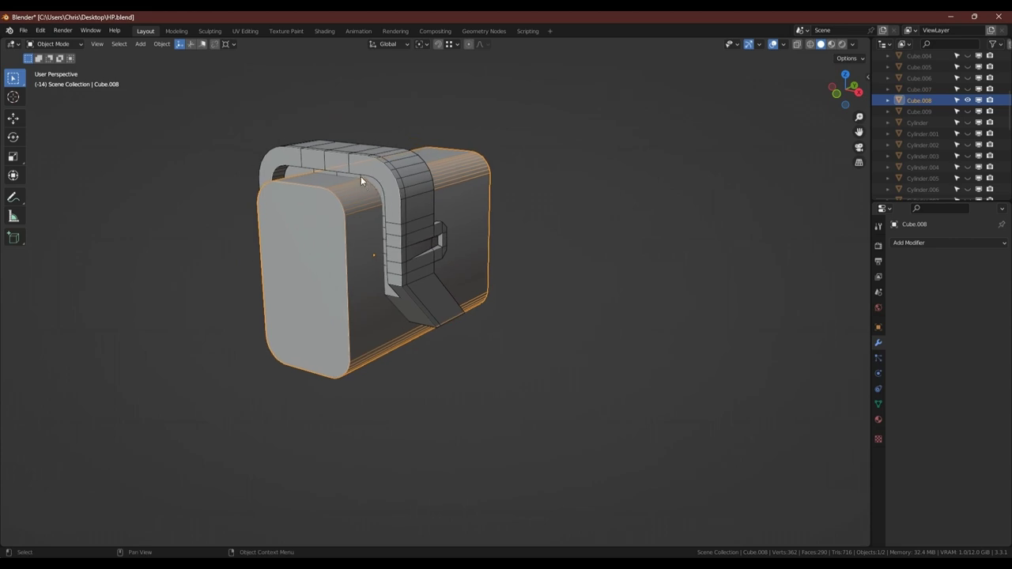
pyautogui.hotkey('shift', 'z')
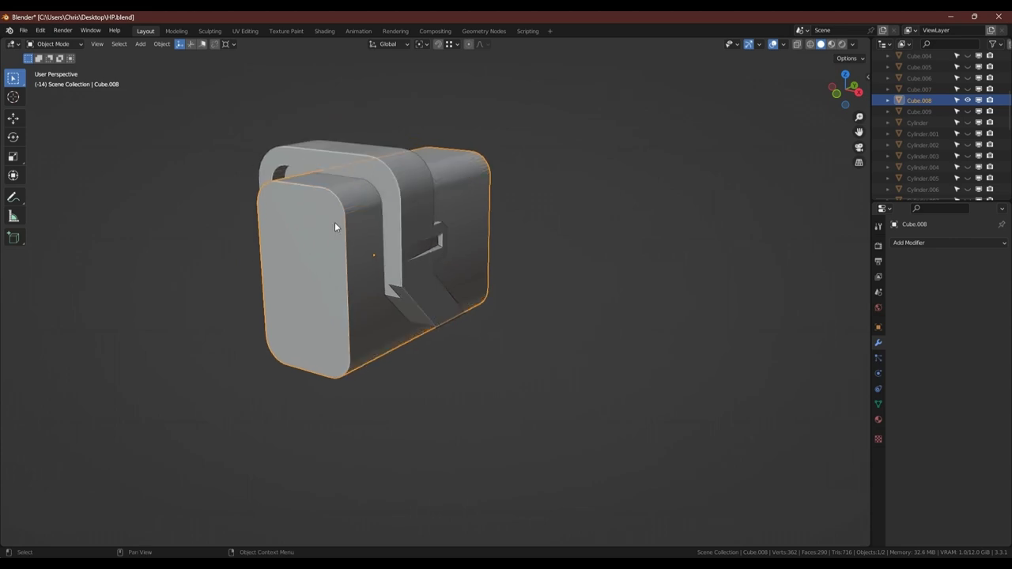
pyautogui.hotkey('shift', 'd')
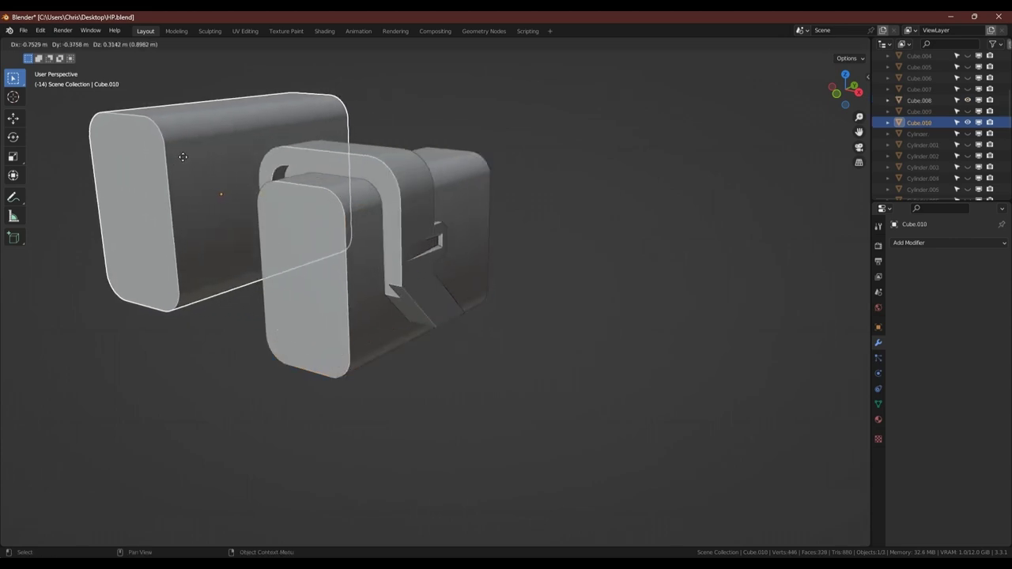
pyautogui.rightClick(182, 157)
pyautogui.press('Delete')
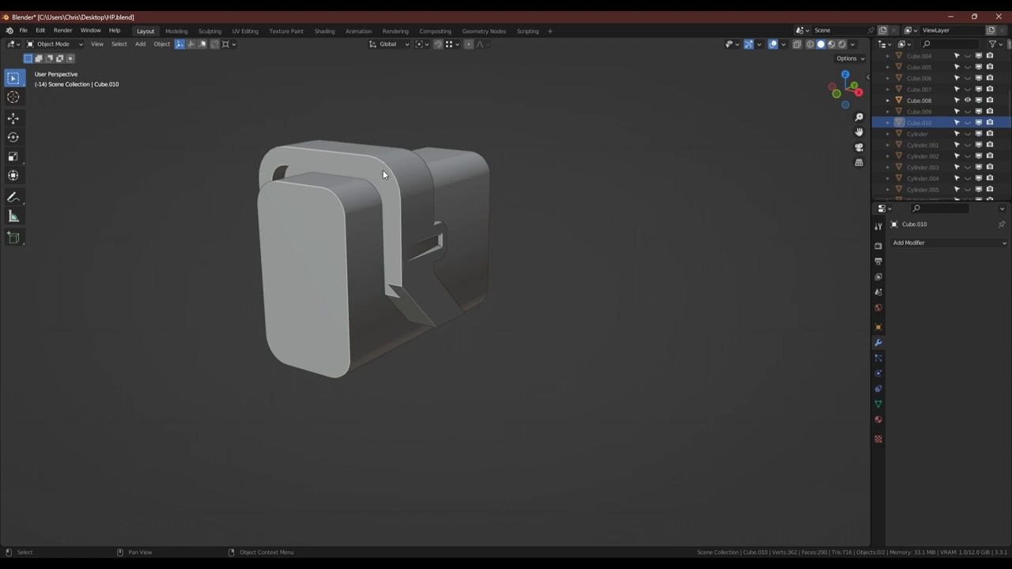
# Step: Subtract the block from the slotted collar with a Brush Difference boolean, apply the cut, and remove the cutter
pyautogui.click(351, 183)
pyautogui.keyDown('shift'); pyautogui.click(373, 163); pyautogui.keyUp('shift')
pyautogui.hotkey('shift', 'ctrl', 'b')
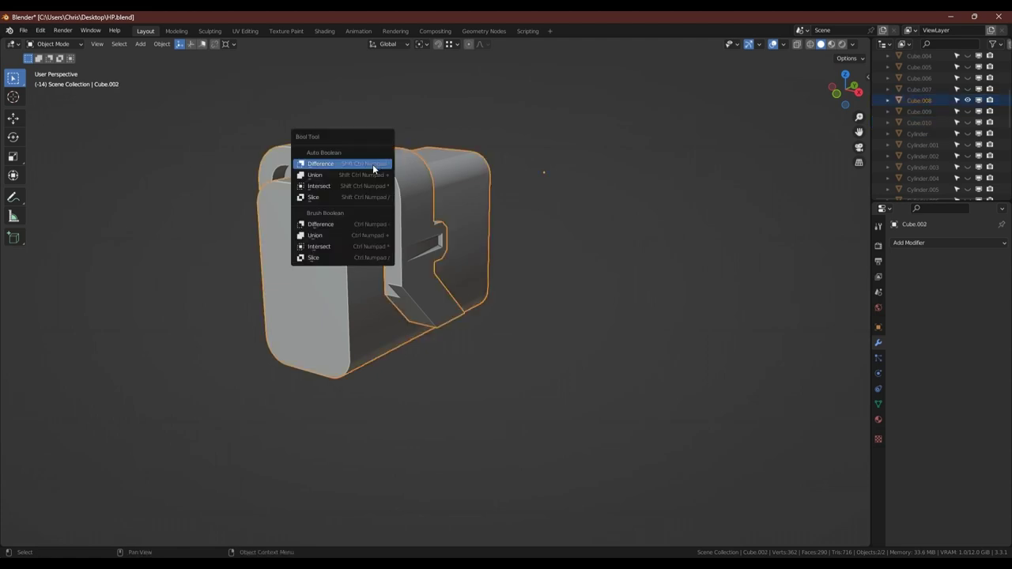
pyautogui.click(335, 223)
pyautogui.click(394, 158)
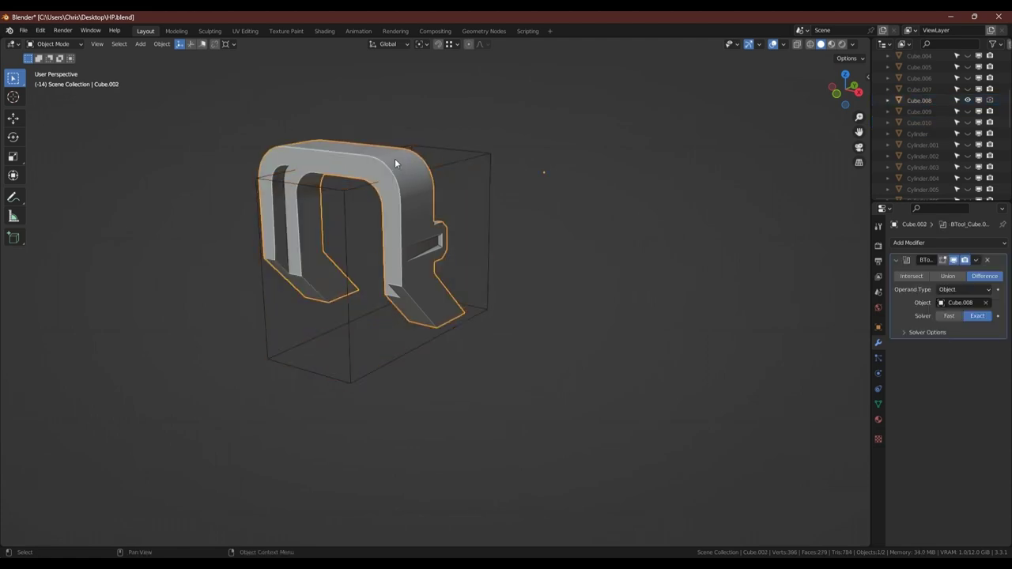
pyautogui.scroll(2, 331, 189)
pyautogui.moveTo(330, 194); pyautogui.dragTo(386, 228, button='middle')
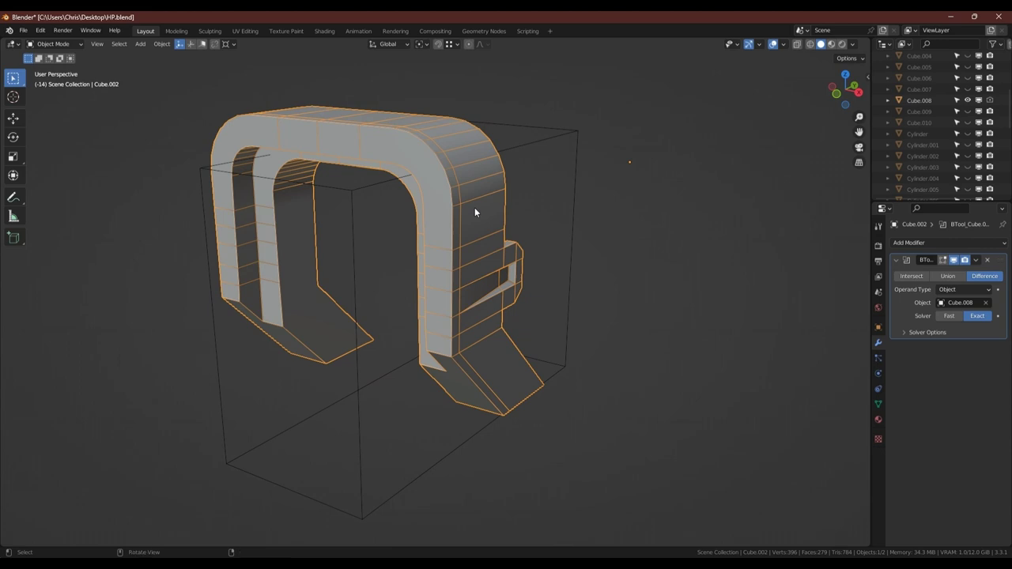
pyautogui.hotkey('ctrl', 'shift', 'b')
pyautogui.click(426, 314)
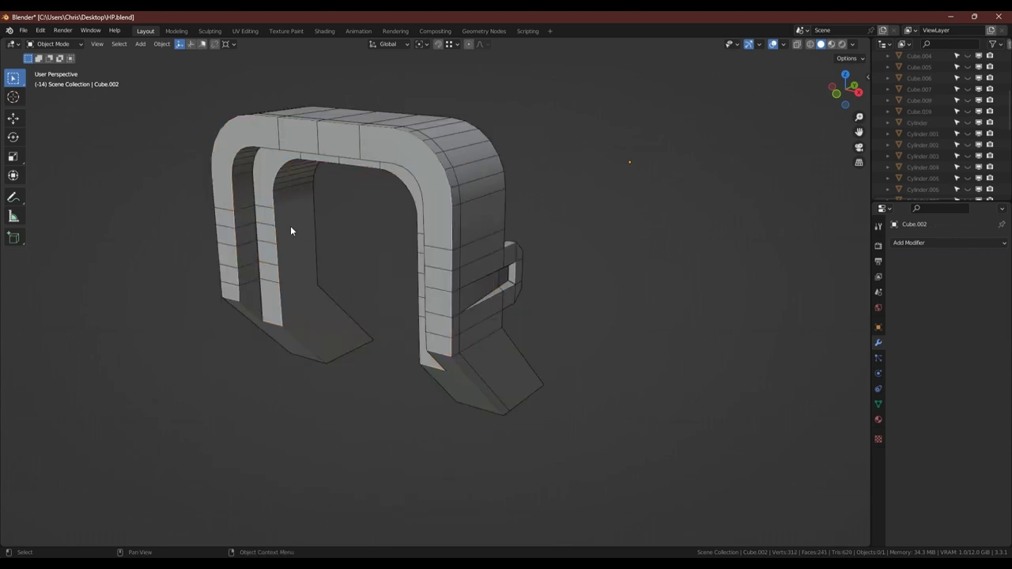
# Step: Connect the uppermost vertex pair across the cut inner face of the collar's left leg with an edge
pyautogui.press('Tab')
pyautogui.scroll(5, 278, 200)
pyautogui.scroll(2, 275, 190)
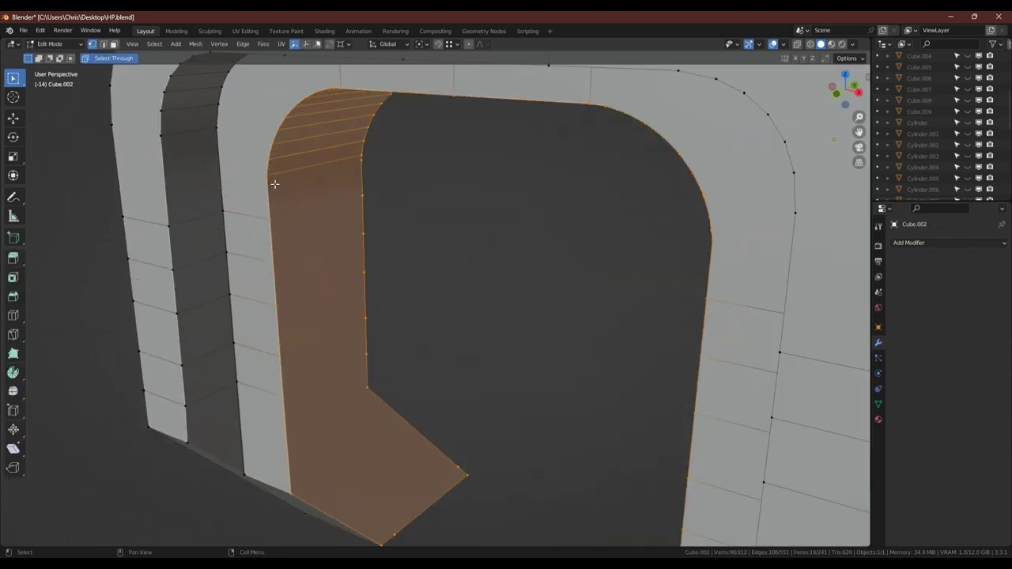
pyautogui.moveTo(283, 189); pyautogui.dragTo(295, 161, button='middle')
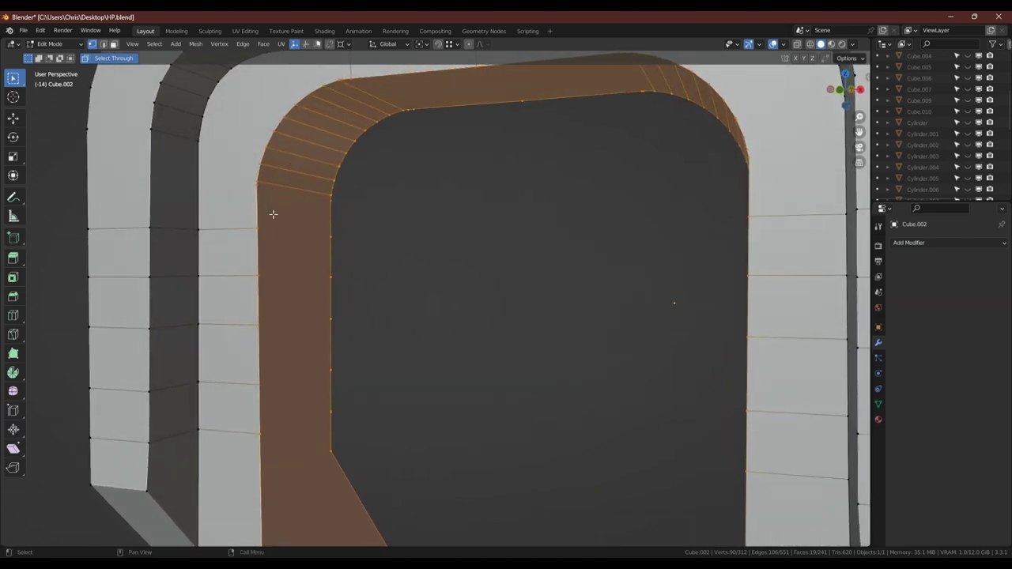
pyautogui.hotkey('alt', 'a')
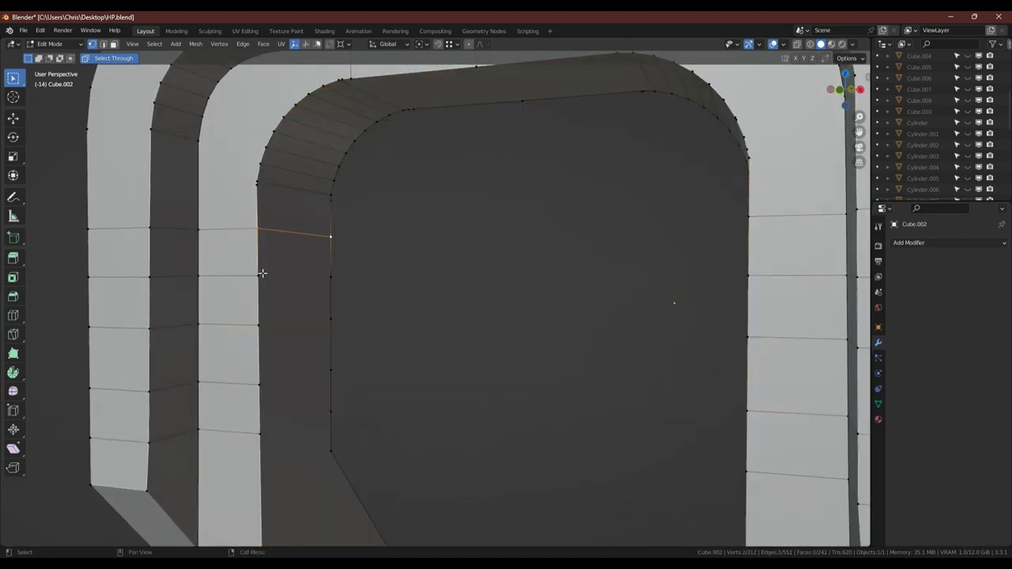
# Step: Join the lower vertex pairs across the inner face of the collar's left leg, continuing down toward the slanted foot
pyautogui.moveTo(253, 270); pyautogui.dragTo(296, 272, button='middle')
pyautogui.hotkey('alt', 'z')
pyautogui.moveTo(284, 268); pyautogui.dragTo(337, 332)
pyautogui.hotkey('alt', 'z')
pyautogui.hotkey('alt', 'z')
pyautogui.hotkey('alt', 'z')
pyautogui.press('j')
pyautogui.hotkey('alt', 'z')
pyautogui.hotkey('alt', 'z')
pyautogui.moveTo(283, 360); pyautogui.dragTo(332, 441)
pyautogui.hotkey('alt', 'z')
pyautogui.hotkey('alt', 'z')
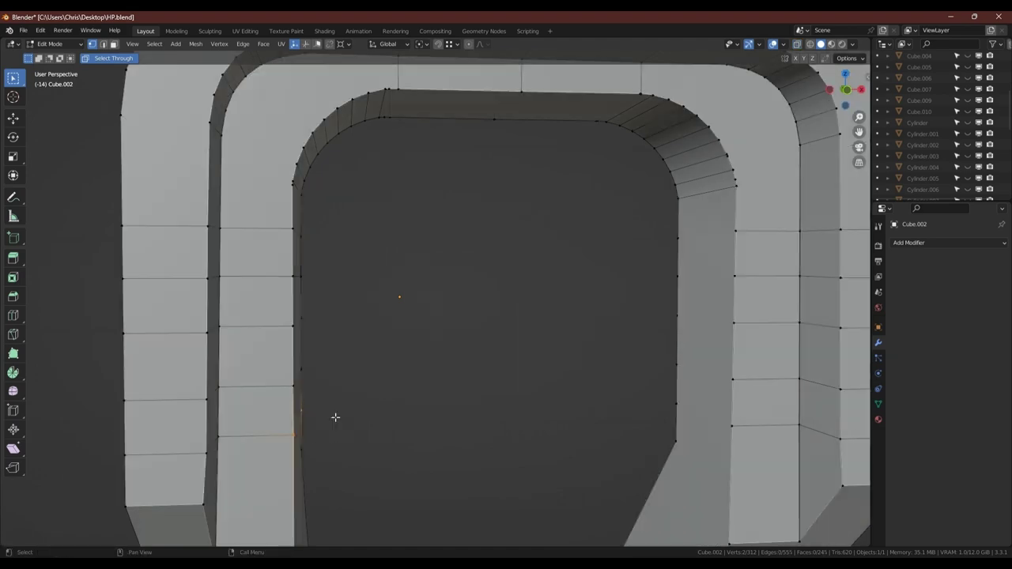
# Step: Connect the two middle vertices across the underside of the collar's top span with an edge
pyautogui.scroll(-5, 353, 415)
pyautogui.moveTo(316, 413); pyautogui.dragTo(332, 282, button='middle')
pyautogui.moveTo(371, 192); pyautogui.dragTo(459, 189, button='middle')
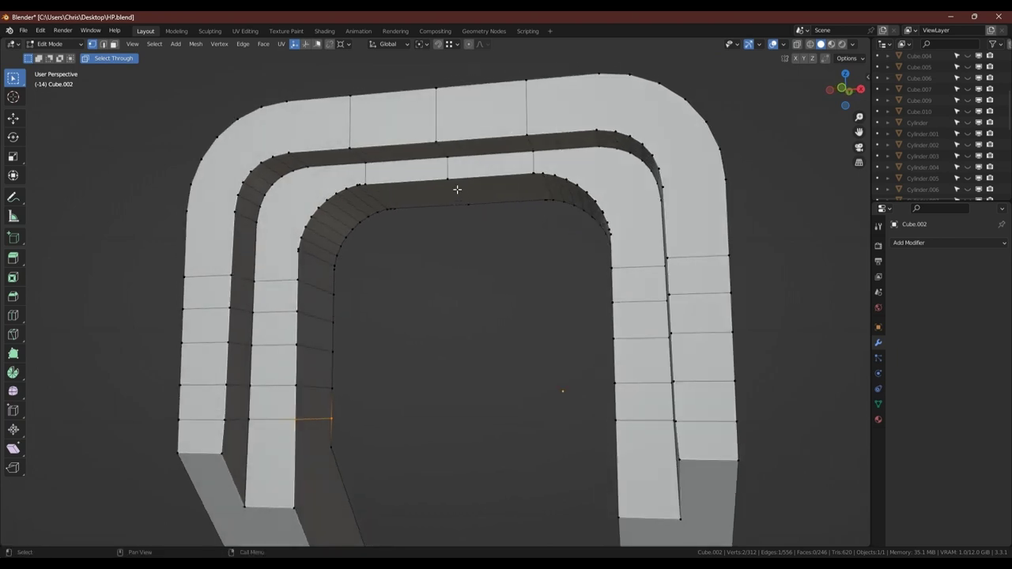
pyautogui.click(457, 189)
pyautogui.keyDown('shift'); pyautogui.click(461, 205); pyautogui.keyUp('shift')
pyautogui.scroll(-4, 422, 232)
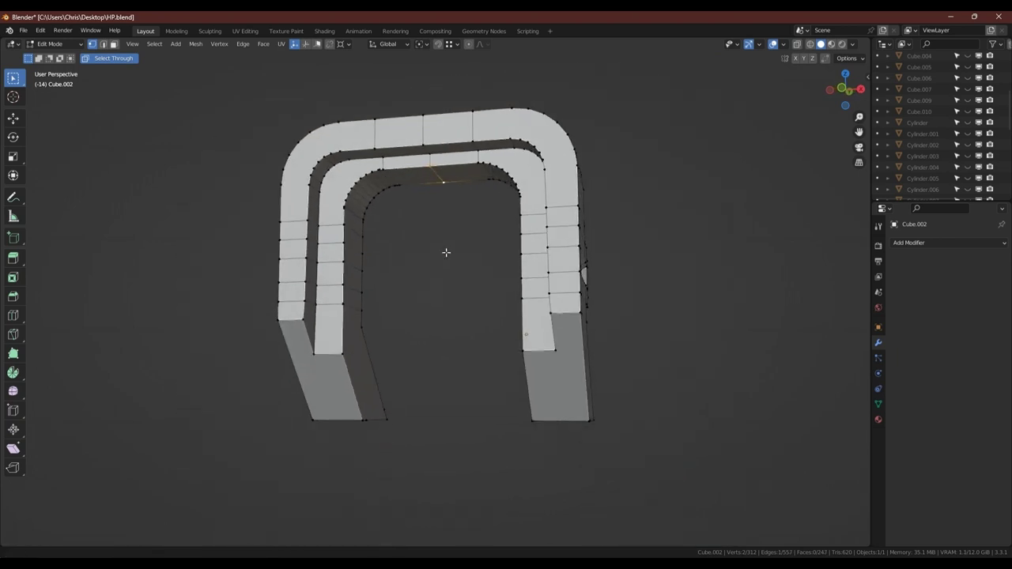
# Step: Merge the near-duplicate vertices where the collar's top span meets the first rounded corner of the inner opening
pyautogui.moveTo(445, 253); pyautogui.dragTo(424, 286, button='middle')
pyautogui.moveTo(400, 379); pyautogui.dragTo(493, 374, button='middle')
pyautogui.scroll(4, 398, 159)
pyautogui.scroll(3, 397, 158)
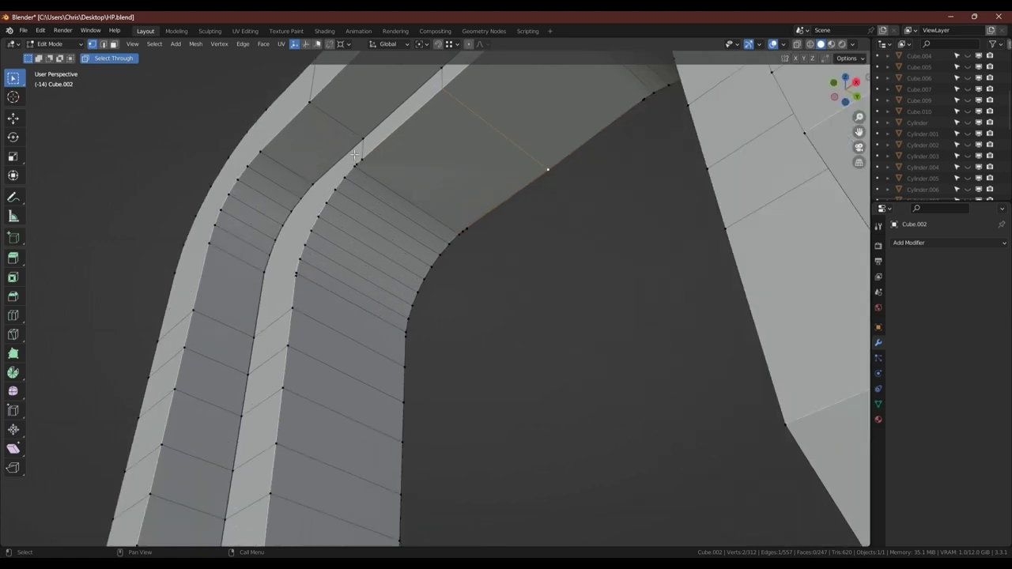
pyautogui.moveTo(355, 155); pyautogui.dragTo(406, 246, button='middle')
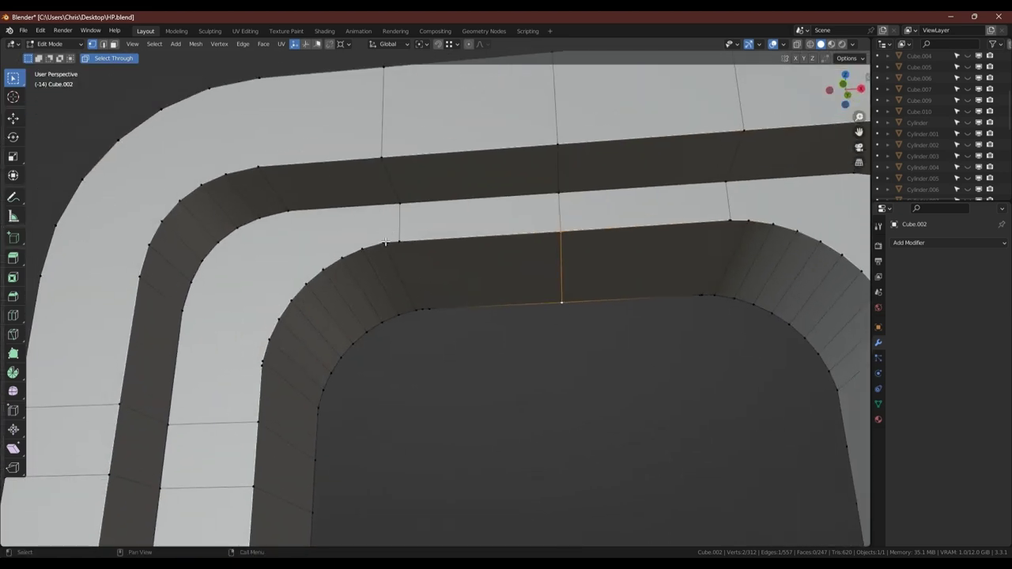
pyautogui.click(385, 242)
pyautogui.scroll(5, 733, 225)
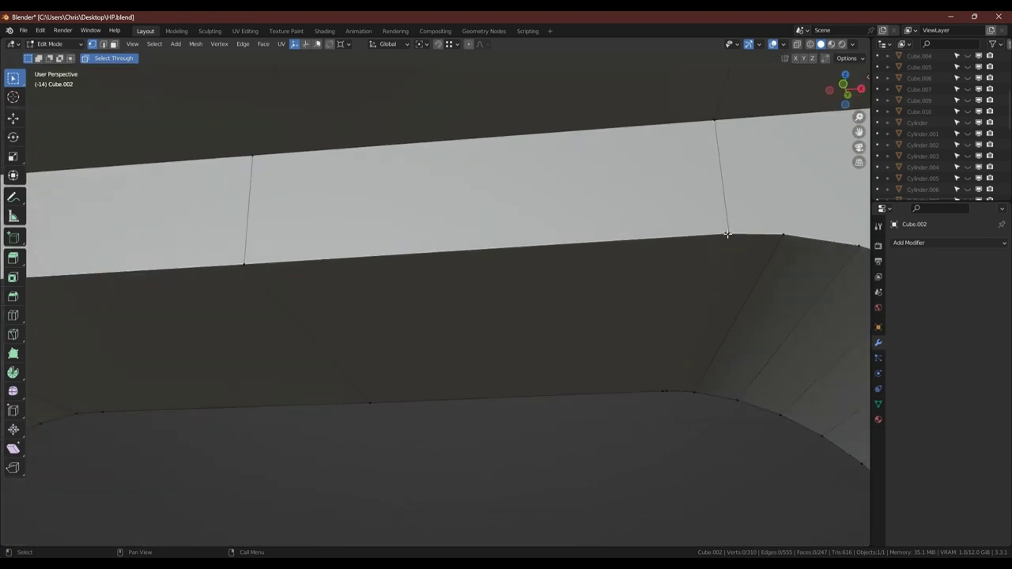
pyautogui.click(664, 391)
pyautogui.press('g')
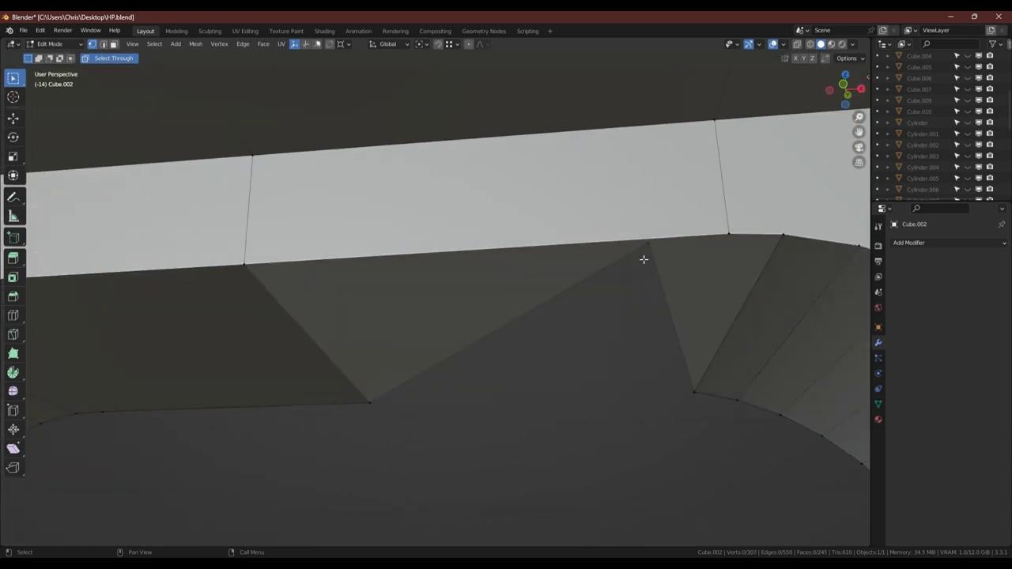
pyautogui.press('Escape')
# Step: Merge the remaining near-duplicate vertices around both rounded corners of the collar's inner opening
pyautogui.moveTo(705, 298); pyautogui.dragTo(774, 326, button='middle')
pyautogui.scroll(-3, 597, 243)
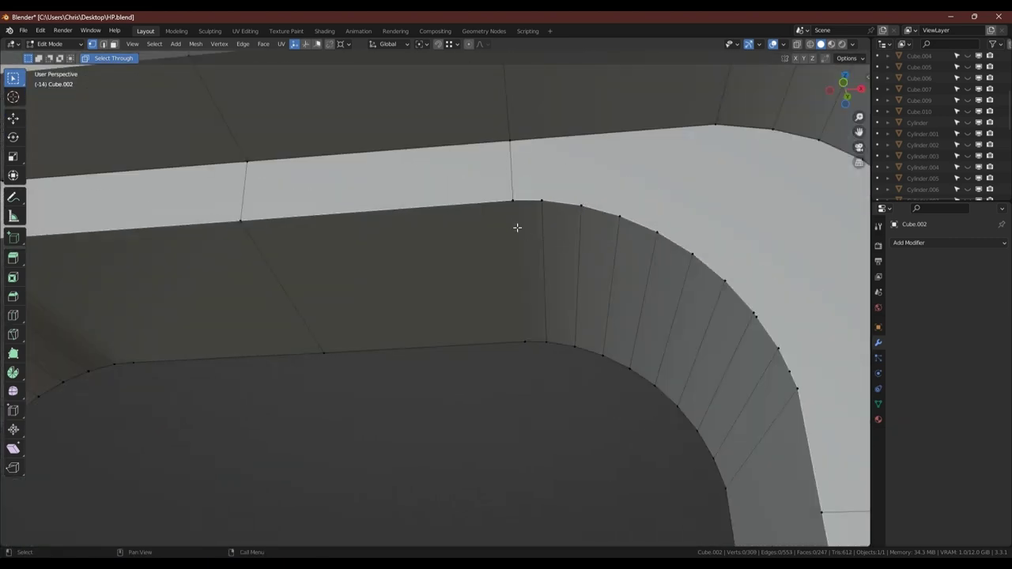
pyautogui.scroll(-2, 517, 223)
pyautogui.keyDown('shift'); pyautogui.moveTo(517, 221); pyautogui.dragTo(579, 251, button='middle'); pyautogui.keyUp('shift')
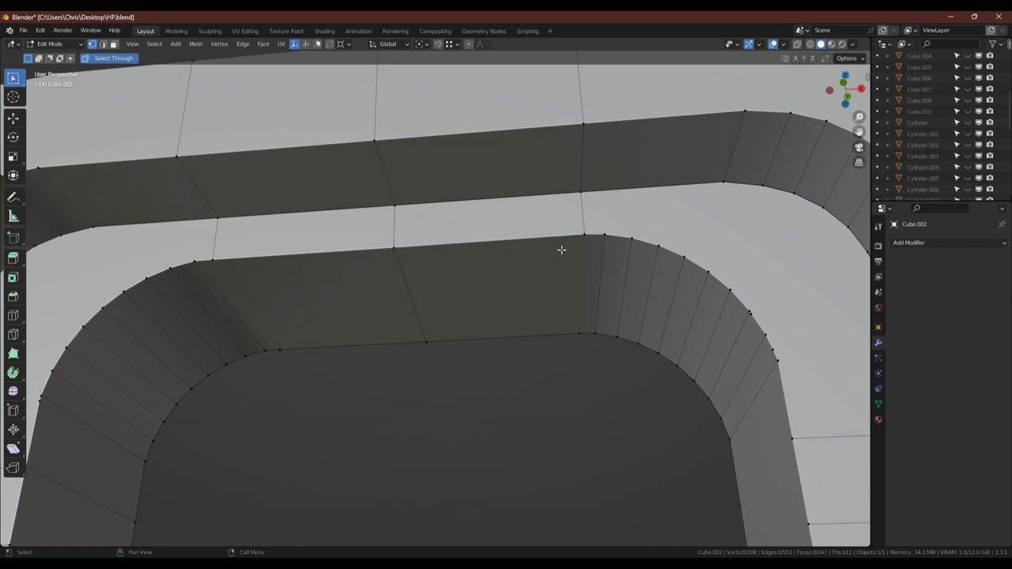
pyautogui.keyDown('shift'); pyautogui.moveTo(267, 338); pyautogui.dragTo(412, 266, button='middle'); pyautogui.keyUp('shift')
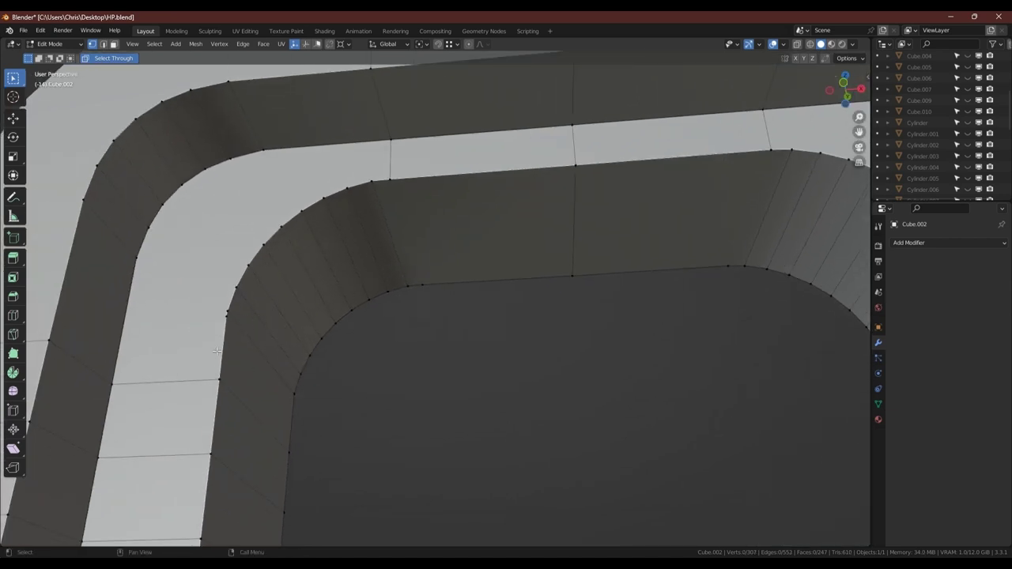
pyautogui.keyDown('shift'); pyautogui.moveTo(505, 298); pyautogui.dragTo(454, 328, button='middle'); pyautogui.keyUp('shift')
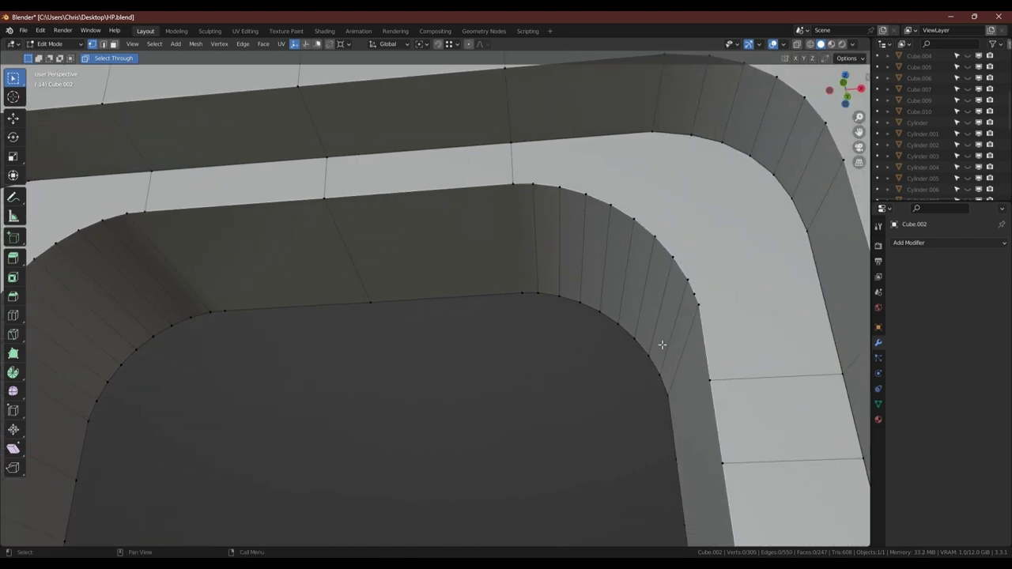
pyautogui.moveTo(552, 253)
pyautogui.mouseDown(button='middle')
pyautogui.moveTo(578, 271)
pyautogui.moveTo(552, 254)
pyautogui.mouseUp(button='middle')
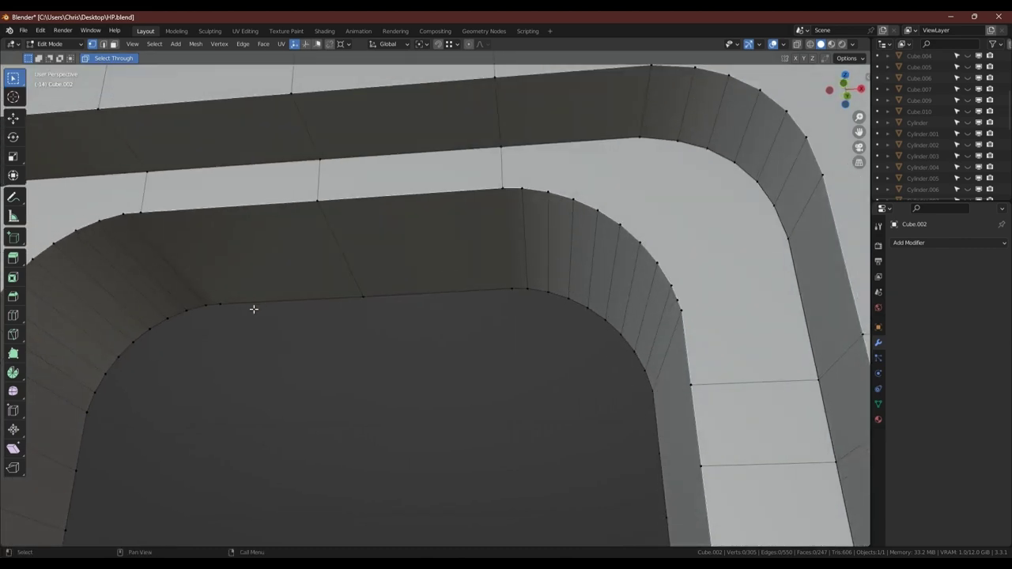
pyautogui.scroll(-3, 285, 323)
pyautogui.keyDown('shift'); pyautogui.moveTo(296, 340); pyautogui.dragTo(347, 190, button='middle'); pyautogui.keyUp('shift')
pyautogui.scroll(-3, 355, 221)
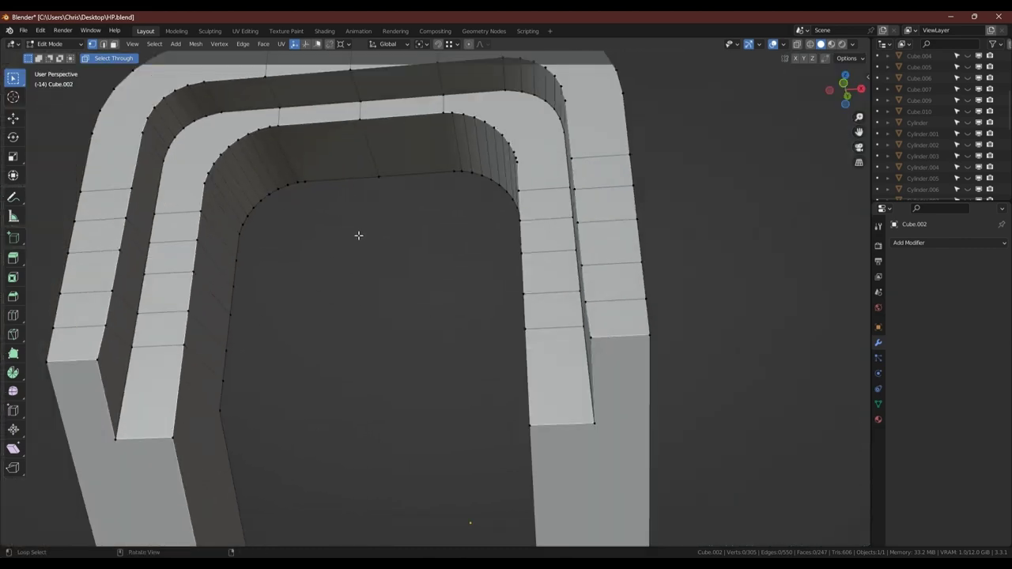
# Step: Merge the leftover near-duplicate vertex pair on the rounded inner corner, working from the collar's other side
pyautogui.moveTo(356, 234); pyautogui.dragTo(151, 252, button='middle')
pyautogui.scroll(5, 252, 242)
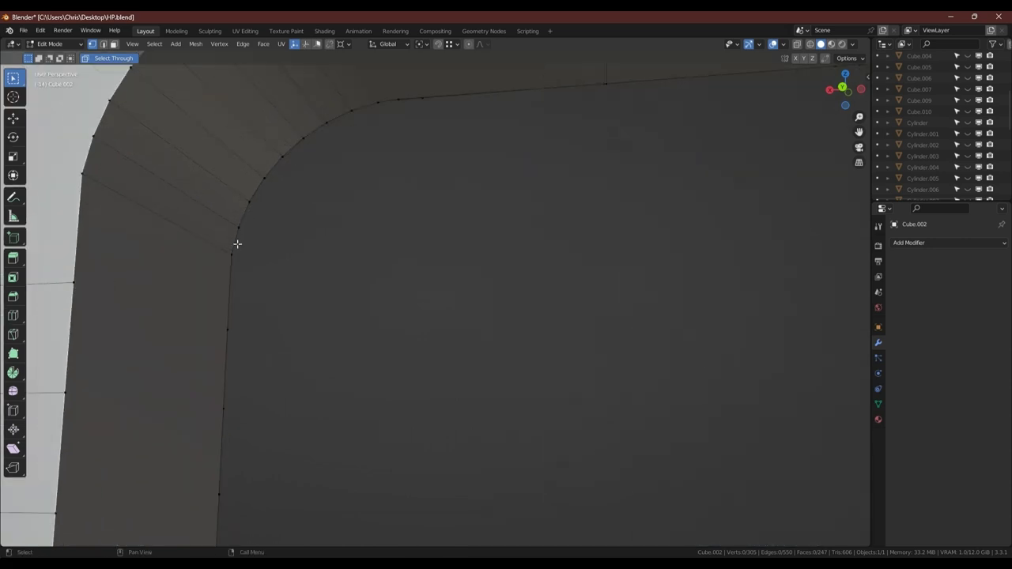
pyautogui.scroll(-2, 349, 189)
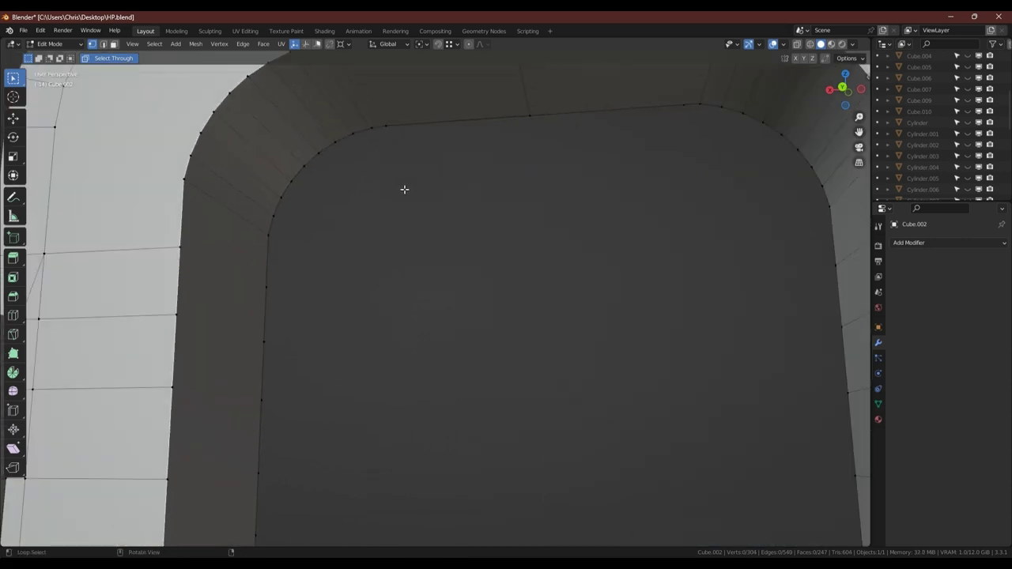
pyautogui.scroll(-3, 400, 192)
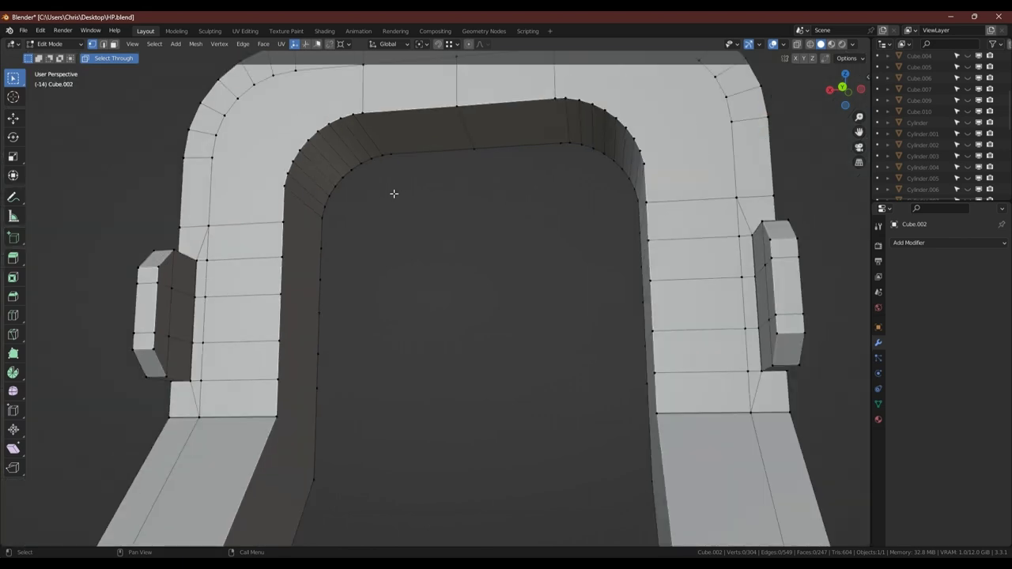
# Step: Add a Mirror modifier to the collar on the X axis with Bisect X and Flip X enabled
pyautogui.moveTo(394, 193); pyautogui.dragTo(364, 150, button='middle')
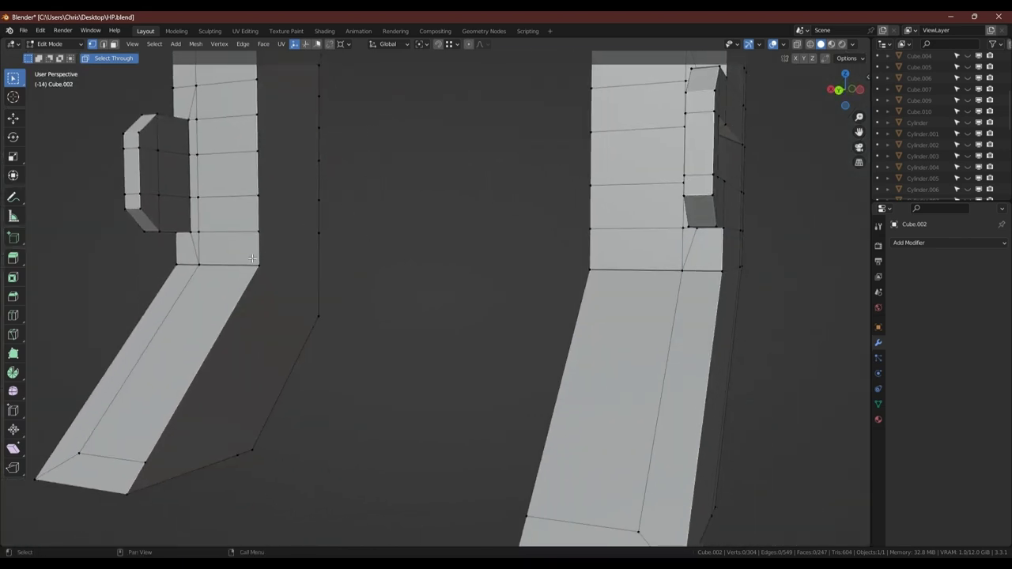
pyautogui.moveTo(374, 230)
pyautogui.mouseDown(button='middle')
pyautogui.moveTo(450, 216)
pyautogui.moveTo(403, 221)
pyautogui.moveTo(353, 208)
pyautogui.moveTo(390, 237)
pyautogui.mouseUp(button='middle')
pyautogui.press('q')
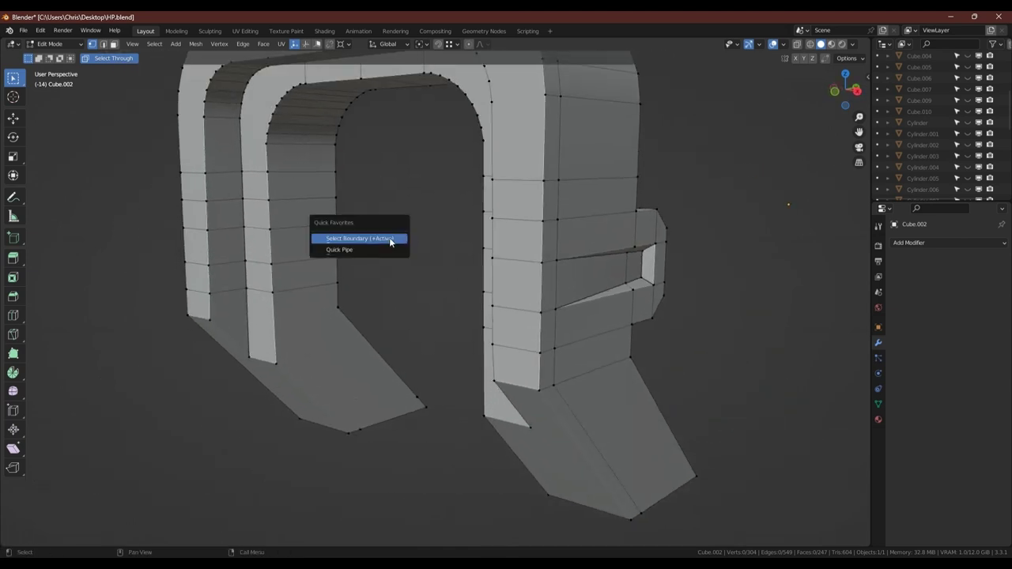
pyautogui.press('Escape')
pyautogui.press('Tab')
pyautogui.press('q')
pyautogui.click(452, 219)
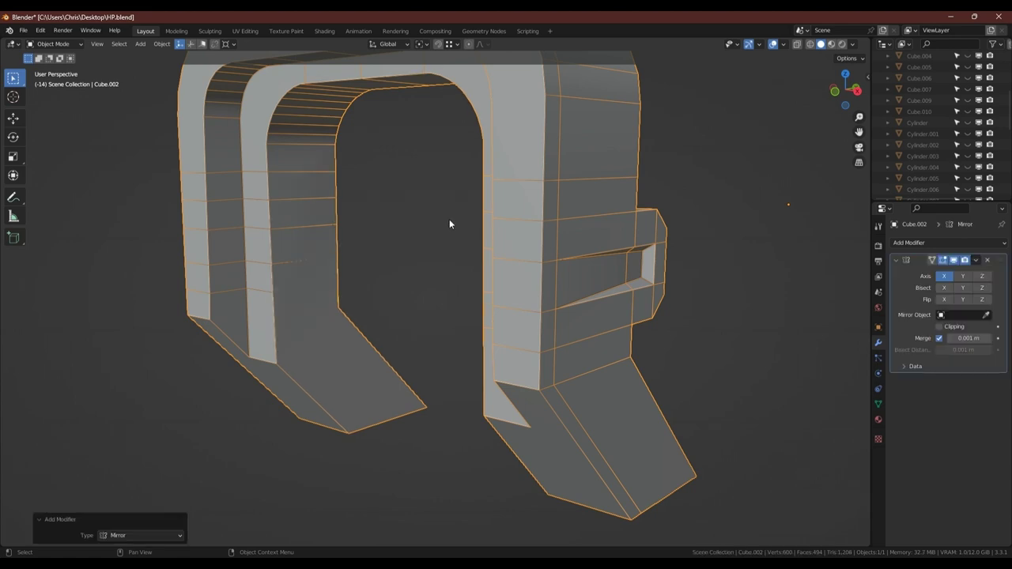
pyautogui.click(943, 288)
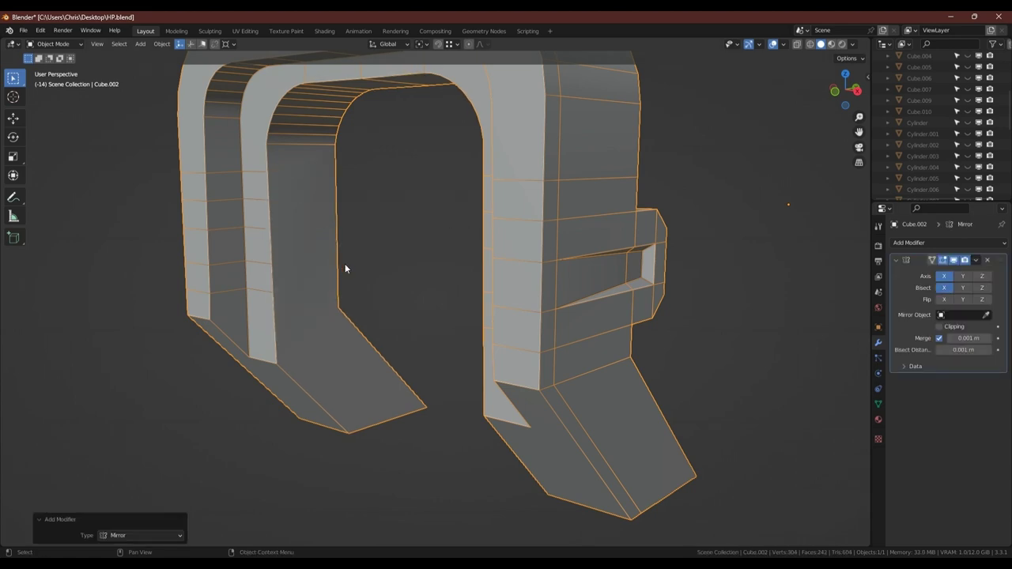
pyautogui.click(949, 300)
# Step: Hide the object's wireframe overlay and make the Mirror modifier display on the edit cage
pyautogui.hotkey('shift', 'w')
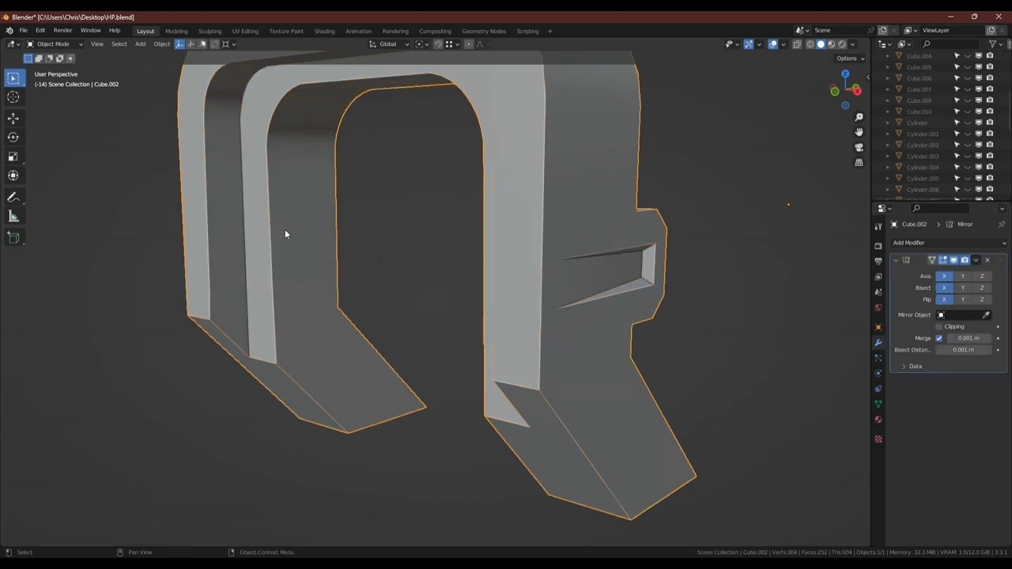
pyautogui.press('Tab')
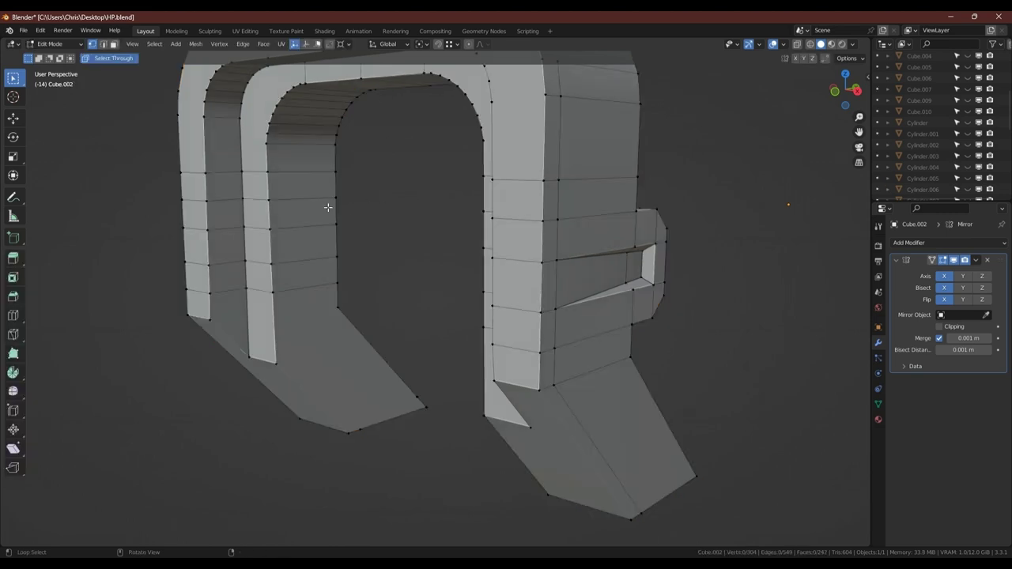
pyautogui.moveTo(406, 203); pyautogui.dragTo(206, 248, button='middle')
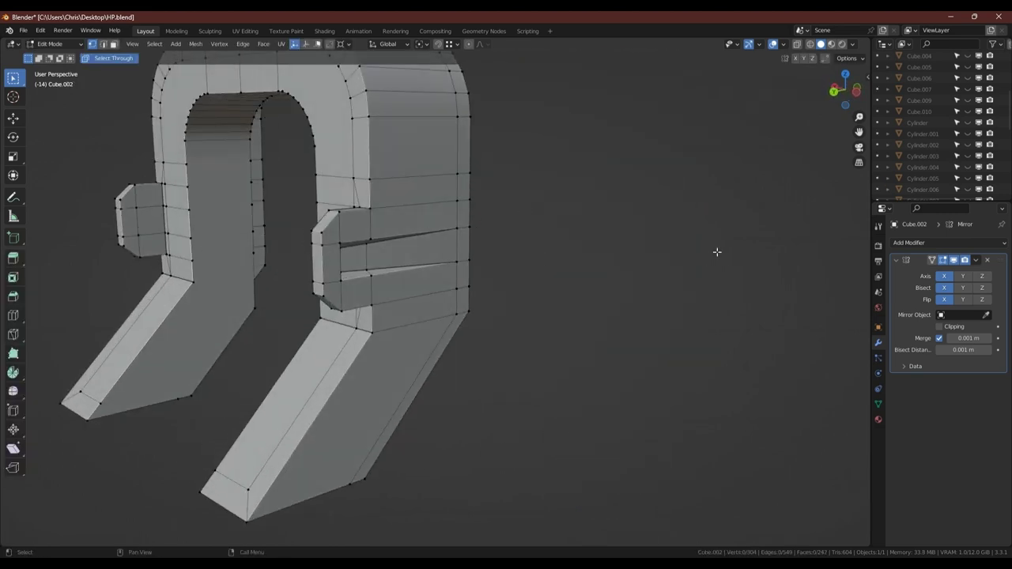
pyautogui.click(932, 260)
pyautogui.moveTo(418, 215); pyautogui.dragTo(351, 208, button='middle')
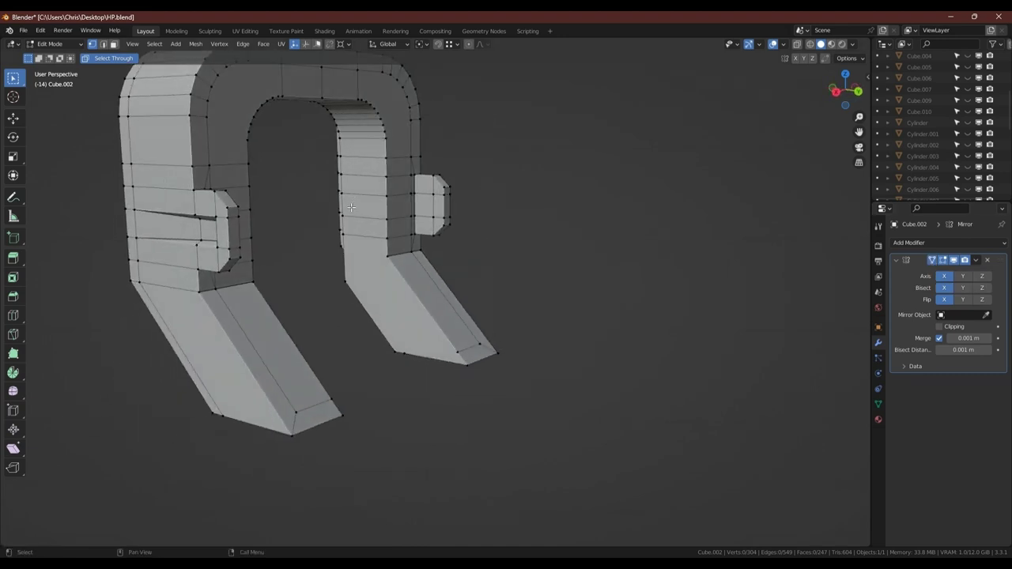
# Step: Connect the two bend vertices across the leg's inner face above the slanted foot with an edge
pyautogui.scroll(5, 395, 243)
pyautogui.moveTo(381, 269); pyautogui.dragTo(293, 287, button='middle')
pyautogui.keyDown('shift'); pyautogui.click(302, 338); pyautogui.keyUp('shift')
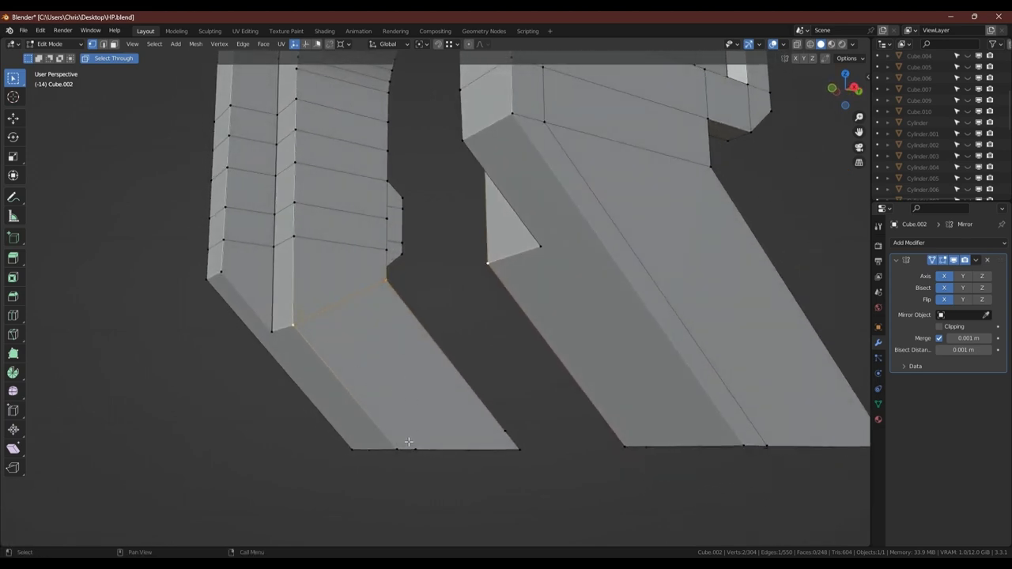
# Step: Connect the vertex on the foot's lower inner edge to the bend corner and to the neighbouring front edge vertex
pyautogui.click(507, 431)
pyautogui.moveTo(424, 443); pyautogui.dragTo(405, 456, button='middle')
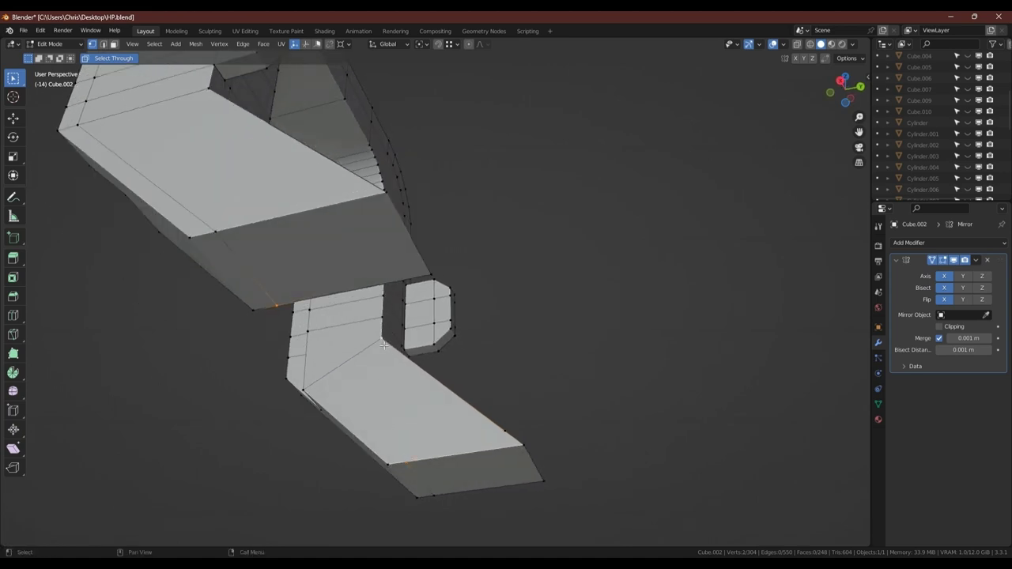
pyautogui.moveTo(437, 413); pyautogui.dragTo(371, 475, button='middle')
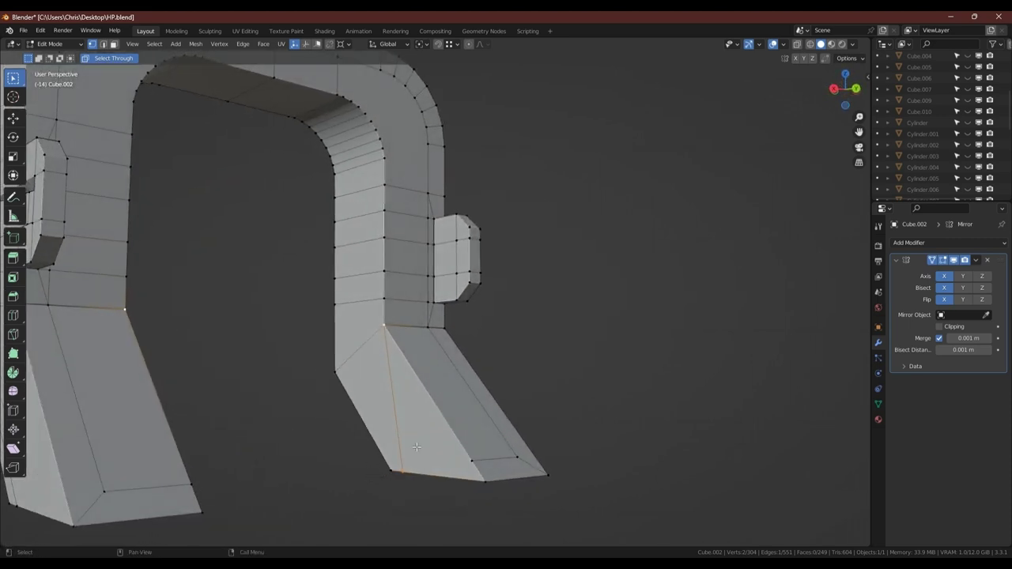
pyautogui.click(403, 469)
pyautogui.keyDown('shift'); pyautogui.click(475, 459); pyautogui.keyUp('shift')
# Step: Select the inner and outer arc edges of the collar's rounded corner in turn to compare their segment counts
pyautogui.scroll(-4, 455, 448)
pyautogui.moveTo(467, 429); pyautogui.dragTo(421, 509, button='middle')
pyautogui.scroll(5, 368, 309)
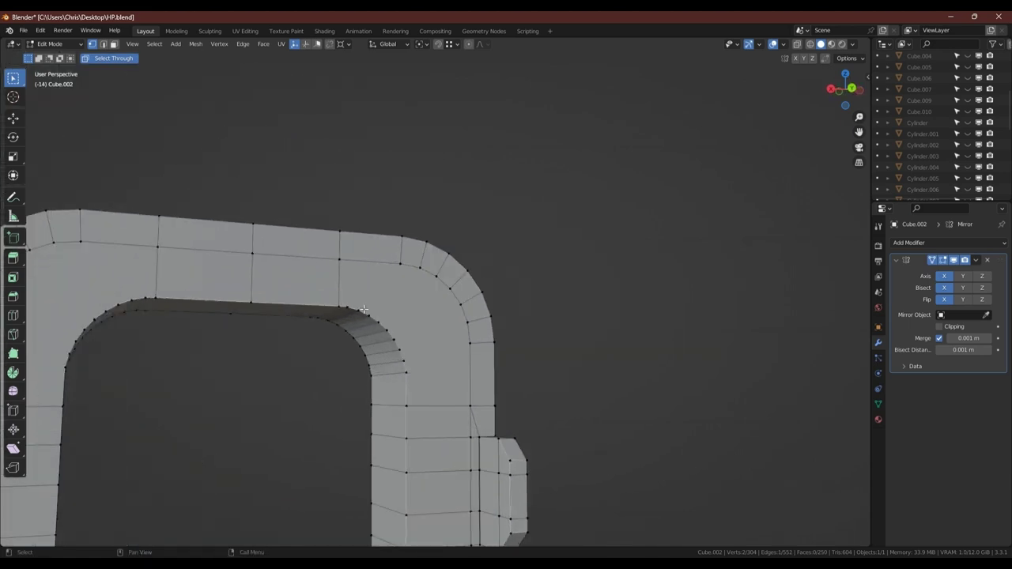
pyautogui.press('2')
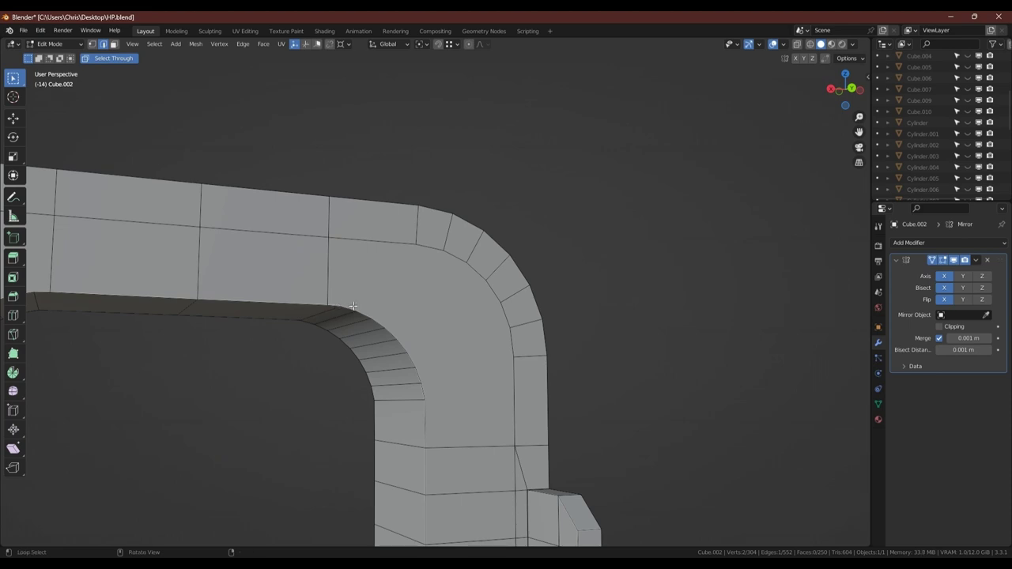
pyautogui.moveTo(336, 307)
pyautogui.mouseDown(button='middle')
pyautogui.moveTo(354, 282)
pyautogui.moveTo(335, 316)
pyautogui.mouseUp(button='middle')
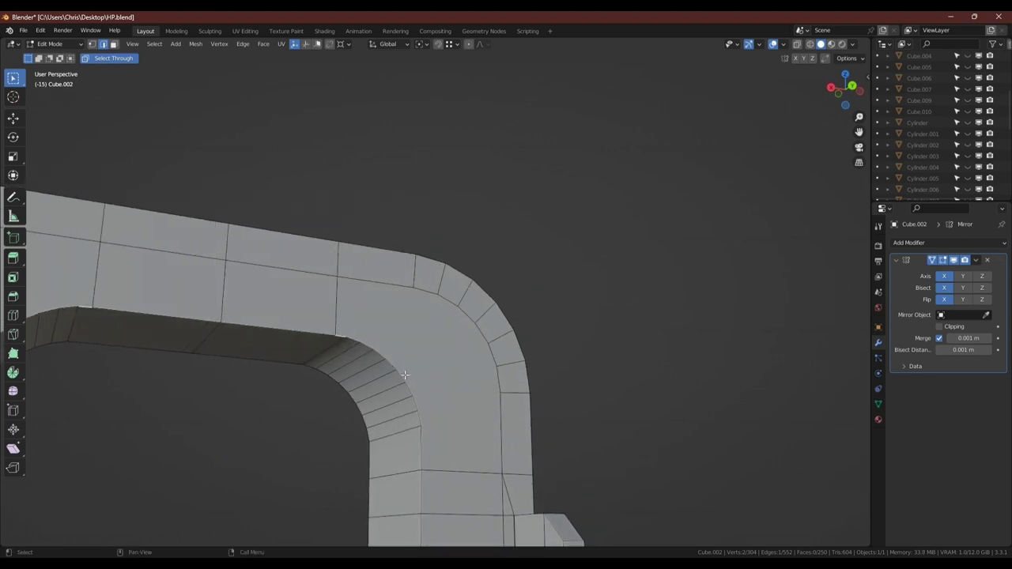
pyautogui.keyDown('ctrl'); pyautogui.click(421, 441); pyautogui.keyUp('ctrl')
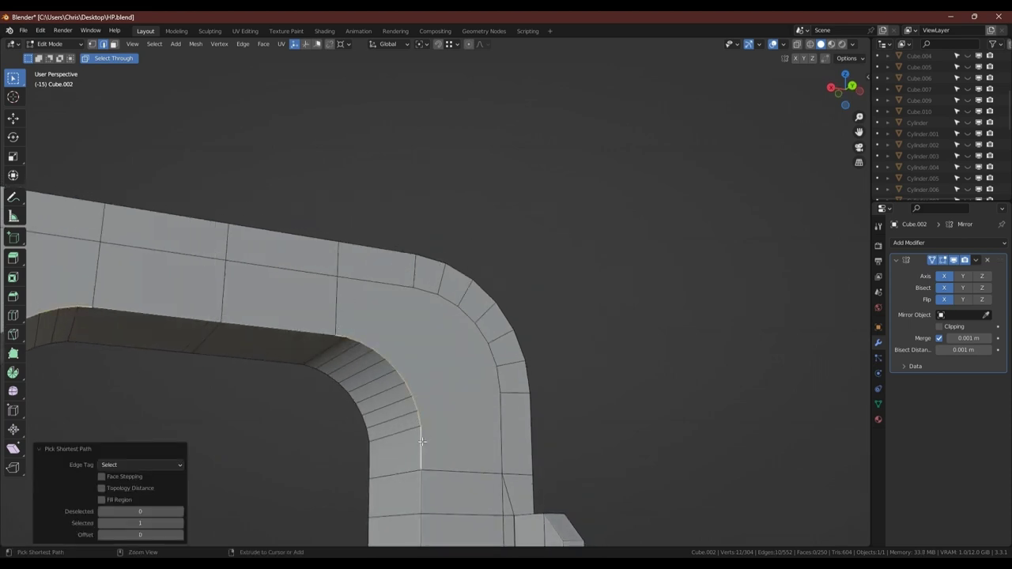
pyautogui.click(502, 414)
pyautogui.keyDown('ctrl'); pyautogui.click(396, 286); pyautogui.keyUp('ctrl')
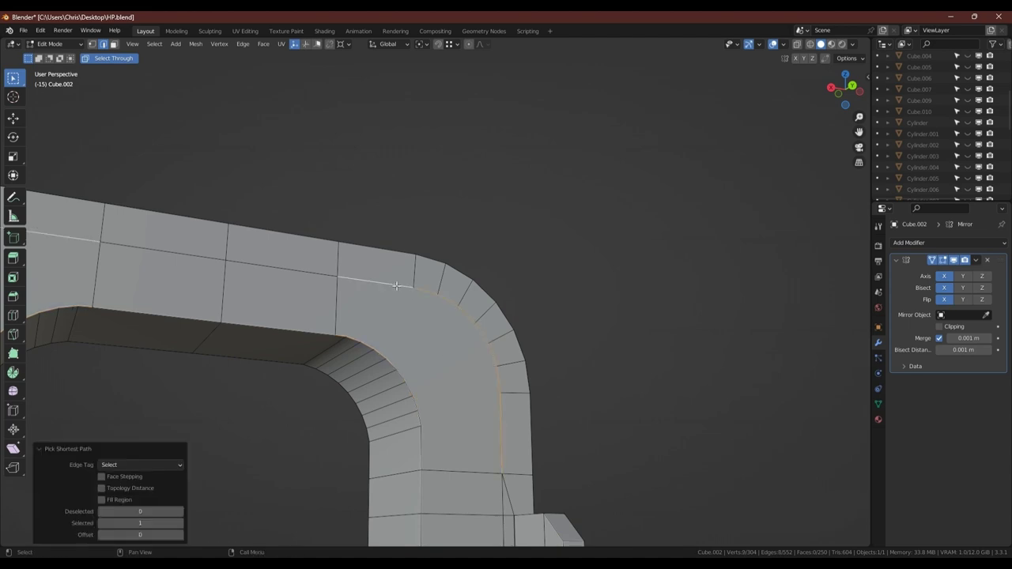
pyautogui.scroll(2, 336, 325)
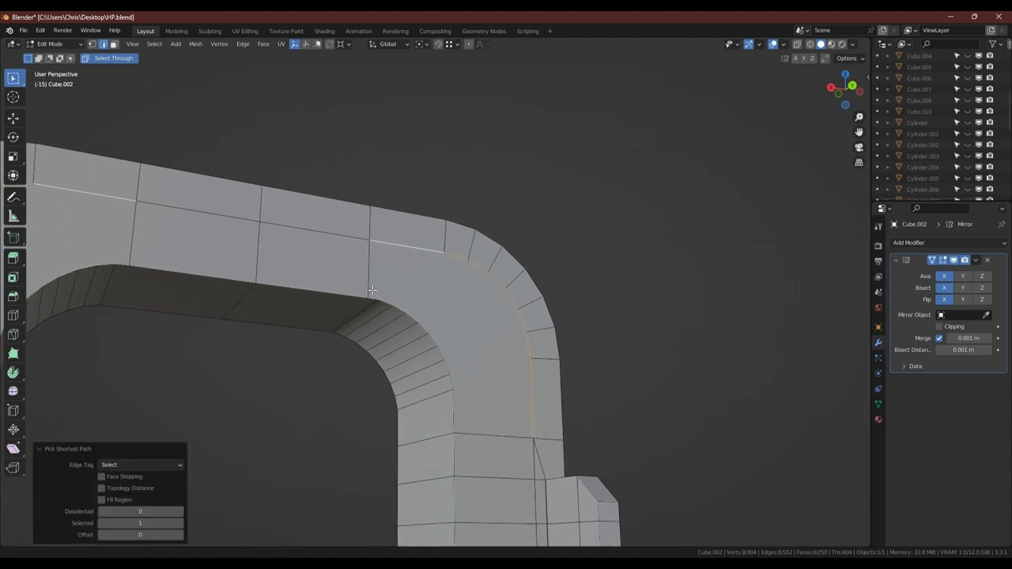
# Step: Merge the vertex ending the top span's cross edge into the first vertex of the inner corner arc
pyautogui.scroll(2, 395, 343)
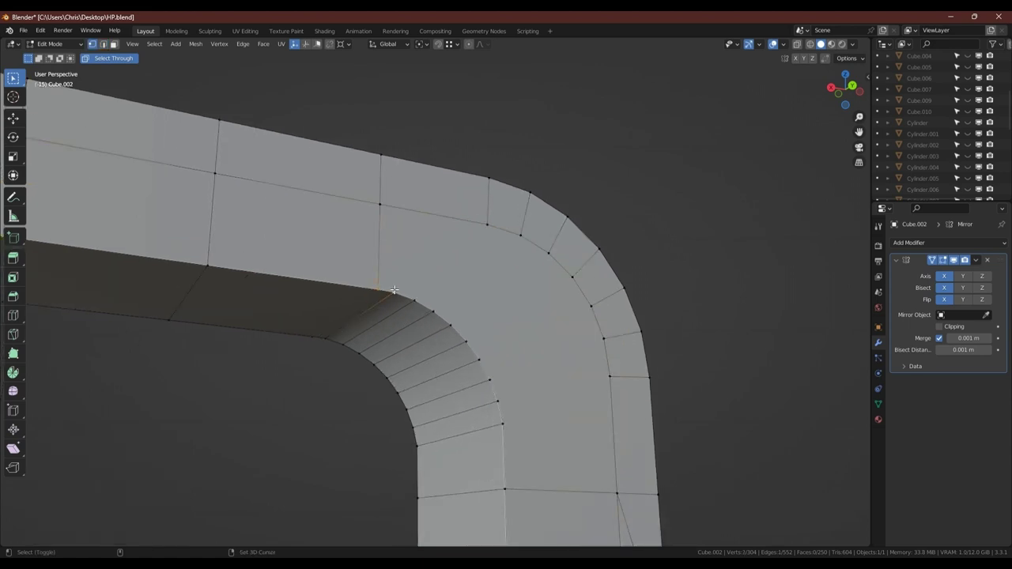
pyautogui.press('m')
pyautogui.click(378, 287)
# Step: Merge the leg vertex just below the inner corner arc into the arc's lower end vertex
pyautogui.press('2')
pyautogui.click(404, 295)
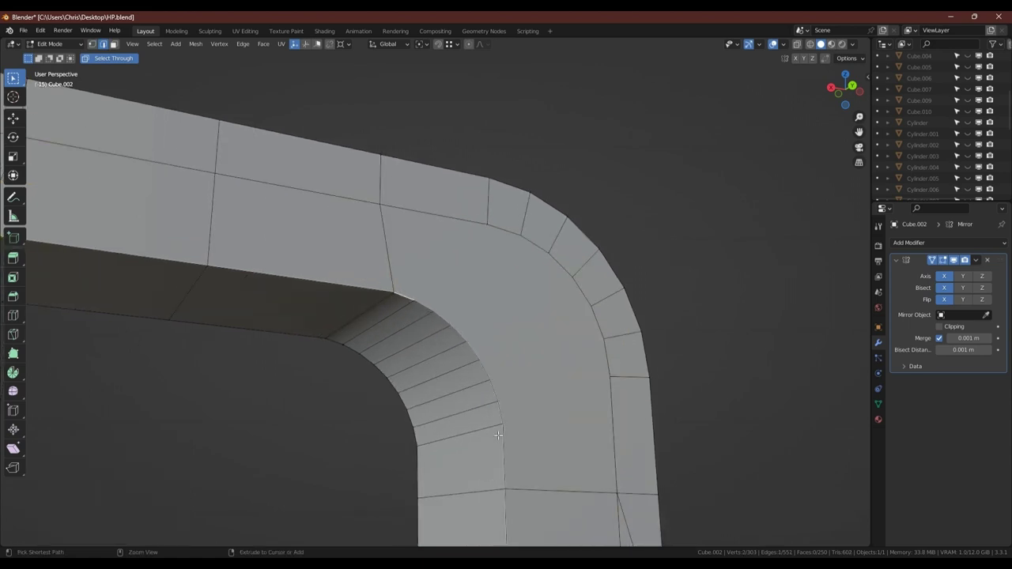
pyautogui.keyDown('ctrl'); pyautogui.click(502, 439); pyautogui.keyUp('ctrl')
pyautogui.moveTo(501, 439); pyautogui.dragTo(487, 466, button='middle')
pyautogui.keyDown('shift'); pyautogui.moveTo(476, 414); pyautogui.dragTo(481, 335, button='middle'); pyautogui.keyUp('shift')
pyautogui.press('Tab')
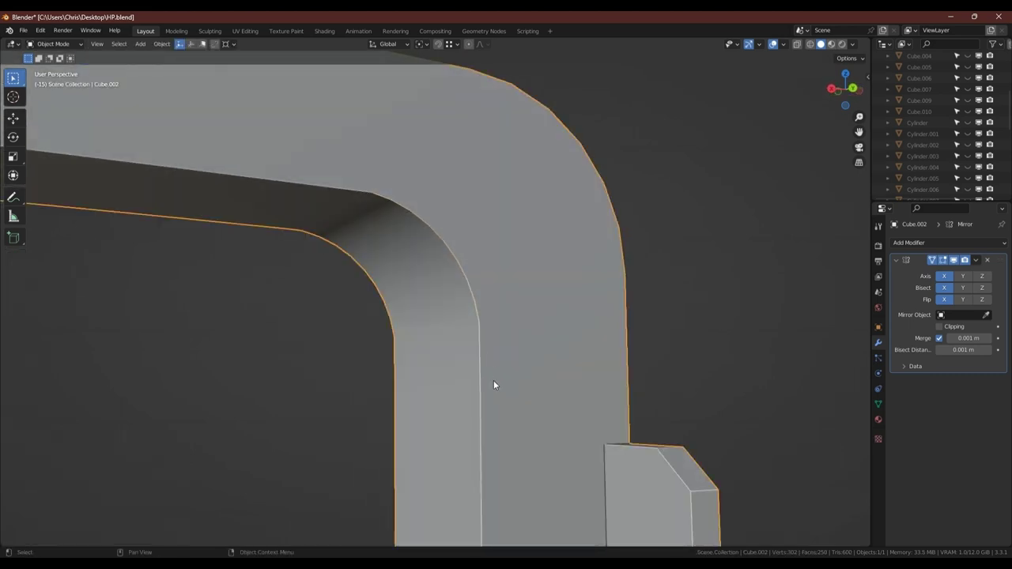
pyautogui.press('Tab')
pyautogui.press('1')
pyautogui.press('m')
pyautogui.click(487, 327)
# Step: Delete the n-gon on the collar's front rounded corner and rebuild it with a grid fill between the inner and outer arcs
pyautogui.press('2')
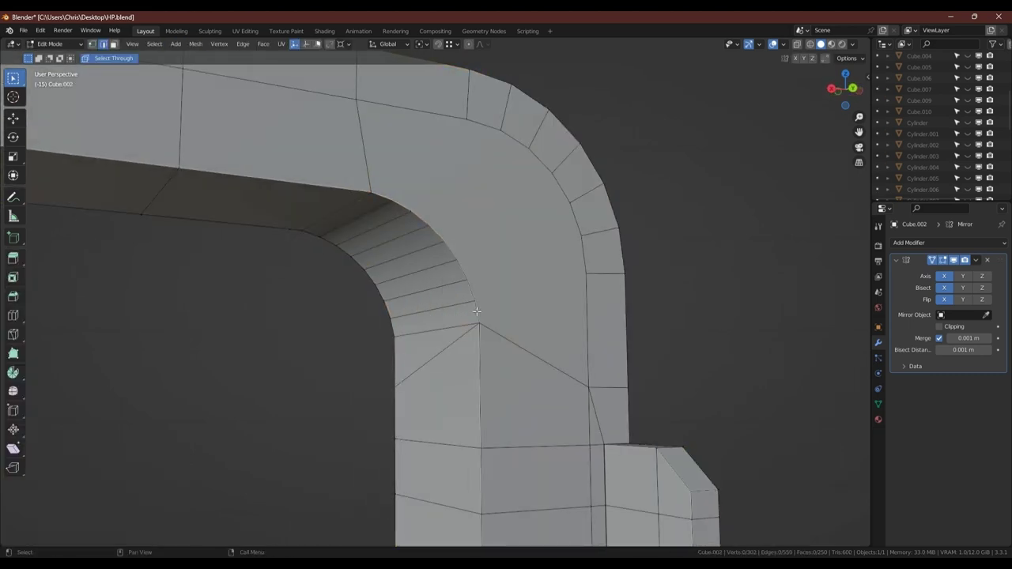
pyautogui.click(478, 313)
pyautogui.keyDown('ctrl'); pyautogui.click(385, 201); pyautogui.keyUp('ctrl')
pyautogui.press('3')
pyautogui.click(463, 199)
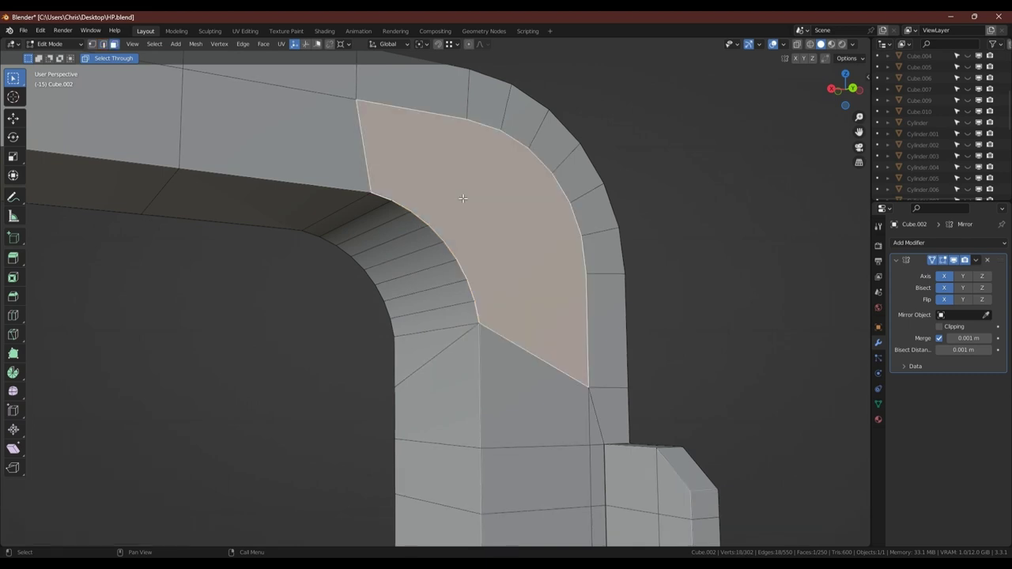
pyautogui.press('x')
pyautogui.press('f')
pyautogui.press('2')
pyautogui.keyDown('alt'); pyautogui.click(381, 196); pyautogui.keyUp('alt')
pyautogui.hotkey('ctrl', 'f')
pyautogui.press('g')
pyautogui.scroll(-3, 381, 218)
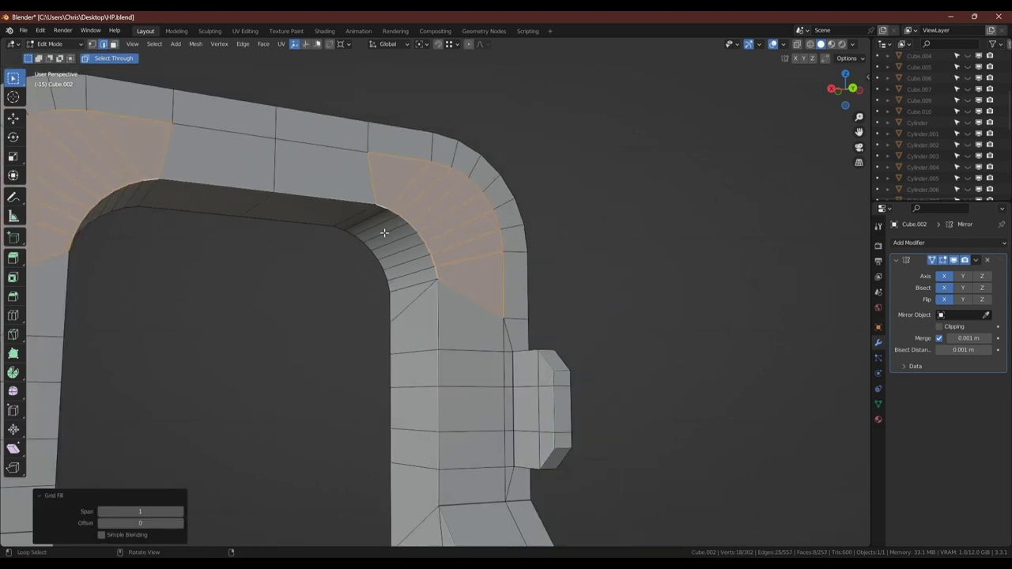
# Step: Merge the leg and top-span vertices beside the recessed rear face's inner corner arc into the arc's two end vertices
pyautogui.moveTo(384, 232); pyautogui.dragTo(617, 257, button='middle')
pyautogui.scroll(3, 388, 314)
pyautogui.press('1')
pyautogui.click(371, 316)
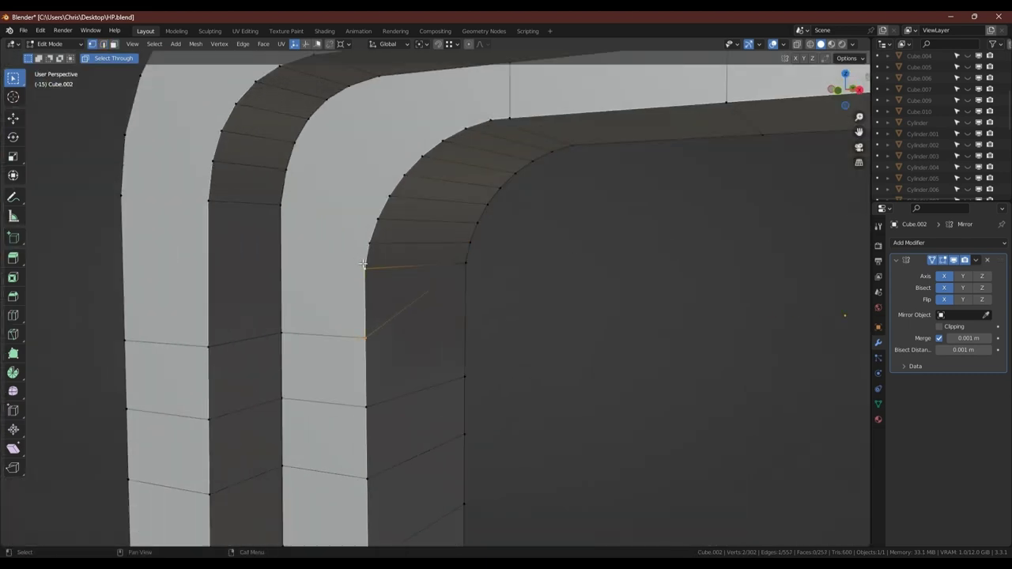
pyautogui.press('m')
pyautogui.click(361, 266)
pyautogui.click(510, 123)
pyautogui.keyDown('shift'); pyautogui.click(491, 121); pyautogui.keyUp('shift')
pyautogui.press('m')
pyautogui.click(488, 123)
# Step: Replace the n-gon on the collar's recessed rear corner with a grid fill
pyautogui.moveTo(488, 125); pyautogui.dragTo(520, 166, button='middle')
pyautogui.press('3')
pyautogui.click(520, 166)
pyautogui.press('x')
pyautogui.click(521, 166)
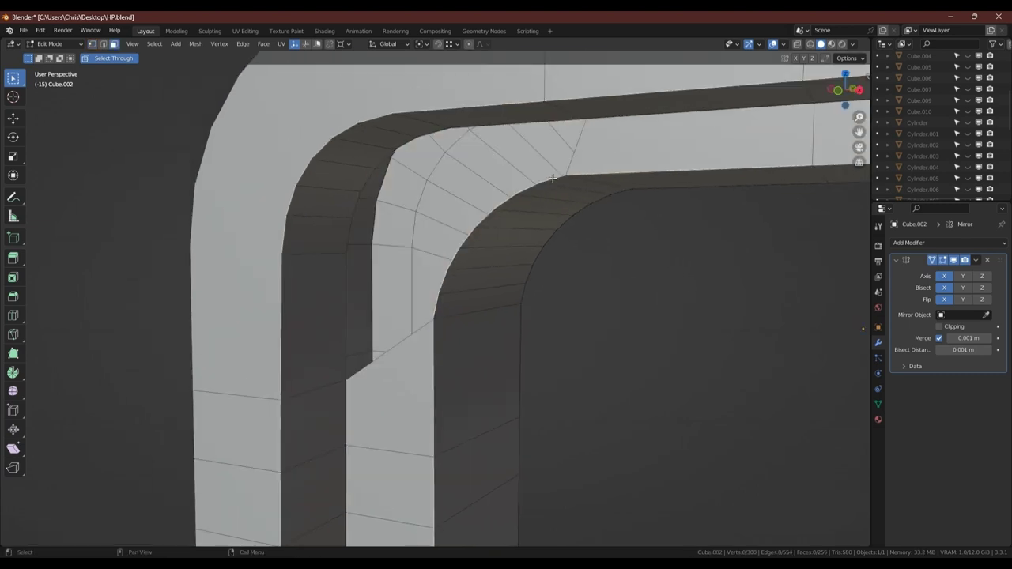
pyautogui.press('2')
pyautogui.keyDown('alt'); pyautogui.click(552, 178); pyautogui.keyUp('alt')
pyautogui.hotkey('ctrl', 'f')
pyautogui.click(543, 181)
pyautogui.scroll(-3, 544, 181)
pyautogui.scroll(-3, 545, 189)
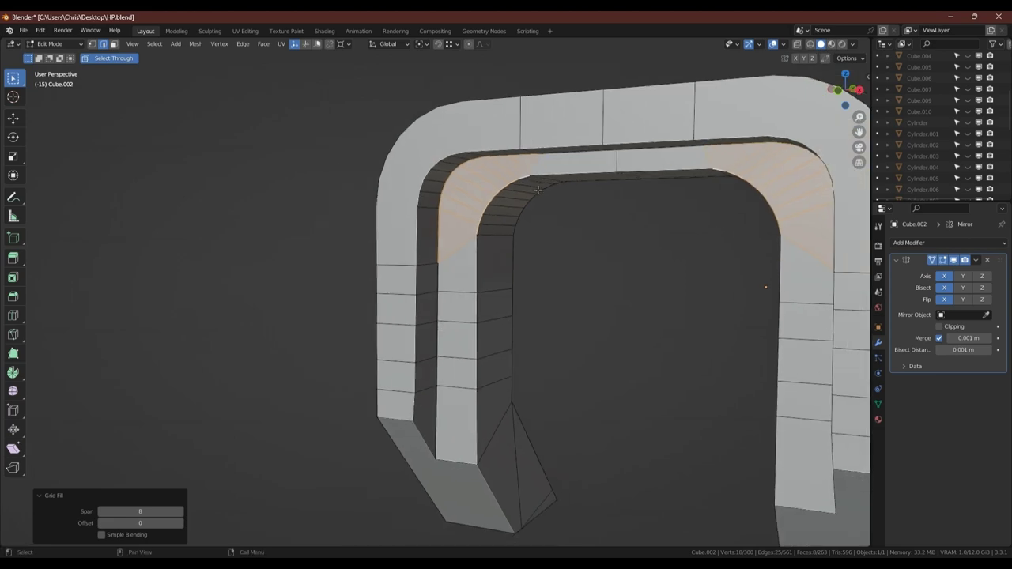
# Step: Select the outer and inner arc edges of the collar's outer rear corner in turn to compare their segment counts
pyautogui.keyDown('alt'); pyautogui.moveTo(538, 190); pyautogui.dragTo(656, 237, button='middle'); pyautogui.keyUp('alt')
pyautogui.scroll(3, 458, 194)
pyautogui.scroll(-3, 434, 172)
pyautogui.keyDown('alt'); pyautogui.moveTo(434, 171); pyautogui.dragTo(593, 116, button='middle'); pyautogui.keyUp('alt')
pyautogui.click(440, 197)
pyautogui.scroll(2, 593, 116)
pyautogui.keyDown('ctrl'); pyautogui.click(588, 160); pyautogui.keyUp('ctrl')
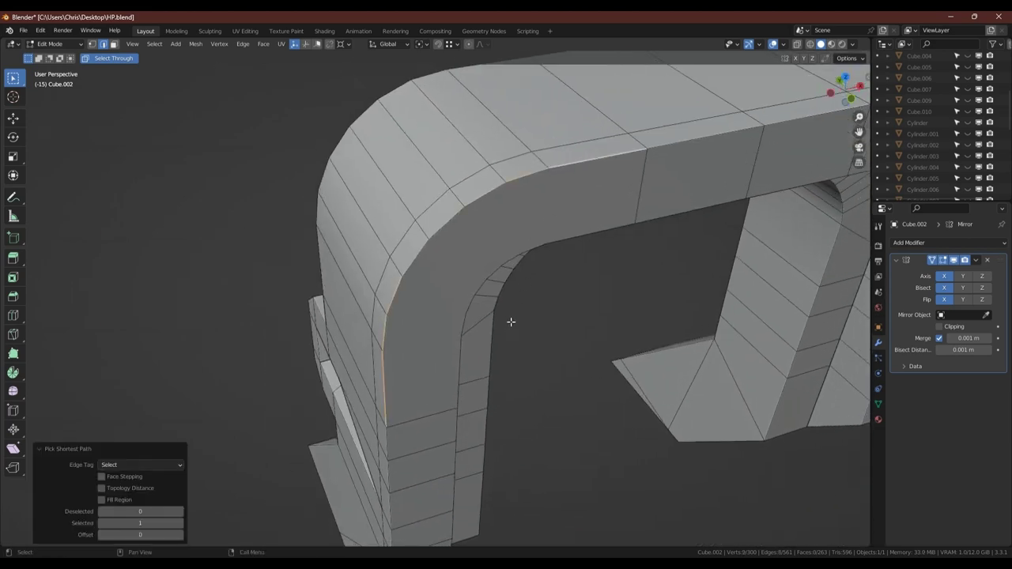
pyautogui.keyDown('alt'); pyautogui.moveTo(510, 321); pyautogui.dragTo(377, 233, button='middle'); pyautogui.keyUp('alt')
pyautogui.click(461, 402)
pyautogui.keyDown('ctrl'); pyautogui.click(563, 257); pyautogui.keyUp('ctrl')
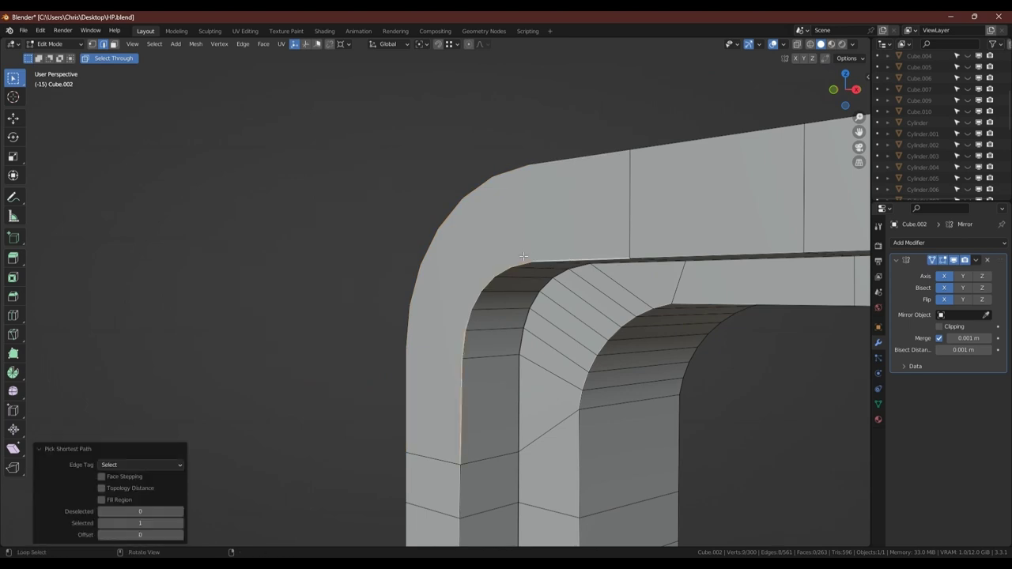
# Step: Delete the n-gon on the collar's outer rear corner and close the gap with a grid fill
pyautogui.keyDown('alt'); pyautogui.moveTo(523, 256); pyautogui.dragTo(558, 226, button='middle'); pyautogui.keyUp('alt')
pyautogui.press('3')
pyautogui.click(553, 222)
pyautogui.press('x')
pyautogui.press('f')
pyautogui.press('2')
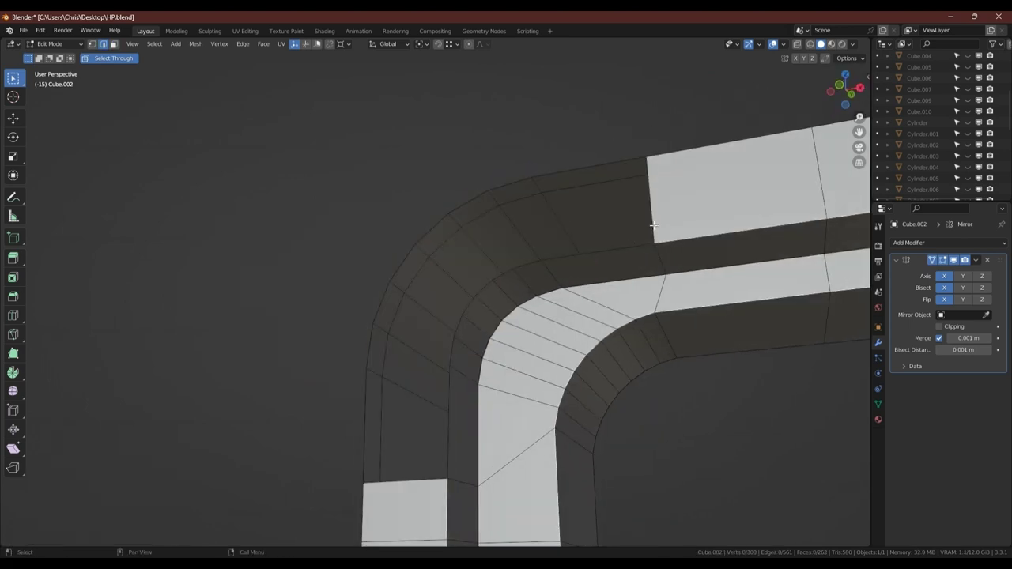
pyautogui.keyDown('alt'); pyautogui.click(654, 226); pyautogui.keyUp('alt')
pyautogui.hotkey('ctrl', 'f')
pyautogui.press('g')
pyautogui.scroll(-5, 653, 225)
pyautogui.keyDown('alt'); pyautogui.moveTo(616, 233); pyautogui.dragTo(536, 283, button='middle'); pyautogui.keyUp('alt')
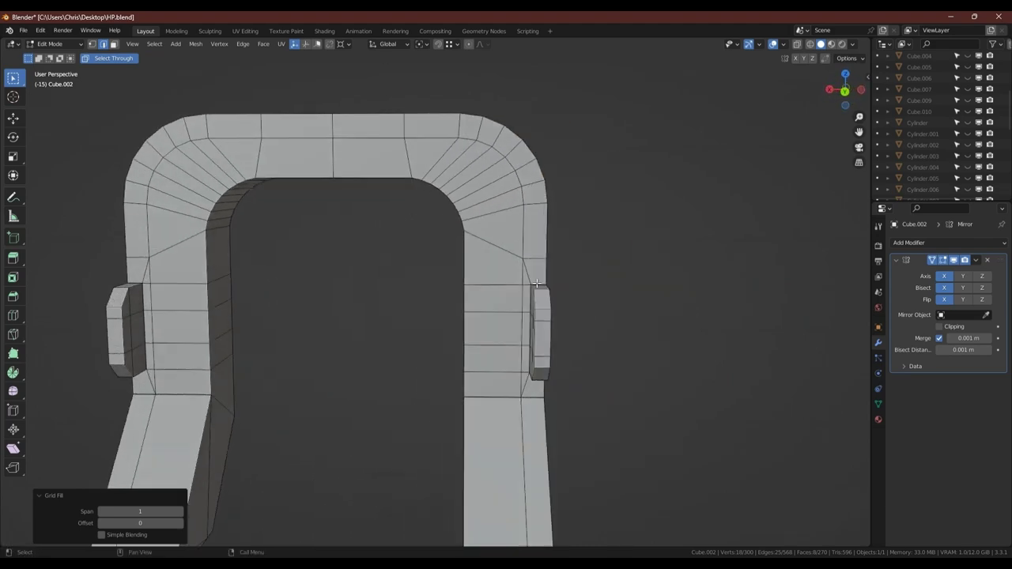
pyautogui.scroll(-4, 460, 242)
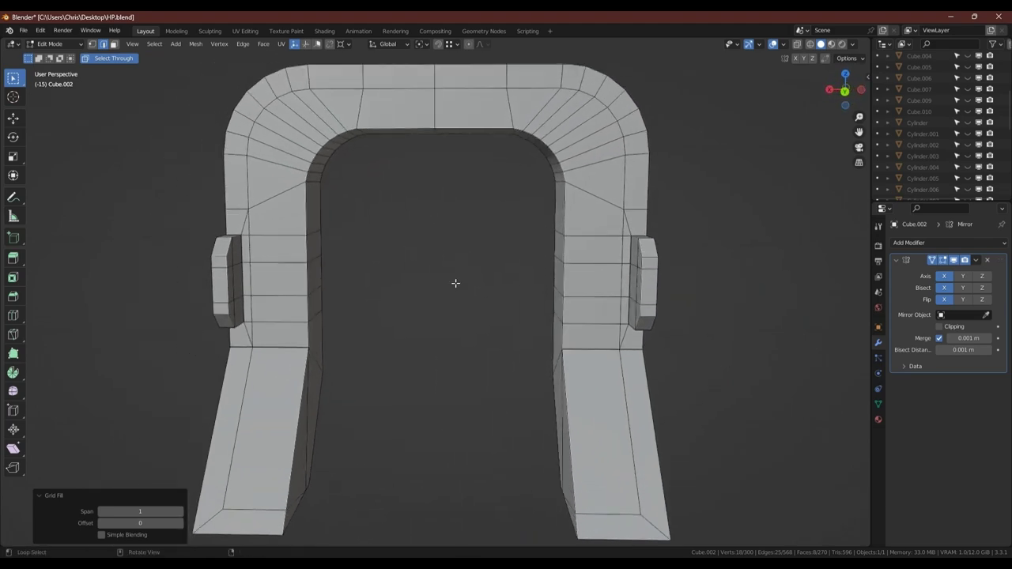
# Step: From the left orthographic view, knife a horizontal cut through the slanted foot of the collar, just below its inner bend
pyautogui.moveTo(456, 282); pyautogui.dragTo(493, 286, button='middle')
pyautogui.moveTo(566, 290); pyautogui.dragTo(520, 347, button='middle')
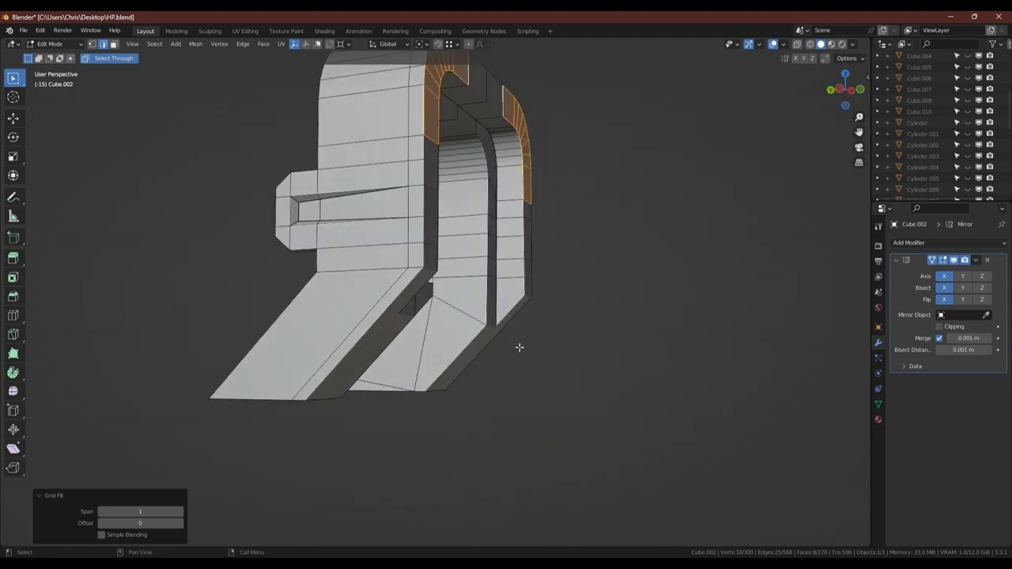
pyautogui.click(840, 93)
pyautogui.moveTo(332, 356); pyautogui.dragTo(400, 335, button='middle')
pyautogui.press('k')
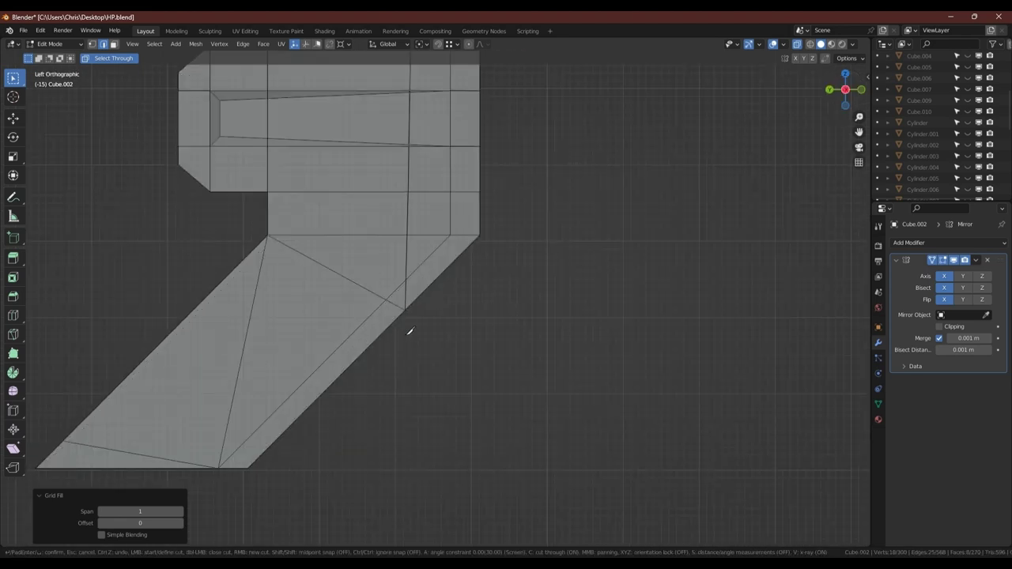
pyautogui.click(416, 333)
pyautogui.click(161, 335)
pyautogui.press('Return')
pyautogui.hotkey('alt', 'z')
# Step: Examine the collar's feet around the new cut from several sides for stray vertices and uneven edge flow
pyautogui.moveTo(463, 303)
pyautogui.mouseDown(button='middle')
pyautogui.moveTo(410, 313)
pyautogui.moveTo(387, 296)
pyautogui.moveTo(292, 332)
pyautogui.mouseUp(button='middle')
pyautogui.press('1')
pyautogui.click(396, 306)
pyautogui.moveTo(608, 323); pyautogui.dragTo(539, 289, button='middle')
pyautogui.press('2')
pyautogui.scroll(-3, 681, 378)
pyautogui.moveTo(682, 378); pyautogui.dragTo(658, 327, button='middle')
pyautogui.scroll(-3, 585, 312)
pyautogui.scroll(3, 634, 333)
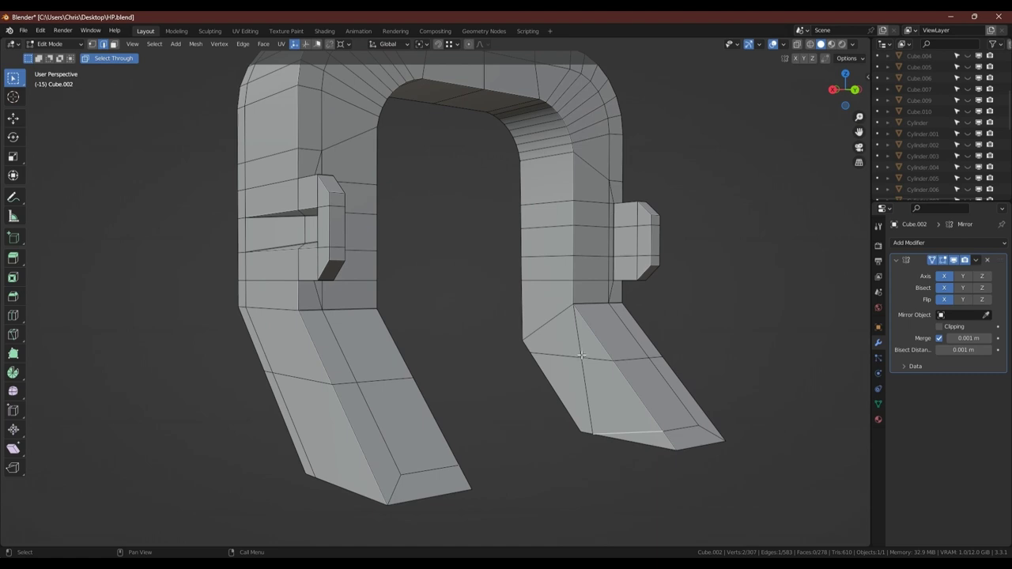
pyautogui.scroll(-3, 577, 354)
pyautogui.moveTo(577, 354); pyautogui.dragTo(541, 231, button='middle')
# Step: Apply the collar's Mirror modifier and merge its vertices by distance, then leave the isolated view
pyautogui.press('Tab')
pyautogui.hotkey('ctrl', 'a')
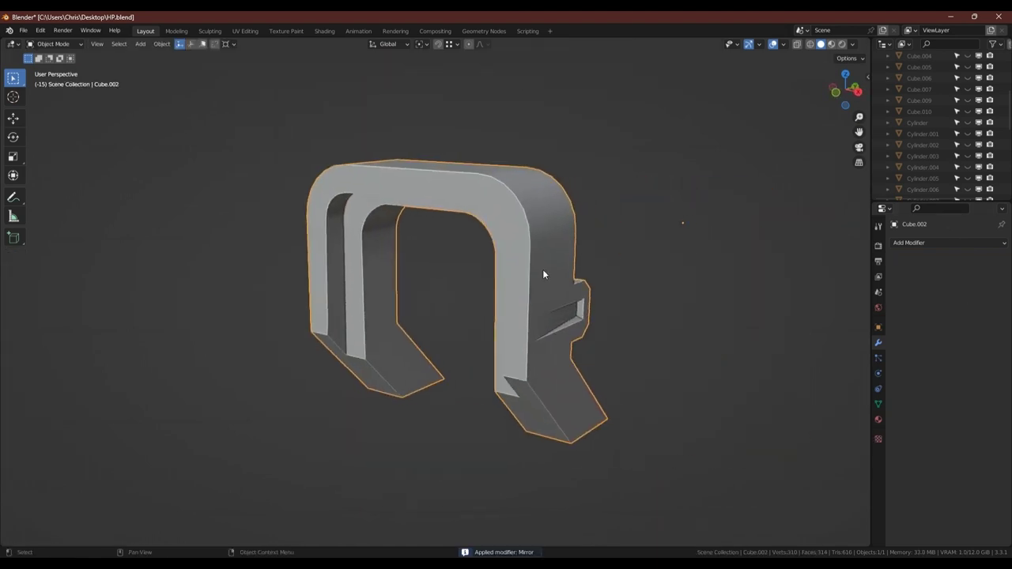
pyautogui.press('Tab')
pyautogui.press('m')
pyautogui.click(500, 305)
pyautogui.press('Tab')
pyautogui.press('/')
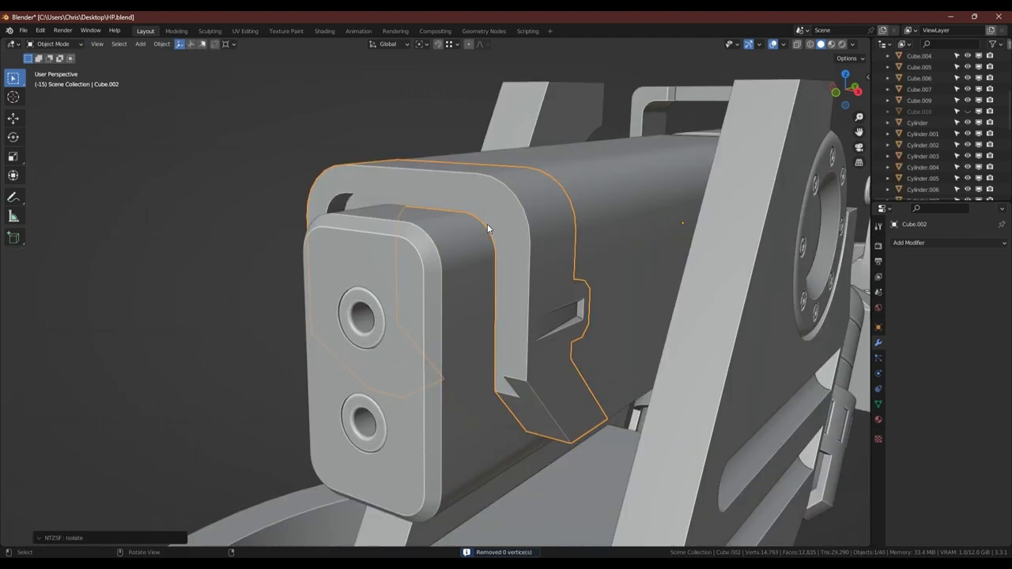
pyautogui.scroll(-3, 488, 224)
pyautogui.click(465, 260)
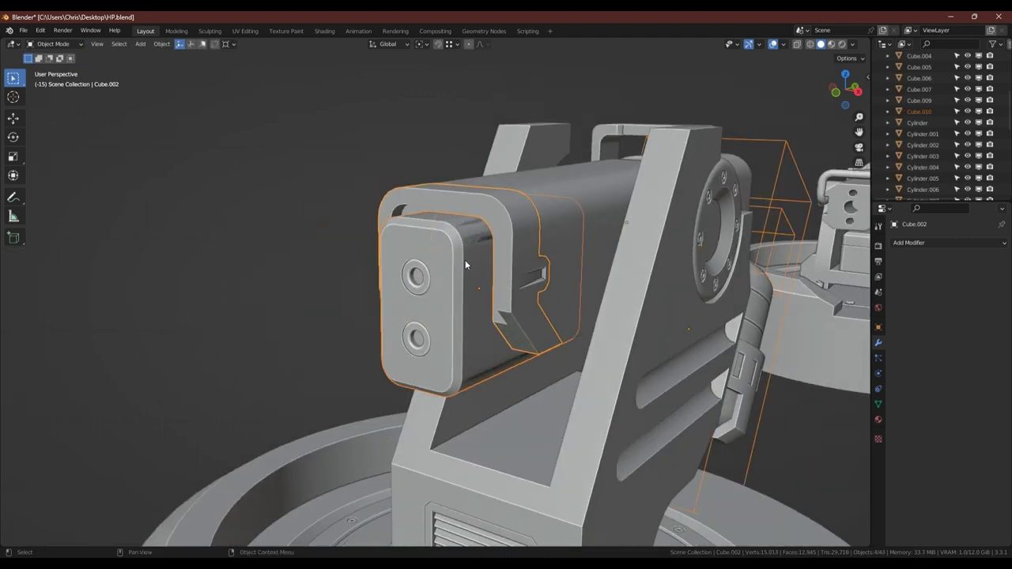
pyautogui.click(473, 256)
pyautogui.press('g')
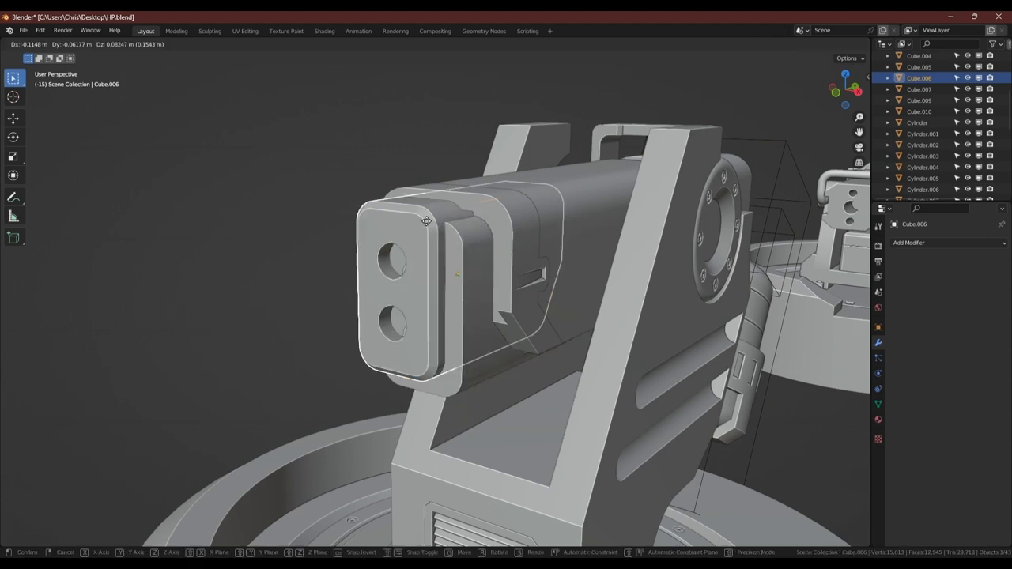
pyautogui.rightClick(391, 212)
# Step: Isolate the plain inner block together with the barrel body and check their wireframes
pyautogui.click(435, 241)
pyautogui.press('g')
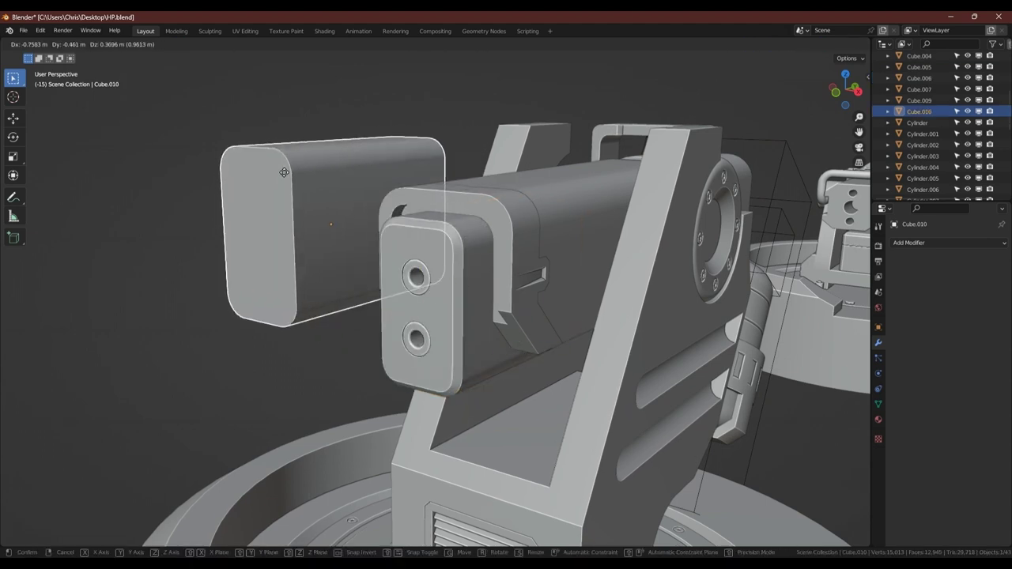
pyautogui.rightClick(287, 176)
pyautogui.keyDown('shift'); pyautogui.click(578, 188); pyautogui.keyUp('shift')
pyautogui.press('/')
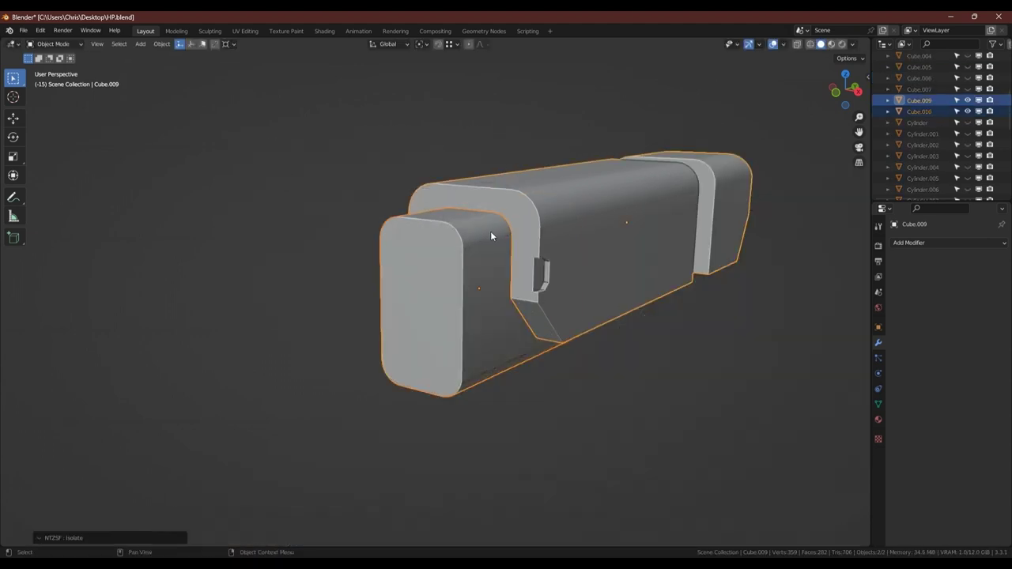
pyautogui.hotkey('shift', 'z')
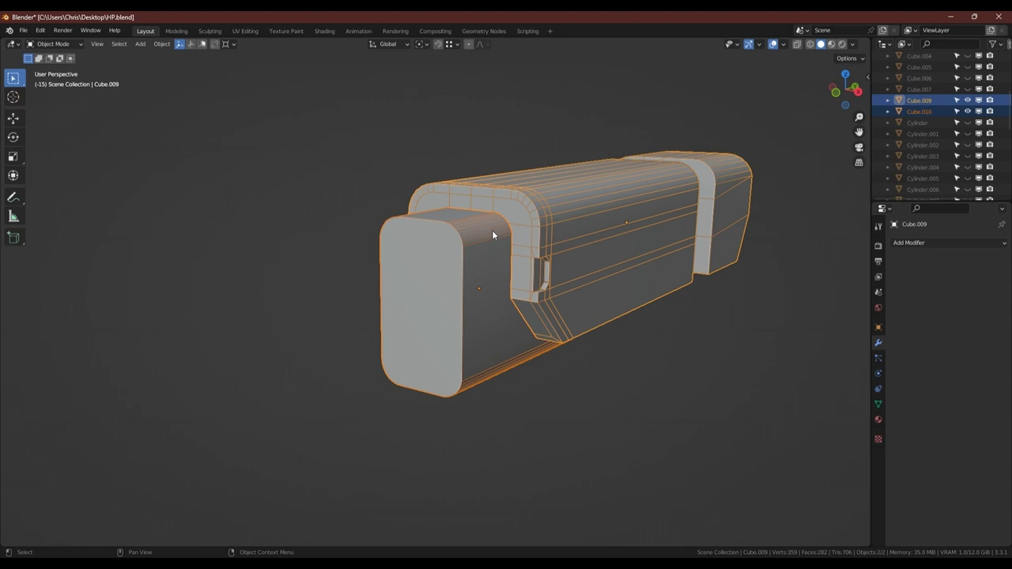
pyautogui.hotkey('shift', 'z')
# Step: Cut the plain inner block out of the barrel body with a Brush Boolean Difference and bring back the full turret
pyautogui.click(486, 233)
pyautogui.keyDown('shift'); pyautogui.click(613, 202); pyautogui.keyUp('shift')
pyautogui.hotkey('ctrl', 'shift', 'b')
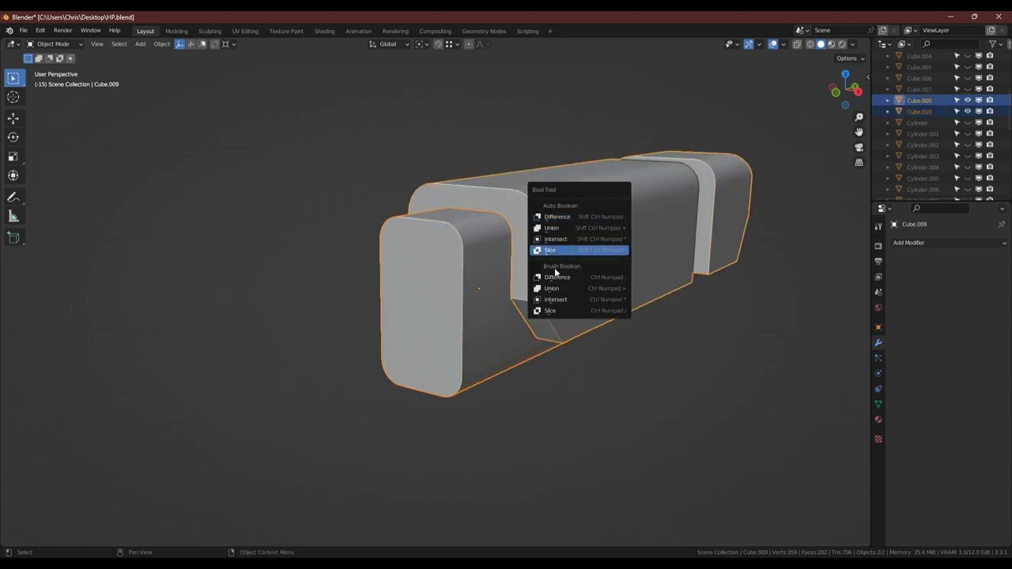
pyautogui.click(554, 276)
pyautogui.scroll(2, 492, 240)
pyautogui.moveTo(493, 241)
pyautogui.mouseDown(button='middle')
pyautogui.moveTo(493, 194)
pyautogui.moveTo(445, 182)
pyautogui.mouseUp(button='middle')
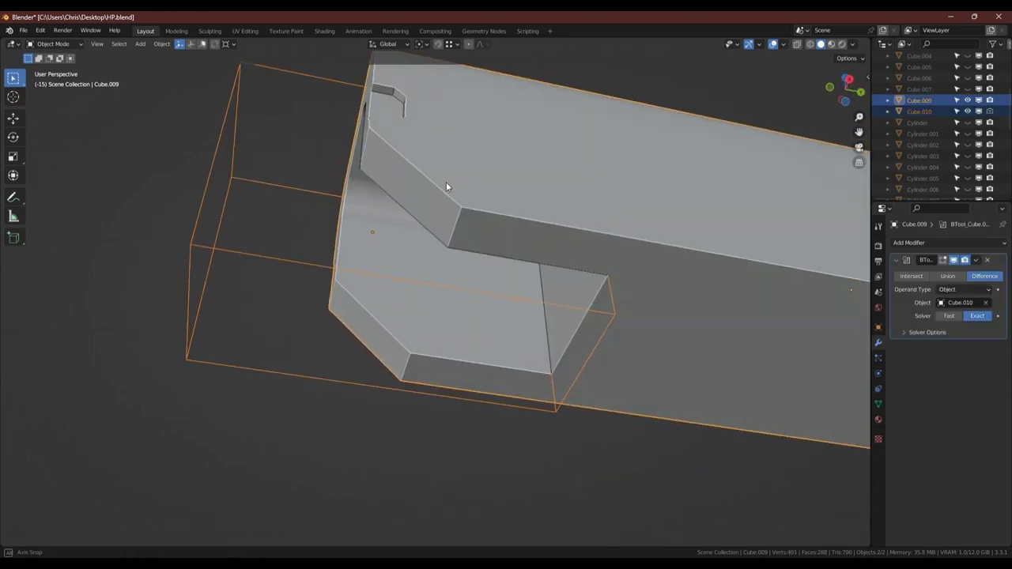
pyautogui.hotkey('shift', 'z')
pyautogui.hotkey('shift', 'z')
pyautogui.press('/')
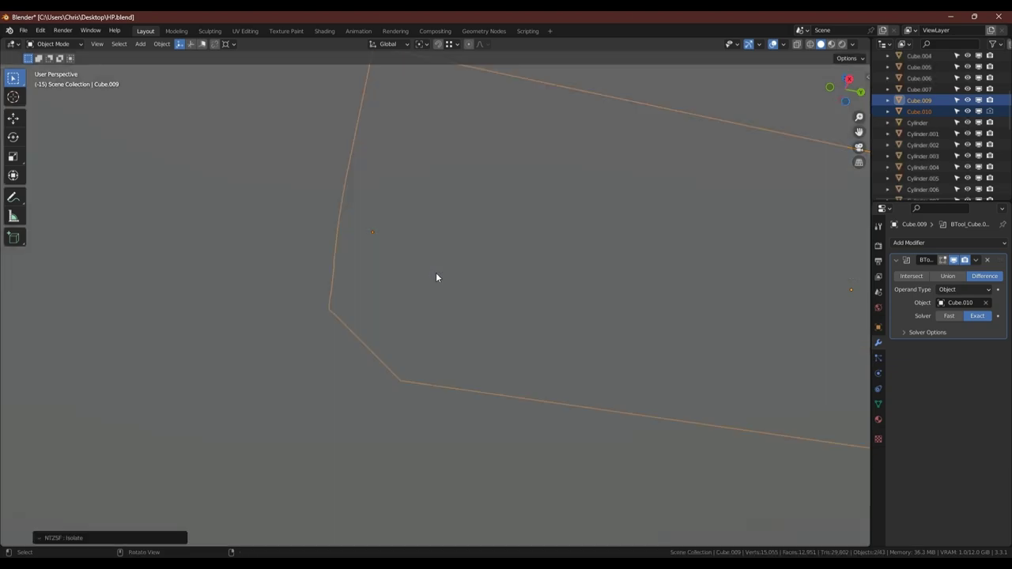
# Step: Move the Boolean cutter block about 0.16 m along negative Y, checking the cut from below the barrel
pyautogui.moveTo(437, 274); pyautogui.dragTo(374, 235, button='middle')
pyautogui.click(347, 366)
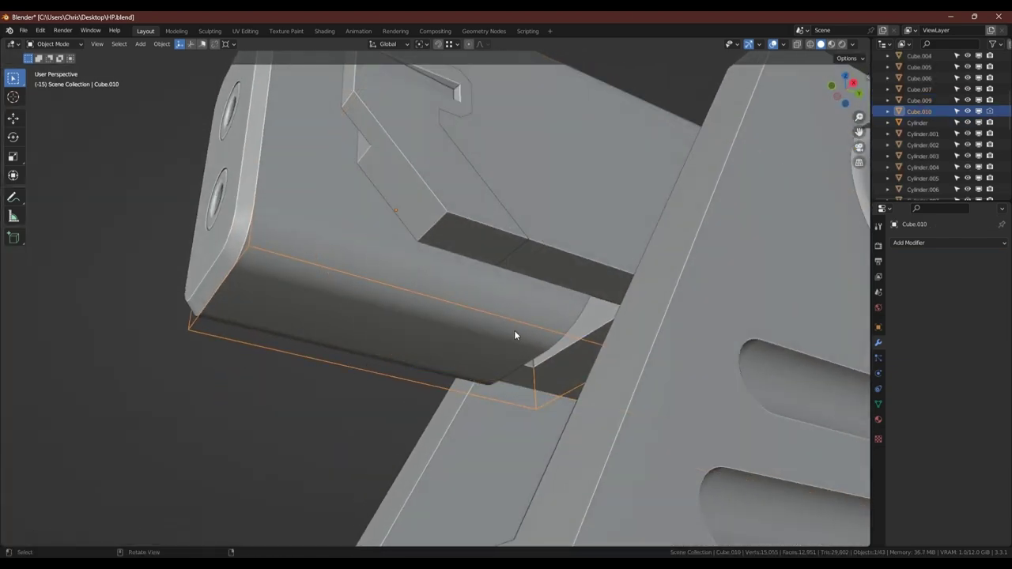
pyautogui.press('KP_Decimal')
pyautogui.scroll(-5, 545, 321)
pyautogui.moveTo(504, 305); pyautogui.dragTo(517, 361, button='middle')
pyautogui.scroll(2, 552, 334)
pyautogui.press('g')
pyautogui.press('y')
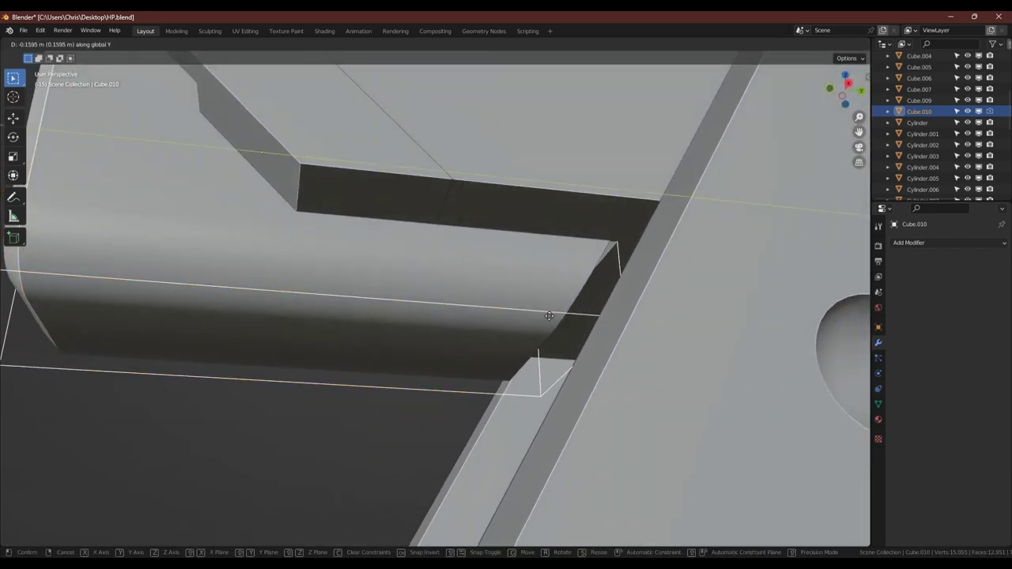
pyautogui.click(543, 318)
# Step: Isolate the barrel body with its cutter, apply the Boolean to the body and delete the cutter block
pyautogui.scroll(-7, 474, 253)
pyautogui.moveTo(439, 226); pyautogui.dragTo(449, 245, button='middle')
pyautogui.keyDown('shift'); pyautogui.click(460, 208); pyautogui.keyUp('shift')
pyautogui.press('/')
pyautogui.scroll(3, 413, 230)
pyautogui.moveTo(458, 207); pyautogui.dragTo(471, 229, button='middle')
pyautogui.click(613, 247)
pyautogui.rightClick(614, 248)
pyautogui.click(573, 351)
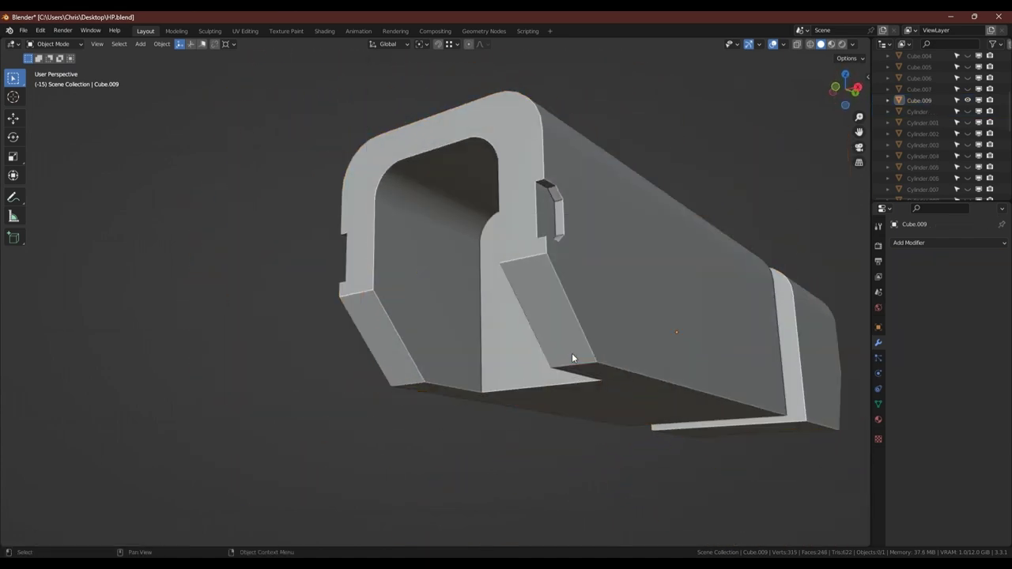
# Step: Merge all vertices of the barrel body by distance at 0.0001 m
pyautogui.press('Tab')
pyautogui.press('a')
pyautogui.press('m')
pyautogui.click(569, 341)
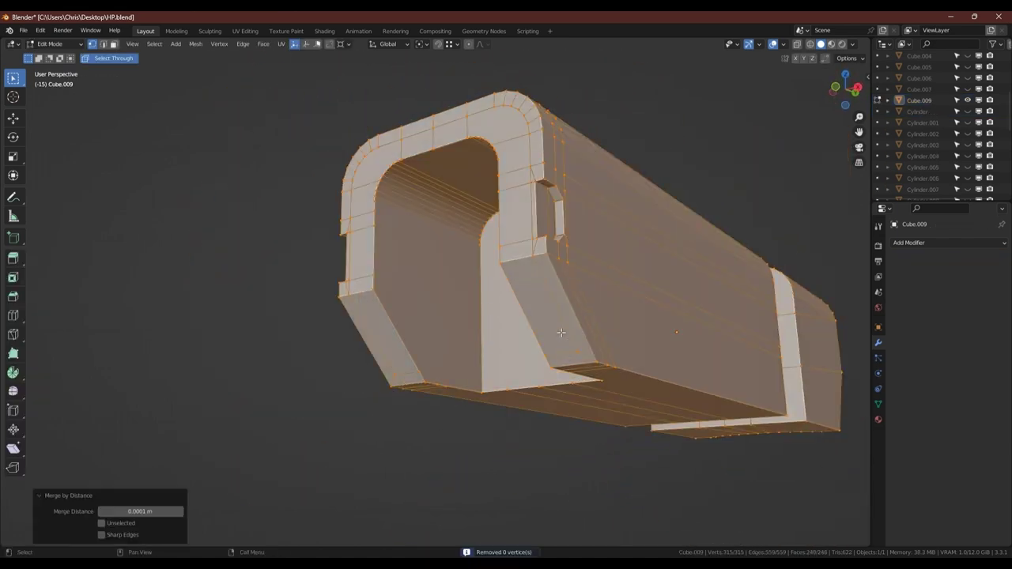
pyautogui.moveTo(563, 333); pyautogui.dragTo(463, 270, button='middle')
pyautogui.scroll(3, 422, 268)
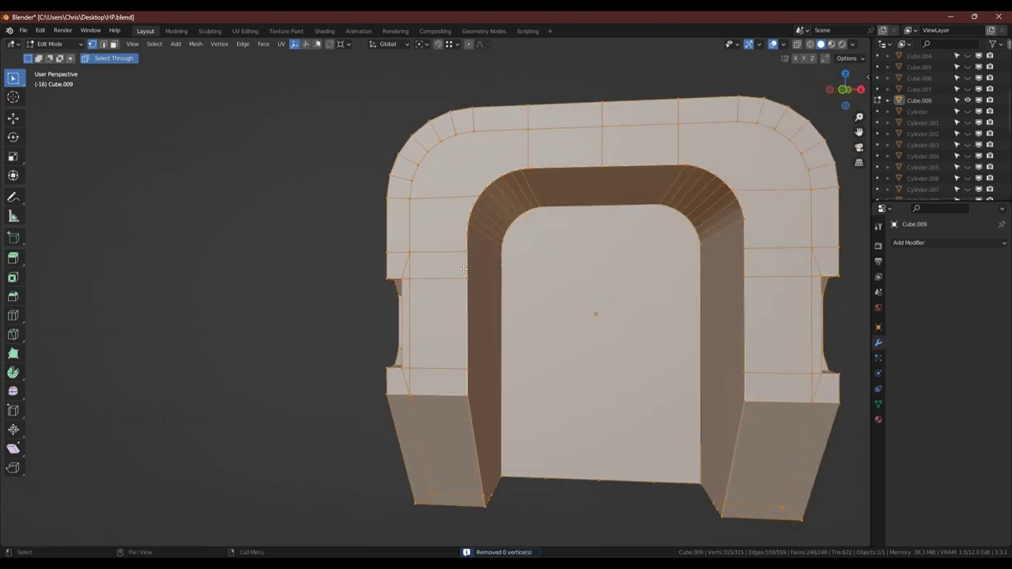
pyautogui.scroll(-1, 499, 274)
# Step: Add a Mirror modifier to the barrel body on the X axis with Bisect X enabled
pyautogui.press('Tab')
pyautogui.press('q')
pyautogui.click(487, 277)
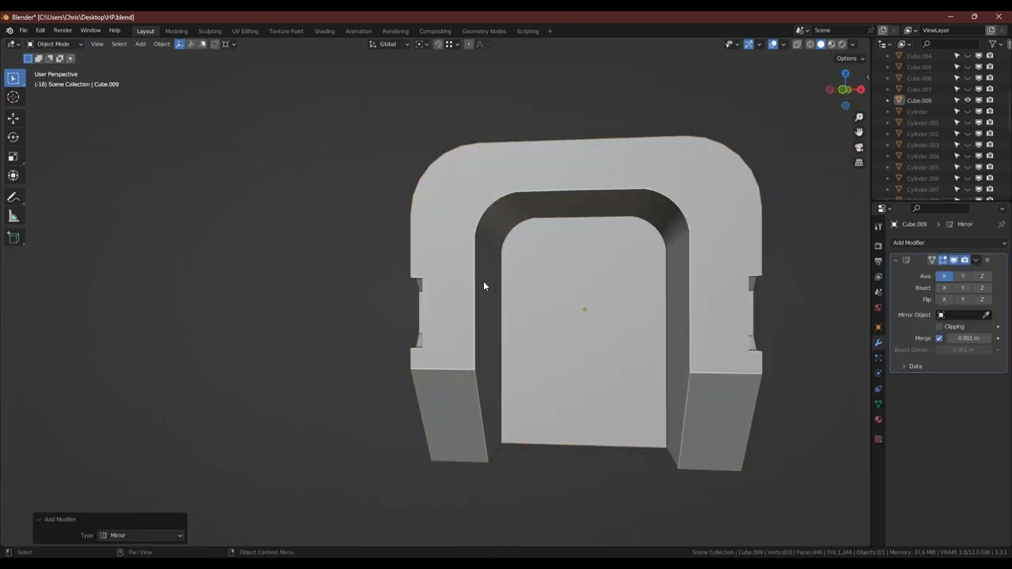
pyautogui.click(949, 289)
pyautogui.press('Tab')
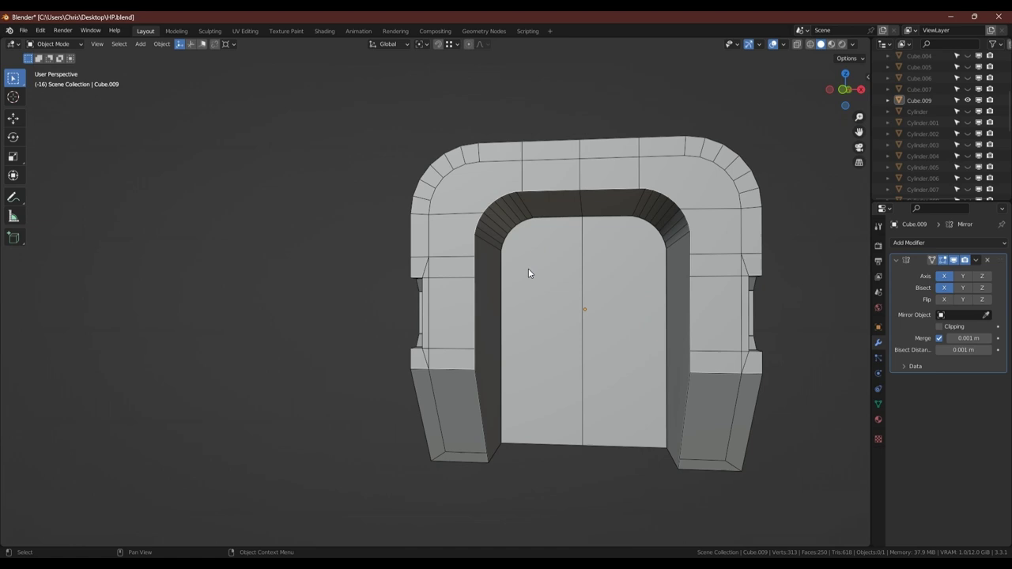
pyautogui.click(939, 301)
pyautogui.click(944, 302)
# Step: Connect the two inner side vertices across the barrel's recess, and show the Mirror on the edit cage with Flip X enabled
pyautogui.scroll(2, 490, 196)
pyautogui.moveTo(490, 196); pyautogui.dragTo(461, 212, button='middle')
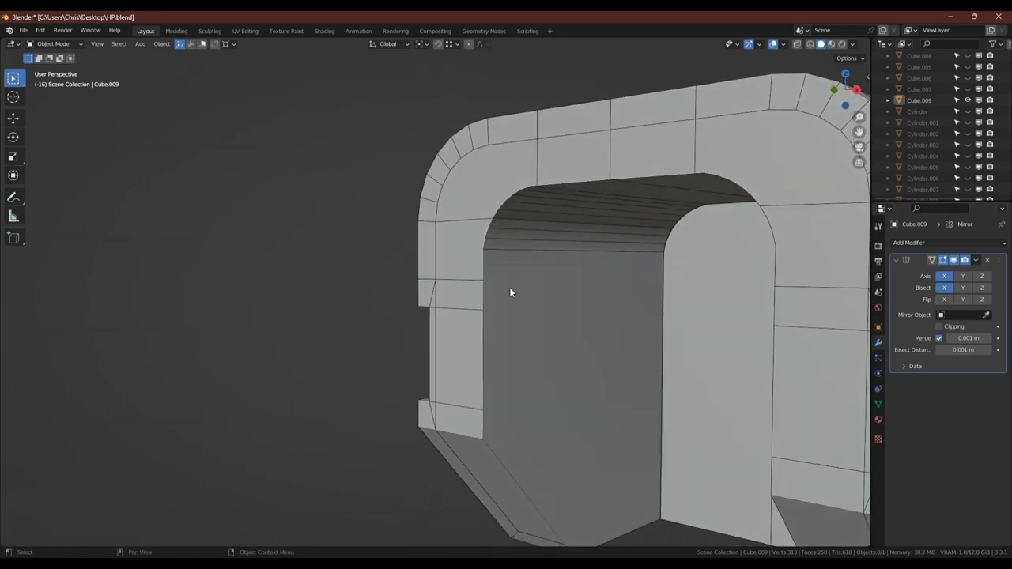
pyautogui.moveTo(510, 292); pyautogui.dragTo(744, 234, button='middle')
pyautogui.press('Tab')
pyautogui.hotkey('alt', 'a')
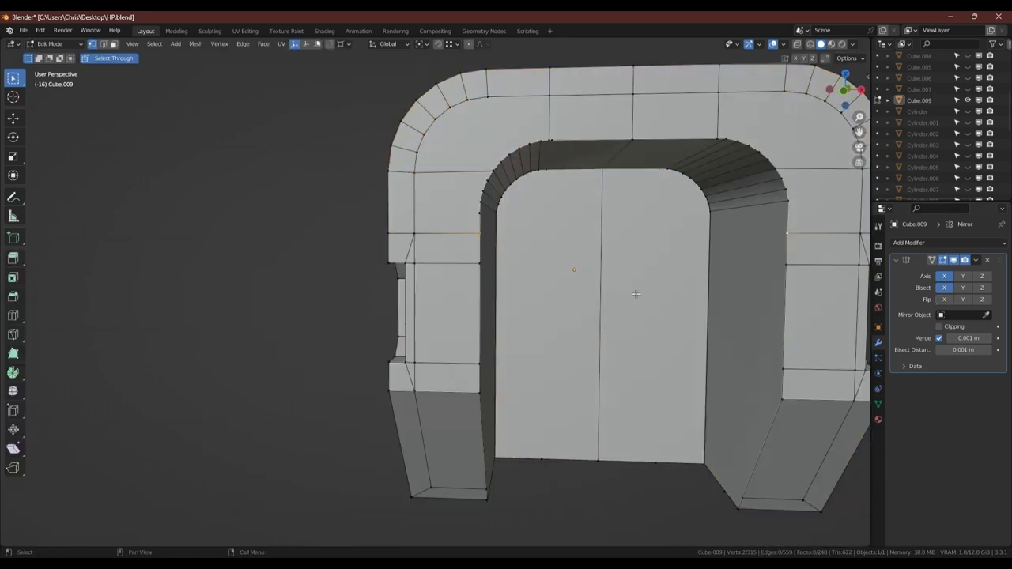
pyautogui.click(932, 259)
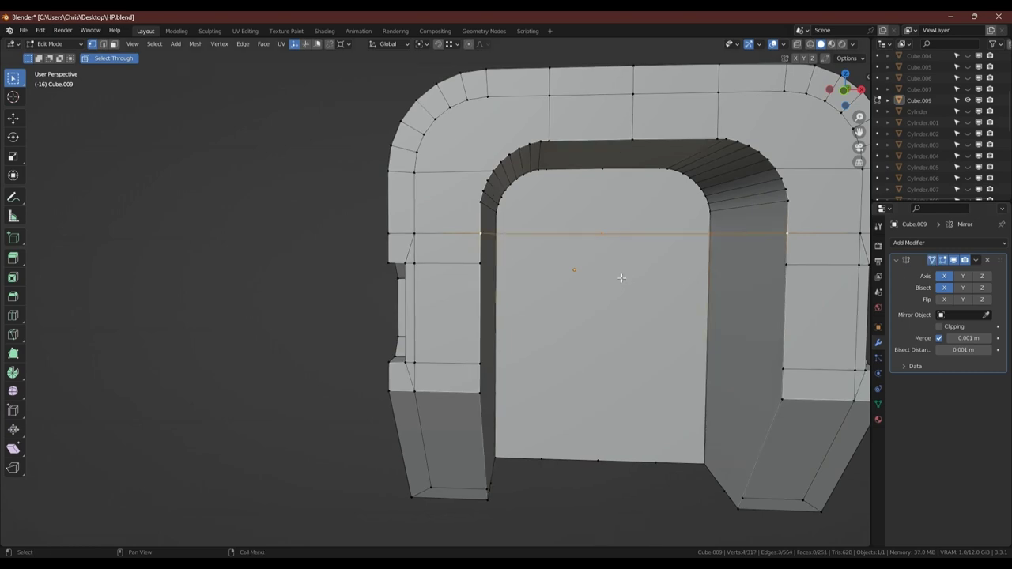
pyautogui.click(943, 299)
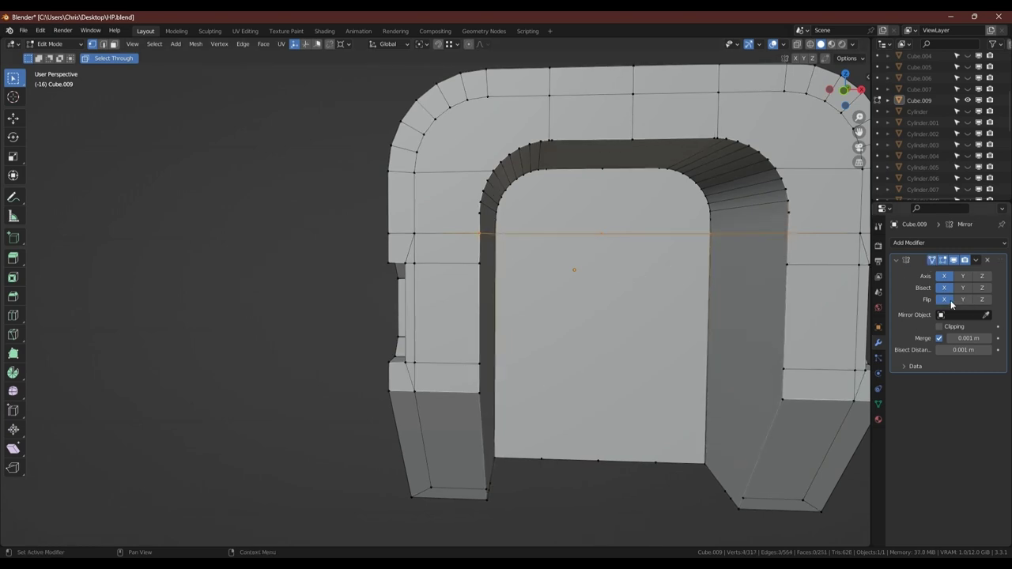
# Step: Turn off the Mirror's Flip X and edit-cage display, and connect the second, lower pair of inner side vertices across the barrel's recess
pyautogui.click(949, 300)
pyautogui.moveTo(601, 261); pyautogui.dragTo(577, 249, button='middle')
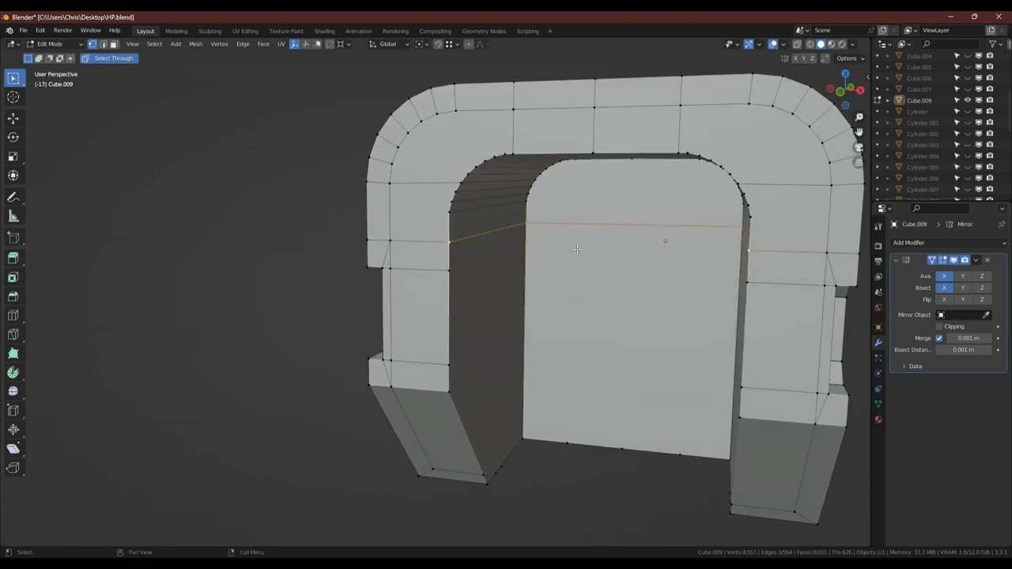
pyautogui.press('j')
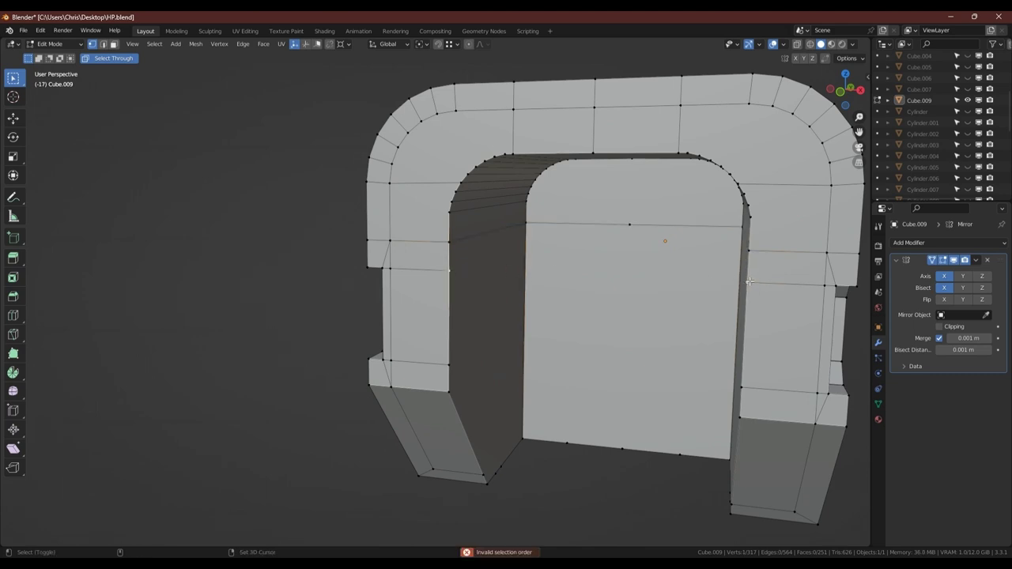
pyautogui.click(931, 260)
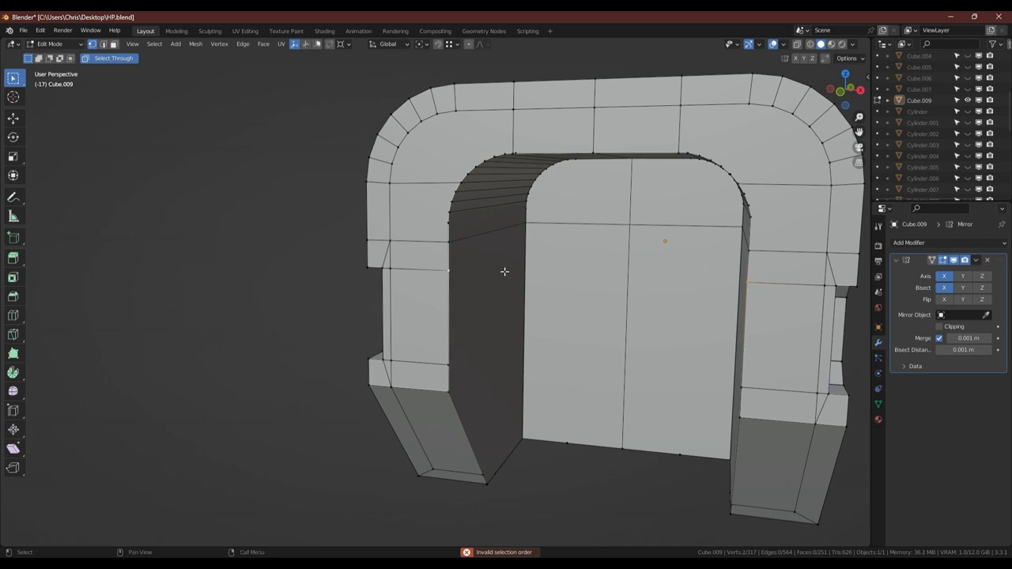
pyautogui.scroll(4, 444, 266)
pyautogui.scroll(-1, 498, 277)
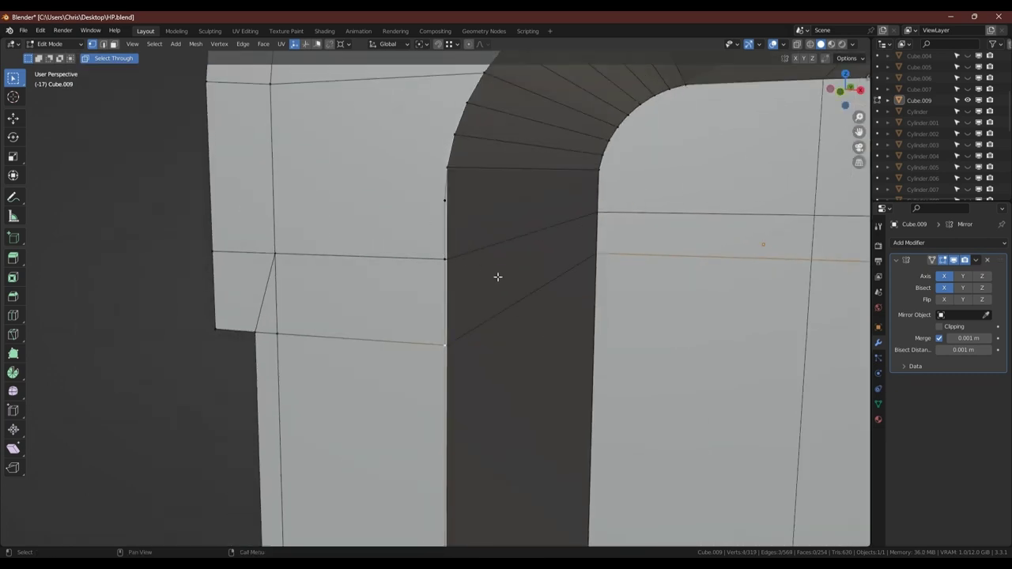
# Step: Enable Flip X again on the Mirror modifier and show its result on the edit cage
pyautogui.click(941, 288)
pyautogui.scroll(-3, 663, 251)
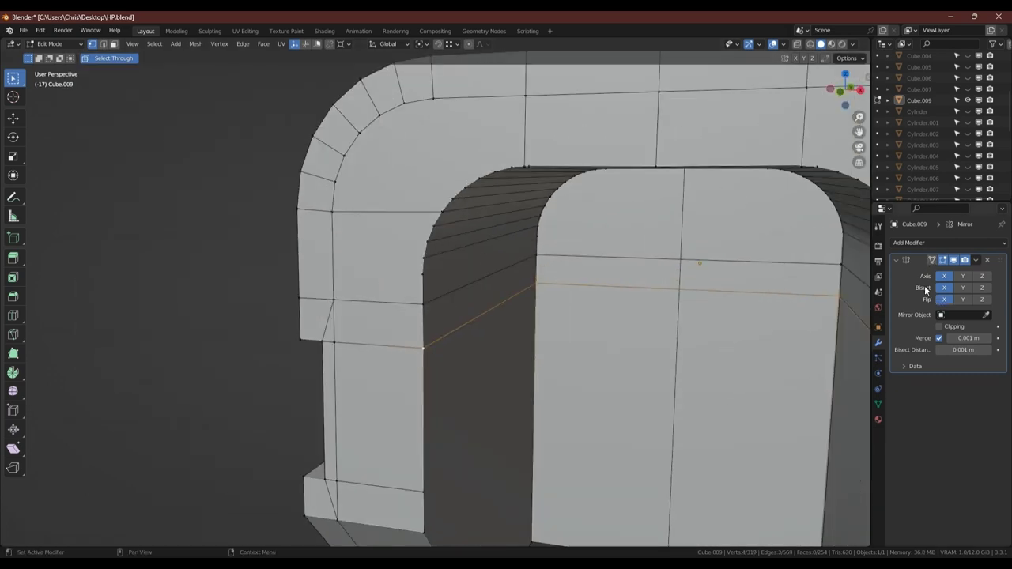
pyautogui.click(931, 261)
pyautogui.scroll(-2, 843, 290)
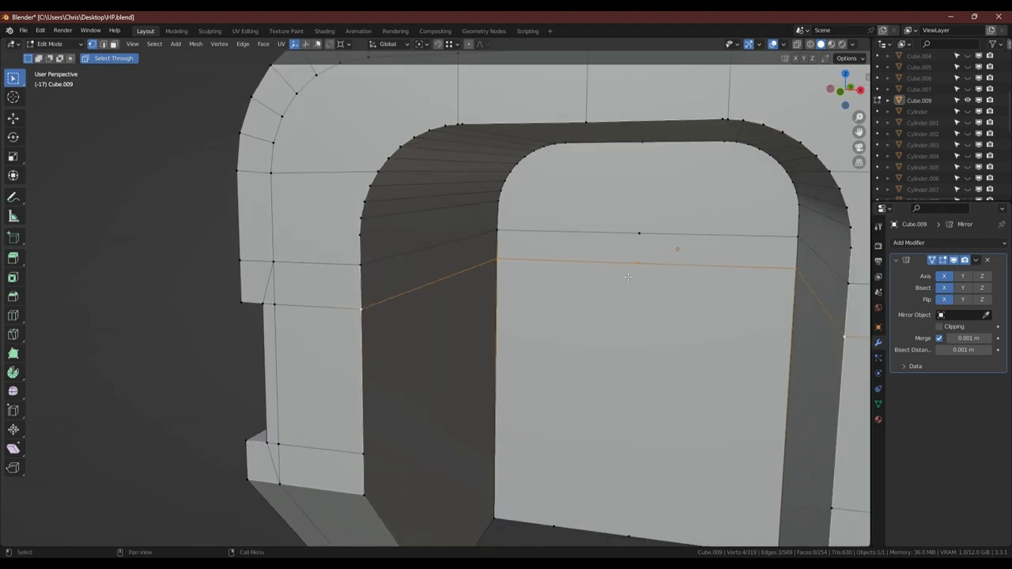
# Step: Knife-cut a straight line lengthwise along the barrel body's centreline in the top view, starting at the front edge
pyautogui.moveTo(843, 289); pyautogui.dragTo(589, 368, button='middle')
pyautogui.click(844, 76)
pyautogui.scroll(-4, 573, 363)
pyautogui.scroll(2, 574, 365)
pyautogui.scroll(-2, 572, 356)
pyautogui.scroll(3, 567, 331)
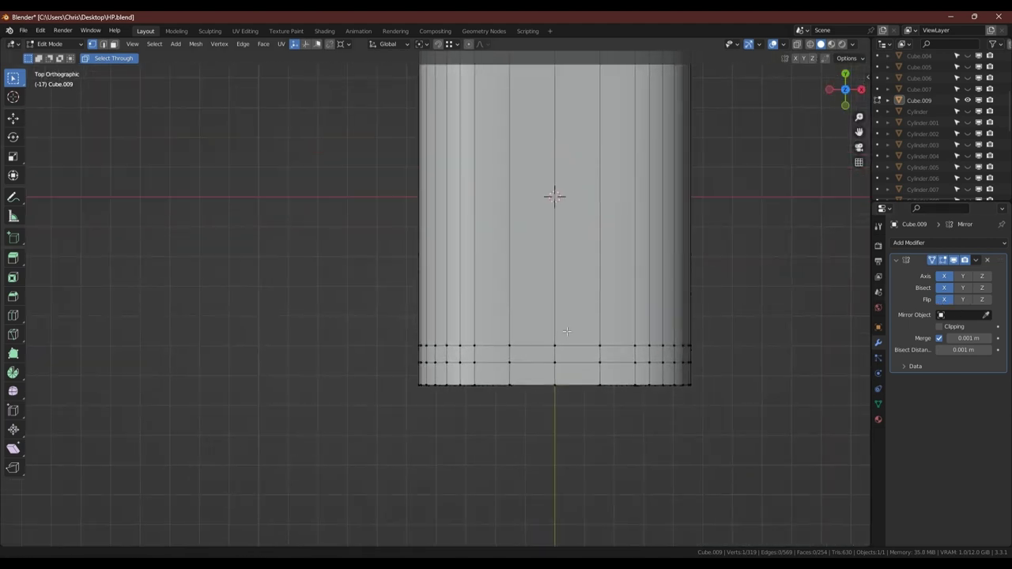
pyautogui.keyDown('shift'); pyautogui.moveTo(592, 300); pyautogui.dragTo(585, 332, button='middle'); pyautogui.keyUp('shift')
pyautogui.press('k')
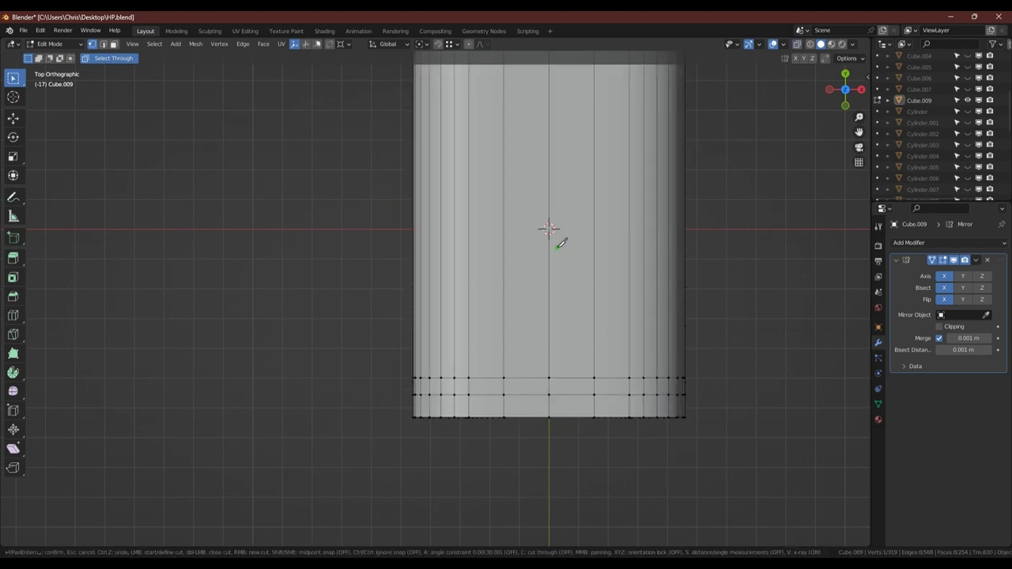
pyautogui.click(548, 417)
pyautogui.click(552, 131)
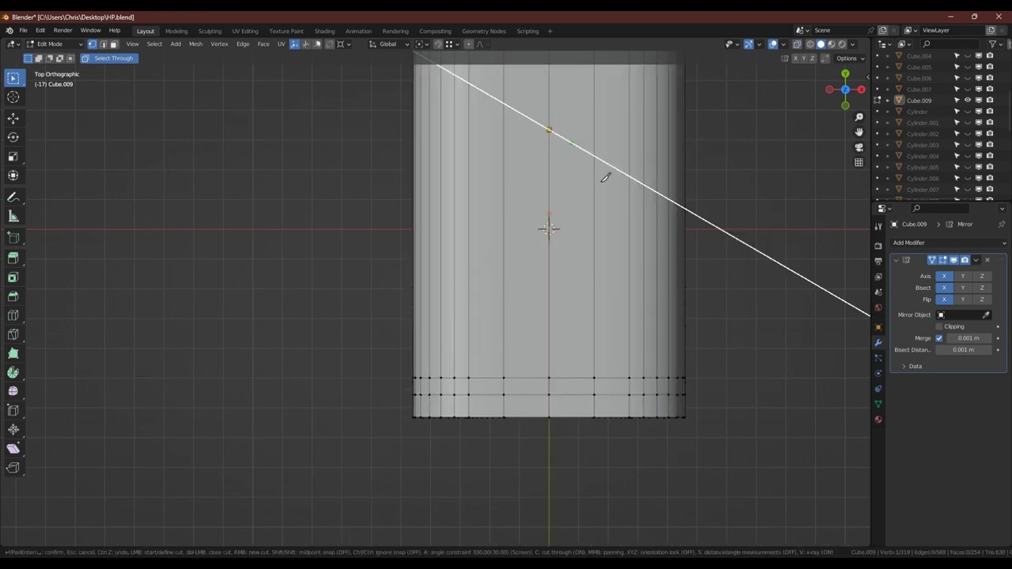
pyautogui.press('Return')
# Step: Apply the Mirror modifier and remove the redundant vertices around the recess's edges
pyautogui.moveTo(564, 348); pyautogui.dragTo(530, 219, button='middle')
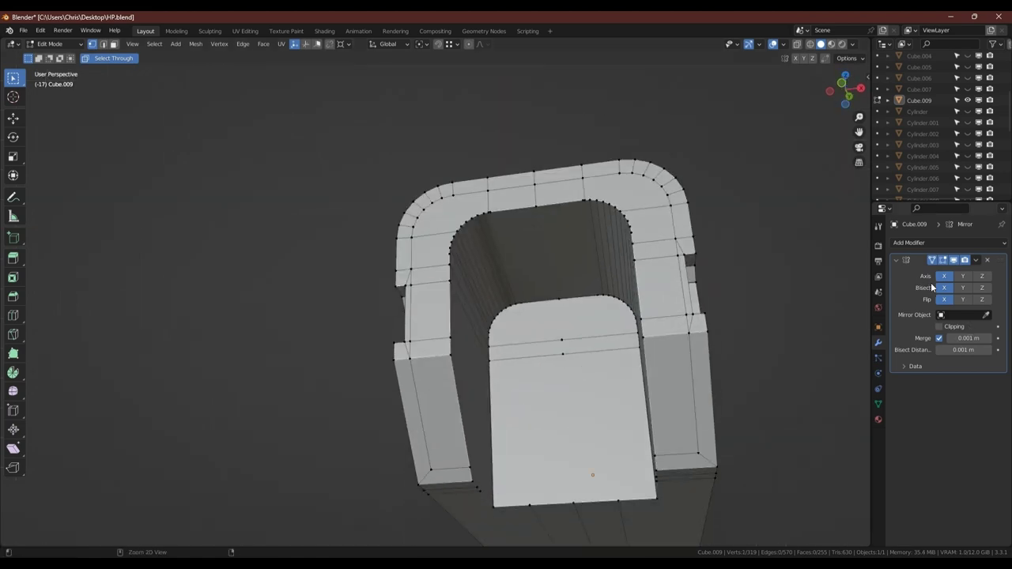
pyautogui.hotkey('ctrl', 'a')
pyautogui.scroll(3, 491, 208)
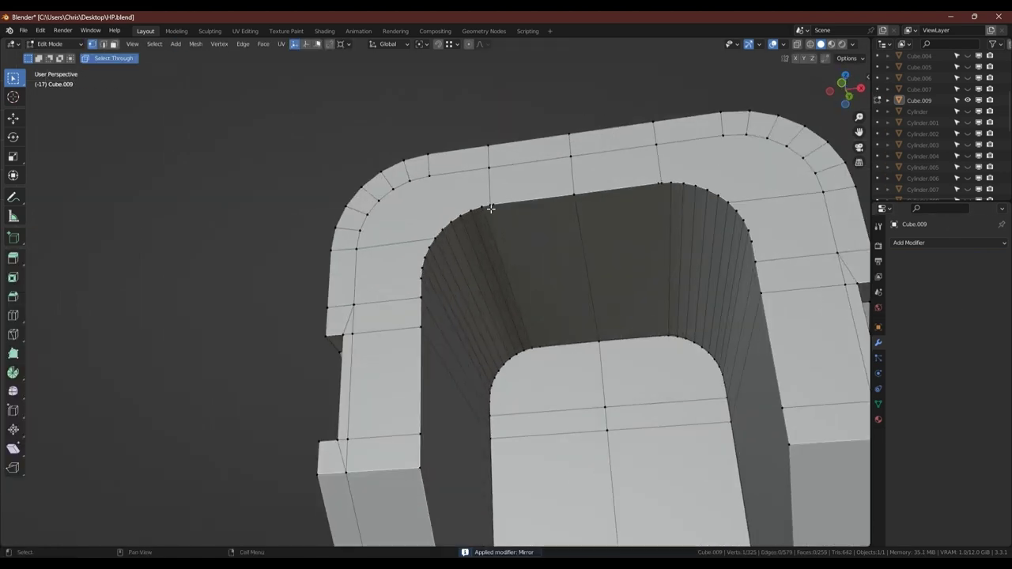
pyautogui.scroll(2, 491, 208)
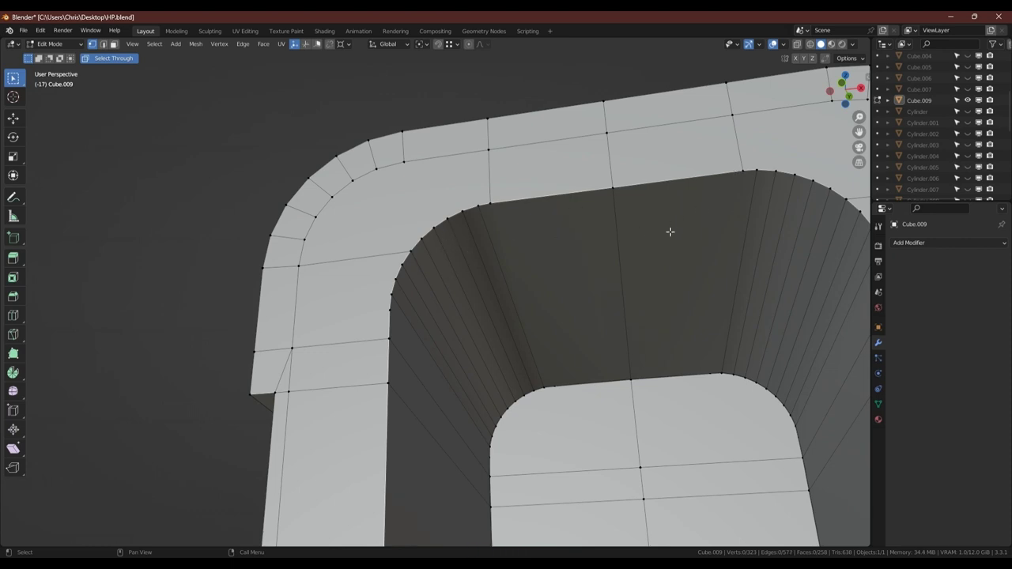
pyautogui.keyDown('shift'); pyautogui.moveTo(669, 231); pyautogui.dragTo(528, 214, button='middle'); pyautogui.keyUp('shift')
pyautogui.scroll(-3, 406, 387)
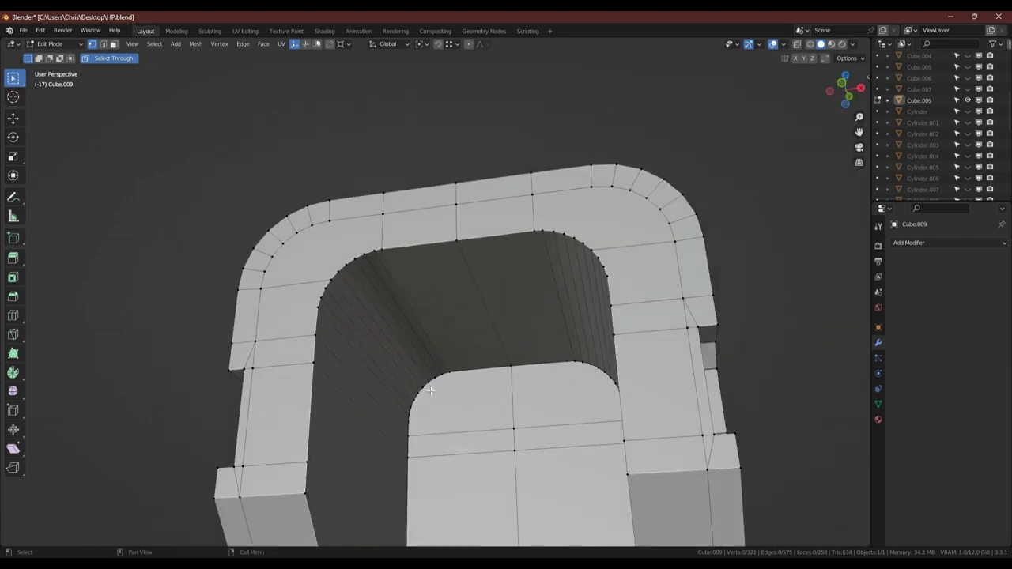
pyautogui.moveTo(431, 390); pyautogui.dragTo(449, 420, button='middle')
pyautogui.scroll(3, 403, 422)
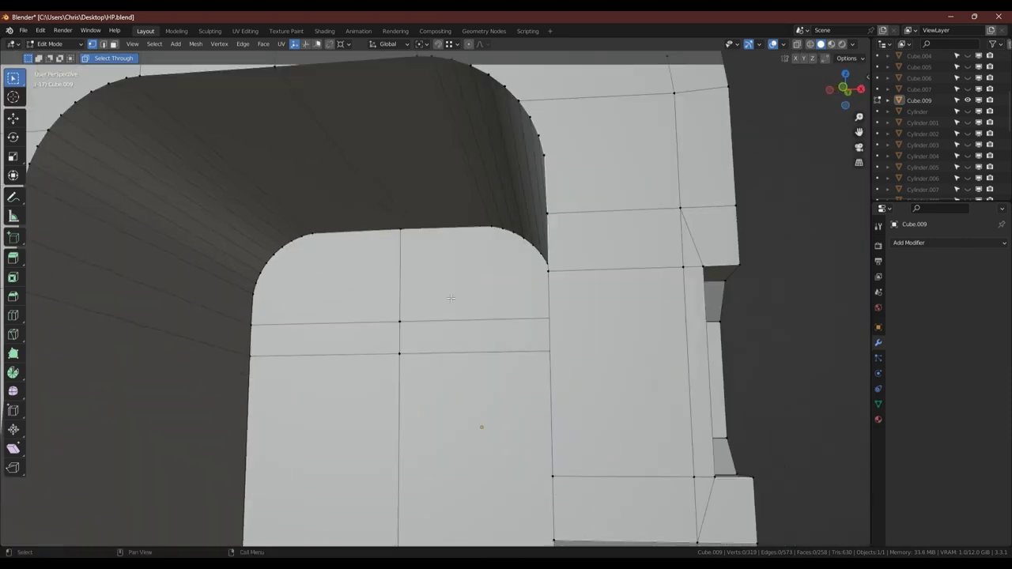
pyautogui.scroll(-3, 451, 296)
pyautogui.moveTo(400, 413); pyautogui.dragTo(430, 340, button='middle')
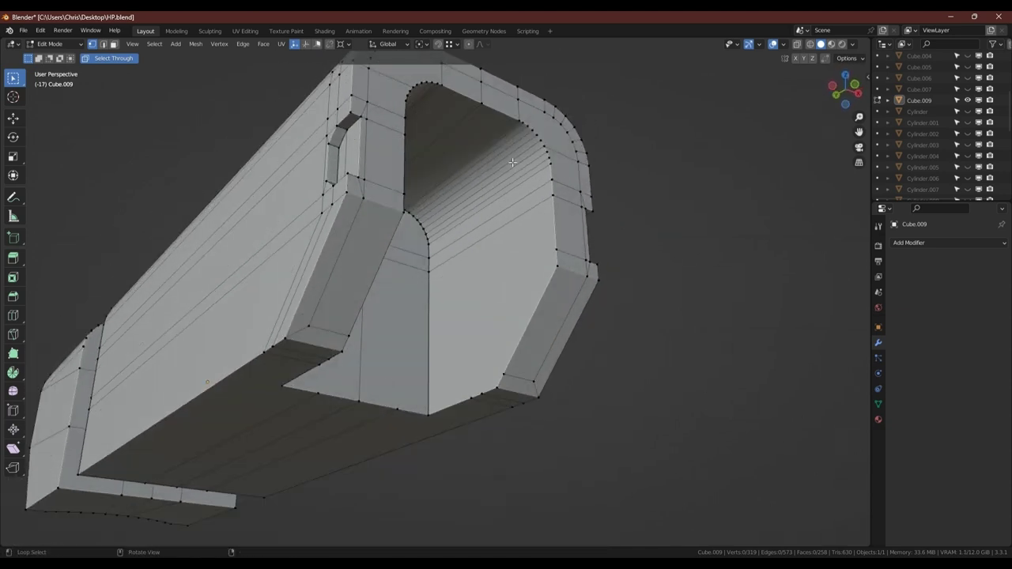
# Step: Dissolve the horizontal edges that join the recess's rounded corners to the outer rim on both sides of the front face
pyautogui.moveTo(512, 162); pyautogui.dragTo(488, 192, button='middle')
pyautogui.scroll(5, 524, 140)
pyautogui.keyDown('shift'); pyautogui.moveTo(429, 127); pyautogui.dragTo(503, 233, button='middle'); pyautogui.keyUp('shift')
pyautogui.press('2')
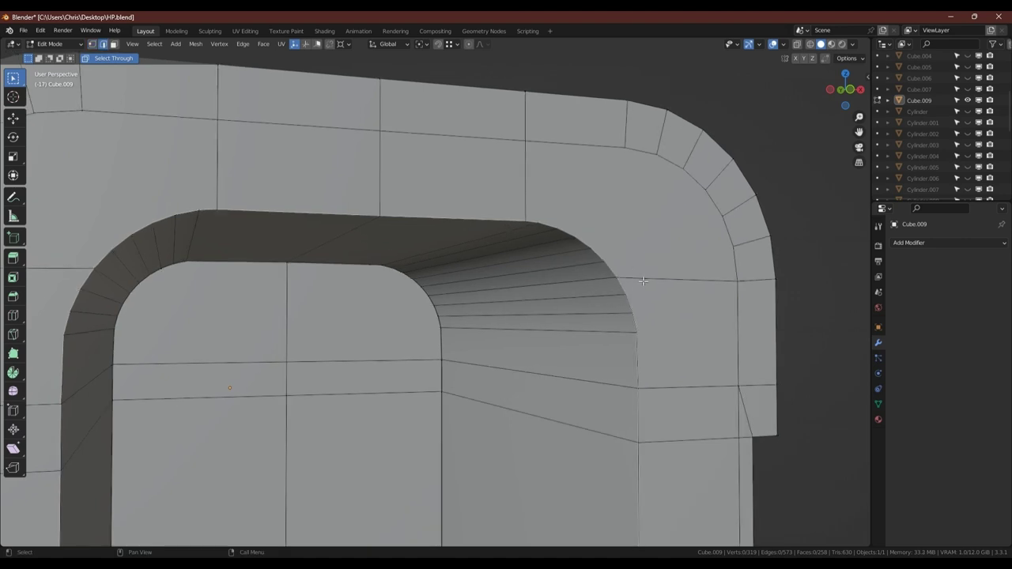
pyautogui.scroll(-3, 294, 255)
pyautogui.keyDown('shift'); pyautogui.moveTo(103, 266); pyautogui.dragTo(240, 307, button='middle'); pyautogui.keyUp('shift')
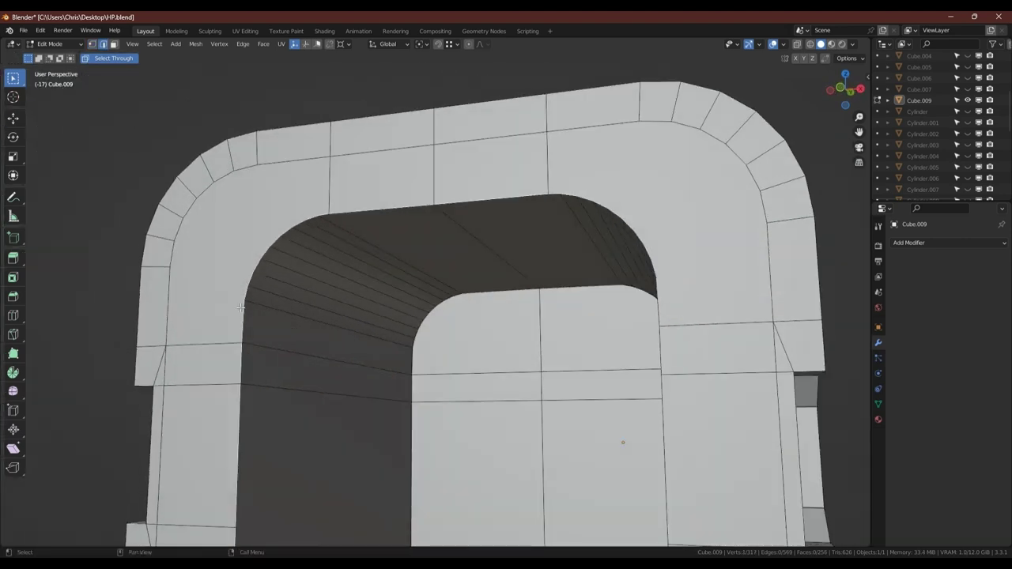
pyautogui.moveTo(312, 214); pyautogui.dragTo(316, 201, button='middle')
# Step: Select the edge paths along the inner and outer arcs of the front face's corner to compare their edge counts
pyautogui.scroll(3, 282, 246)
pyautogui.press('1')
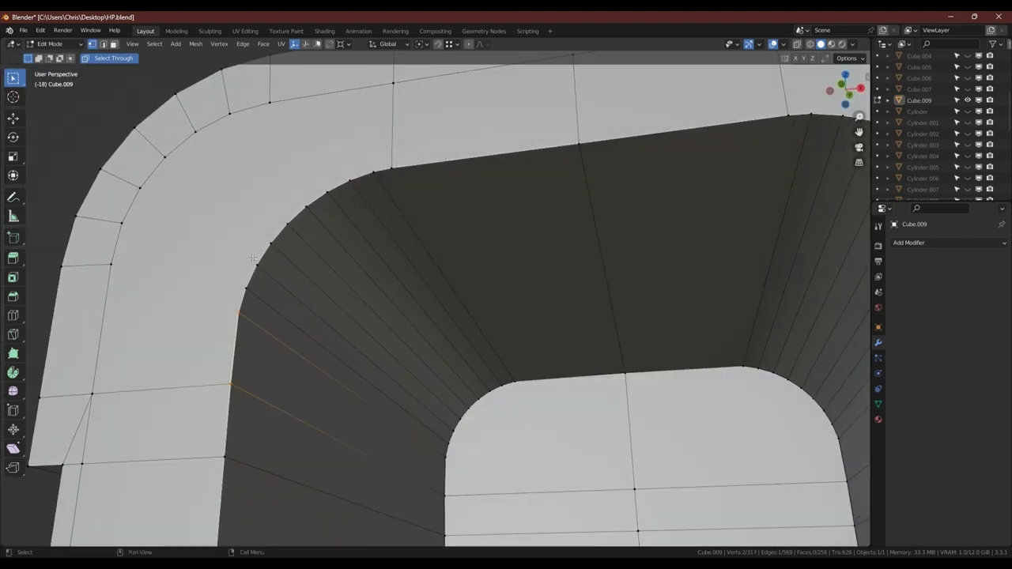
pyautogui.press('2')
pyautogui.click(238, 339)
pyautogui.keyDown('ctrl'); pyautogui.click(378, 169); pyautogui.keyUp('ctrl')
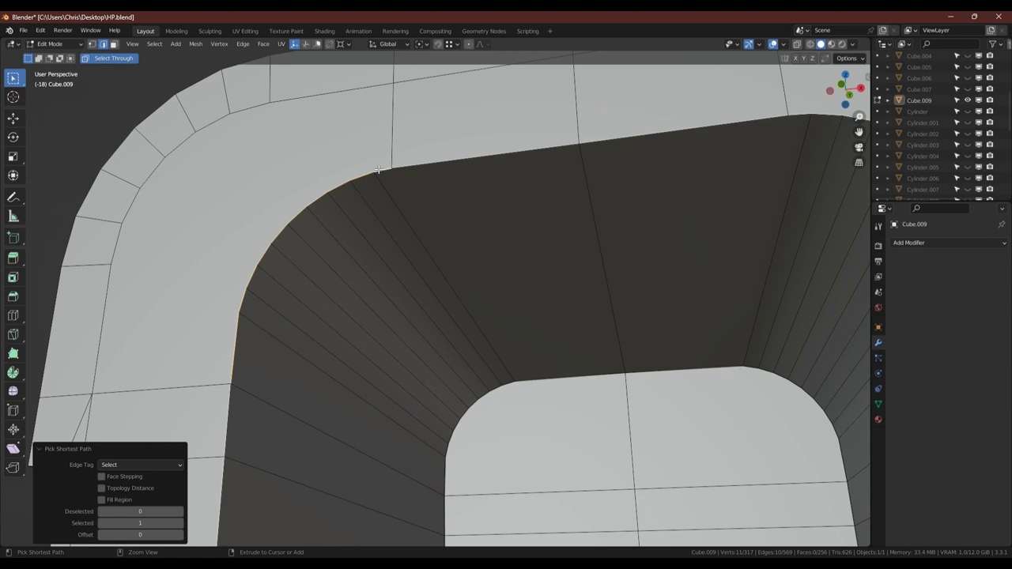
pyautogui.click(103, 285)
pyautogui.keyDown('ctrl'); pyautogui.click(305, 95); pyautogui.keyUp('ctrl')
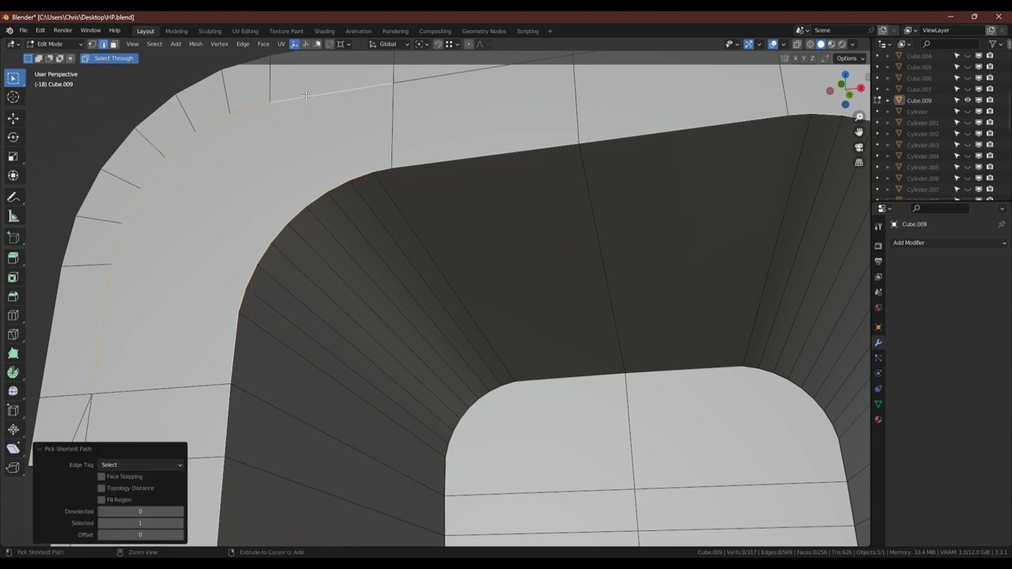
# Step: Merge the extra vertices at both ends of the recess's corner arc into their neighbouring vertices
pyautogui.press('1')
pyautogui.press('m')
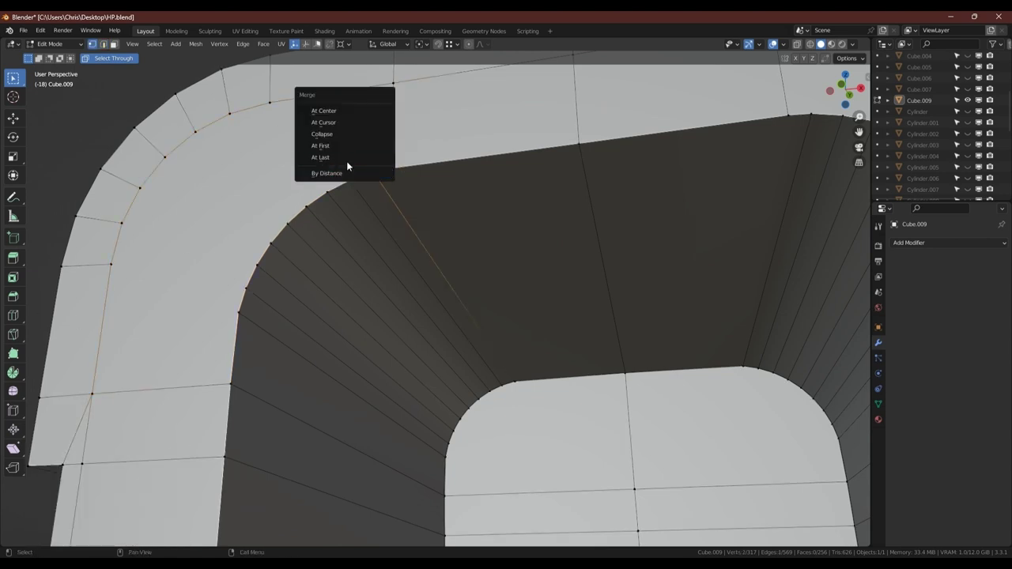
pyautogui.click(348, 162)
pyautogui.moveTo(348, 162); pyautogui.dragTo(460, 224, button='middle')
pyautogui.click(281, 379)
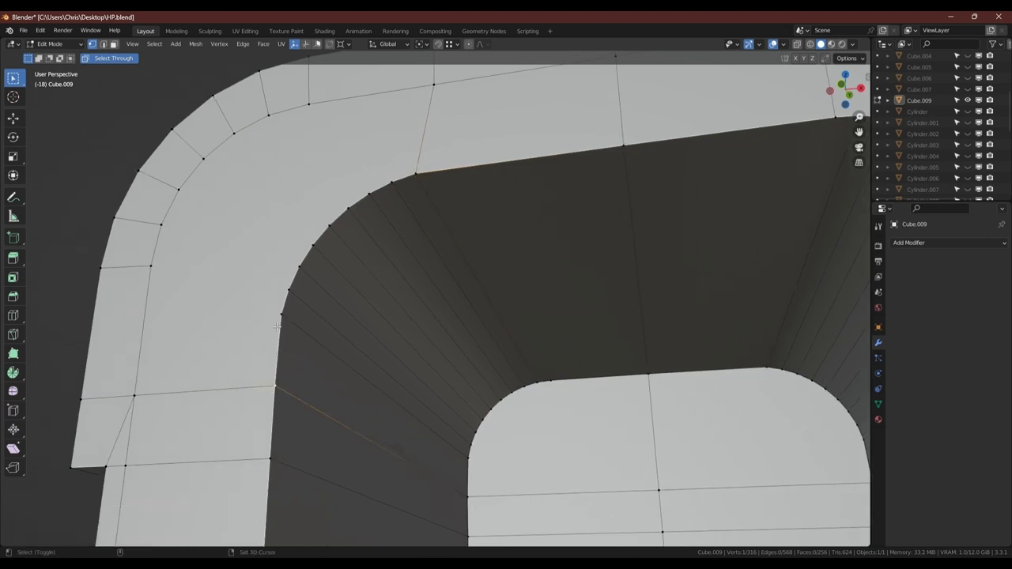
pyautogui.press('m')
pyautogui.click(273, 316)
# Step: Delete the large face at the front corner and fill the gap between the two arcs with a strip of quads
pyautogui.press('3')
pyautogui.click(271, 294)
pyautogui.press('x')
pyautogui.click(267, 280)
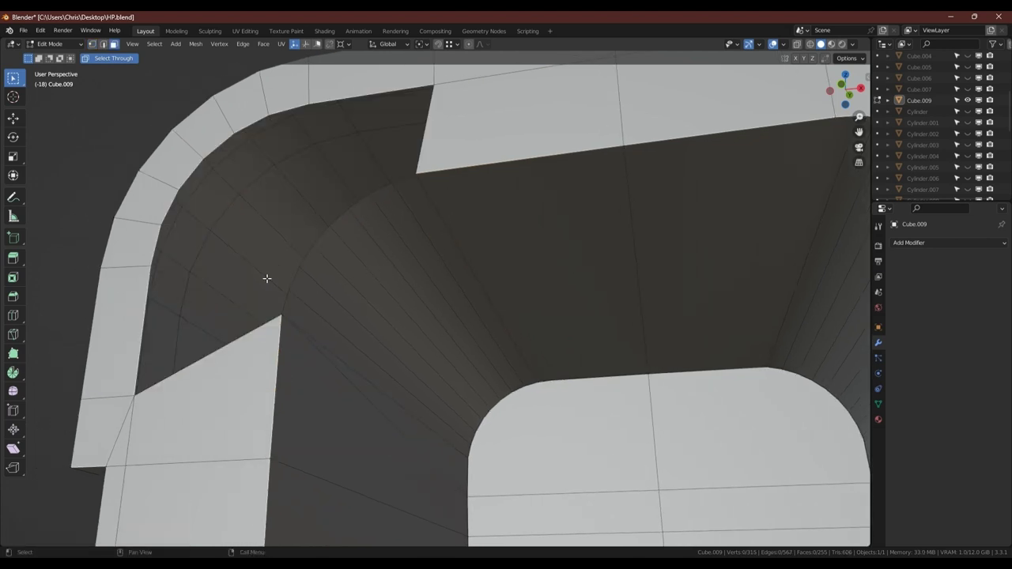
pyautogui.press('2')
pyautogui.keyDown('alt'); pyautogui.click(286, 305); pyautogui.keyUp('alt')
pyautogui.hotkey('ctrl', 'f')
pyautogui.click(286, 304)
# Step: Merge the recess back wall's side vertex into the arc's end vertex and raise the centre vertex about 0.058 m along Z
pyautogui.press('1')
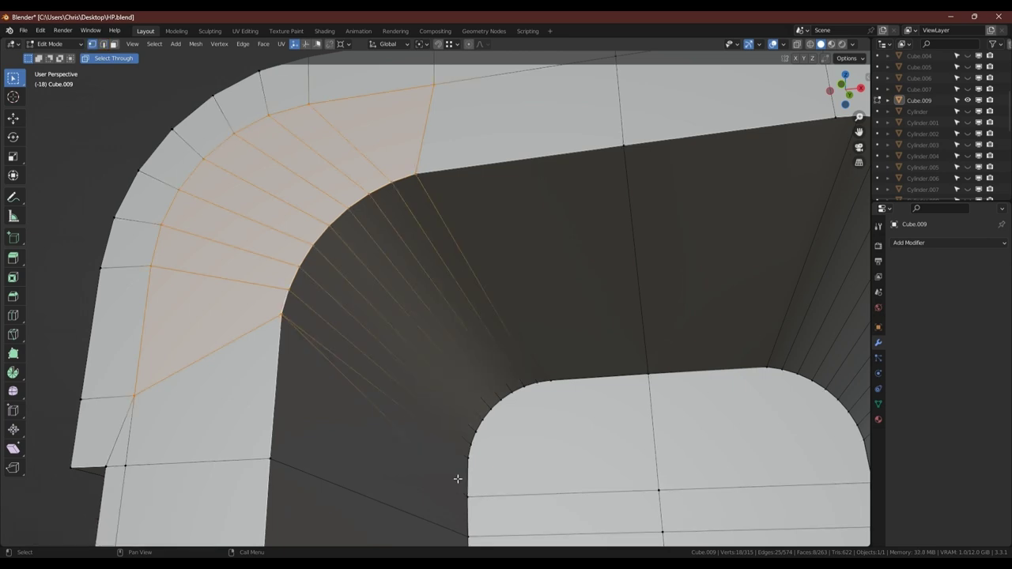
pyautogui.click(468, 495)
pyautogui.keyDown('shift'); pyautogui.click(470, 459); pyautogui.keyUp('shift')
pyautogui.press('m')
pyautogui.click(473, 460)
pyautogui.click(660, 490)
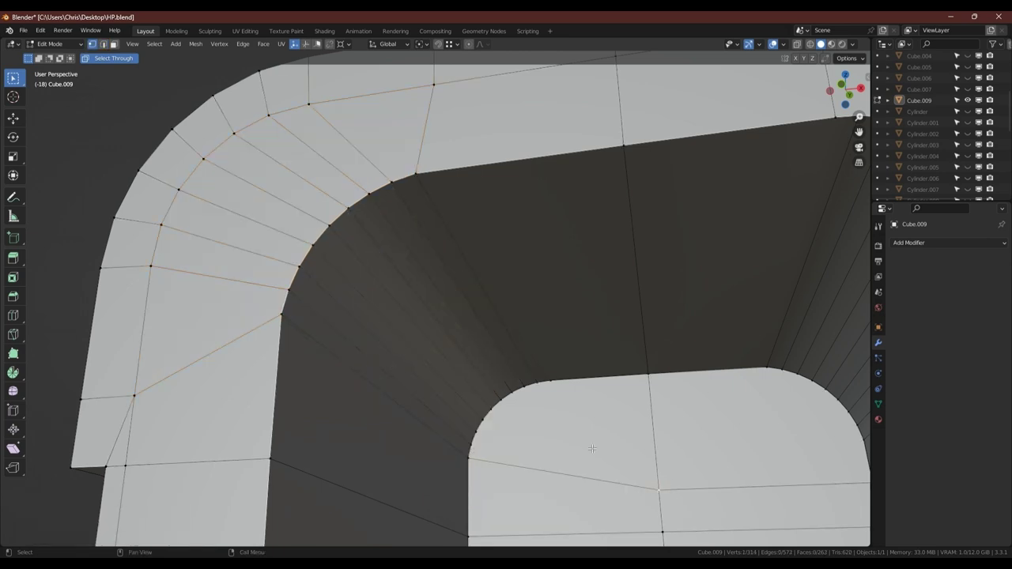
pyautogui.press('g')
pyautogui.press('z')
pyautogui.click(585, 420)
pyautogui.scroll(-4, 585, 420)
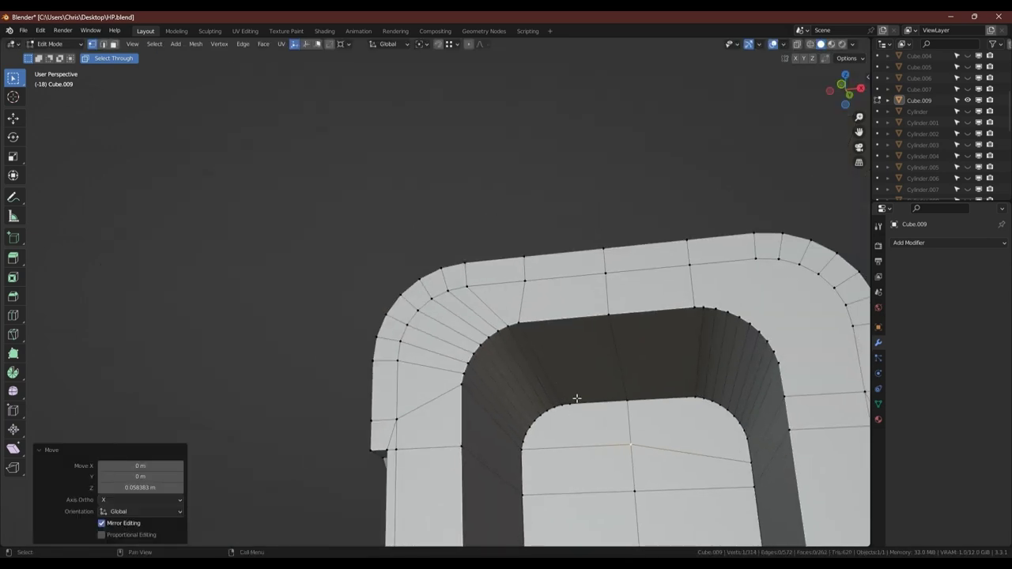
# Step: Delete the uncleaned half of the barrel body on the +X side in the front view
pyautogui.moveTo(576, 398); pyautogui.dragTo(478, 260, button='middle')
pyautogui.click(844, 88)
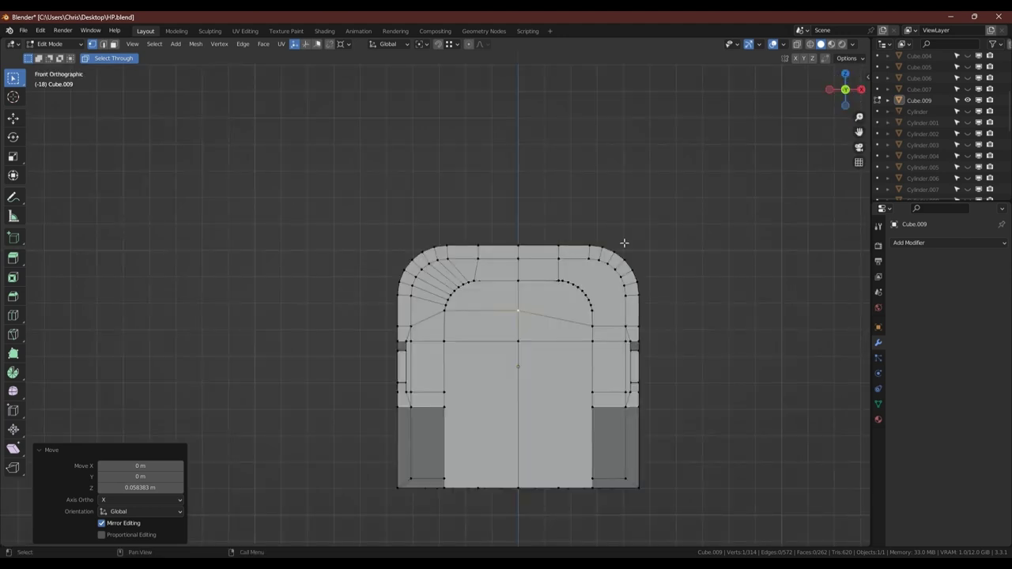
pyautogui.press('3')
pyautogui.moveTo(726, 193); pyautogui.dragTo(520, 529)
pyautogui.press('x')
pyautogui.click(553, 451)
# Step: Add two neighbouring edge loops across the rounded inner corner of the recess, partway along its depth
pyautogui.moveTo(553, 449); pyautogui.dragTo(429, 228, button='middle')
pyautogui.press('1')
pyautogui.keyDown('alt'); pyautogui.click(427, 229); pyautogui.keyUp('alt')
pyautogui.press('g')
pyautogui.press('g')
pyautogui.click(429, 408)
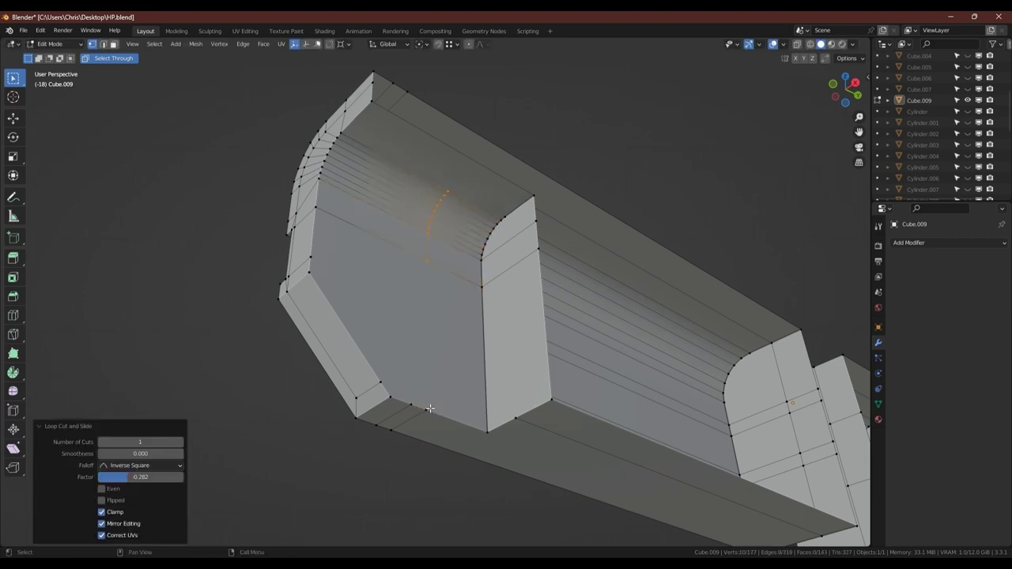
pyautogui.hotkey('ctrl', 'r')
pyautogui.click(388, 206)
pyautogui.click(414, 410)
# Step: Continue both loops down the recess's side wall to its bottom edge and split the back wall vertically from the arc's end
pyautogui.click(416, 255)
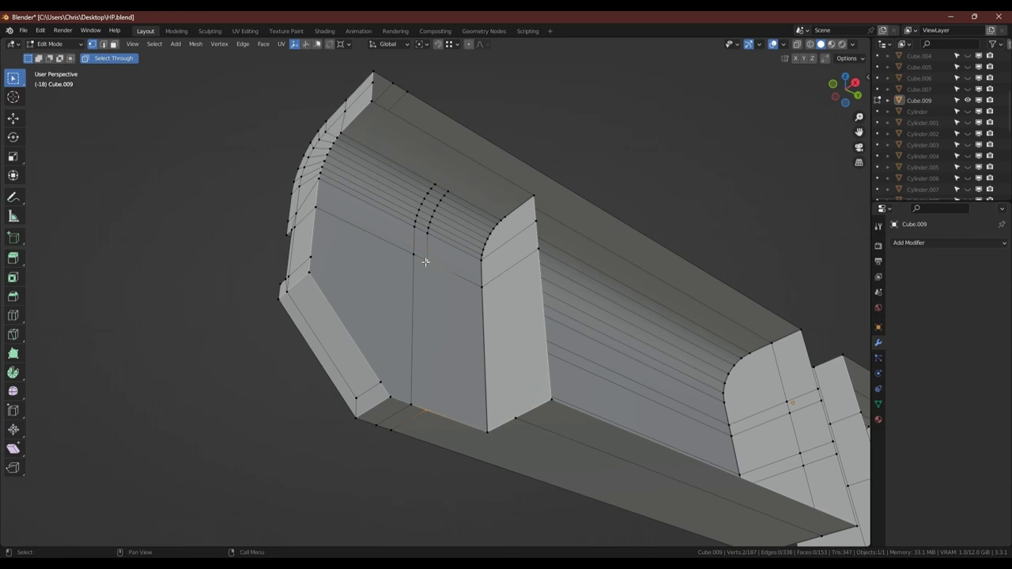
pyautogui.moveTo(472, 344); pyautogui.dragTo(499, 336, button='middle')
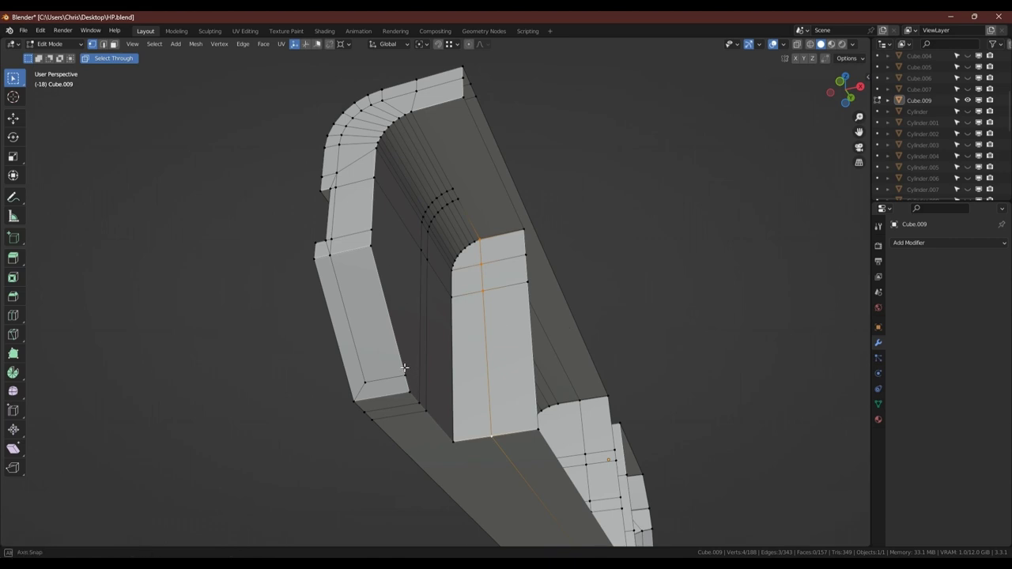
pyautogui.moveTo(403, 368); pyautogui.dragTo(465, 196, button='middle')
pyautogui.scroll(3, 447, 193)
pyautogui.keyDown('shift'); pyautogui.moveTo(465, 196); pyautogui.dragTo(410, 290, button='middle'); pyautogui.keyUp('shift')
pyautogui.hotkey('ctrl', 'z')
pyautogui.hotkey('ctrl', 'z')
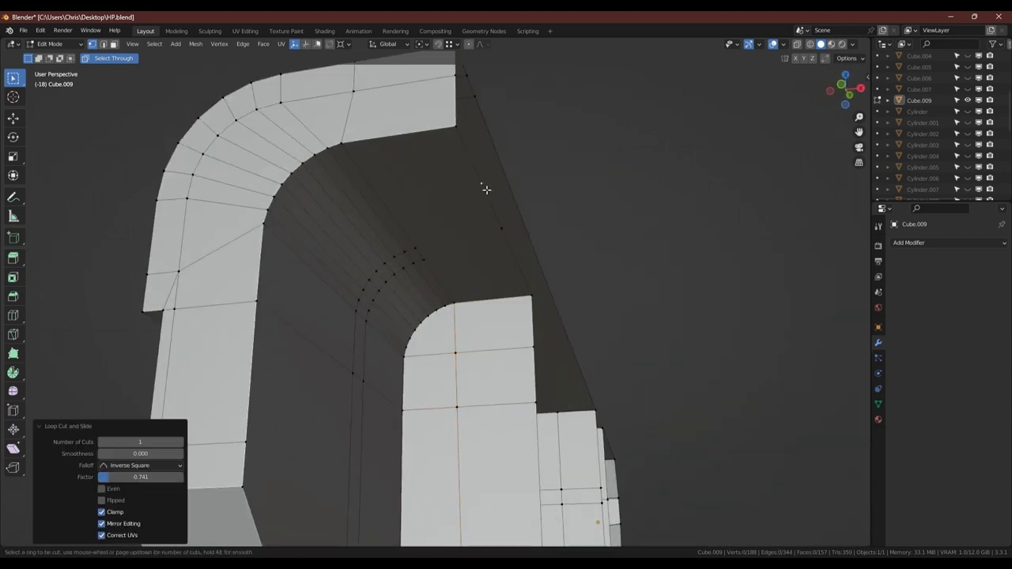
# Step: Move the two vertices on the recess ceiling's centre edge along Y, snapping each to the upper end of its loop
pyautogui.moveTo(487, 188); pyautogui.dragTo(306, 199, button='middle')
pyautogui.click(519, 153)
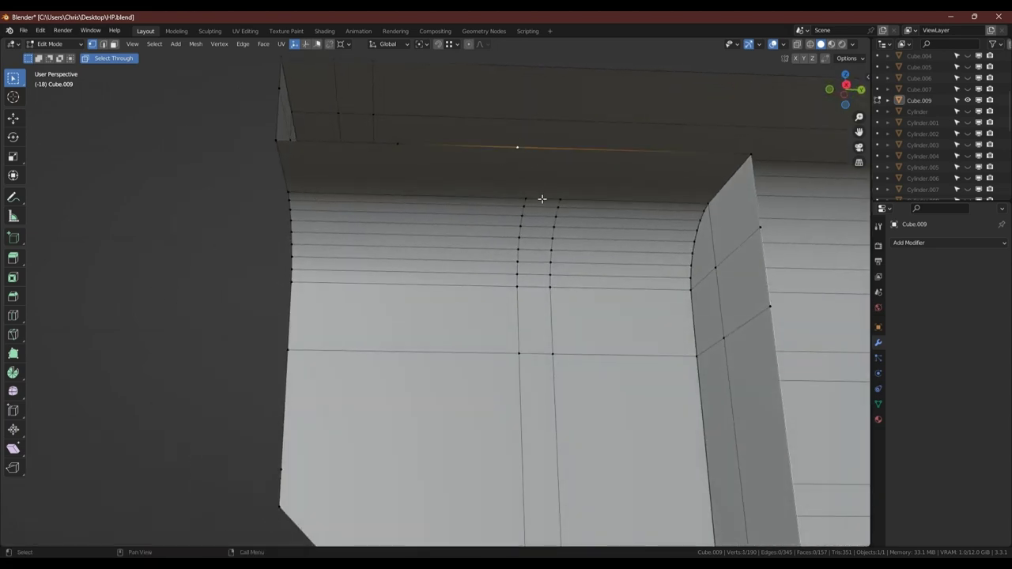
pyautogui.press('g')
pyautogui.press('y')
pyautogui.keyDown('ctrl'); pyautogui.click(559, 198); pyautogui.keyUp('ctrl')
pyautogui.click(397, 145)
pyautogui.press('g')
pyautogui.press('y')
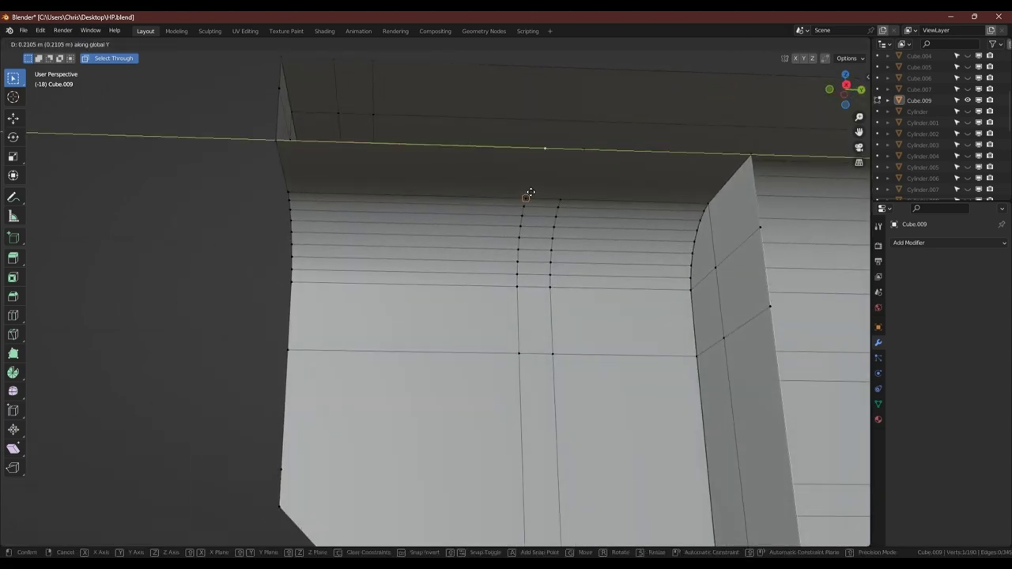
pyautogui.keyDown('ctrl'); pyautogui.click(529, 192); pyautogui.keyUp('ctrl')
# Step: Connect the two centre-edge vertices to the upper ends of the loops across the recess ceiling
pyautogui.moveTo(545, 174); pyautogui.dragTo(636, 125, button='middle')
pyautogui.keyDown('shift'); pyautogui.click(450, 185); pyautogui.keyUp('shift')
pyautogui.press('j')
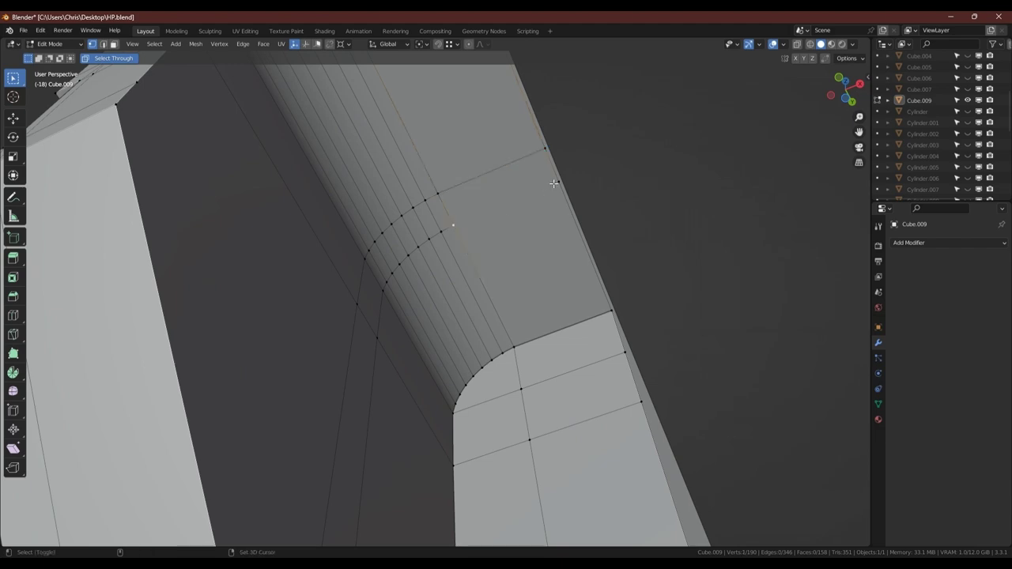
pyautogui.moveTo(543, 183); pyautogui.dragTo(334, 353, button='middle')
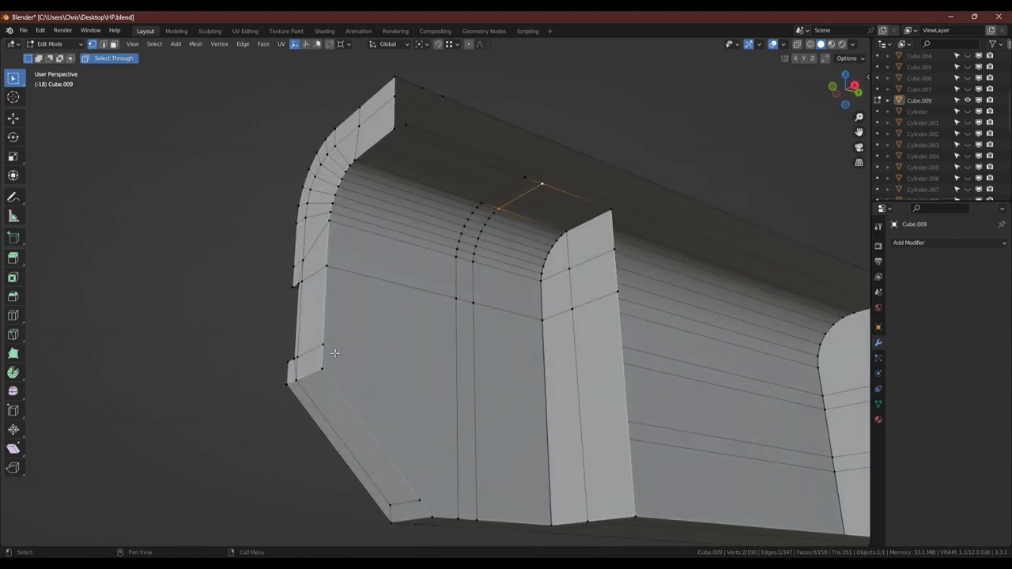
# Step: Connect the loop vertex on the recess's side wall to both ends of the angled front edge
pyautogui.moveTo(469, 375); pyautogui.dragTo(500, 338, button='middle')
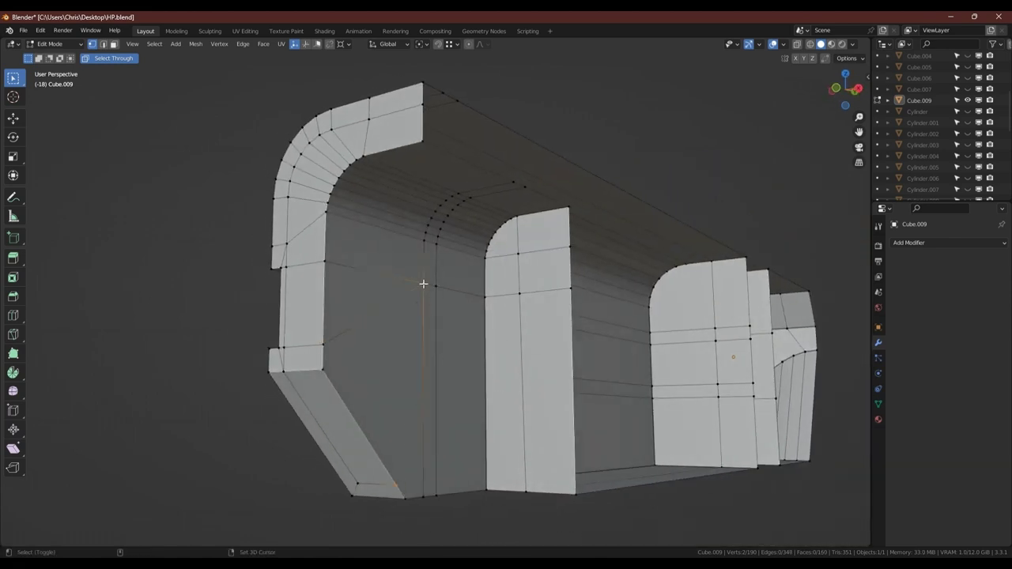
pyautogui.moveTo(481, 353); pyautogui.dragTo(469, 339, button='middle')
# Step: Mirror the barrel body across X with bisect and flip enabled on X, and apply the modifier
pyautogui.press('Tab')
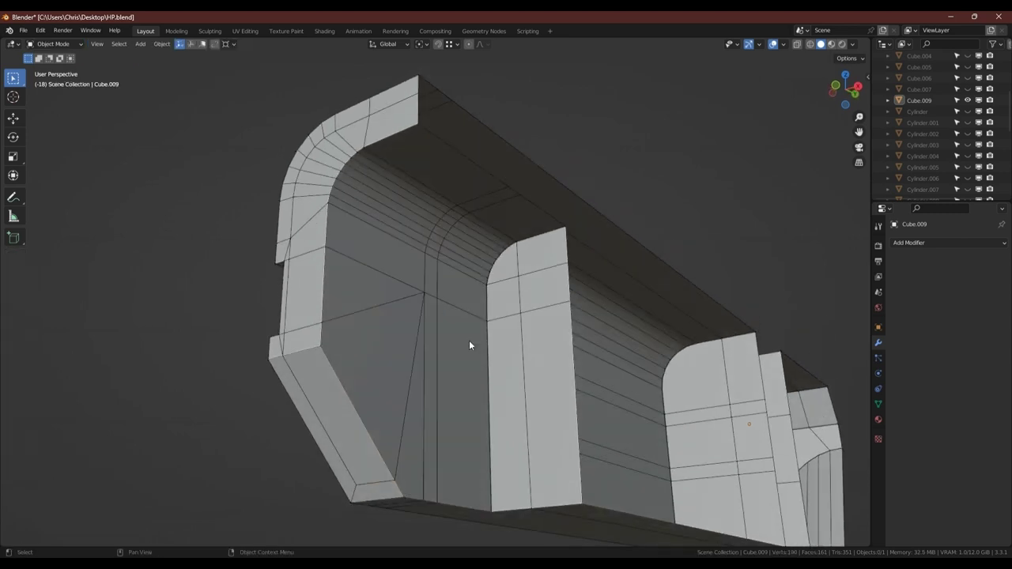
pyautogui.press('q')
pyautogui.click(415, 340)
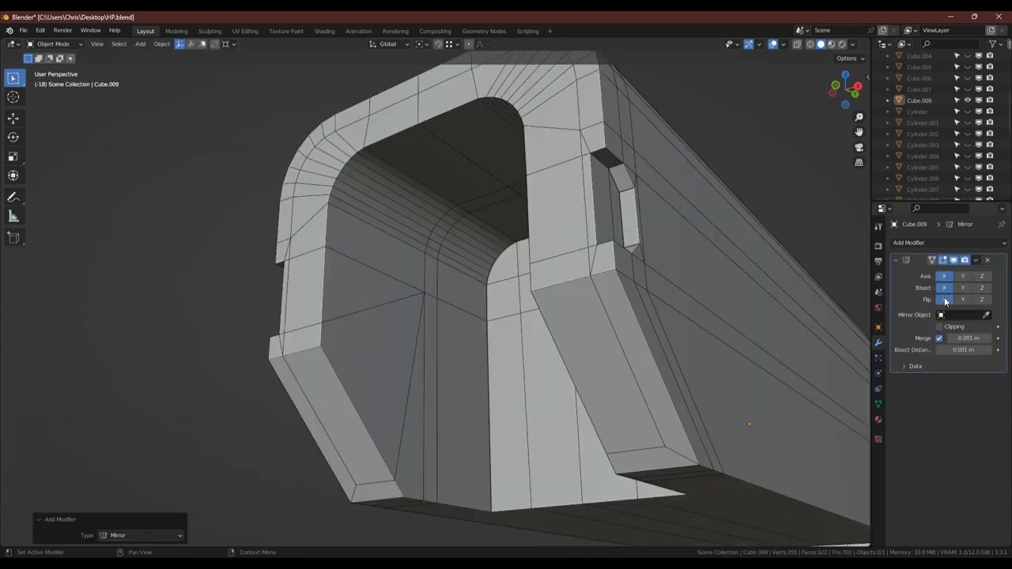
pyautogui.scroll(-2, 593, 266)
pyautogui.moveTo(593, 267); pyautogui.dragTo(668, 269, button='middle')
pyautogui.hotkey('ctrl', 'a')
# Step: Merge the overlapping vertices of the whole mirrored barrel body and clear the selection
pyautogui.press('Tab')
pyautogui.press('a')
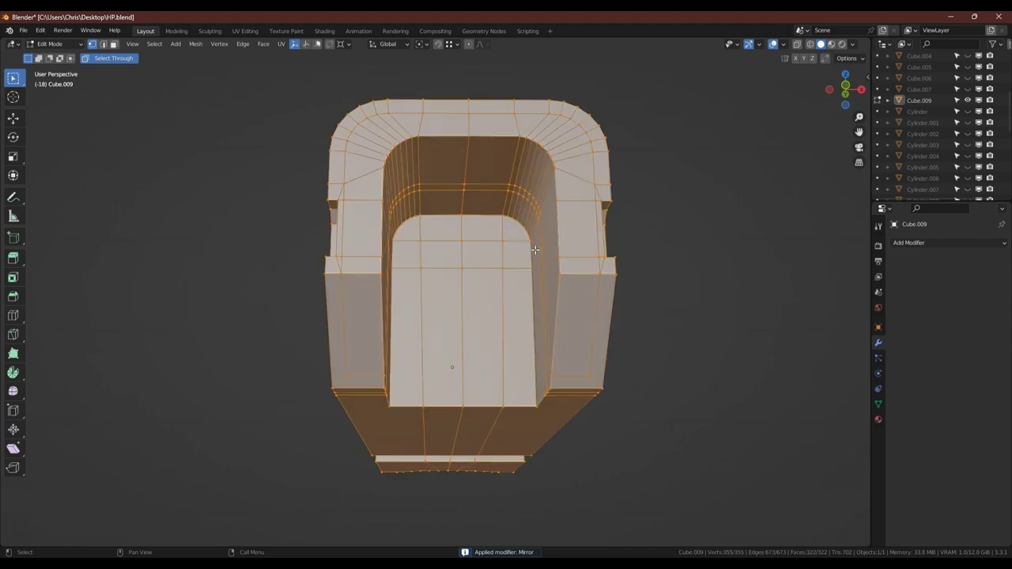
pyautogui.press('m')
pyautogui.click(509, 289)
pyautogui.moveTo(451, 197); pyautogui.dragTo(366, 177, button='middle')
pyautogui.hotkey('alt', 'a')
pyautogui.scroll(2, 361, 192)
pyautogui.scroll(-2, 396, 205)
# Step: In the right orthographic view, knife a vertical cut through the whole barrel body just behind the recess's back wall
pyautogui.moveTo(484, 294); pyautogui.dragTo(519, 178, button='middle')
pyautogui.click(846, 82)
pyautogui.click(844, 82)
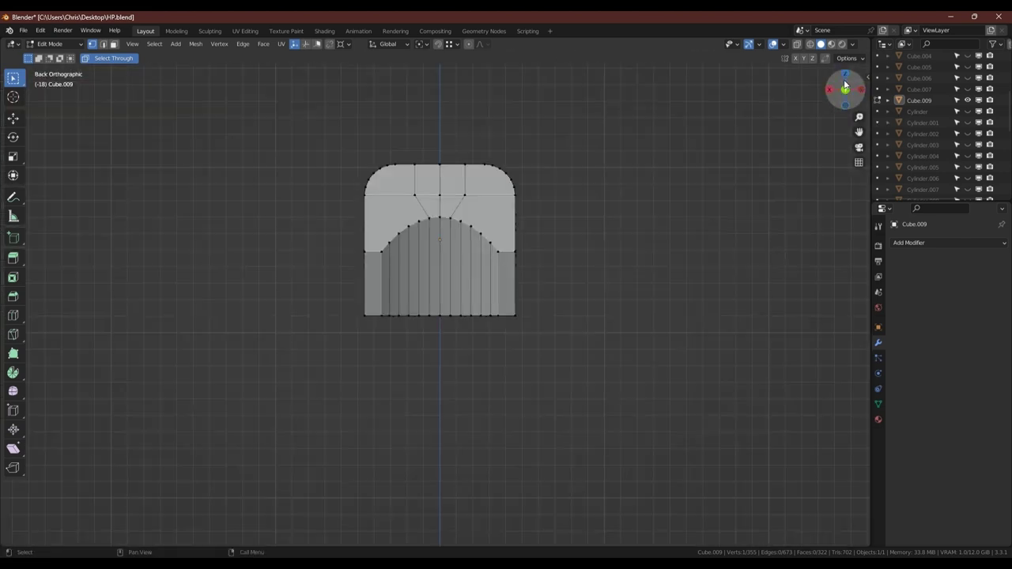
pyautogui.click(830, 89)
pyautogui.scroll(2, 558, 298)
pyautogui.hotkey('alt', 'z')
pyautogui.keyDown('shift'); pyautogui.moveTo(601, 218); pyautogui.dragTo(554, 280, button='middle'); pyautogui.keyUp('shift')
pyautogui.press('k')
pyautogui.press('c')
pyautogui.click(522, 158)
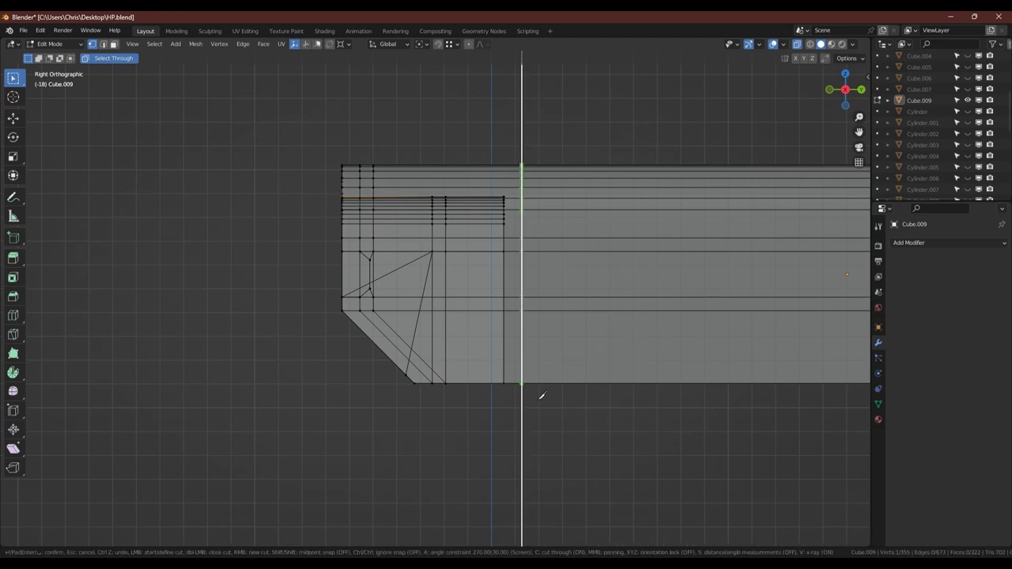
pyautogui.click(535, 403)
pyautogui.rightClick(572, 379)
pyautogui.press('Return')
pyautogui.moveTo(582, 351); pyautogui.dragTo(520, 191, button='middle')
pyautogui.hotkey('alt', 'z')
# Step: Finish editing the barrel body, leave its isolated view to show the whole turret, and turn off the wireframe display
pyautogui.moveTo(609, 313); pyautogui.dragTo(414, 314, button='middle')
pyautogui.scroll(-6, 560, 374)
pyautogui.press('Tab')
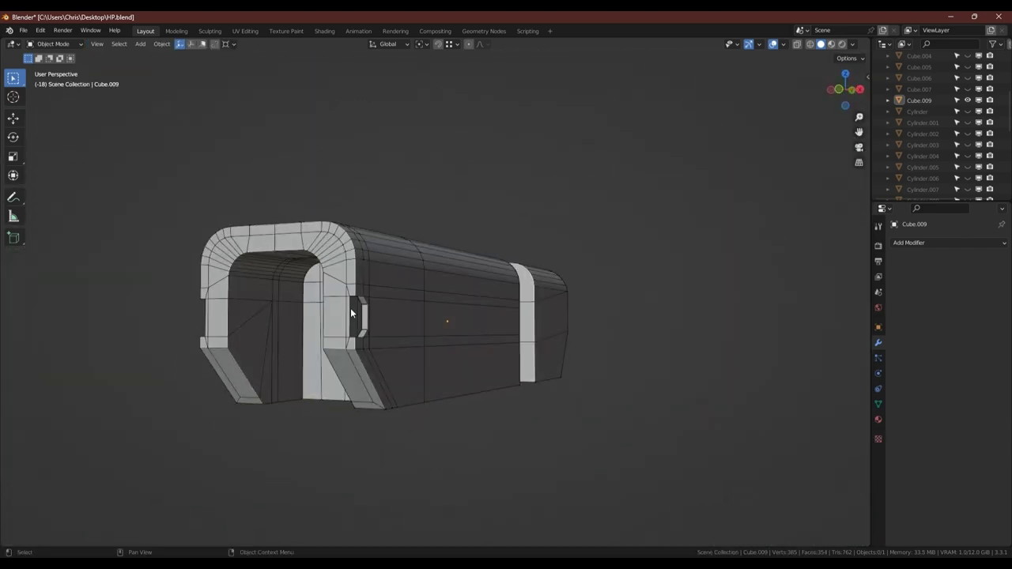
pyautogui.press('KP_Divide')
pyautogui.hotkey('shift', 'z')
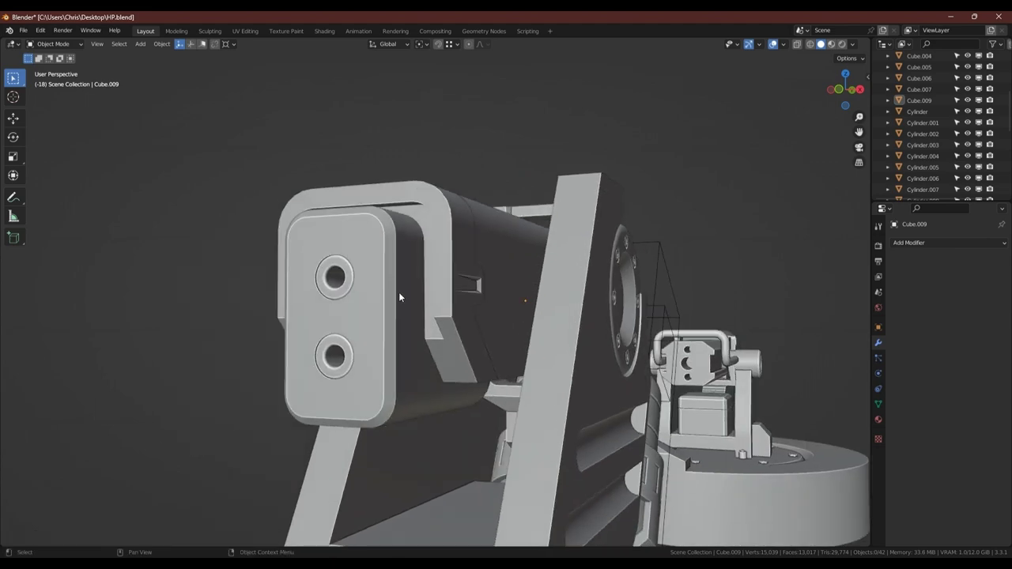